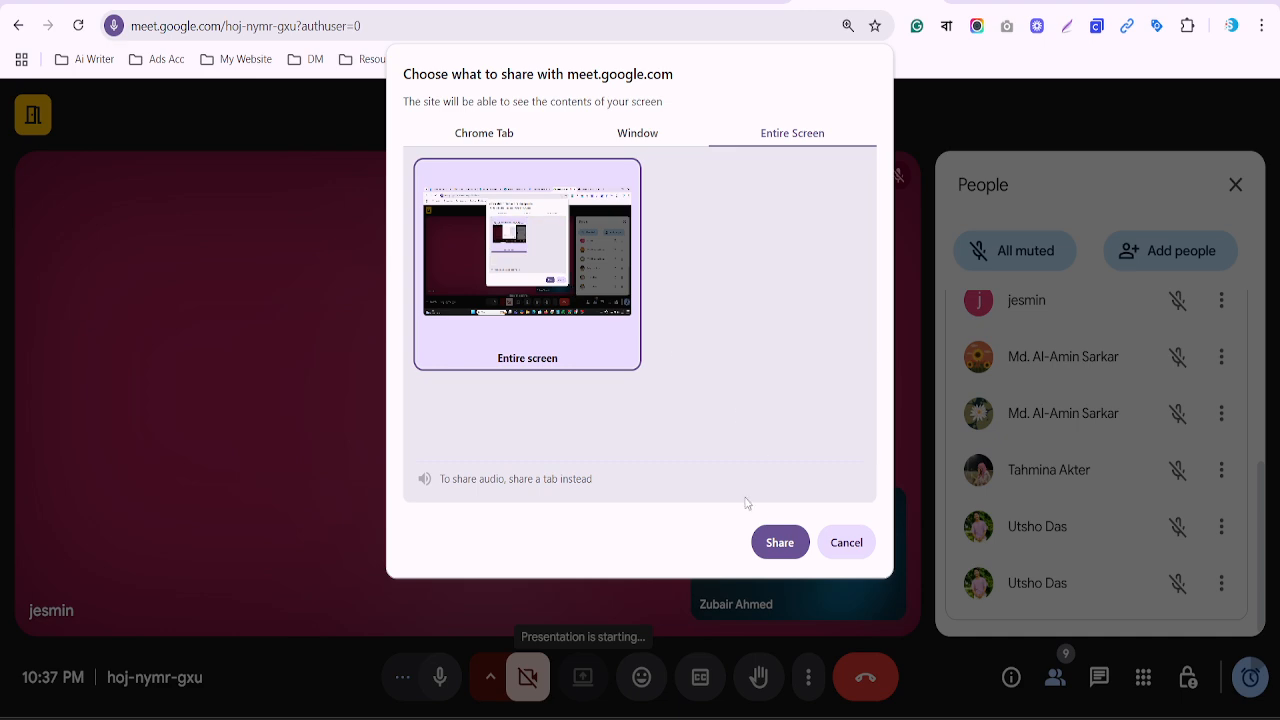
# Share the entire screen in Meet and show the Class Note - Batch-19 document
pyautogui.click(775, 537)
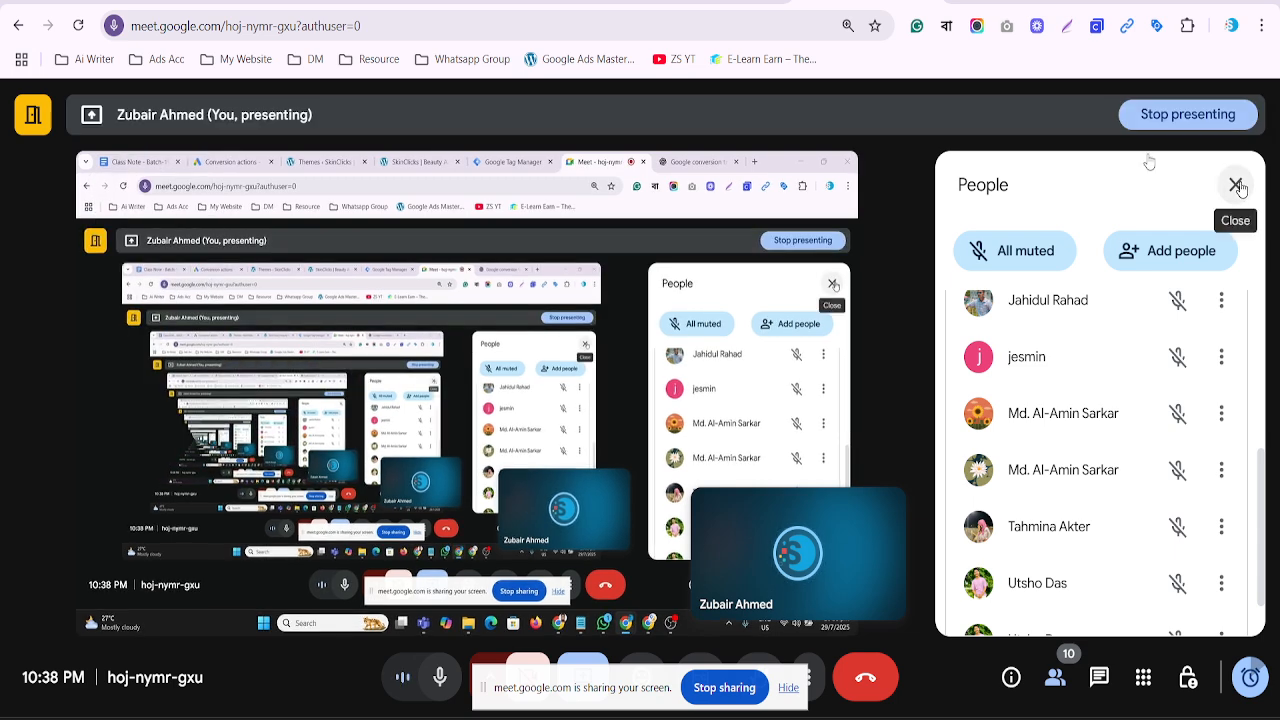
pyautogui.click(105, 1)
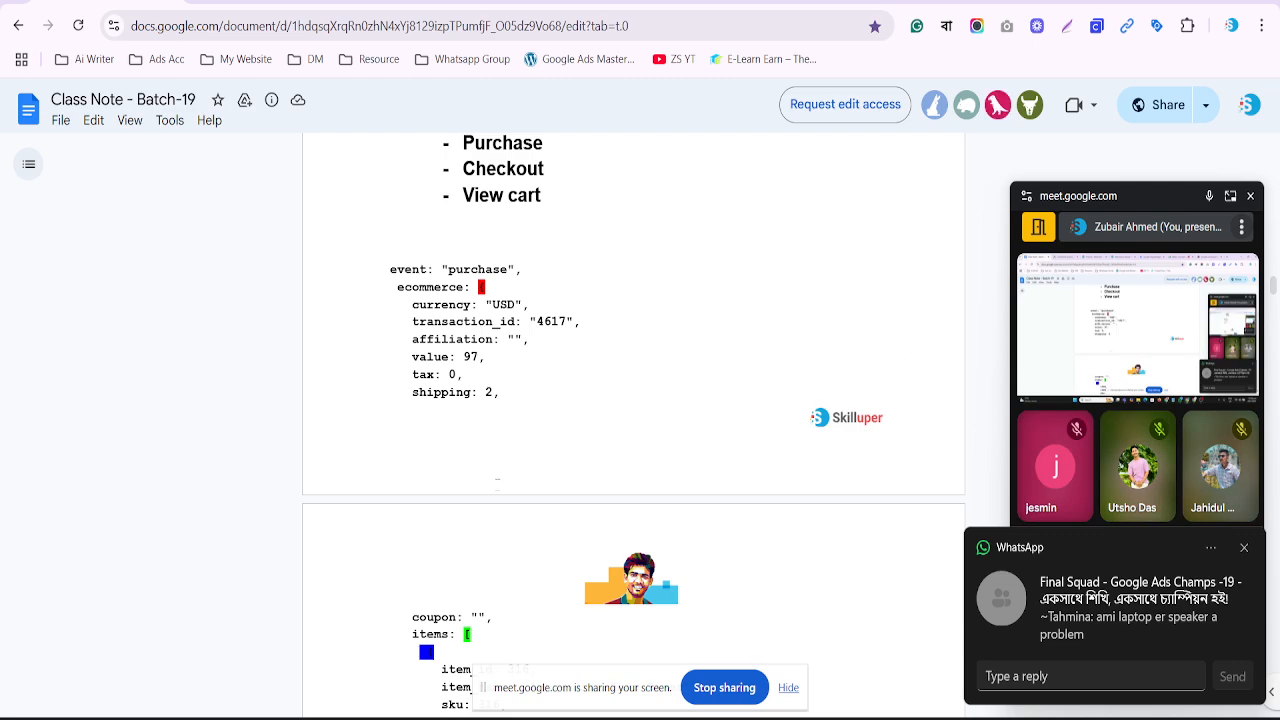
# Scroll through the class notes after closing the floating Meet window
pyautogui.scroll(-20, 633, 420)
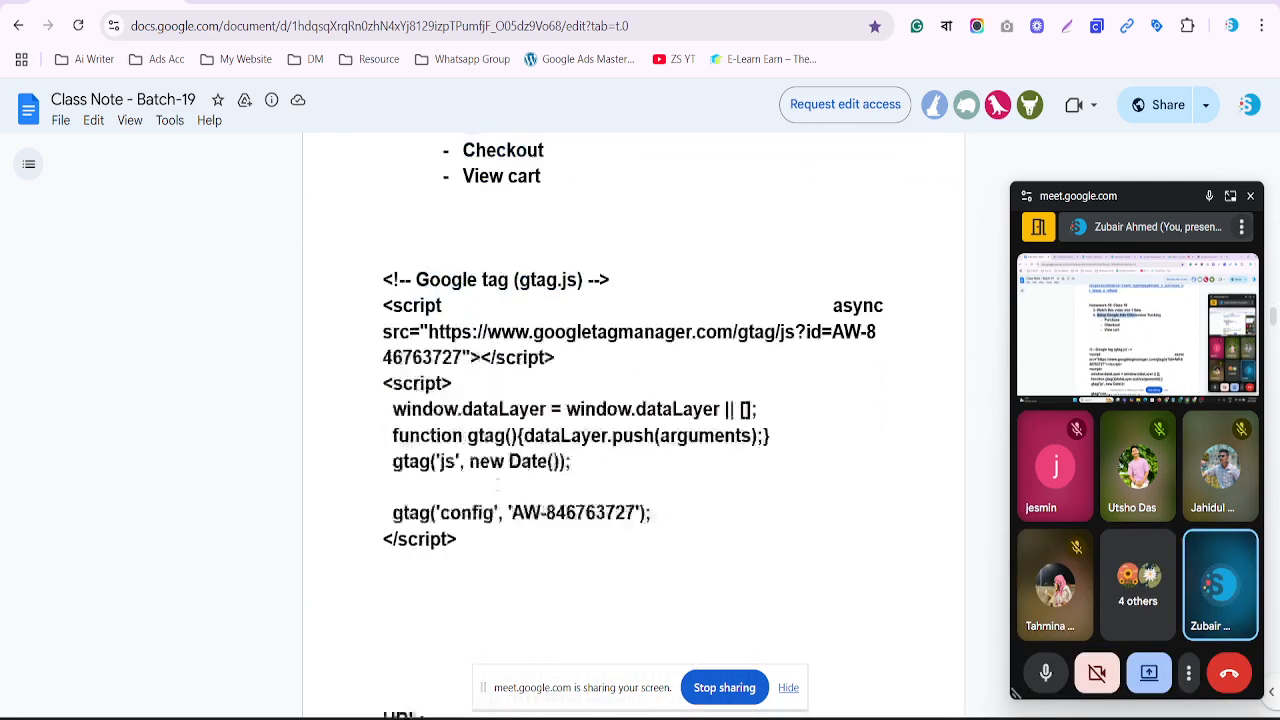
pyautogui.scroll(-12, 497, 482)
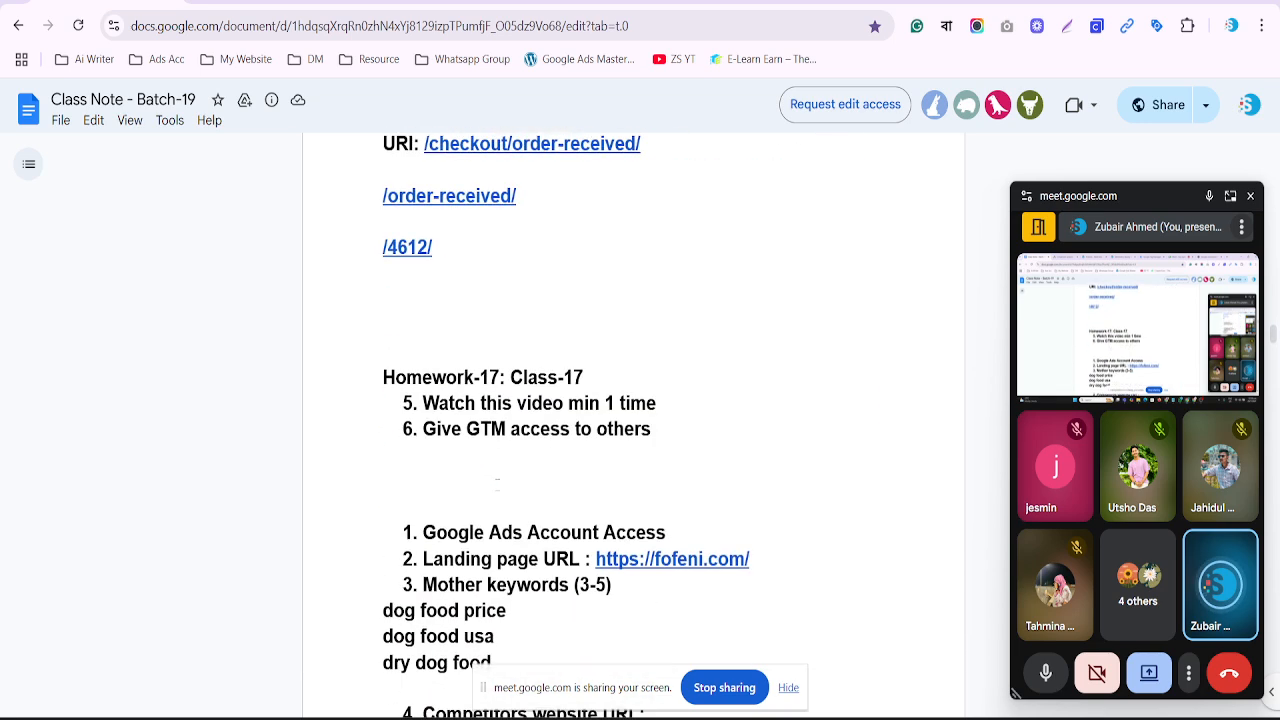
pyautogui.click(1249, 199)
pyautogui.scroll(5, 632, 420)
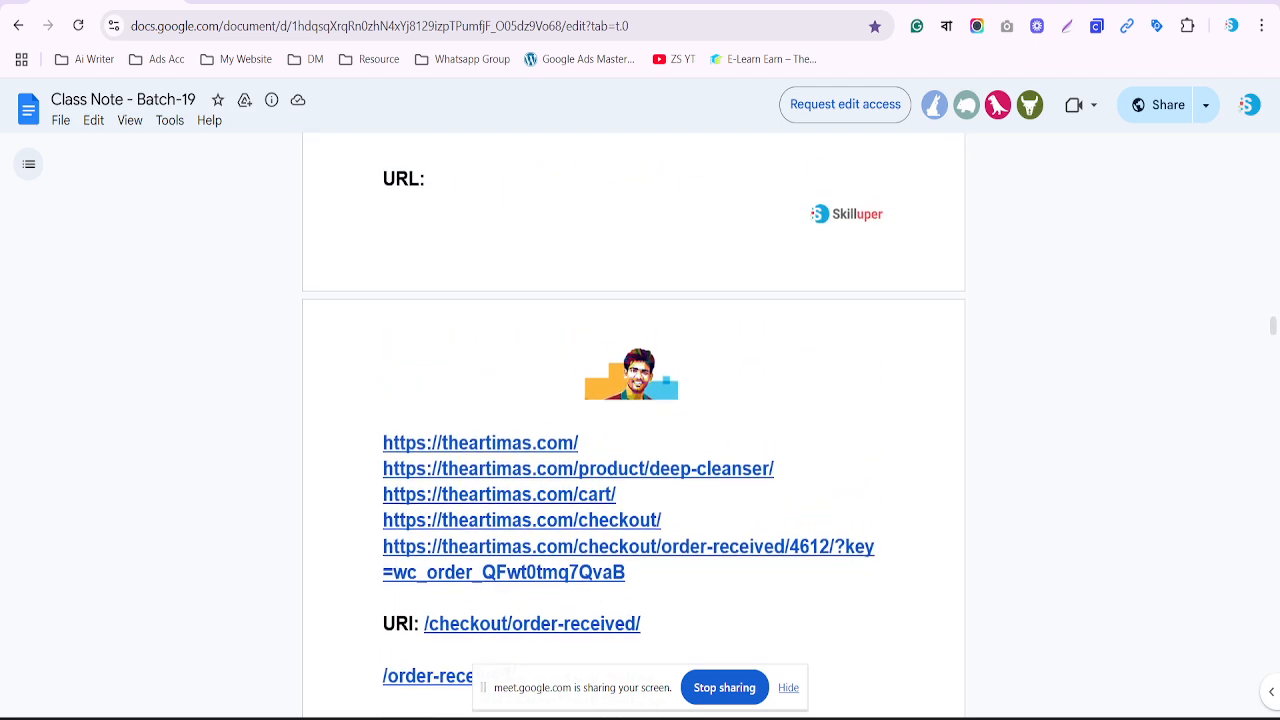
pyautogui.scroll(-1, 632, 420)
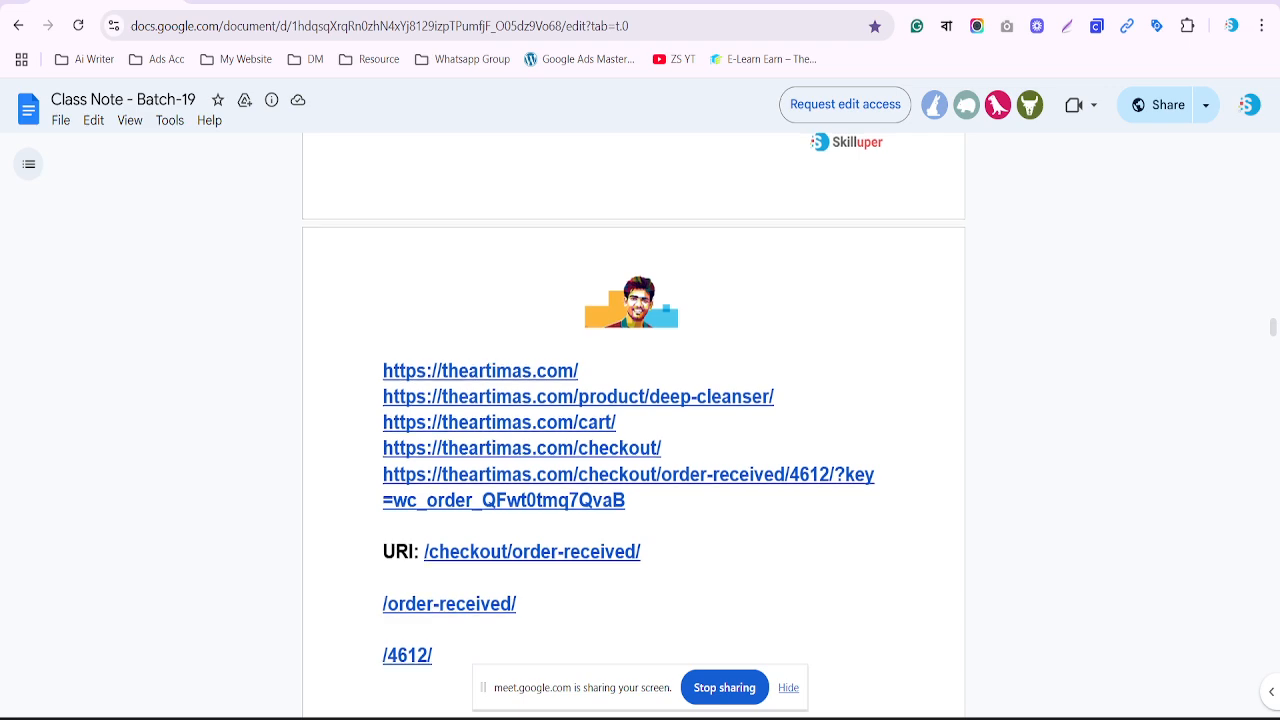
pyautogui.click(311, 1)
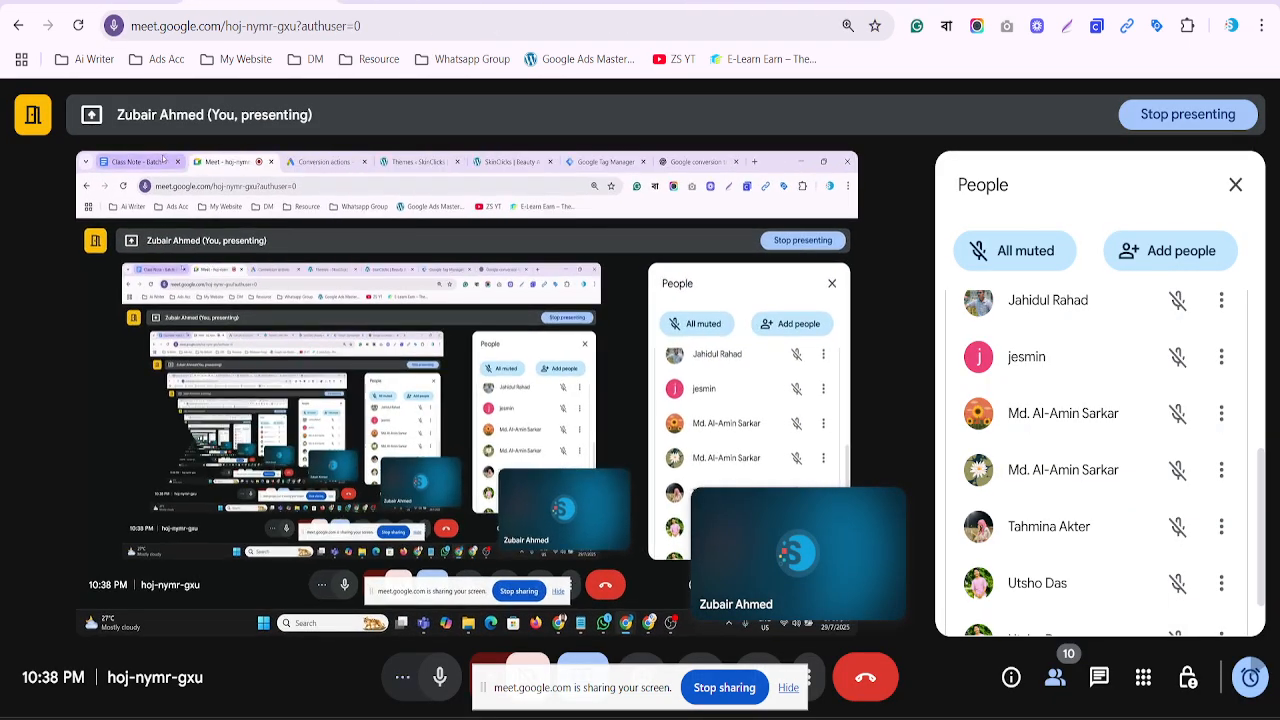
pyautogui.click(137, 1)
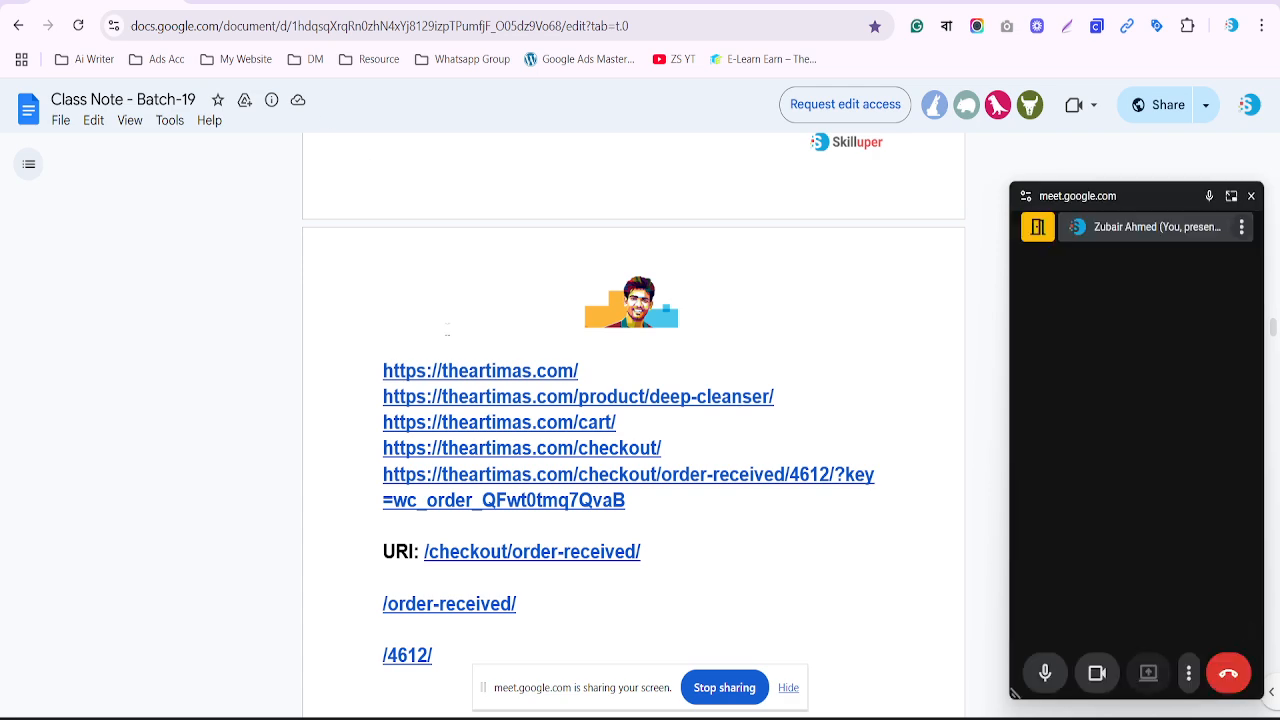
pyautogui.scroll(10, 447, 336)
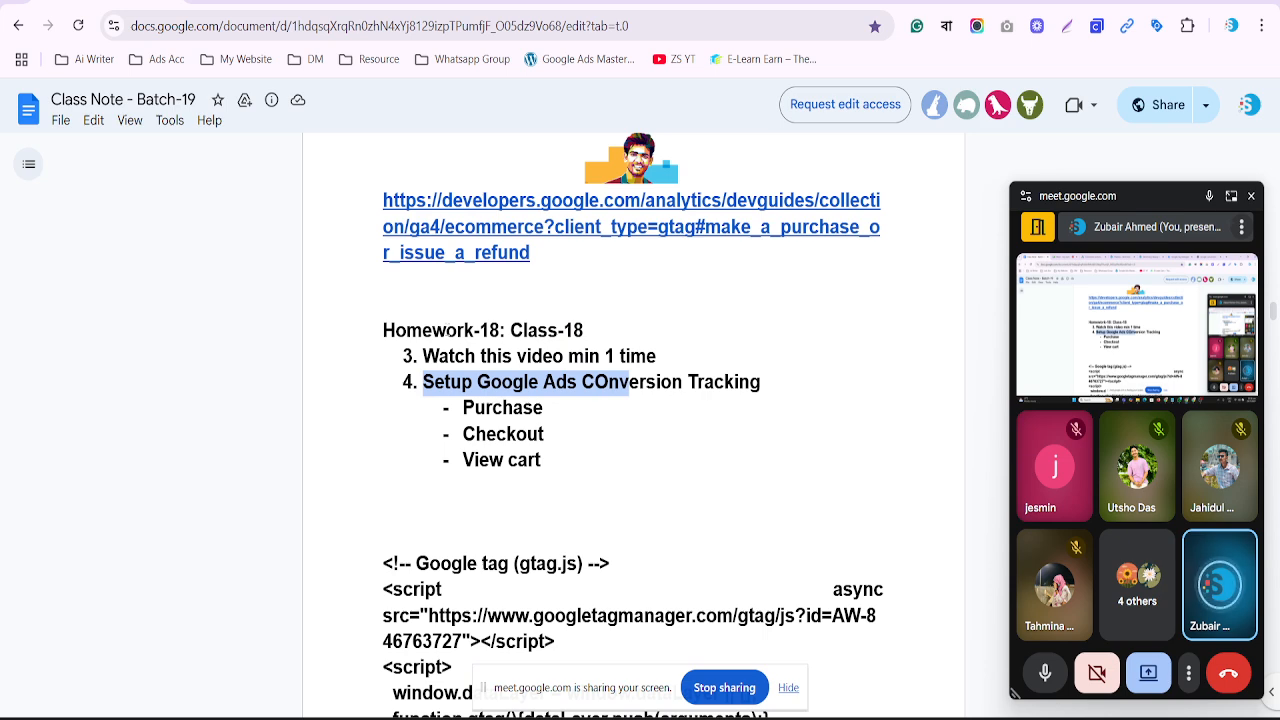
pyautogui.scroll(-10, 633, 420)
pyautogui.scroll(-6, 416, 424)
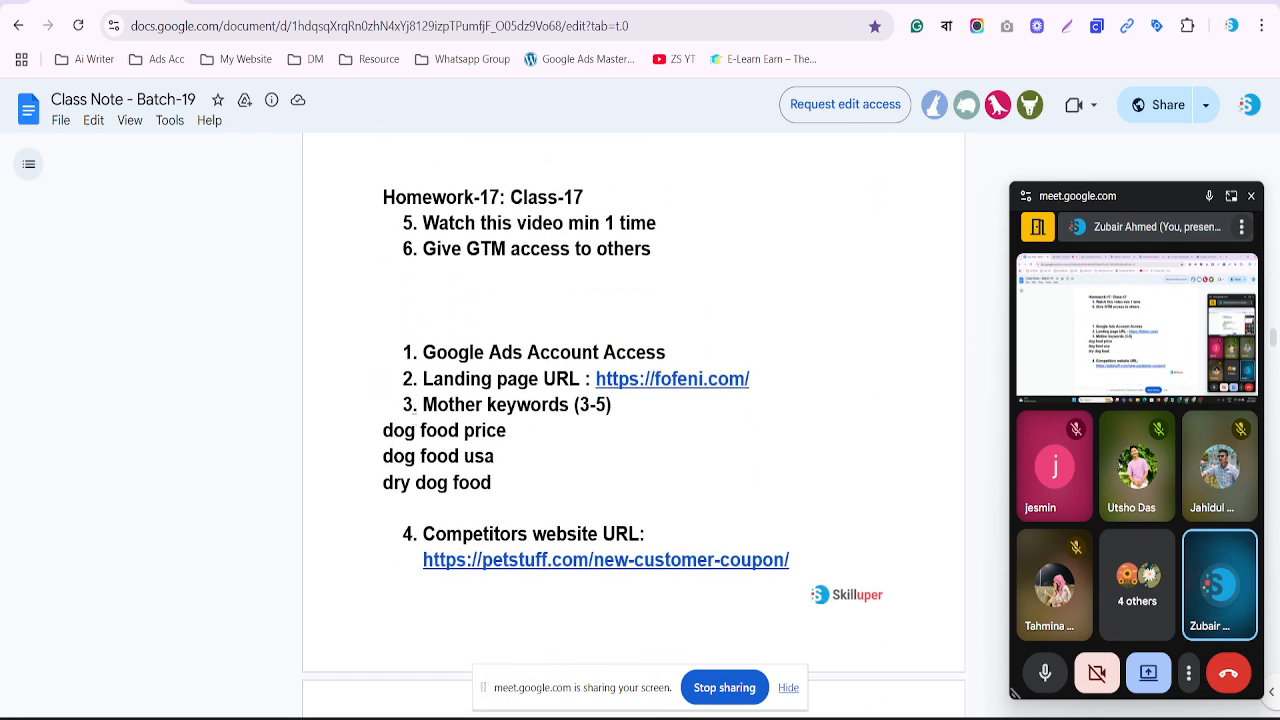
pyautogui.scroll(1, 416, 400)
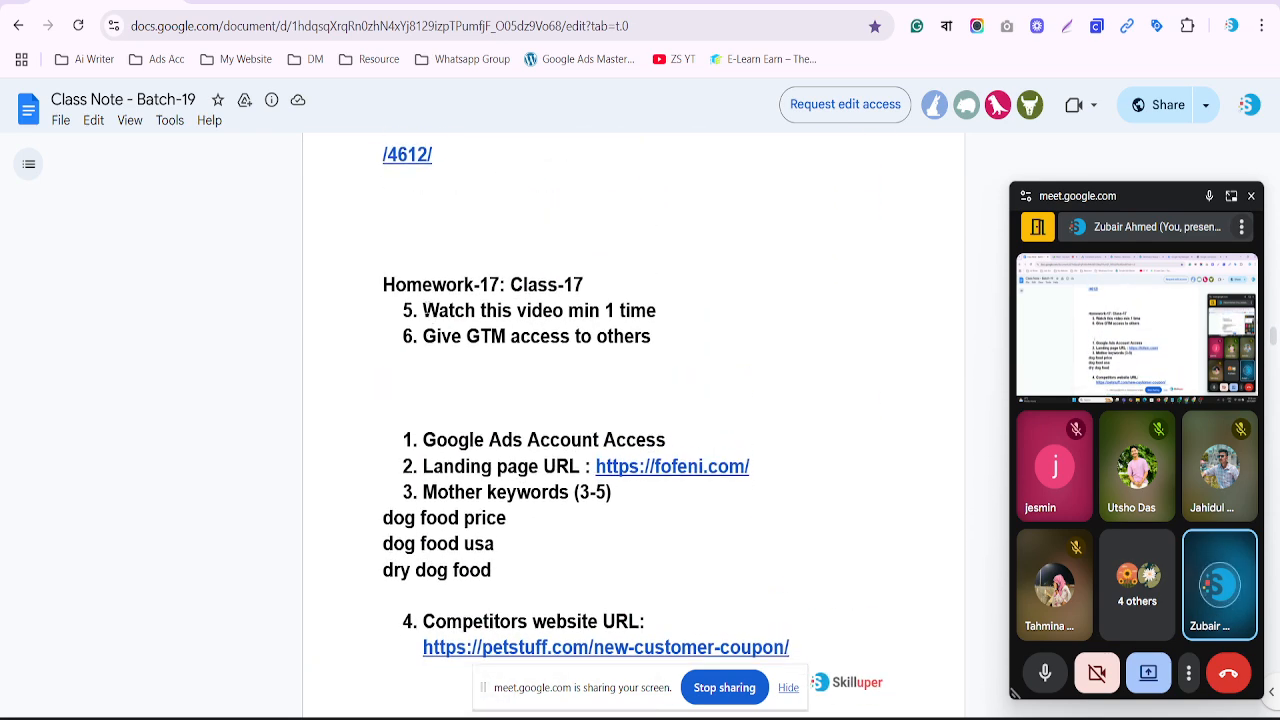
# Highlight the Homework-17 lines, the Purchase/Checkout/View cart items, and 'value tracking using GTM'
pyautogui.moveTo(423, 310); pyautogui.dragTo(578, 342)
pyautogui.scroll(10, 581, 356)
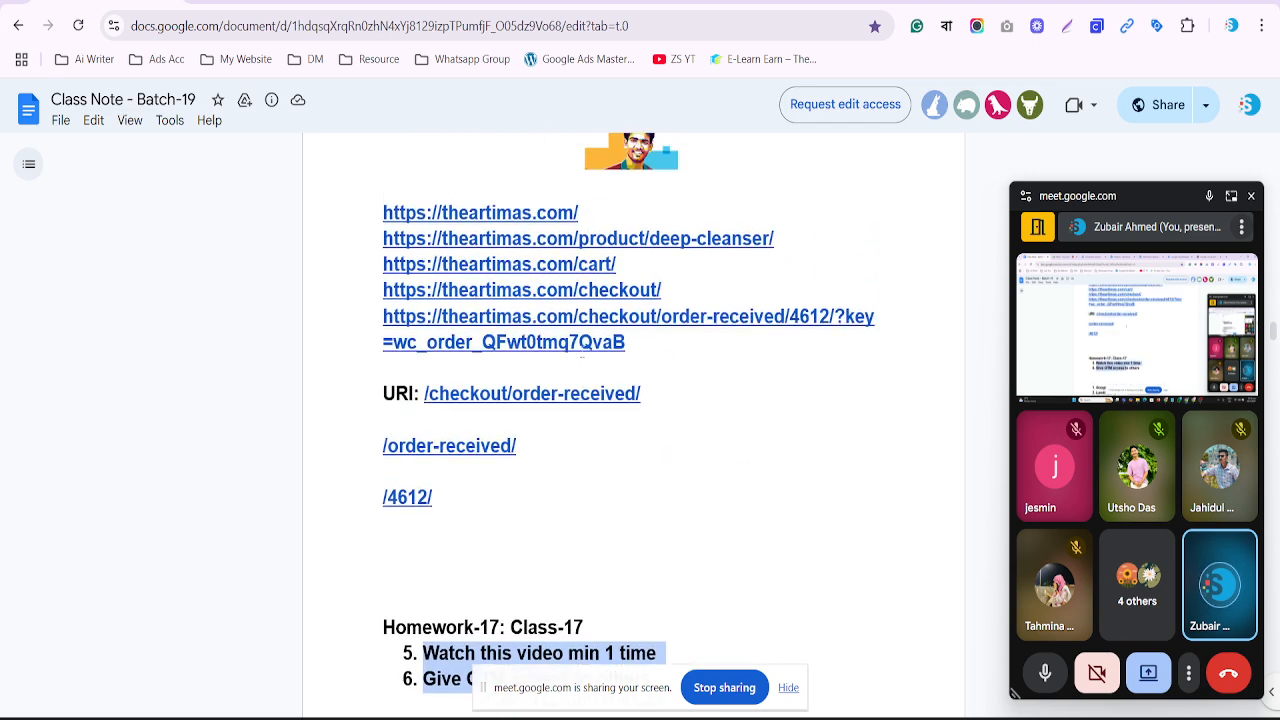
pyautogui.scroll(3, 581, 360)
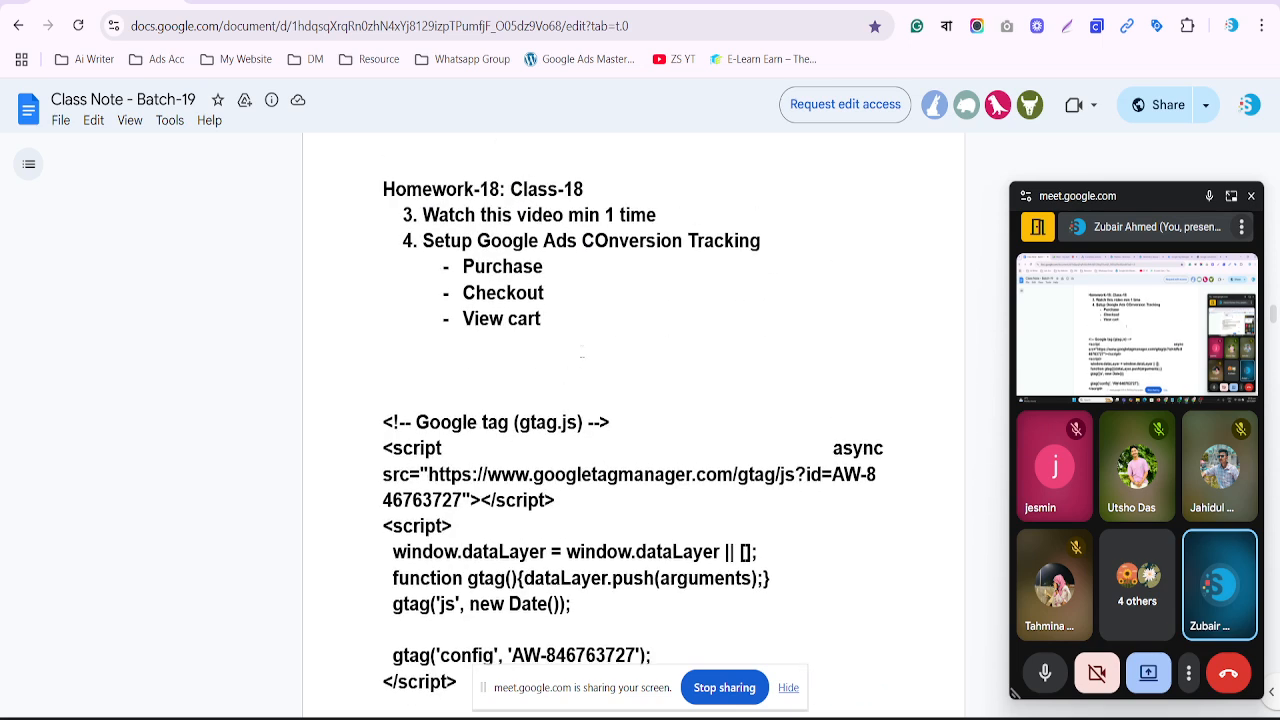
pyautogui.moveTo(550, 319); pyautogui.dragTo(463, 268)
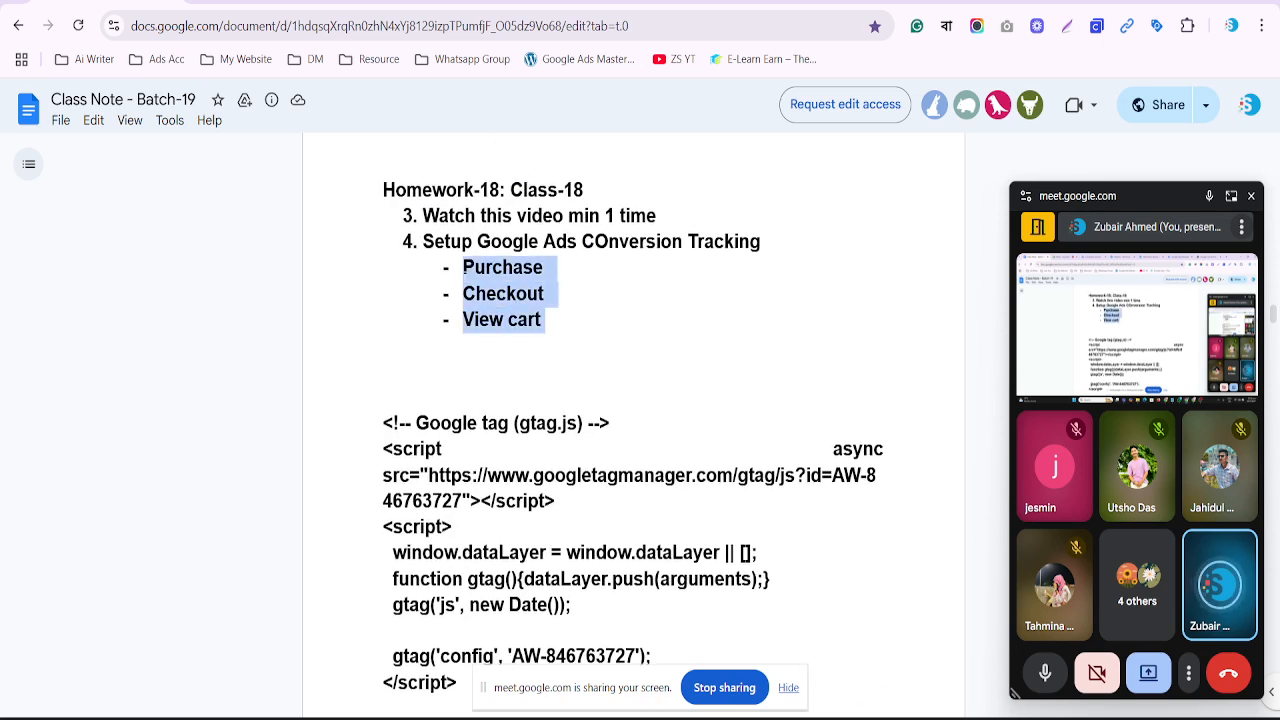
pyautogui.click(1250, 196)
pyautogui.scroll(10, 812, 322)
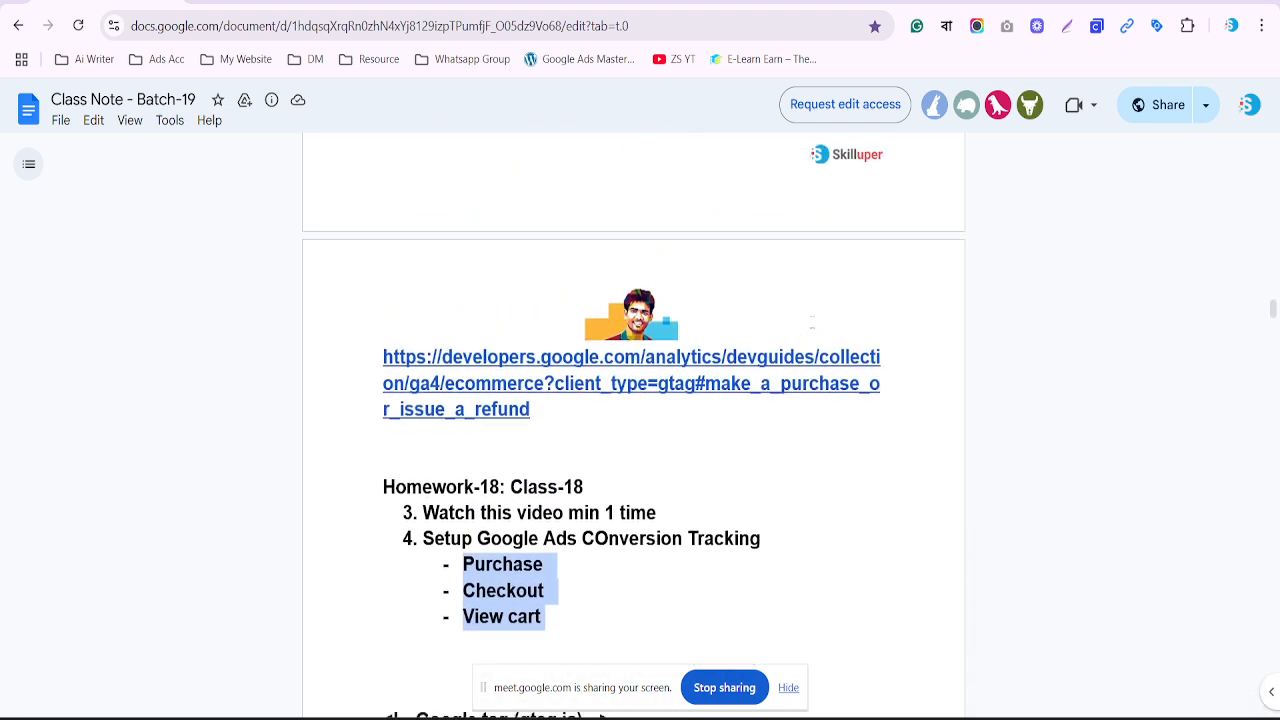
pyautogui.scroll(-10, 812, 322)
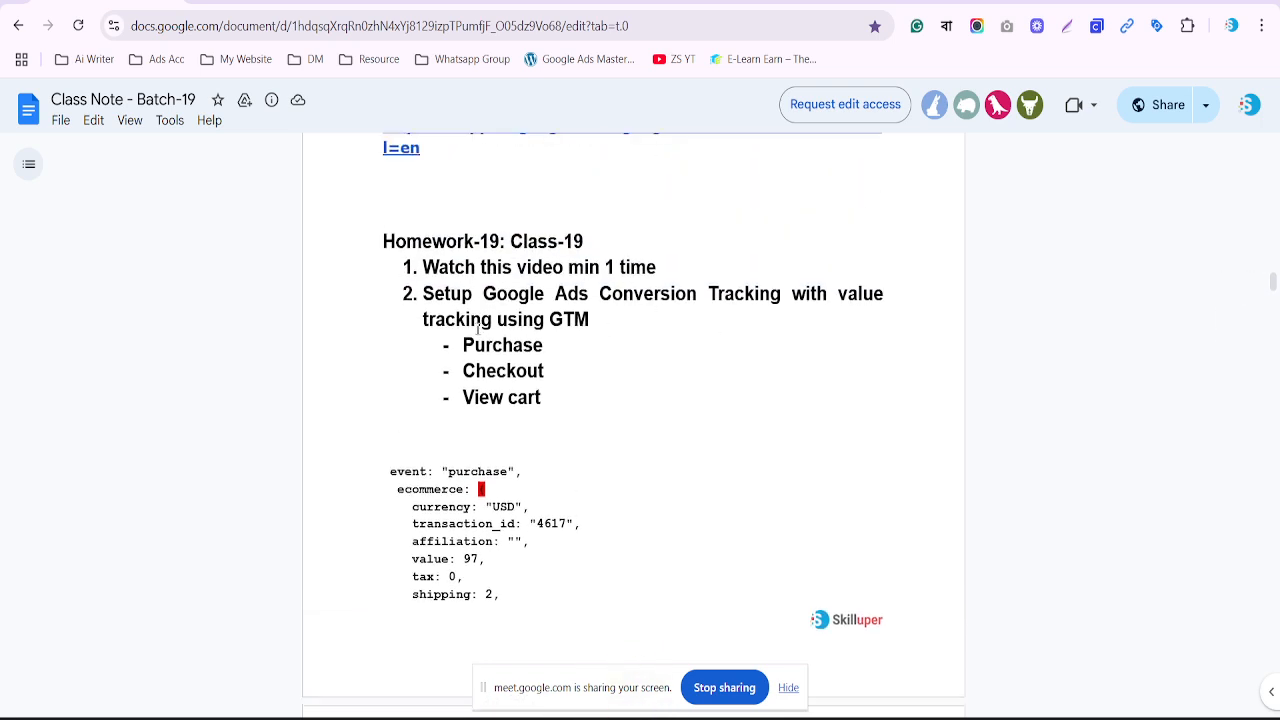
pyautogui.moveTo(424, 318); pyautogui.dragTo(870, 322)
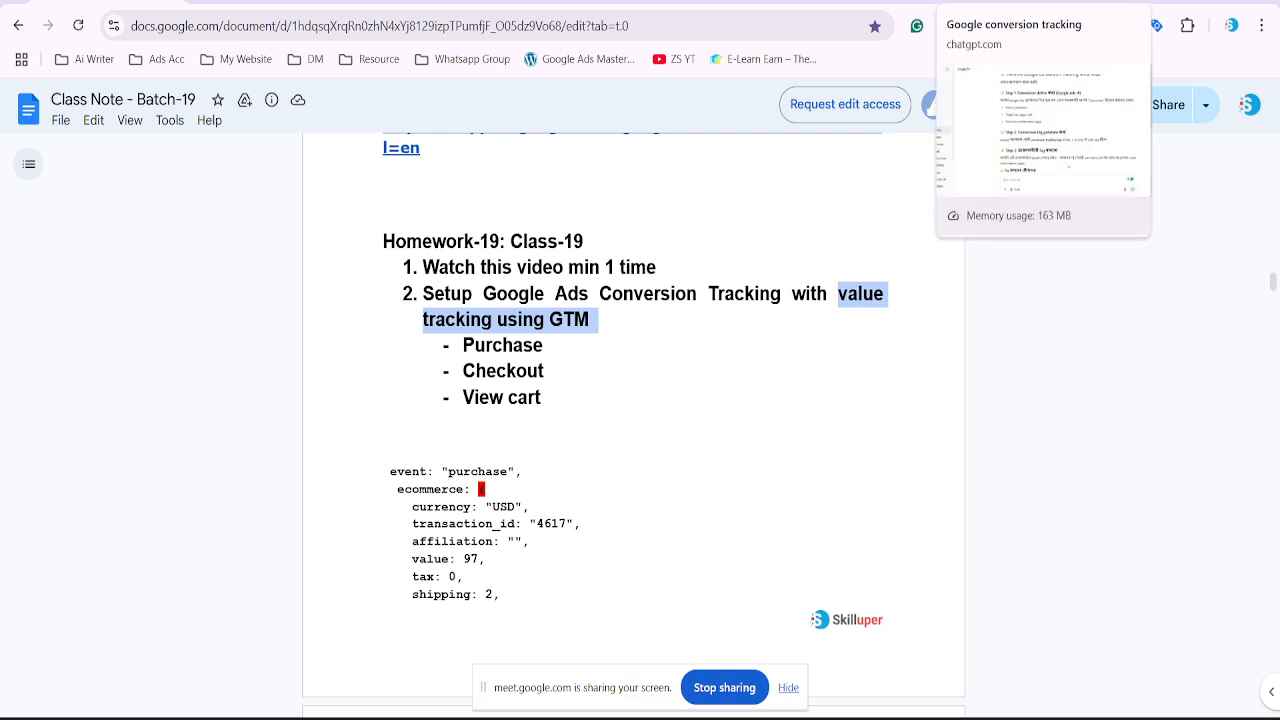
pyautogui.click(1015, 2)
# Close the store homepage's Tag Assistant panel and bring up the Tag Manager Default Workspace
pyautogui.click(717, 2)
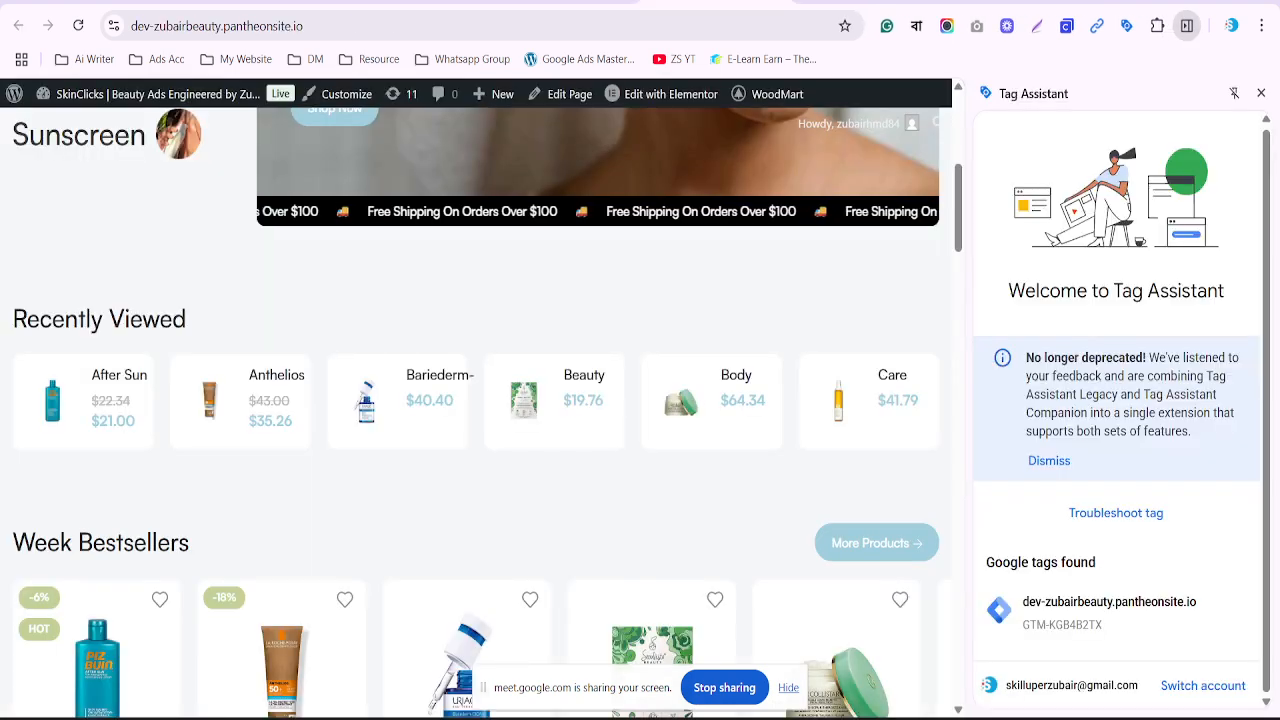
pyautogui.click(1261, 93)
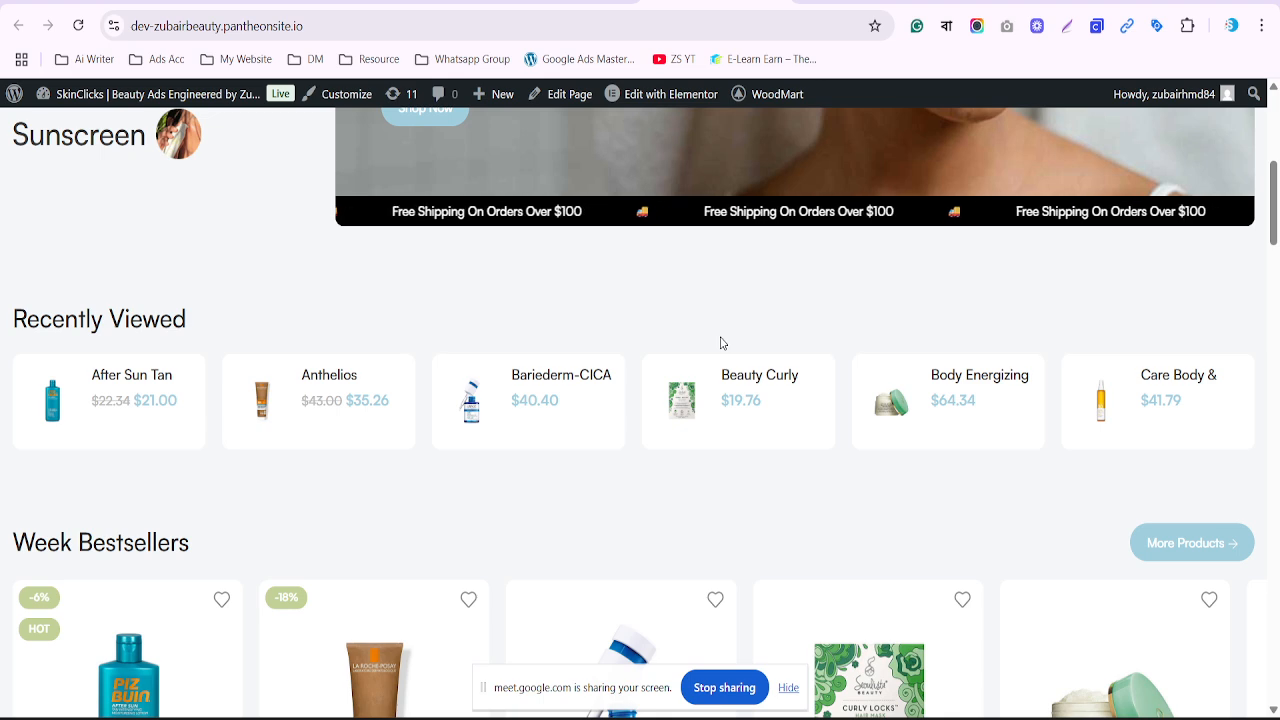
pyautogui.scroll(1, 722, 343)
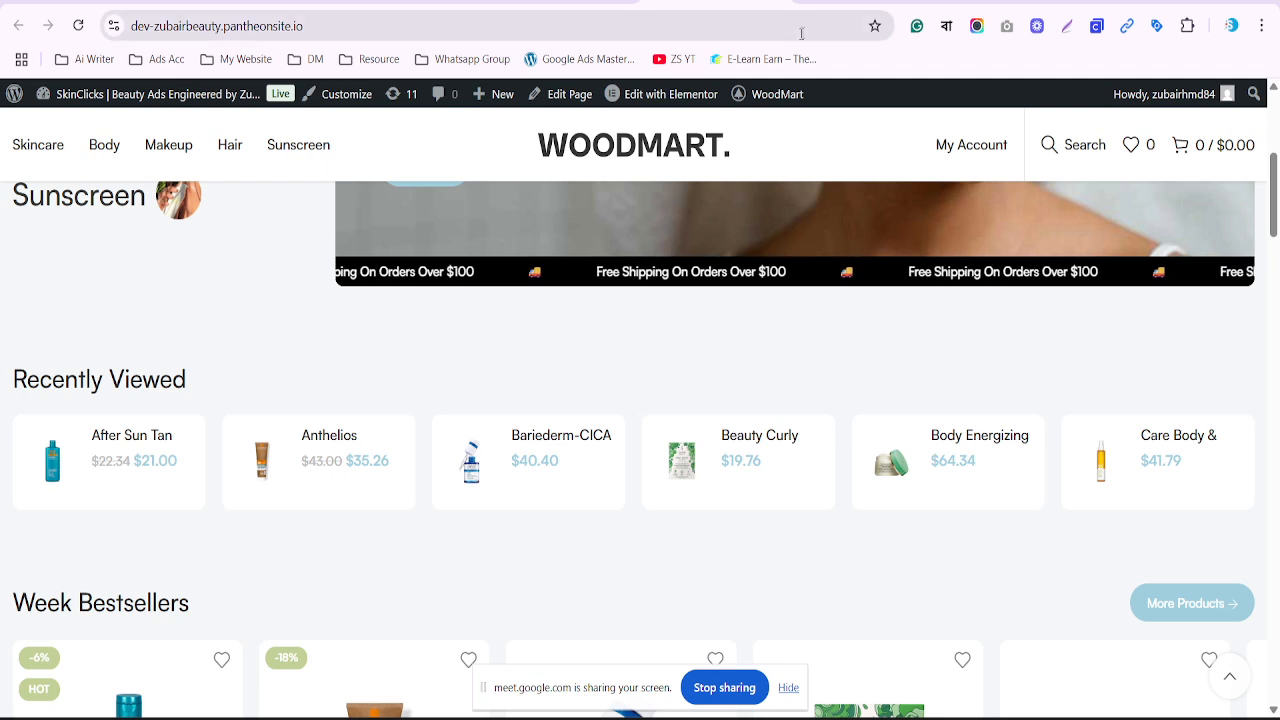
pyautogui.click(850, 3)
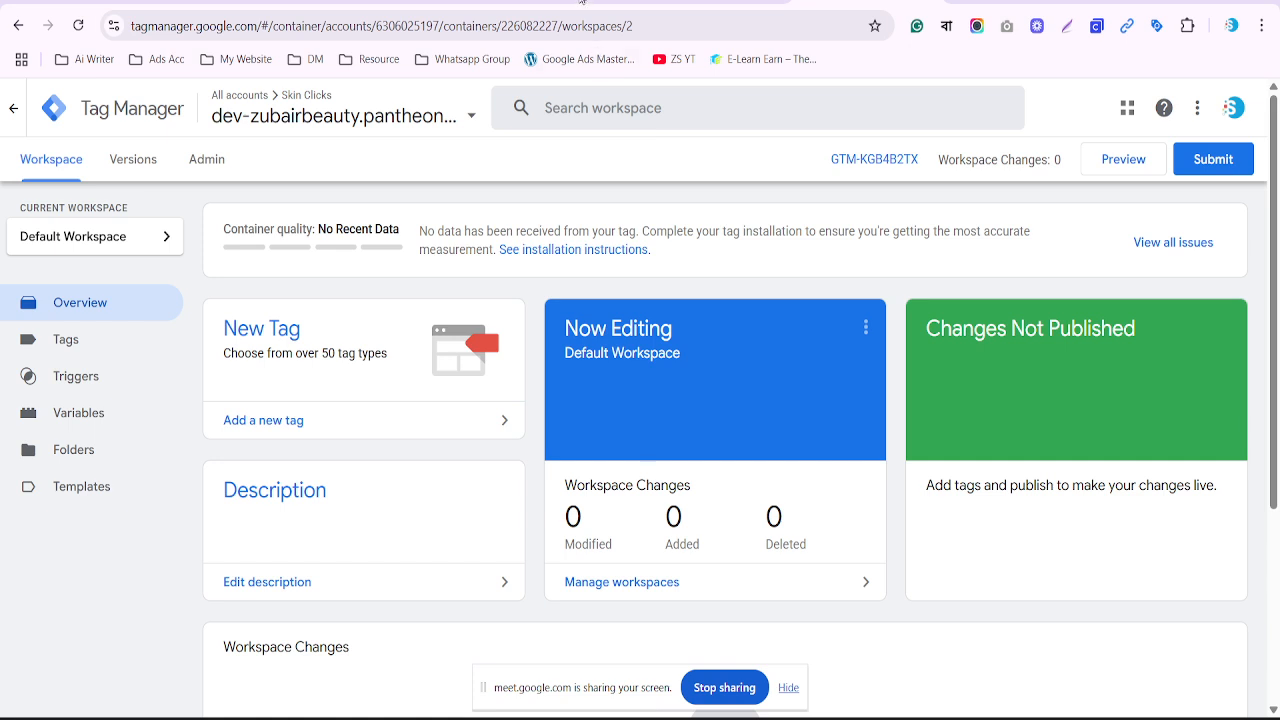
# Review the Google Ads conversions summary and Overview, then return to the WoodMart store homepage
pyautogui.click(420, 2)
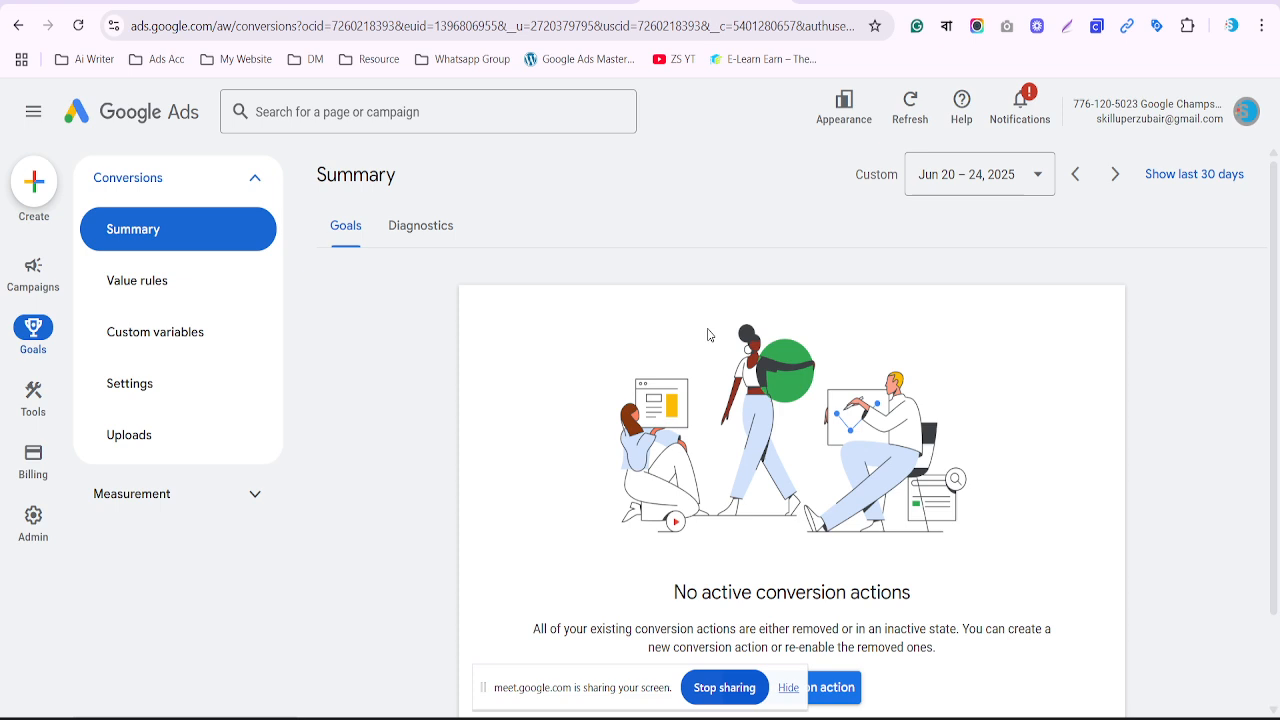
pyautogui.click(130, 112)
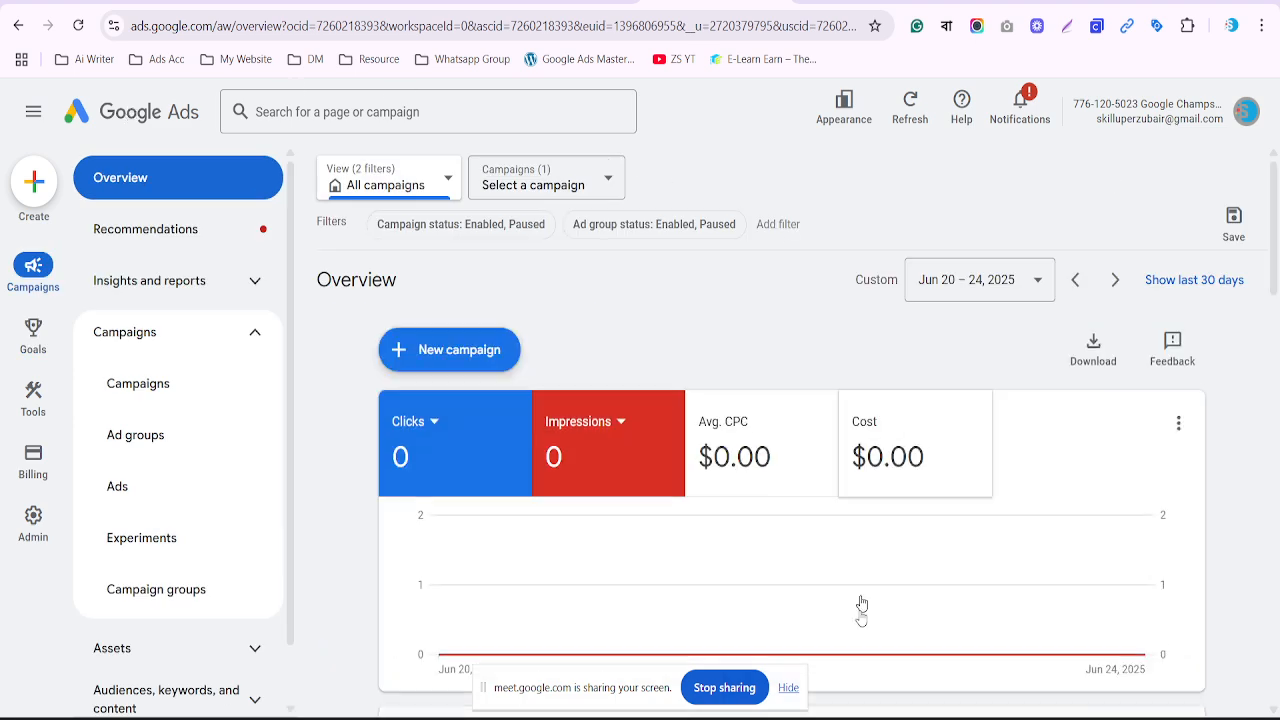
pyautogui.click(861, 717)
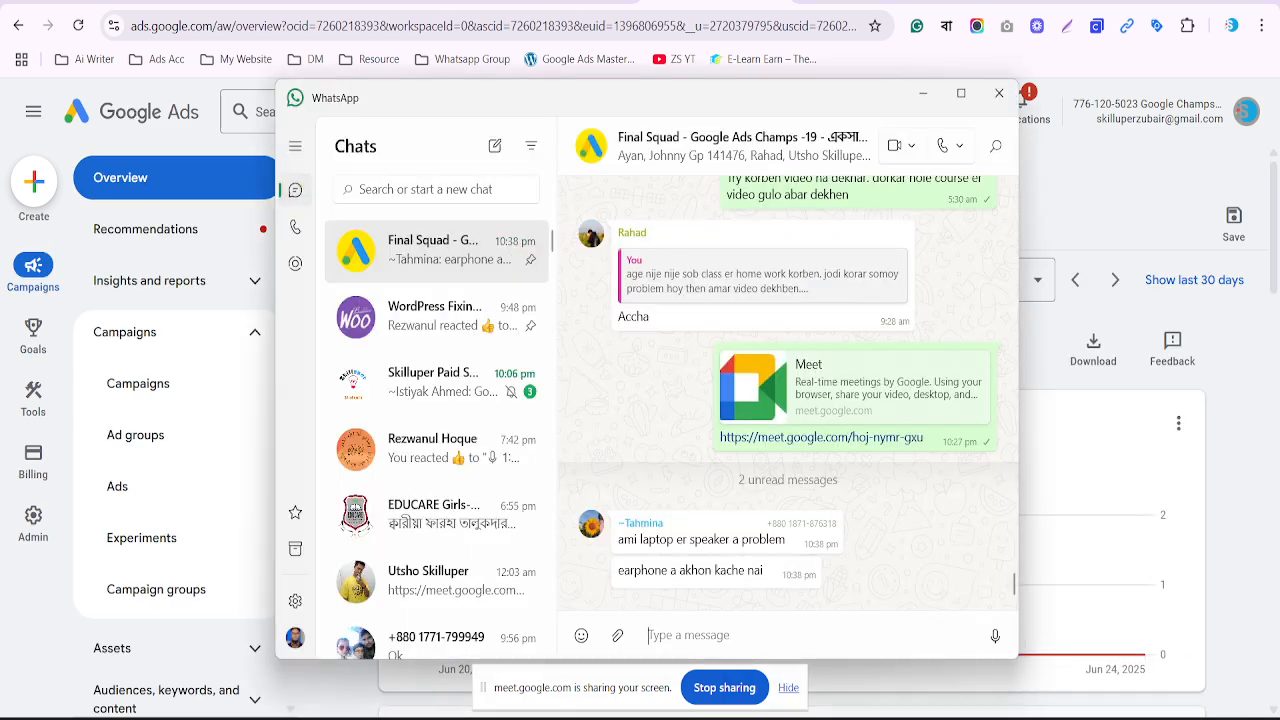
pyautogui.click(861, 717)
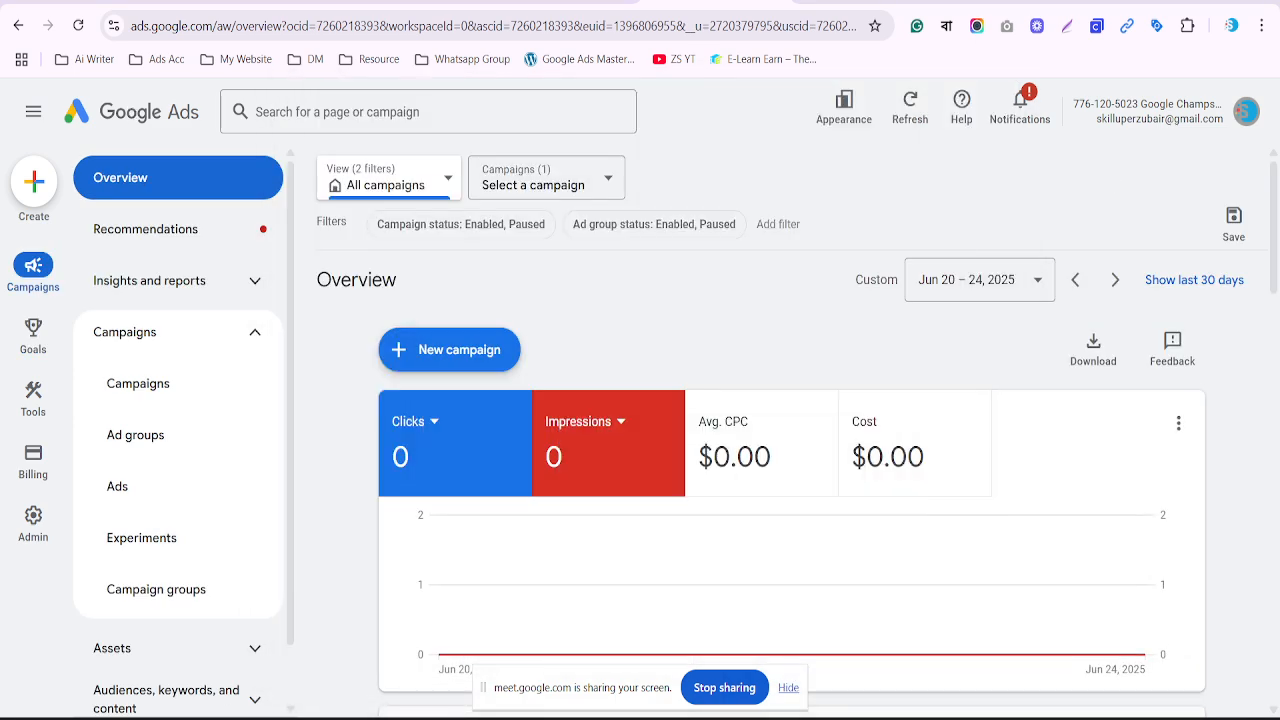
pyautogui.click(580, 1)
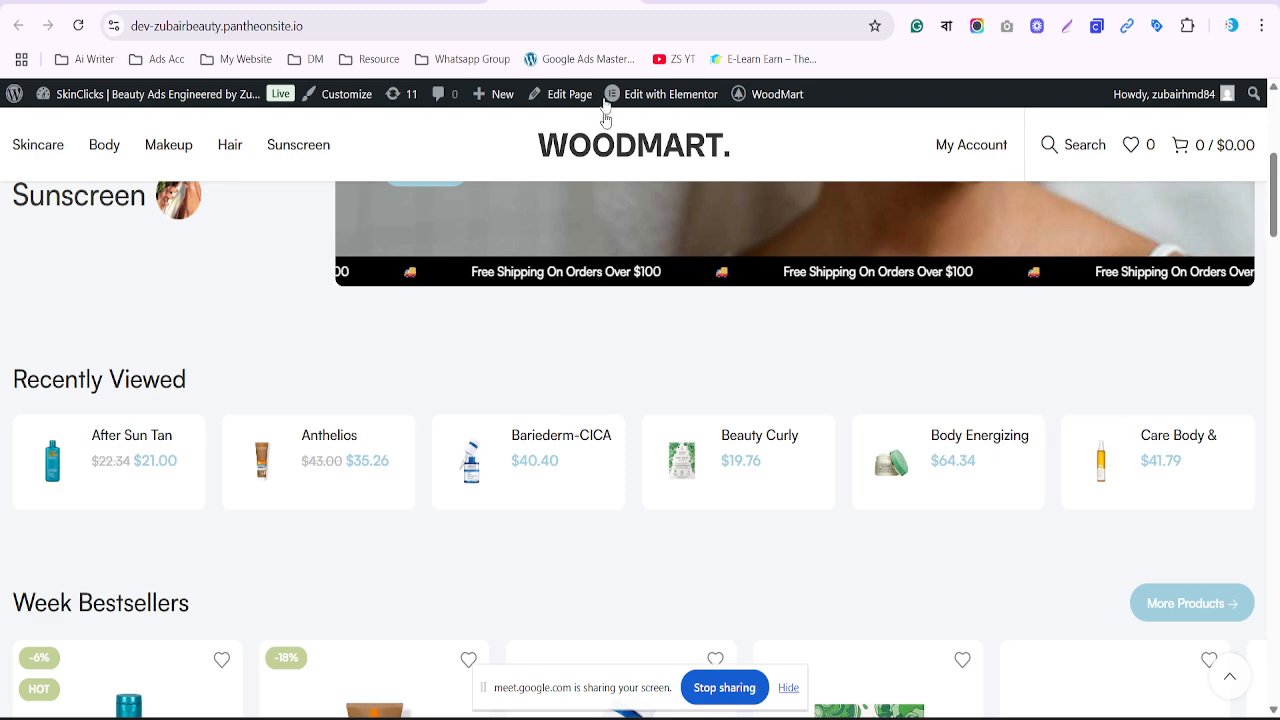
# Add the Bariederm-CICA Daily Serum to the cart and view the cart page
pyautogui.scroll(-5, 613, 321)
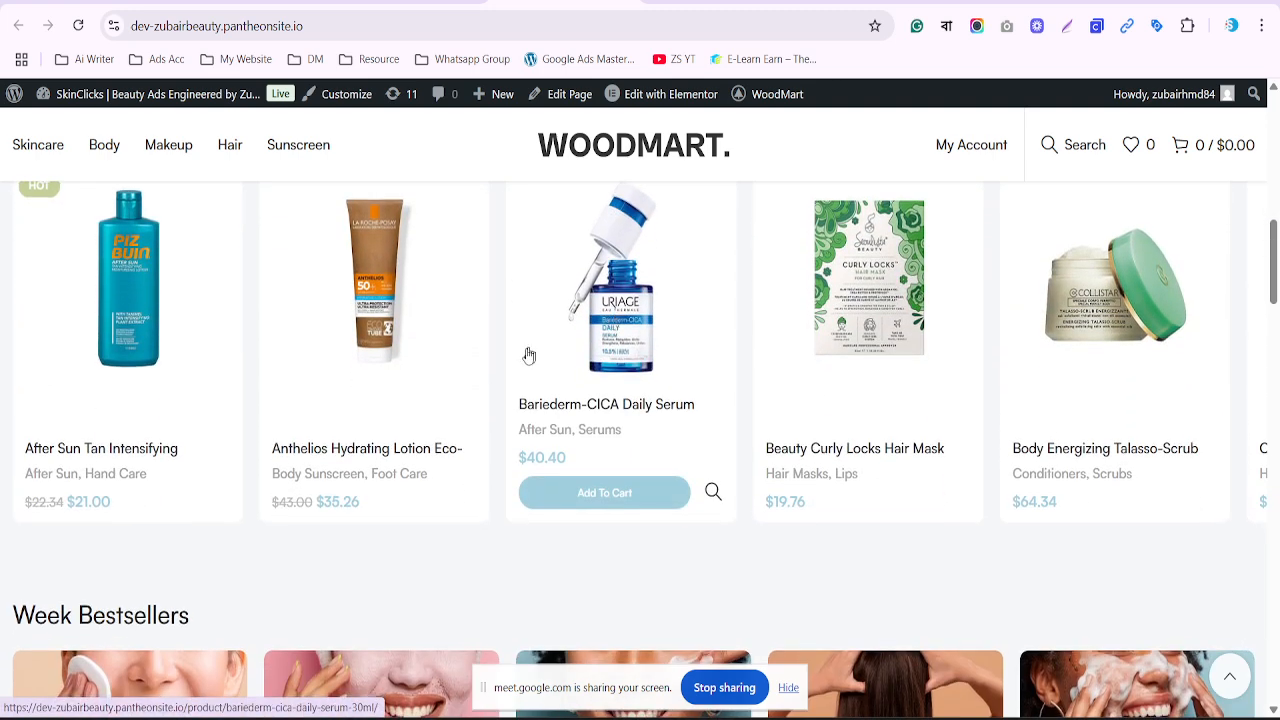
pyautogui.click(566, 407)
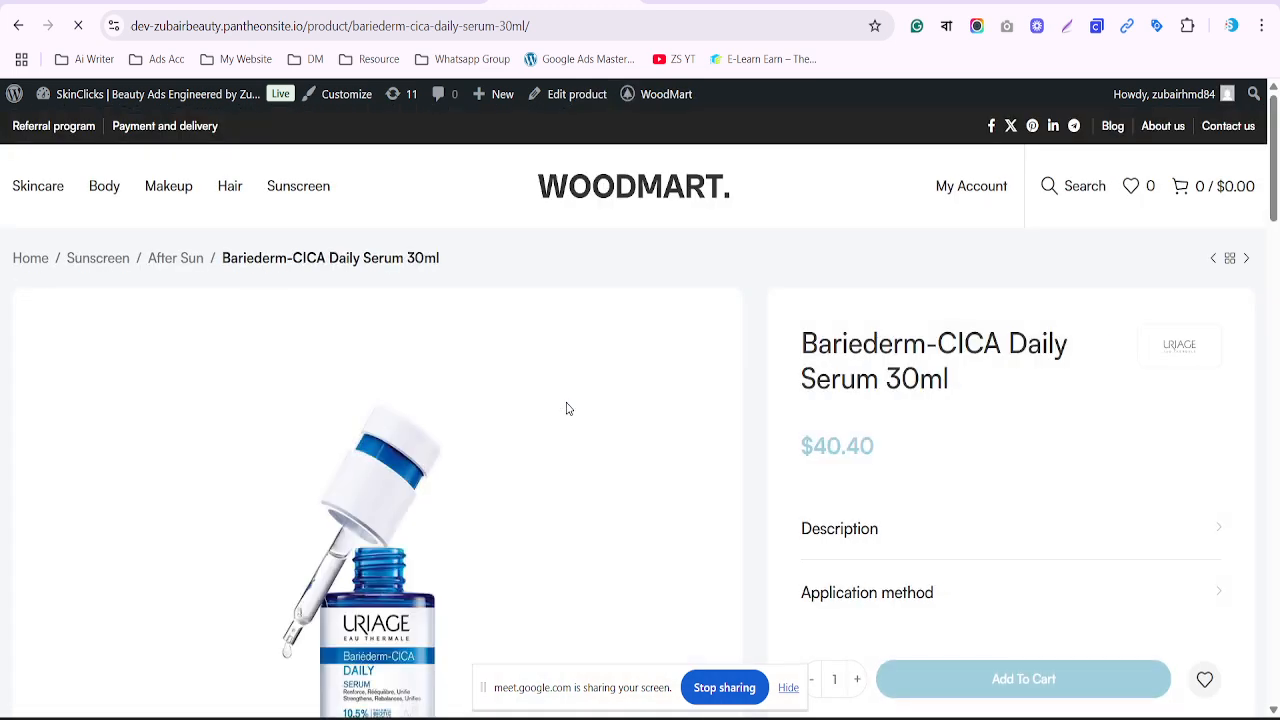
pyautogui.scroll(-1, 566, 408)
pyautogui.scroll(-3, 566, 407)
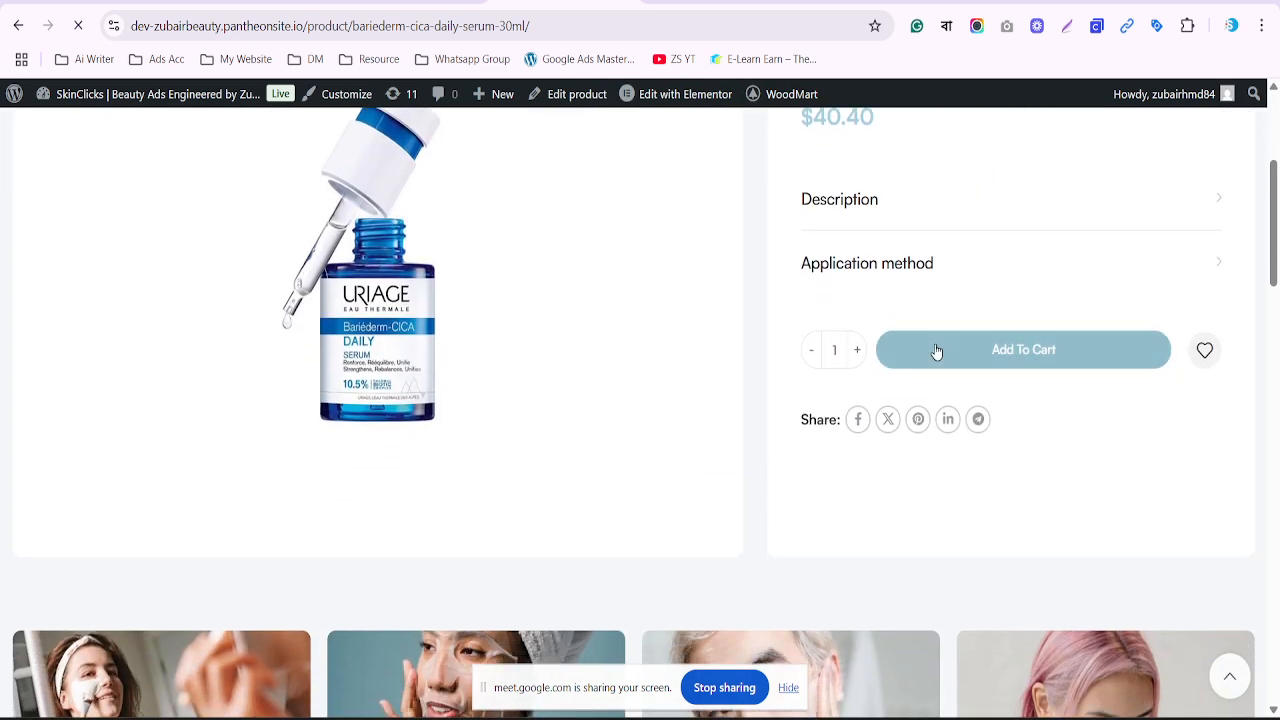
pyautogui.click(965, 354)
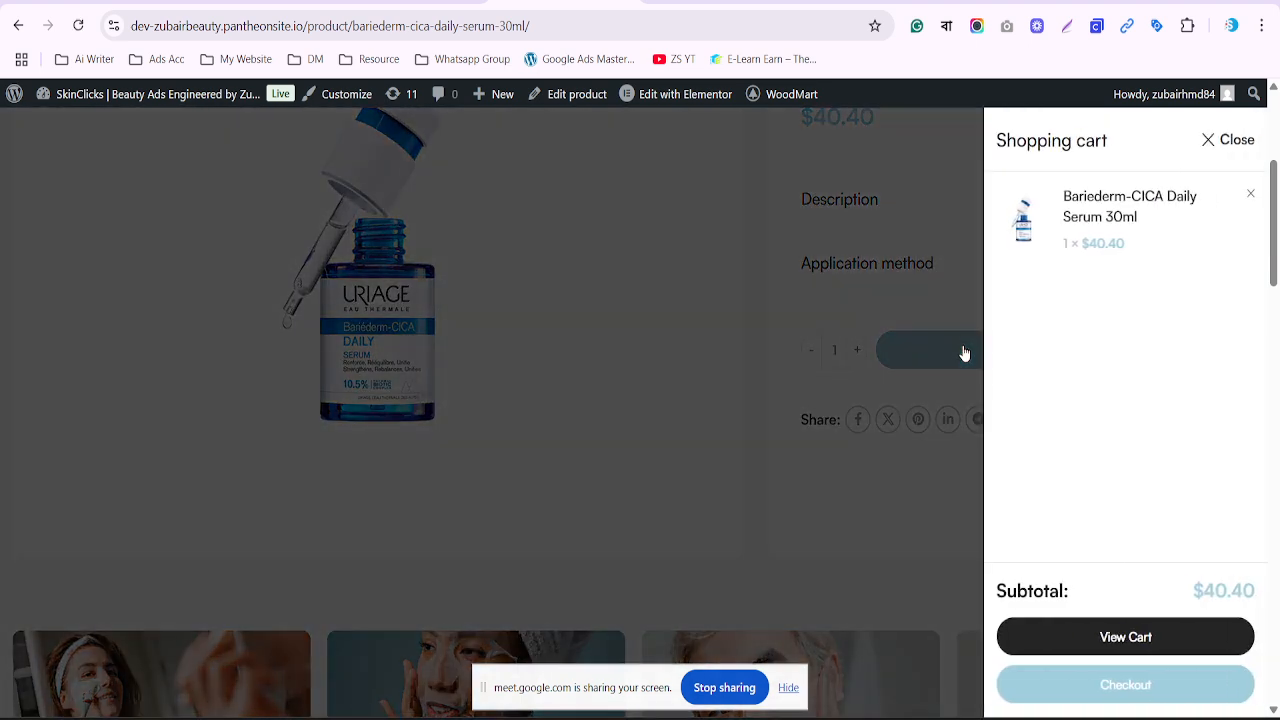
pyautogui.click(1112, 636)
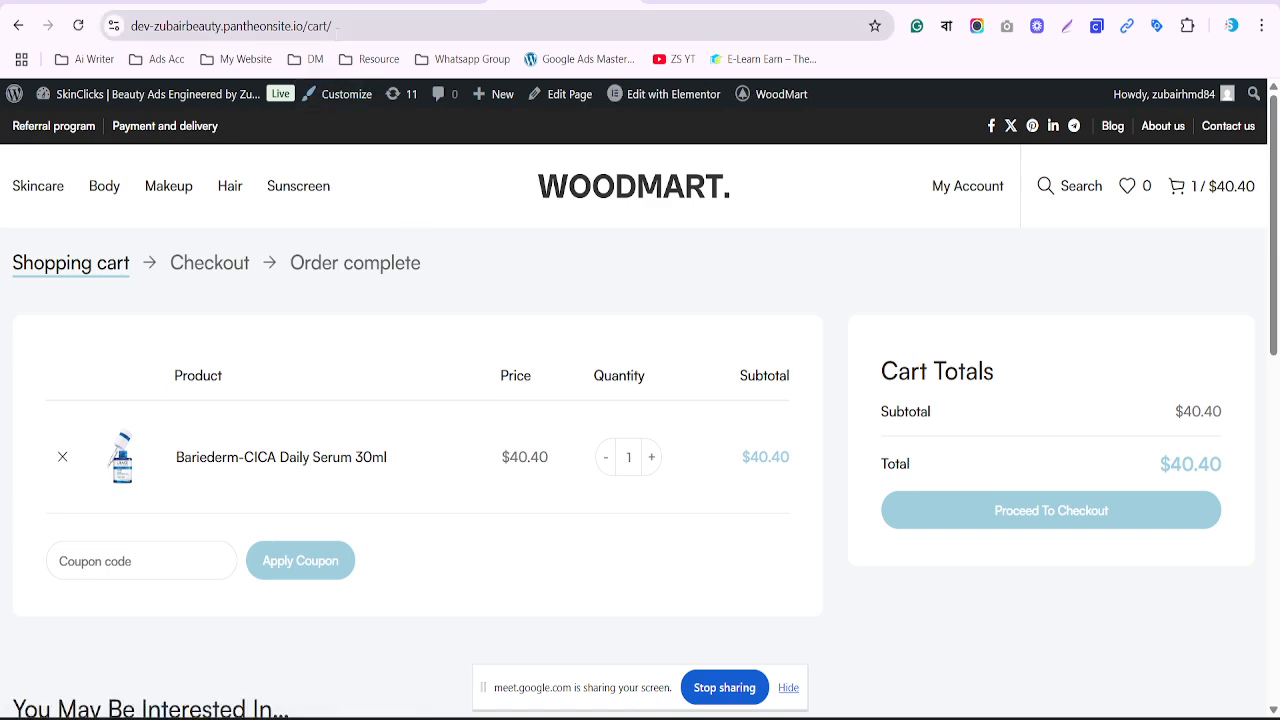
# Copy the cart page URL into Notepad, replacing the old notes text
pyautogui.click(337, 26)
pyautogui.hotkey('ctrl', 'c')
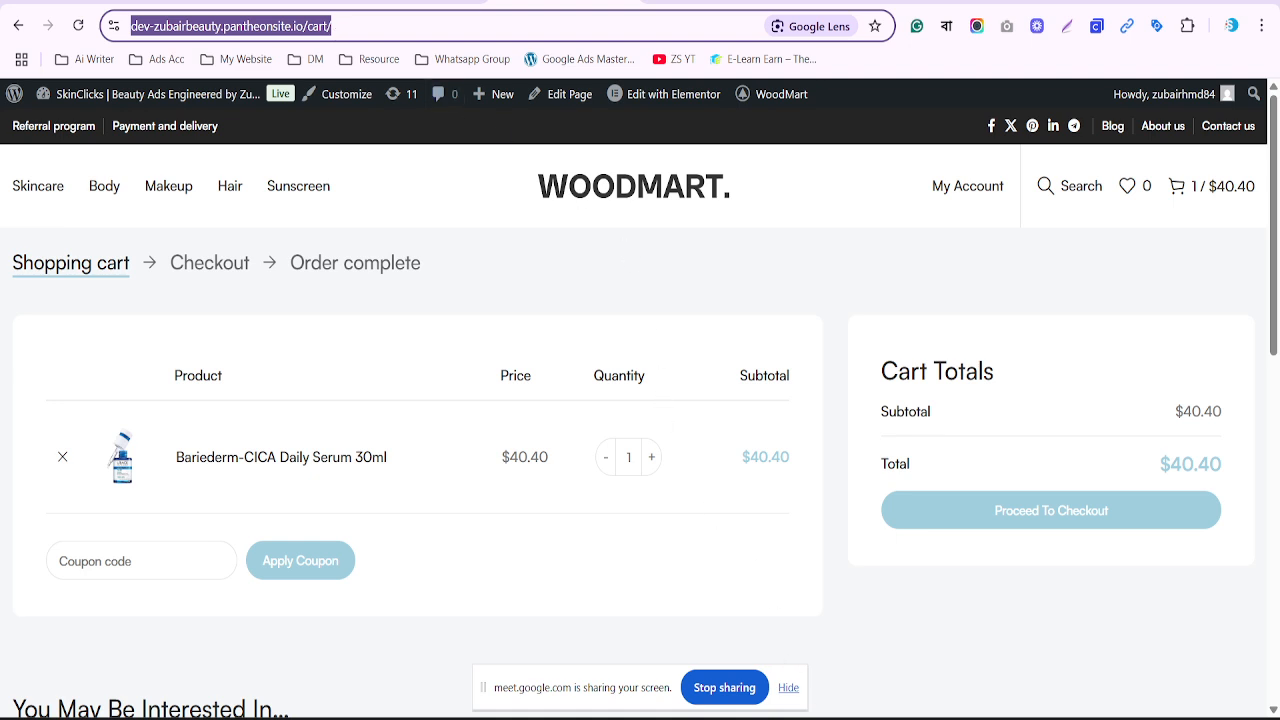
pyautogui.hotkey('alt', 'Tab')
pyautogui.hotkey('ctrl', 'a')
pyautogui.hotkey('ctrl', 'v')
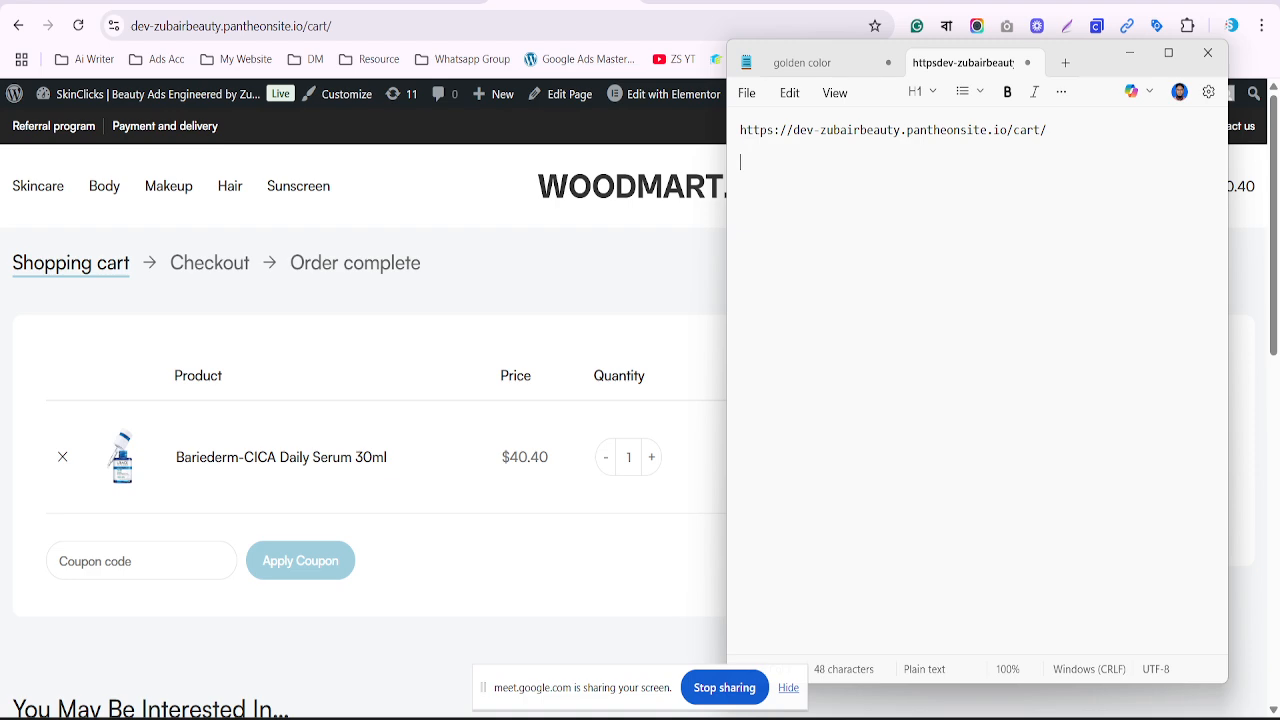
pyautogui.click(613, 302)
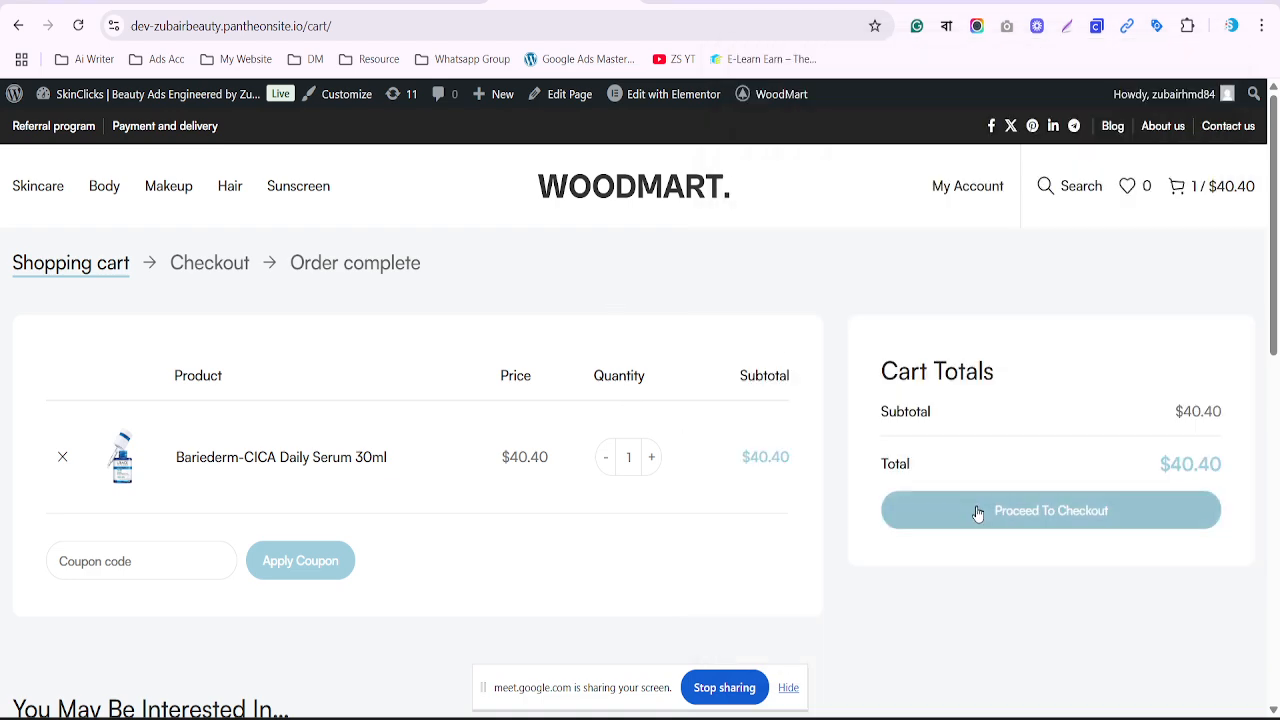
# Proceed to checkout and paste the checkout URL below the cart URL in Notepad
pyautogui.scroll(-2, 846, 534)
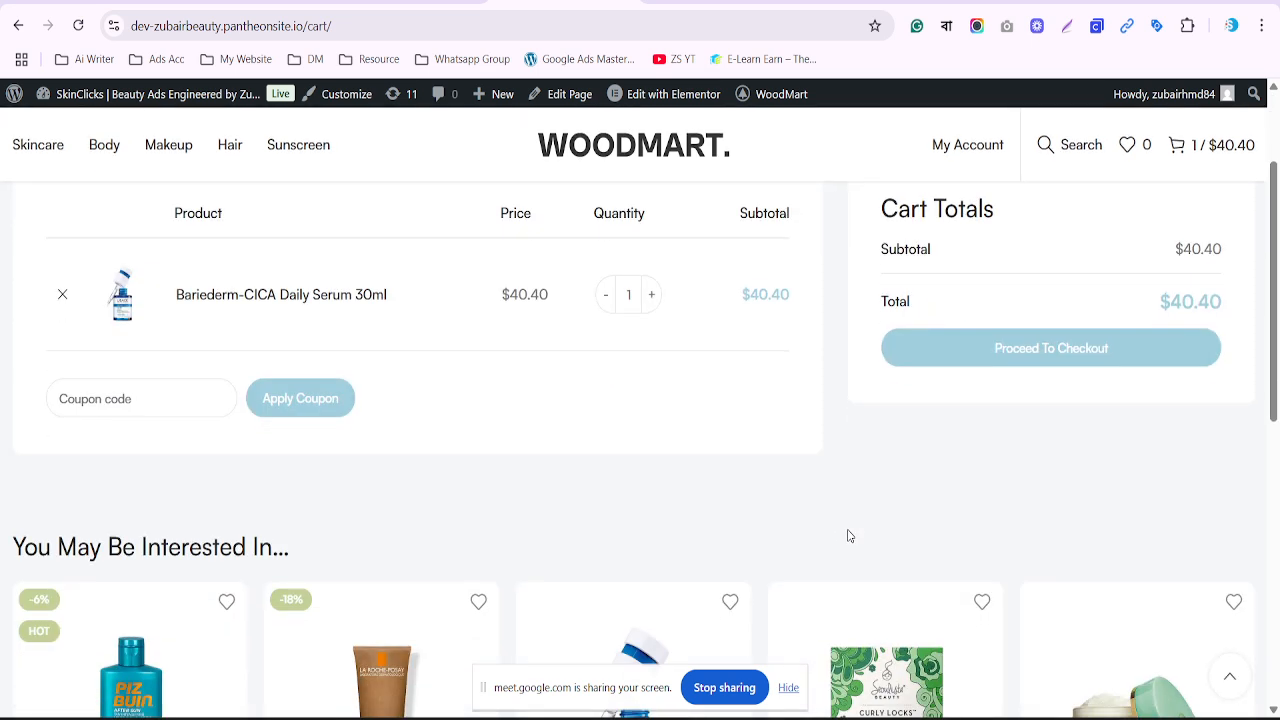
pyautogui.moveTo(1091, 400); pyautogui.dragTo(1048, 354)
pyautogui.click(1048, 355)
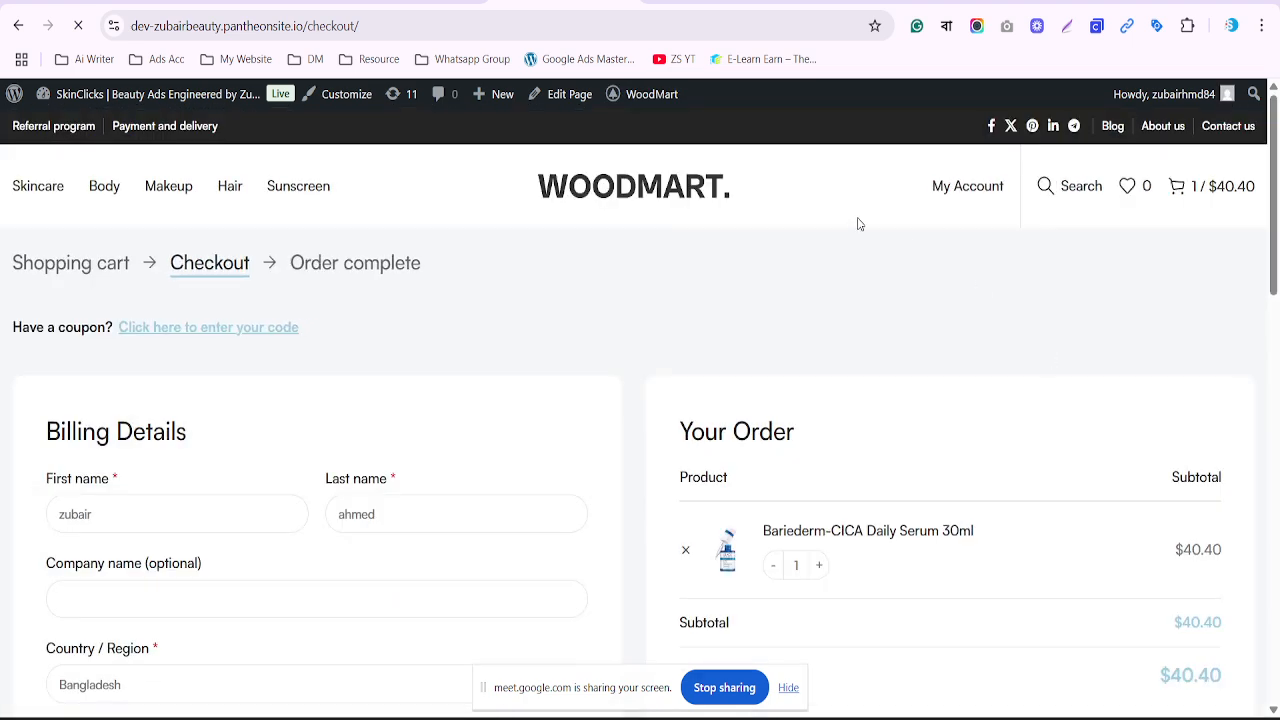
pyautogui.click(547, 24)
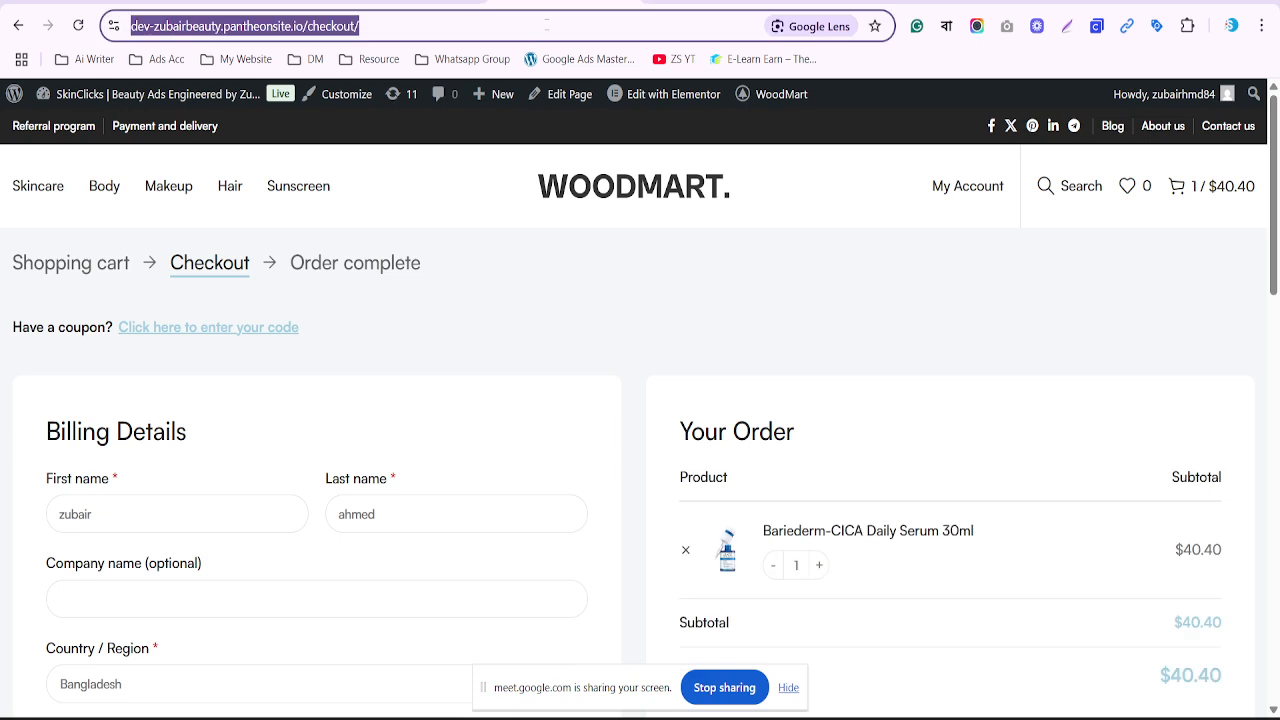
pyautogui.click(547, 24)
pyautogui.hotkey('ctrl', 'a')
pyautogui.hotkey('ctrl', 'c')
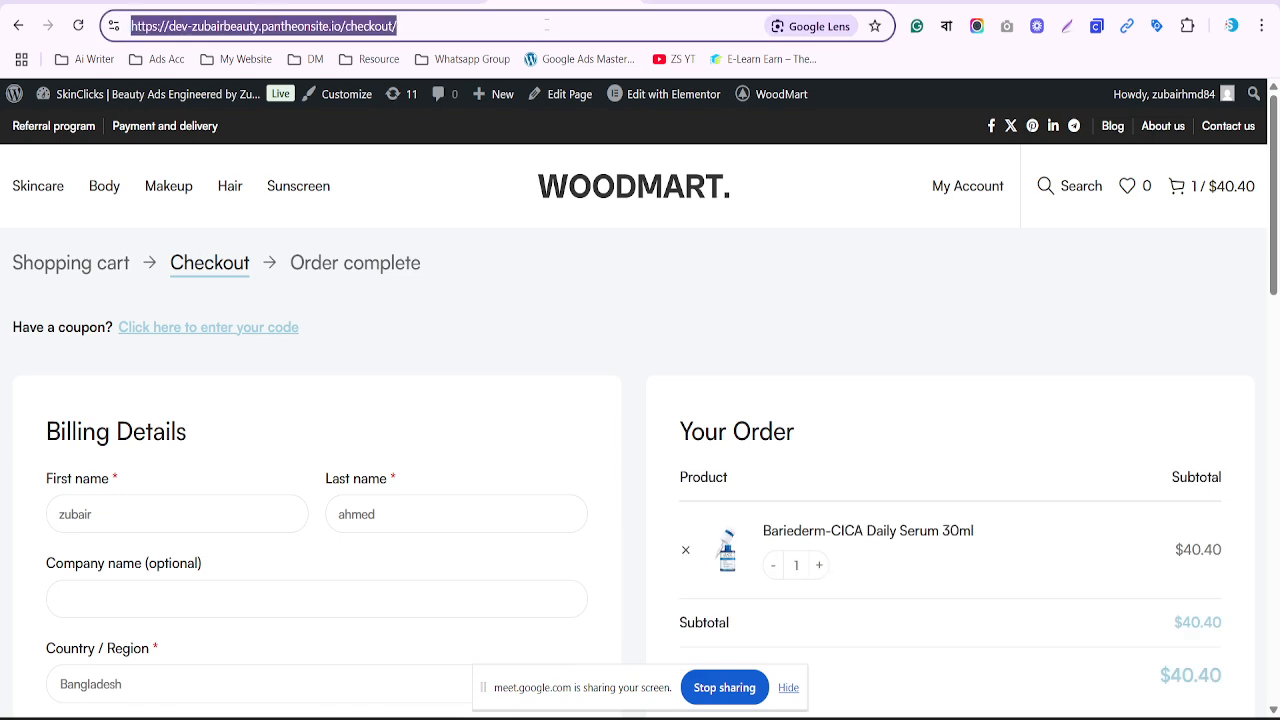
pyautogui.hotkey('alt', 'Tab')
pyautogui.hotkey('ctrl', 'v')
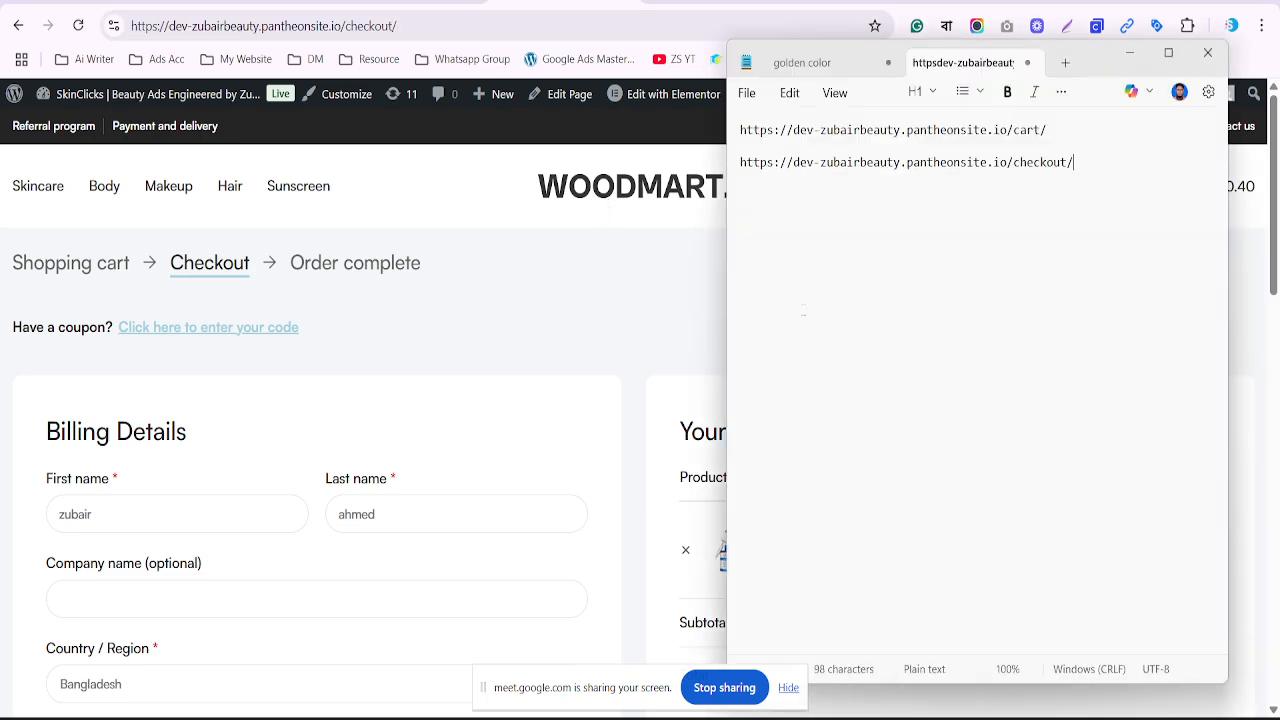
pyautogui.press('Return')
pyautogui.click(563, 286)
# Place the $40.40 test order and paste the order-received URL as the third note line
pyautogui.scroll(-2, 561, 287)
pyautogui.scroll(-5, 563, 286)
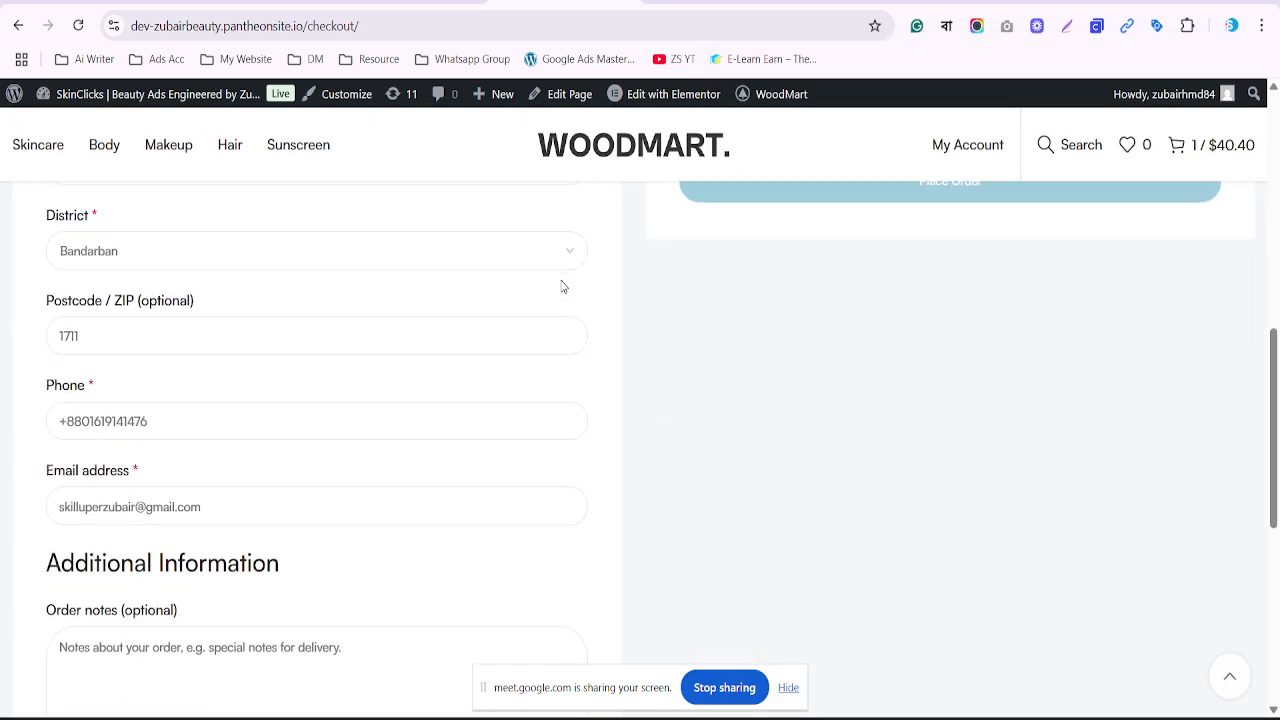
pyautogui.scroll(1, 563, 286)
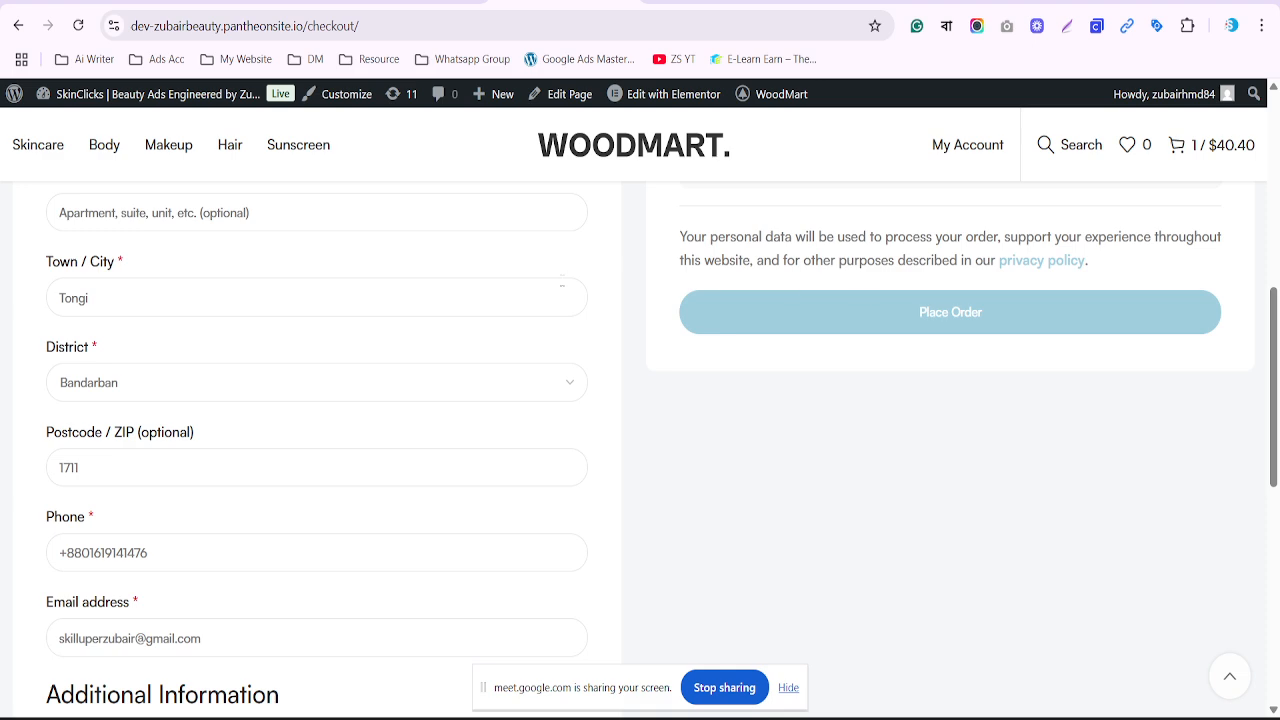
pyautogui.click(960, 310)
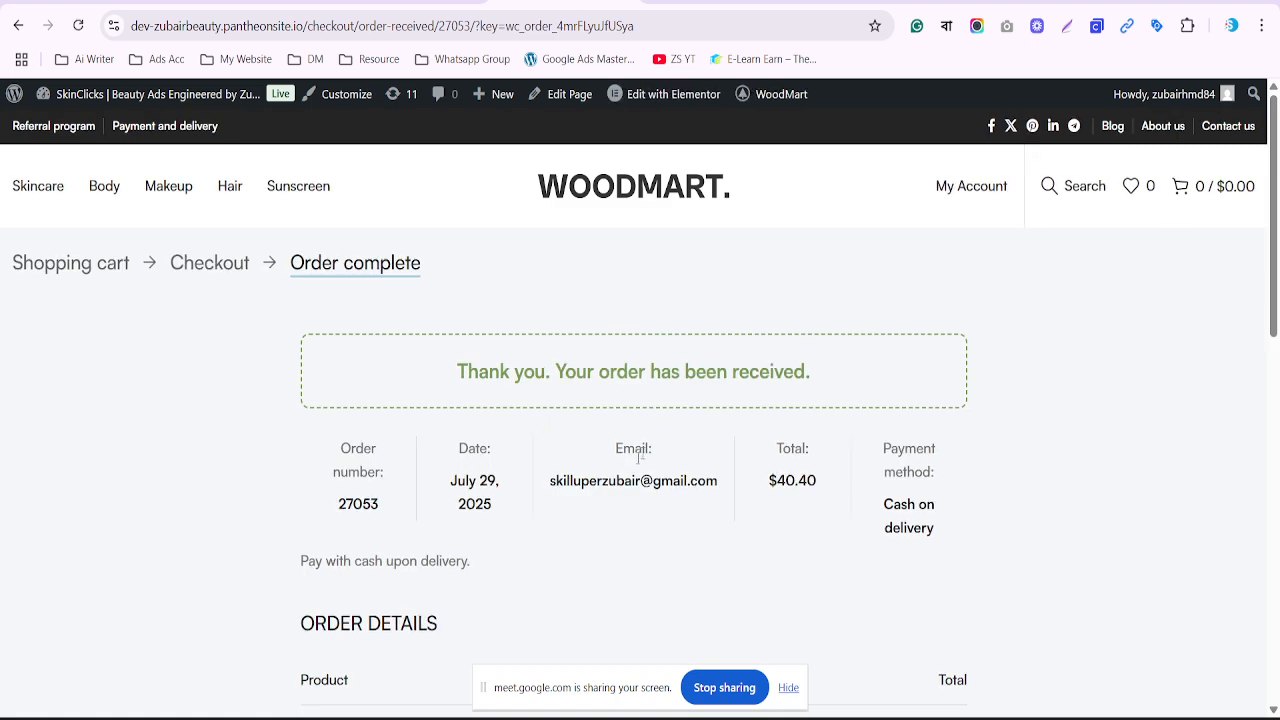
pyautogui.click(789, 688)
pyautogui.click(441, 26)
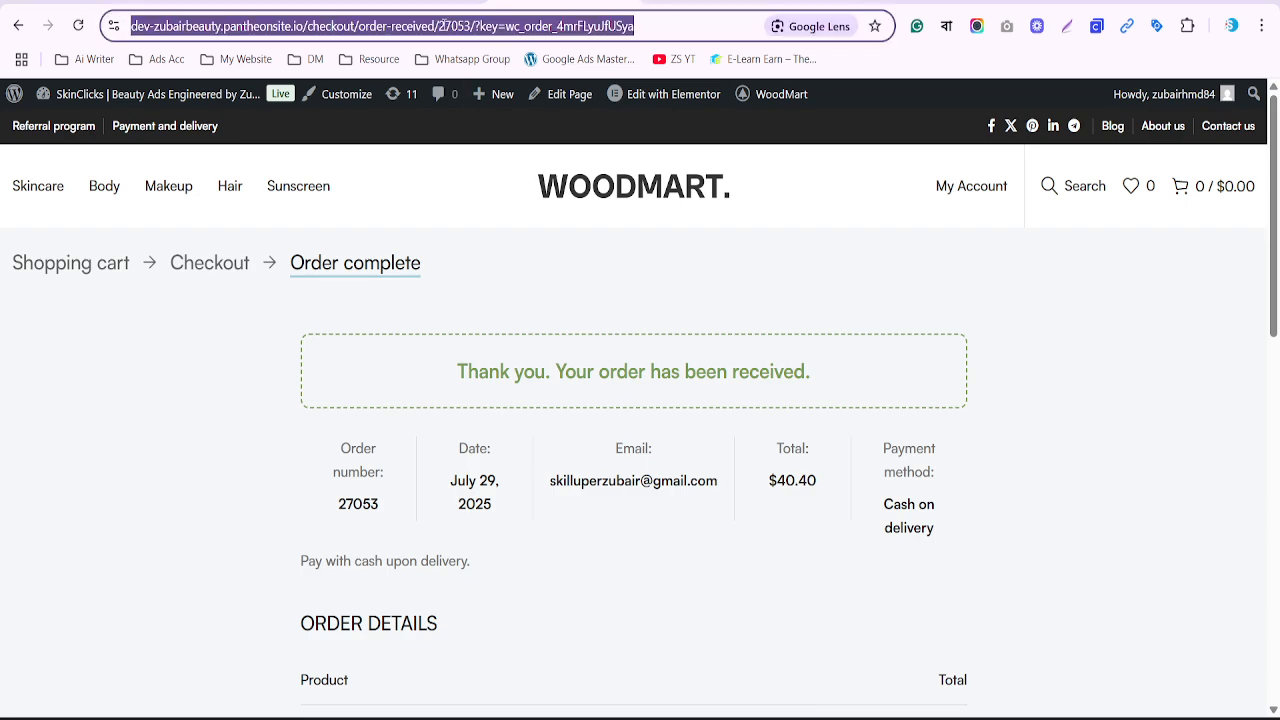
pyautogui.hotkey('alt', 'Tab')
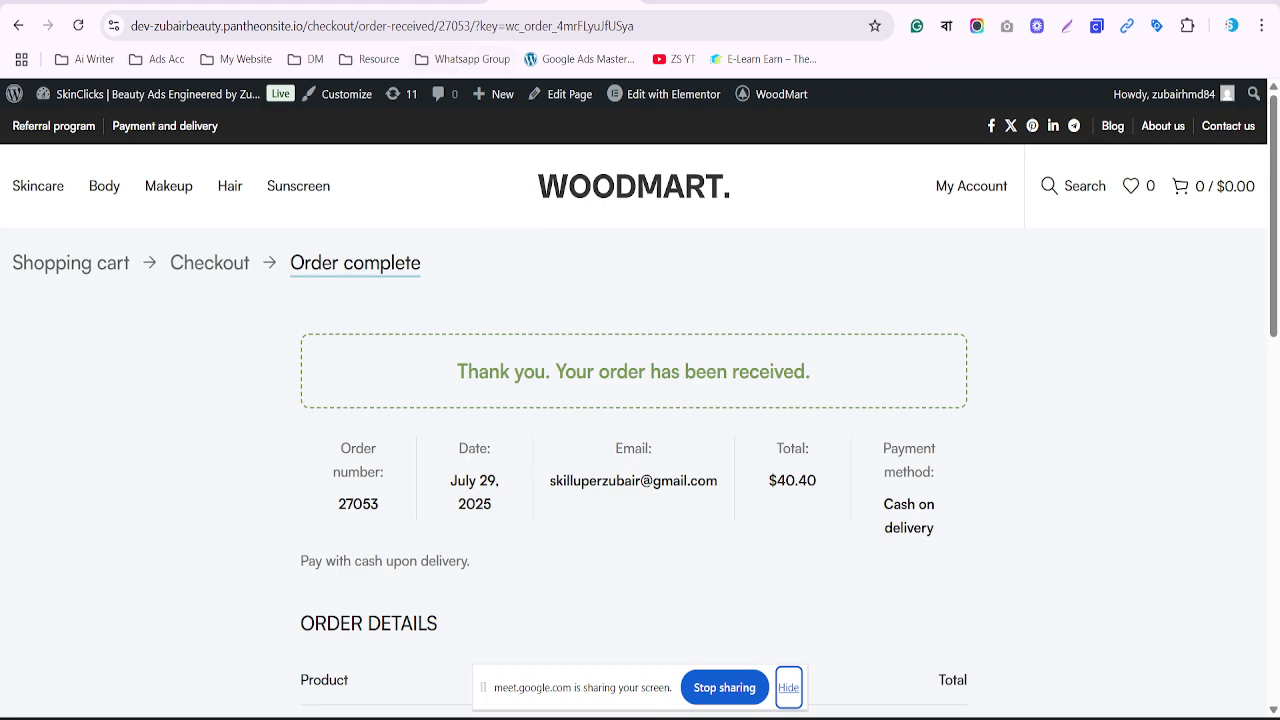
pyautogui.click(825, 717)
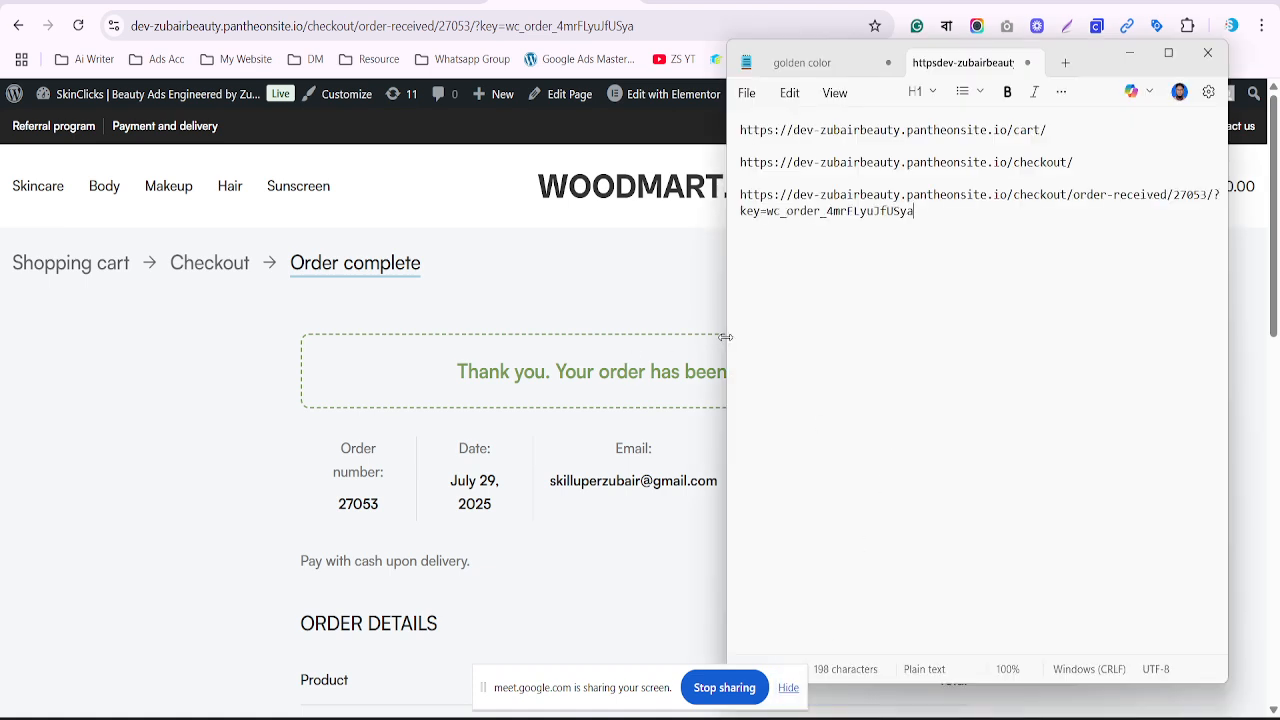
# Widen Notepad to show all three URLs, pen-mark /cart/ and /checkout, then clear the marks
pyautogui.moveTo(725, 337); pyautogui.dragTo(571, 337)
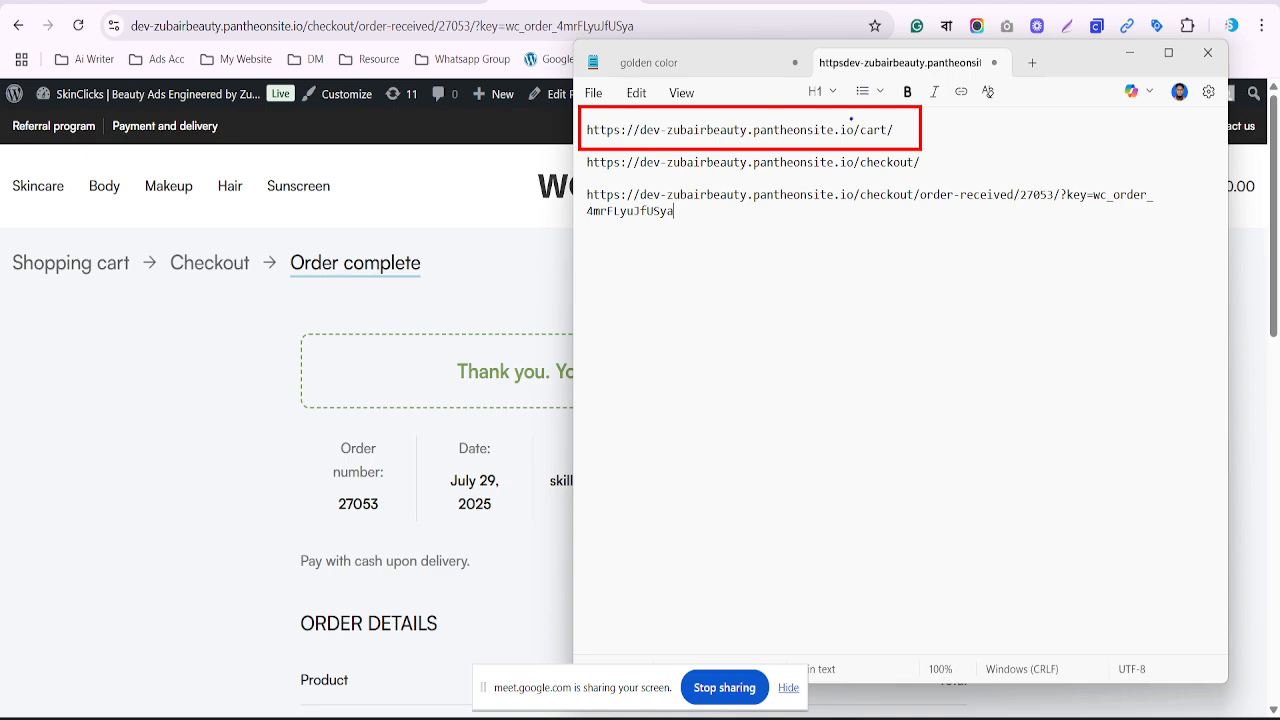
pyautogui.moveTo(851, 119); pyautogui.dragTo(900, 141)
pyautogui.moveTo(578, 187)
pyautogui.mouseDown()
pyautogui.moveTo(907, 237)
pyautogui.moveTo(1204, 251)
pyautogui.mouseUp()
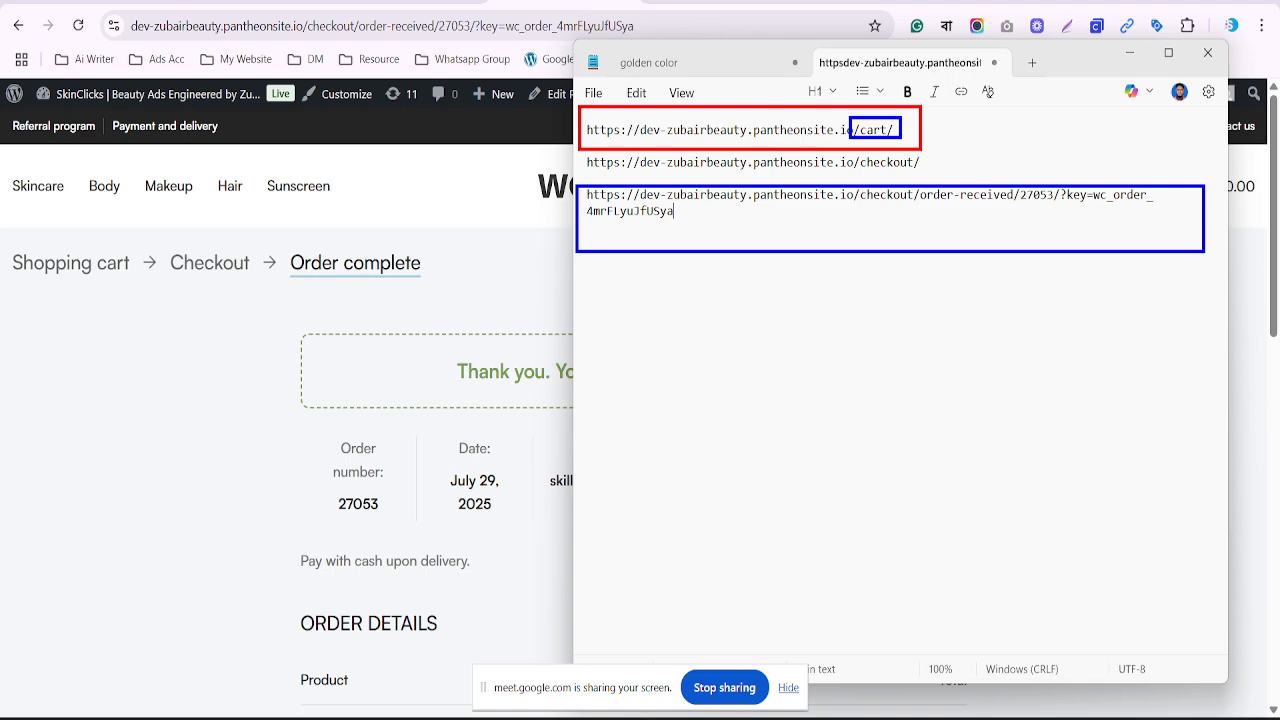
pyautogui.moveTo(854, 185)
pyautogui.mouseDown()
pyautogui.moveTo(869, 210)
pyautogui.moveTo(1022, 211)
pyautogui.moveTo(1011, 210)
pyautogui.moveTo(1028, 192)
pyautogui.moveTo(1054, 214)
pyautogui.mouseUp()
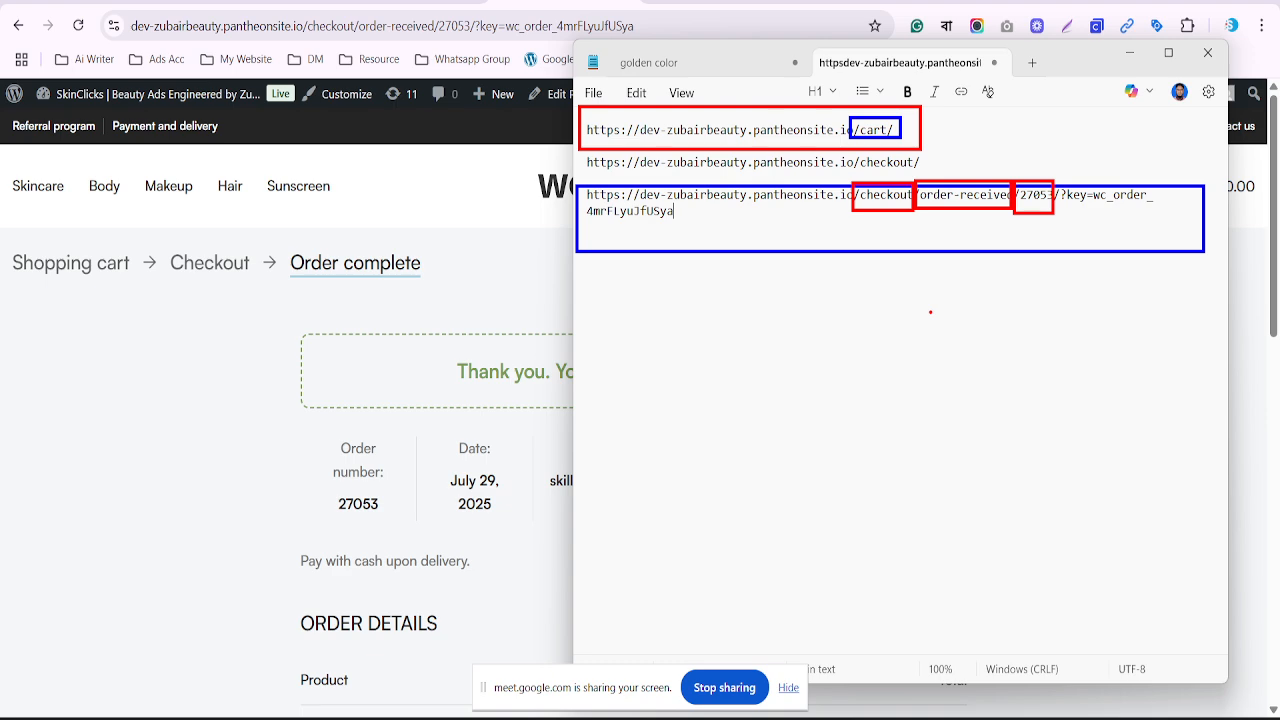
pyautogui.press('Escape')
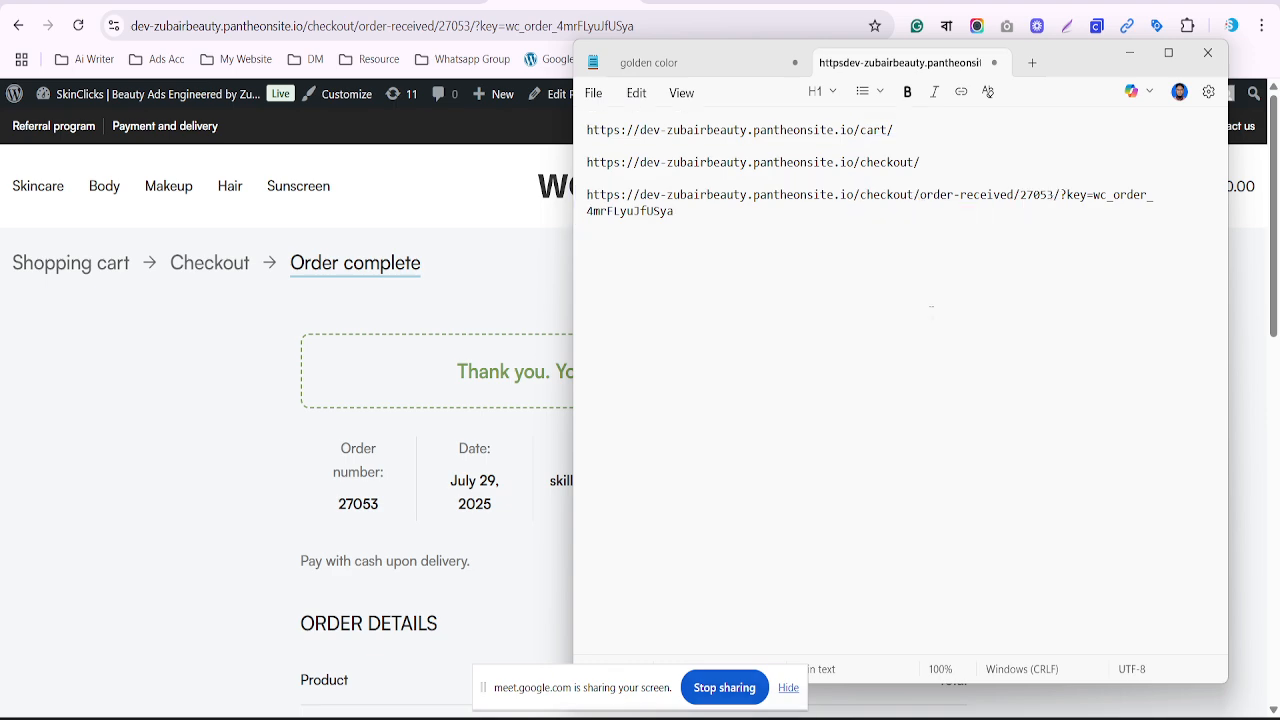
# Open Goals > Conversions > Summary in Google Ads and start a New conversion action
pyautogui.click(866, 2)
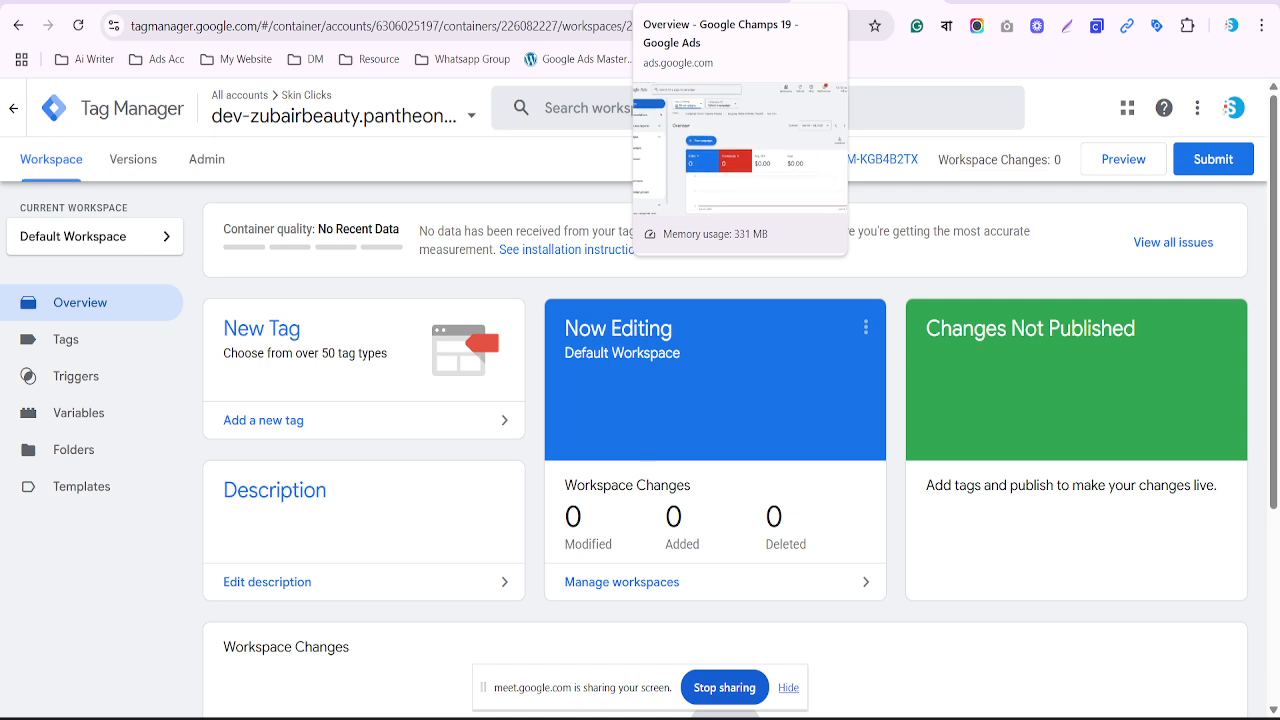
pyautogui.click(716, 2)
pyautogui.scroll(-1, 625, 219)
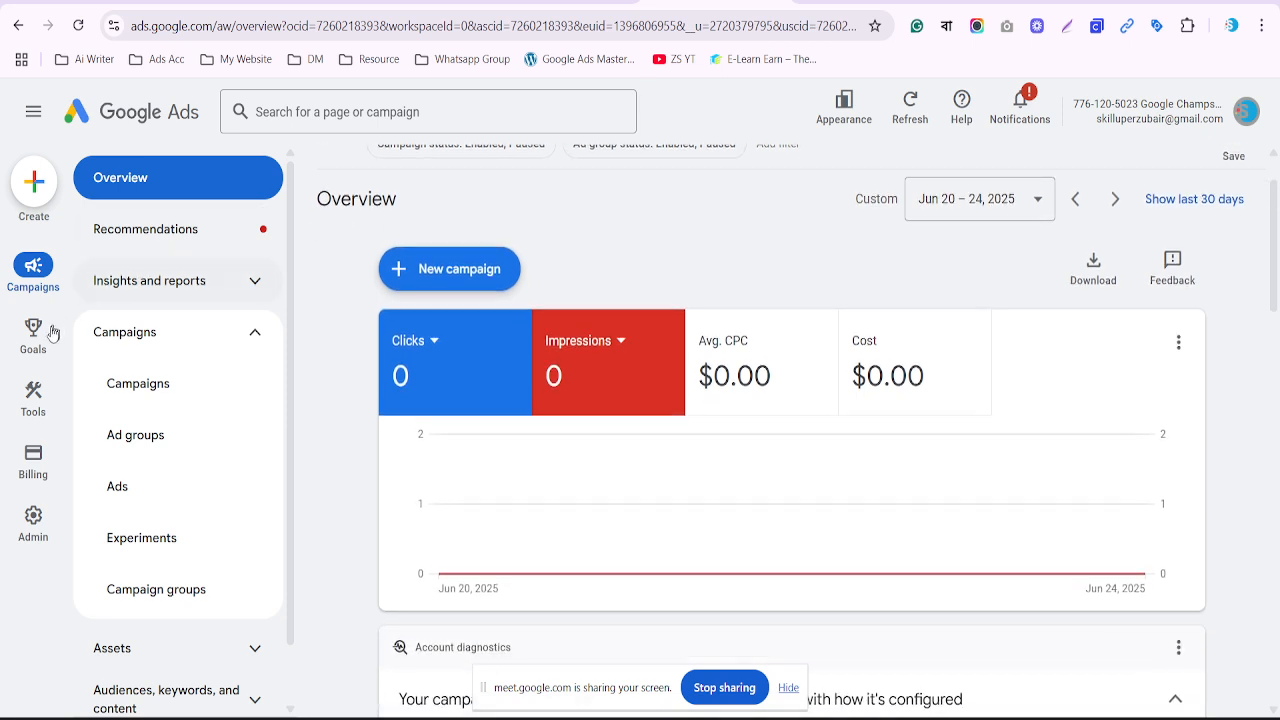
pyautogui.moveTo(41, 336)
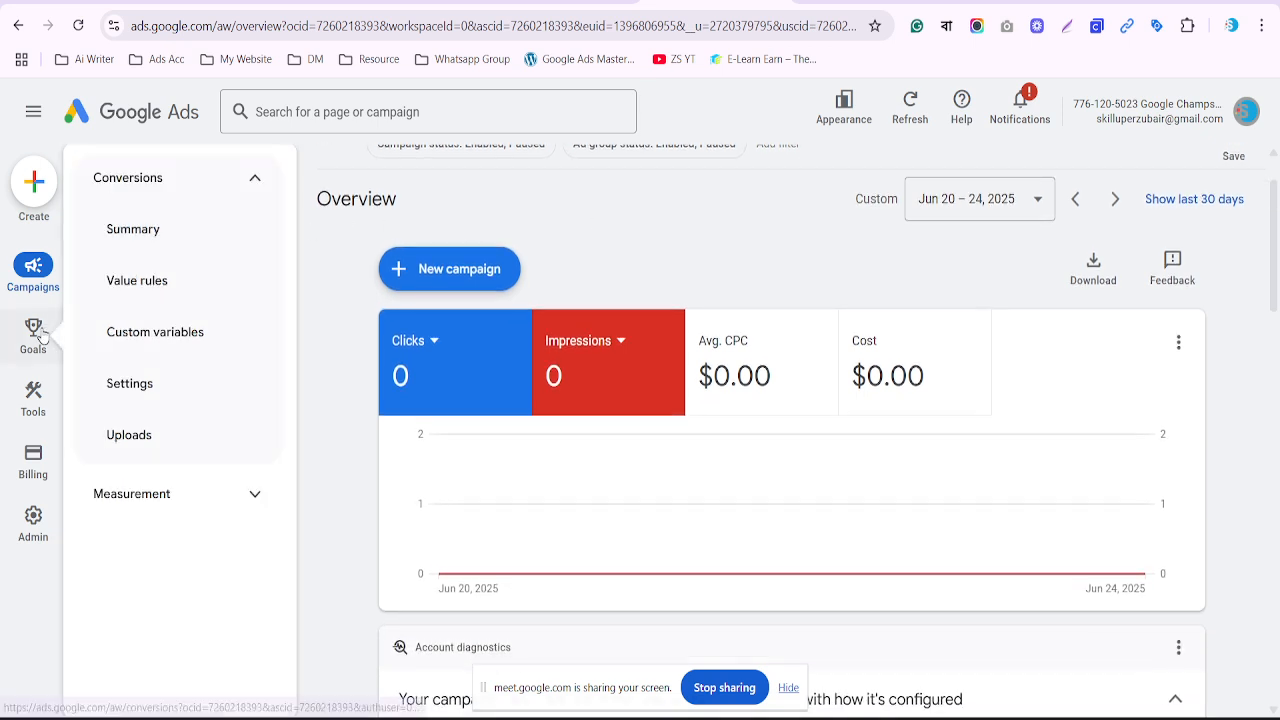
pyautogui.click(140, 247)
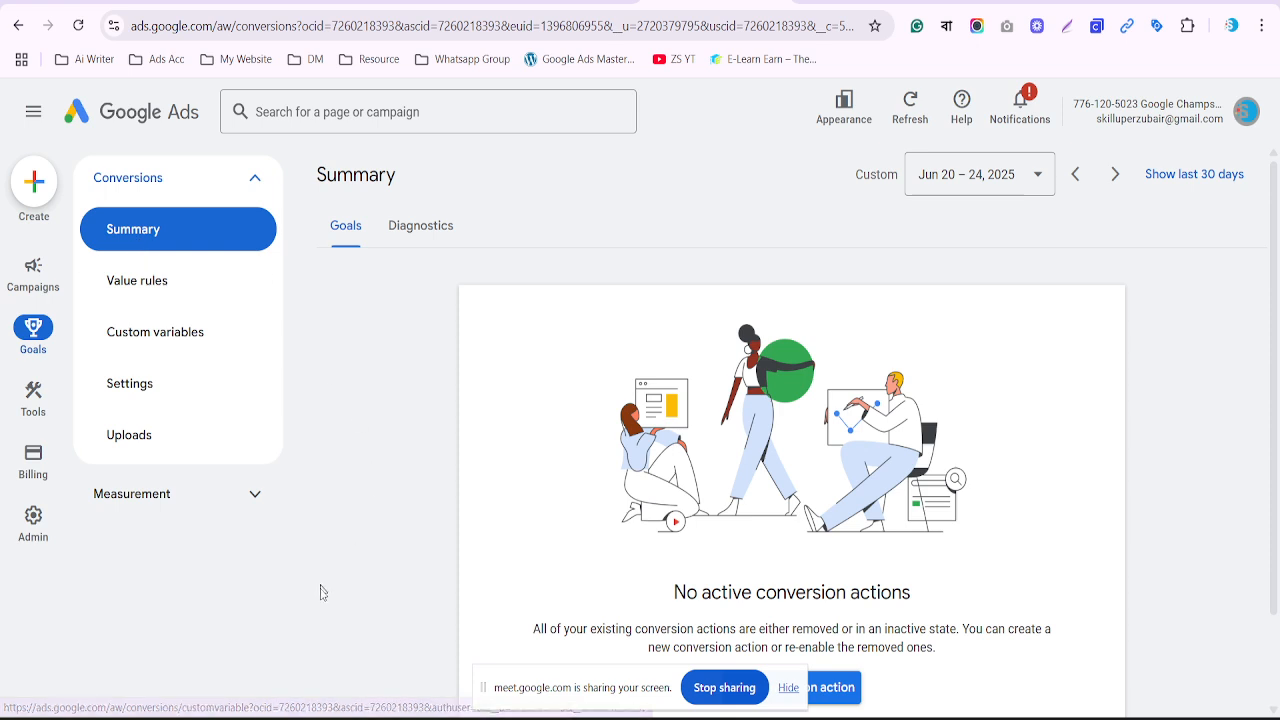
pyautogui.click(788, 687)
pyautogui.scroll(-1, 704, 592)
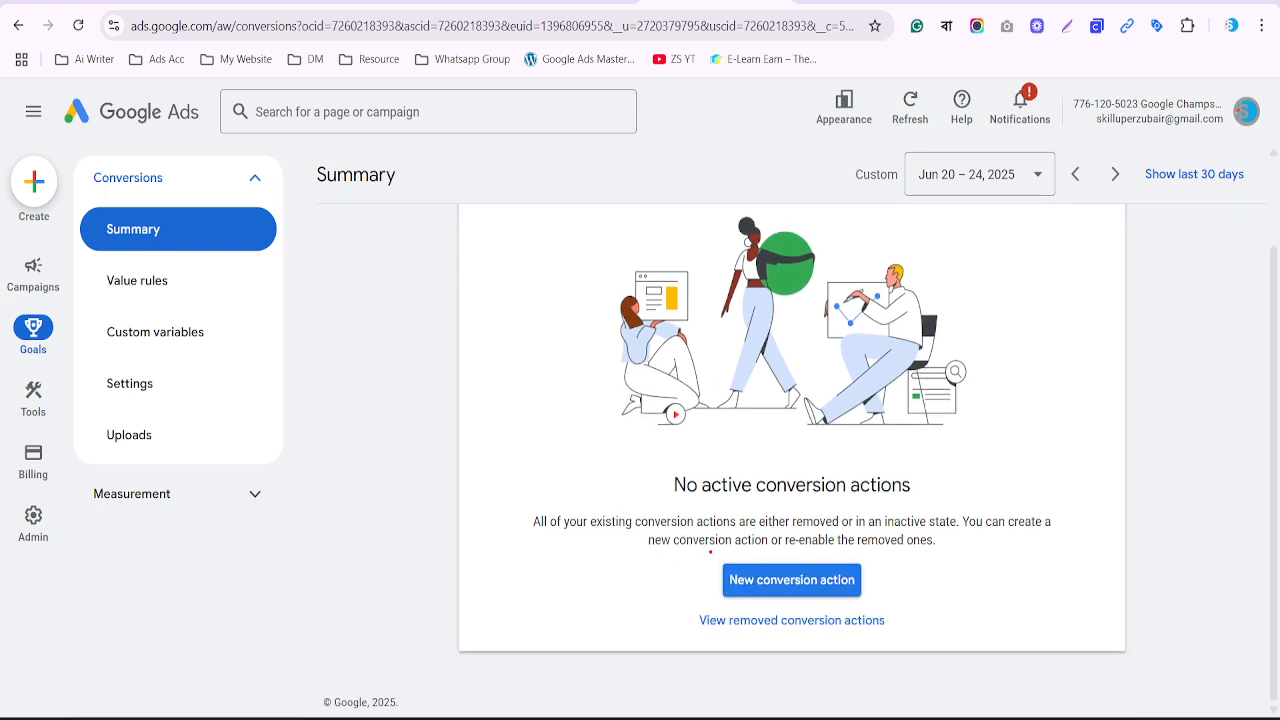
pyautogui.moveTo(710, 552); pyautogui.dragTo(886, 606)
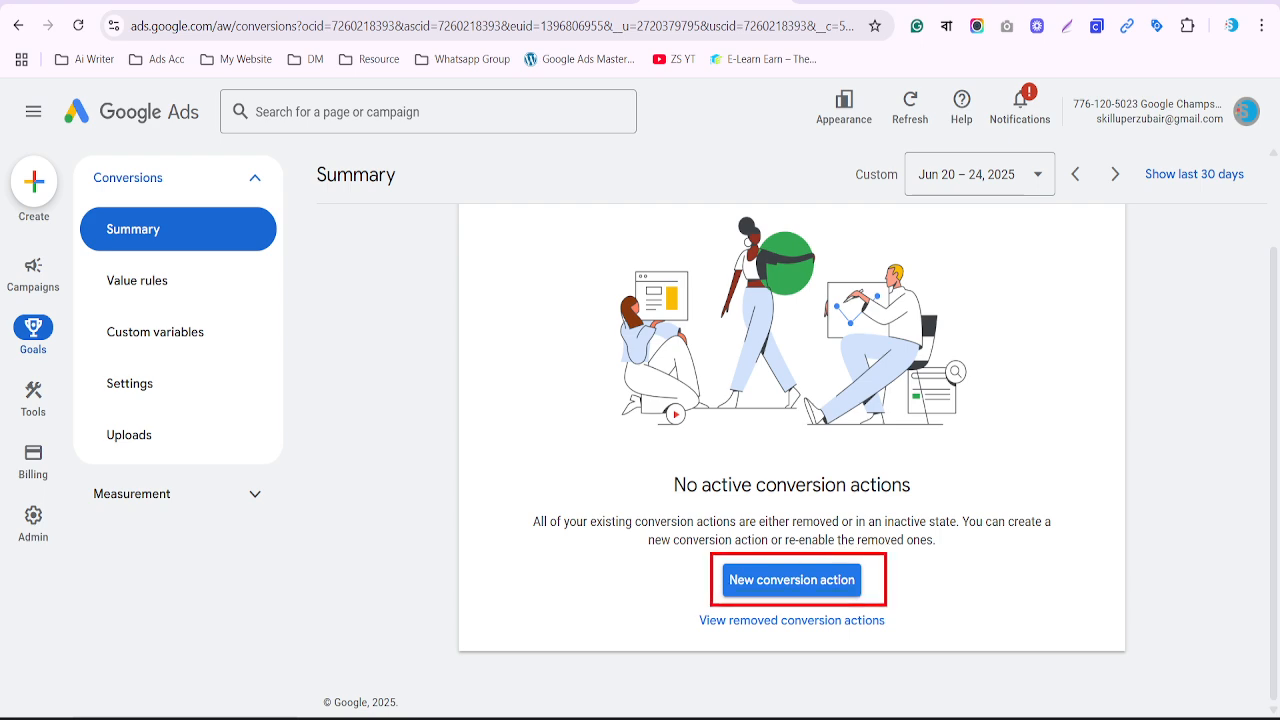
pyautogui.click(777, 584)
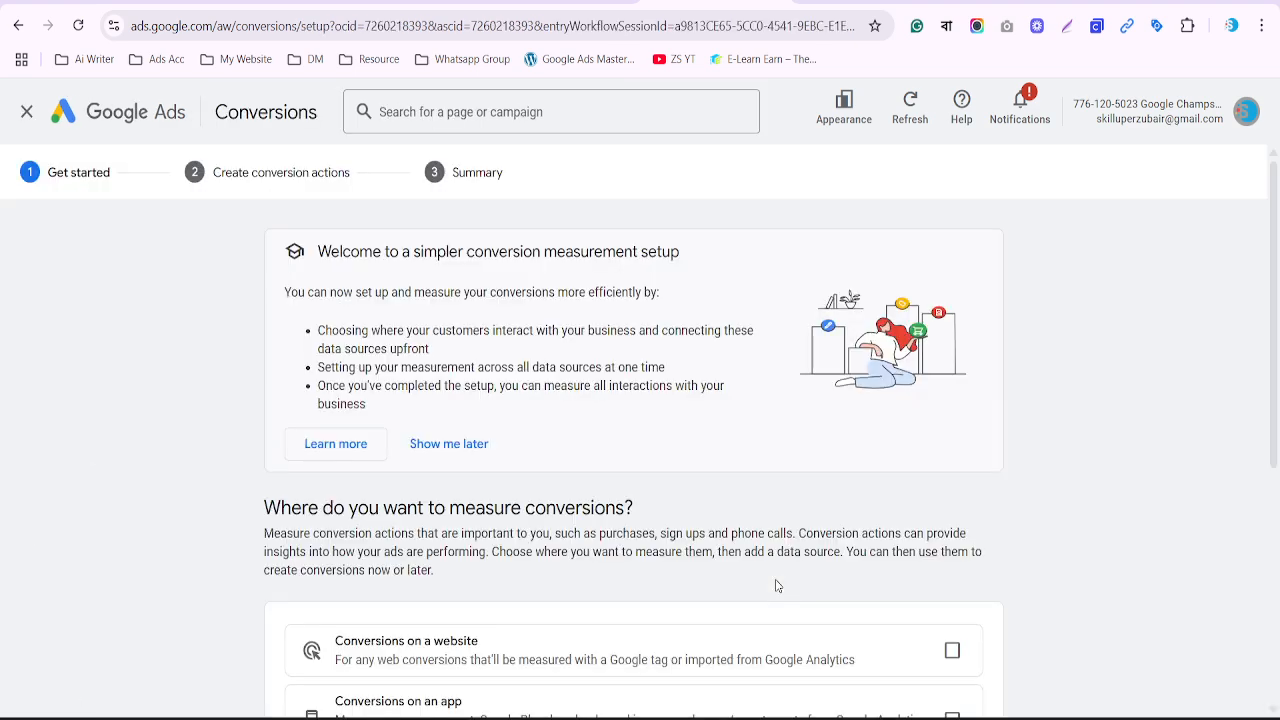
# Select 'Conversions on a website', deselect phone calls, save and continue, then choose Add URL
pyautogui.scroll(-2, 777, 585)
pyautogui.scroll(-1, 777, 585)
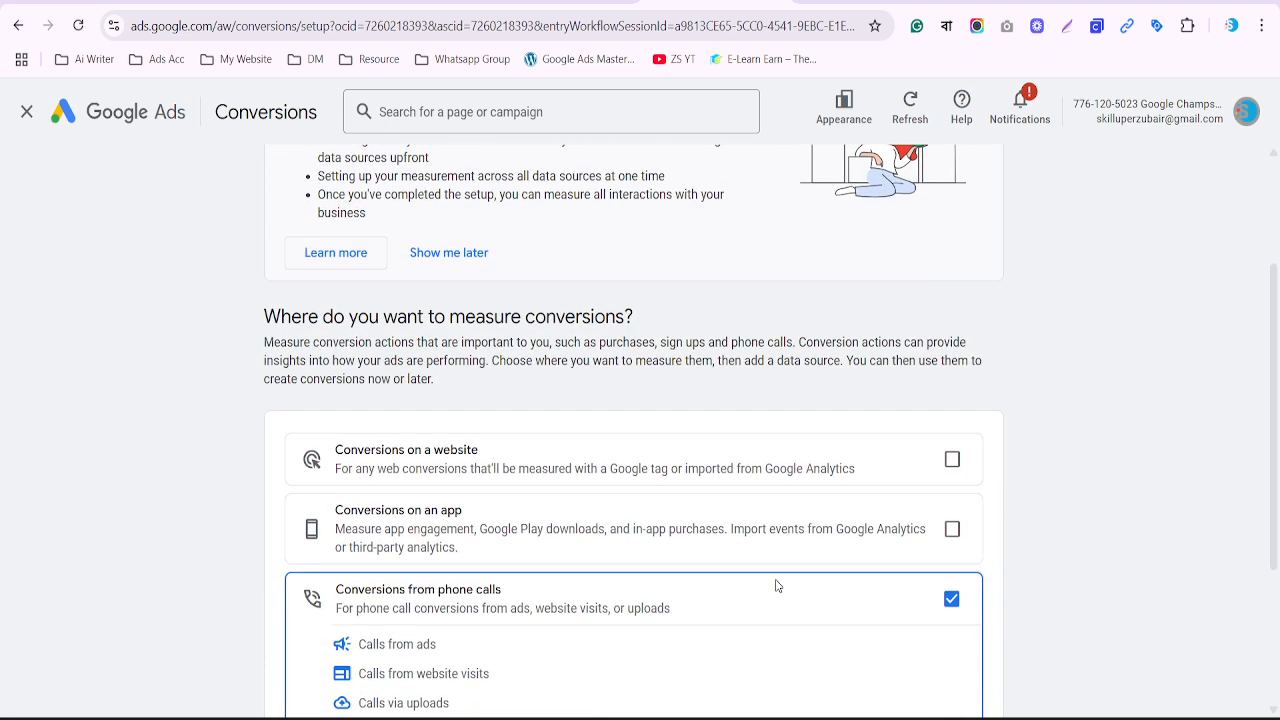
pyautogui.click(543, 1)
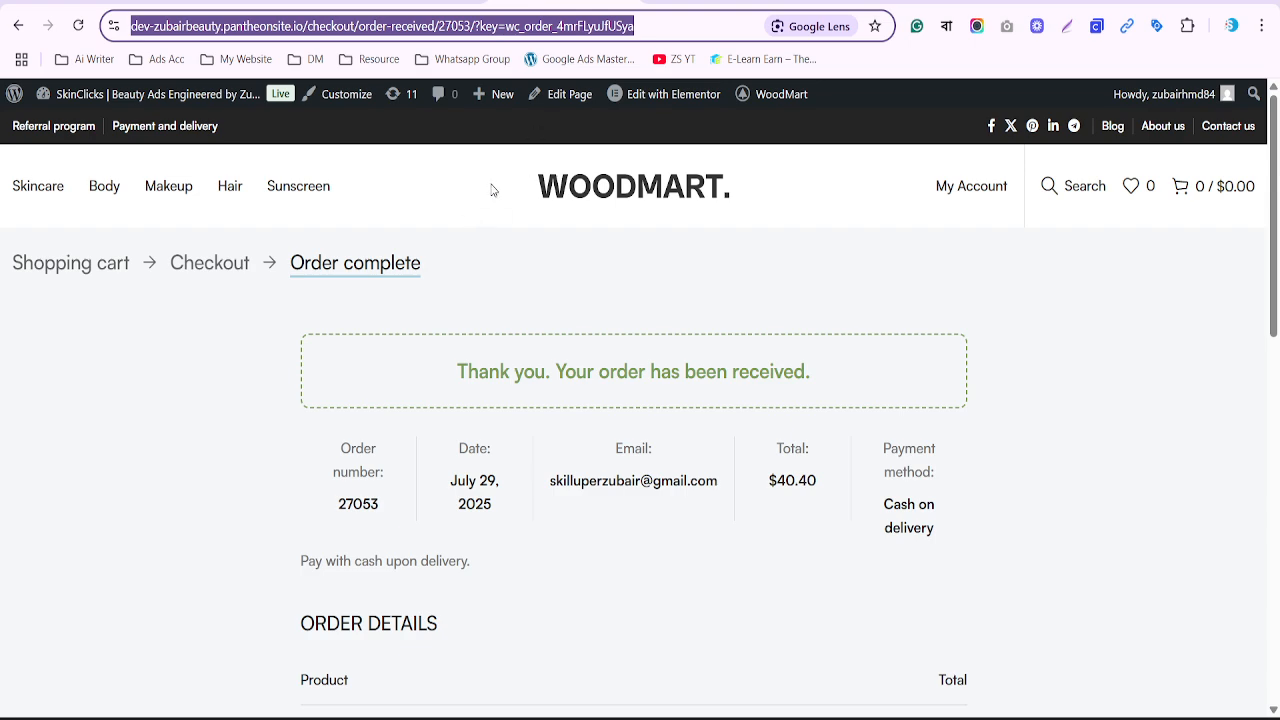
pyautogui.click(690, 3)
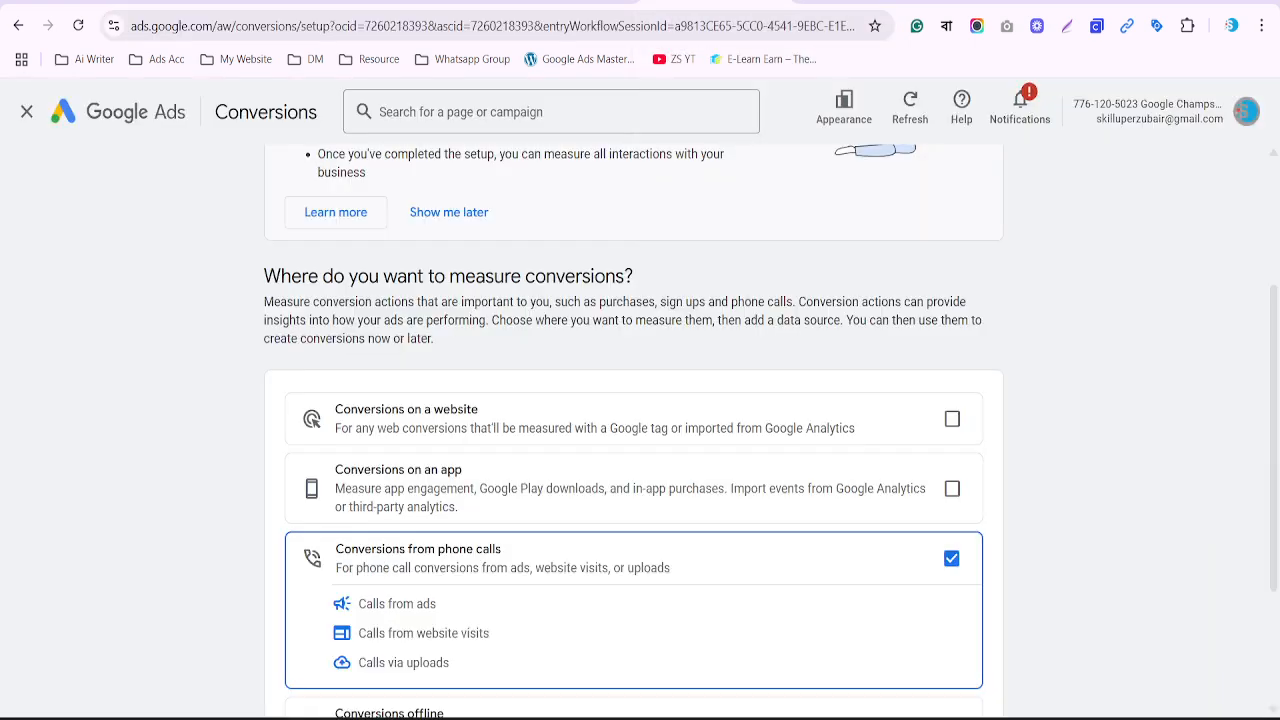
pyautogui.scroll(-2, 650, 390)
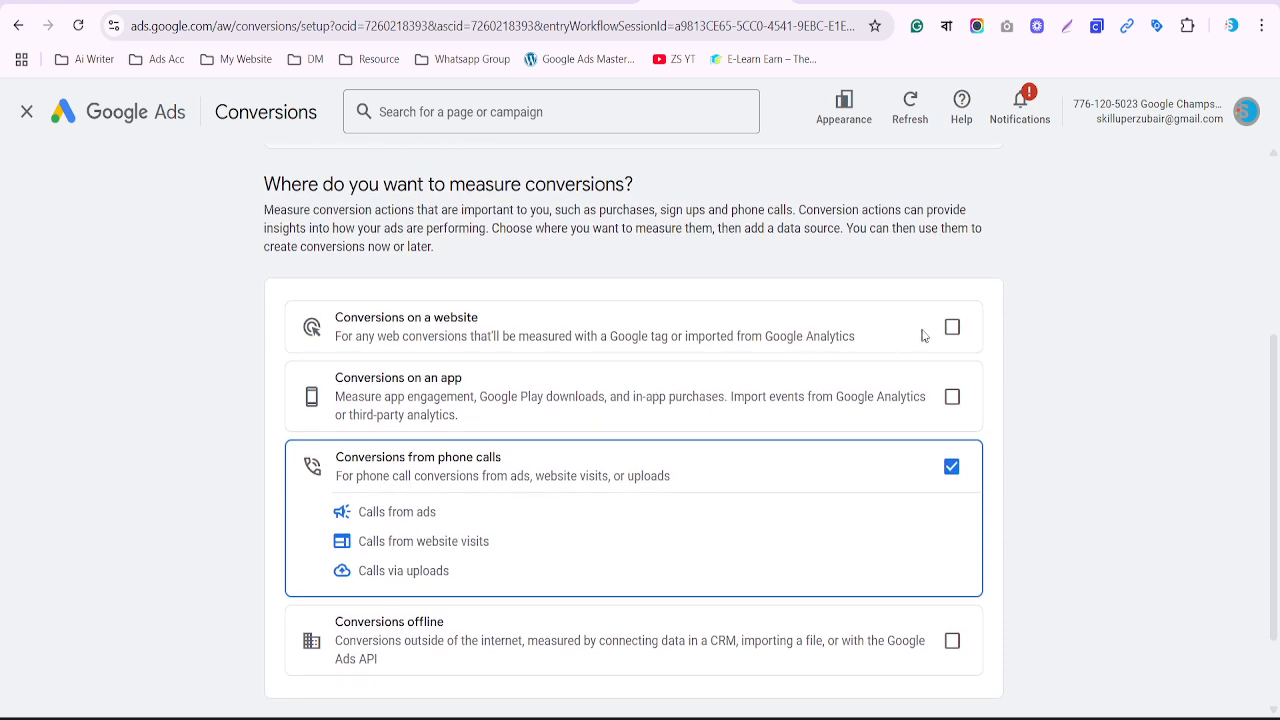
pyautogui.click(952, 328)
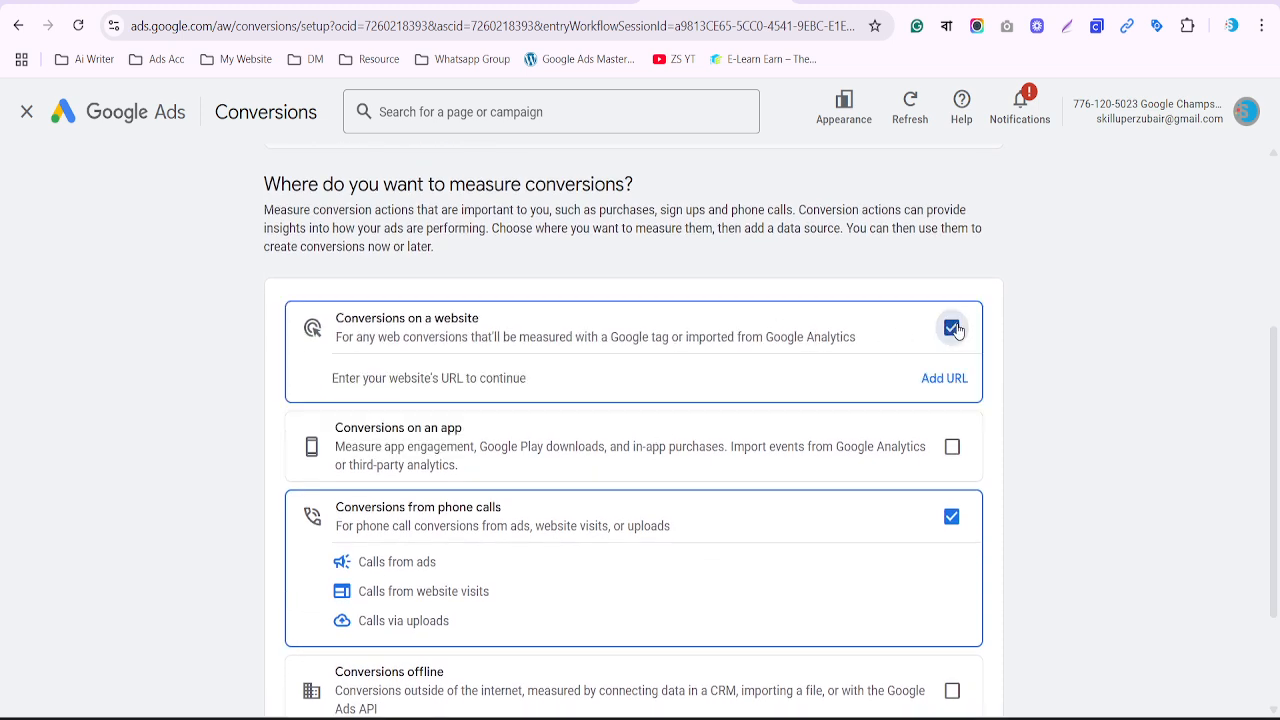
pyautogui.click(950, 518)
pyautogui.scroll(-2, 950, 518)
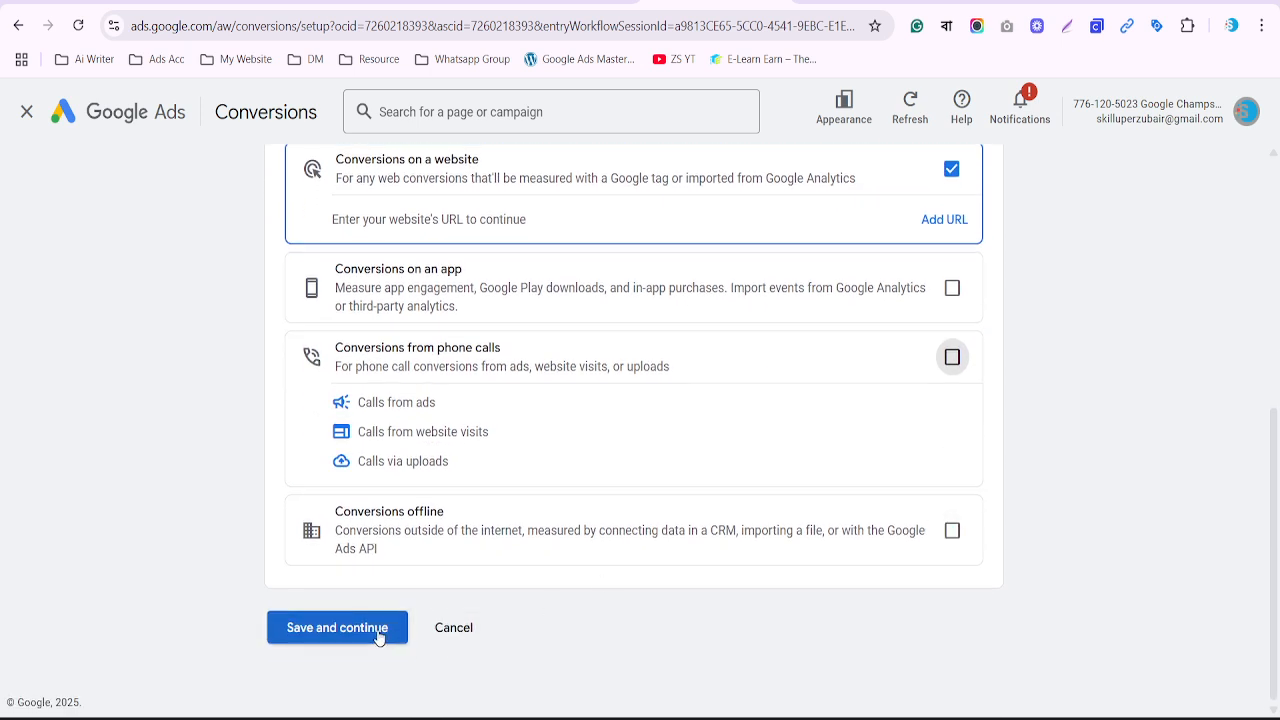
pyautogui.click(379, 630)
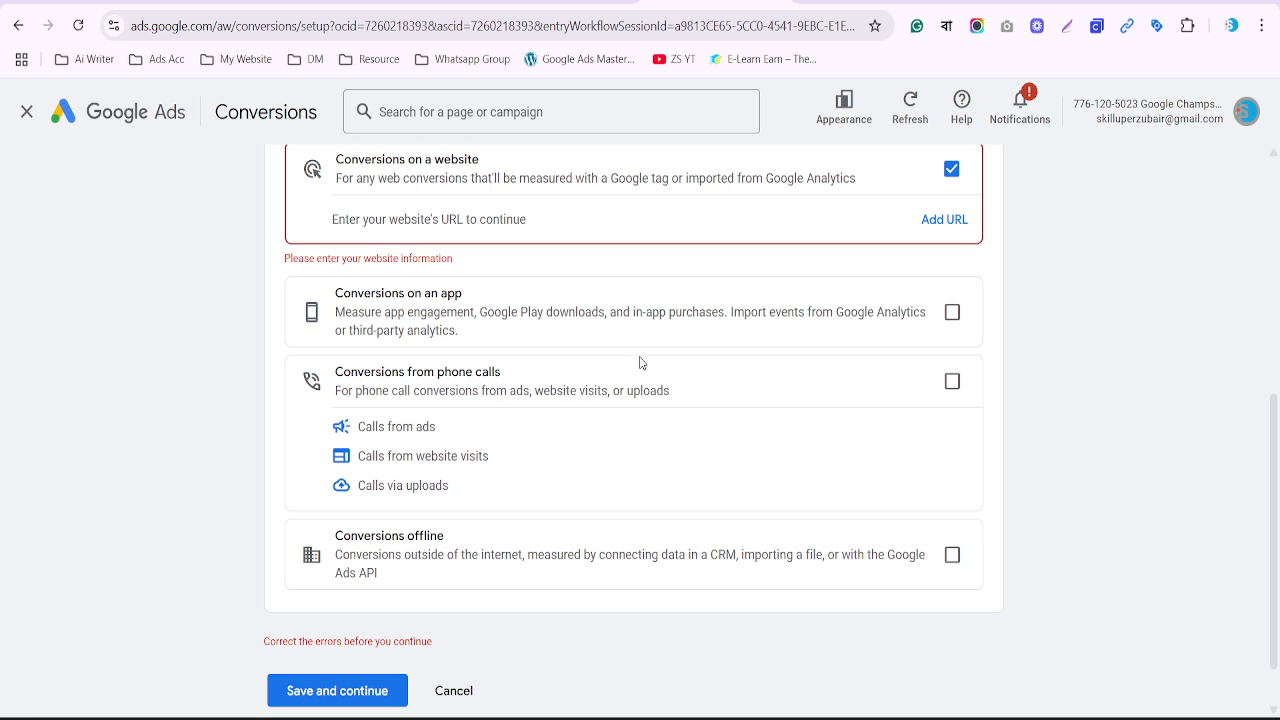
pyautogui.click(937, 222)
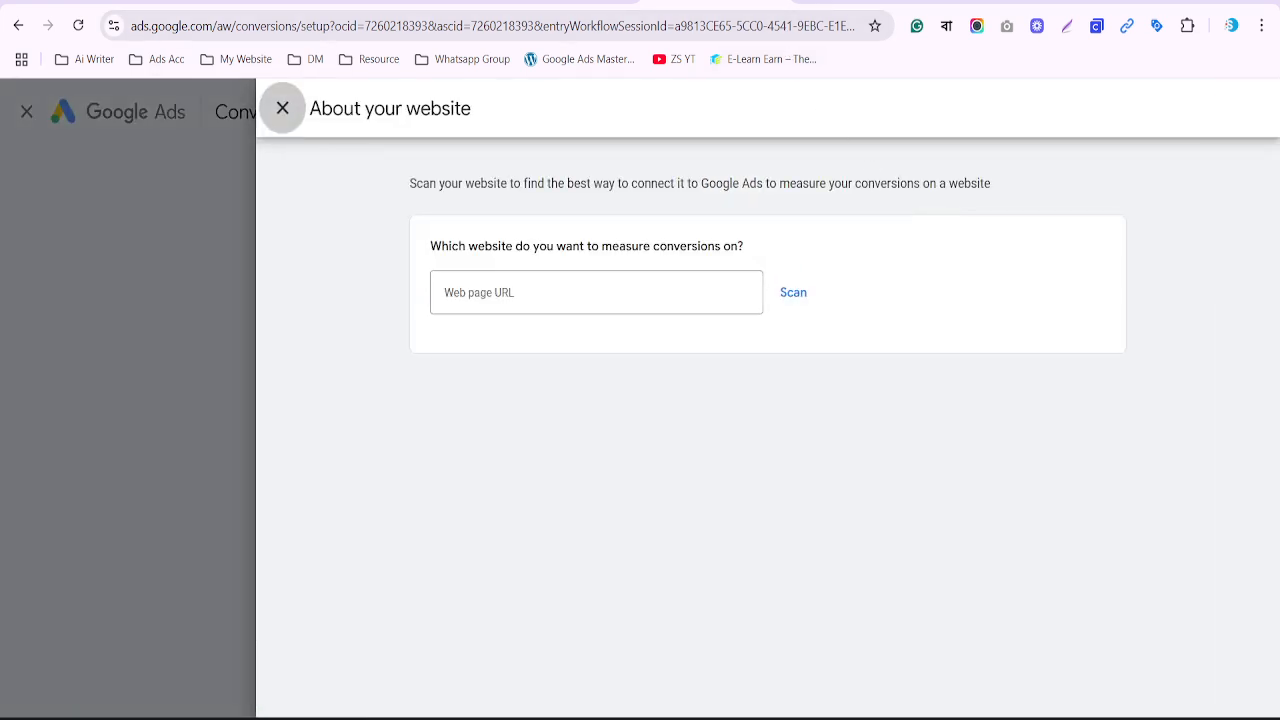
pyautogui.click(547, 1)
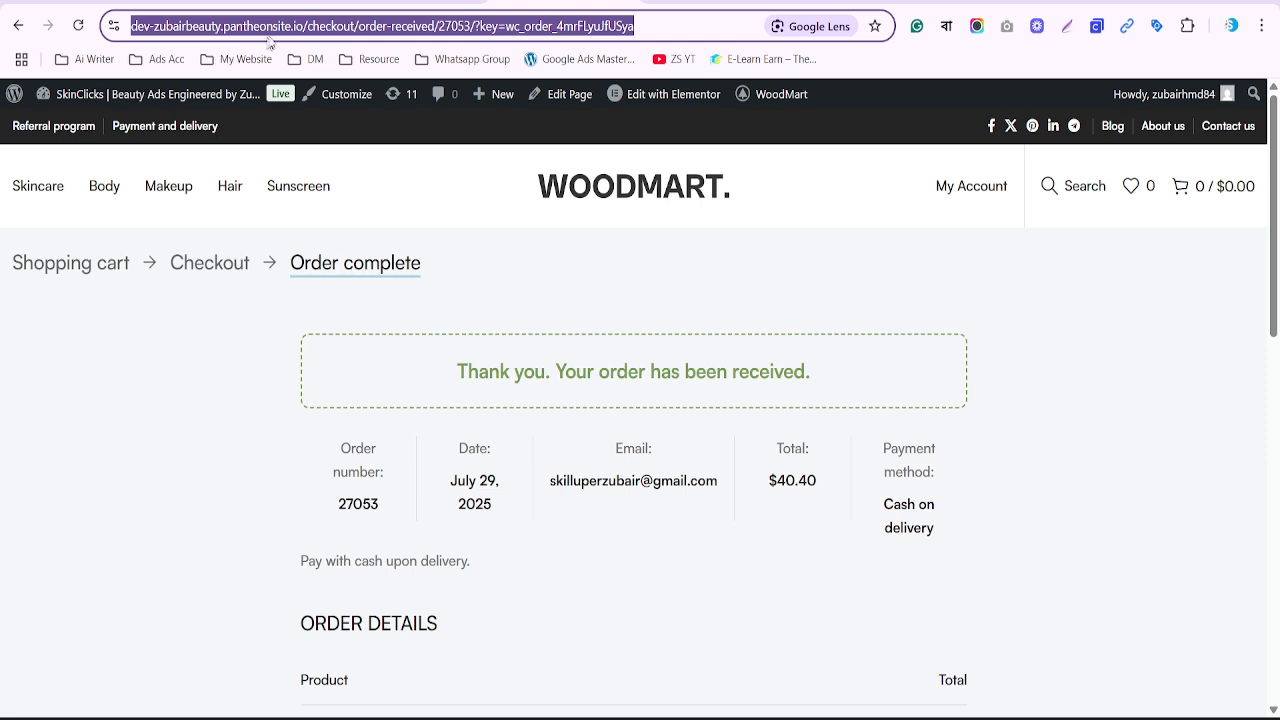
pyautogui.click(310, 27)
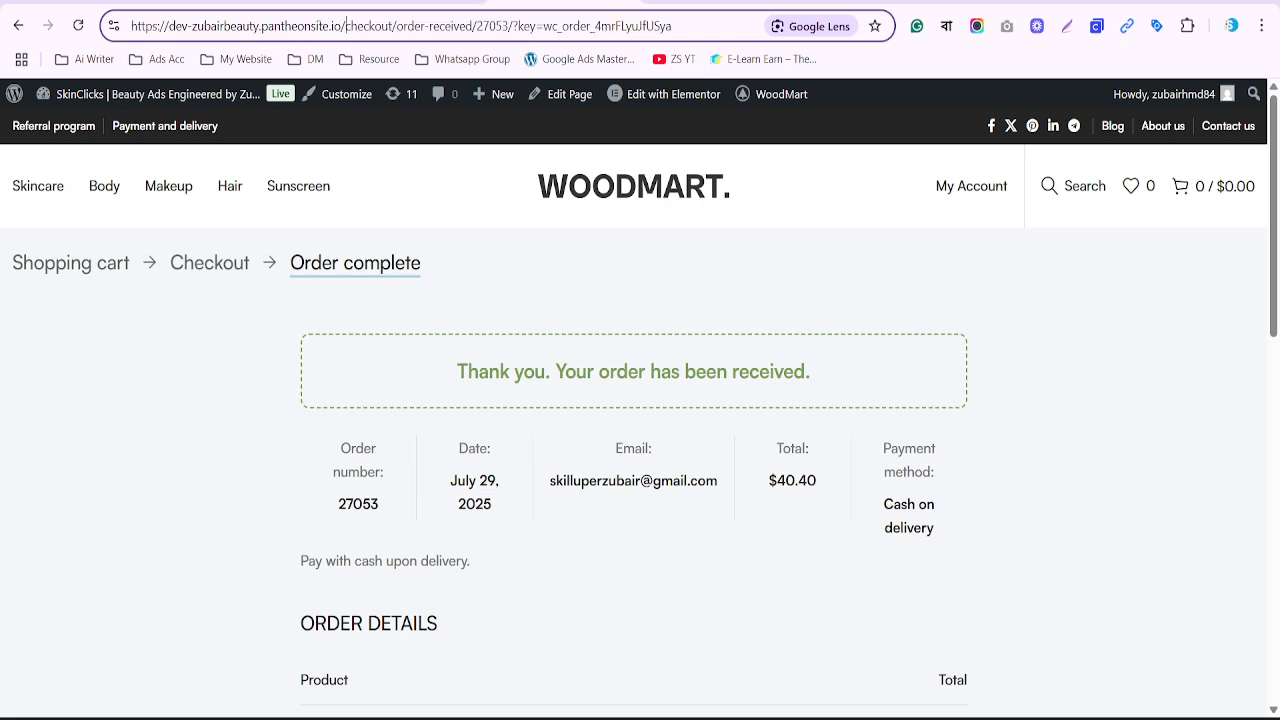
pyautogui.hotkey('shift', 'Home')
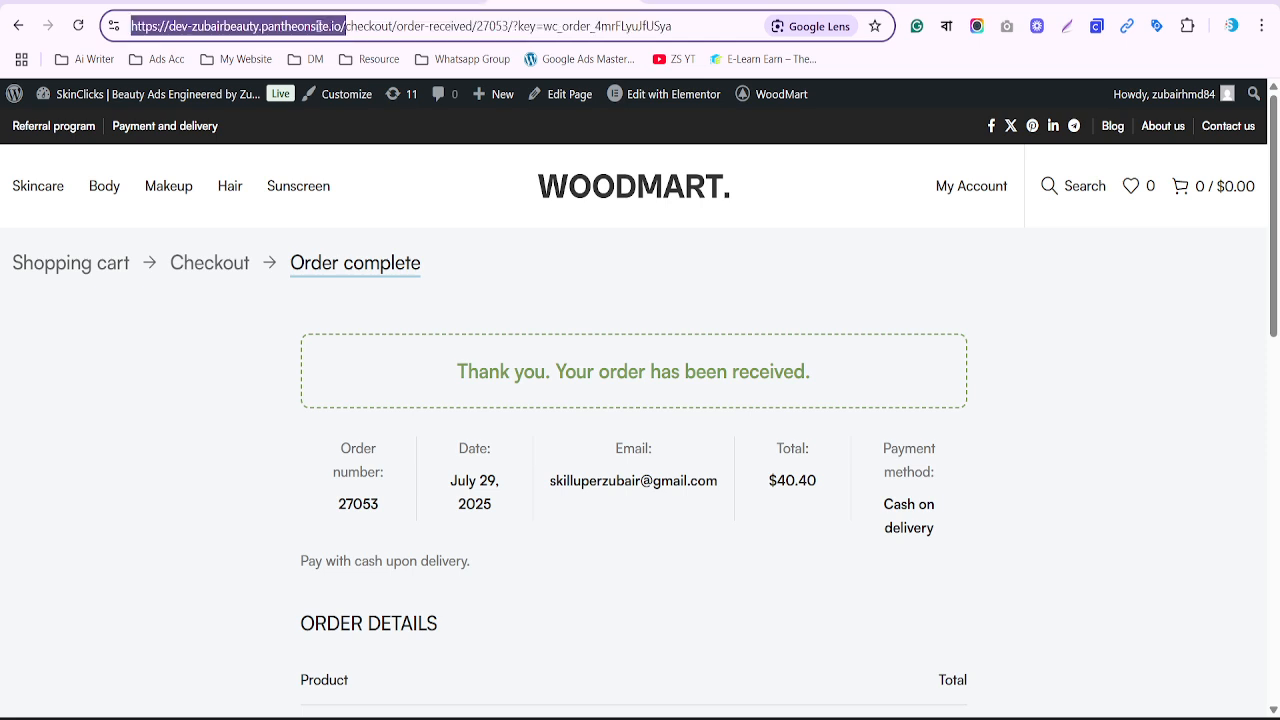
pyautogui.hotkey('ctrl', 'c')
pyautogui.hotkey('alt', 'Tab')
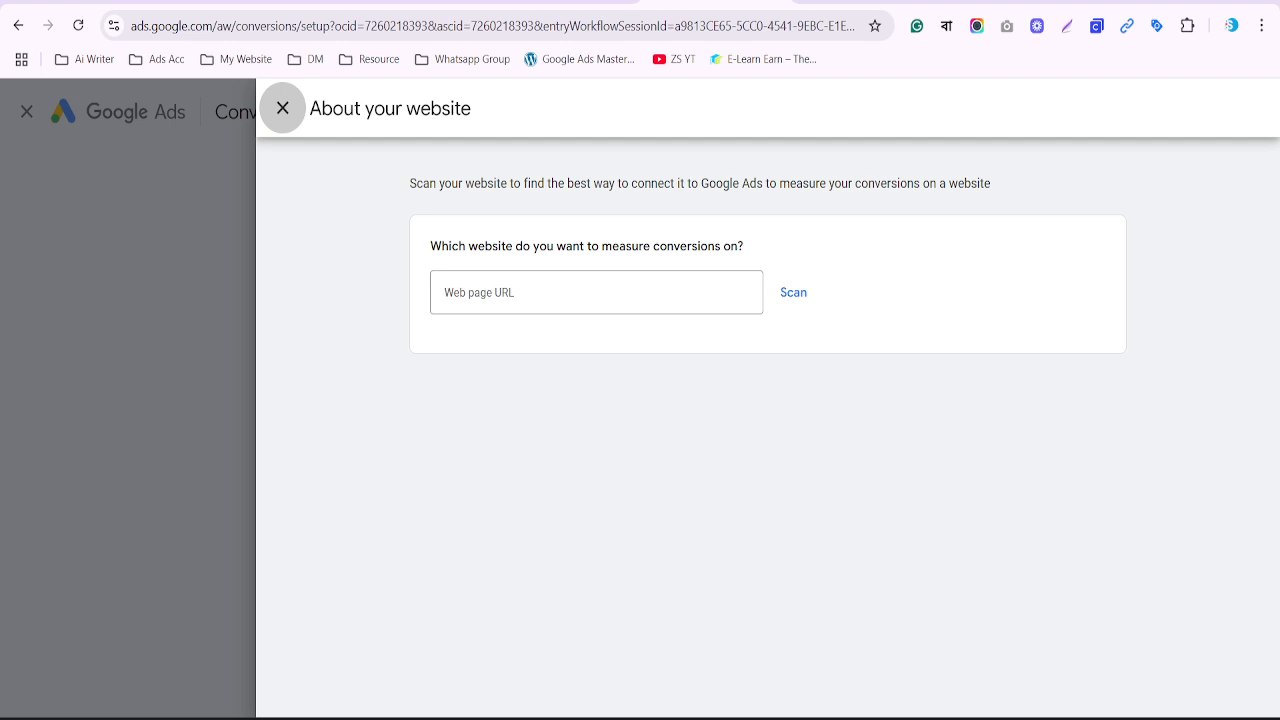
pyautogui.click(531, 279)
pyautogui.hotkey('ctrl', 'v')
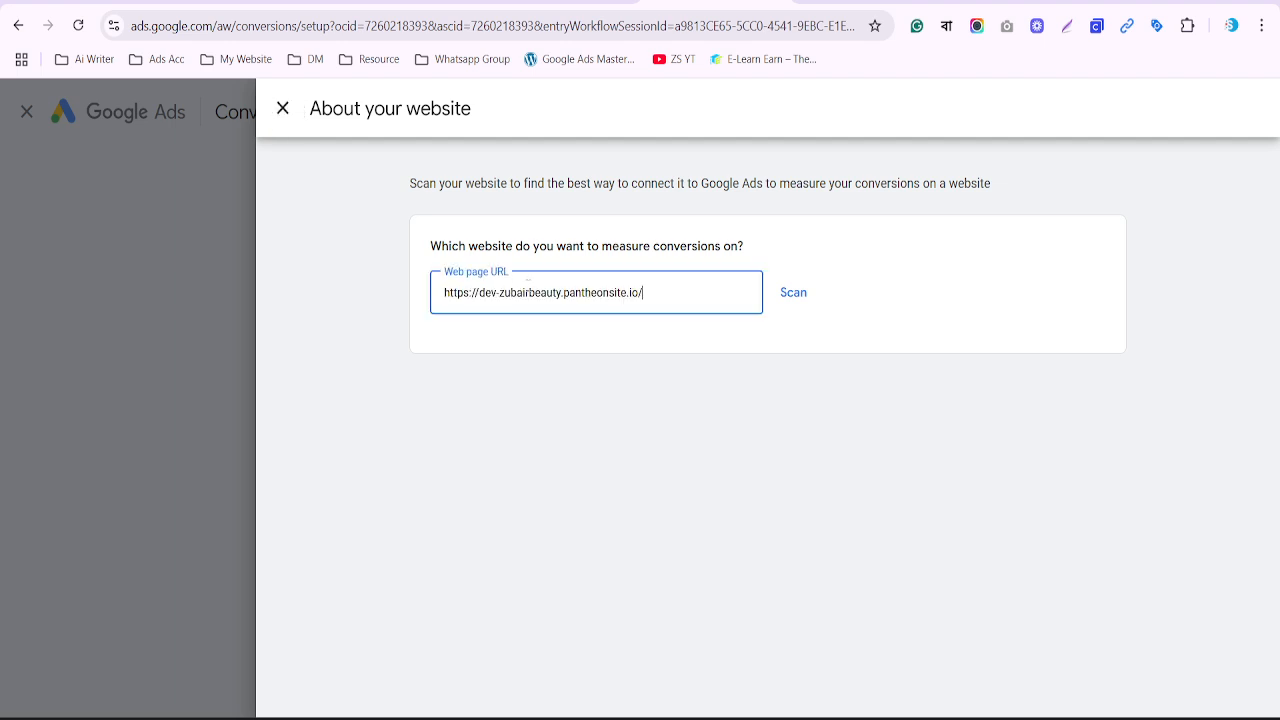
pyautogui.click(791, 295)
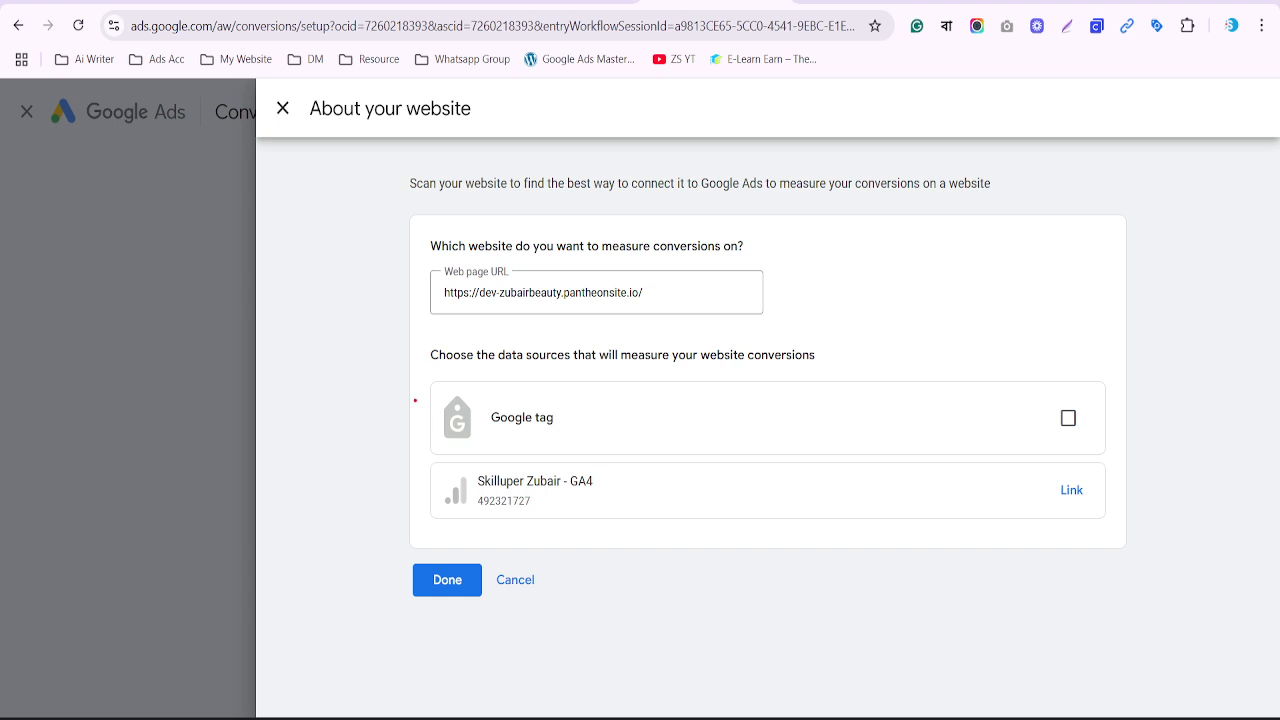
# Choose Google tag as the data source, confirm with Done, and save and continue
pyautogui.moveTo(415, 398)
pyautogui.mouseDown()
pyautogui.moveTo(621, 450)
pyautogui.moveTo(1133, 451)
pyautogui.mouseUp()
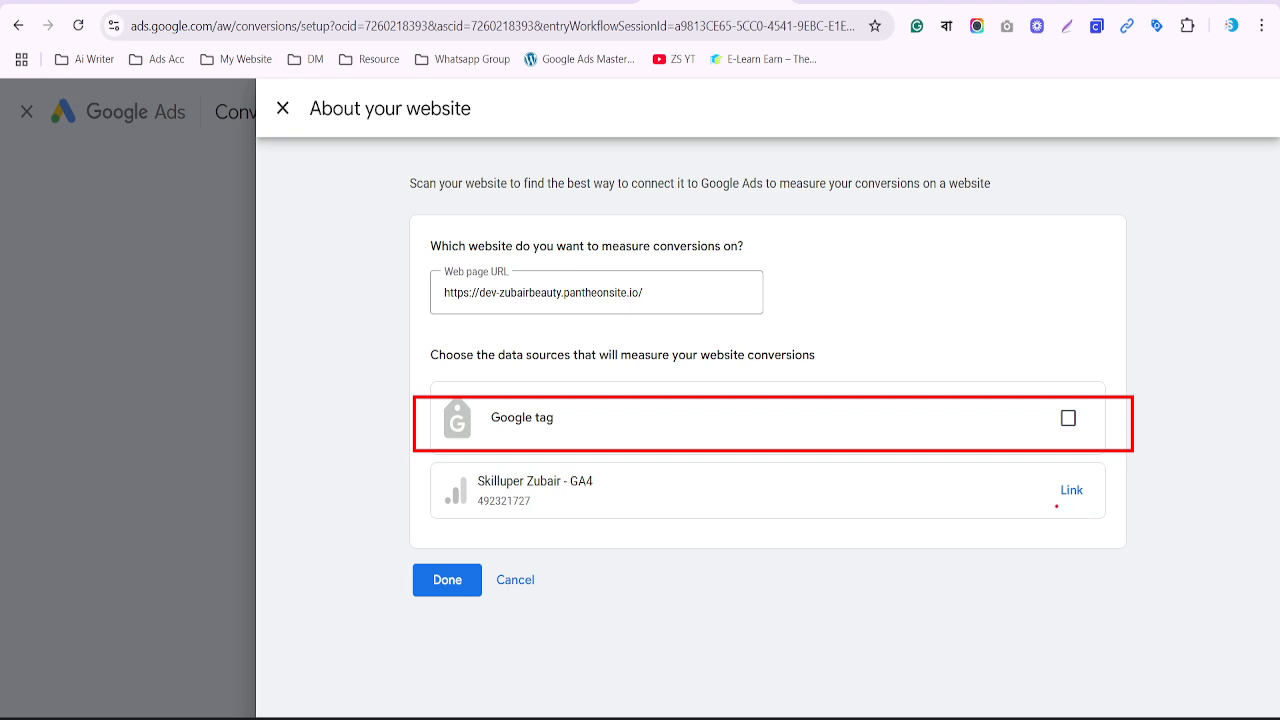
pyautogui.press('Escape')
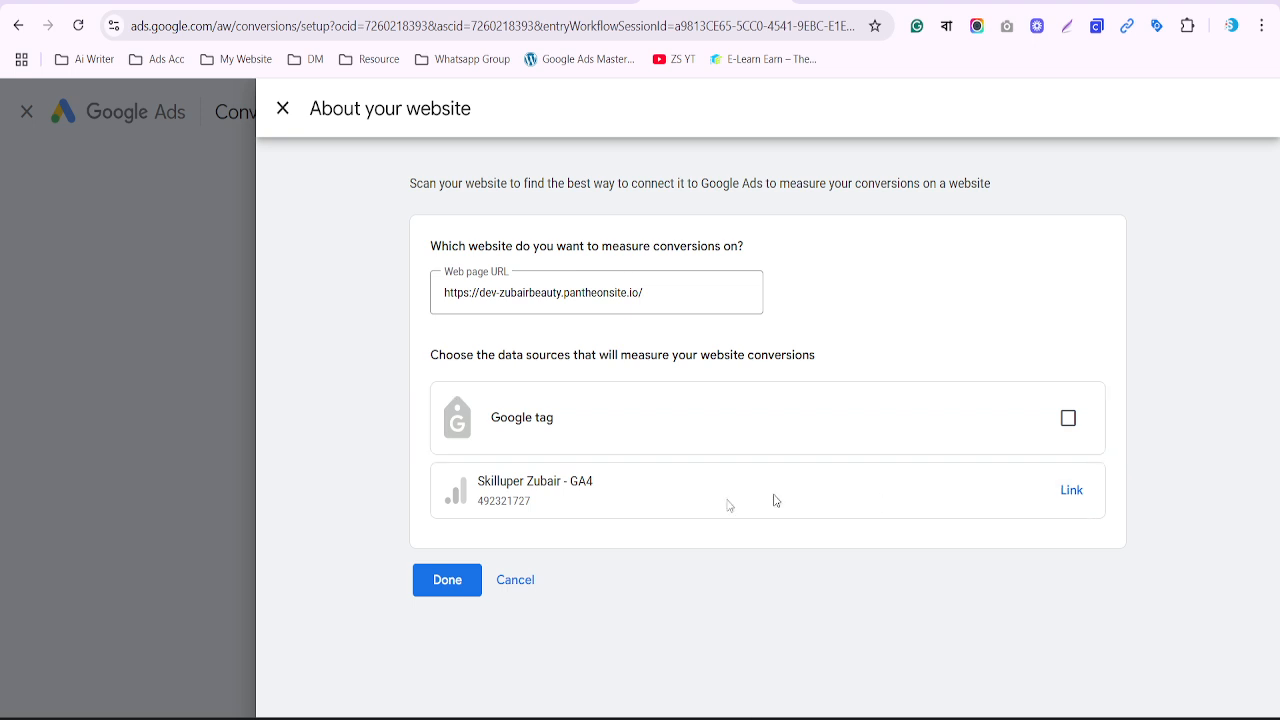
pyautogui.click(445, 584)
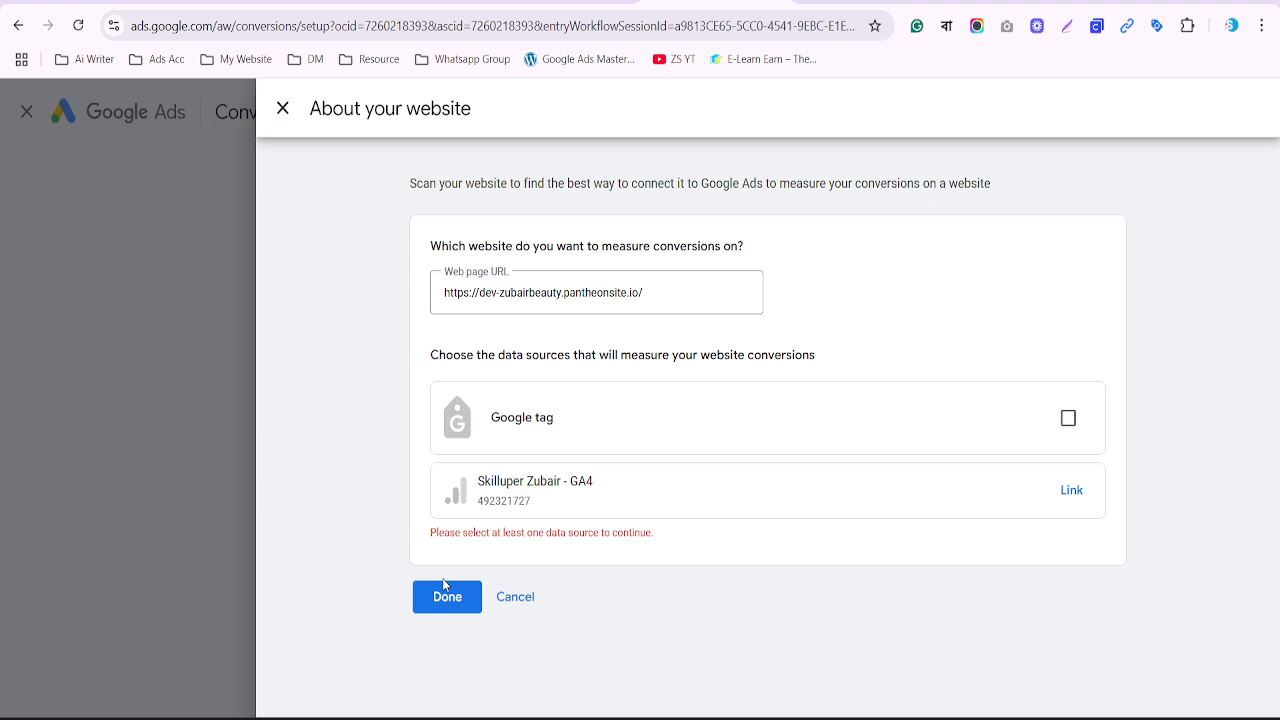
pyautogui.click(1068, 420)
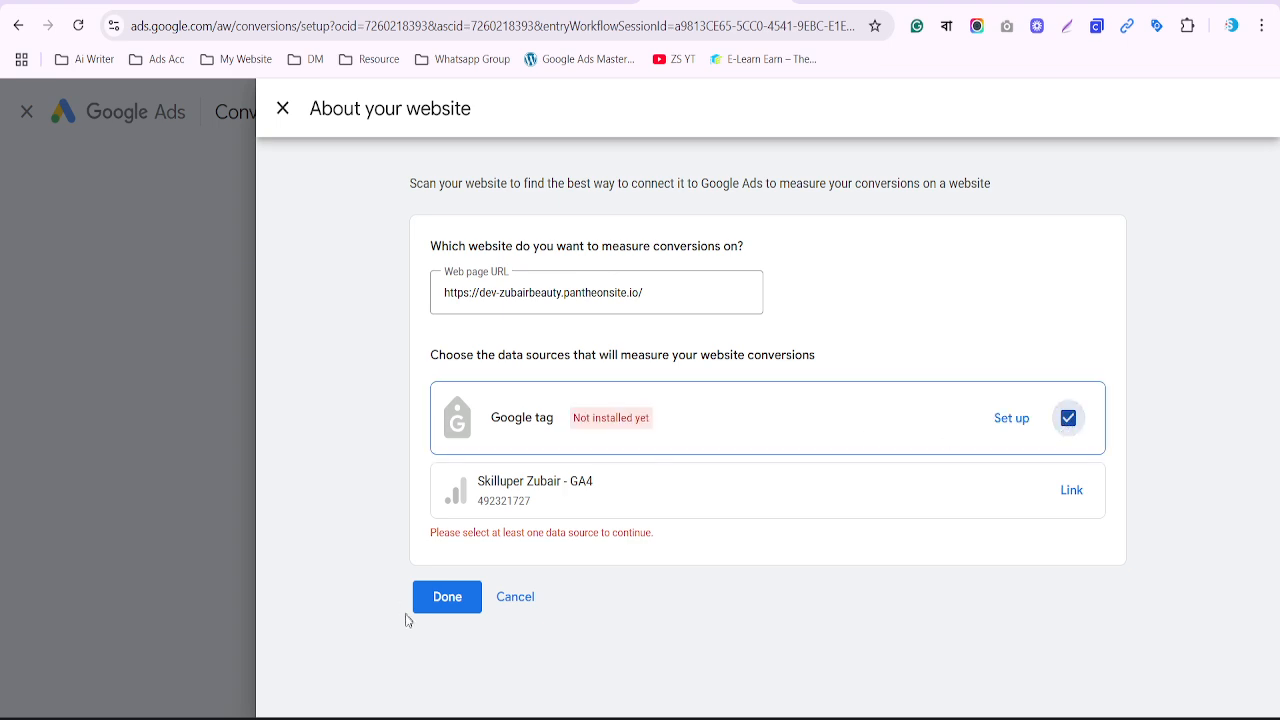
pyautogui.click(446, 604)
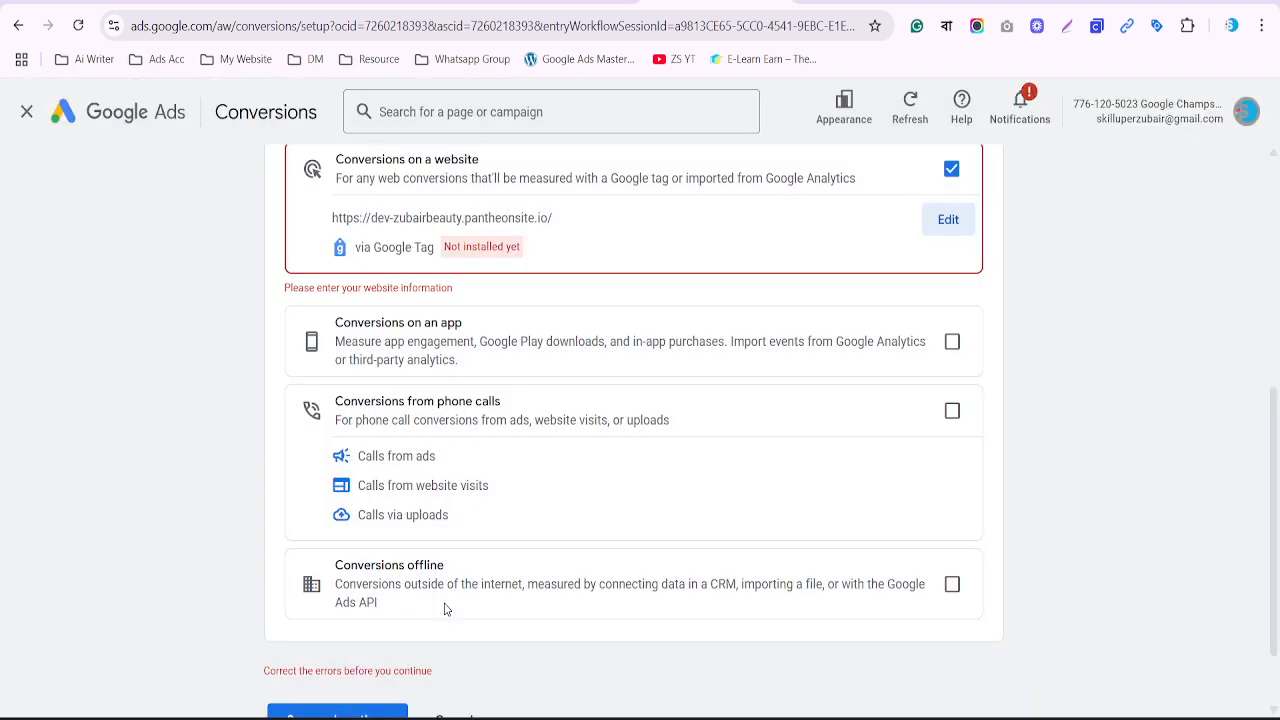
pyautogui.scroll(-1, 446, 608)
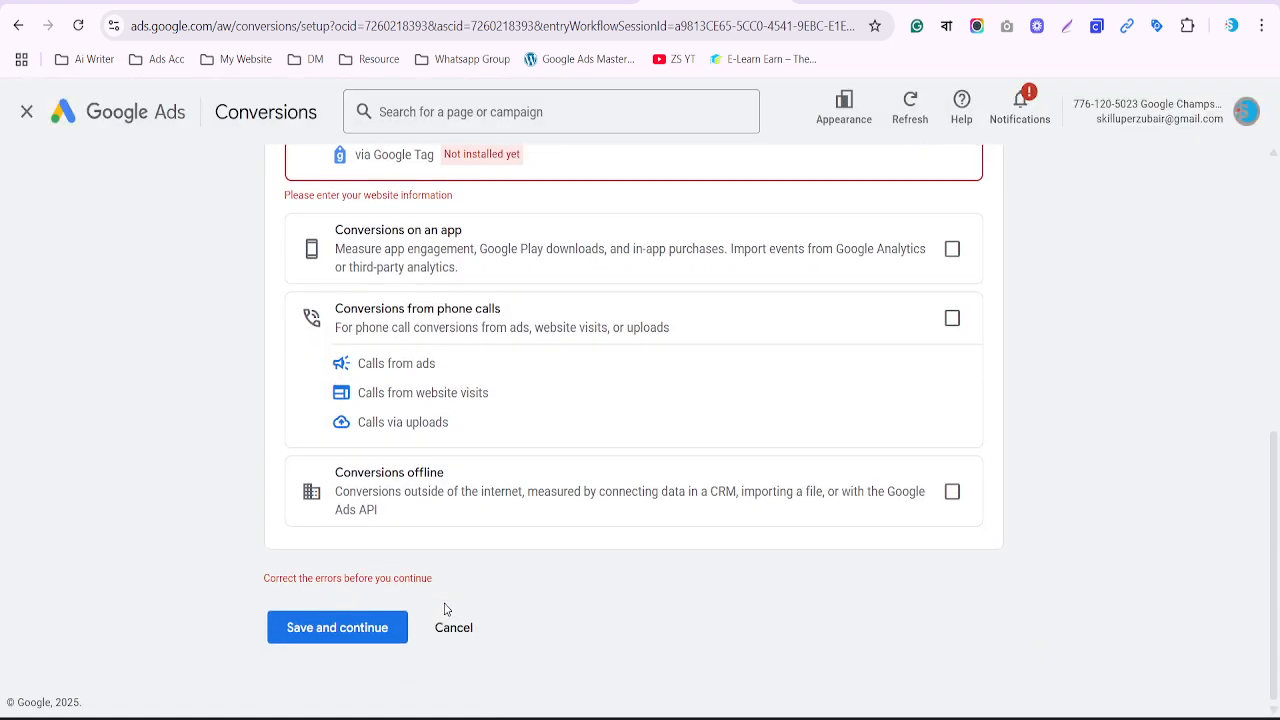
pyautogui.click(376, 626)
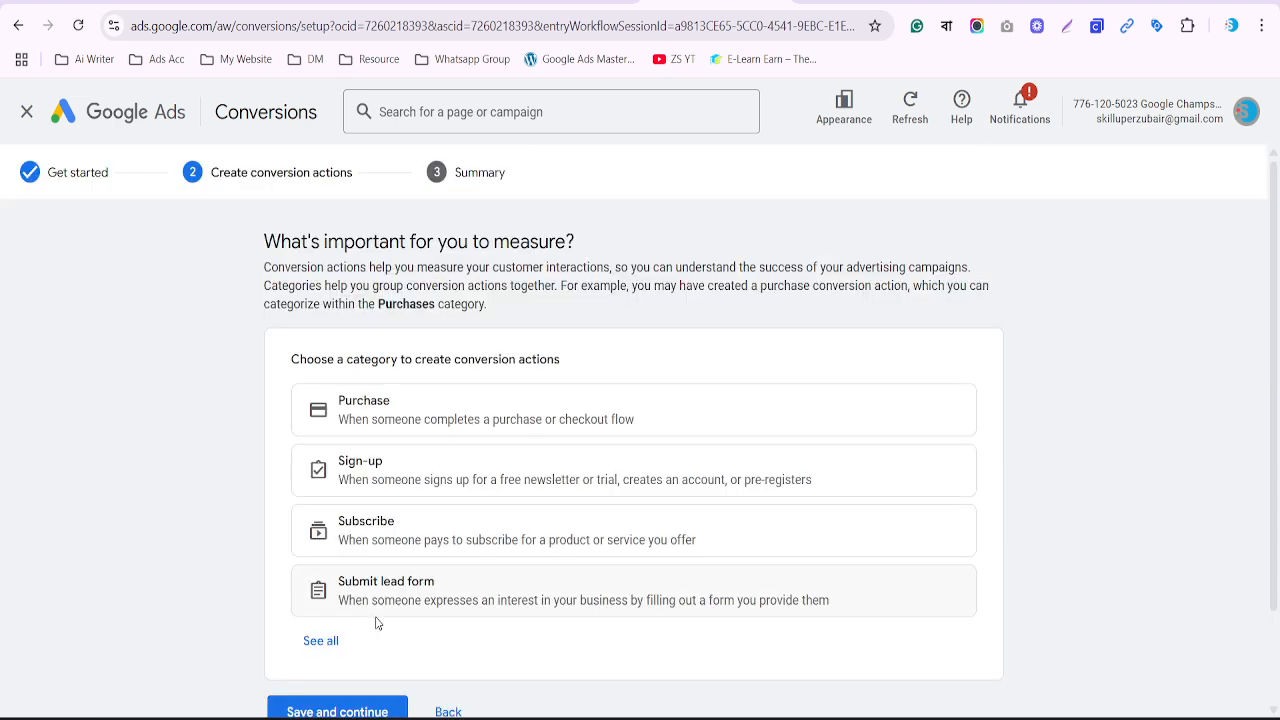
# Expand all conversion categories and pick the Purchase category card
pyautogui.scroll(-1, 376, 623)
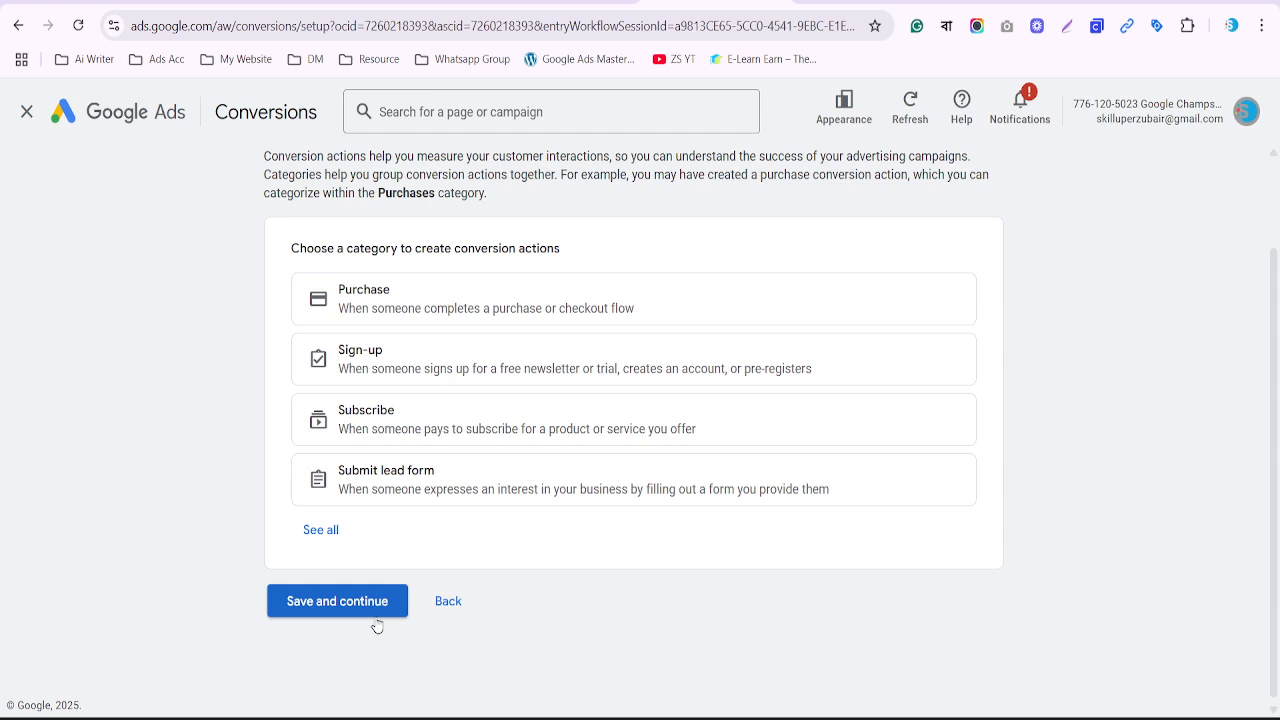
pyautogui.click(314, 540)
pyautogui.scroll(-1, 314, 542)
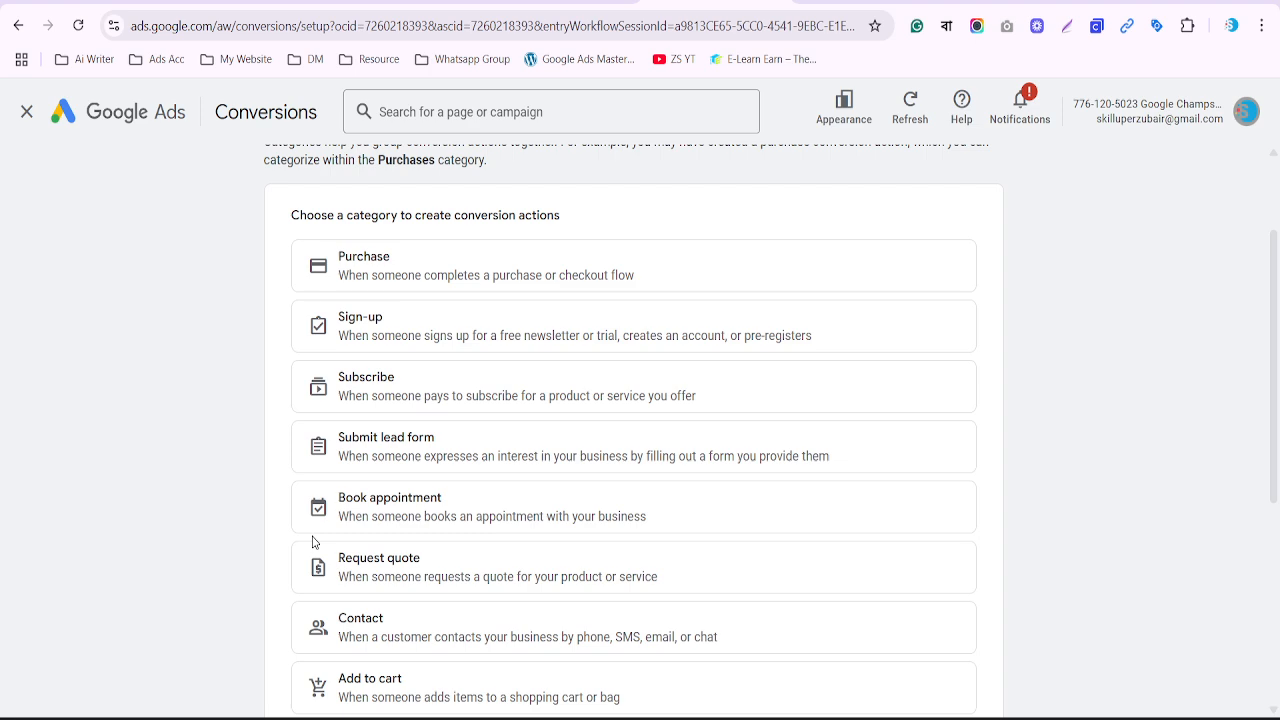
pyautogui.moveTo(288, 231)
pyautogui.mouseDown()
pyautogui.moveTo(420, 246)
pyautogui.moveTo(526, 290)
pyautogui.moveTo(524, 275)
pyautogui.mouseUp()
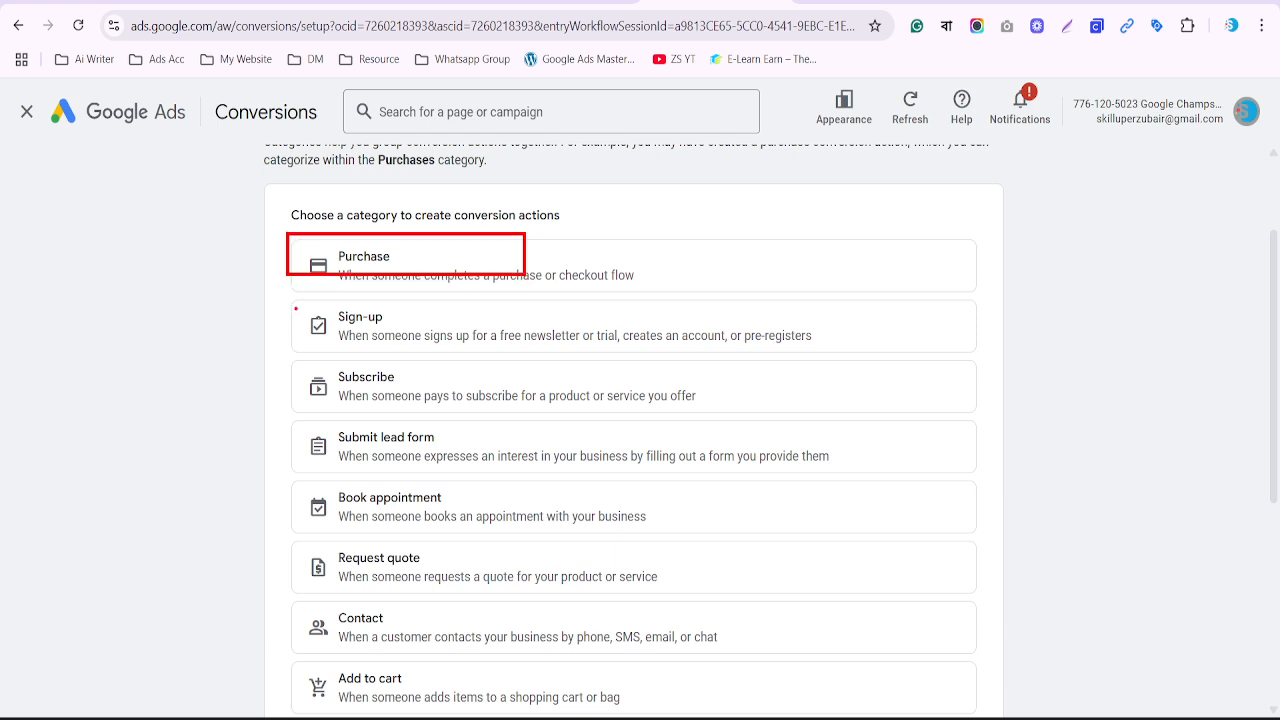
pyautogui.moveTo(295, 309)
pyautogui.mouseDown()
pyautogui.moveTo(466, 363)
pyautogui.moveTo(475, 486)
pyautogui.moveTo(475, 367)
pyautogui.mouseUp()
pyautogui.press('Escape')
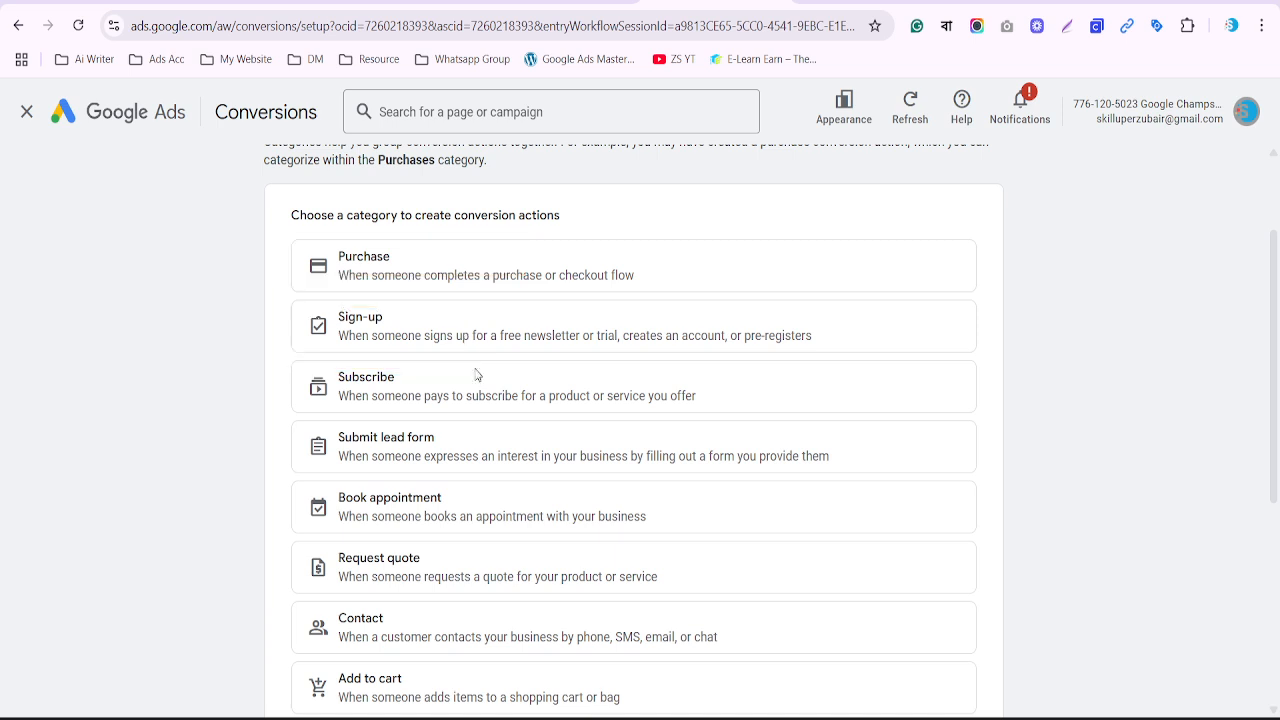
pyautogui.click(364, 274)
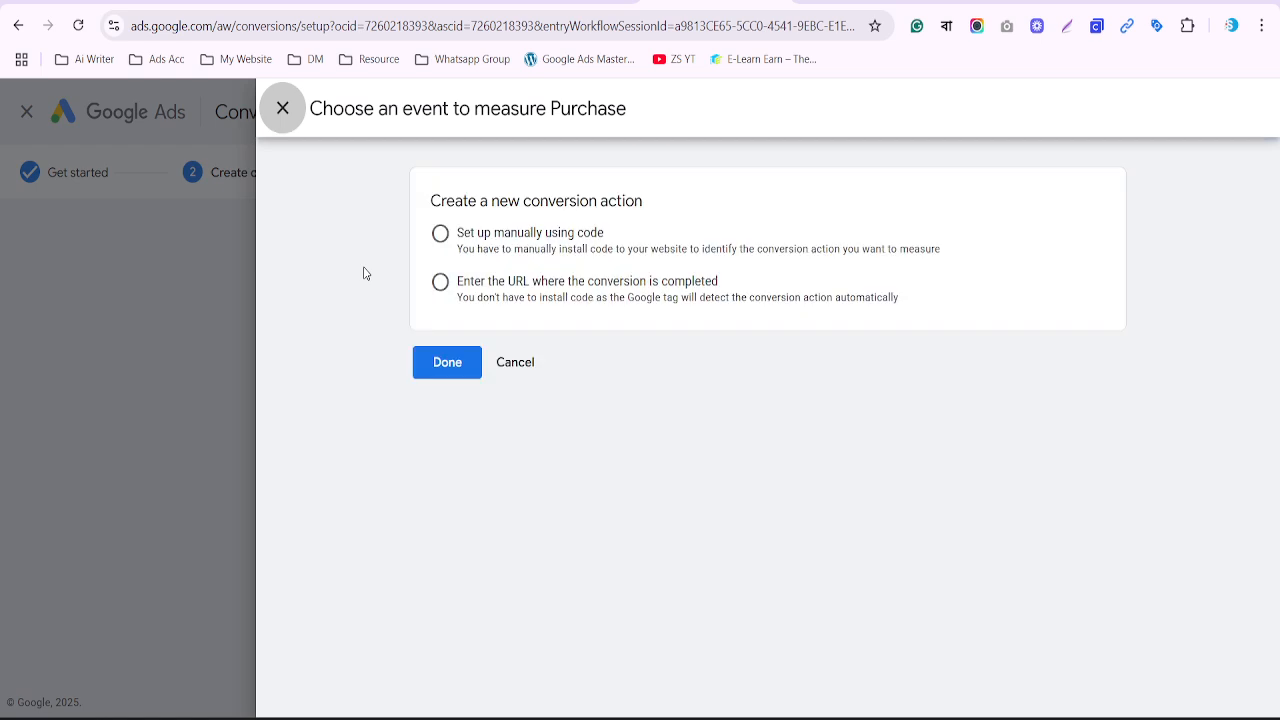
# Choose manual code setup for the Purchase event and expand its conversion settings
pyautogui.click(441, 237)
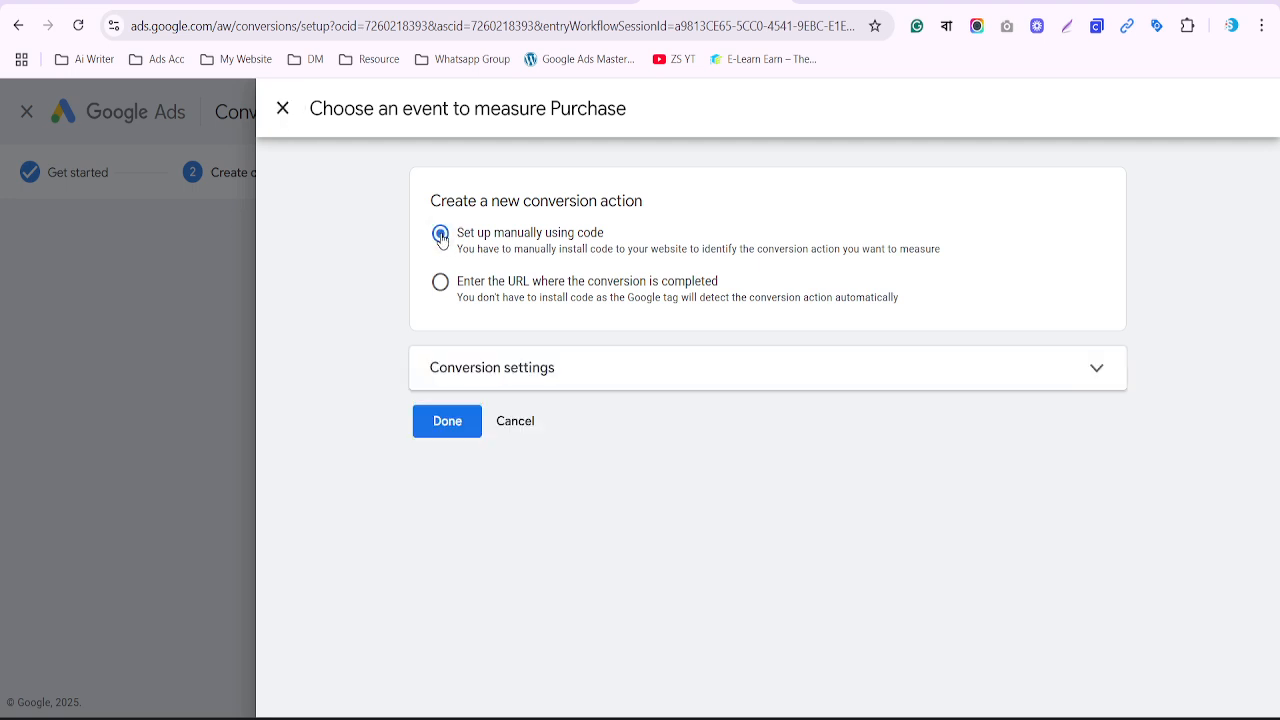
pyautogui.click(526, 368)
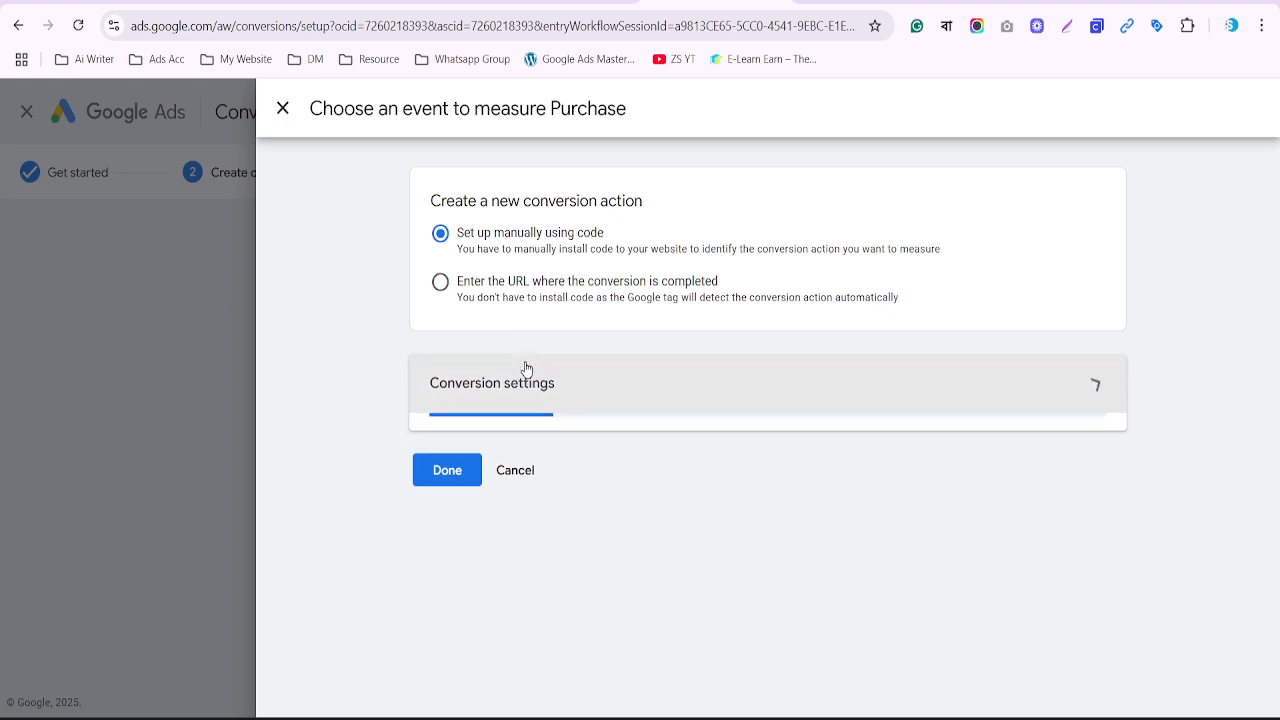
pyautogui.scroll(-2, 640, 428)
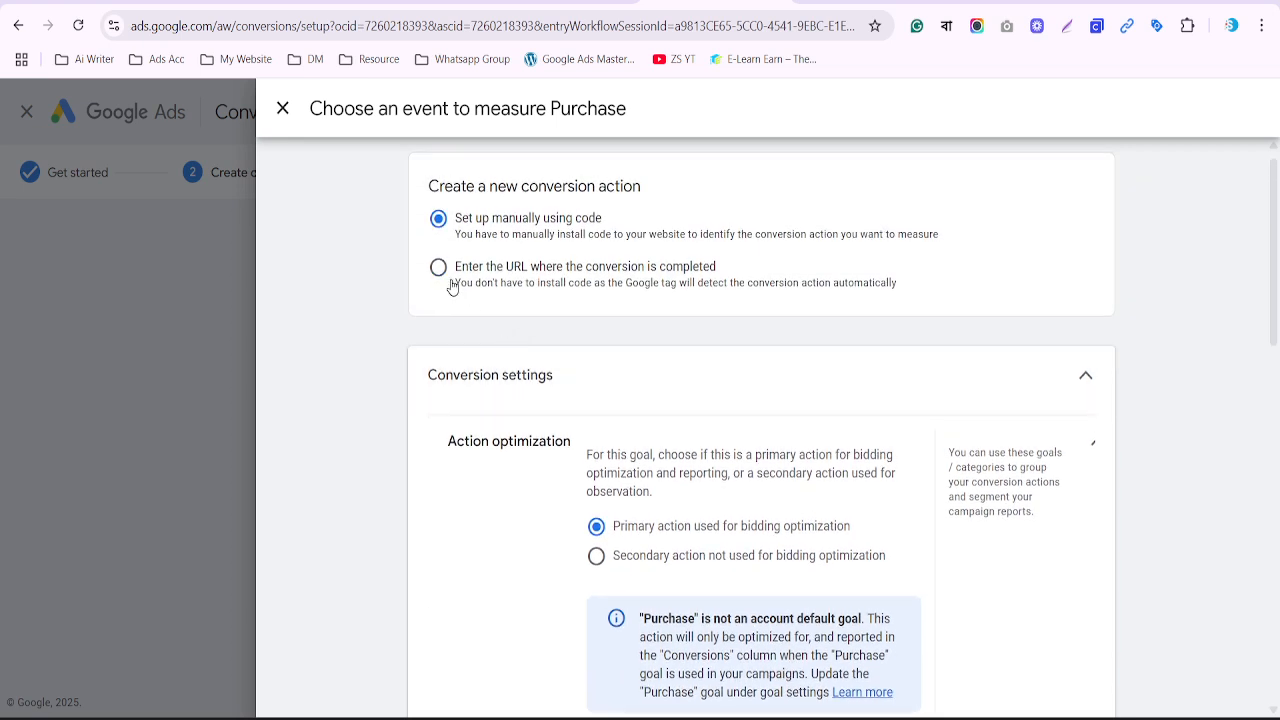
pyautogui.scroll(-3, 449, 286)
pyautogui.scroll(1, 453, 286)
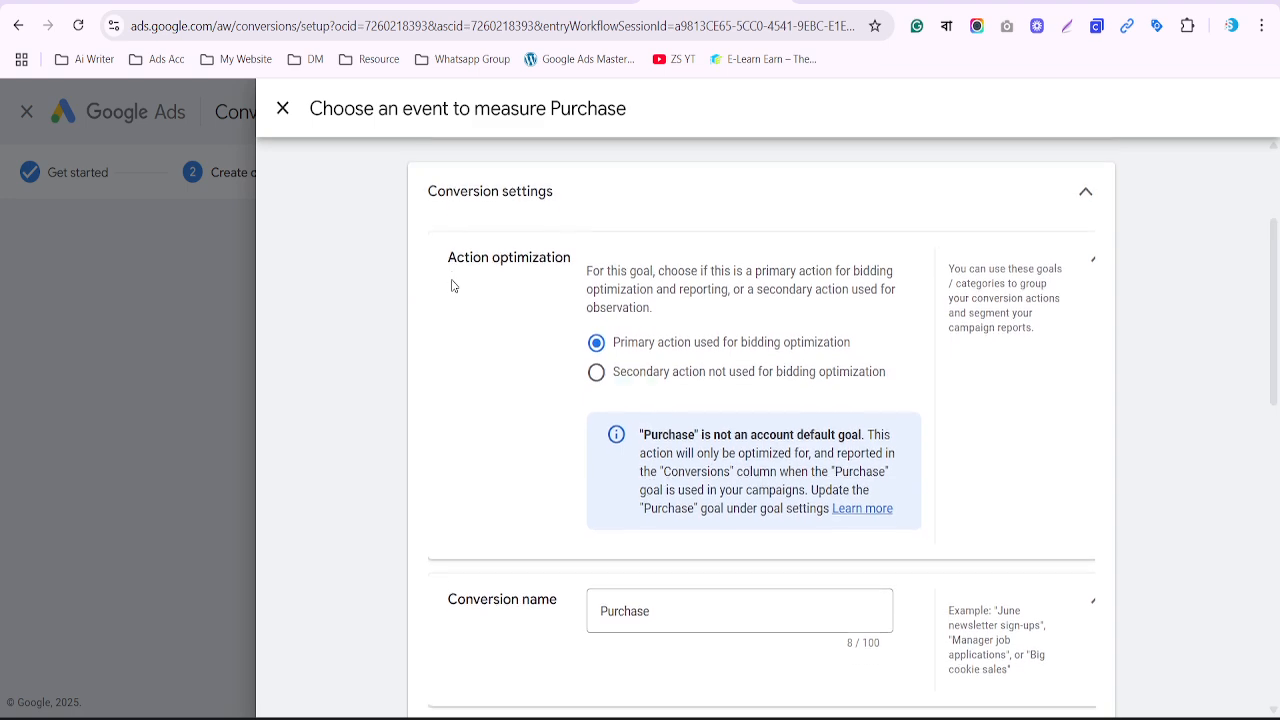
pyautogui.scroll(-1, 453, 286)
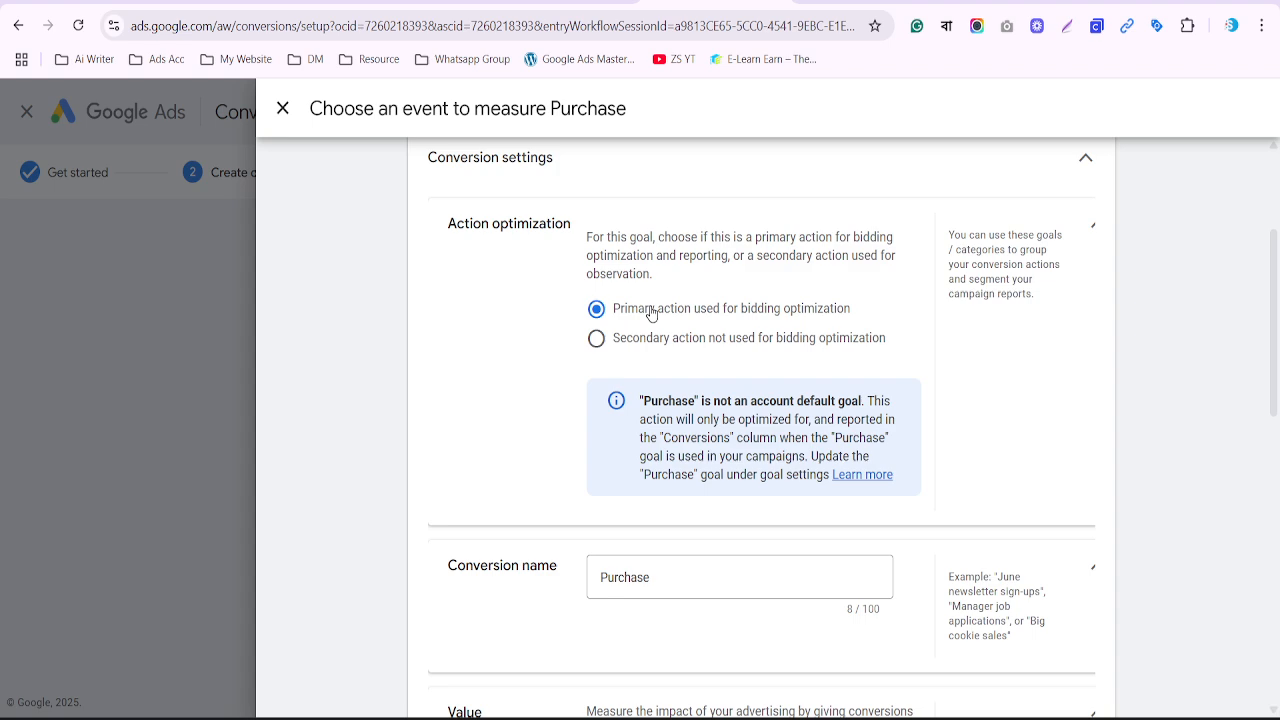
pyautogui.scroll(-1, 651, 314)
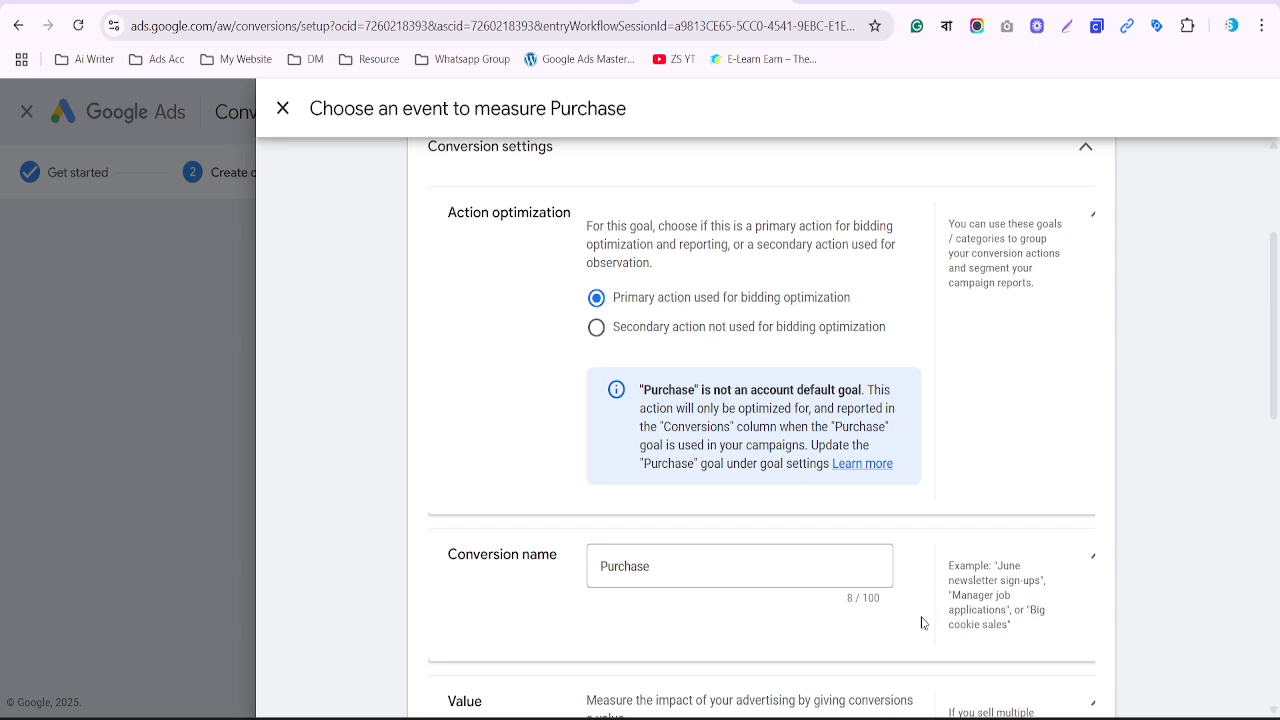
# Look up the checkout page URL in the Notepad notes, then return to the settings form
pyautogui.click(825, 718)
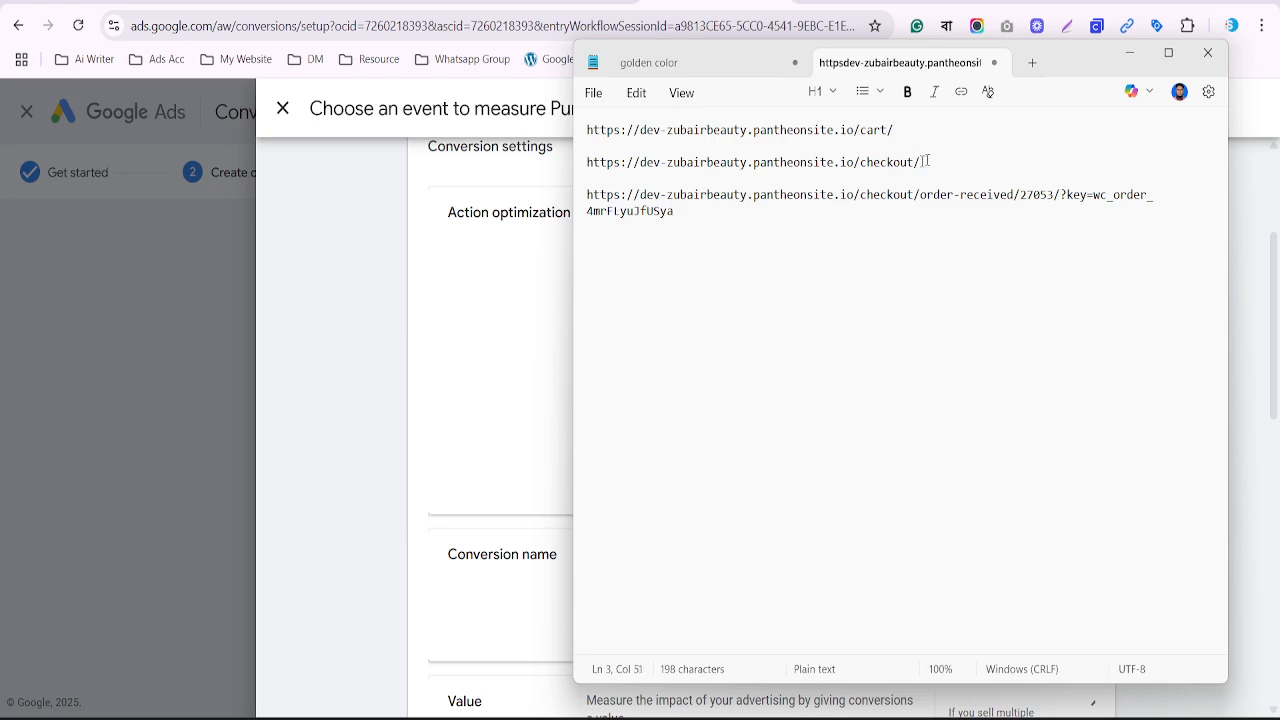
pyautogui.moveTo(924, 162); pyautogui.dragTo(853, 120)
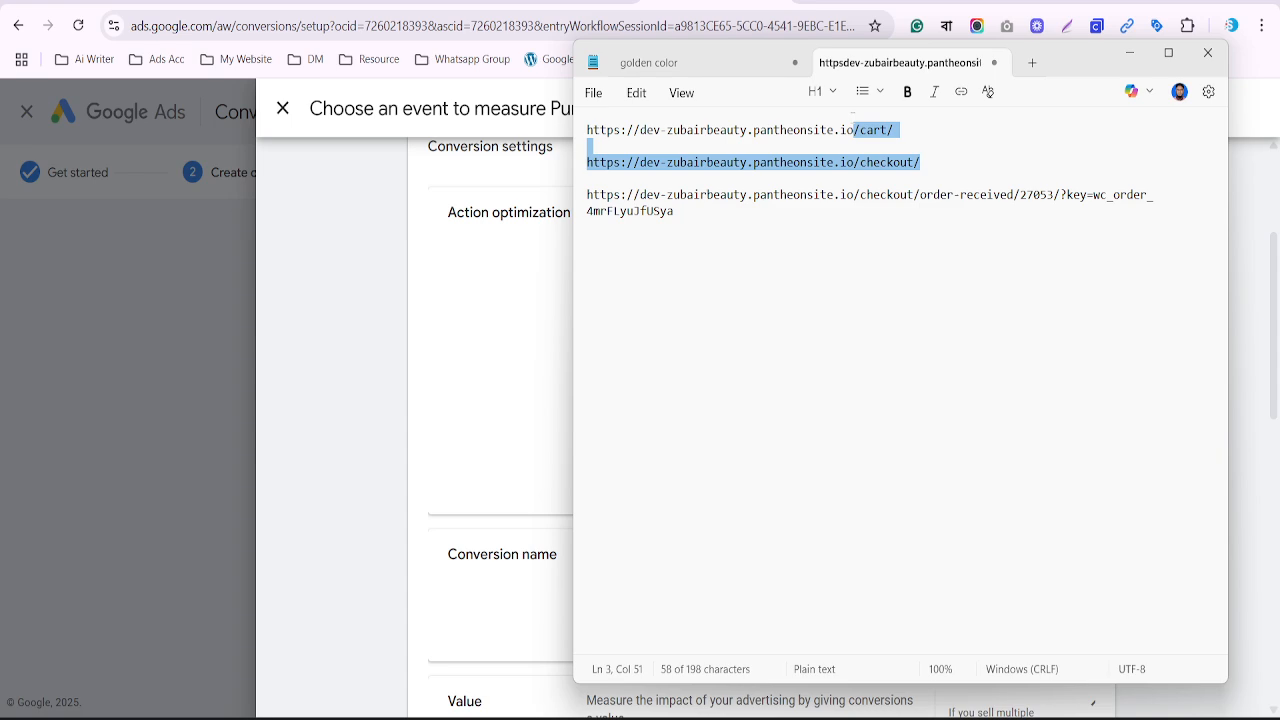
pyautogui.click(540, 247)
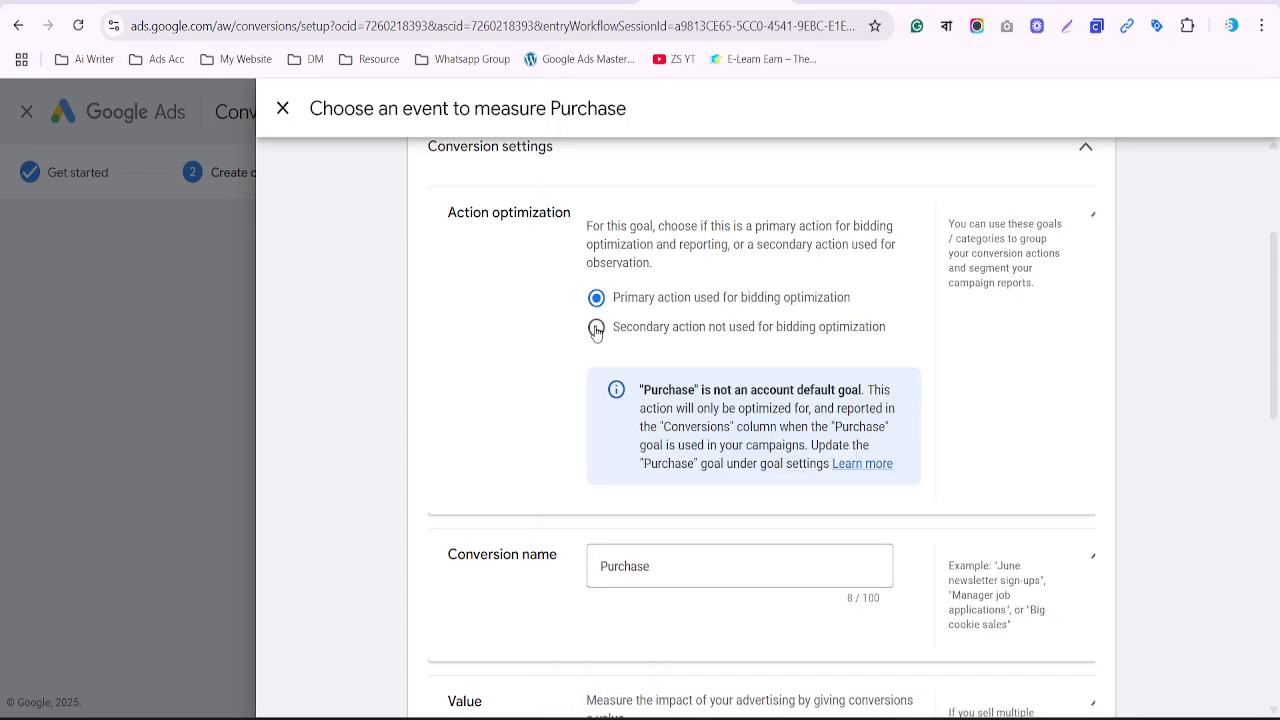
pyautogui.scroll(-3, 596, 335)
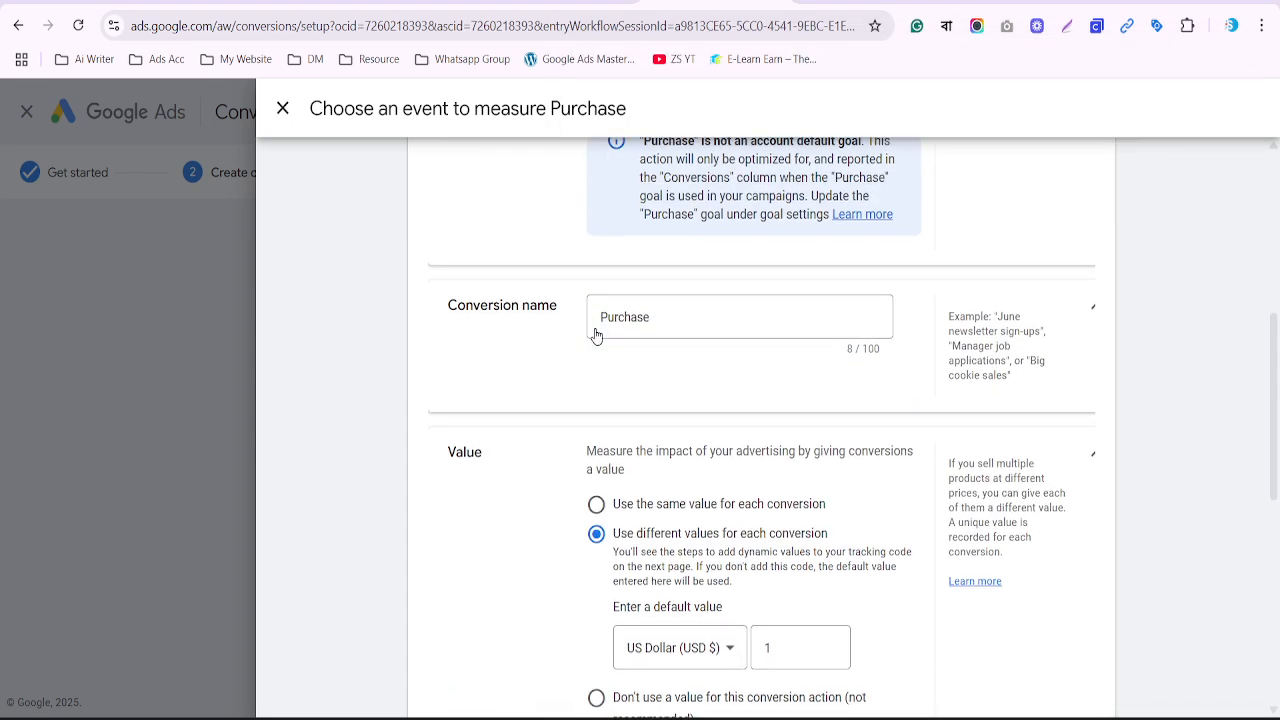
# Set Value to 'Use different values for each conversion' with a default of 1 US Dollar
pyautogui.click(666, 321)
pyautogui.scroll(-2, 666, 321)
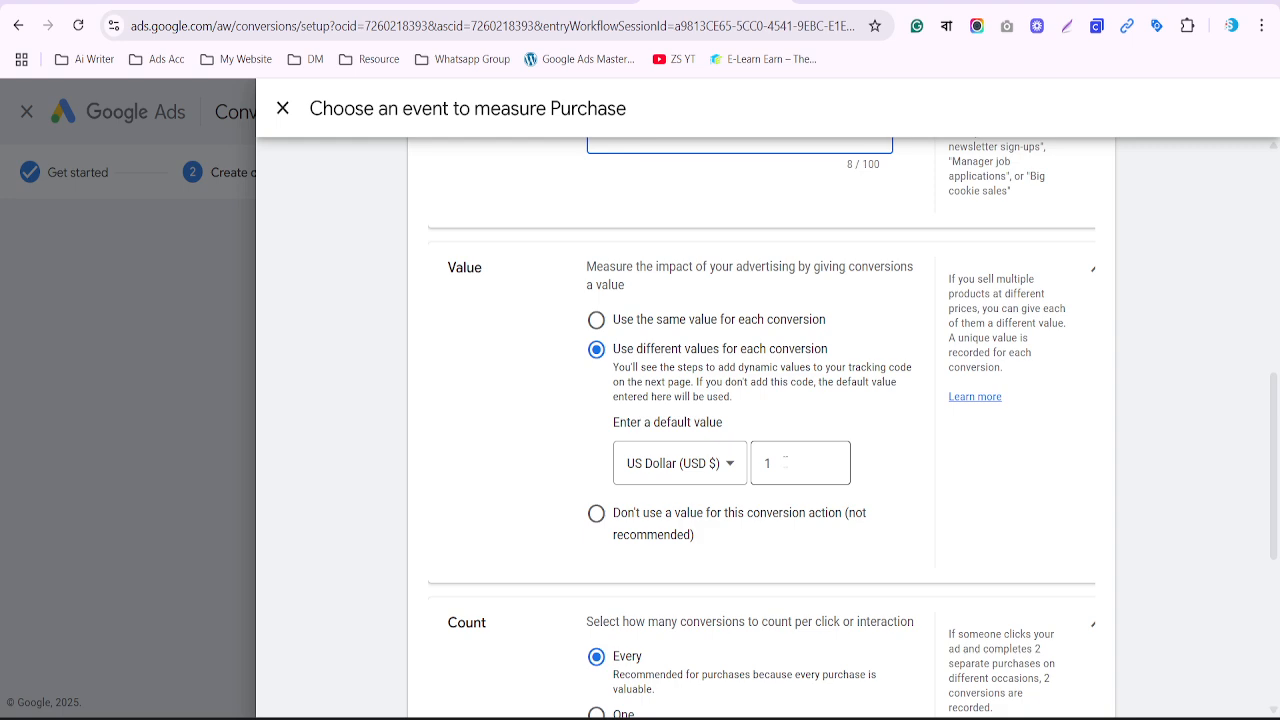
pyautogui.scroll(-1, 786, 465)
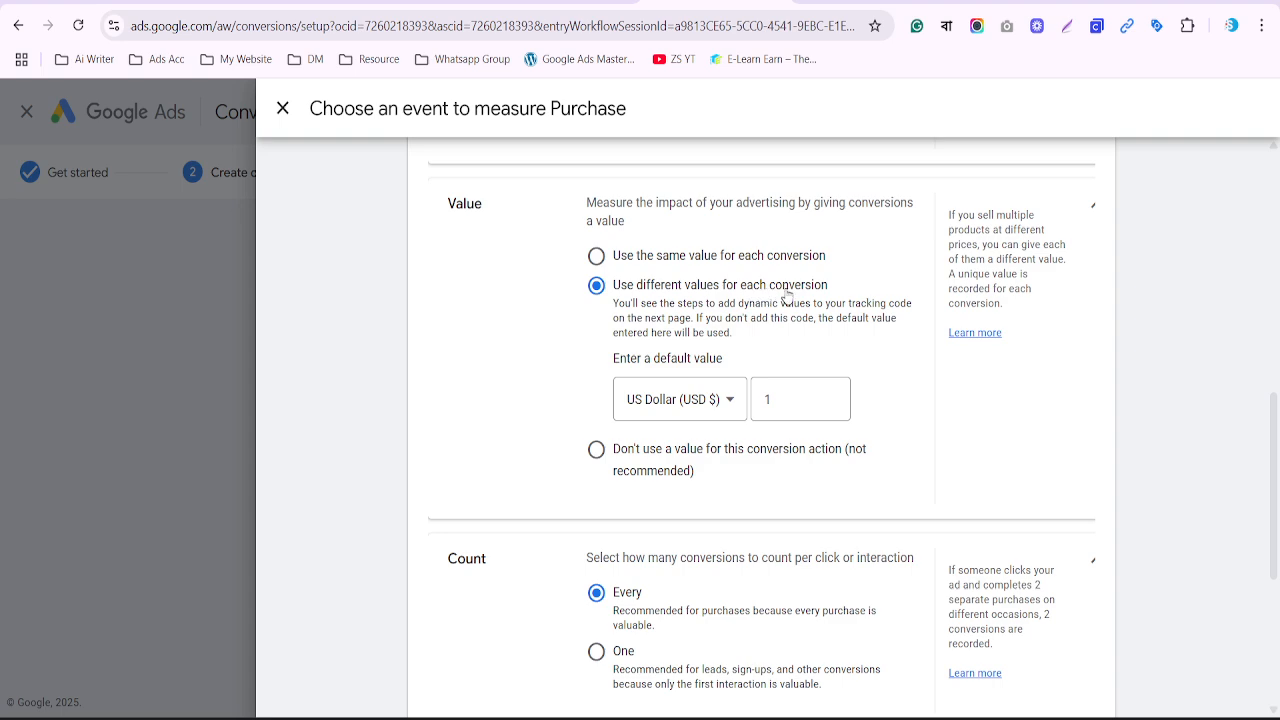
pyautogui.click(596, 455)
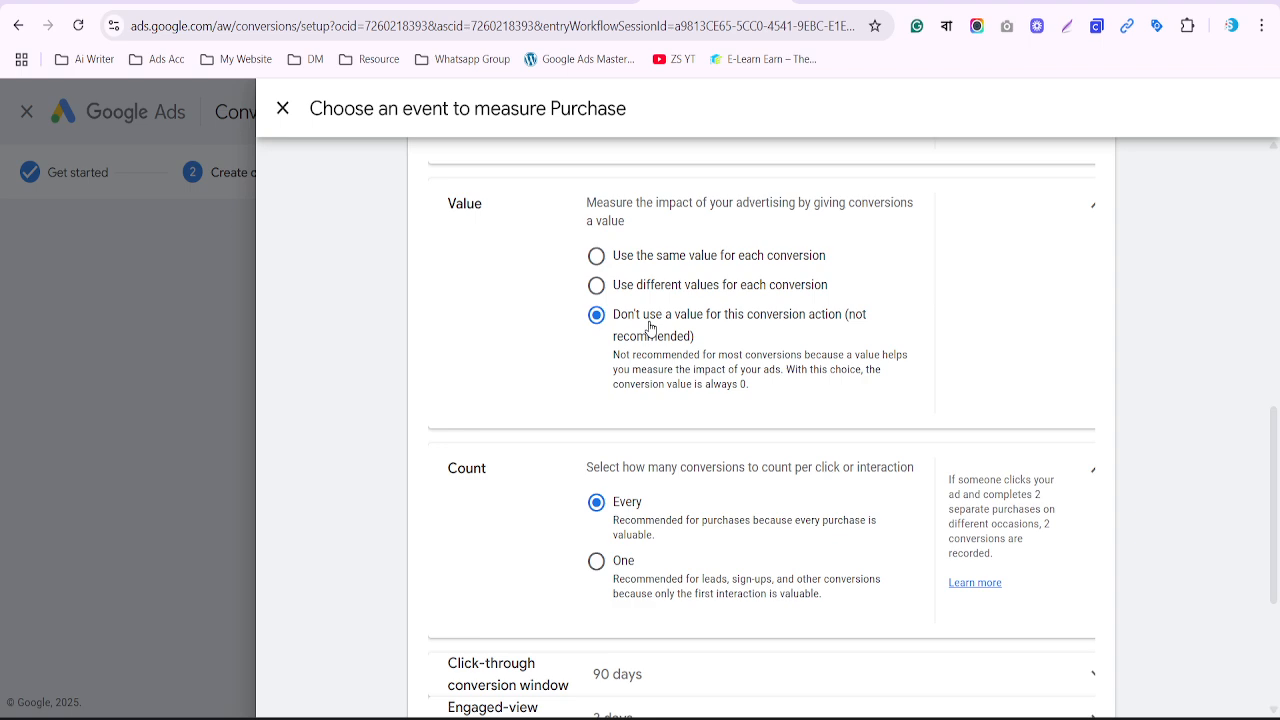
pyautogui.click(597, 286)
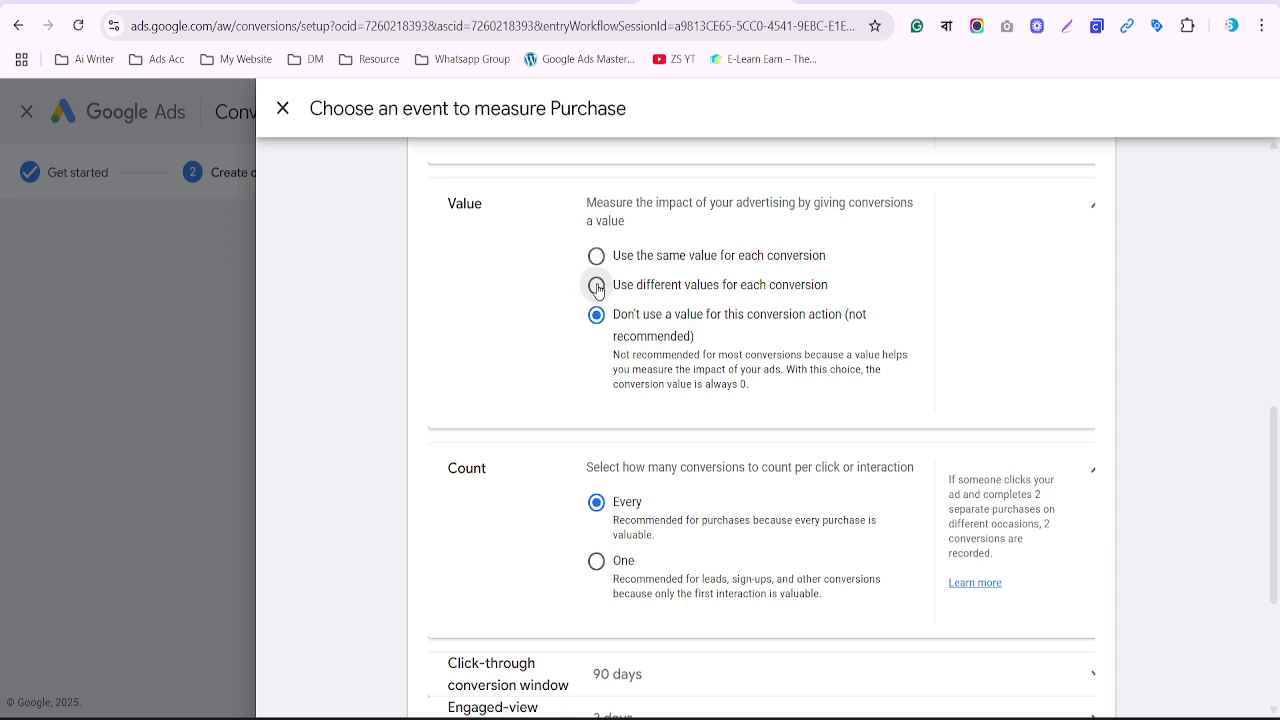
pyautogui.click(800, 394)
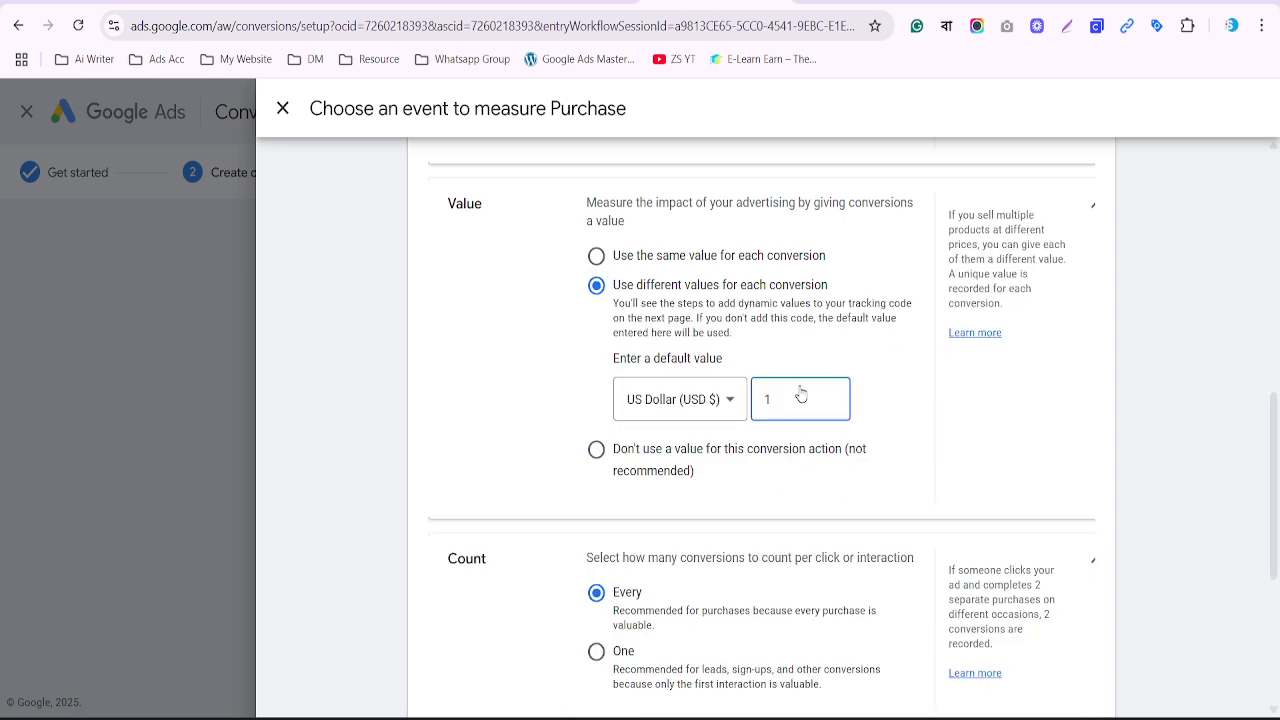
pyautogui.scroll(-3, 800, 394)
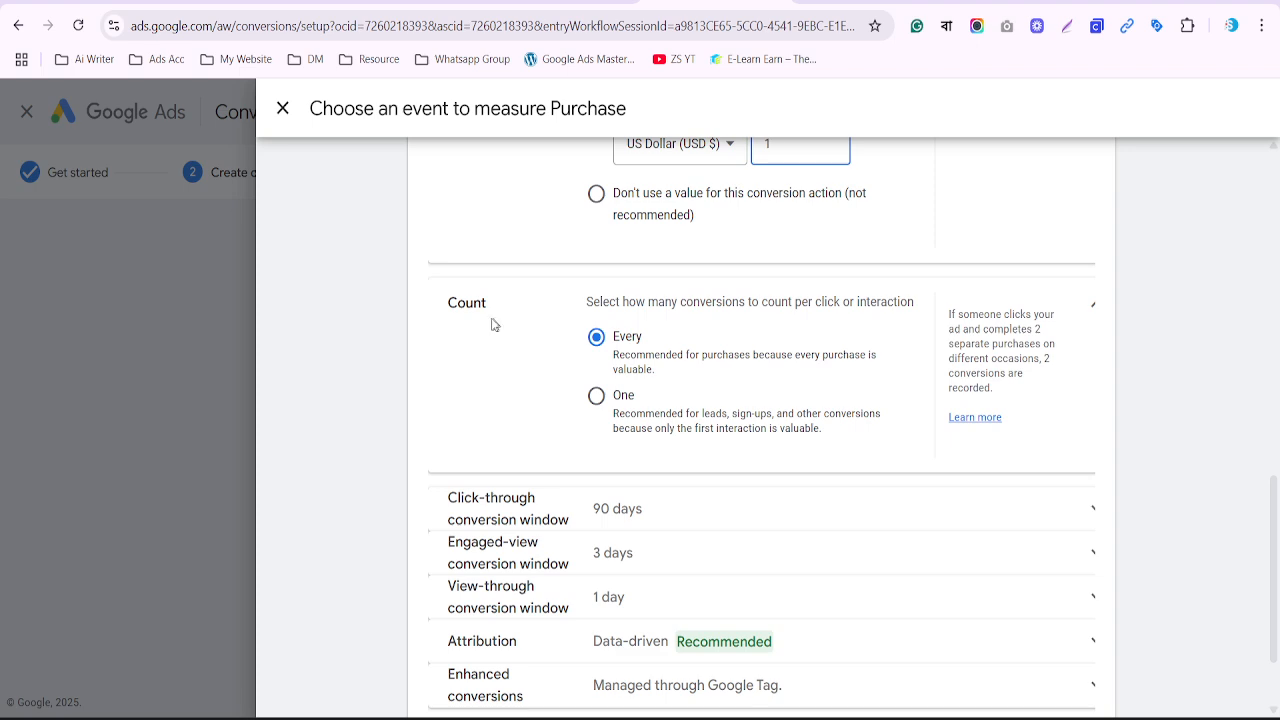
pyautogui.scroll(-1, 535, 322)
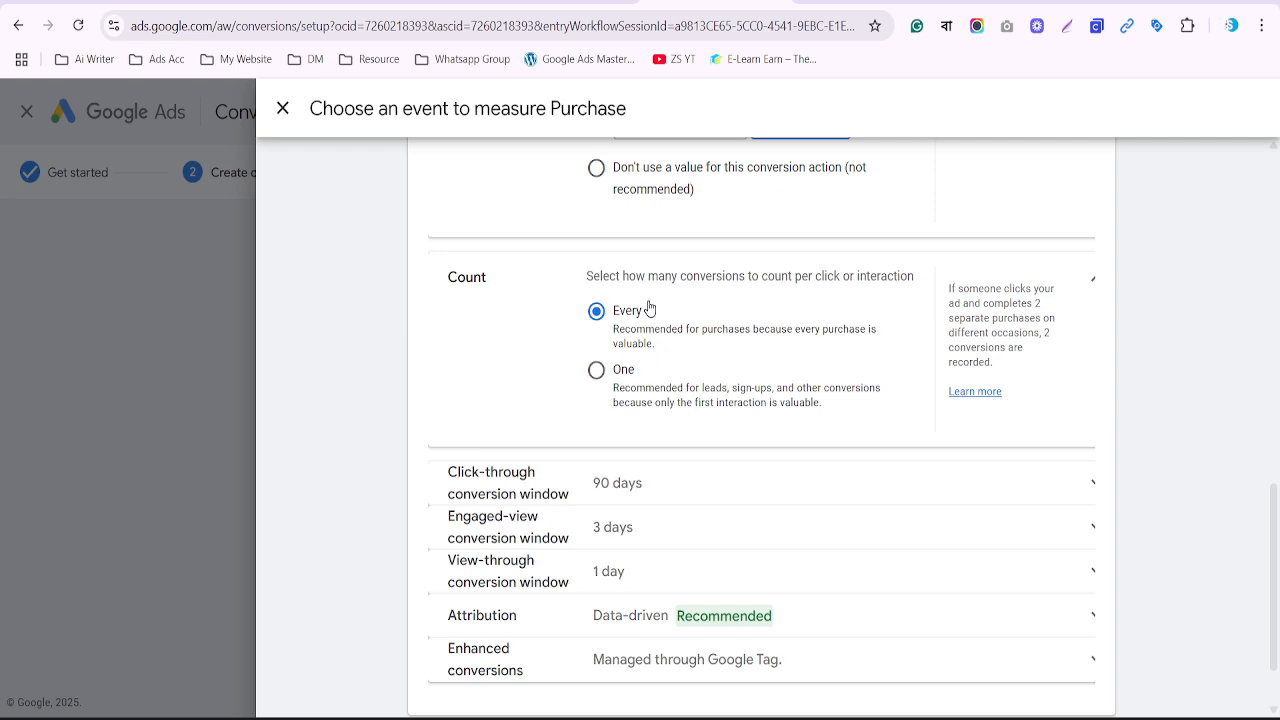
pyautogui.click(621, 376)
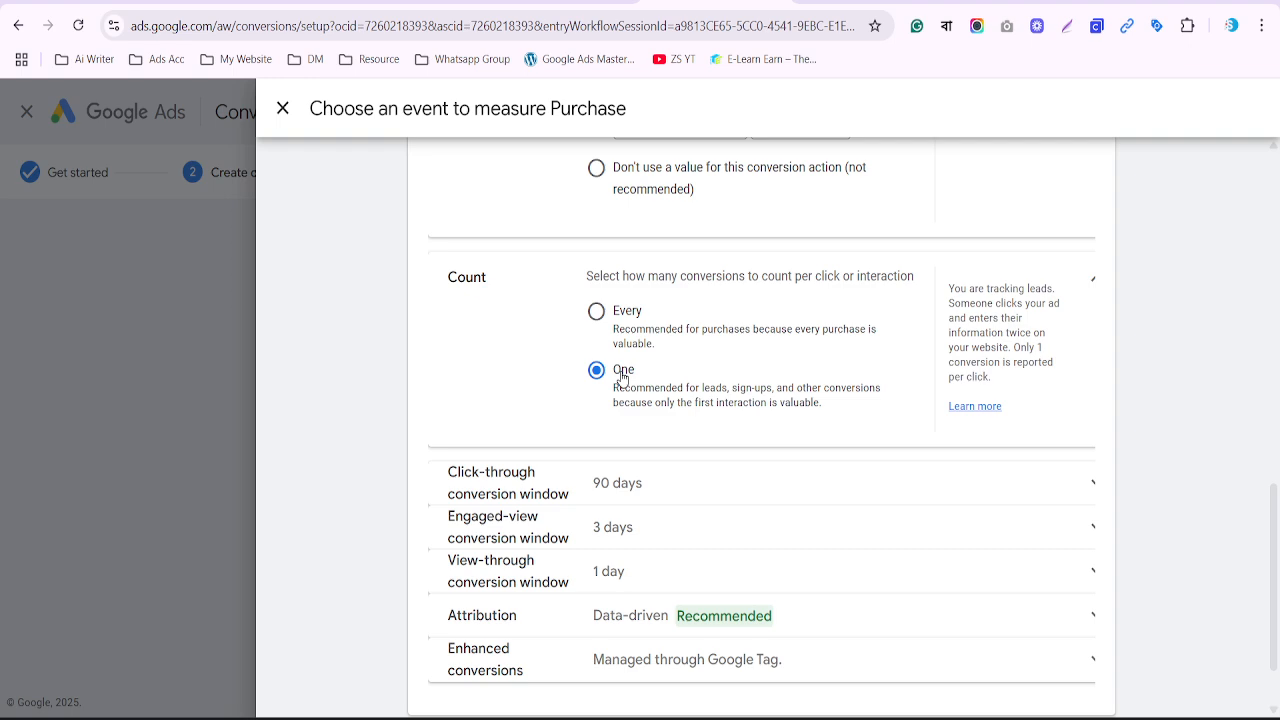
pyautogui.click(621, 320)
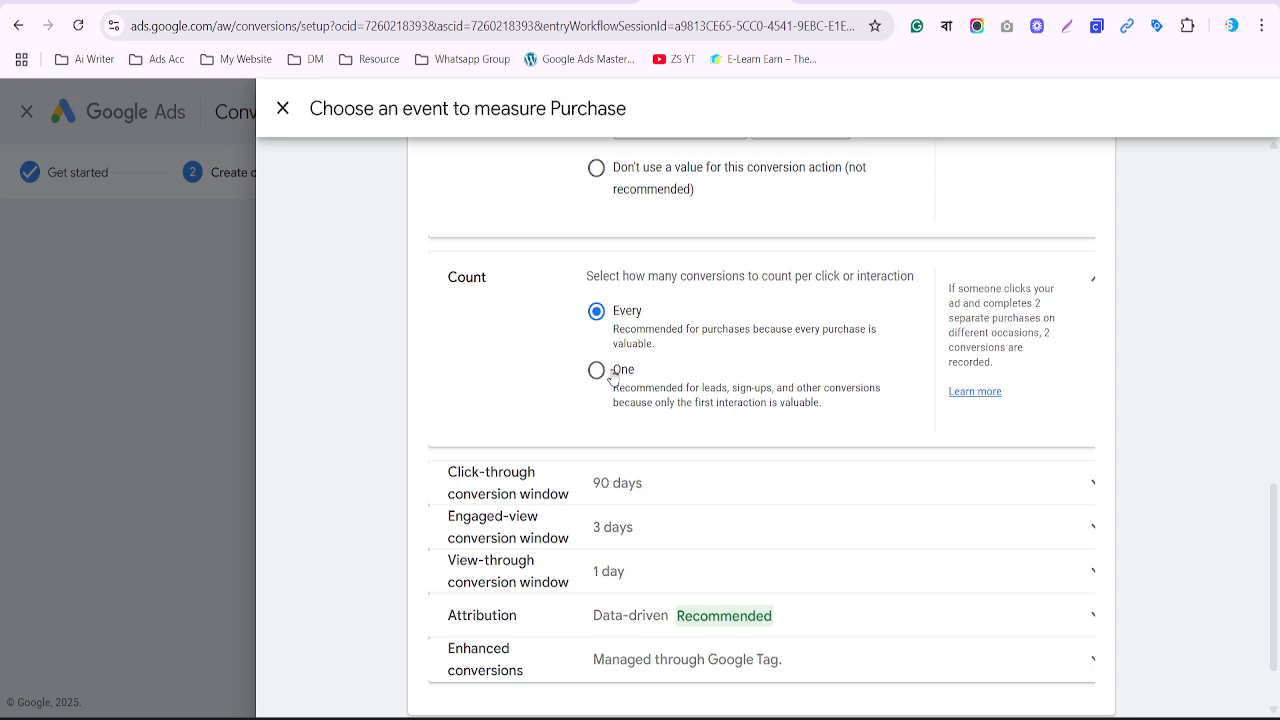
pyautogui.scroll(-1, 613, 378)
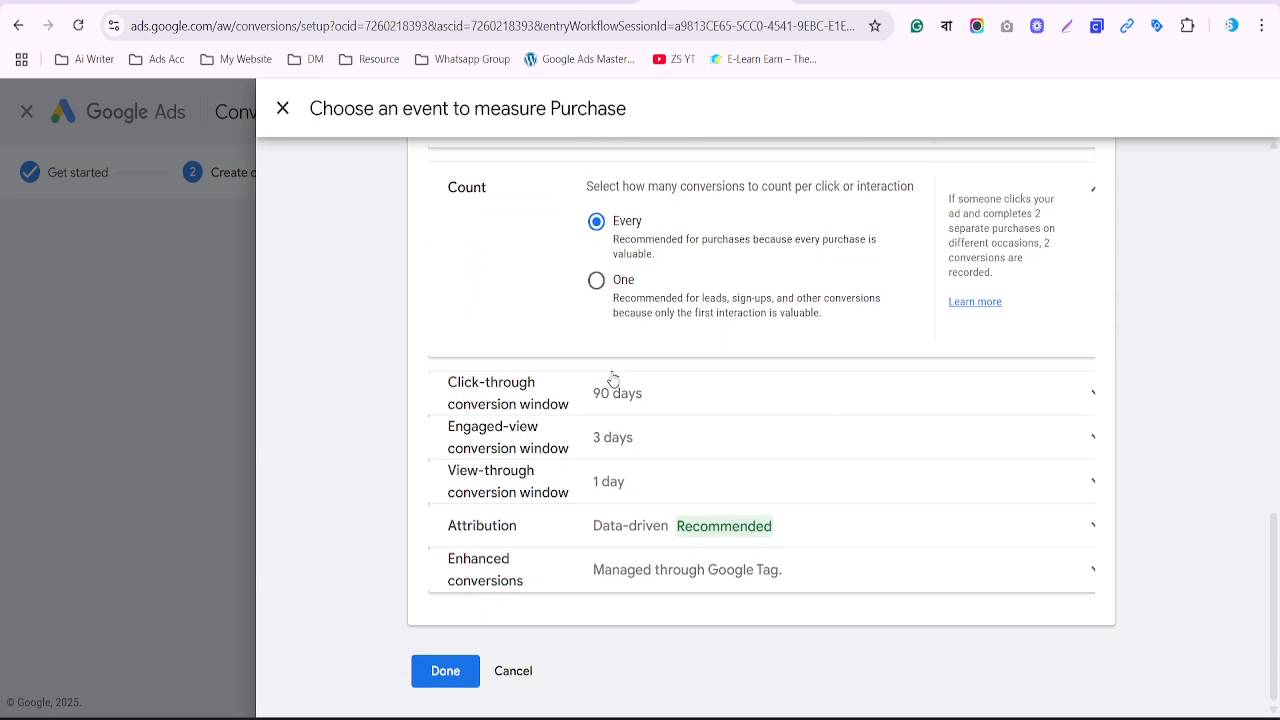
# Change the Purchase click-through conversion window from 90 days to 2 weeks
pyautogui.click(550, 393)
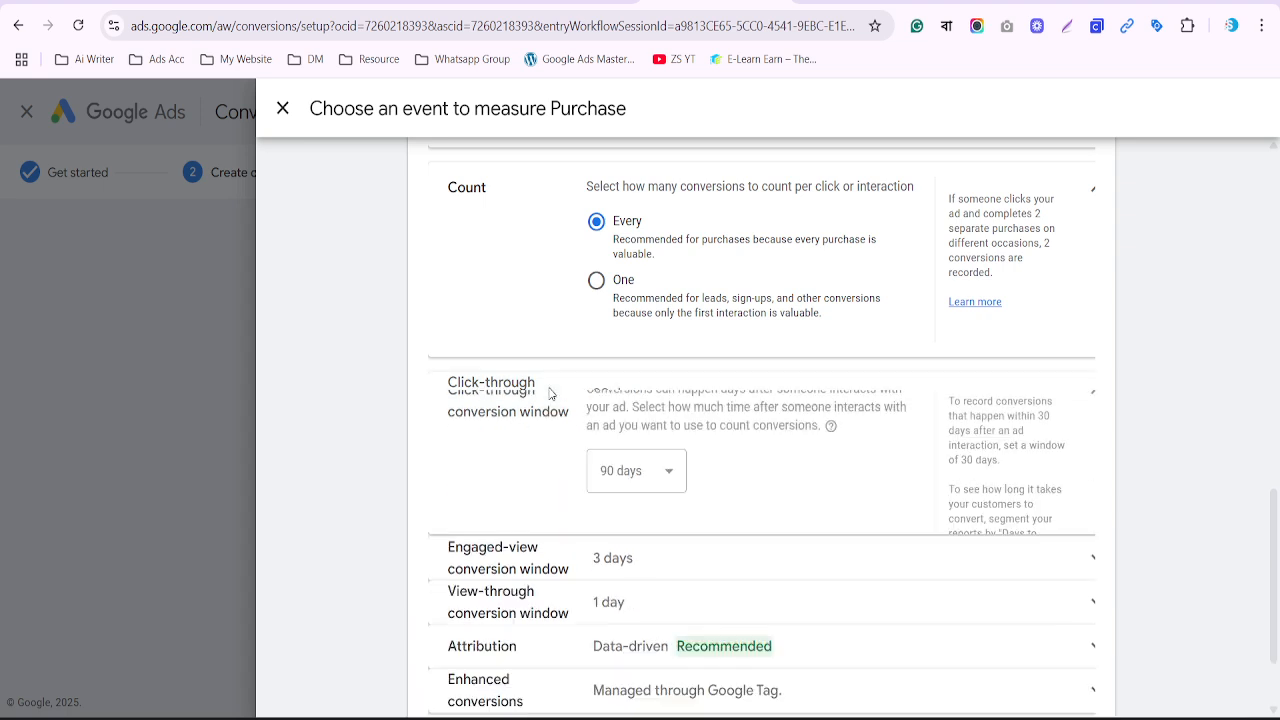
pyautogui.scroll(-1, 550, 393)
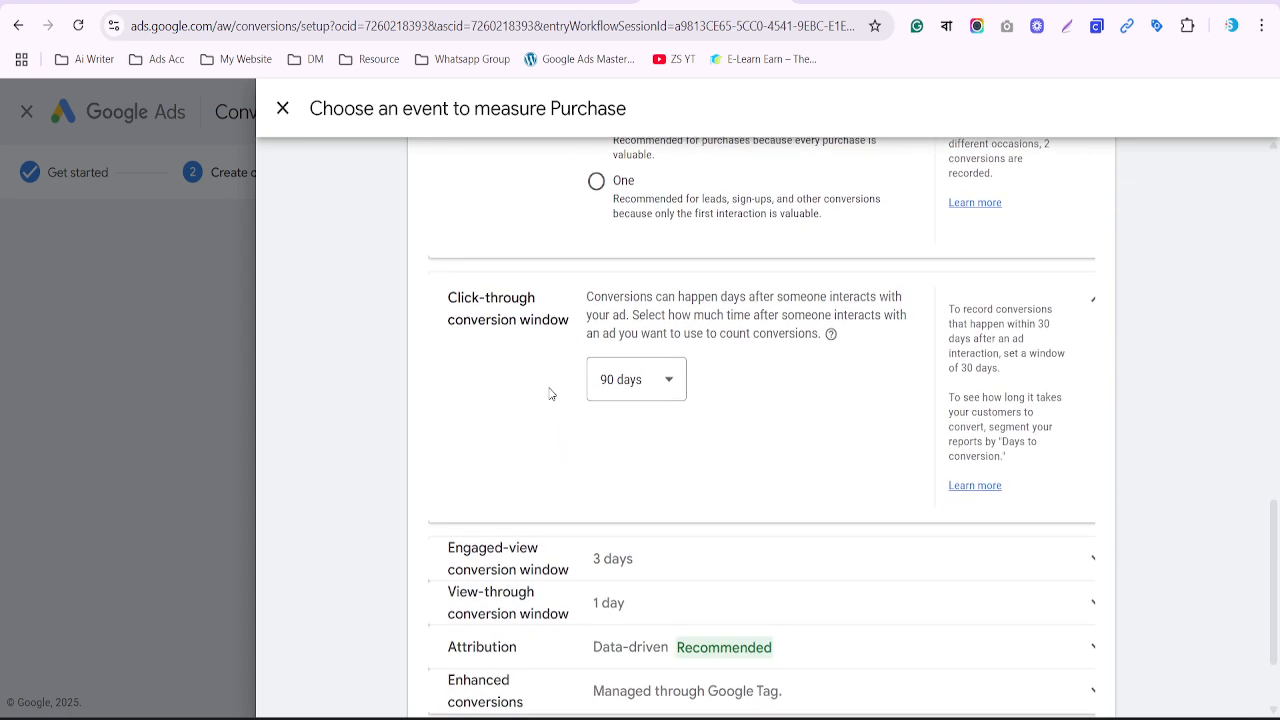
pyautogui.click(649, 385)
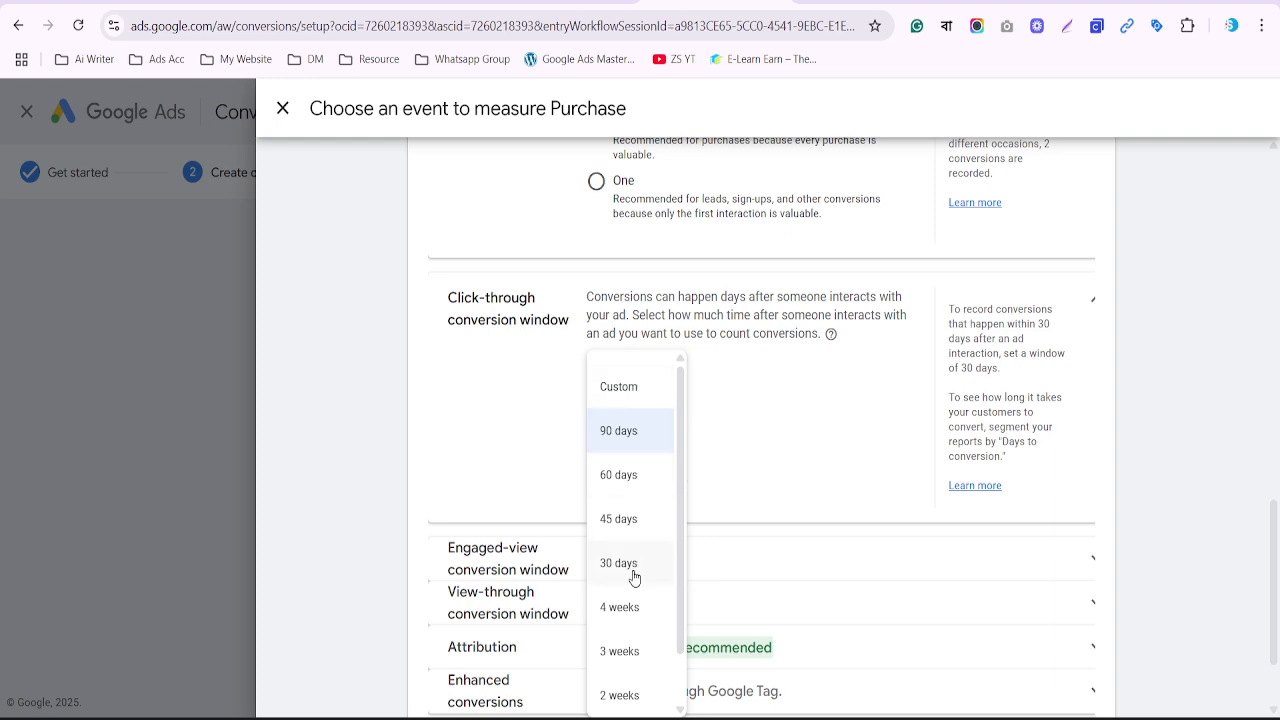
pyautogui.scroll(-1, 633, 577)
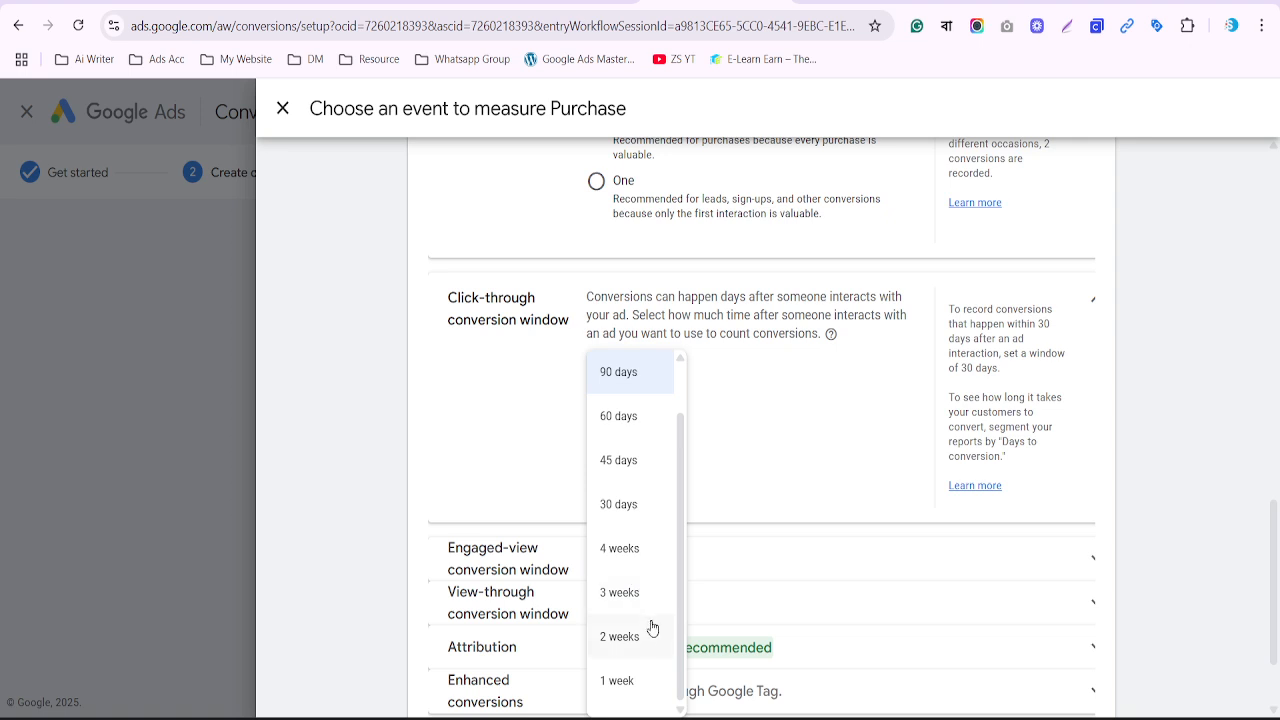
pyautogui.click(619, 637)
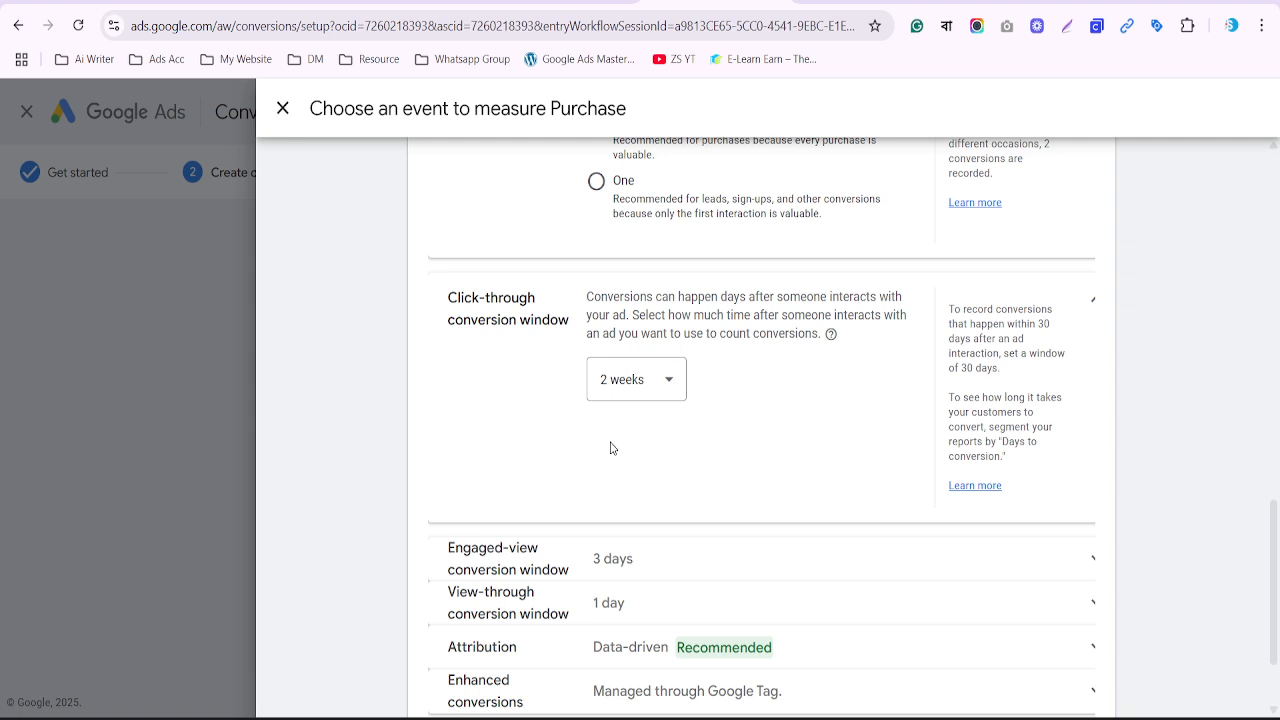
# Check the engaged-view (3 days) and view-through (1 day) windows, leaving both unchanged
pyautogui.scroll(-1, 611, 448)
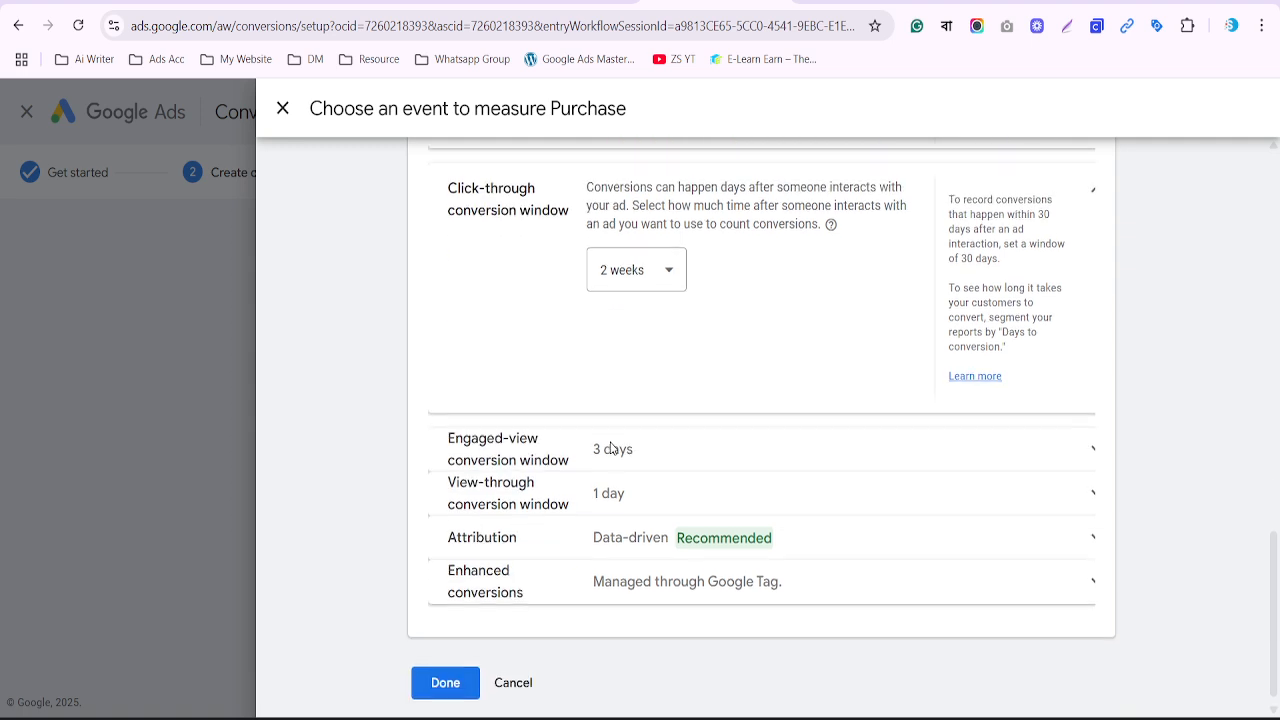
pyautogui.click(555, 432)
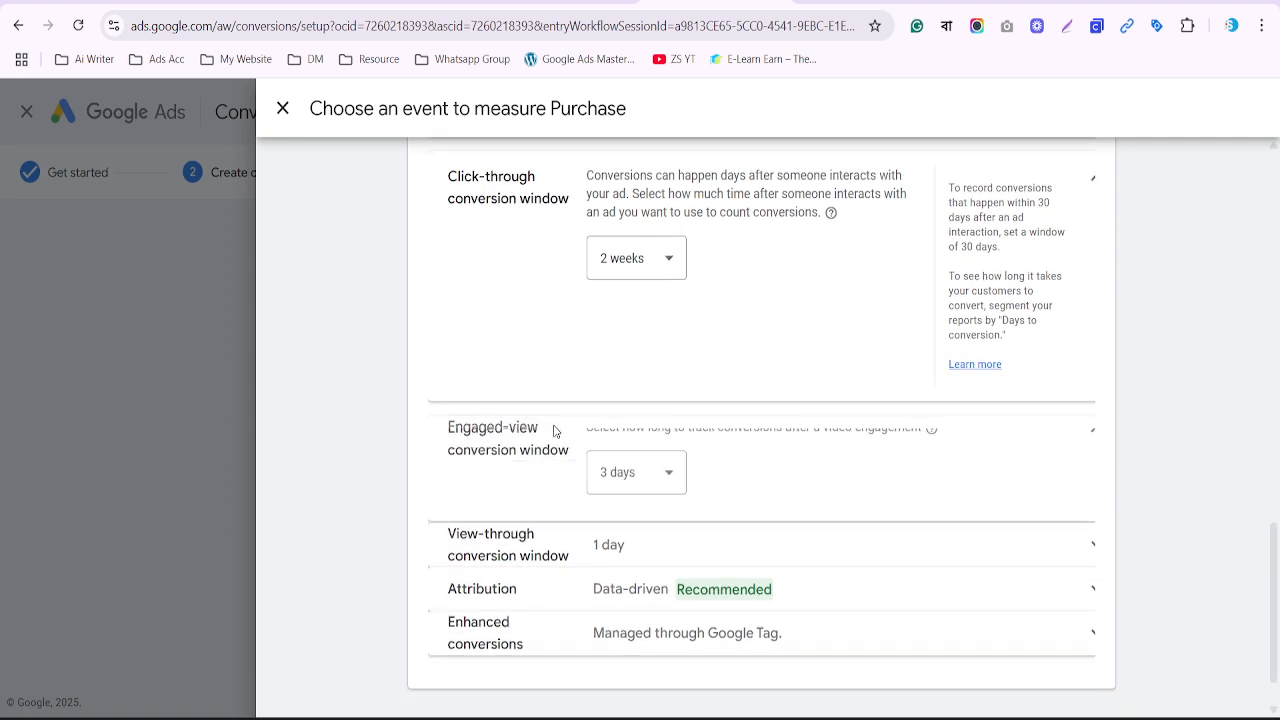
pyautogui.click(636, 397)
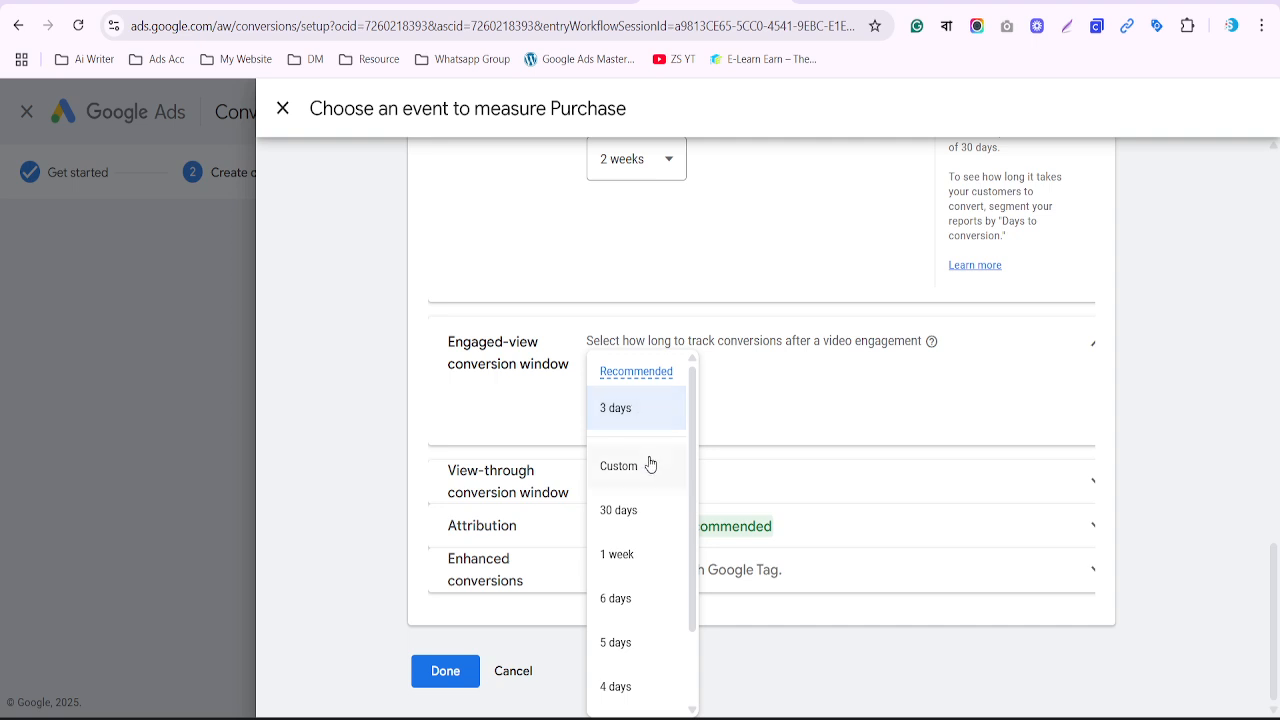
pyautogui.click(541, 407)
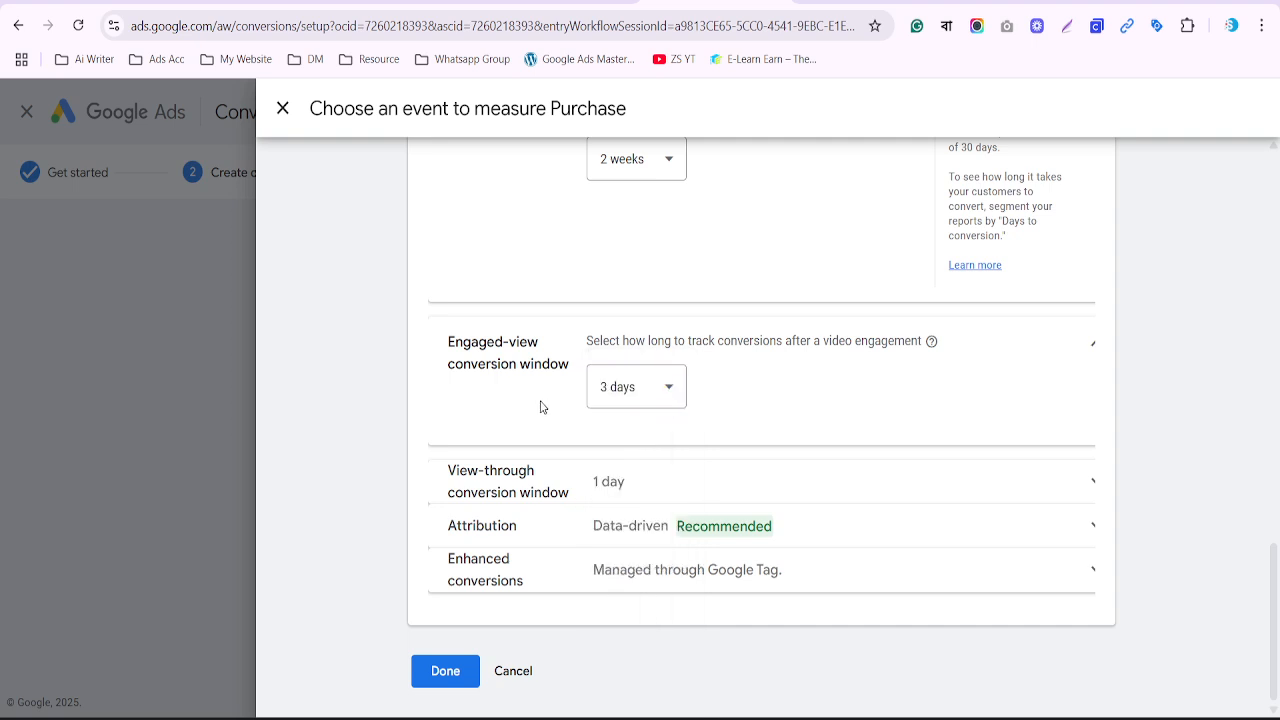
pyautogui.click(615, 484)
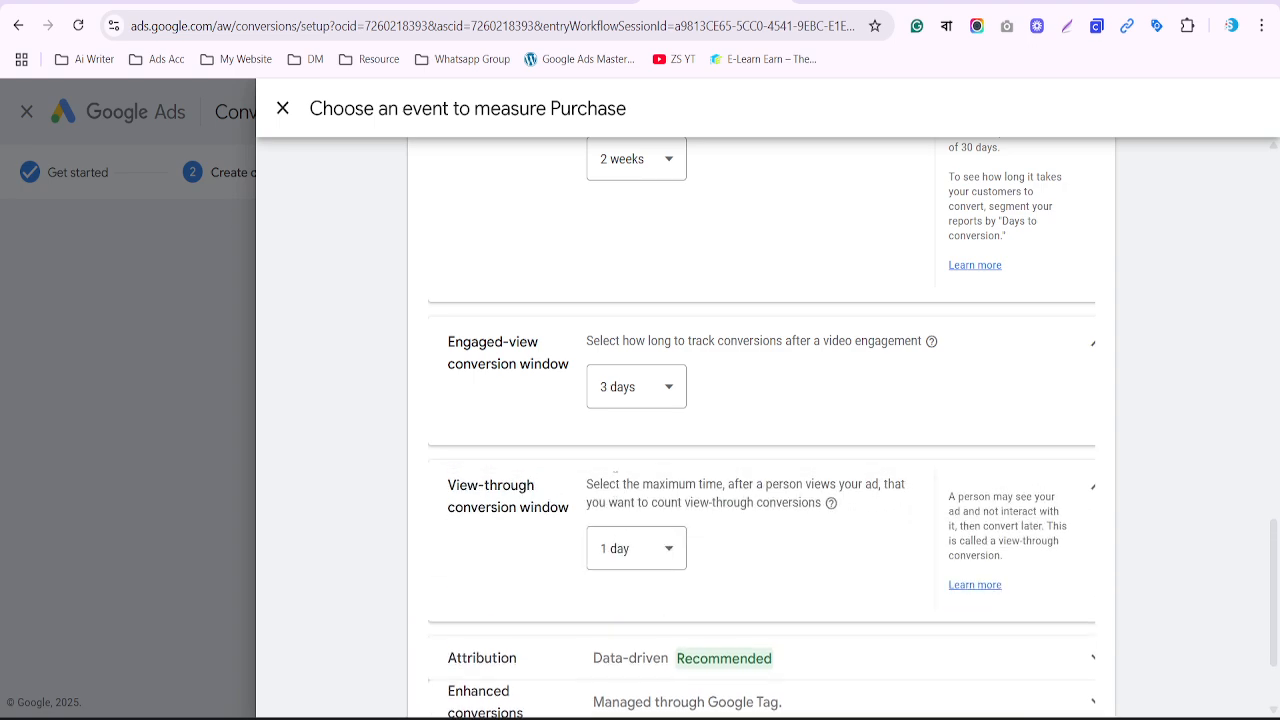
pyautogui.scroll(-1, 615, 472)
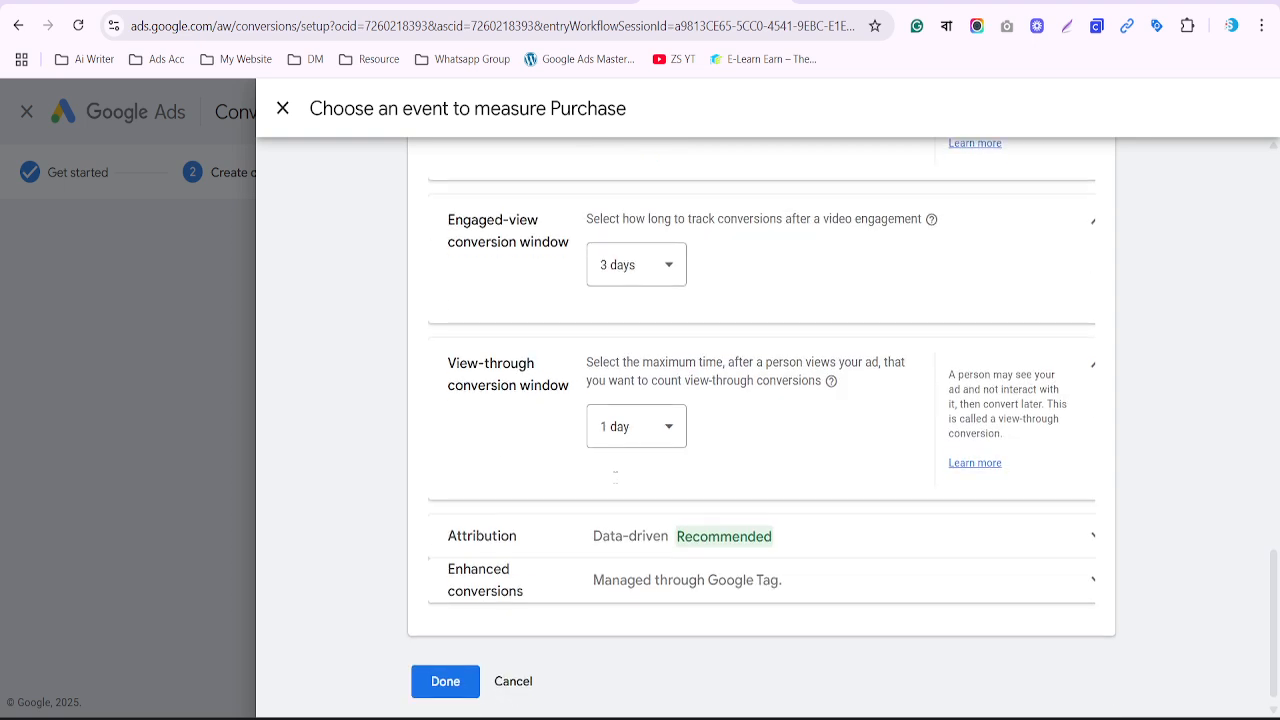
pyautogui.click(637, 437)
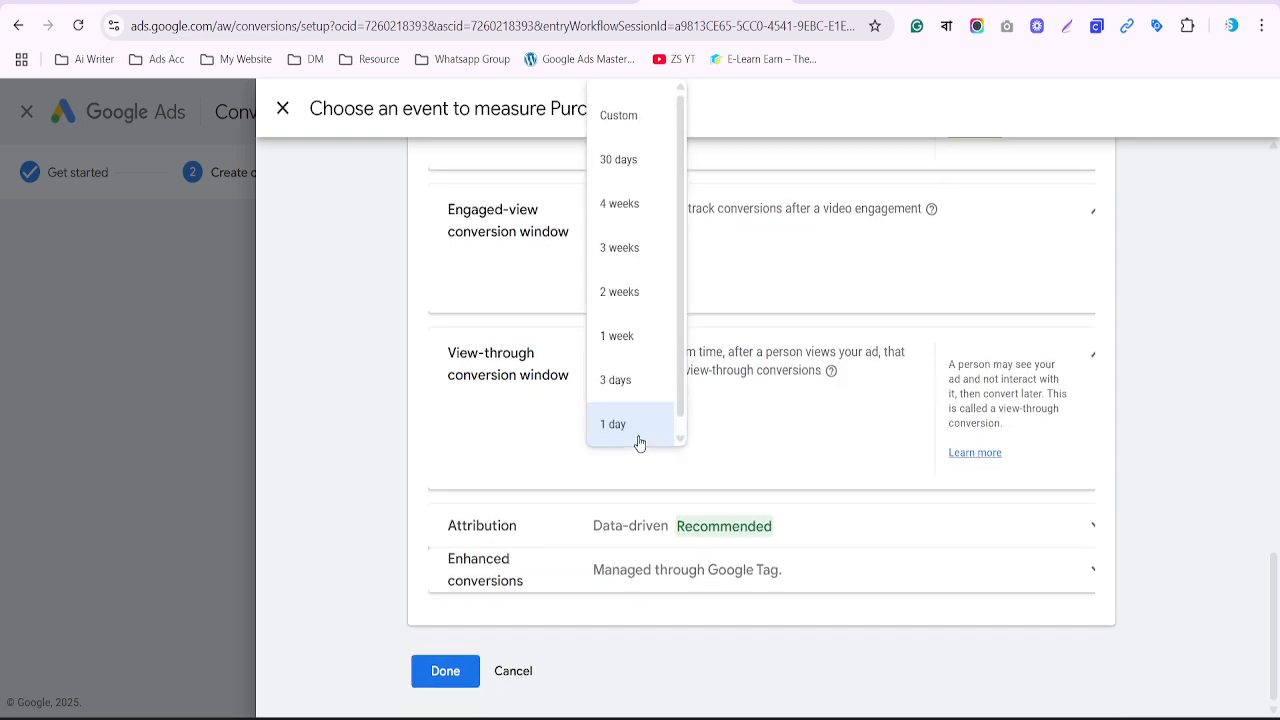
pyautogui.click(714, 449)
# Set the click-through conversion window back to 90 days
pyautogui.scroll(2, 716, 451)
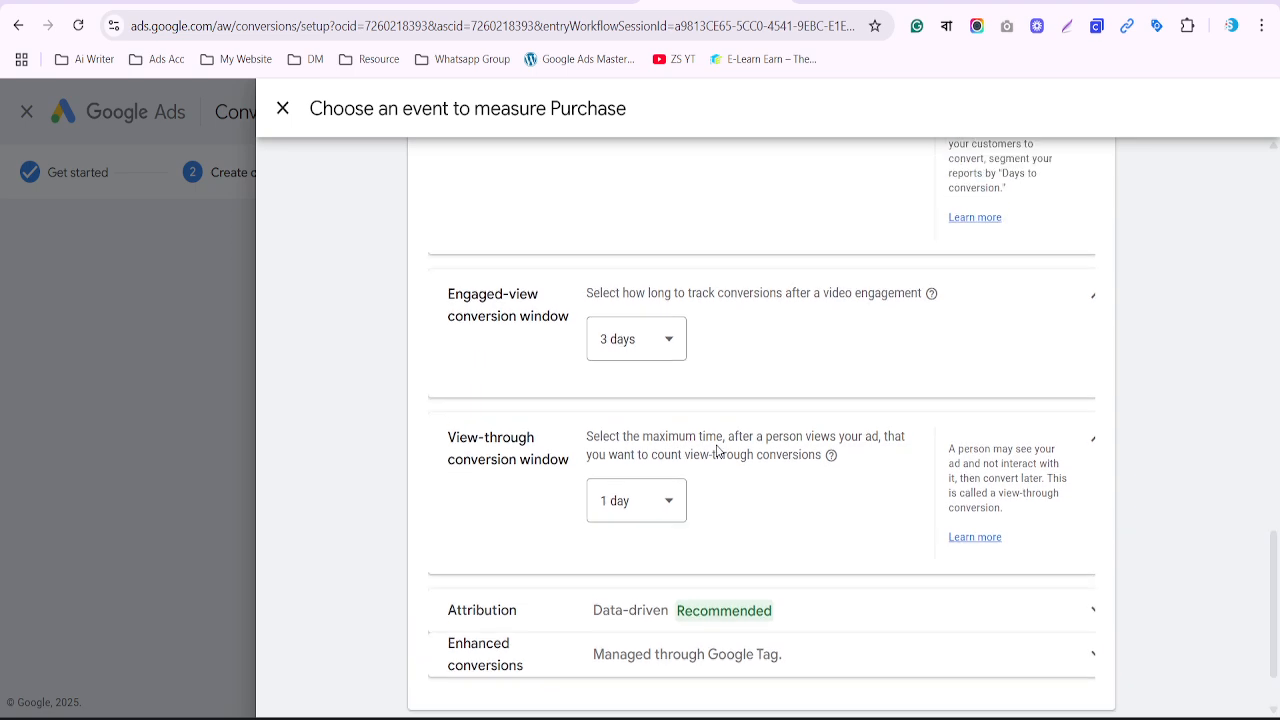
pyautogui.scroll(1, 716, 451)
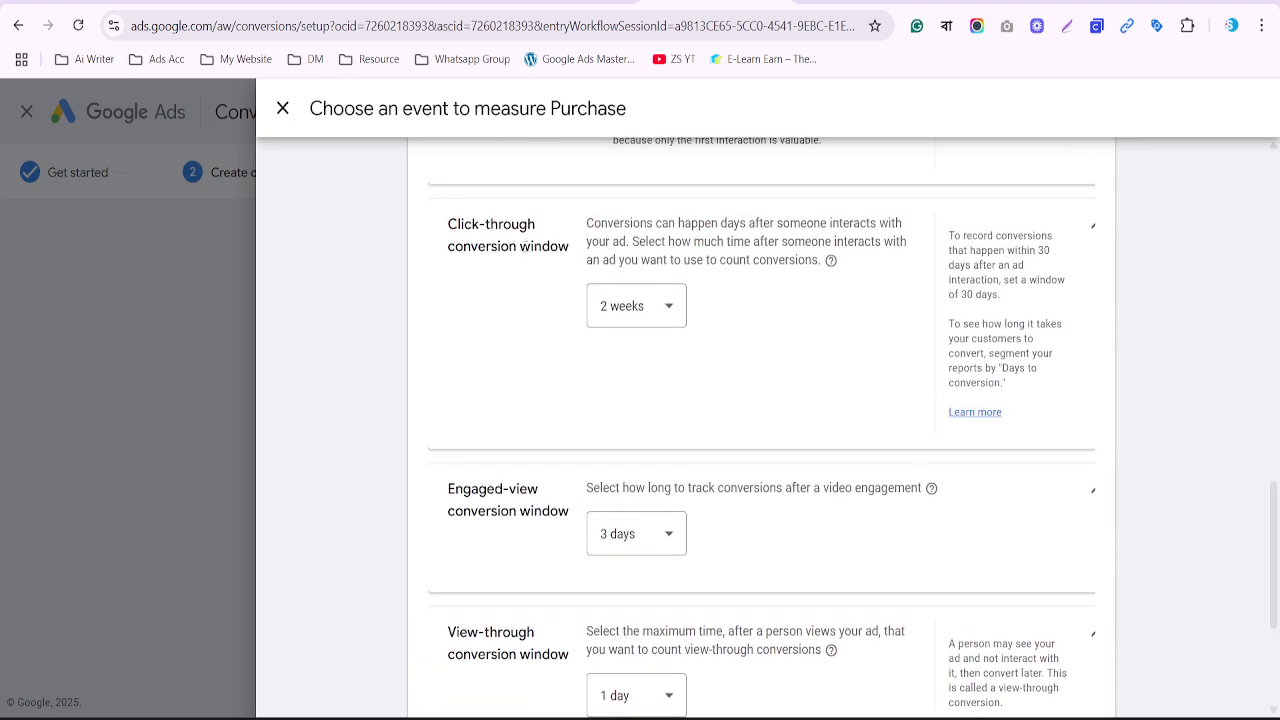
pyautogui.tripleClick(559, 254)
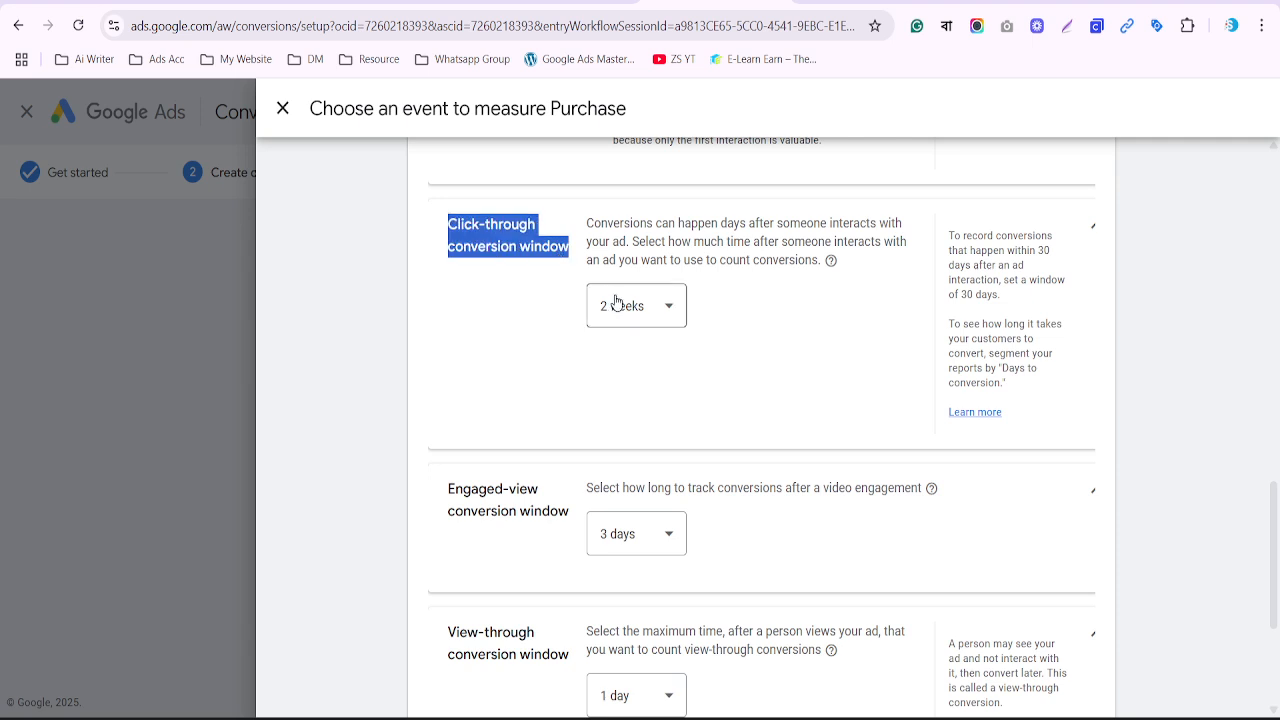
pyautogui.click(616, 303)
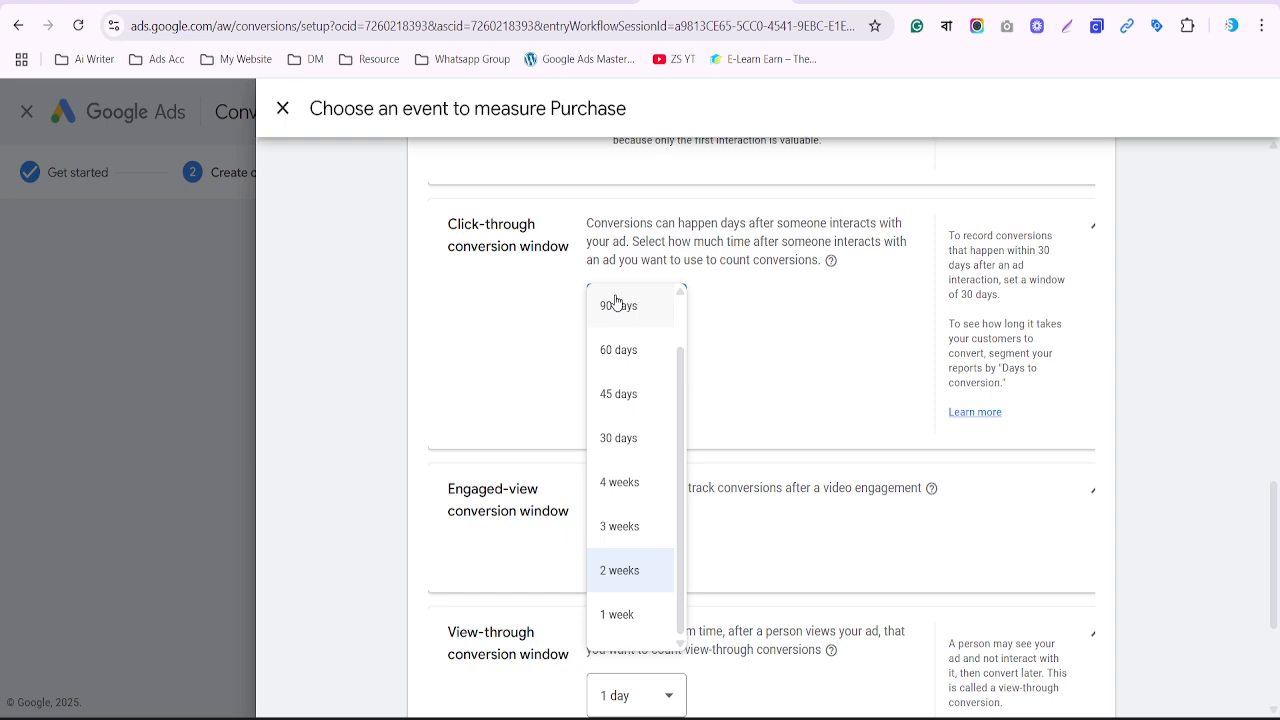
pyautogui.click(616, 304)
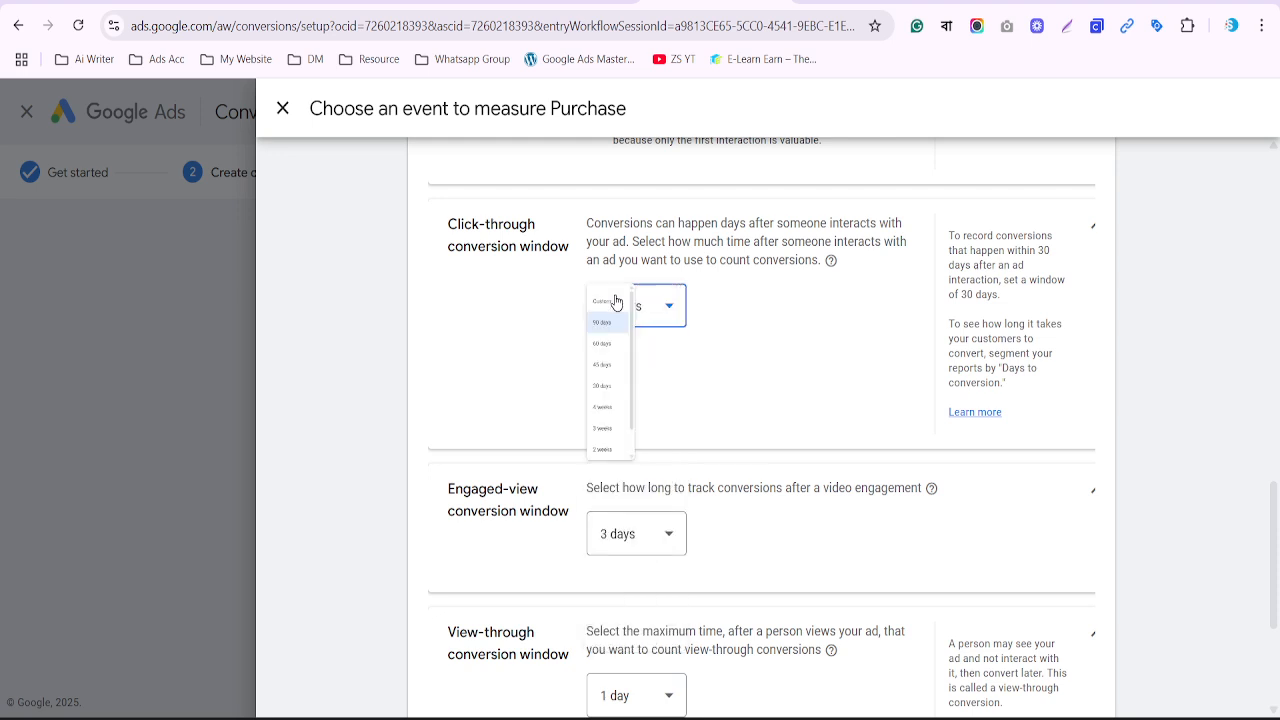
pyautogui.click(617, 303)
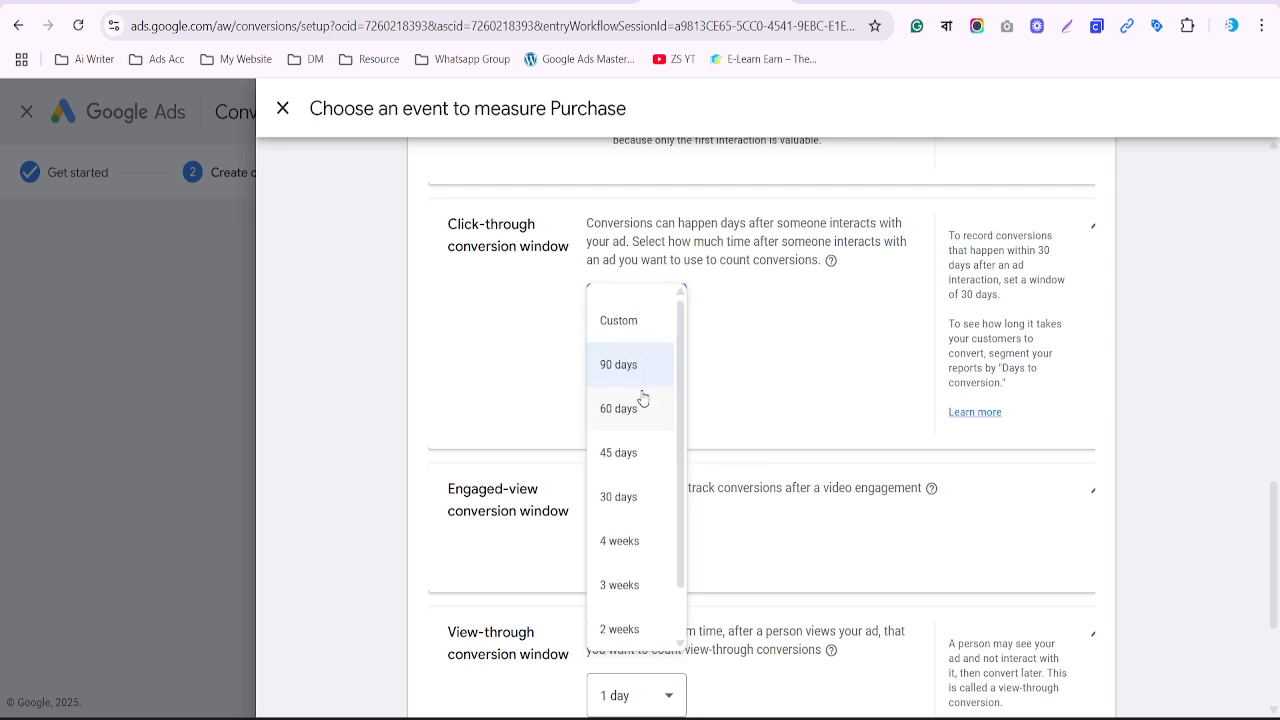
pyautogui.click(545, 366)
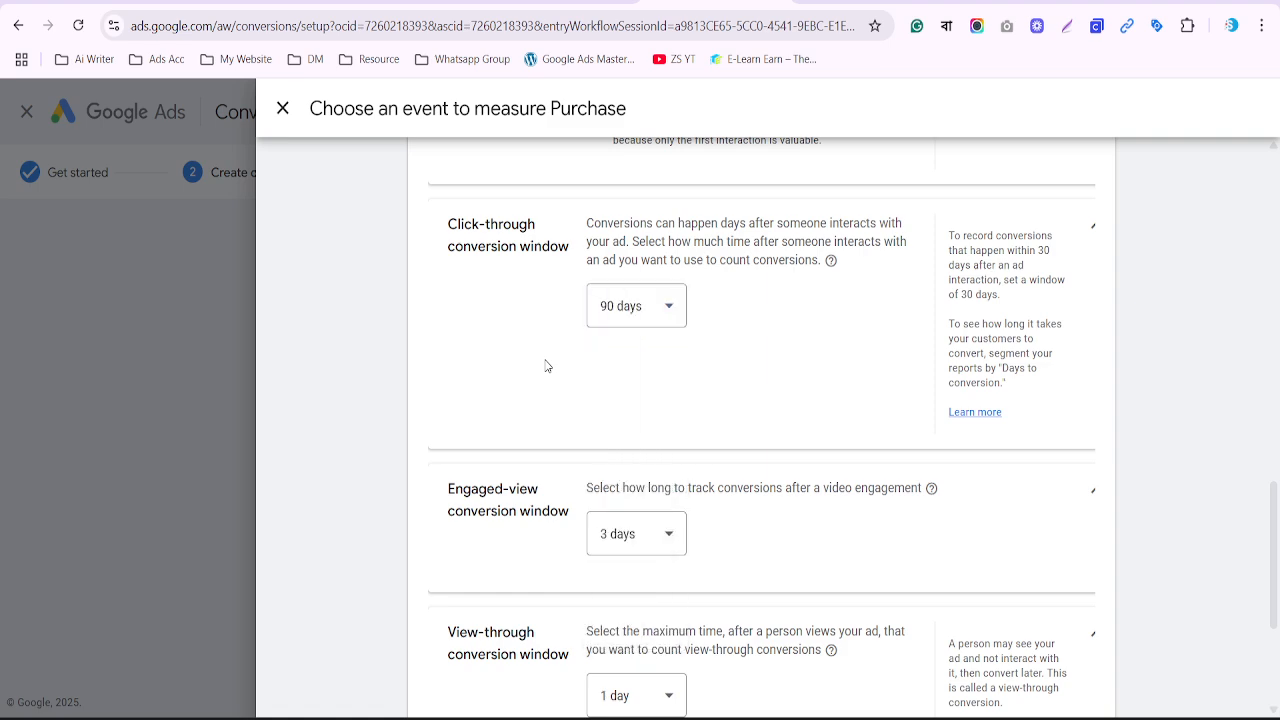
pyautogui.scroll(-2, 545, 366)
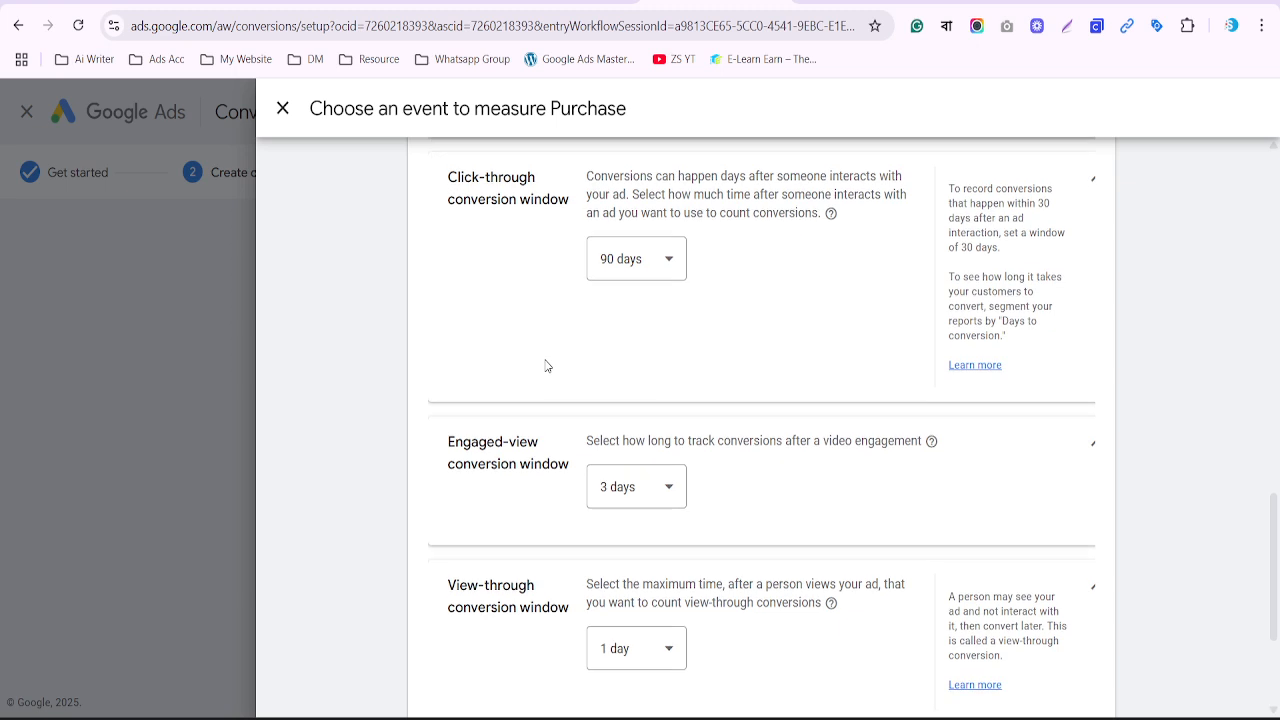
pyautogui.scroll(-2, 545, 366)
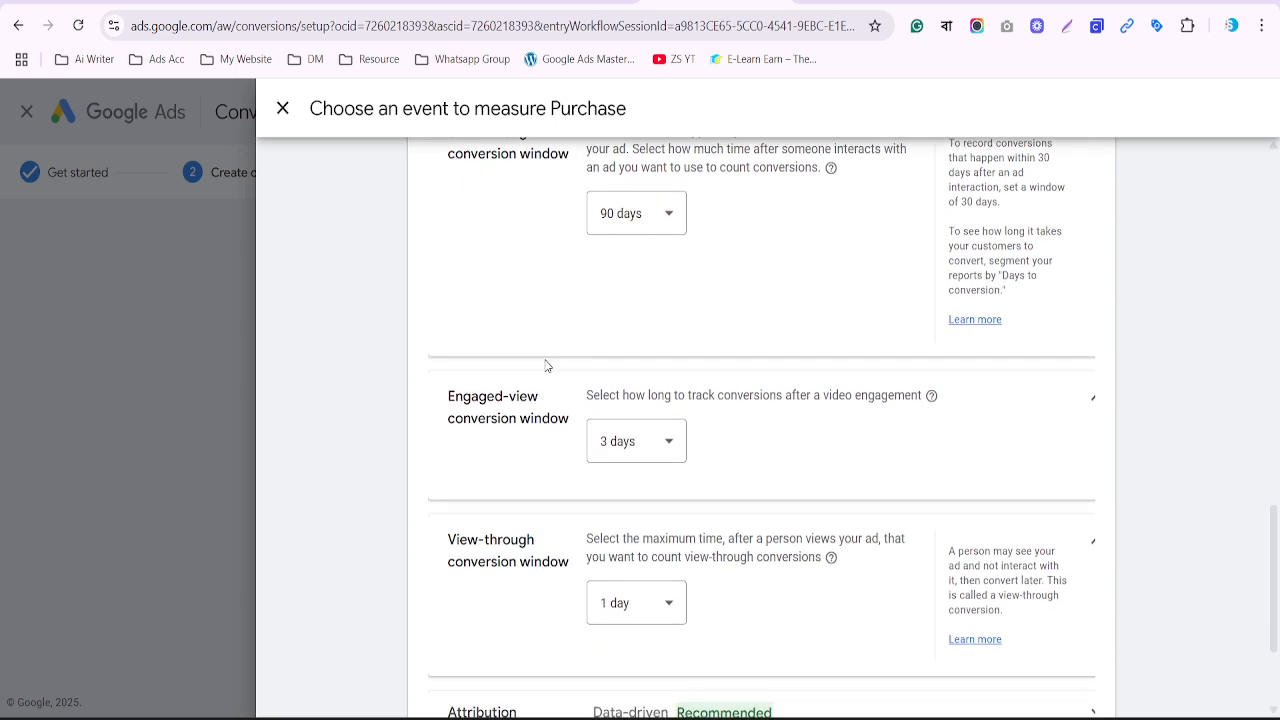
pyautogui.scroll(-3, 545, 366)
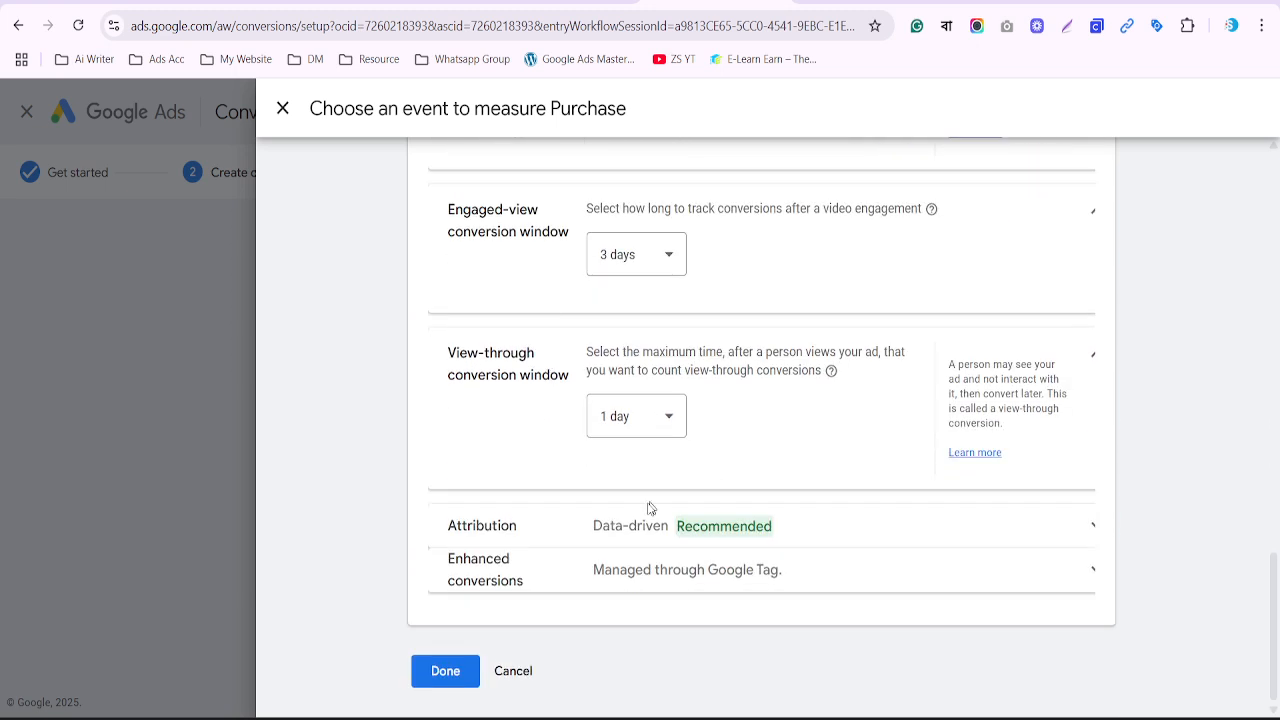
# Switch attribution to Last click and keep enhanced conversions enabled for Purchase
pyautogui.click(602, 526)
pyautogui.scroll(-2, 605, 525)
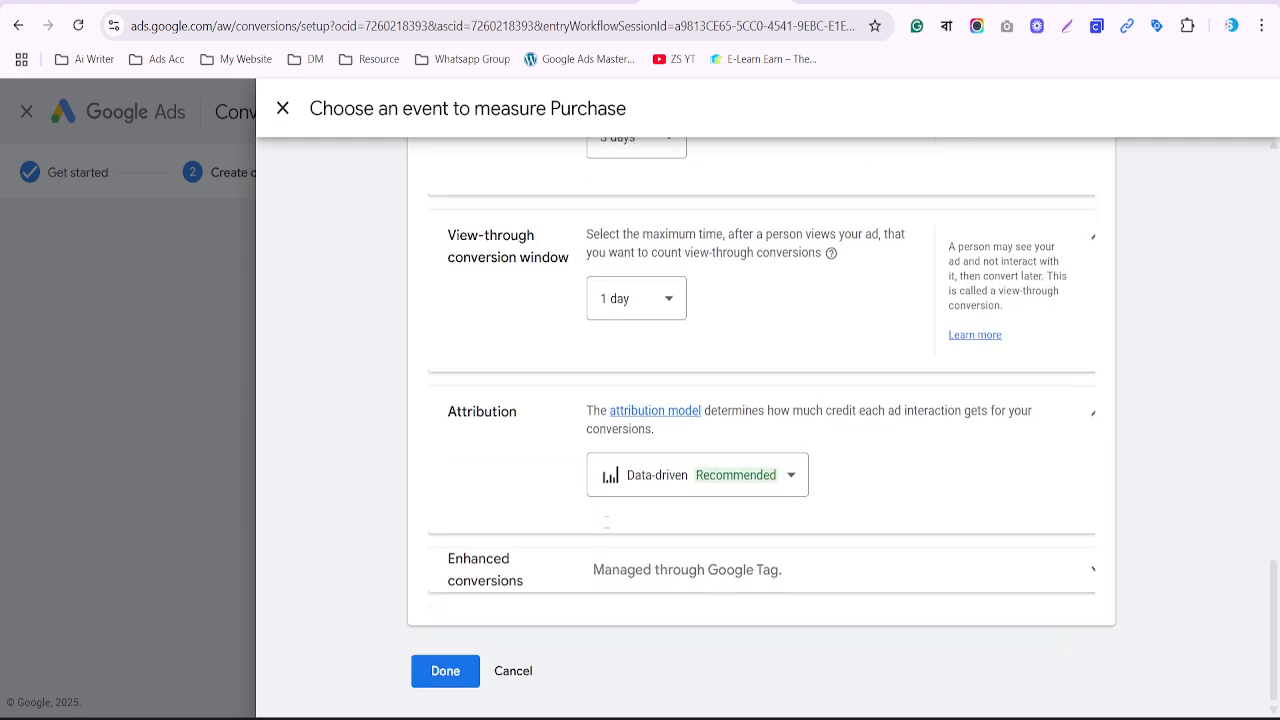
pyautogui.click(688, 474)
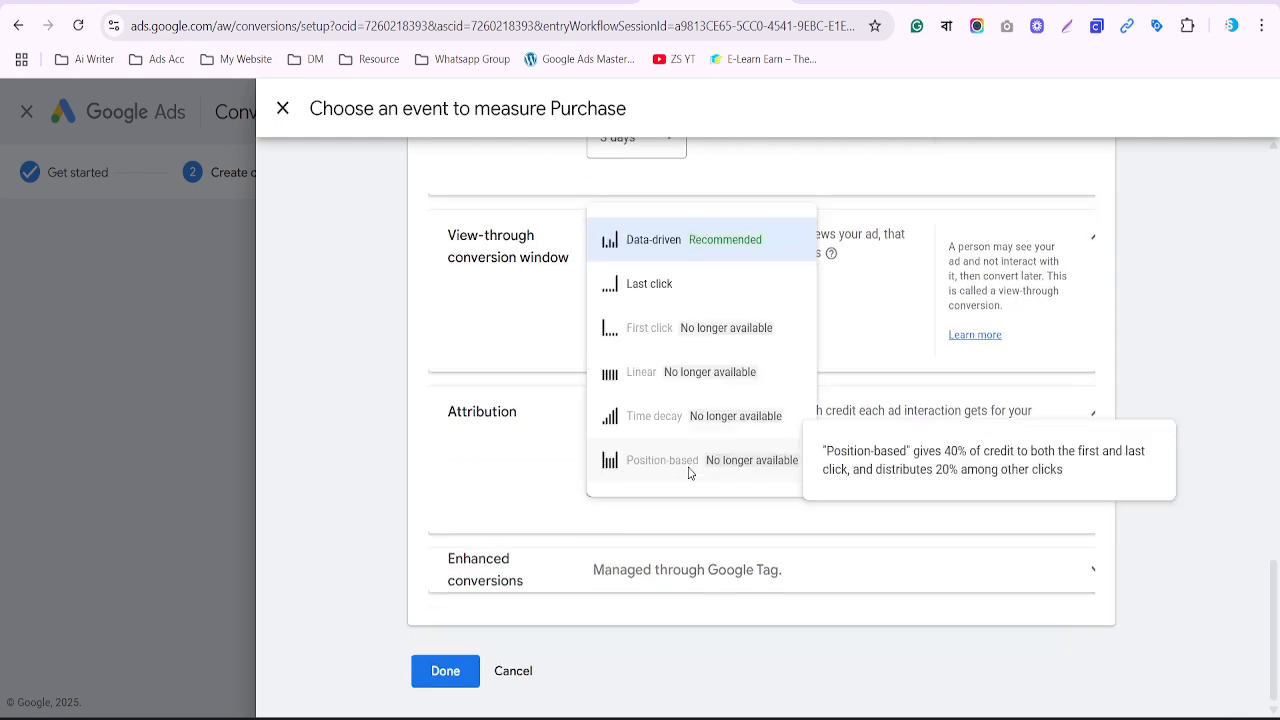
pyautogui.click(634, 287)
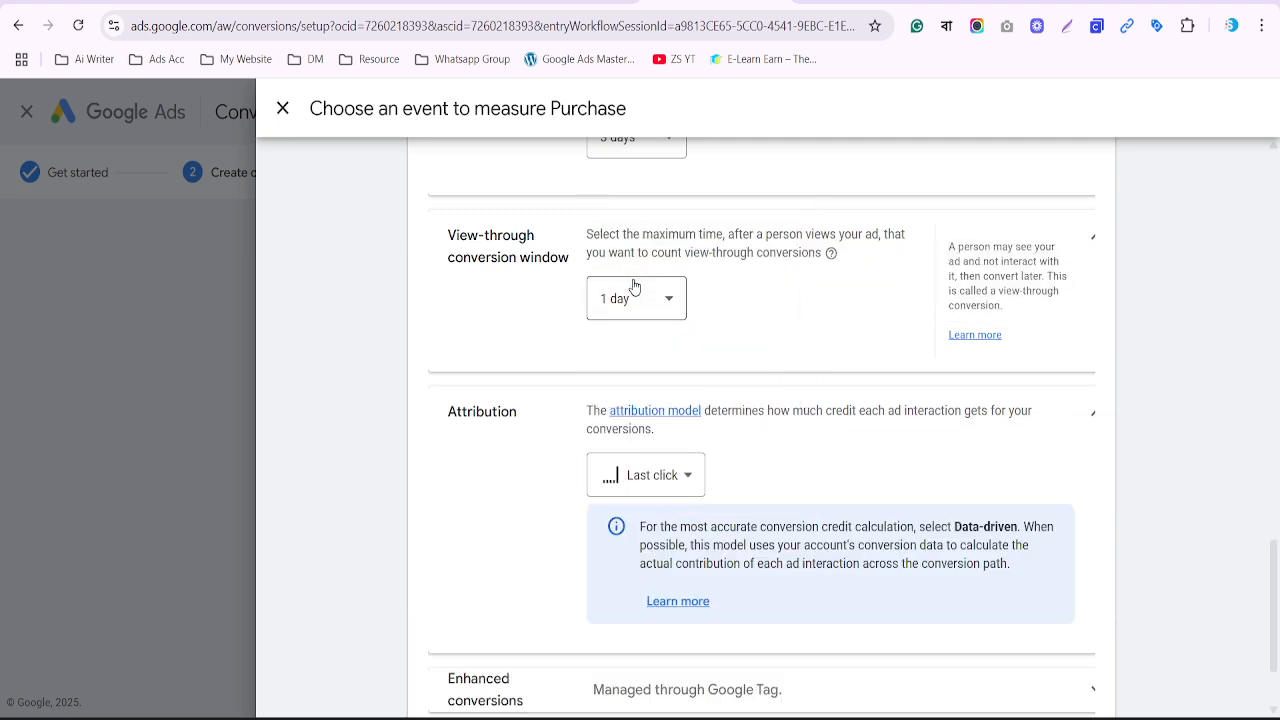
pyautogui.scroll(-2, 634, 287)
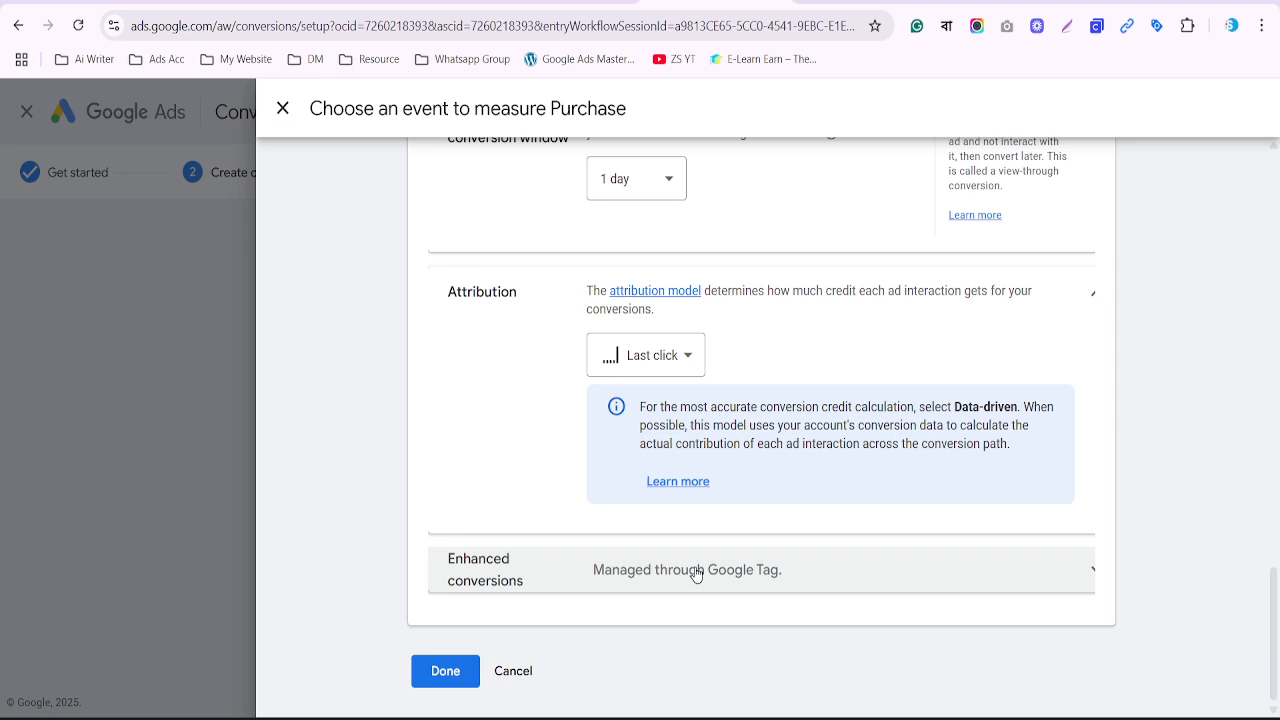
pyautogui.click(696, 570)
pyautogui.scroll(-2, 660, 565)
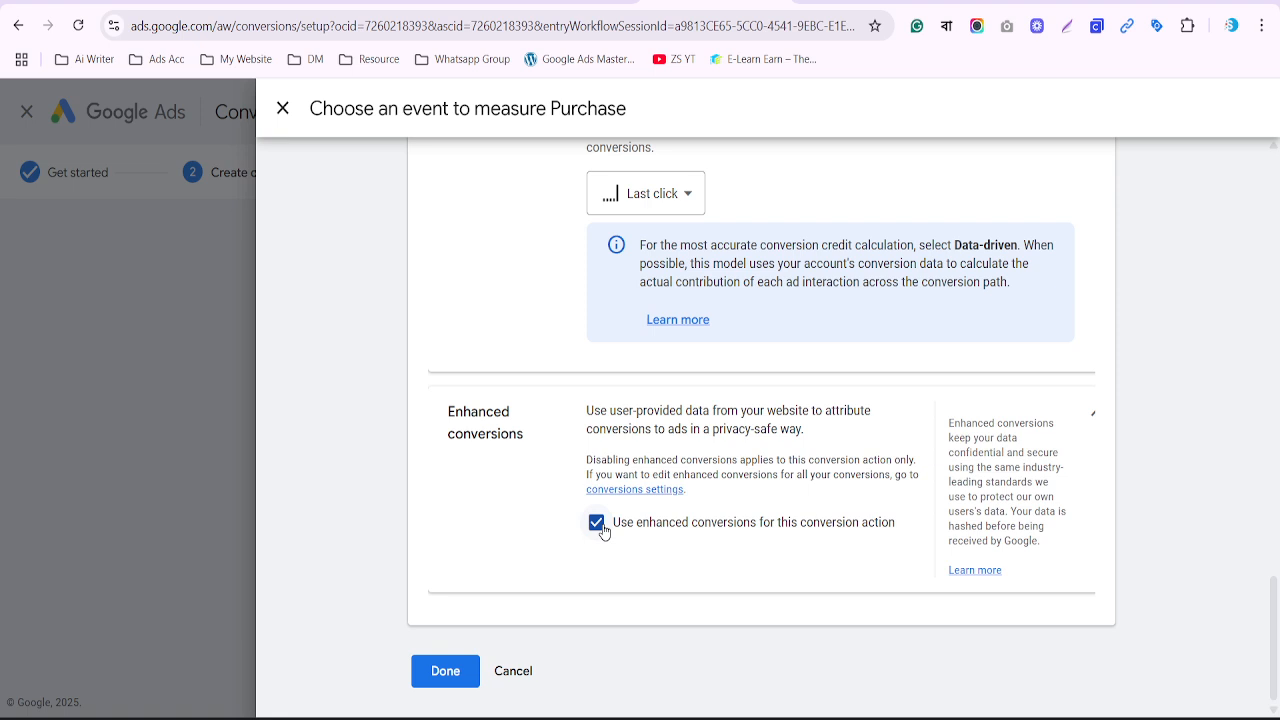
pyautogui.click(440, 678)
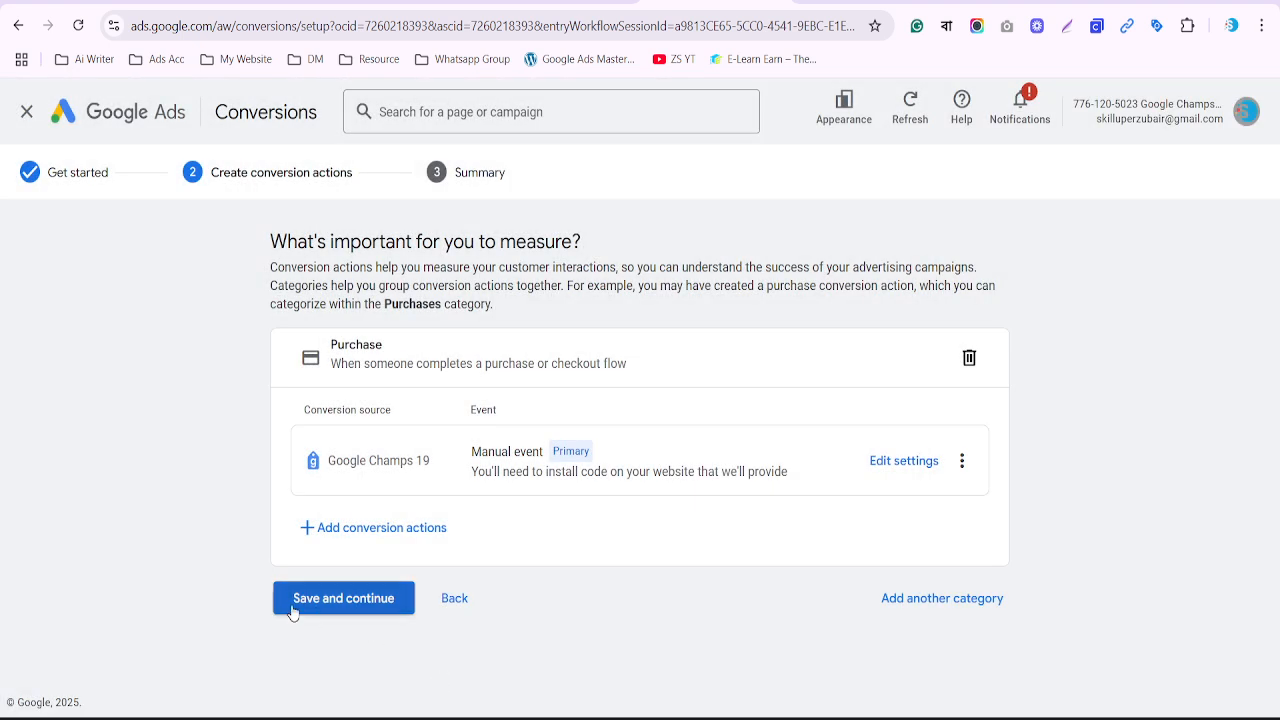
# Save the Purchase conversion action and review the Summary page's Google tag setup section
pyautogui.click(327, 610)
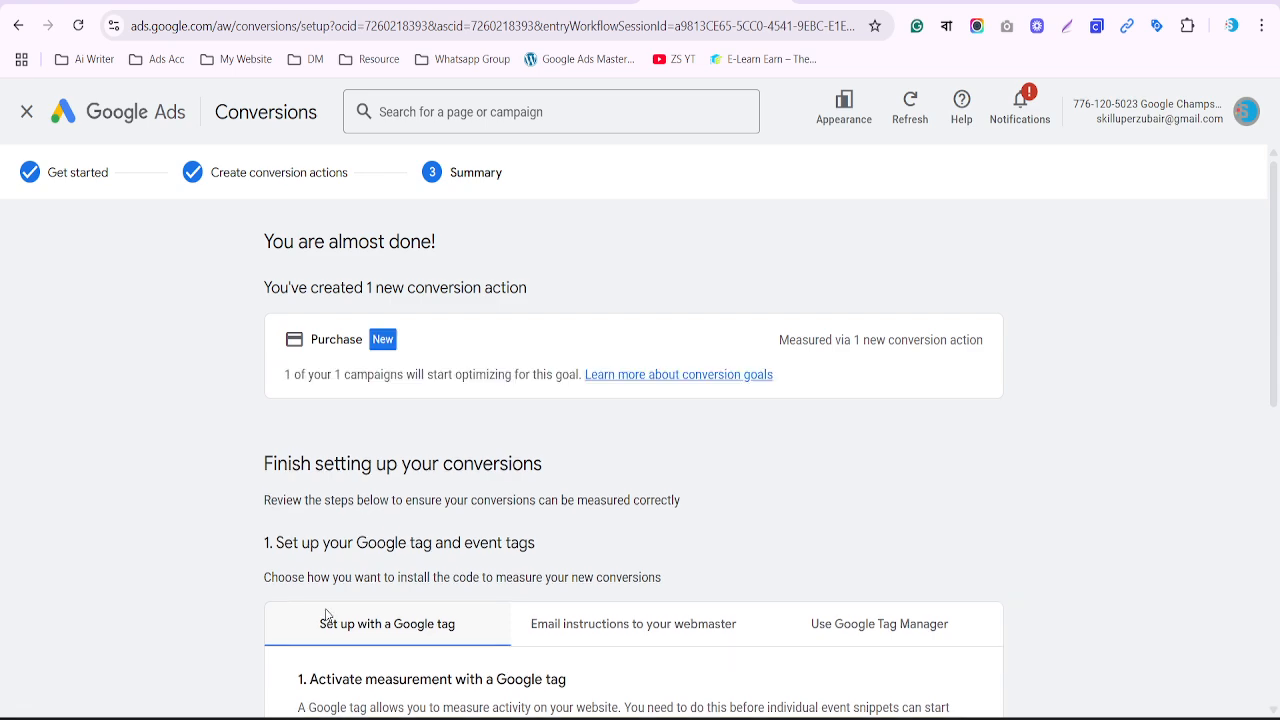
pyautogui.scroll(-4, 326, 614)
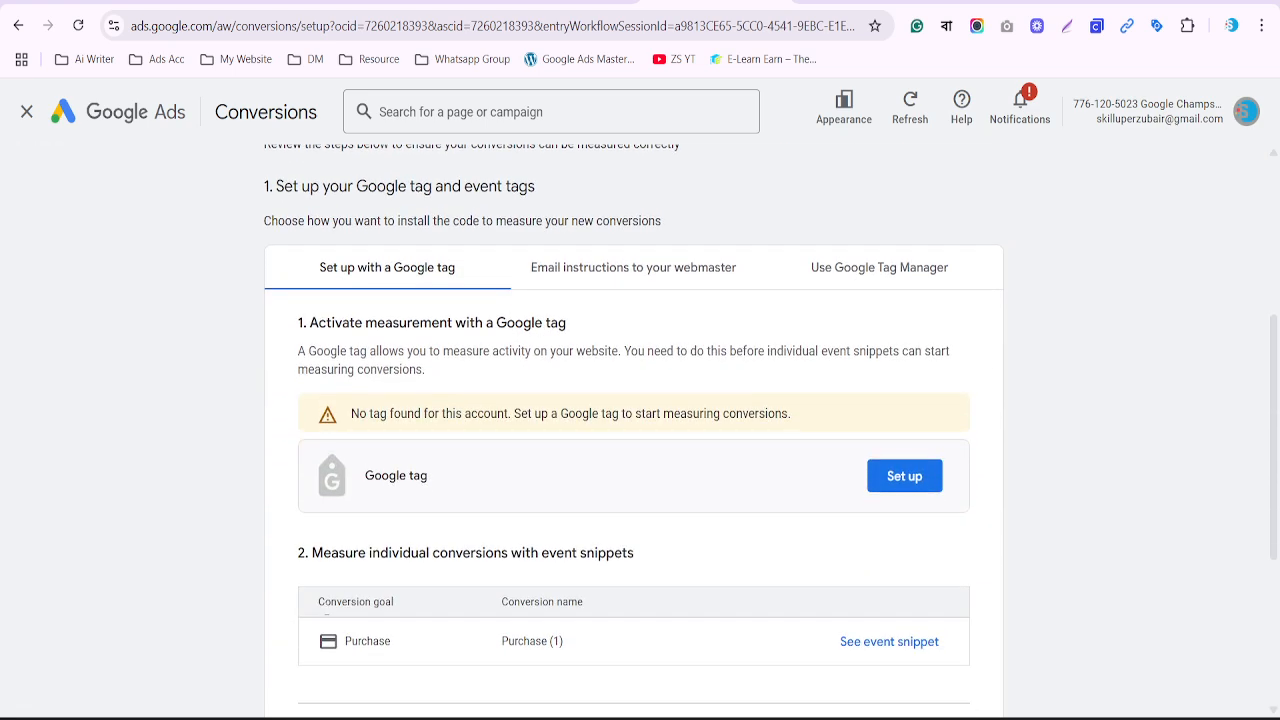
pyautogui.scroll(-3, 326, 614)
pyautogui.scroll(3, 327, 615)
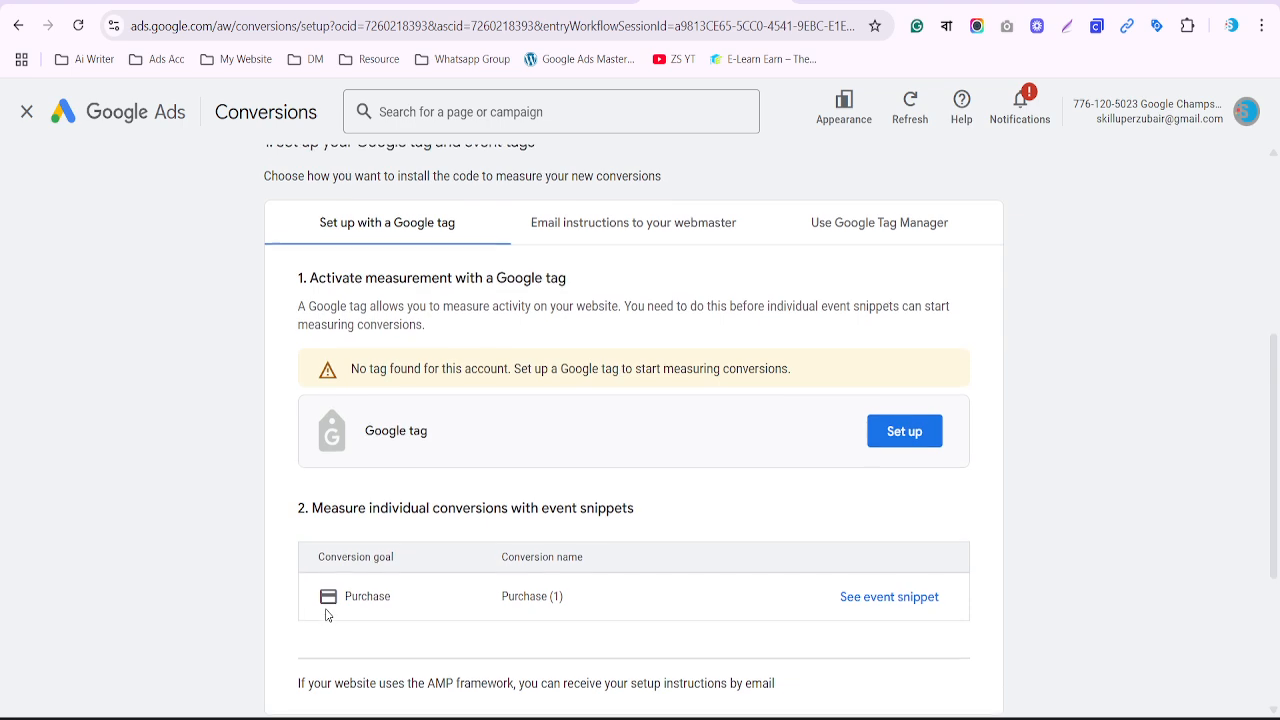
pyautogui.scroll(1, 326, 614)
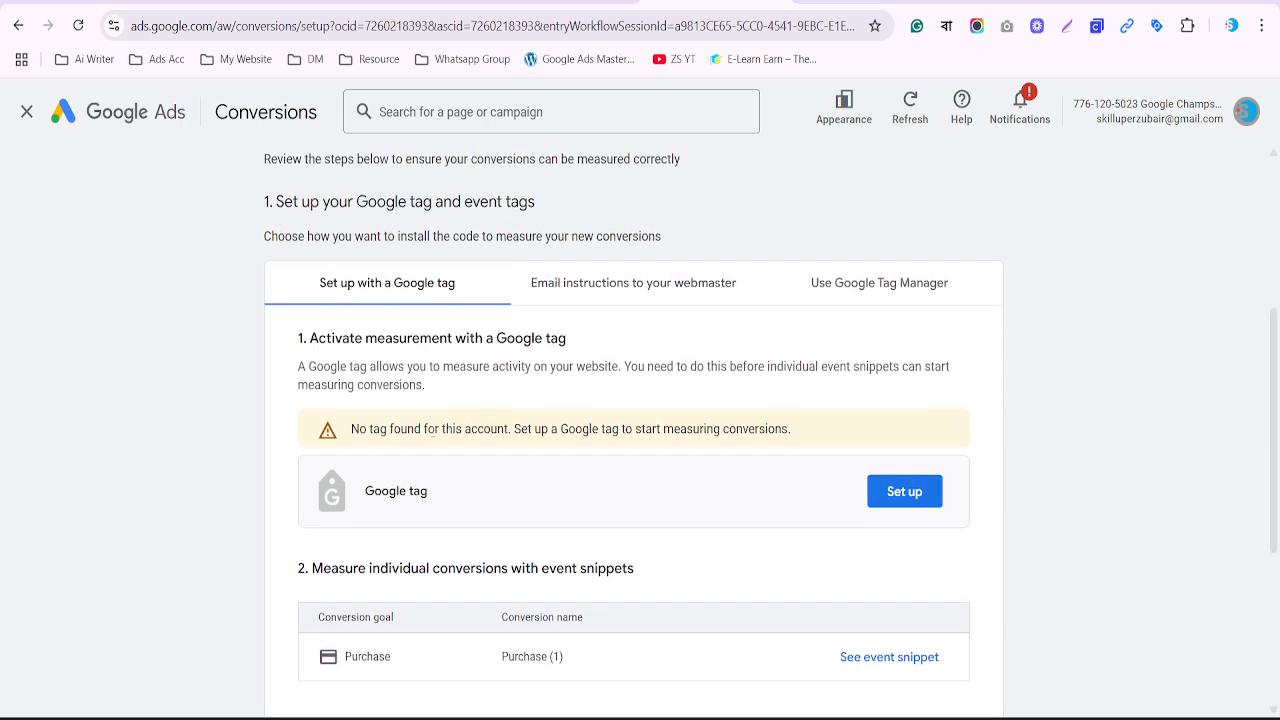
pyautogui.moveTo(301, 415)
pyautogui.mouseDown()
pyautogui.moveTo(516, 520)
pyautogui.moveTo(1126, 562)
pyautogui.mouseUp()
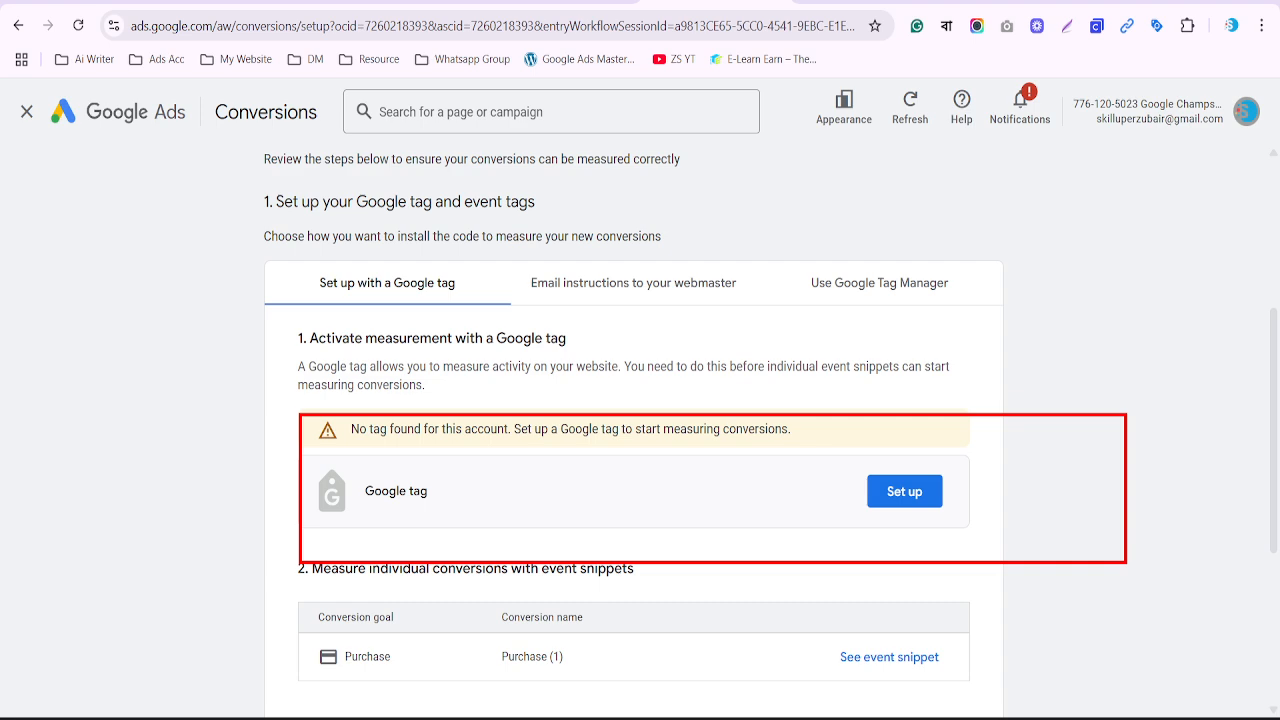
# Choose Install manually for the Google tag and select its gtag.js code, compared against the GTM snippet
pyautogui.click(911, 496)
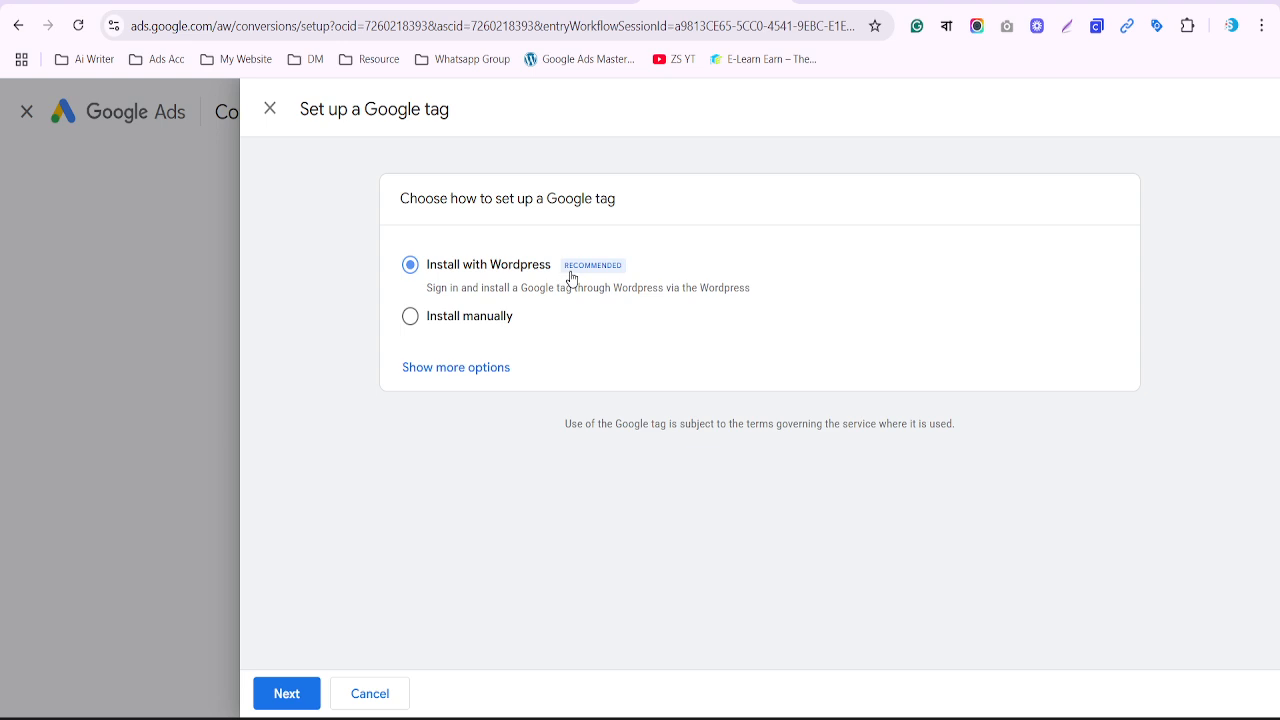
pyautogui.click(488, 320)
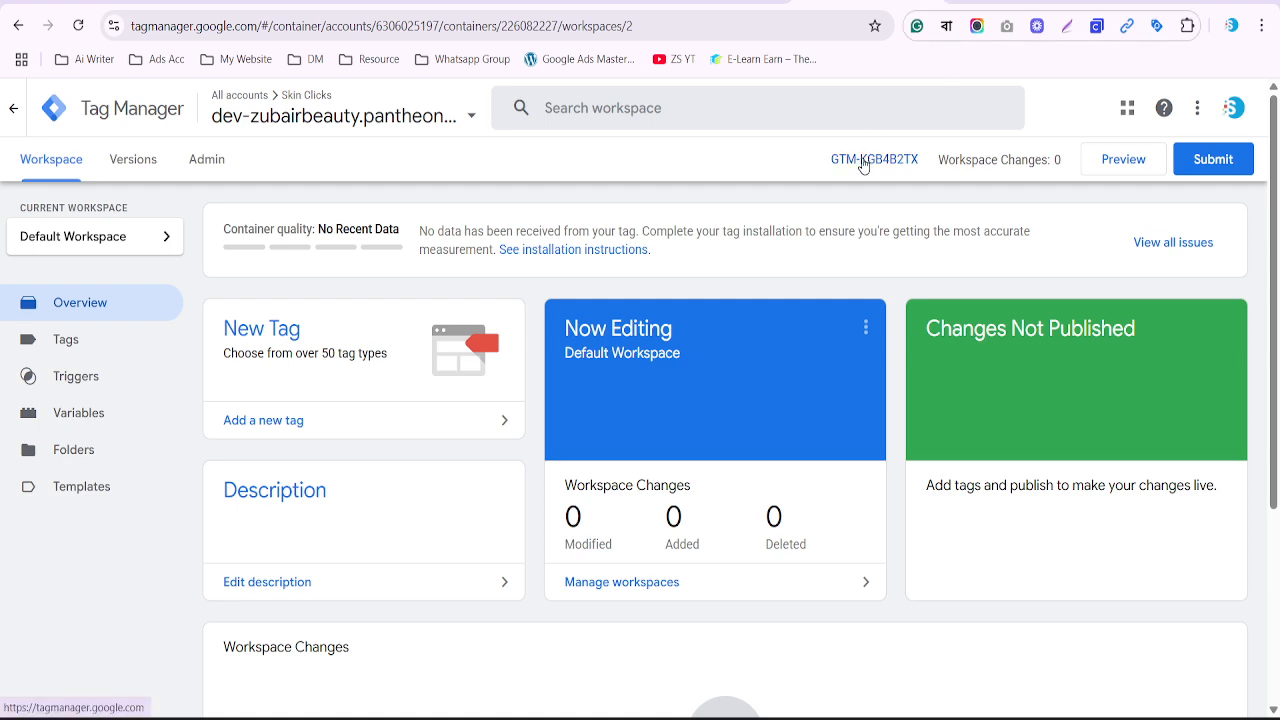
pyautogui.click(862, 158)
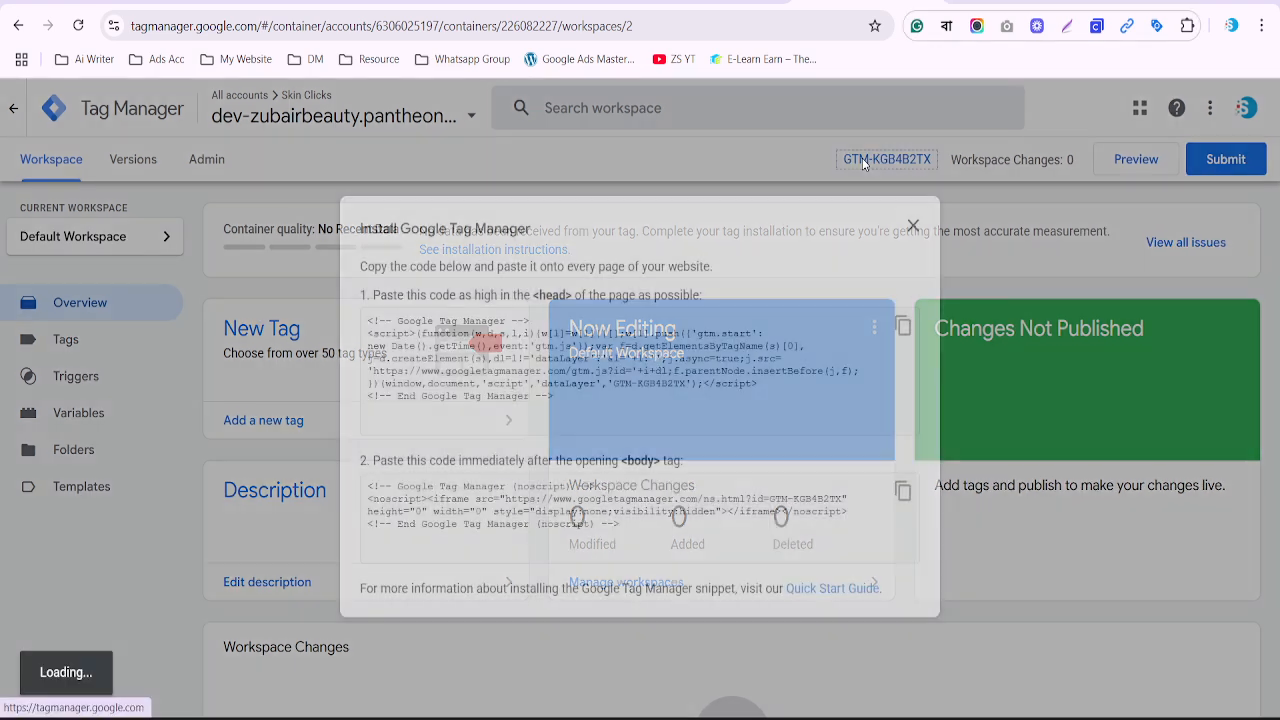
pyautogui.moveTo(368, 320); pyautogui.dragTo(656, 320)
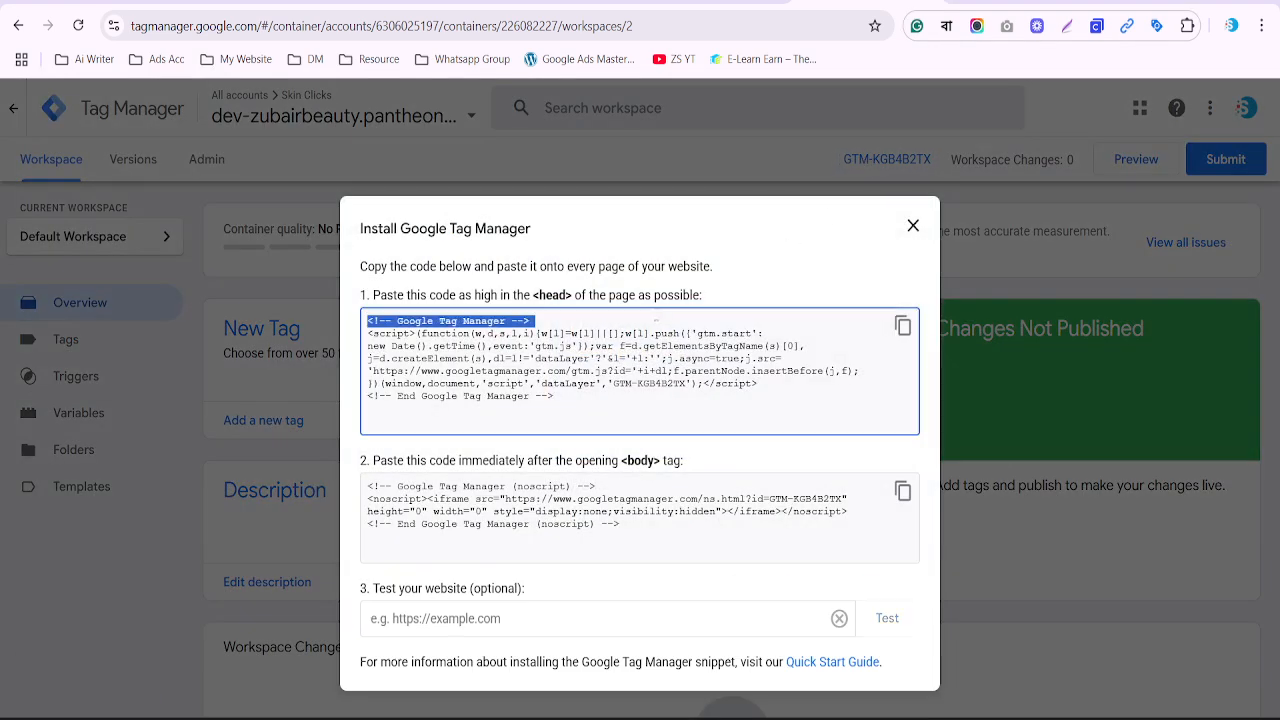
pyautogui.click(690, 4)
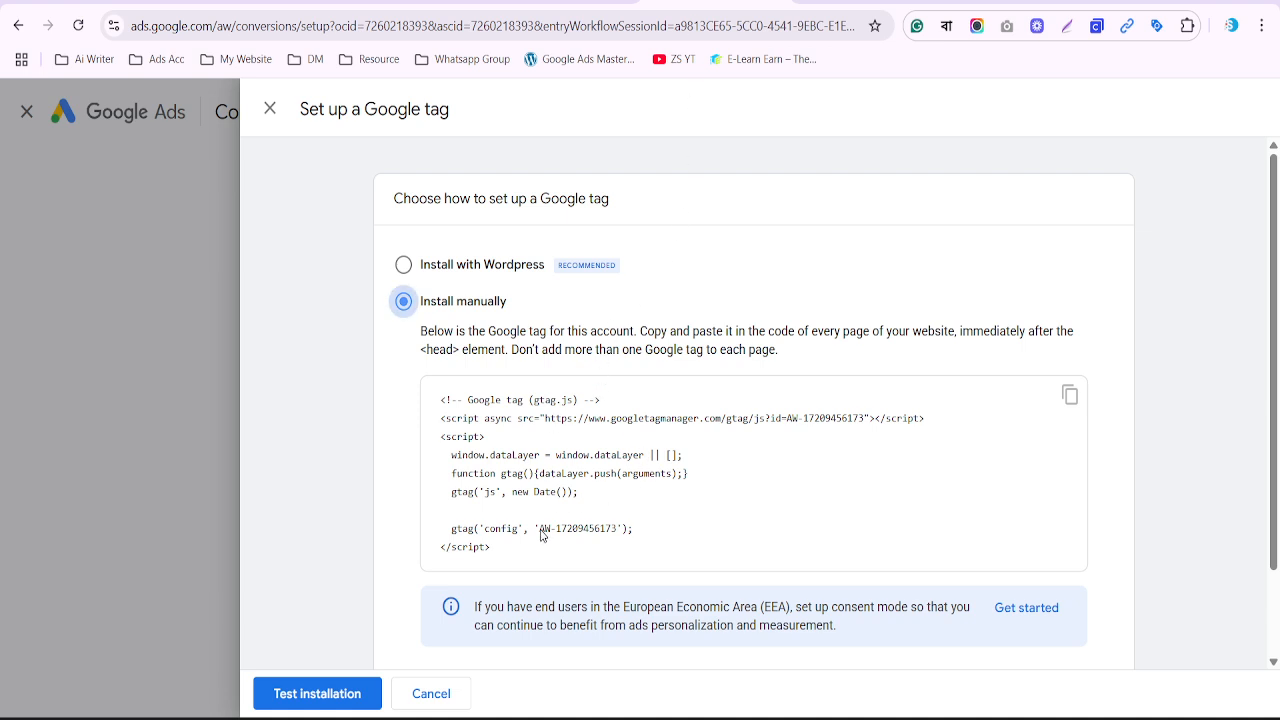
pyautogui.moveTo(541, 535); pyautogui.dragTo(458, 400)
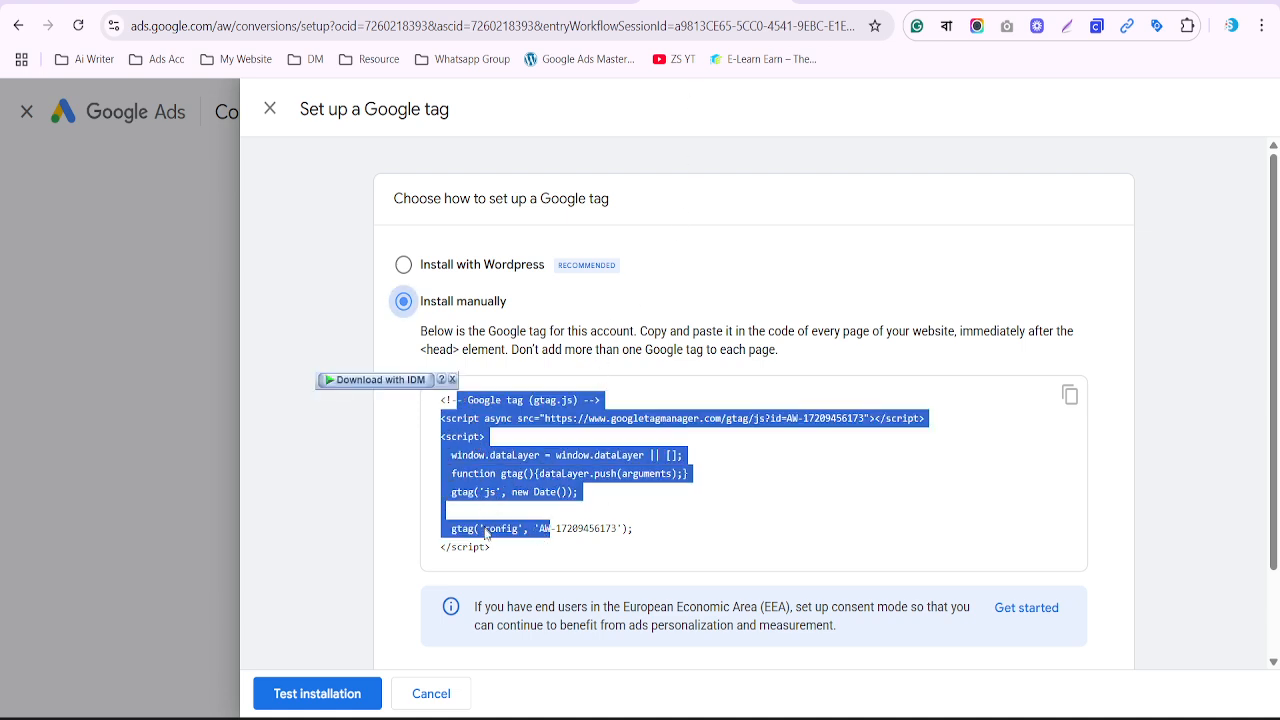
pyautogui.moveTo(495, 550); pyautogui.dragTo(426, 403)
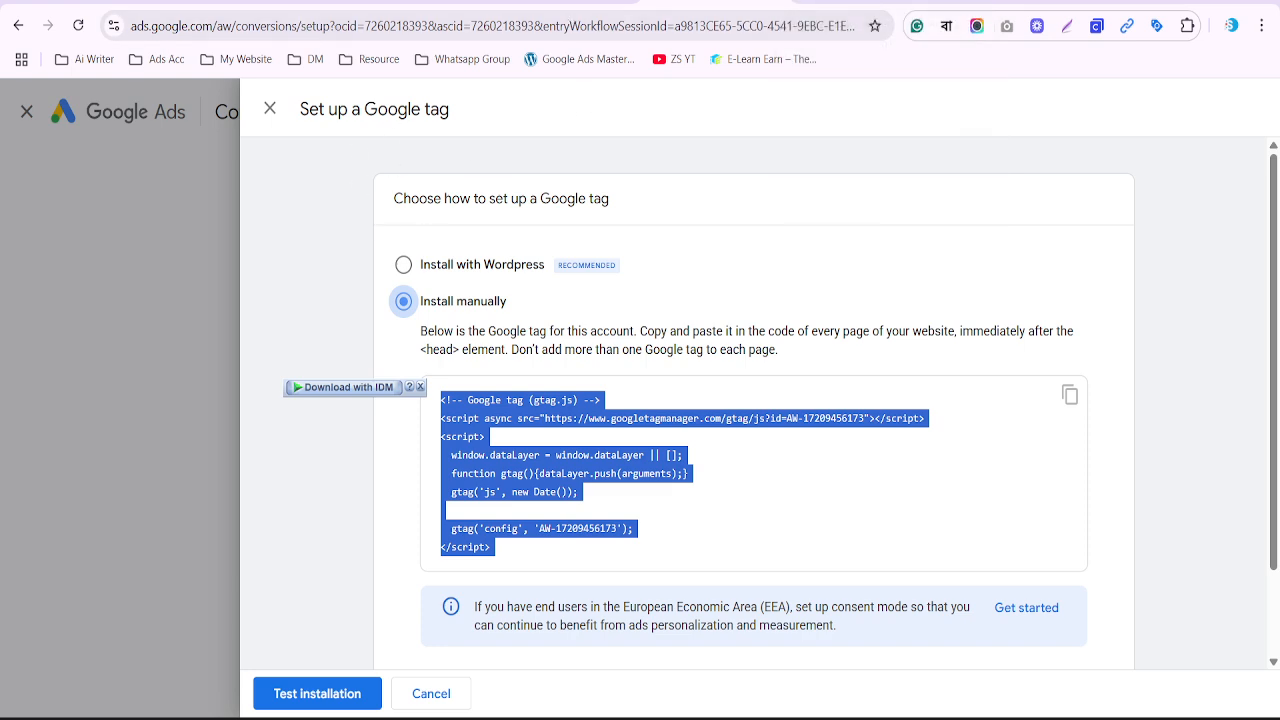
# Close the tag panel, finish setup, and find Purchase (1) listed as Primary and Inactive
pyautogui.click(269, 109)
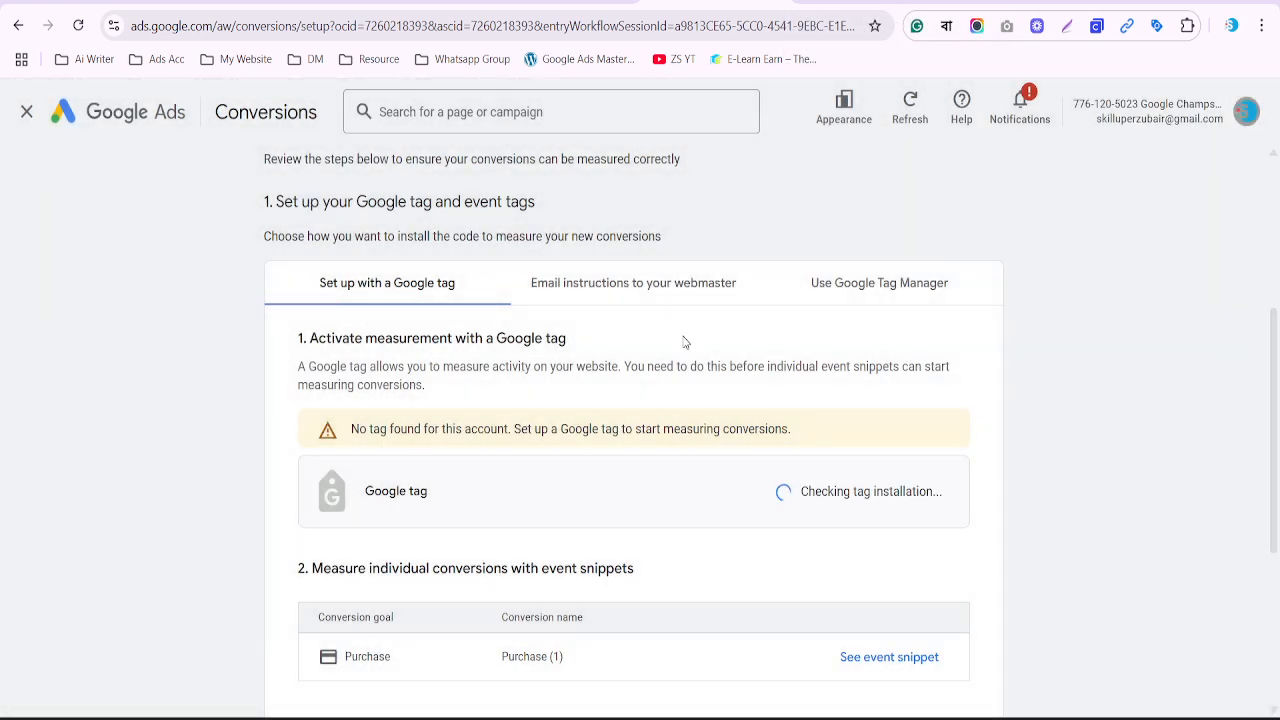
pyautogui.scroll(-2, 618, 428)
pyautogui.scroll(-2, 618, 428)
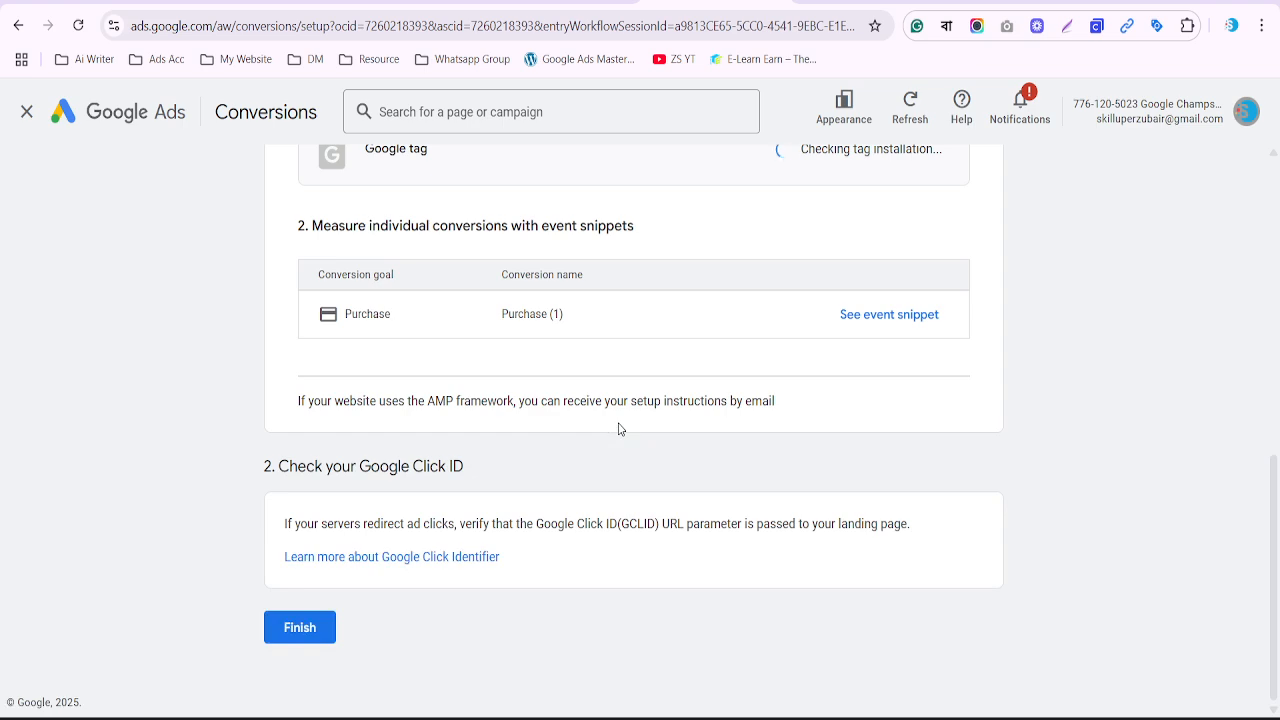
pyautogui.click(300, 628)
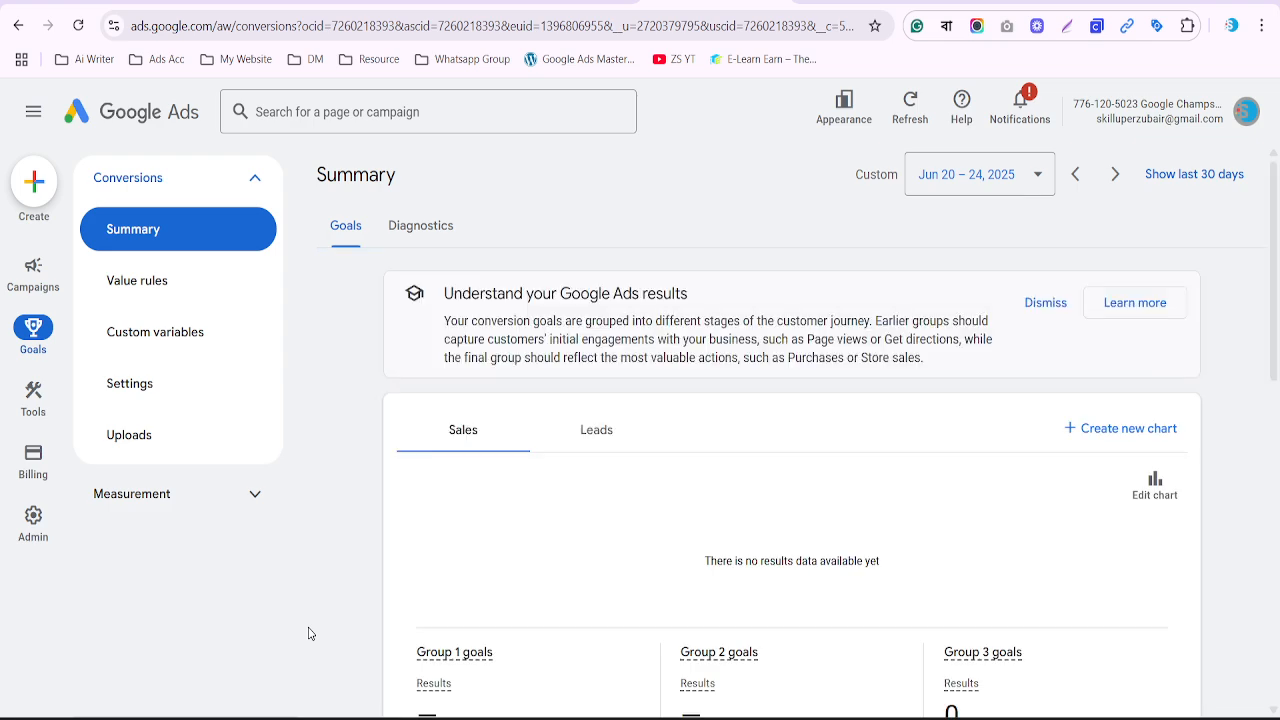
pyautogui.scroll(-9, 309, 633)
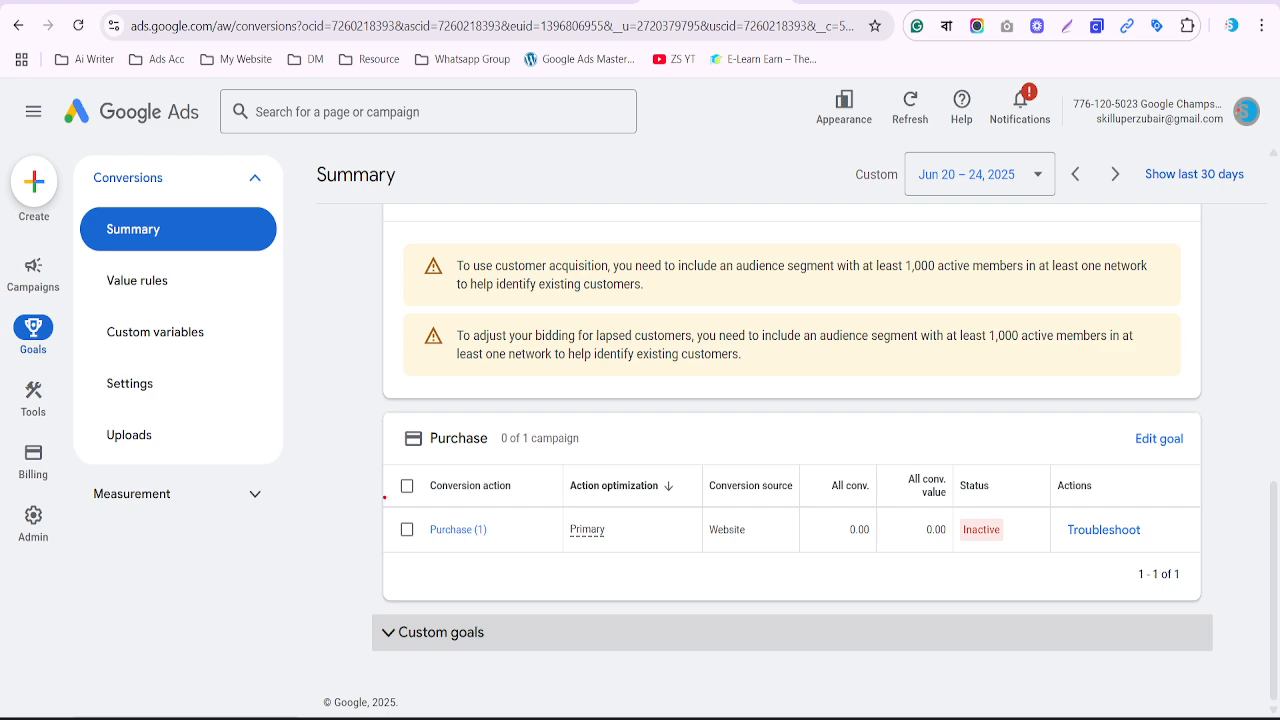
pyautogui.moveTo(951, 518); pyautogui.dragTo(1017, 559)
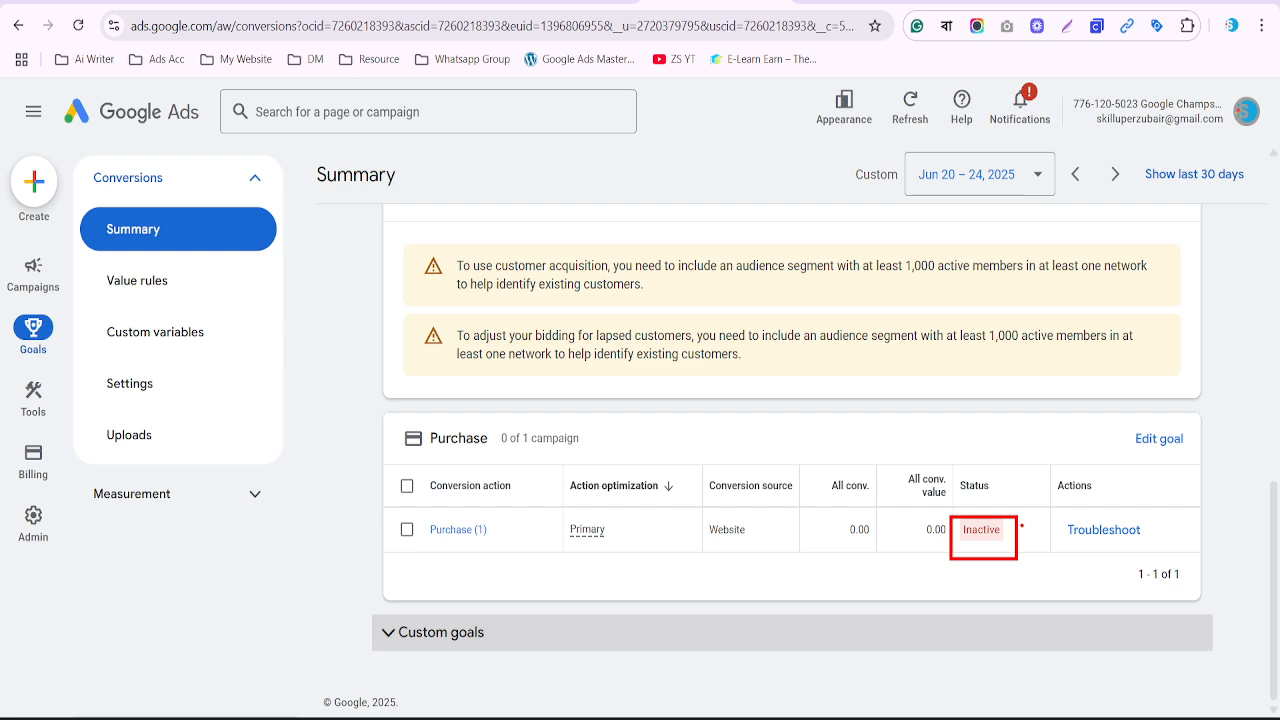
pyautogui.press('Escape')
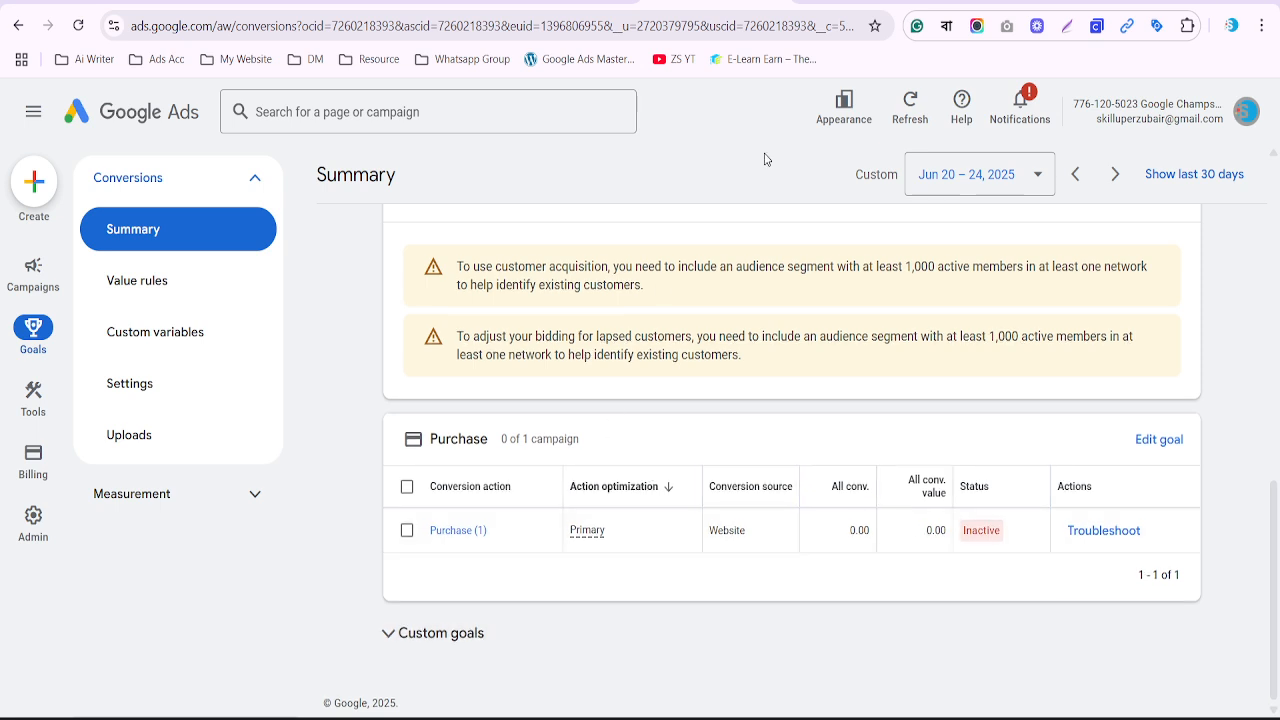
pyautogui.click(441, 537)
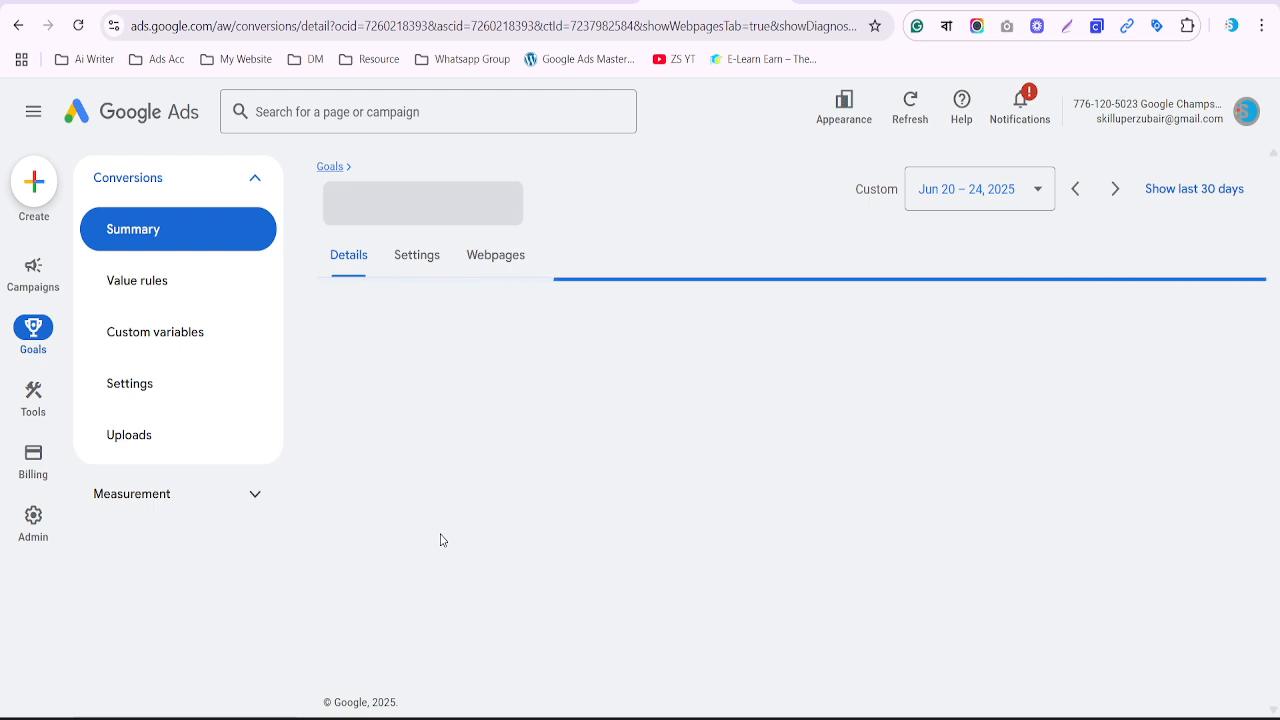
pyautogui.scroll(-1, 441, 540)
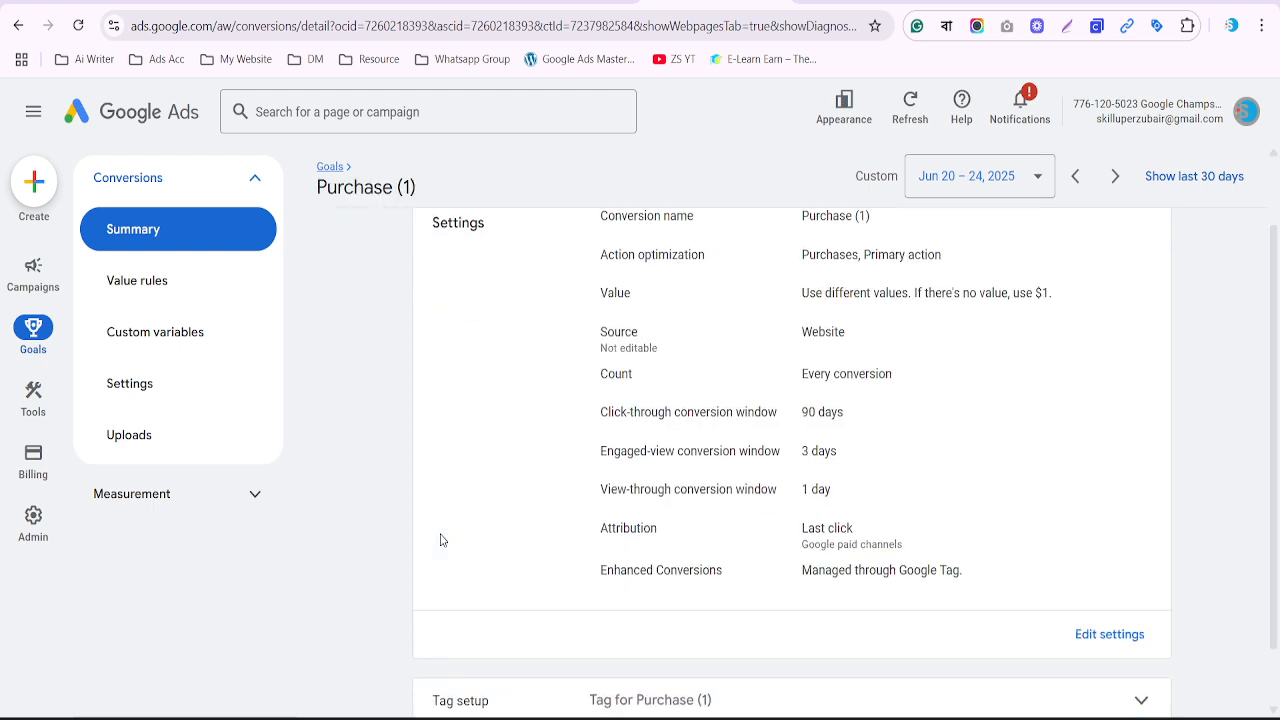
pyautogui.scroll(1, 441, 540)
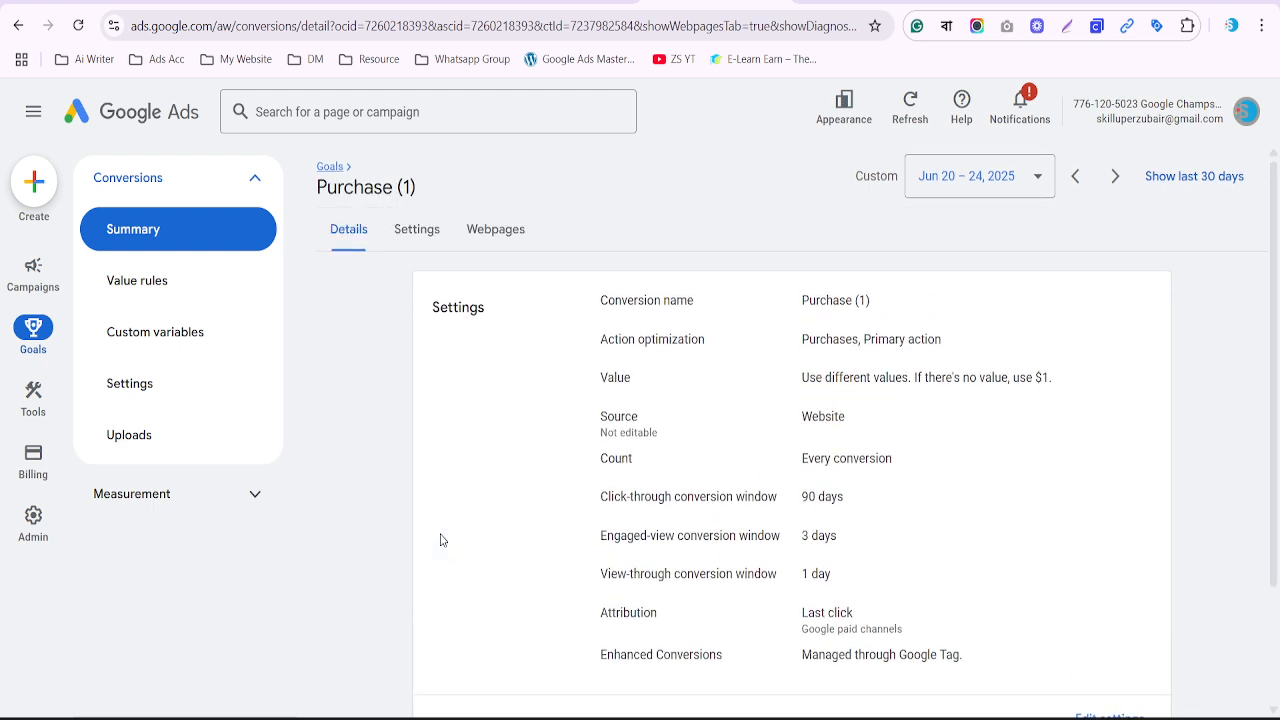
pyautogui.scroll(-1, 441, 540)
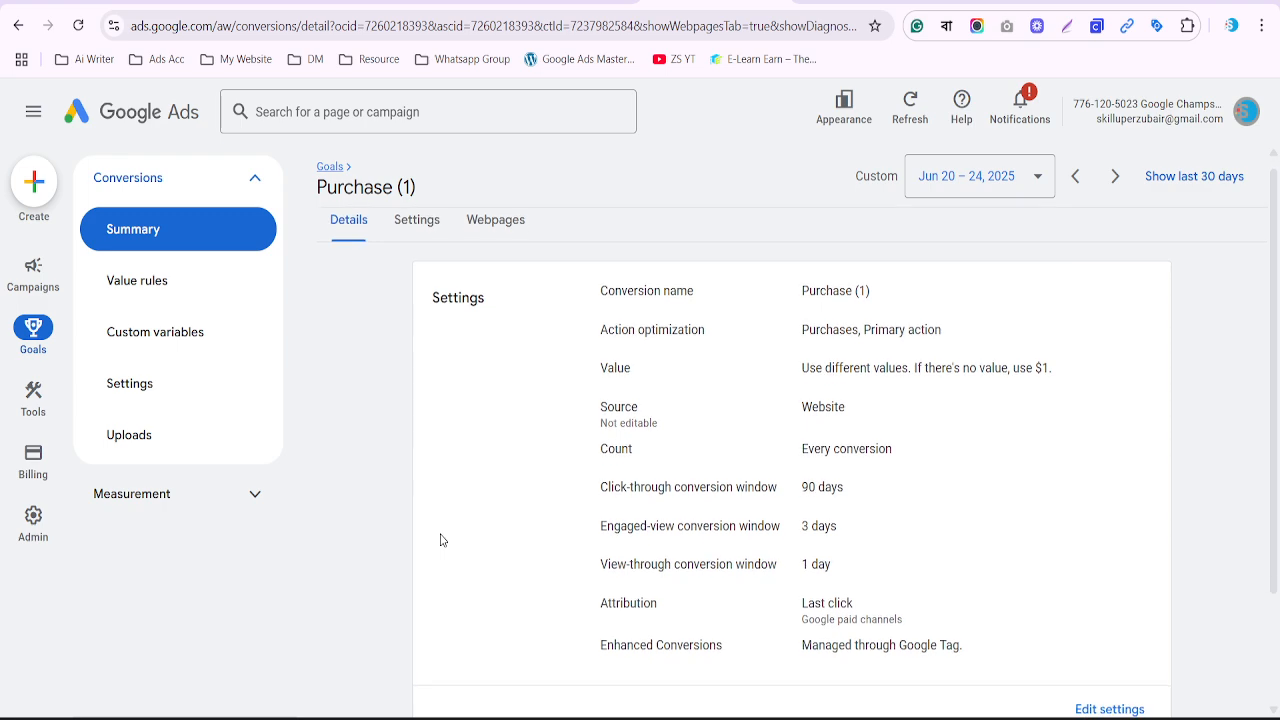
pyautogui.click(432, 219)
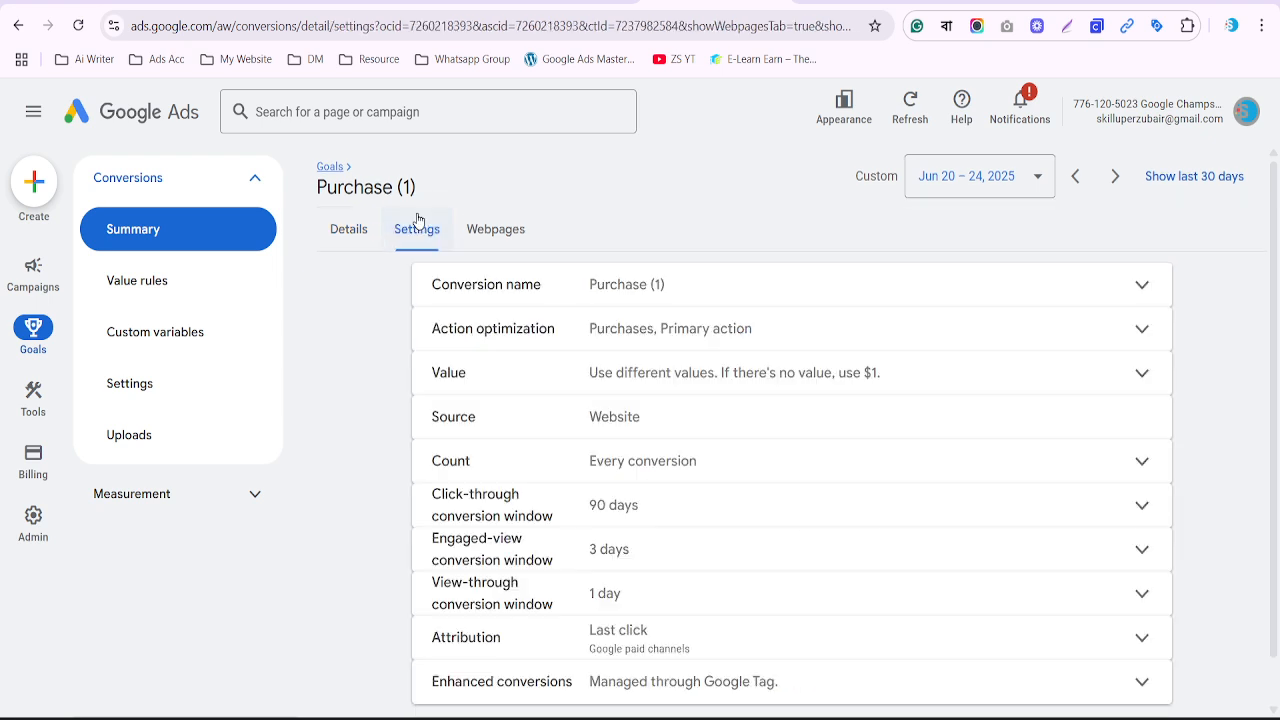
pyautogui.scroll(-1, 587, 372)
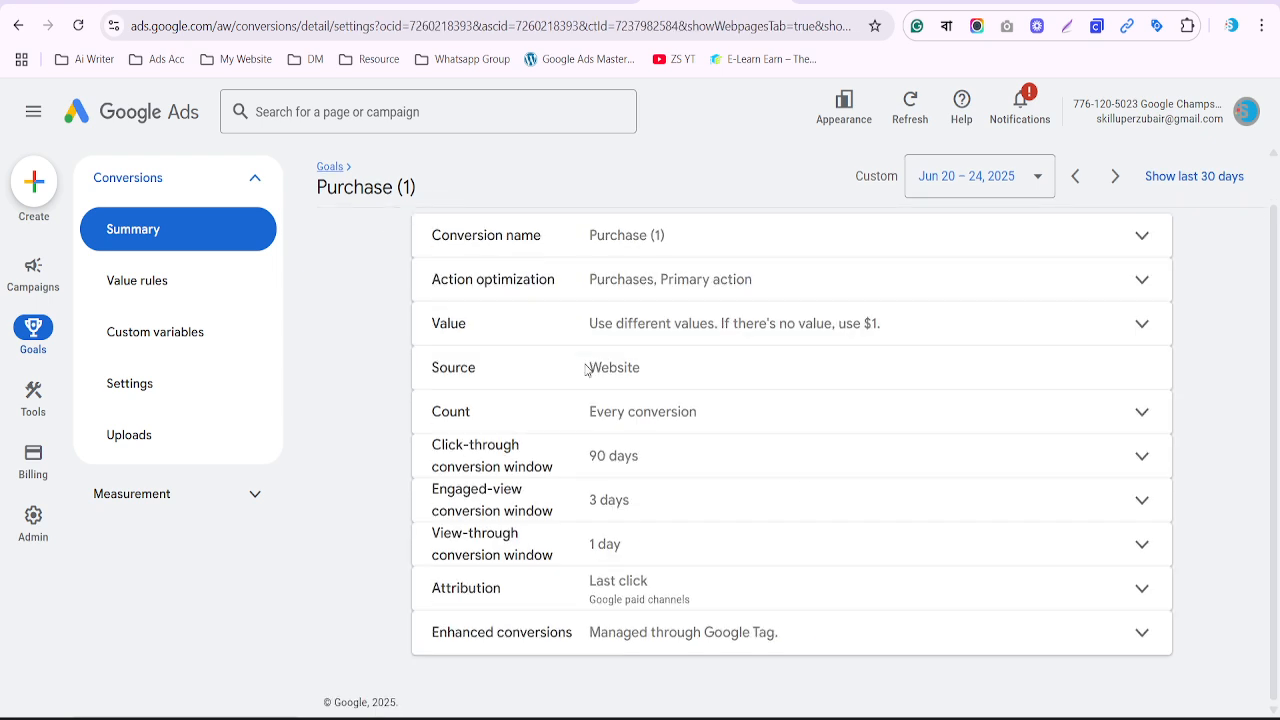
pyautogui.click(718, 645)
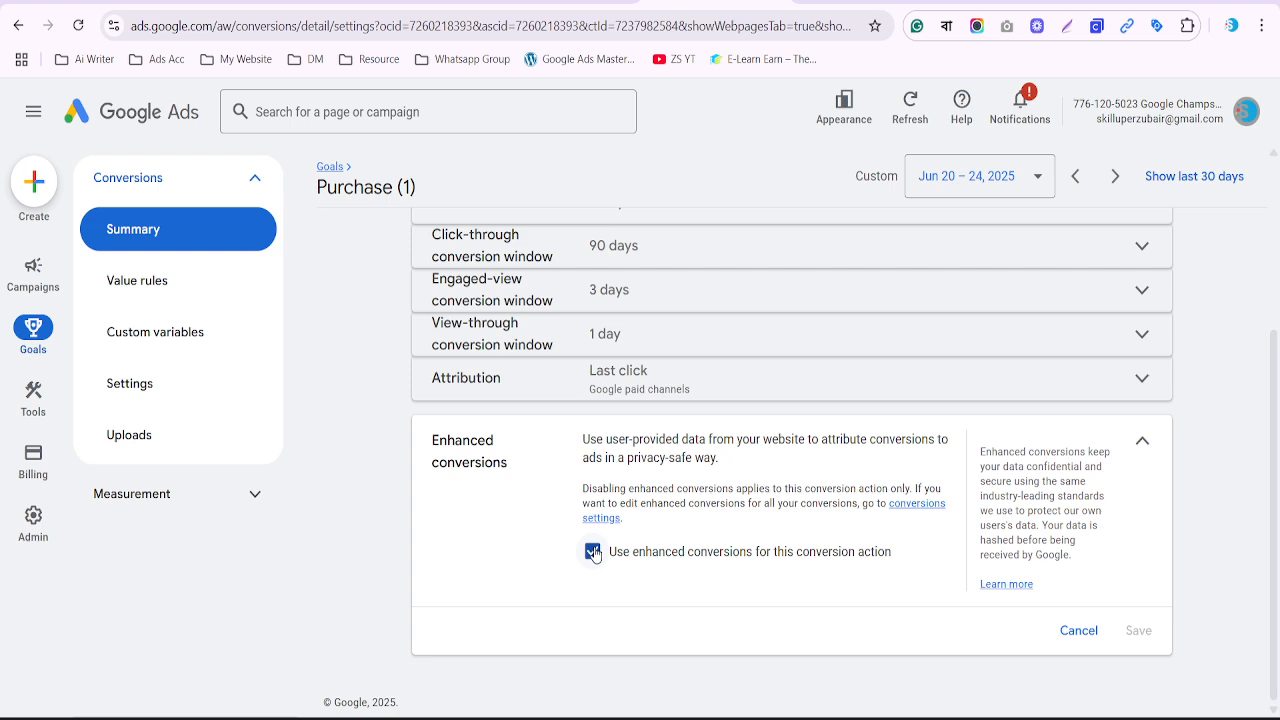
pyautogui.scroll(1, 593, 553)
pyautogui.scroll(2, 593, 550)
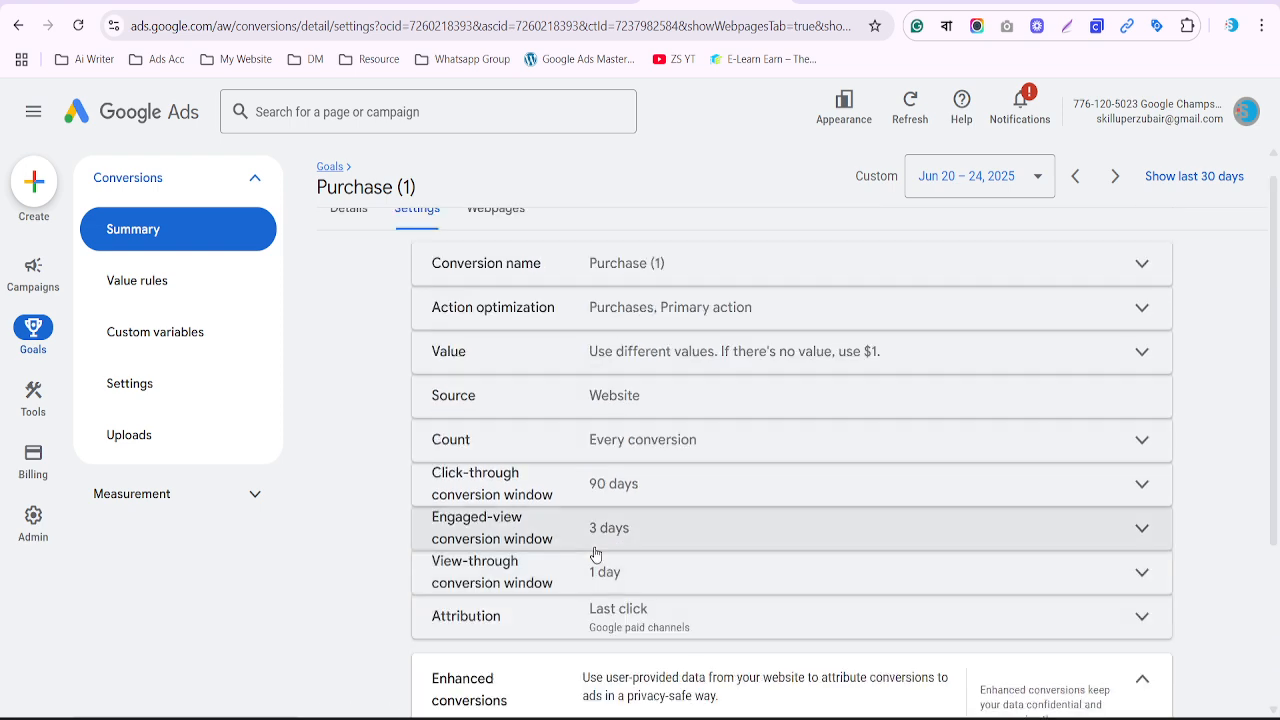
pyautogui.click(340, 232)
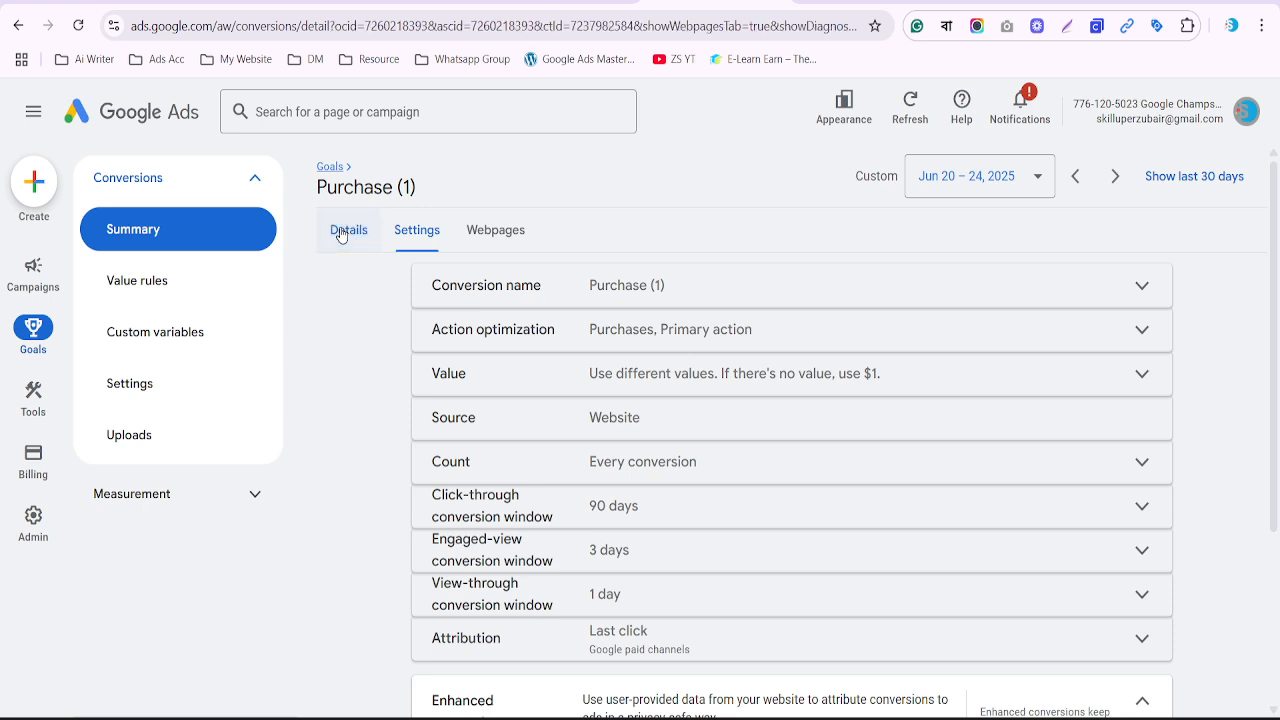
pyautogui.scroll(-2, 690, 425)
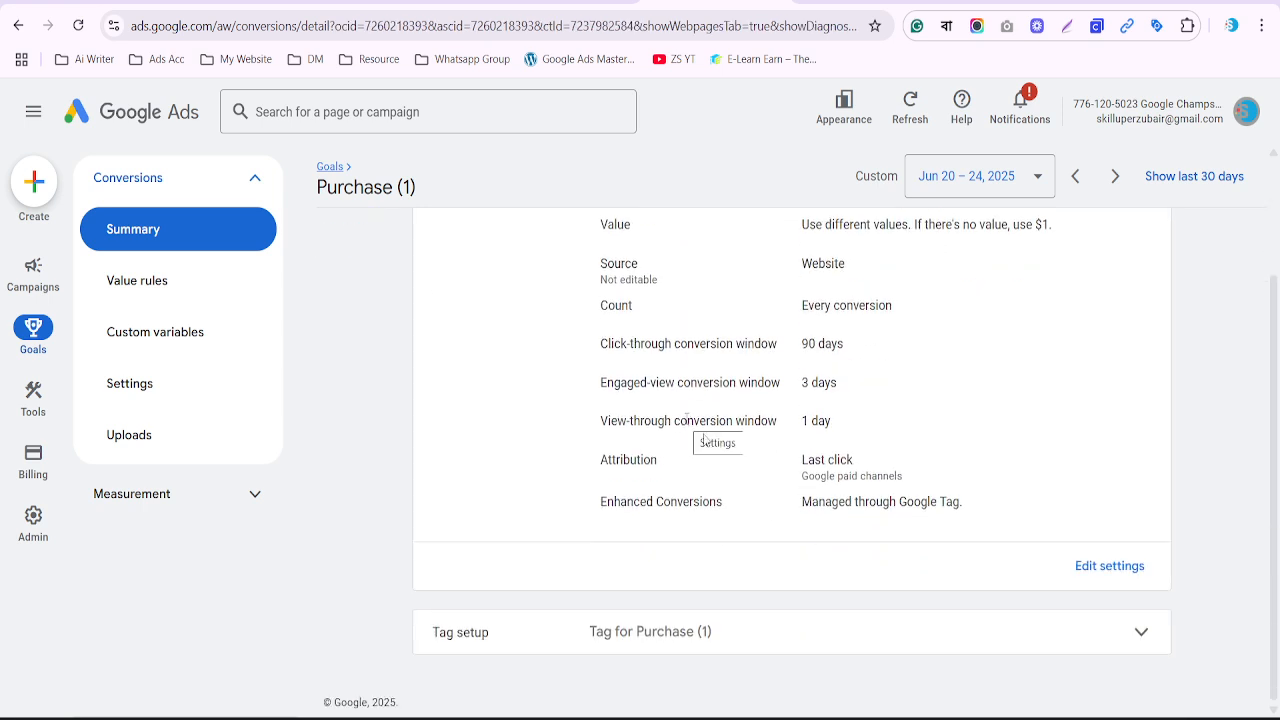
# Expand Purchase (1) Tag setup and view the 'Install the tag yourself' and 'Email the tag' instructions
pyautogui.click(660, 639)
pyautogui.scroll(-2, 662, 636)
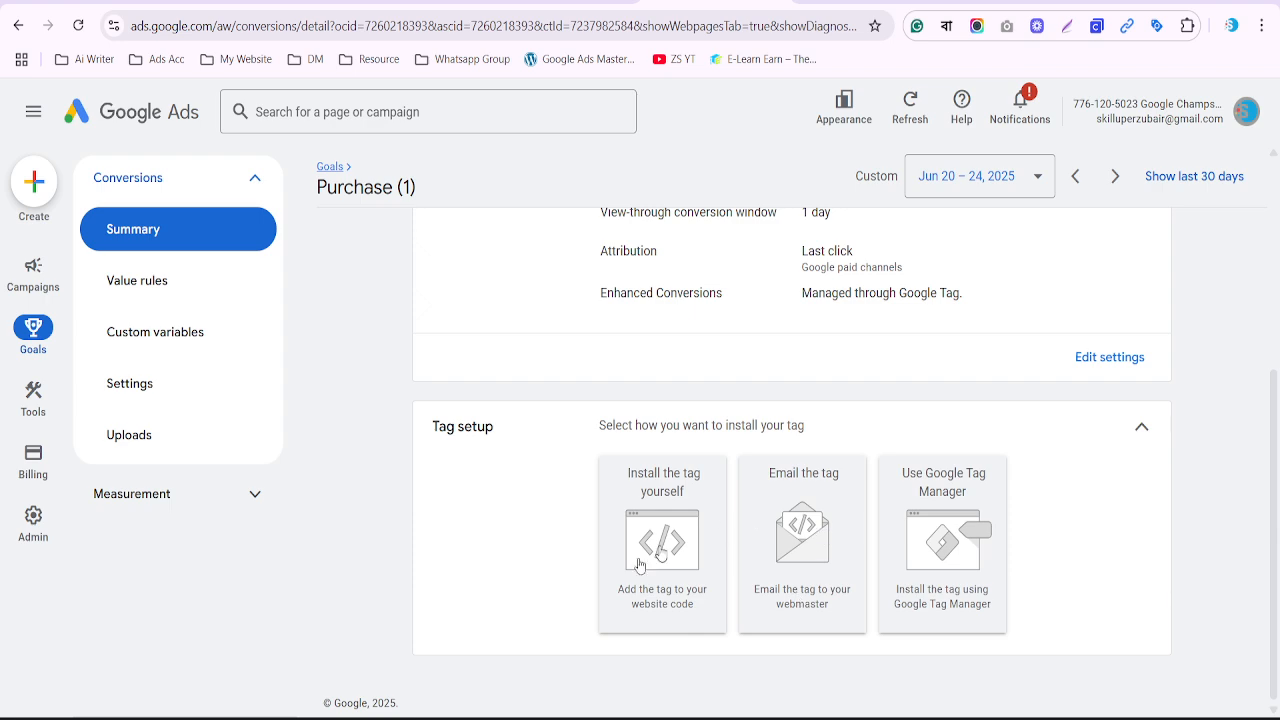
pyautogui.click(660, 560)
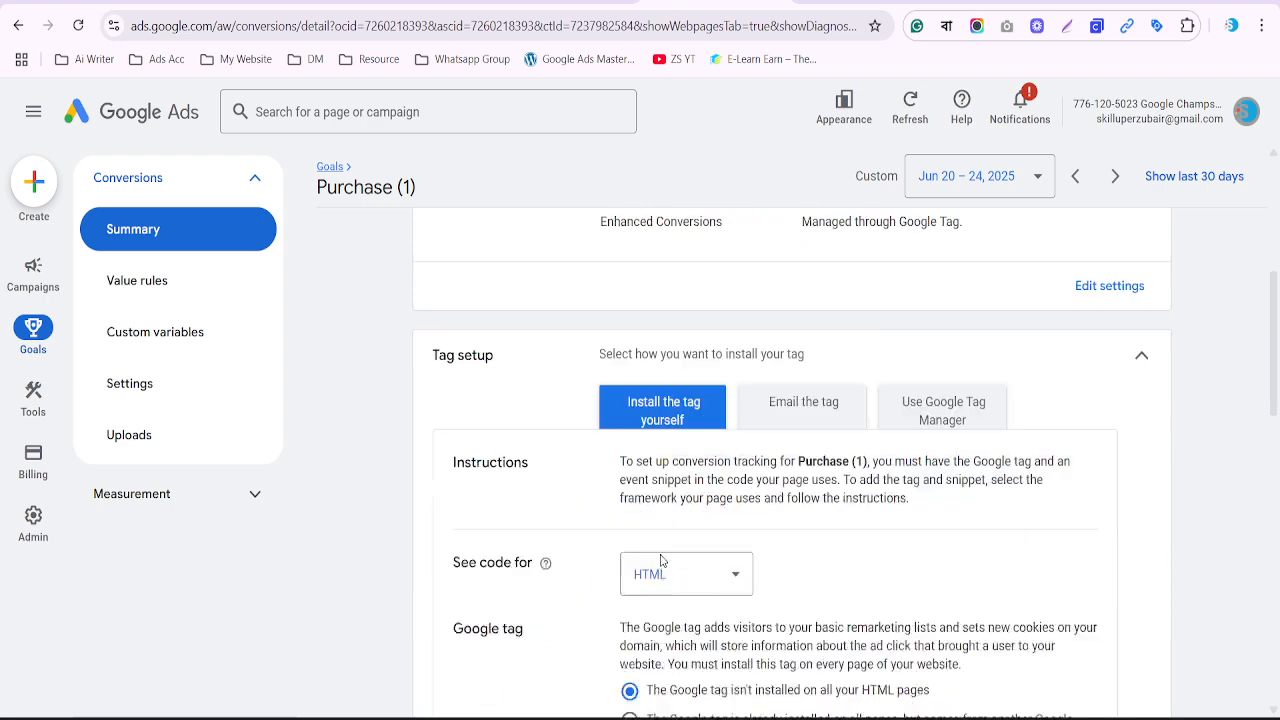
pyautogui.scroll(-2, 779, 693)
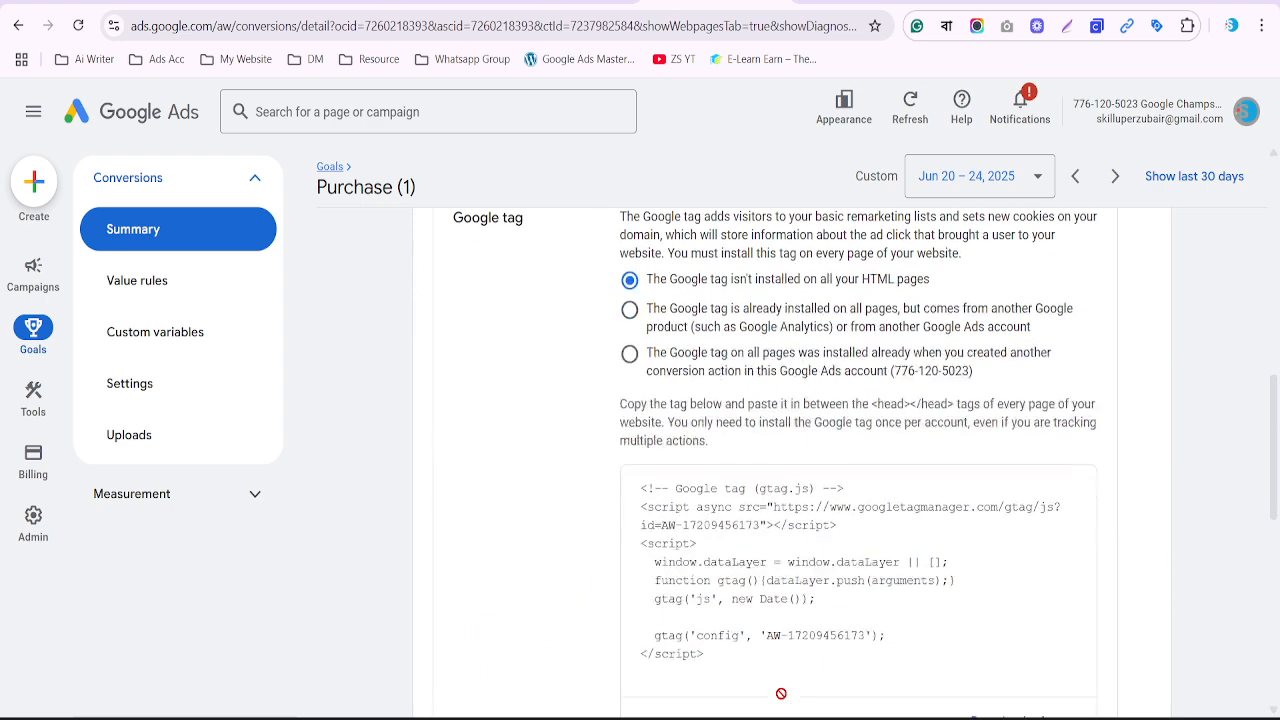
pyautogui.scroll(3, 755, 563)
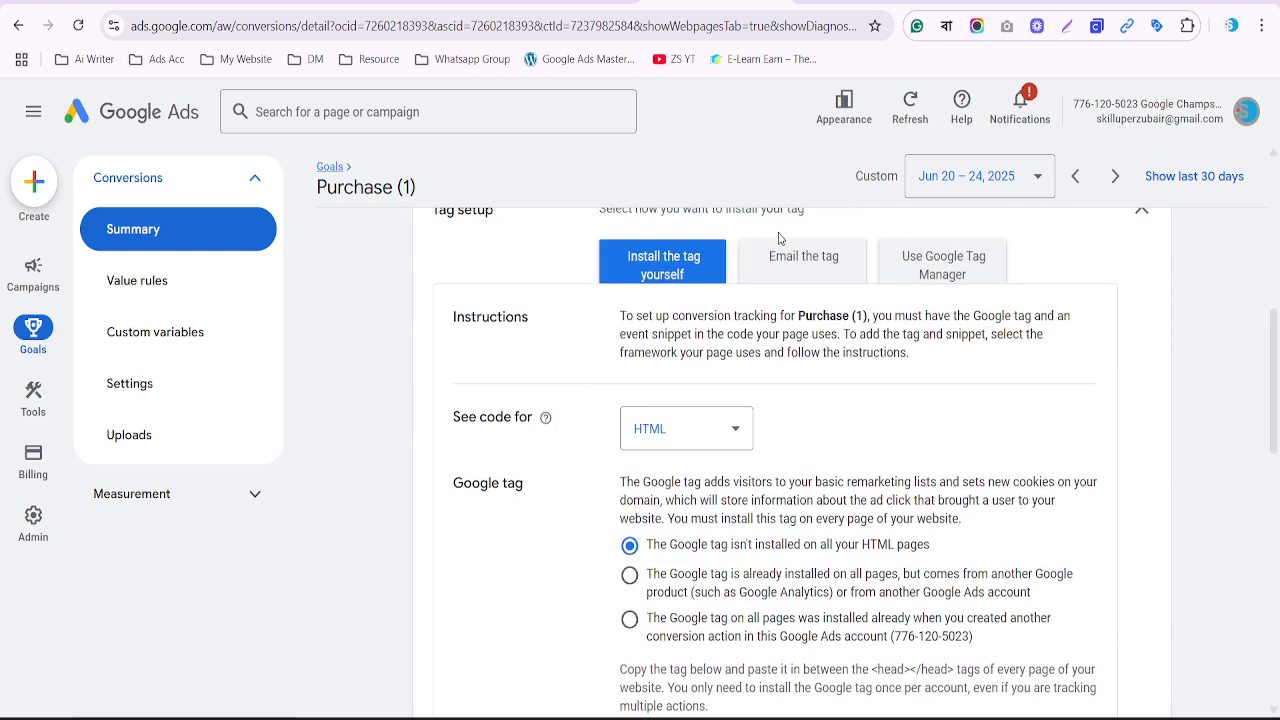
pyautogui.click(807, 260)
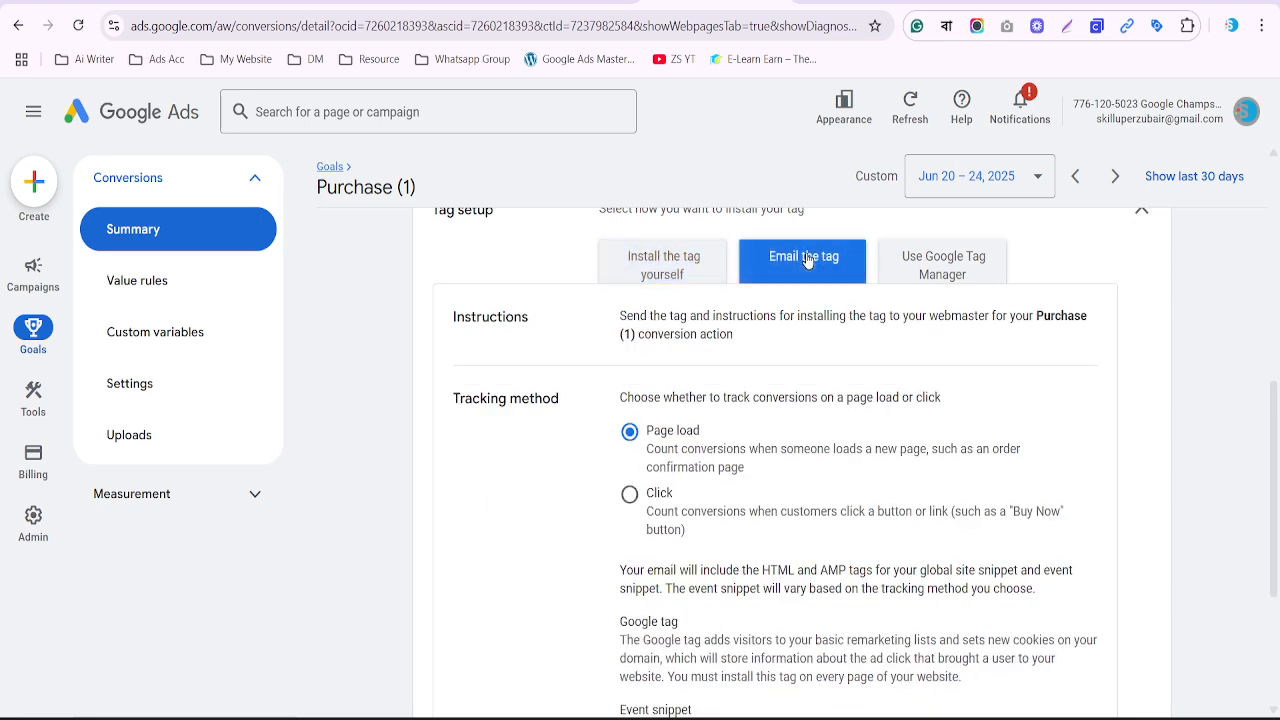
pyautogui.scroll(-2, 752, 446)
pyautogui.scroll(-1, 752, 443)
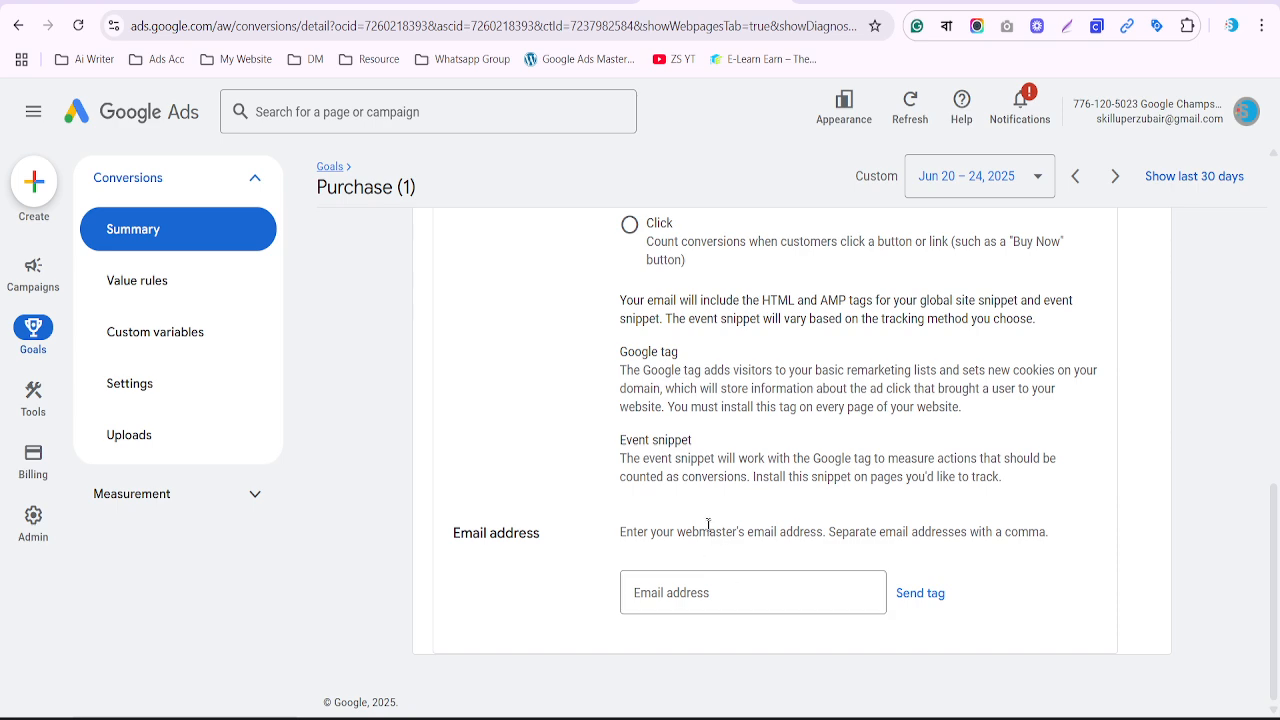
pyautogui.scroll(3, 701, 513)
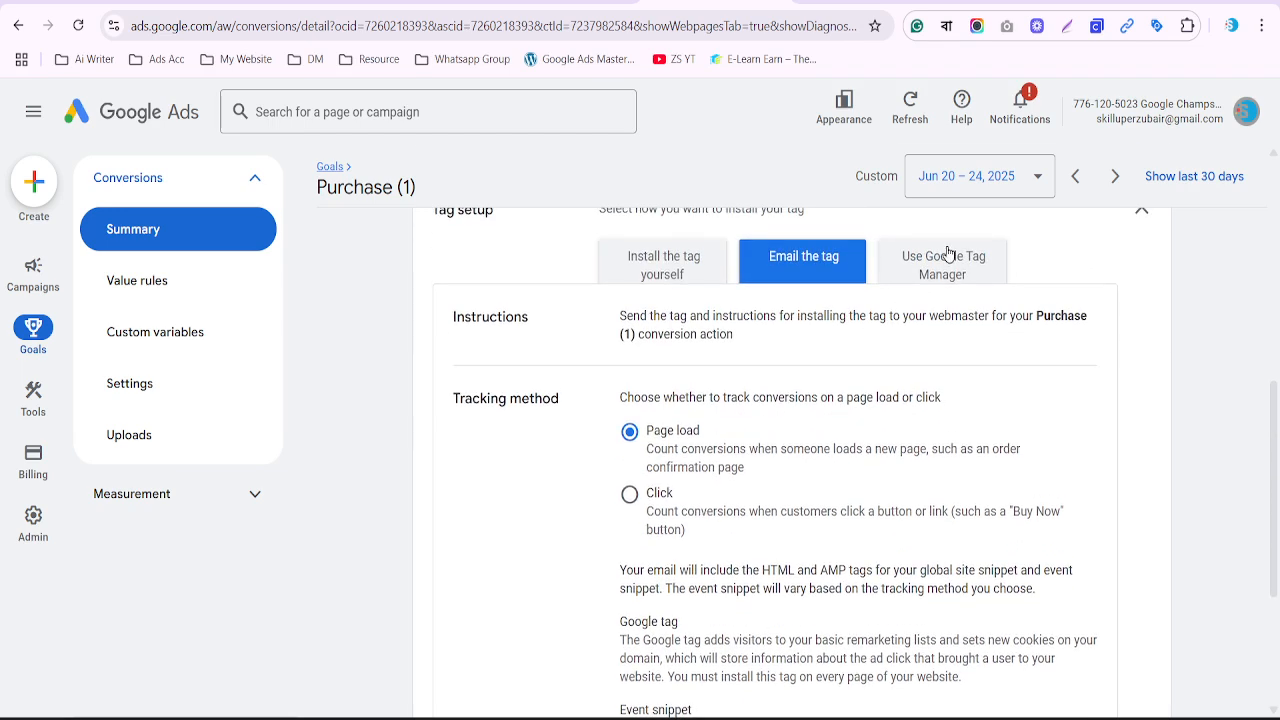
# Show the Use Google Tag Manager details, highlighting the Conversion ID and Conversion label
pyautogui.click(948, 258)
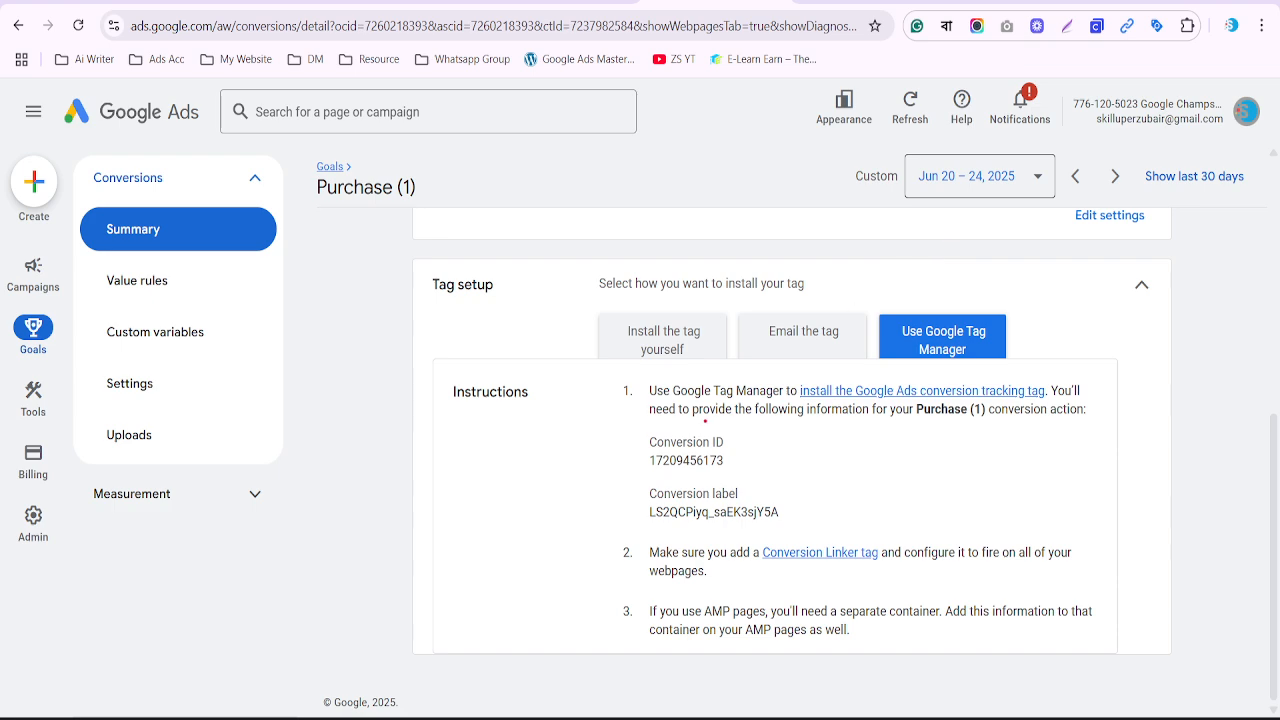
pyautogui.moveTo(631, 430); pyautogui.dragTo(740, 457)
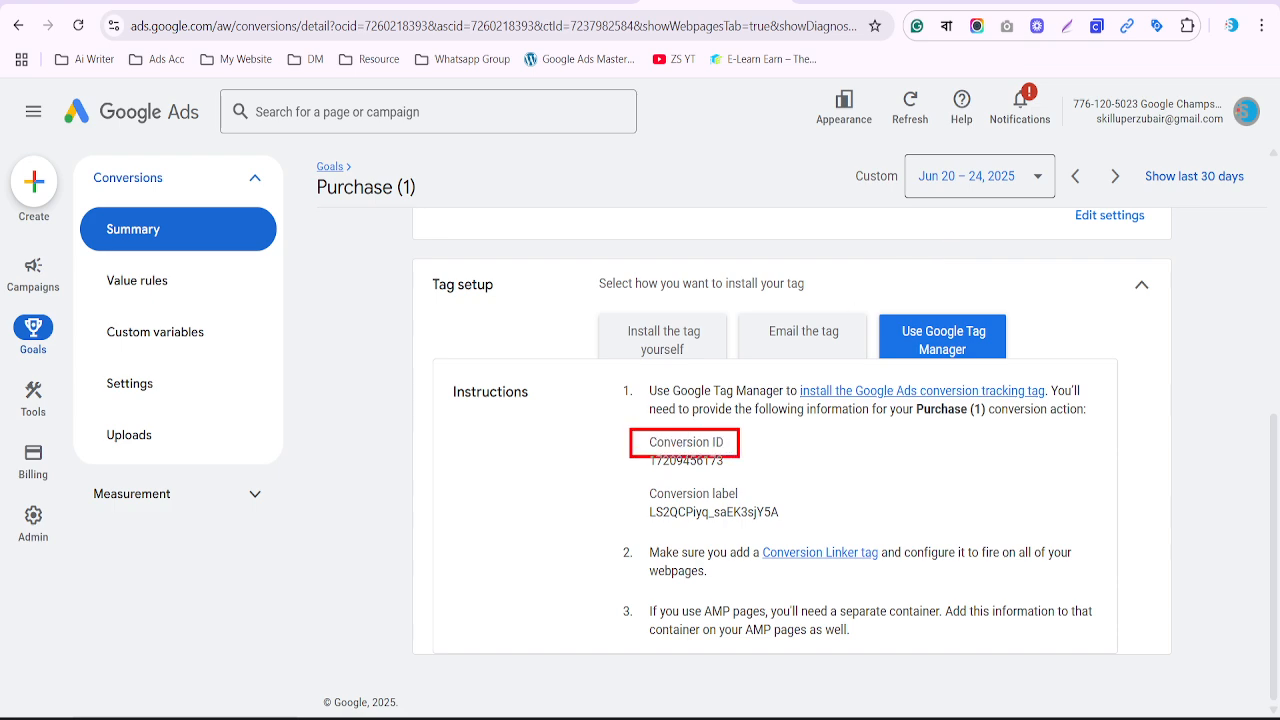
pyautogui.moveTo(638, 483)
pyautogui.mouseDown()
pyautogui.moveTo(704, 506)
pyautogui.moveTo(767, 505)
pyautogui.mouseUp()
pyautogui.press('Escape')
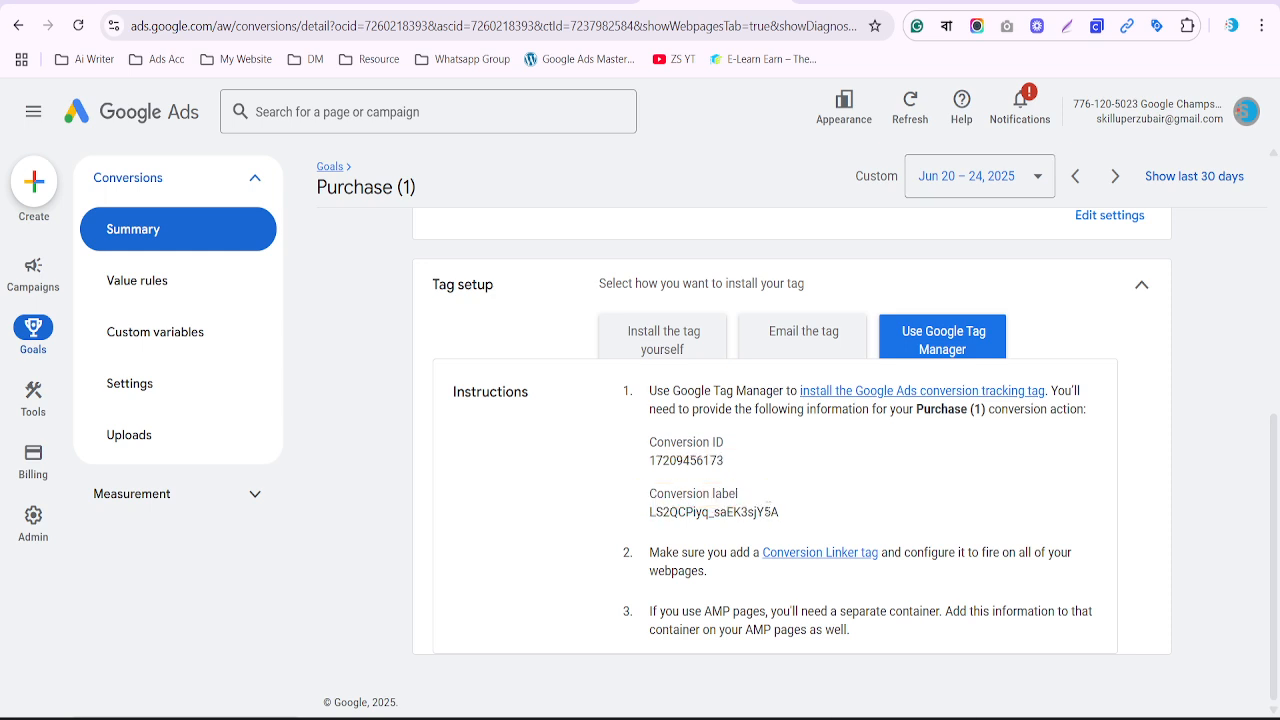
# Paste the Conversion ID on a new line at the end of the Notepad notes
pyautogui.moveTo(724, 463); pyautogui.dragTo(650, 443)
pyautogui.hotkey('ctrl', 'c')
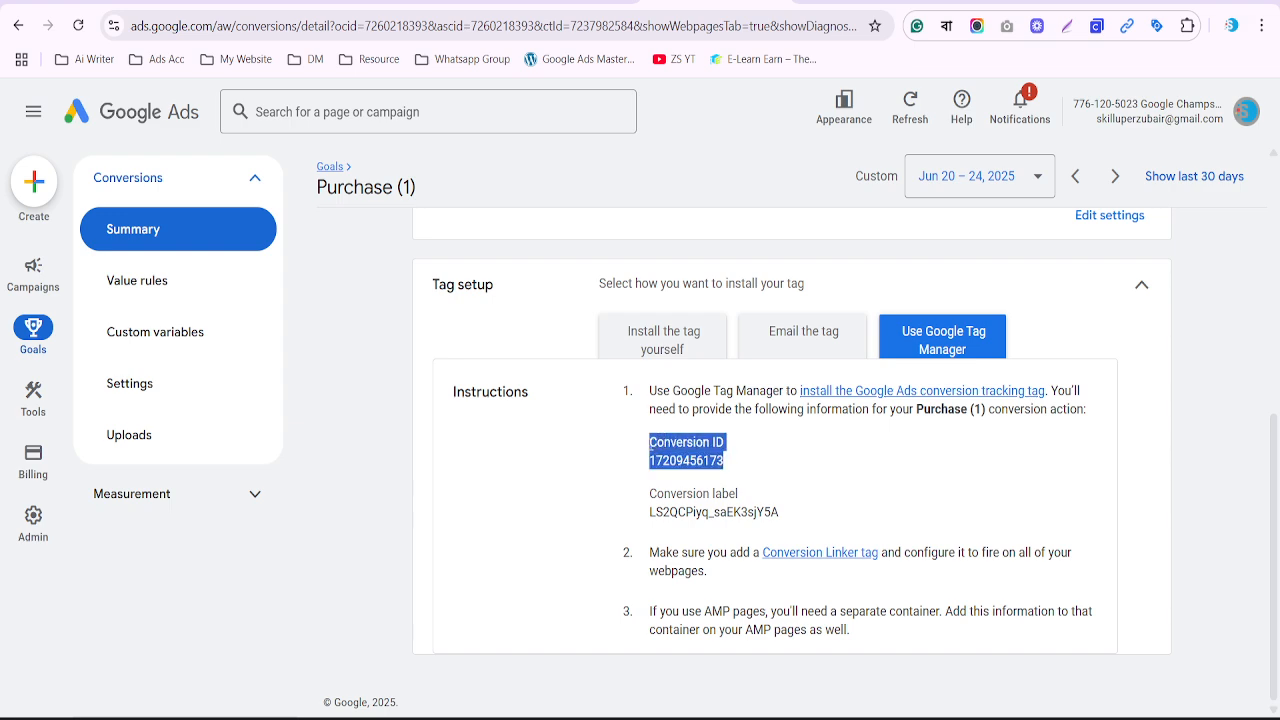
pyautogui.click(826, 718)
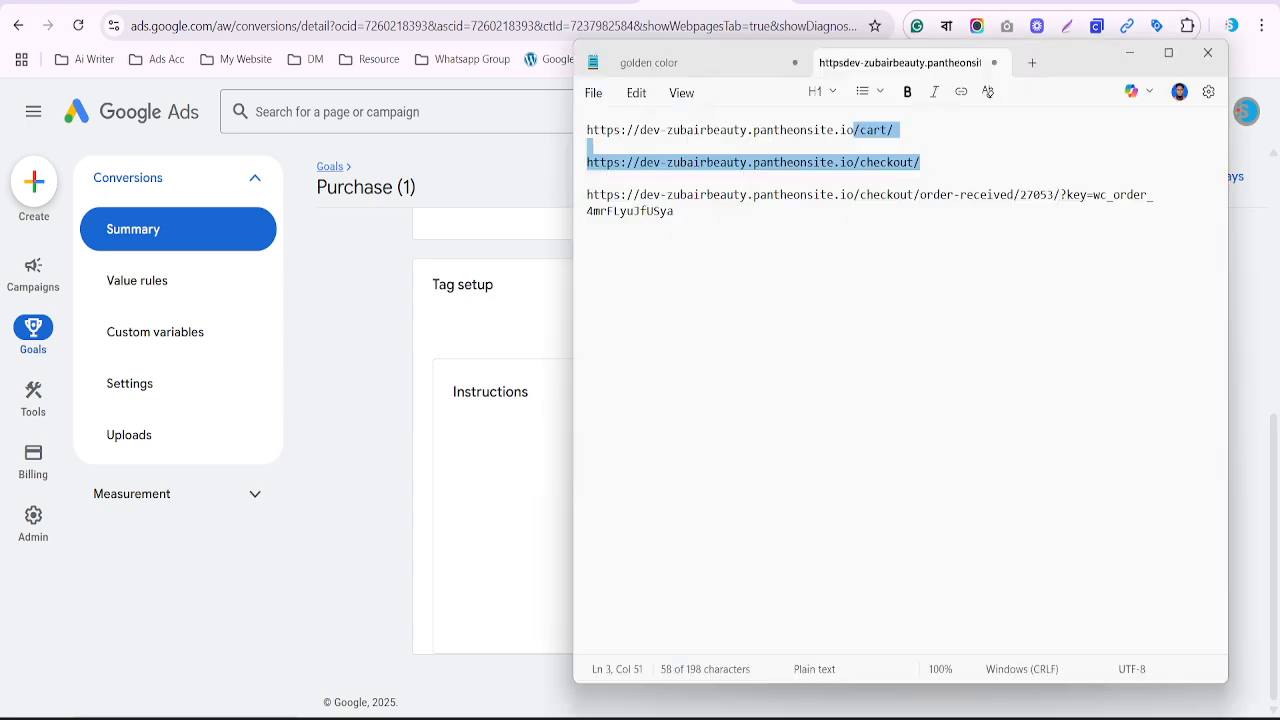
pyautogui.hotkey('ctrl', 'End')
pyautogui.press('Return')
pyautogui.press('Return')
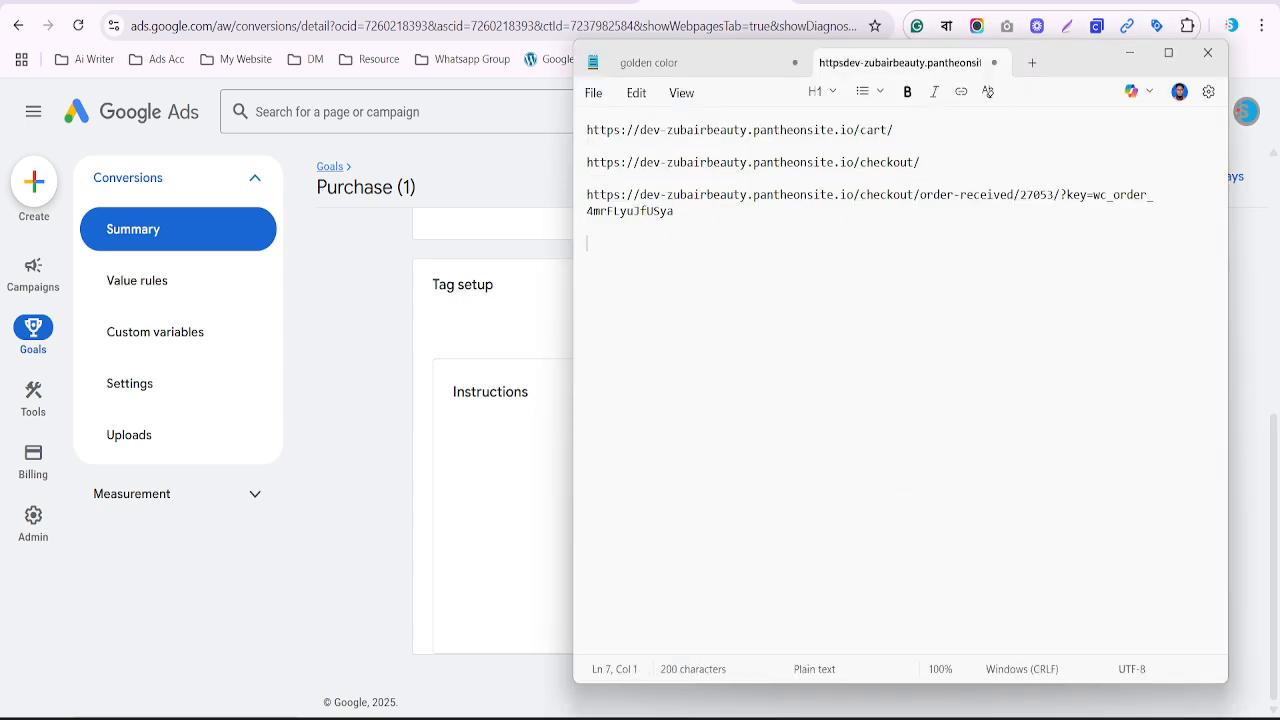
pyautogui.hotkey('ctrl', 'v')
pyautogui.click(397, 300)
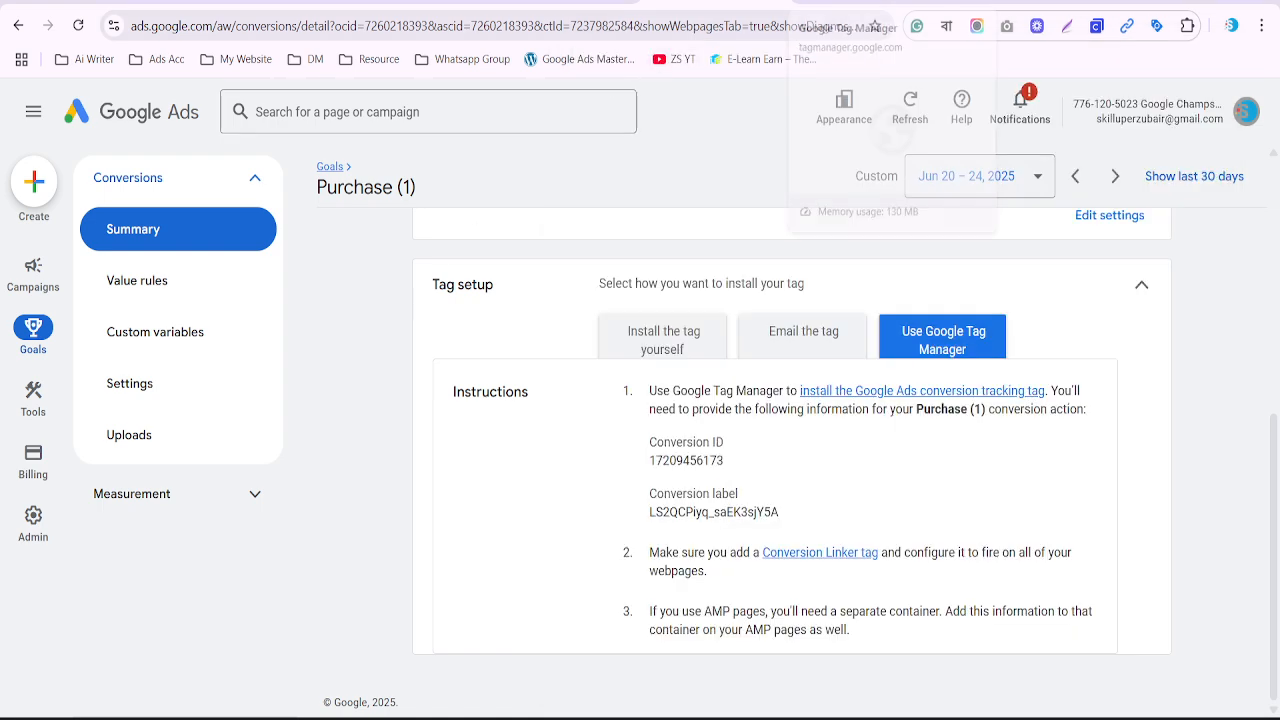
# In Tag Manager, start a new tag of type Google Ads > Google Tag, then return to the Ads conversion instructions
pyautogui.click(850, 2)
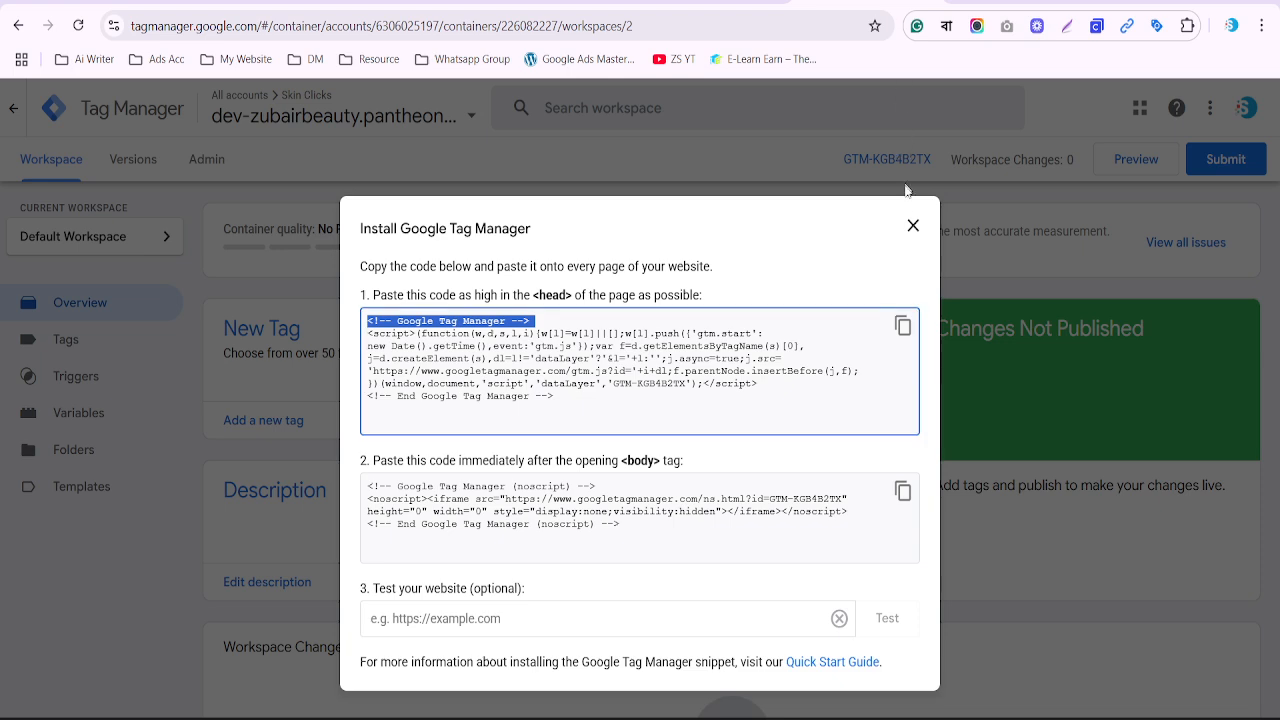
pyautogui.click(912, 226)
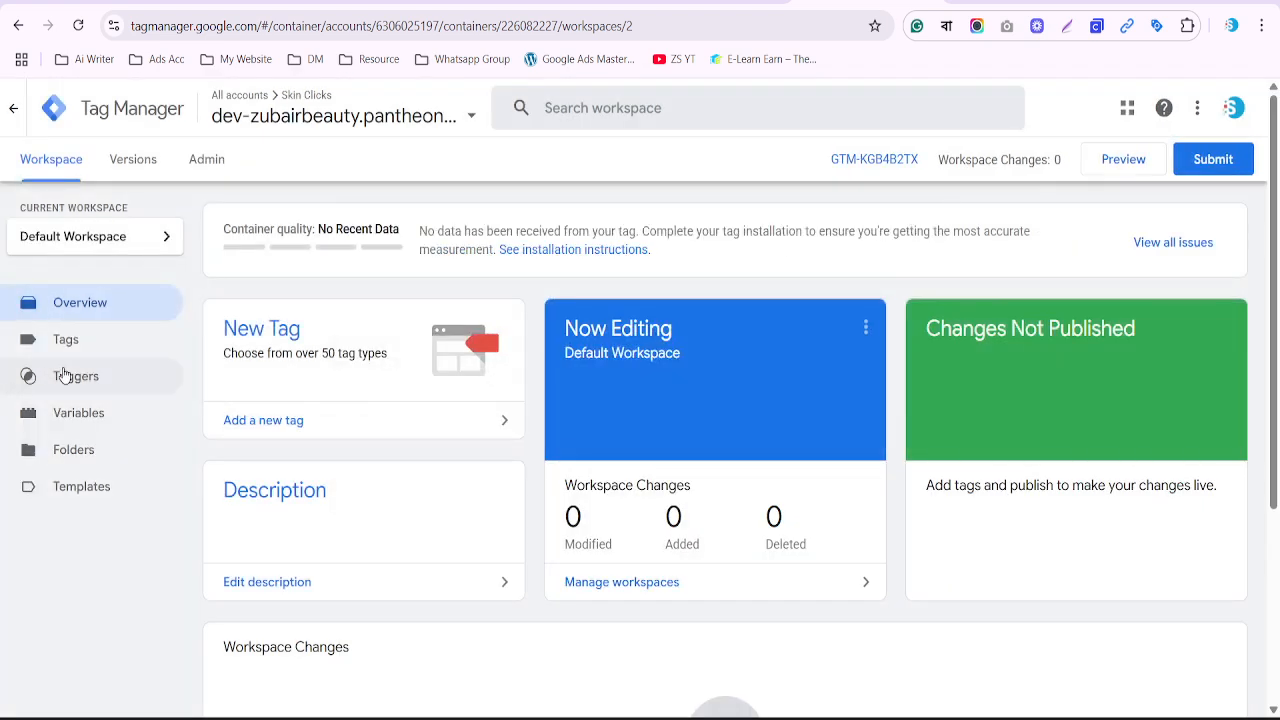
pyautogui.click(88, 345)
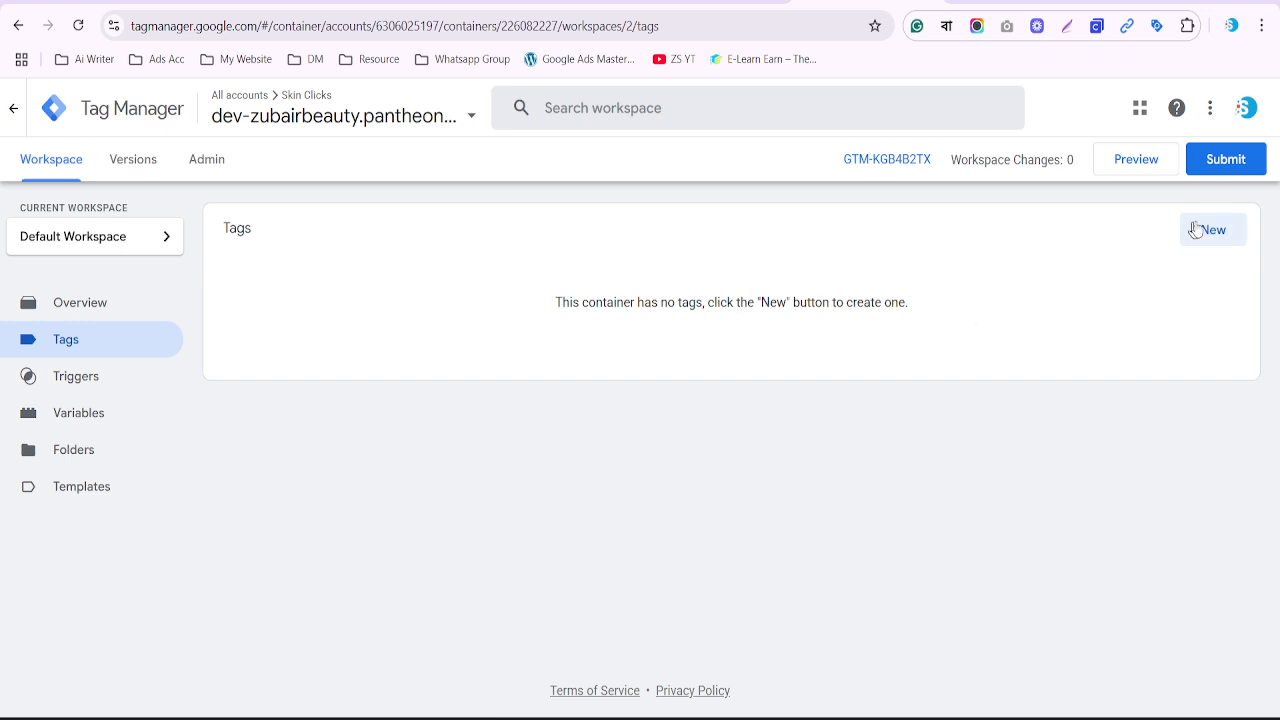
pyautogui.click(1208, 232)
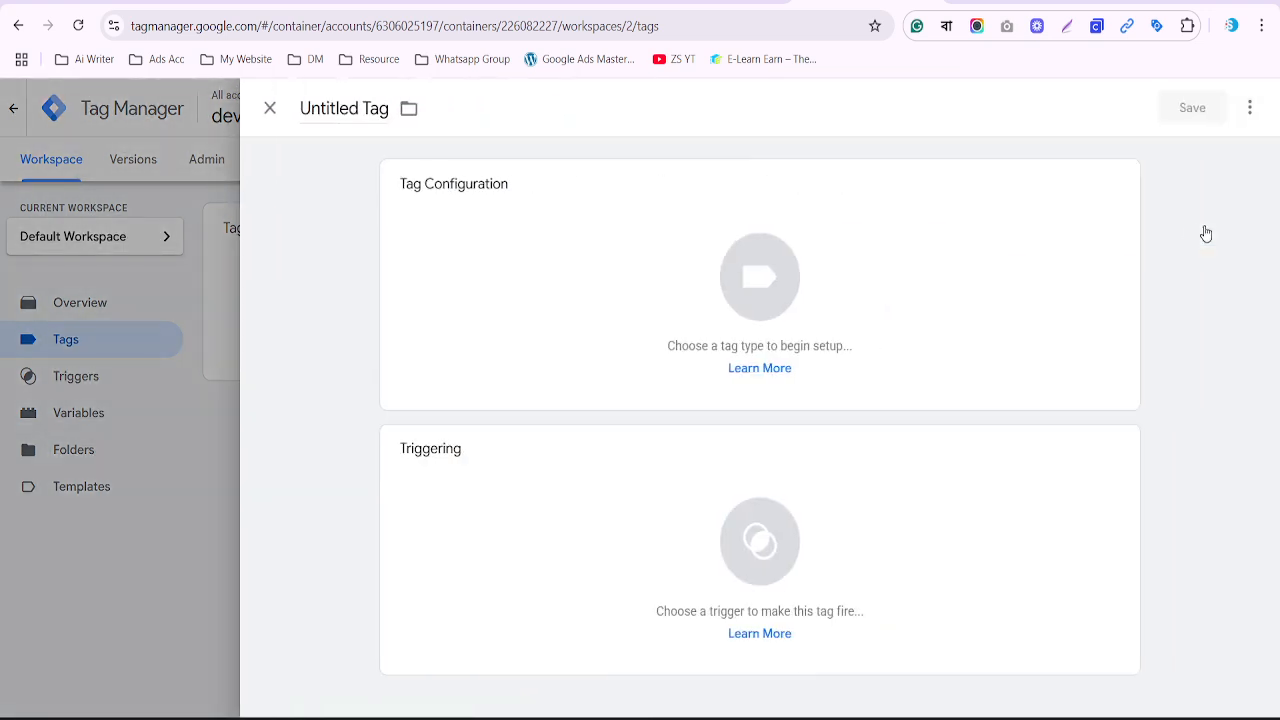
pyautogui.click(765, 279)
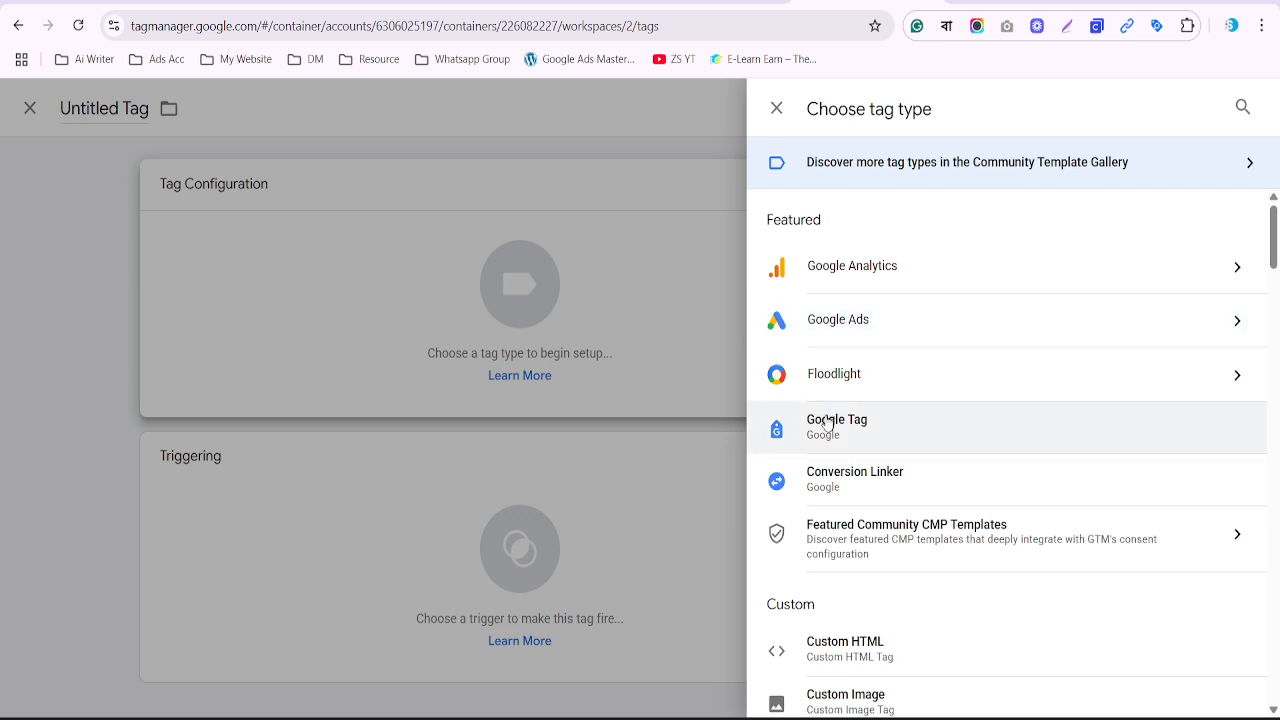
pyautogui.click(853, 328)
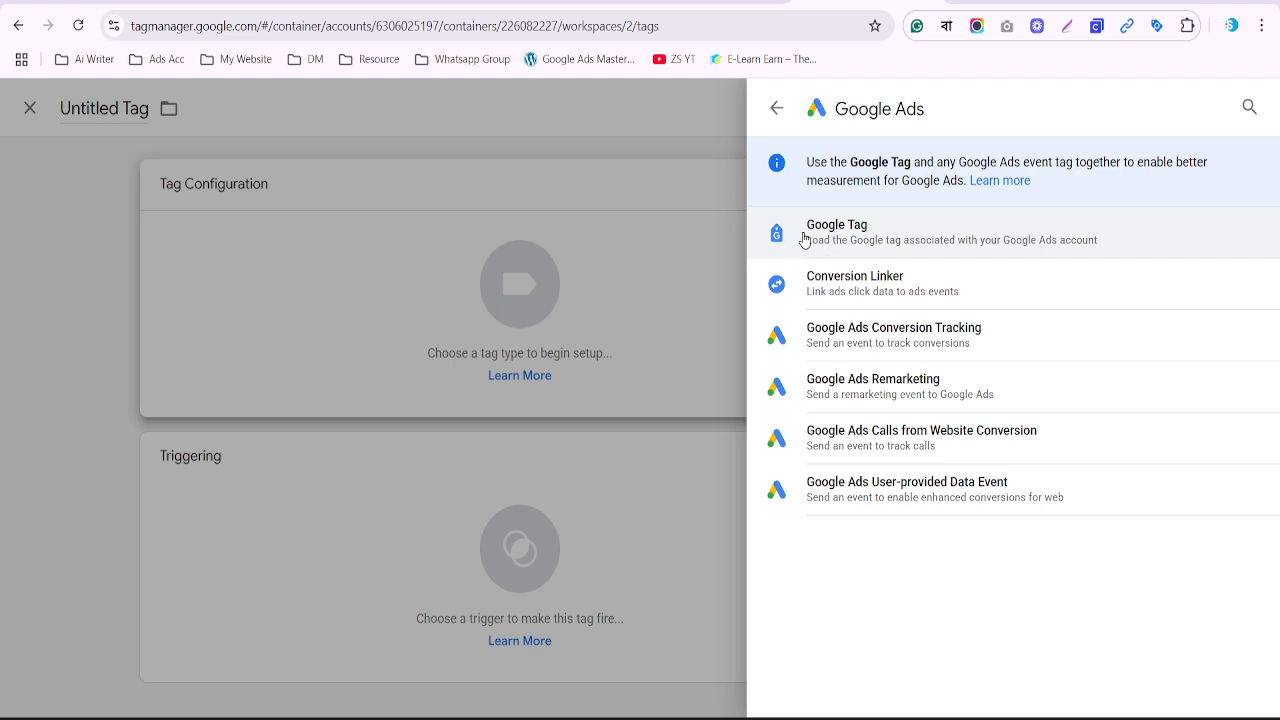
pyautogui.click(848, 238)
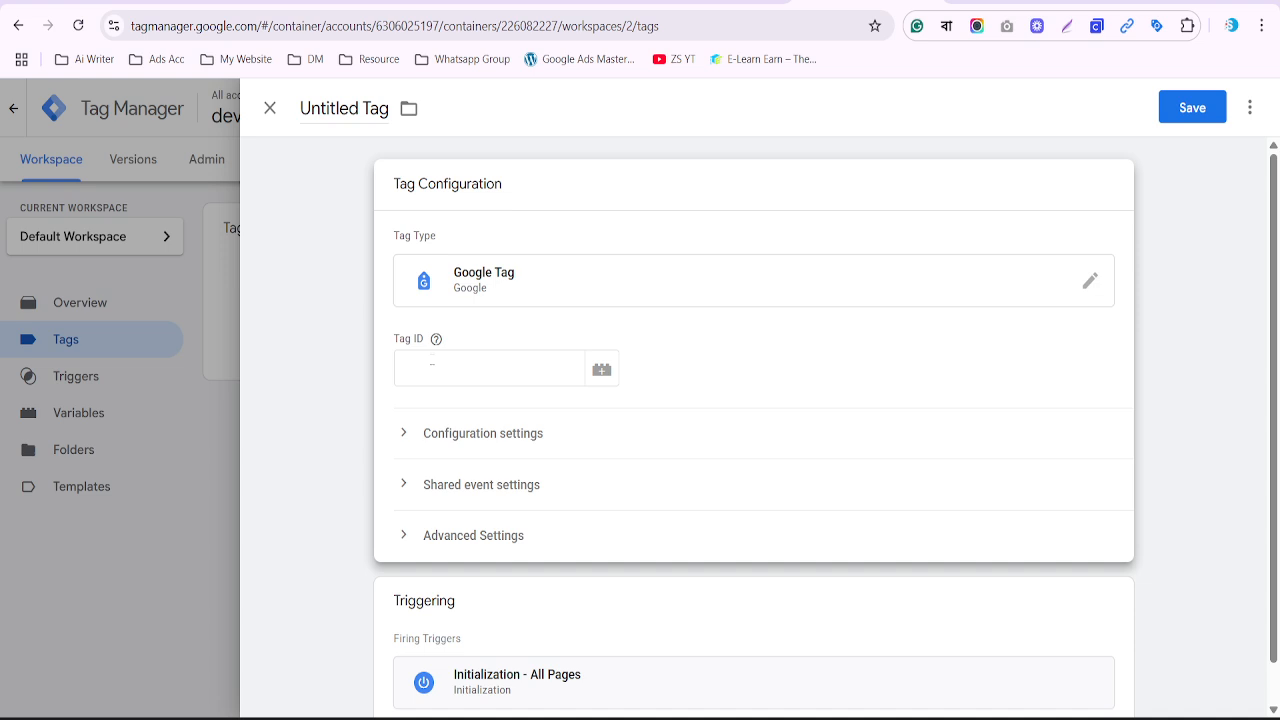
pyautogui.click(716, 2)
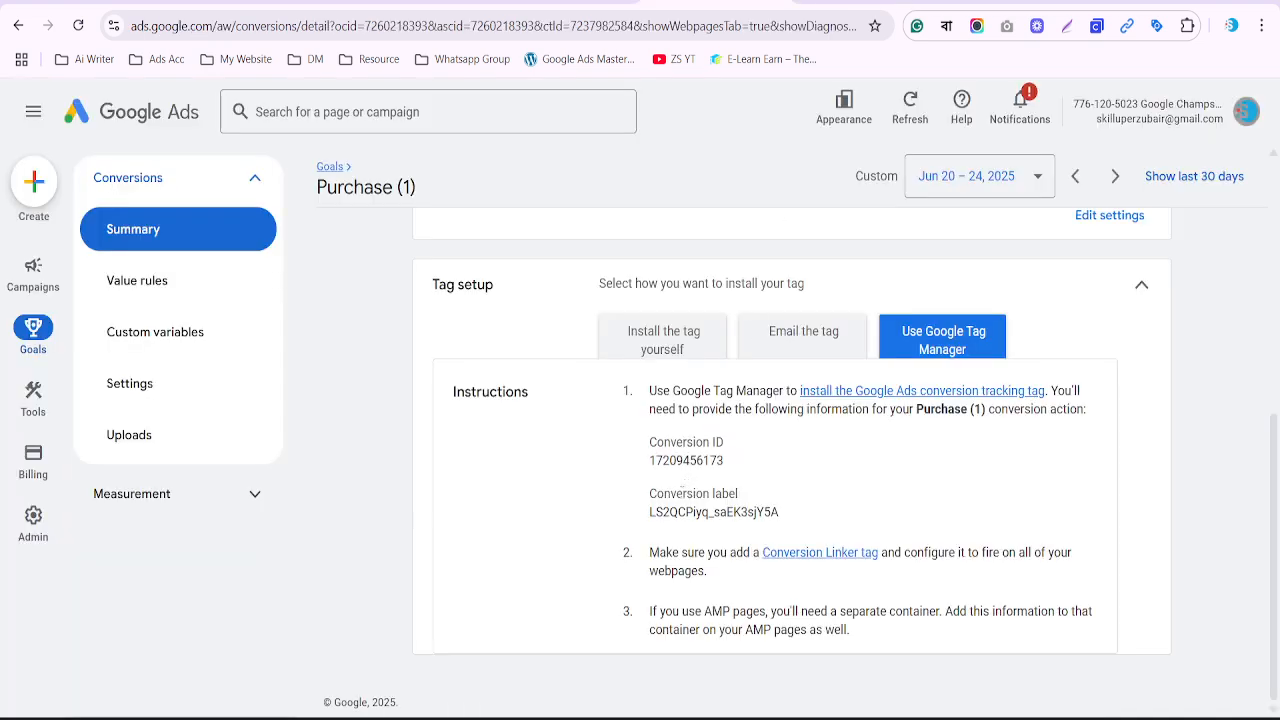
# Show the 'Install the tag yourself' instructions and copy the whole gtag code snippet
pyautogui.click(656, 352)
pyautogui.scroll(-5, 738, 480)
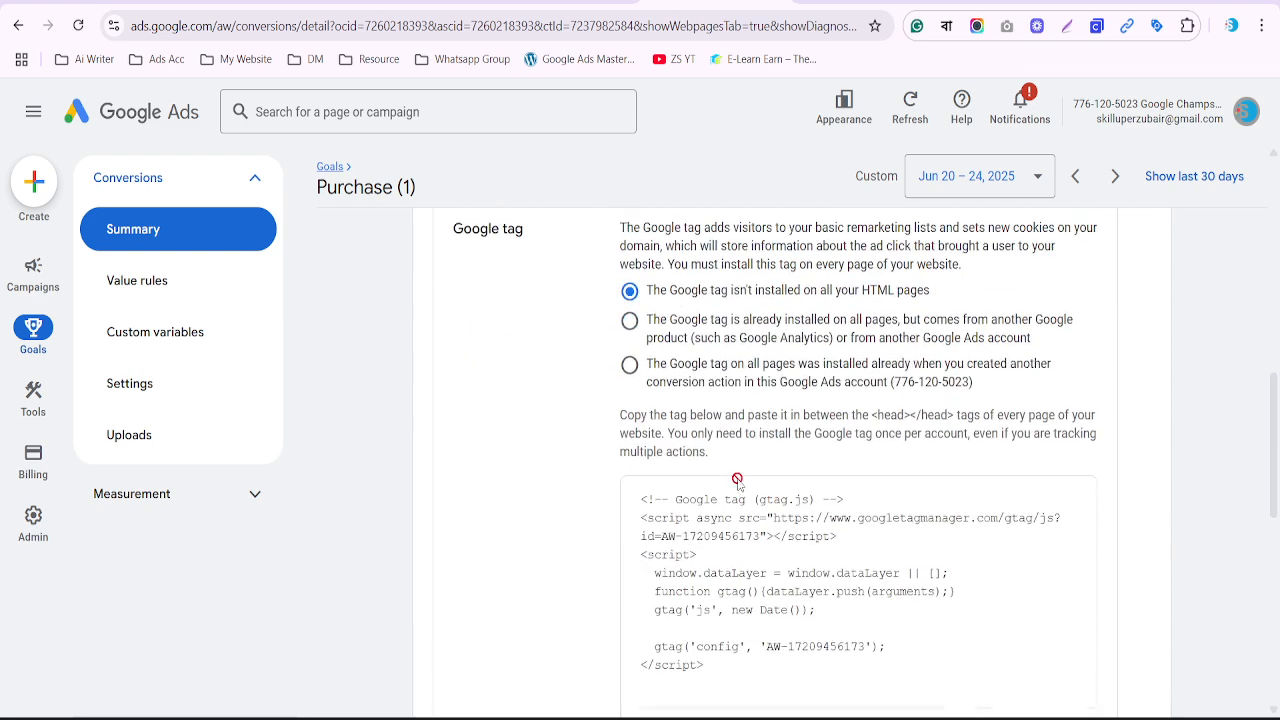
pyautogui.moveTo(722, 478); pyautogui.dragTo(637, 308)
pyautogui.rightClick(690, 358)
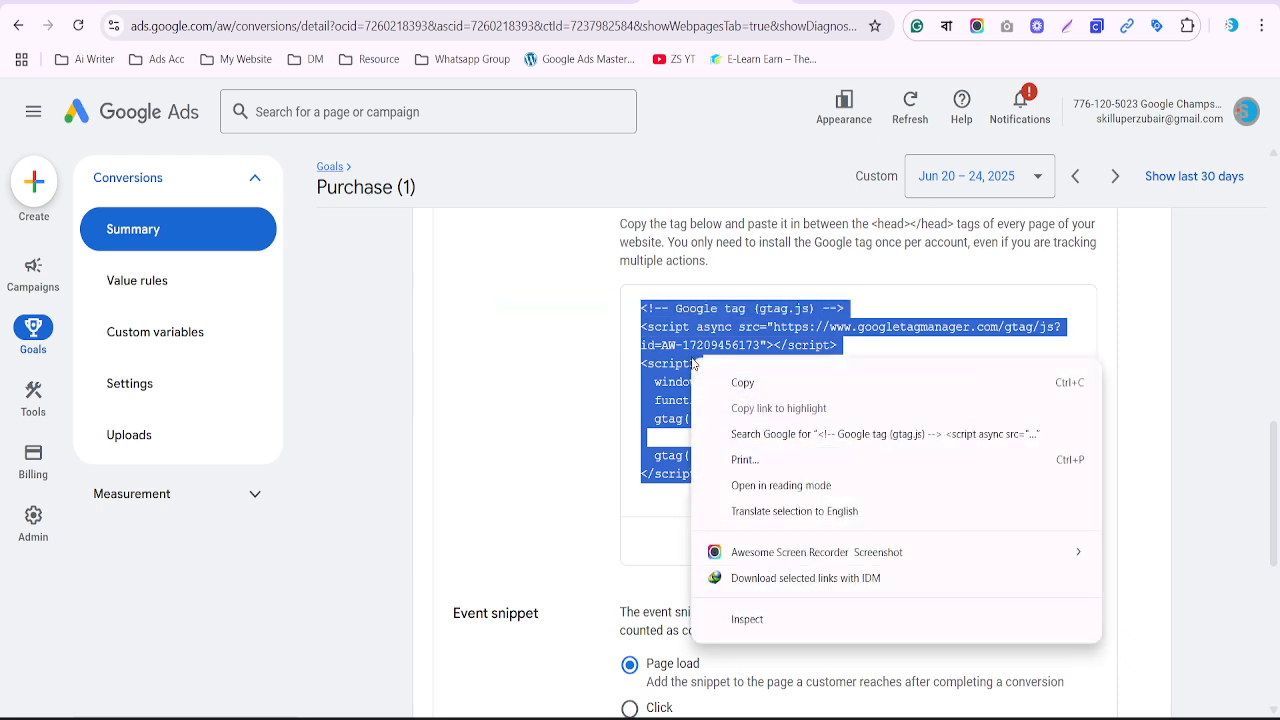
pyautogui.click(741, 388)
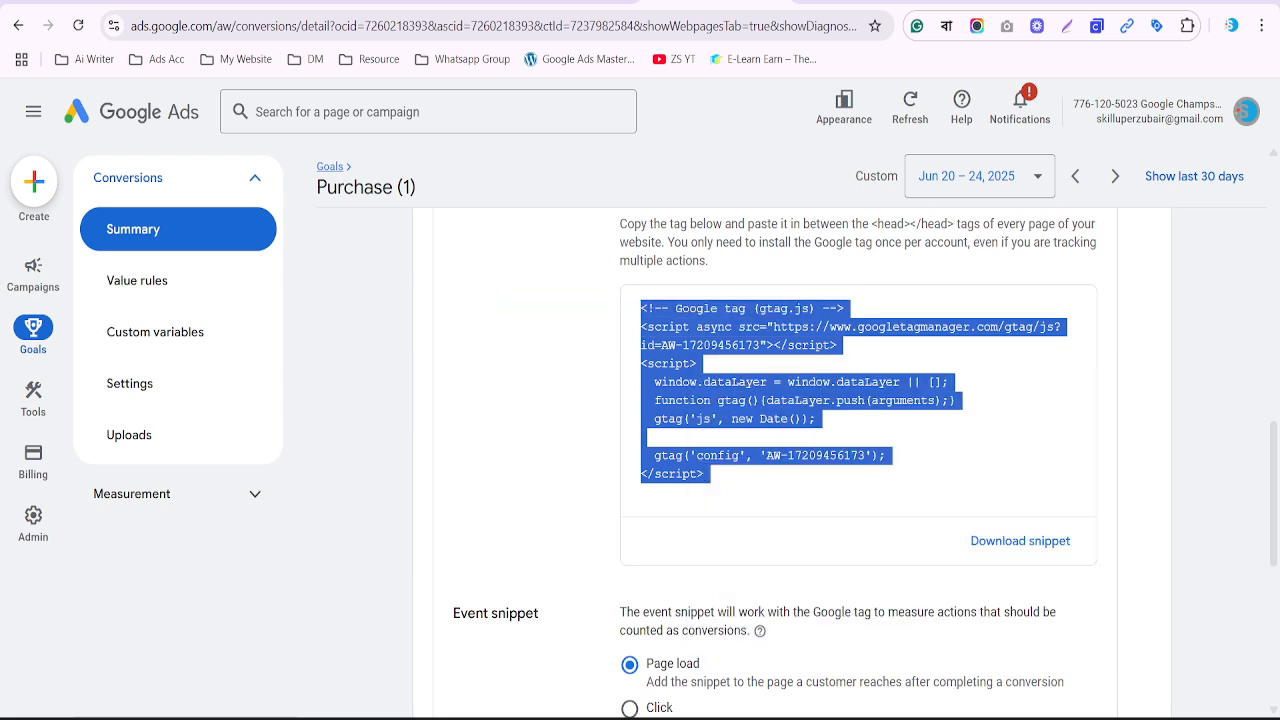
pyautogui.hotkey('alt', 'Tab')
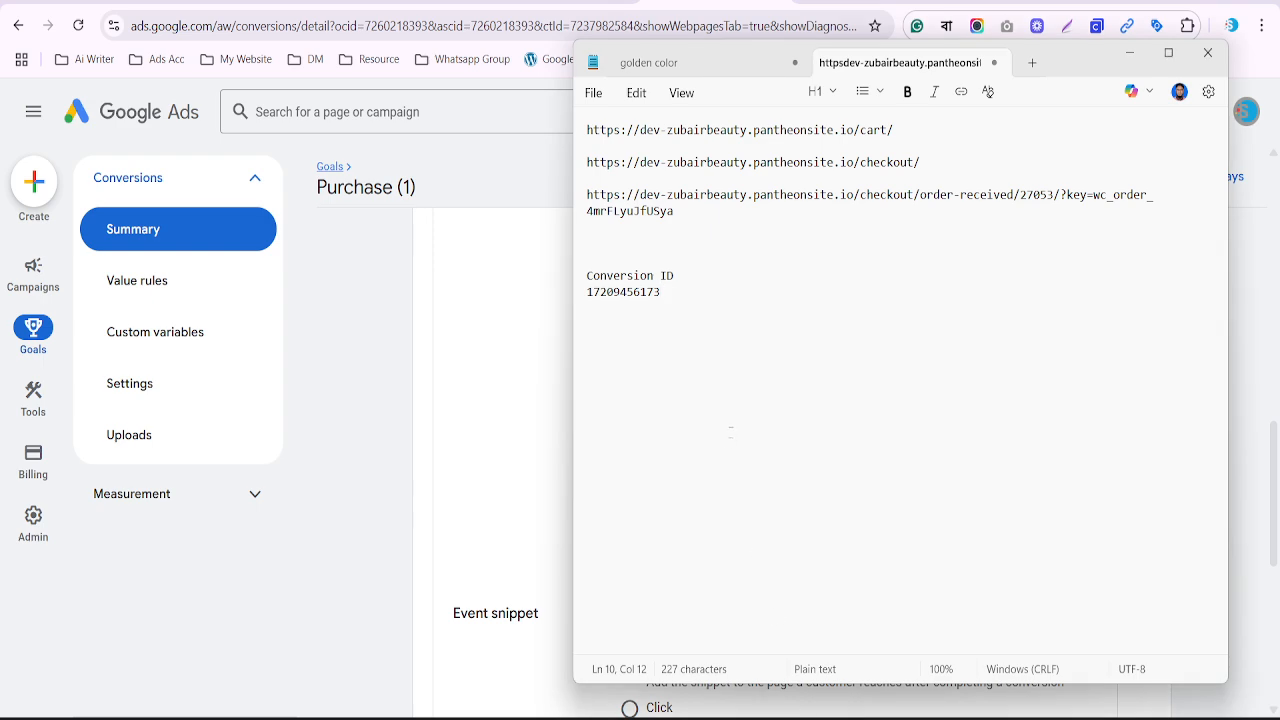
pyautogui.press('Return')
pyautogui.press('Return')
pyautogui.hotkey('ctrl', 'v')
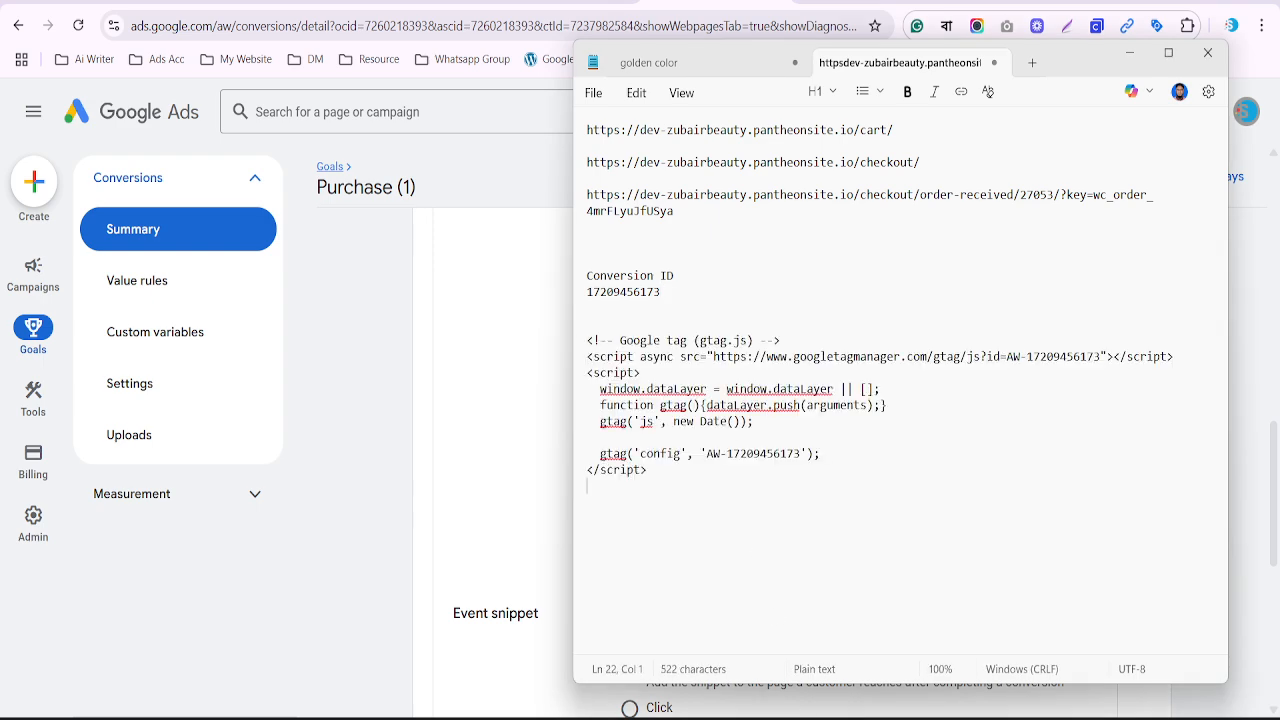
pyautogui.moveTo(706, 453); pyautogui.dragTo(800, 453)
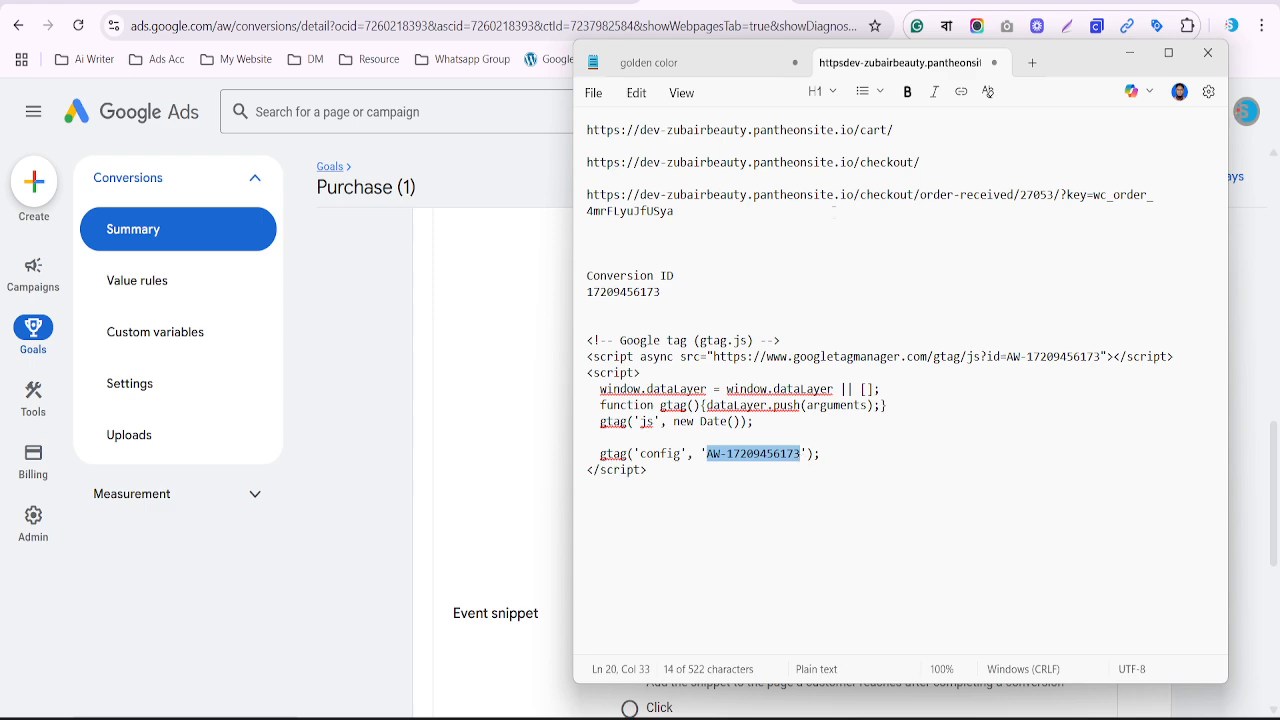
pyautogui.click(843, 2)
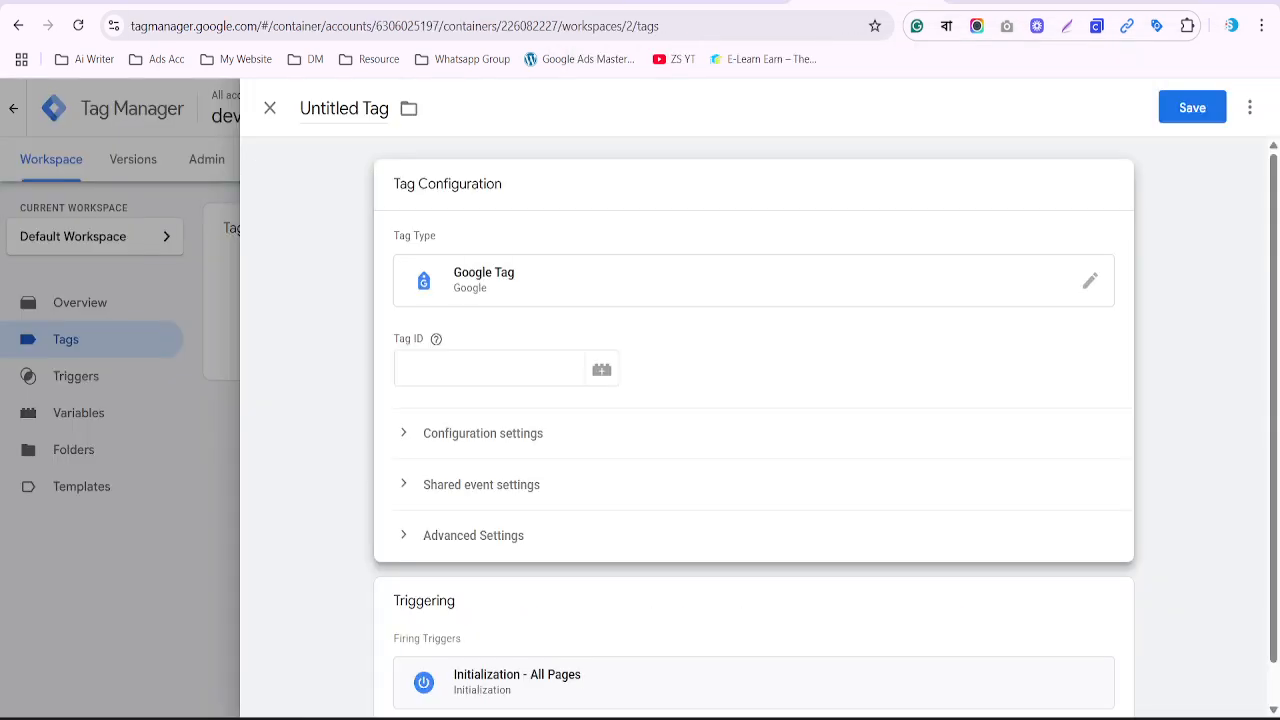
pyautogui.click(448, 368)
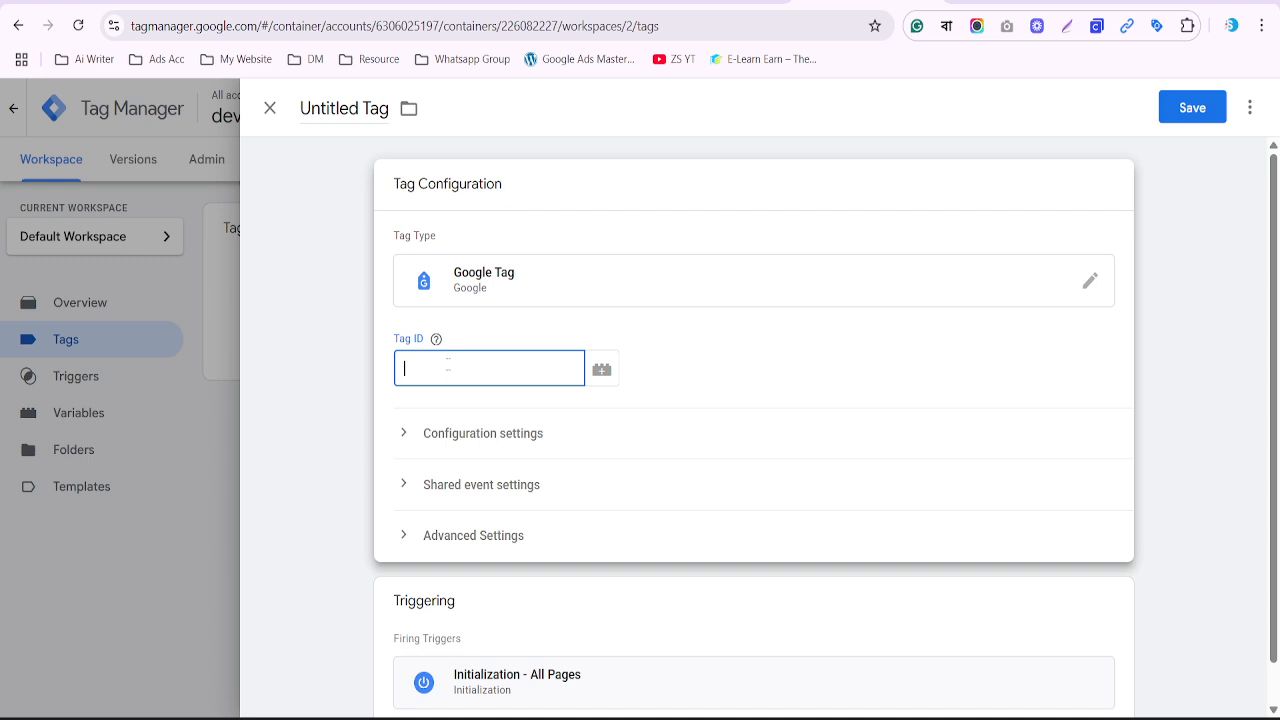
pyautogui.hotkey('ctrl', 'v')
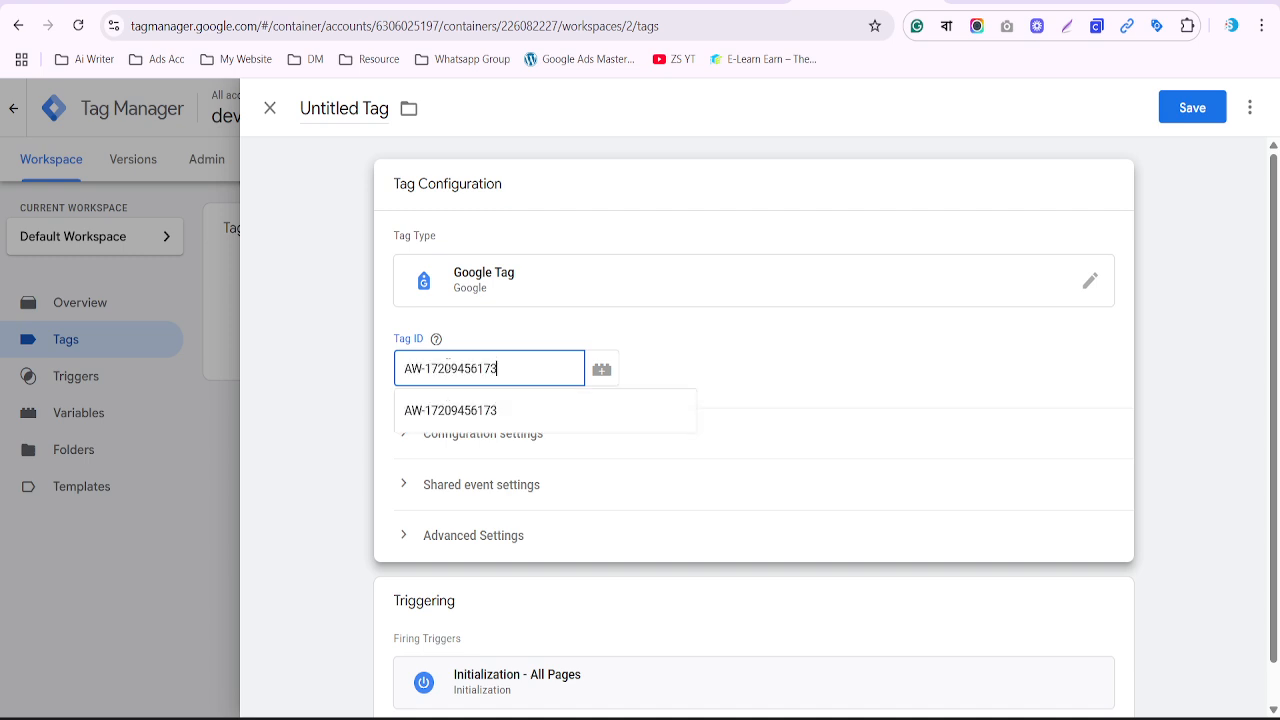
pyautogui.click(448, 410)
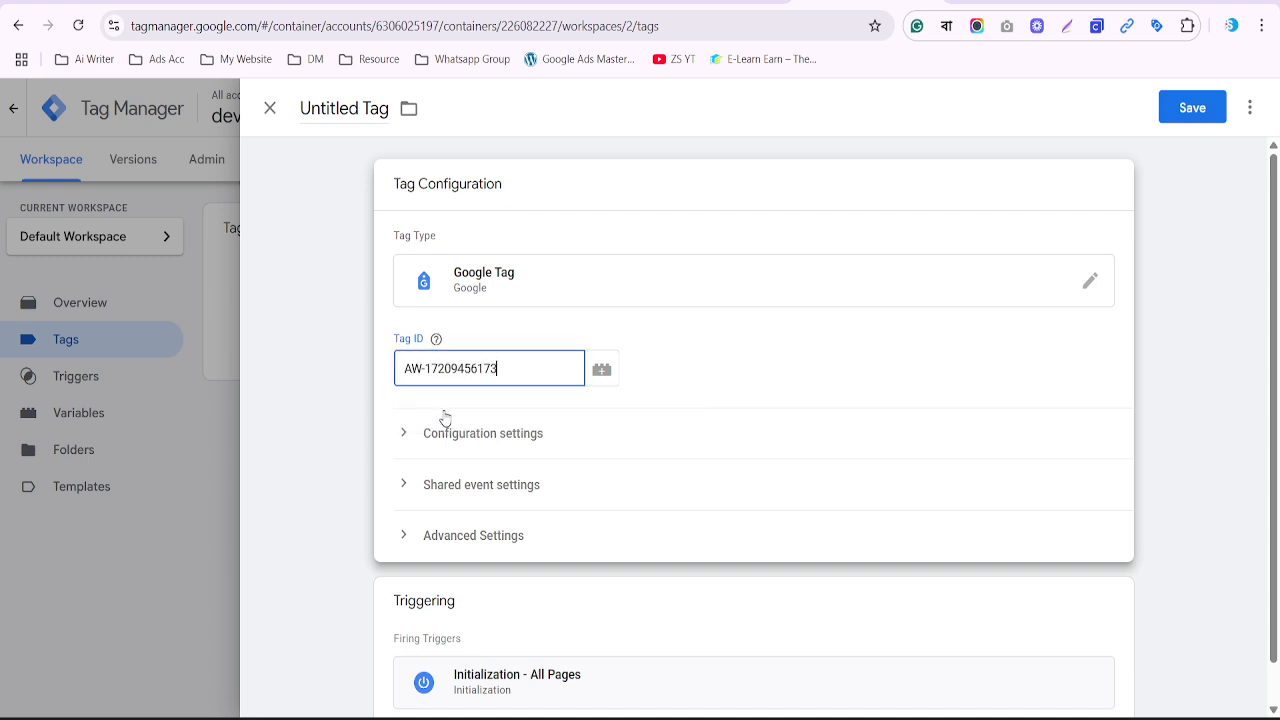
# Check the ID against the Ads gtag snippet, then clear the Tag ID field
pyautogui.click(714, 2)
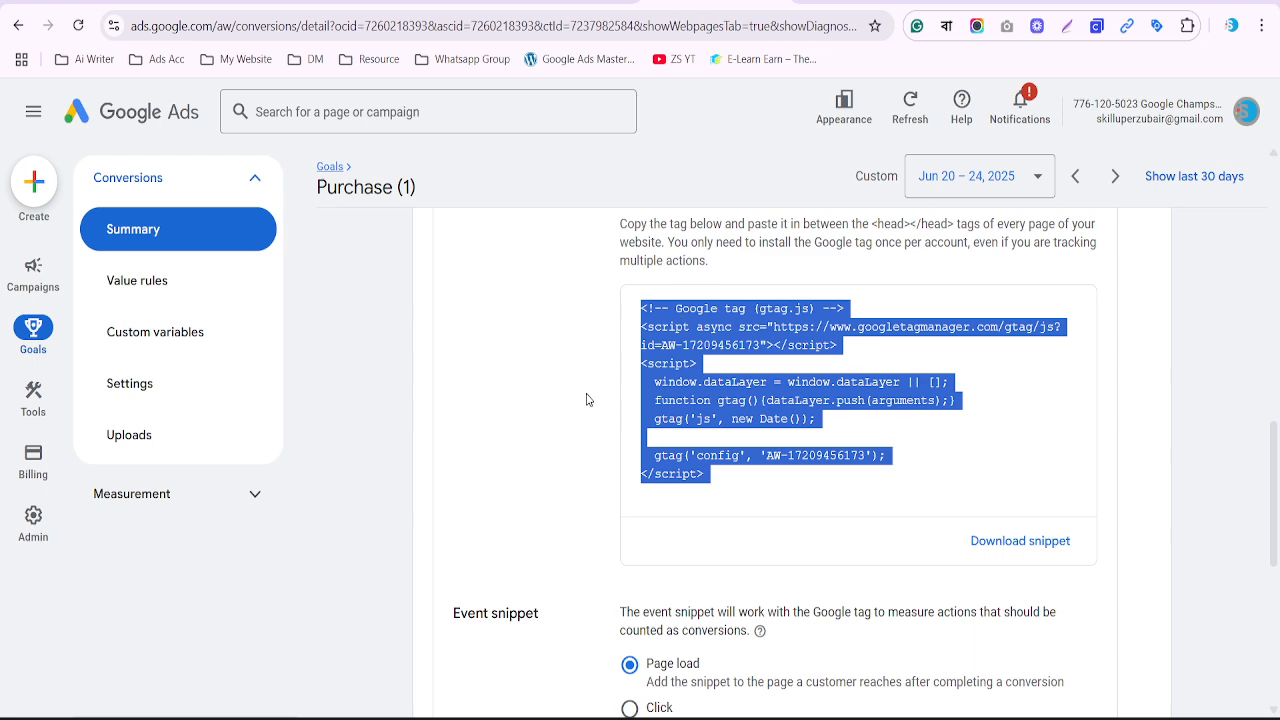
pyautogui.scroll(1, 587, 399)
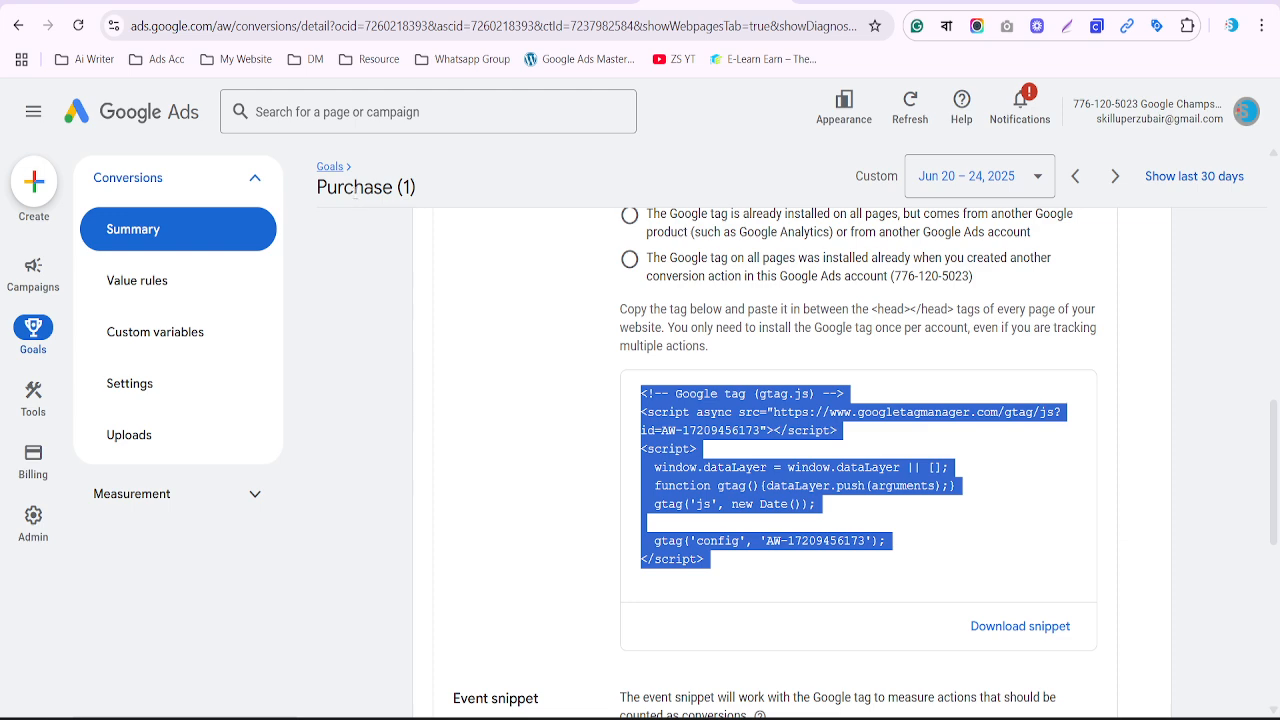
pyautogui.moveTo(706, 512); pyautogui.dragTo(793, 539)
pyautogui.click(766, 543)
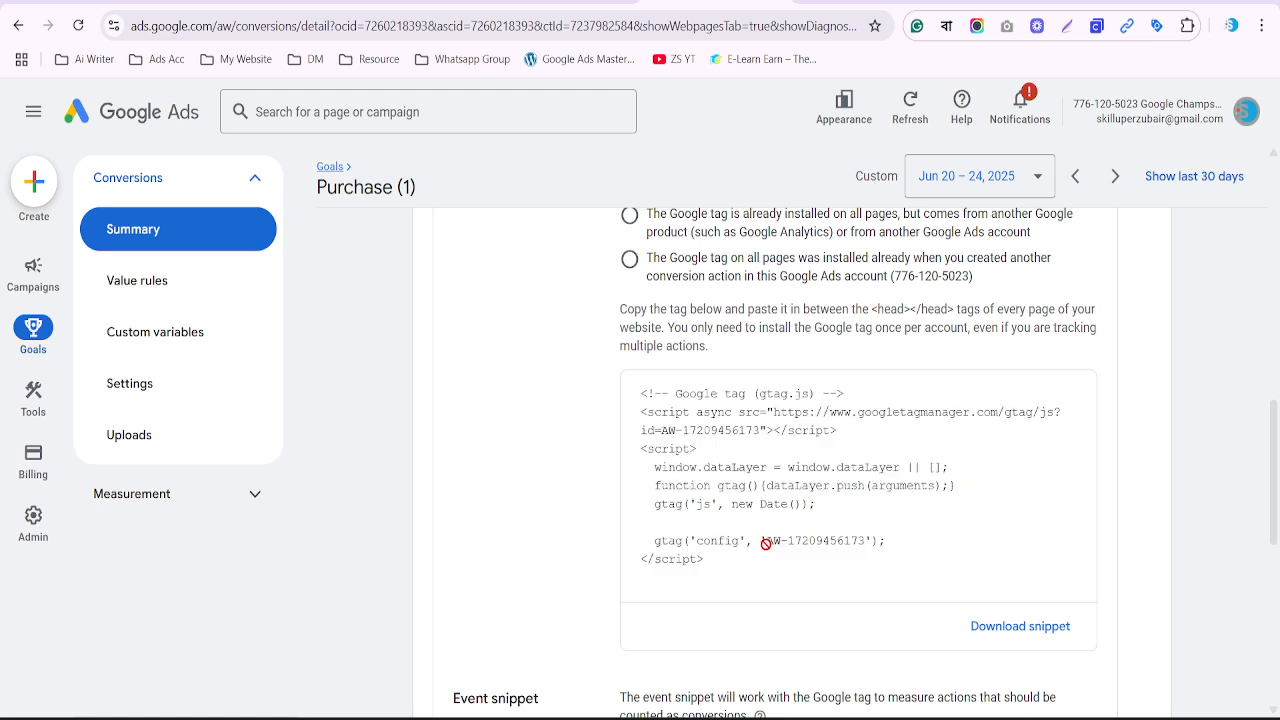
pyautogui.moveTo(768, 543); pyautogui.dragTo(869, 544)
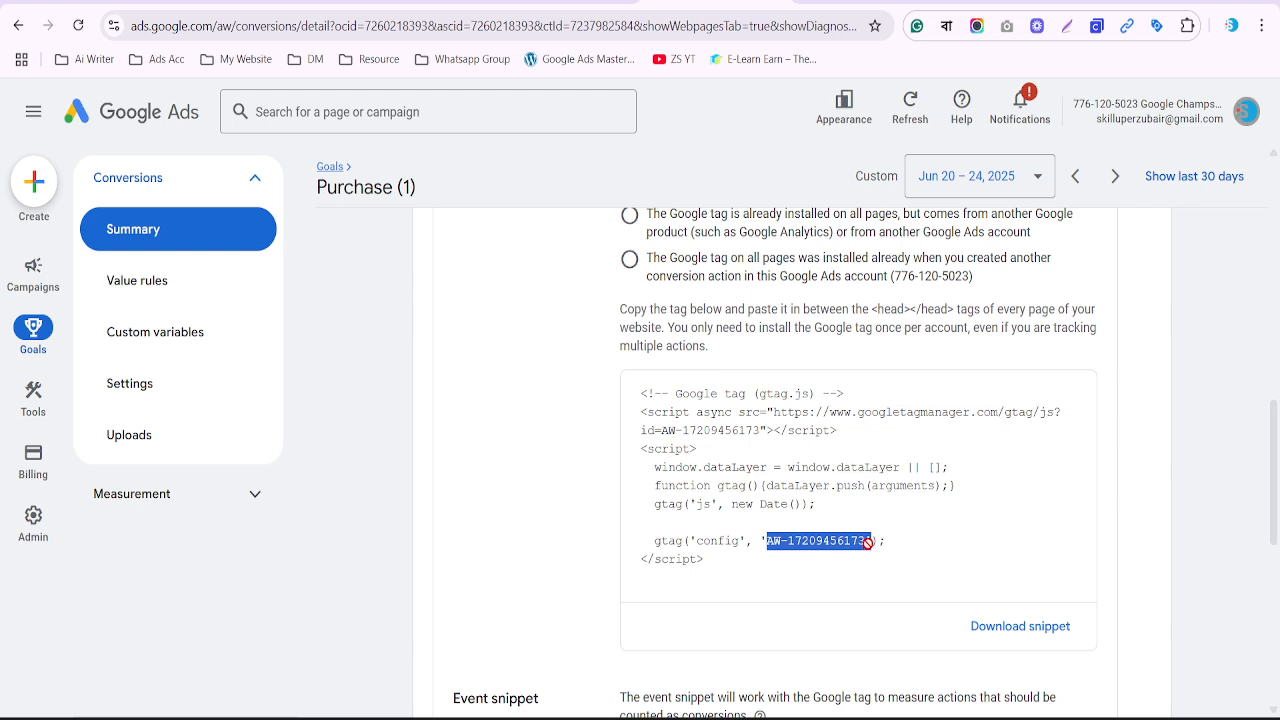
pyautogui.hotkey('ctrl', 'a')
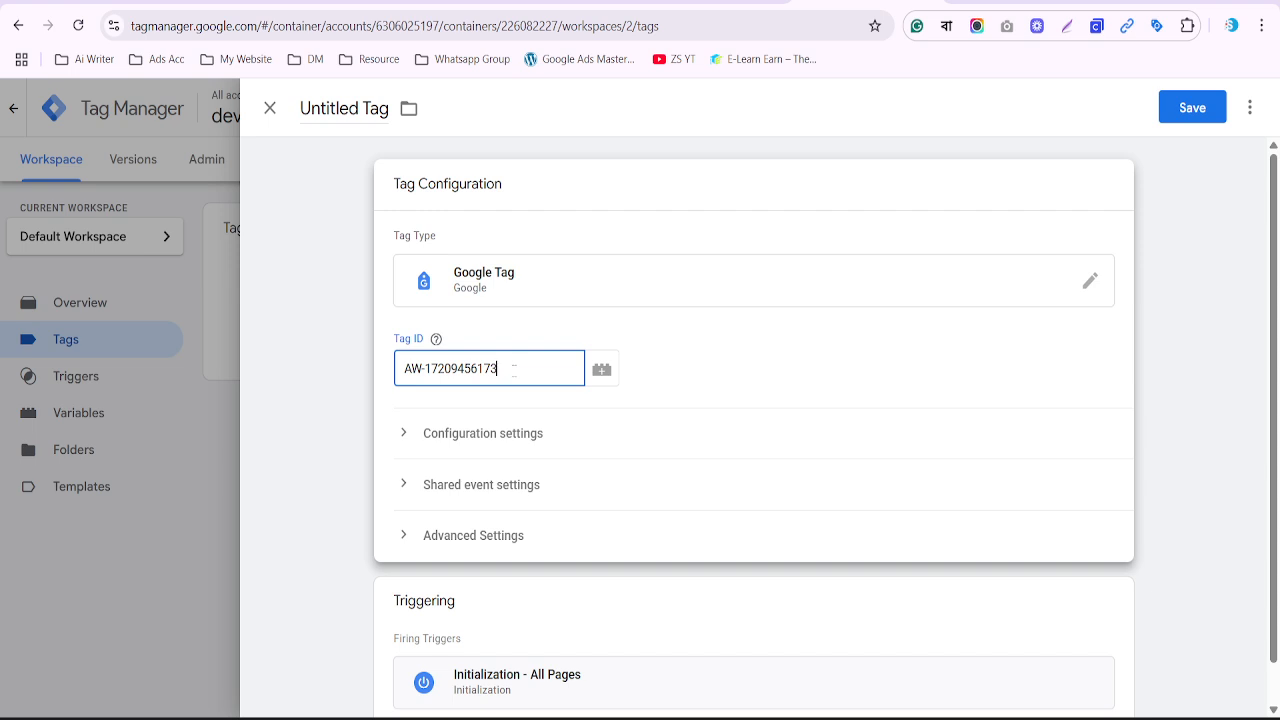
pyautogui.hotkey('ctrl', 'a')
pyautogui.hotkey('ctrl', 'c')
pyautogui.press('BackSpace')
# Create a new Constant variable from the Tag ID's variable picker
pyautogui.click(601, 371)
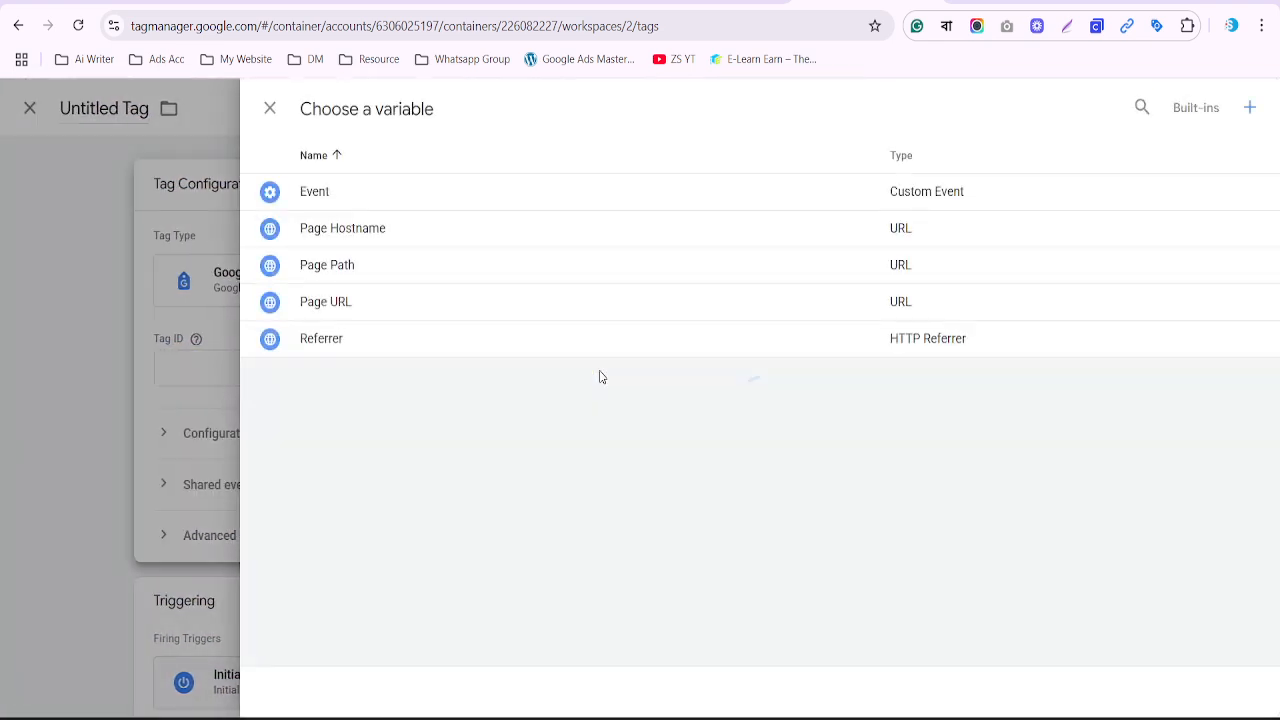
pyautogui.click(1250, 110)
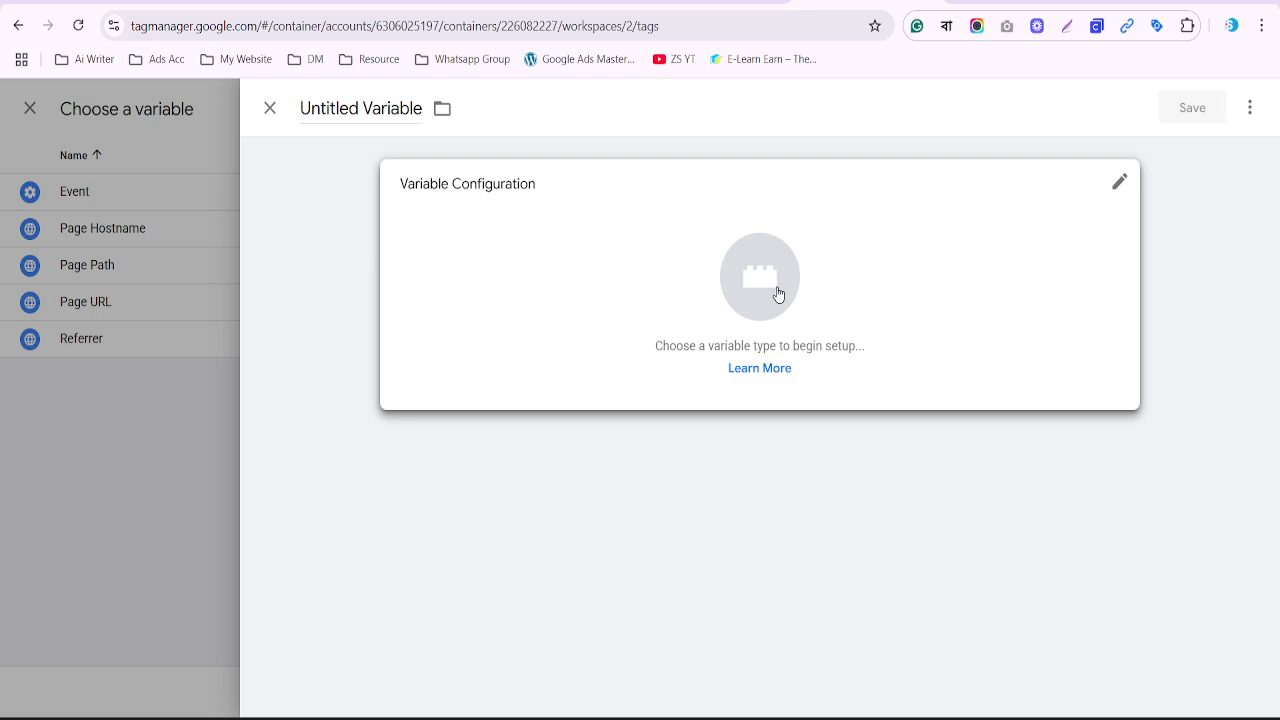
pyautogui.click(779, 294)
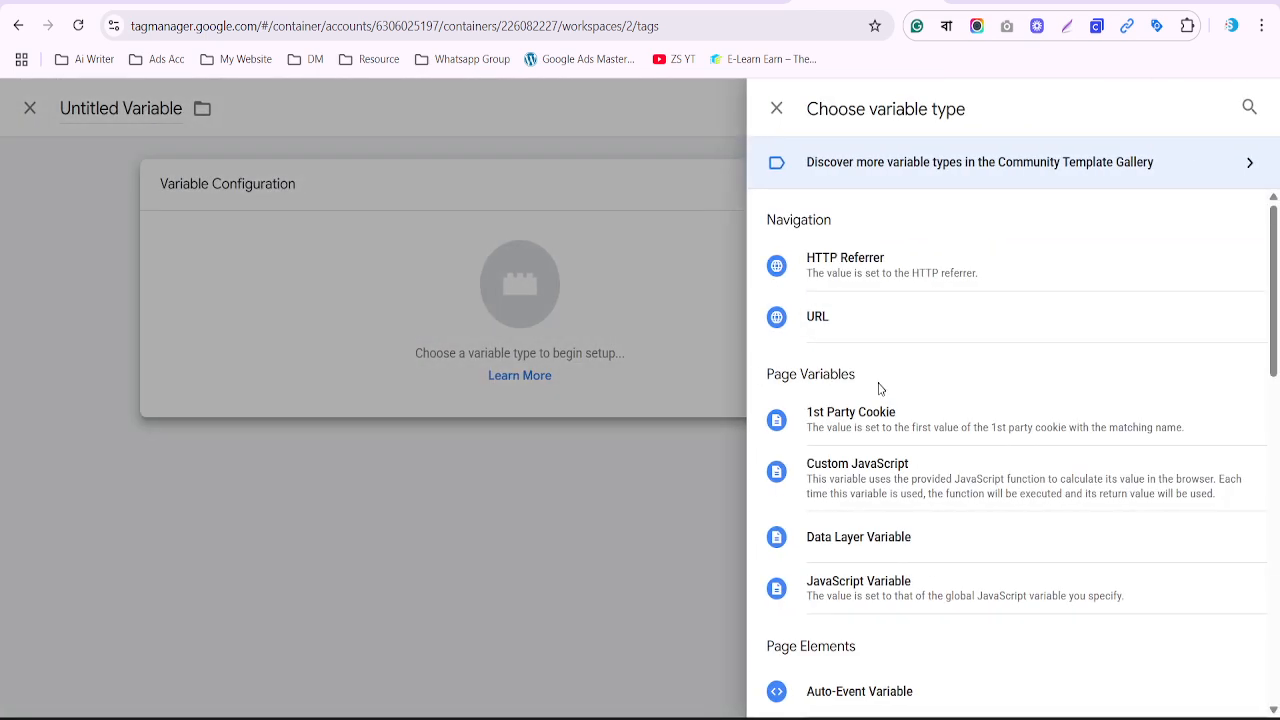
pyautogui.scroll(-5, 881, 391)
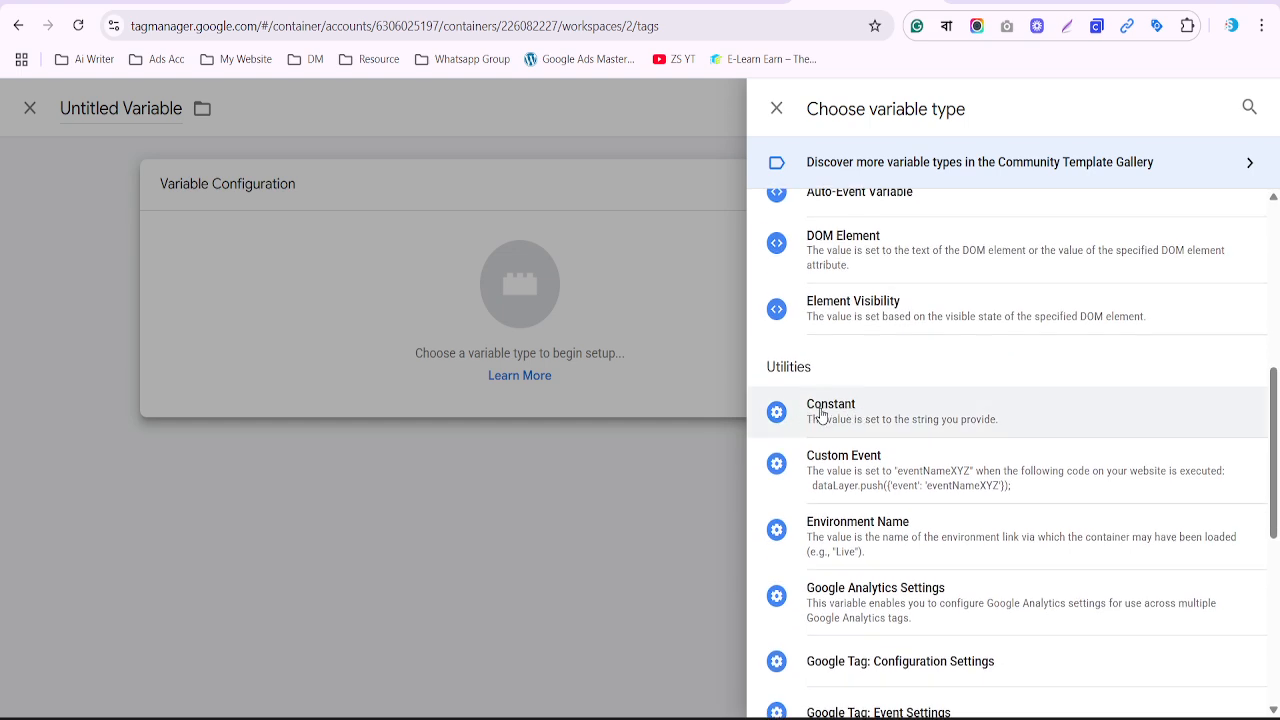
pyautogui.click(820, 414)
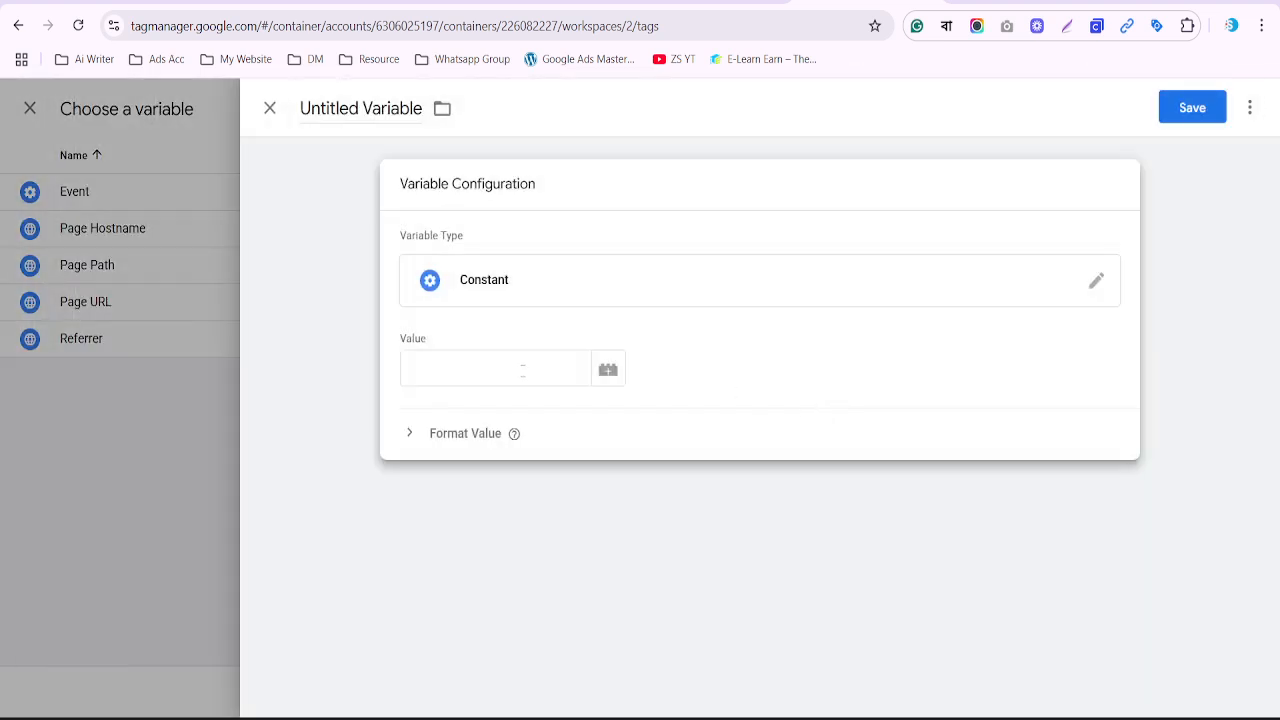
pyautogui.click(792, 718)
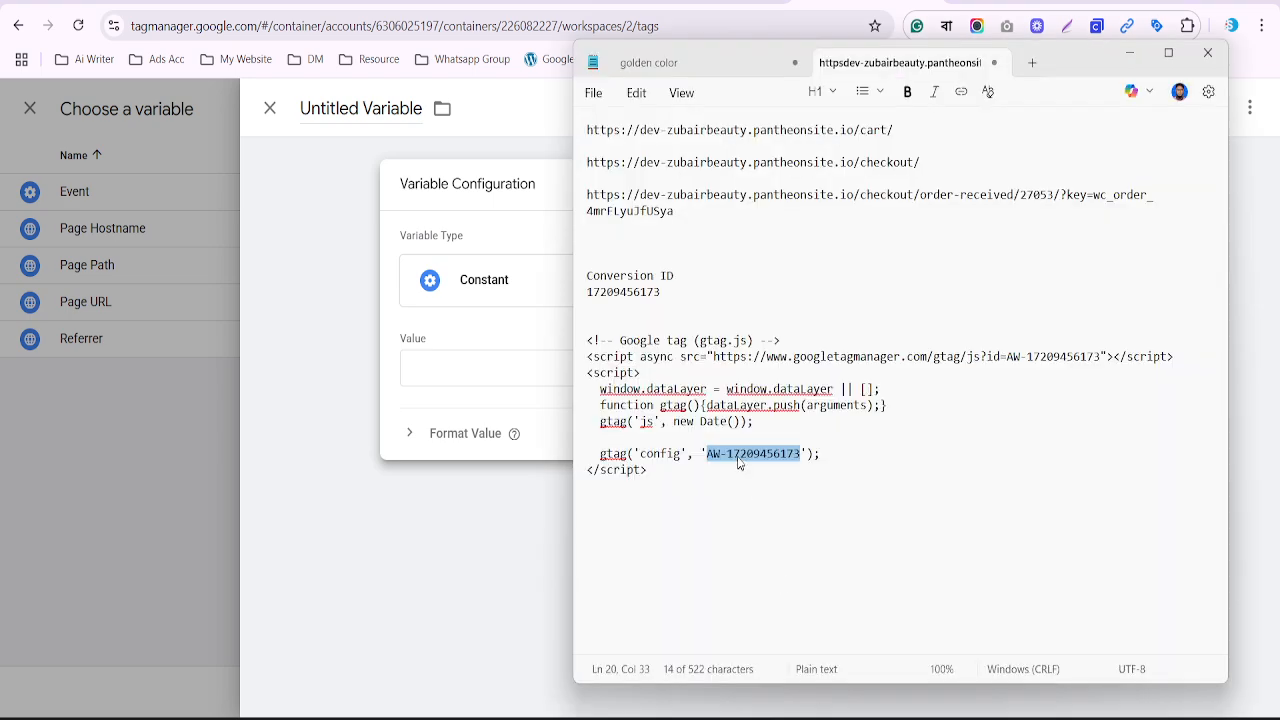
pyautogui.hotkey('alt', 'Tab')
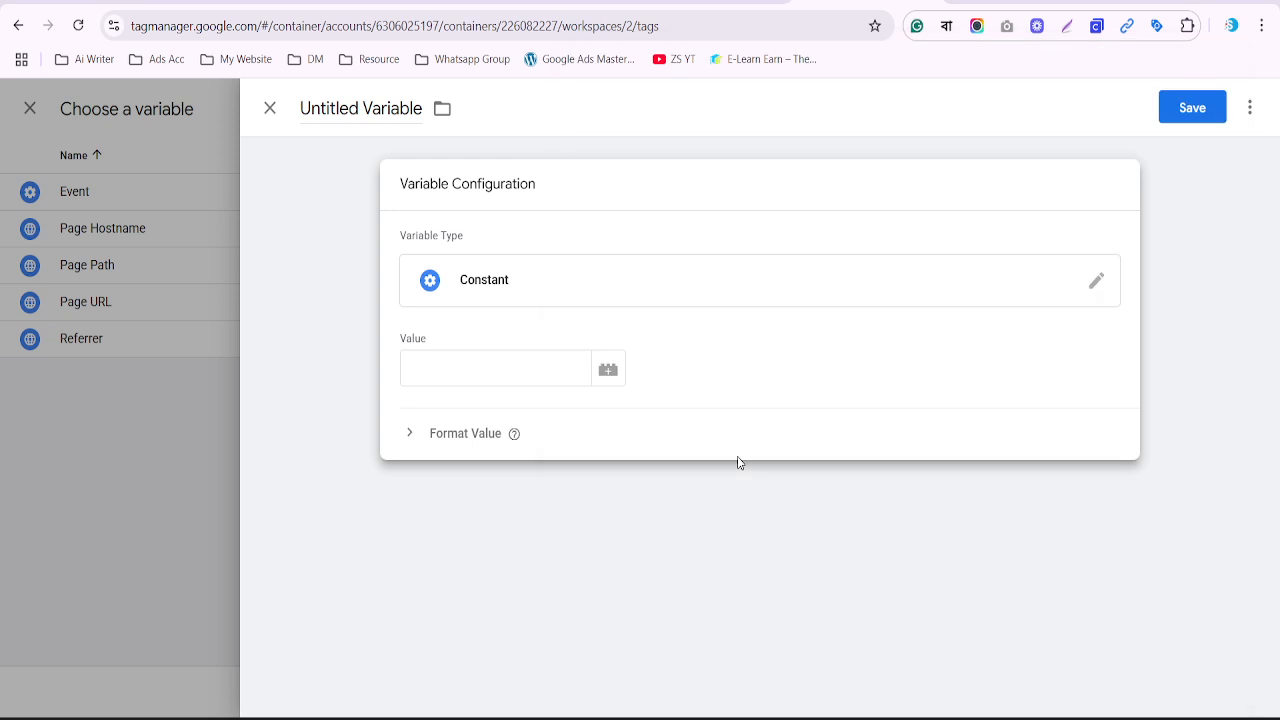
pyautogui.click(495, 360)
pyautogui.hotkey('ctrl', 'v')
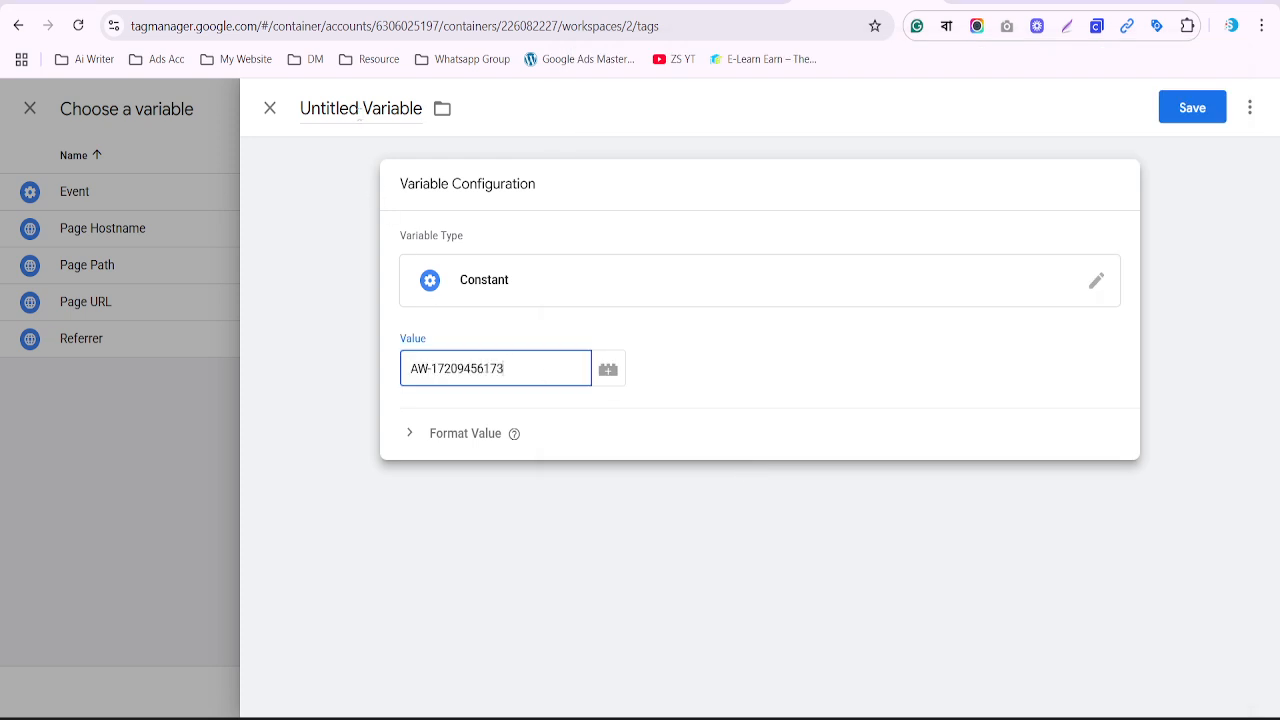
pyautogui.click(358, 110)
pyautogui.write('GA')
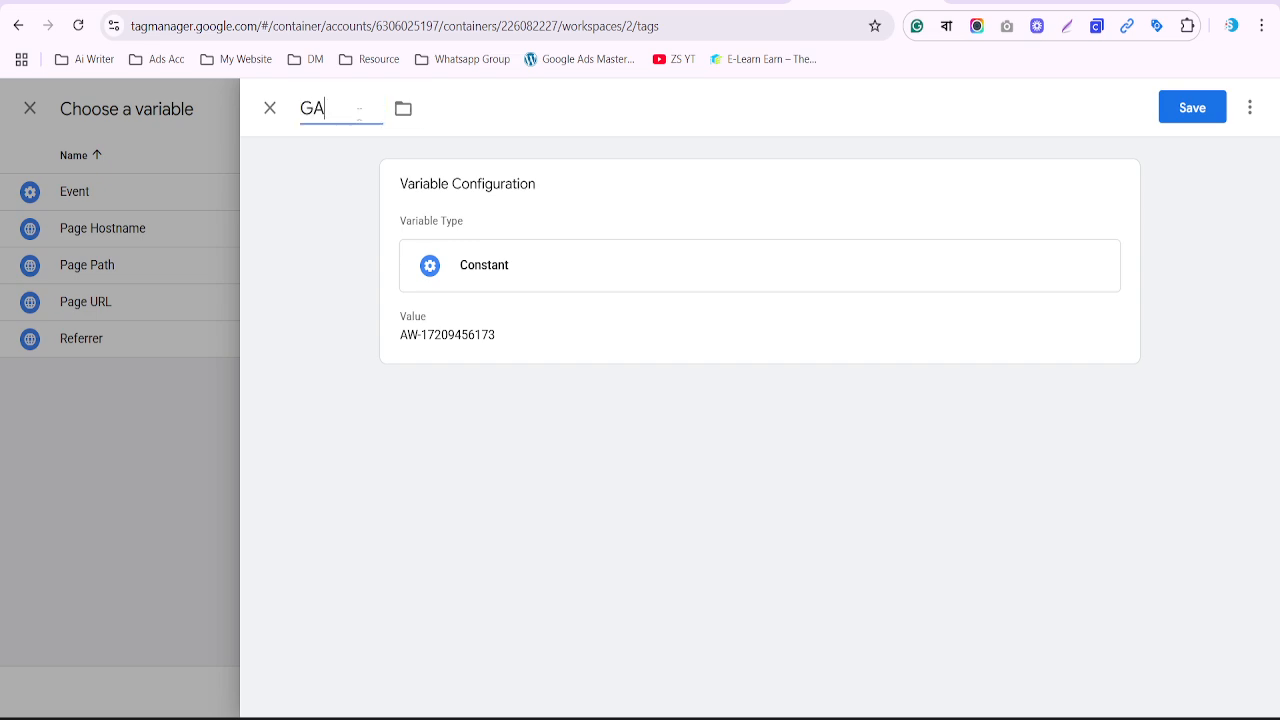
pyautogui.write('DS - Constant')
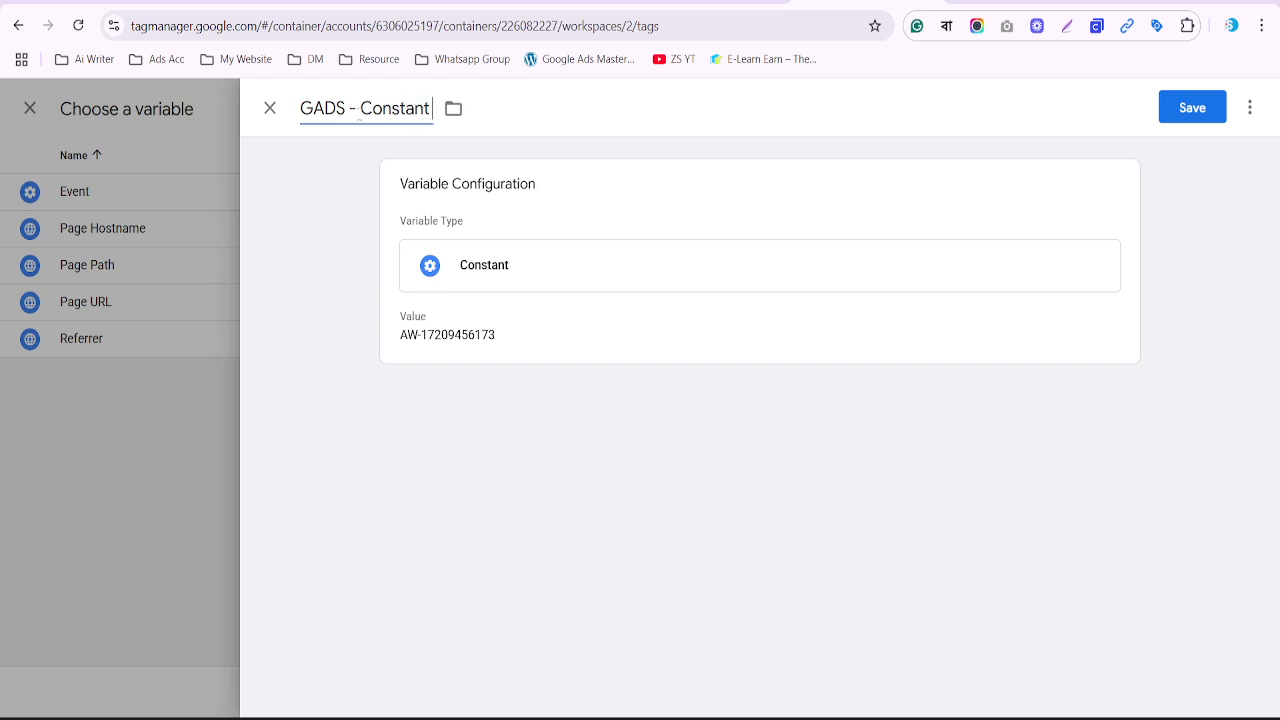
pyautogui.write(' ID')
pyautogui.click(1193, 119)
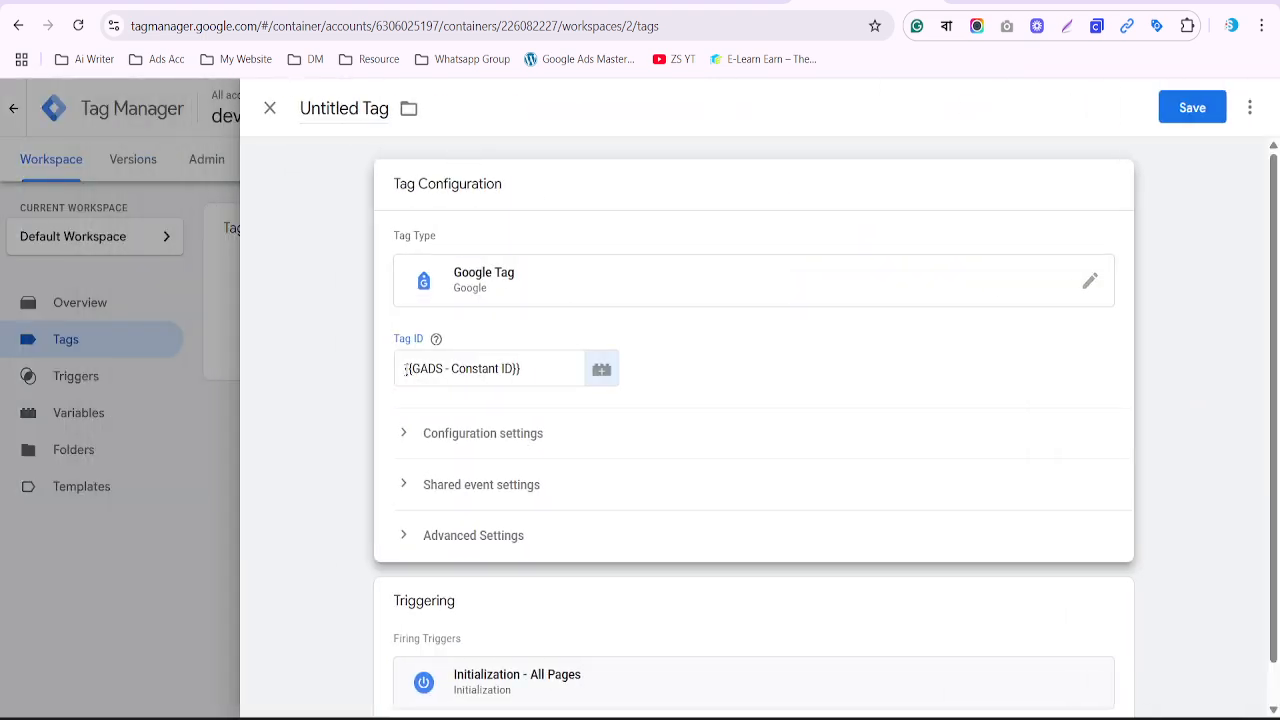
# Start renaming the untitled tag, then undo the title edits
pyautogui.moveTo(404, 368); pyautogui.dragTo(536, 364)
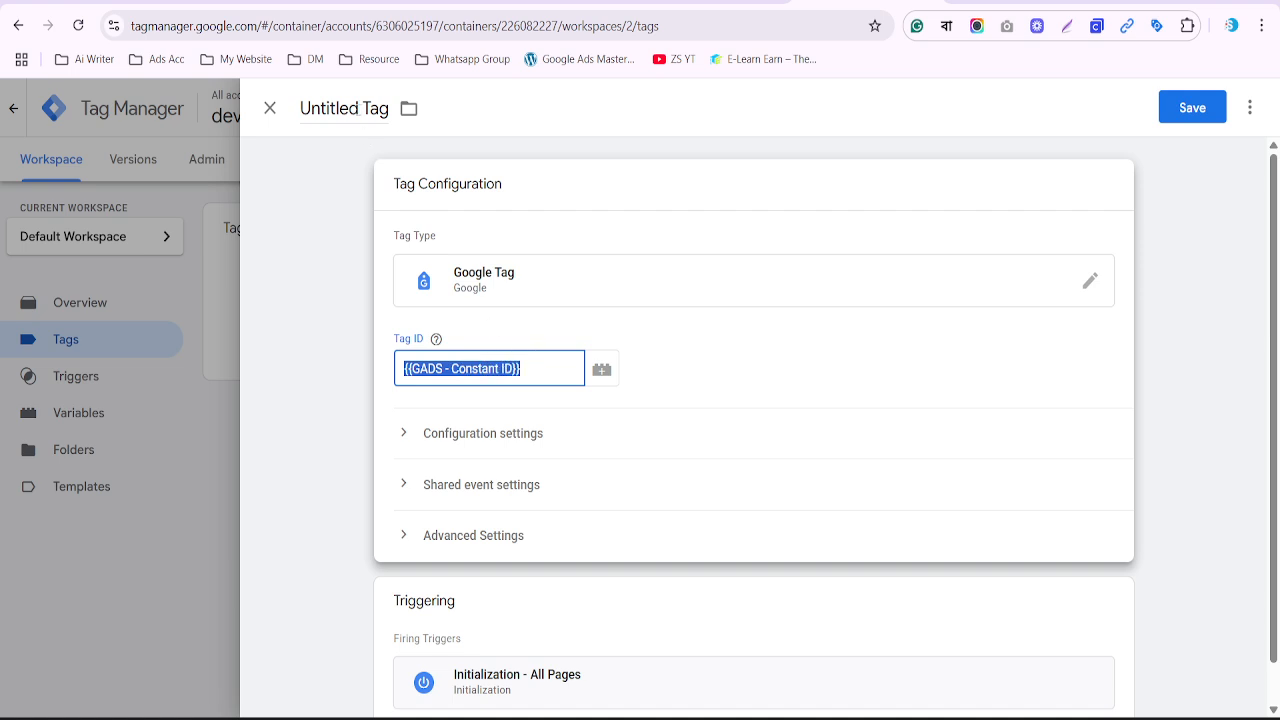
pyautogui.moveTo(359, 110); pyautogui.dragTo(249, 125)
pyautogui.write('G')
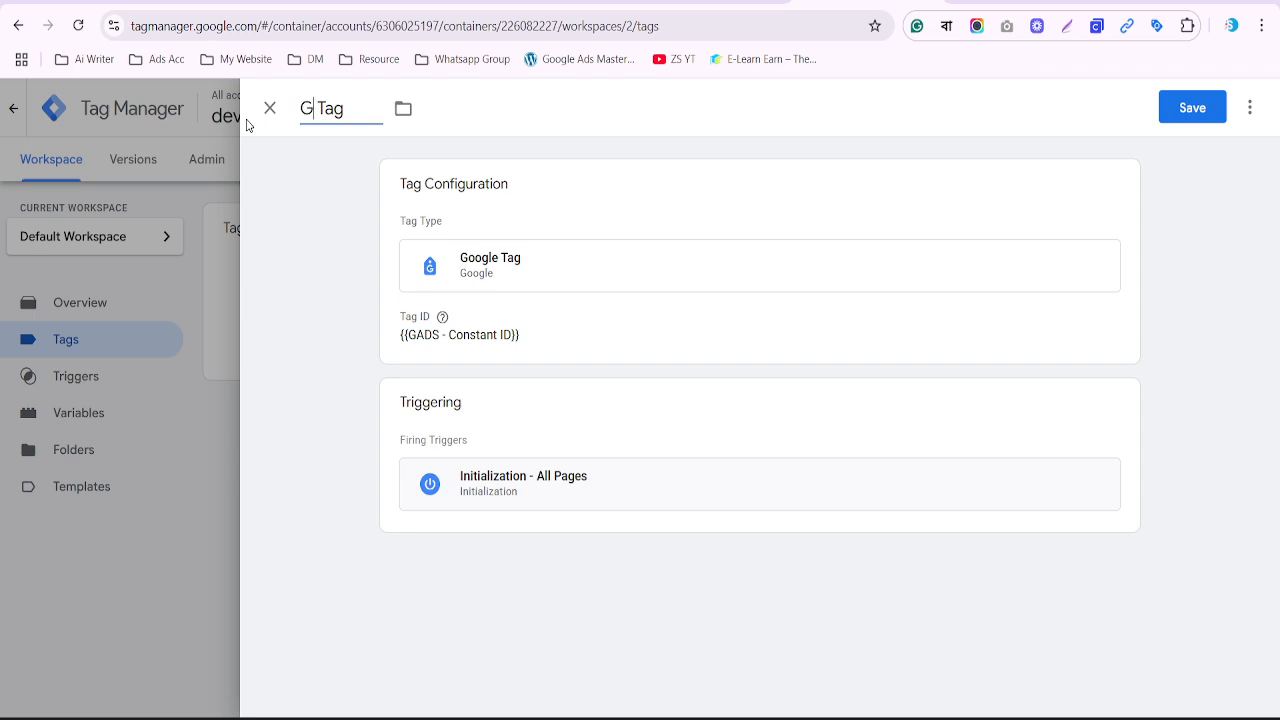
pyautogui.press('BackSpace')
pyautogui.hotkey('ctrl', 'z')
pyautogui.hotkey('ctrl', 'z')
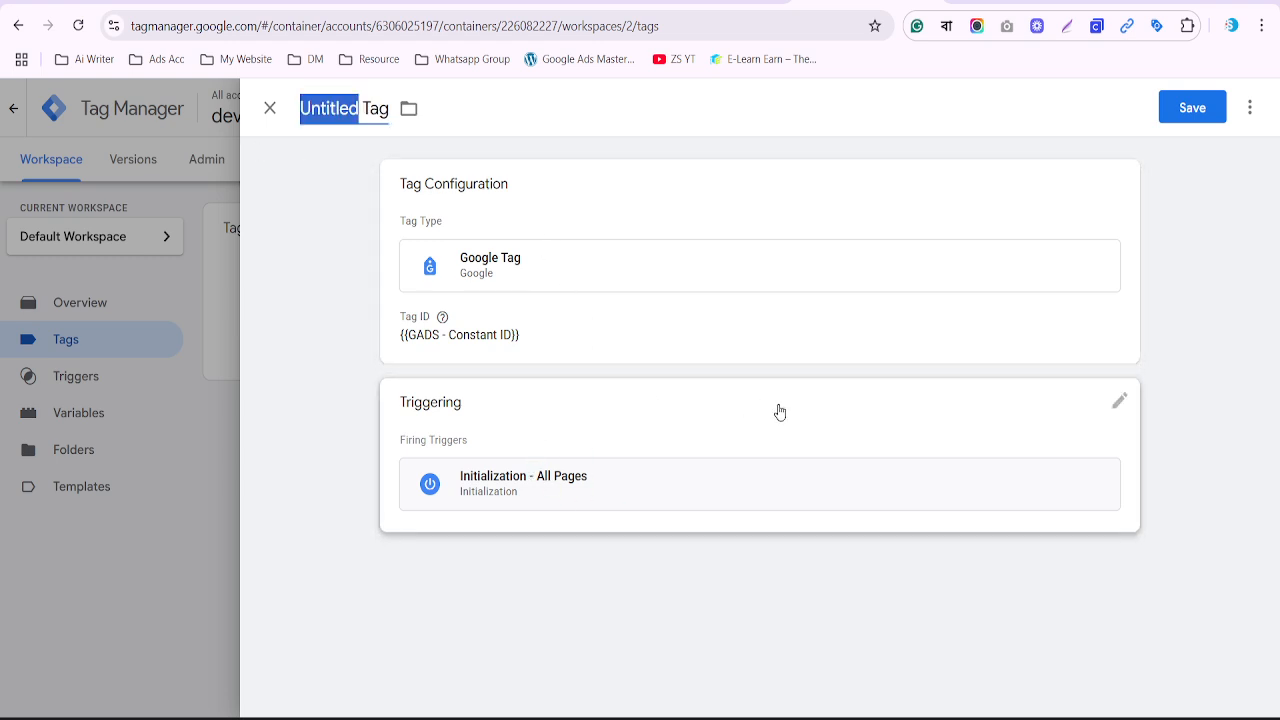
# Replace the Initialization - All Pages trigger with All Pages and save the tag as 'Google Tag'
pyautogui.click(1120, 405)
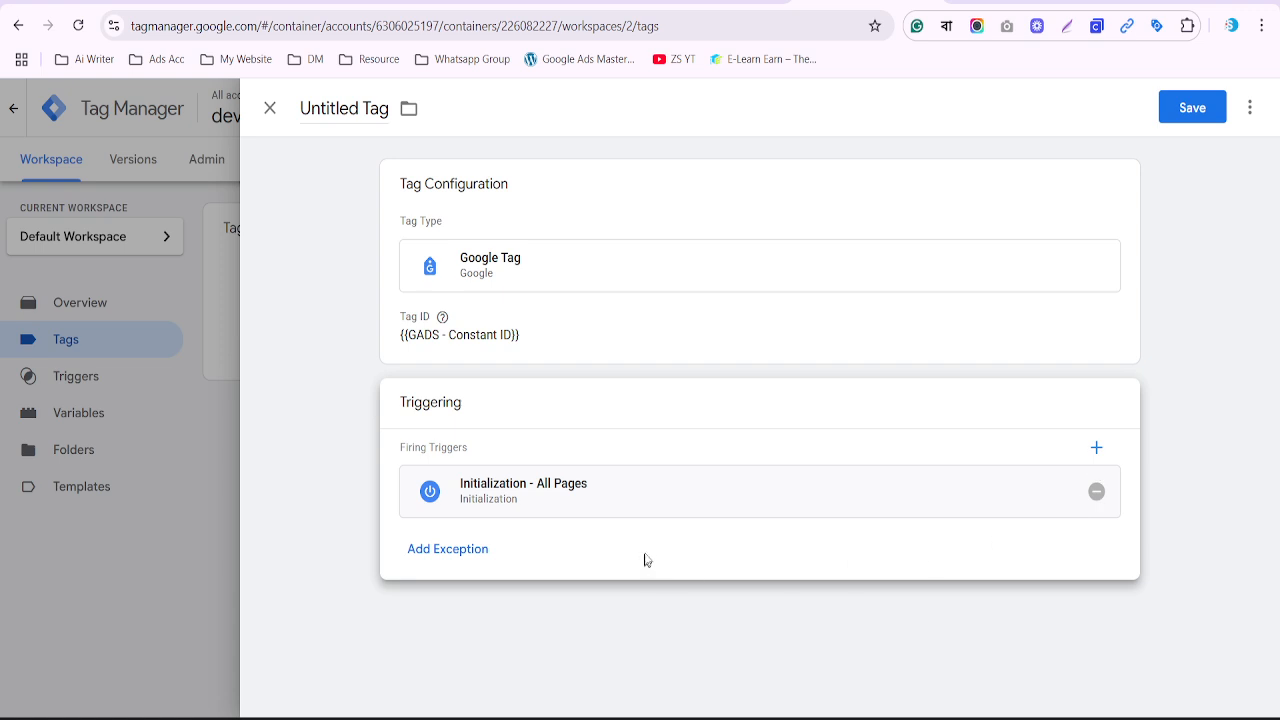
pyautogui.click(1097, 493)
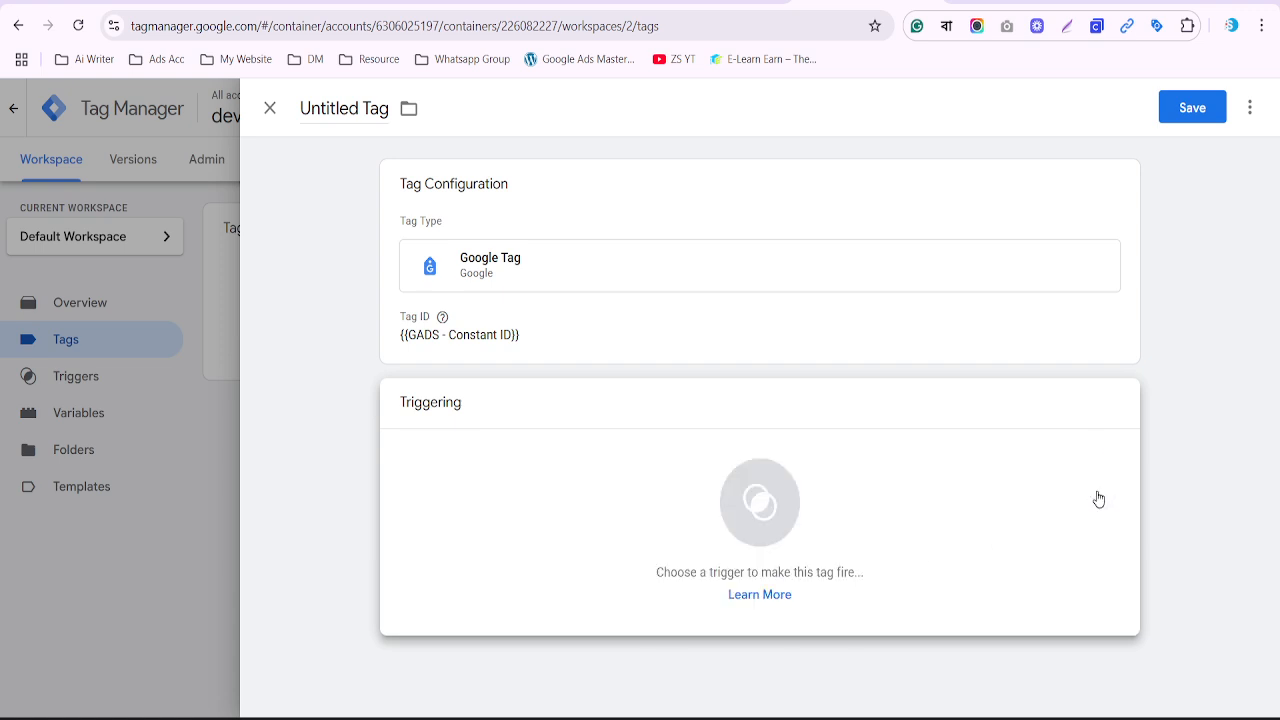
pyautogui.click(710, 505)
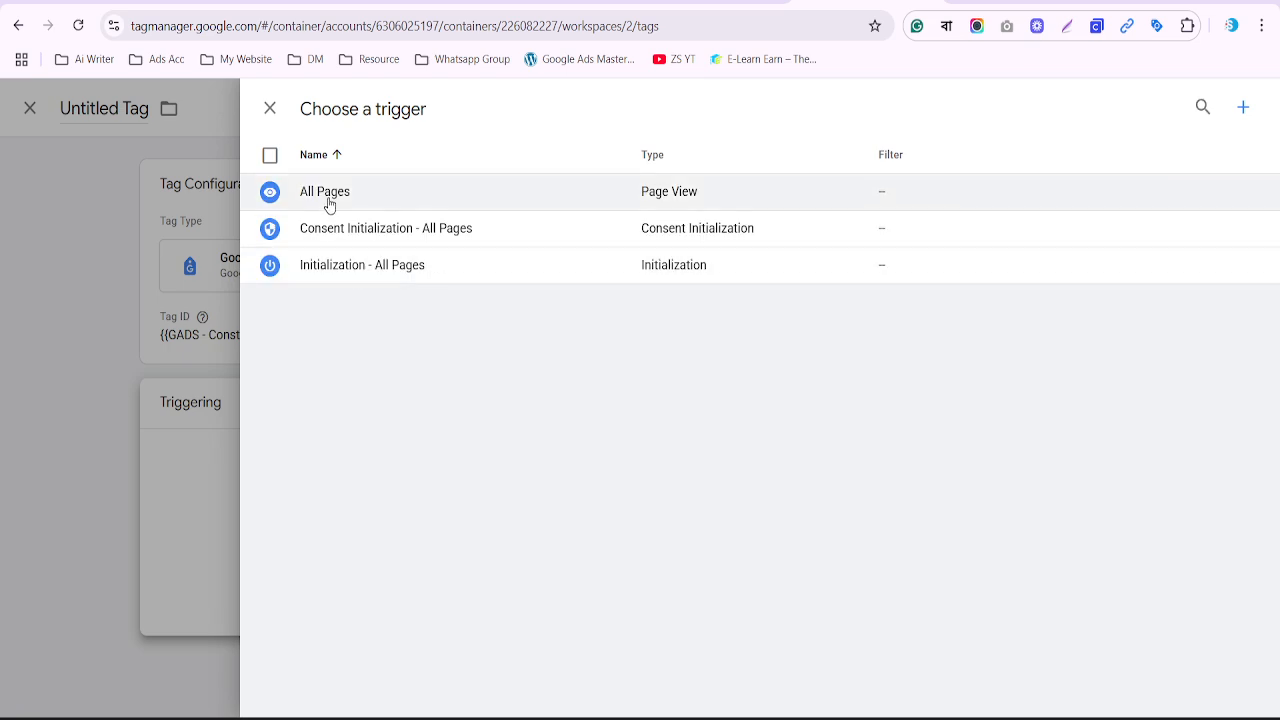
pyautogui.click(325, 193)
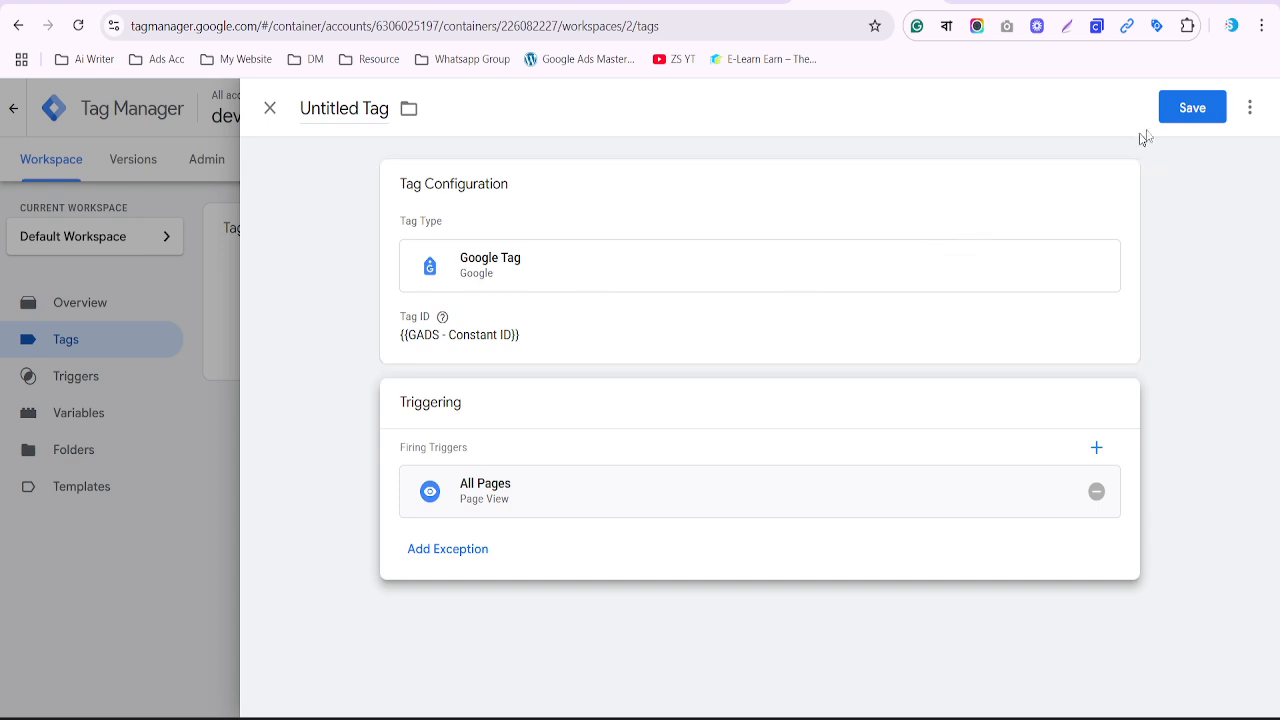
pyautogui.click(1212, 102)
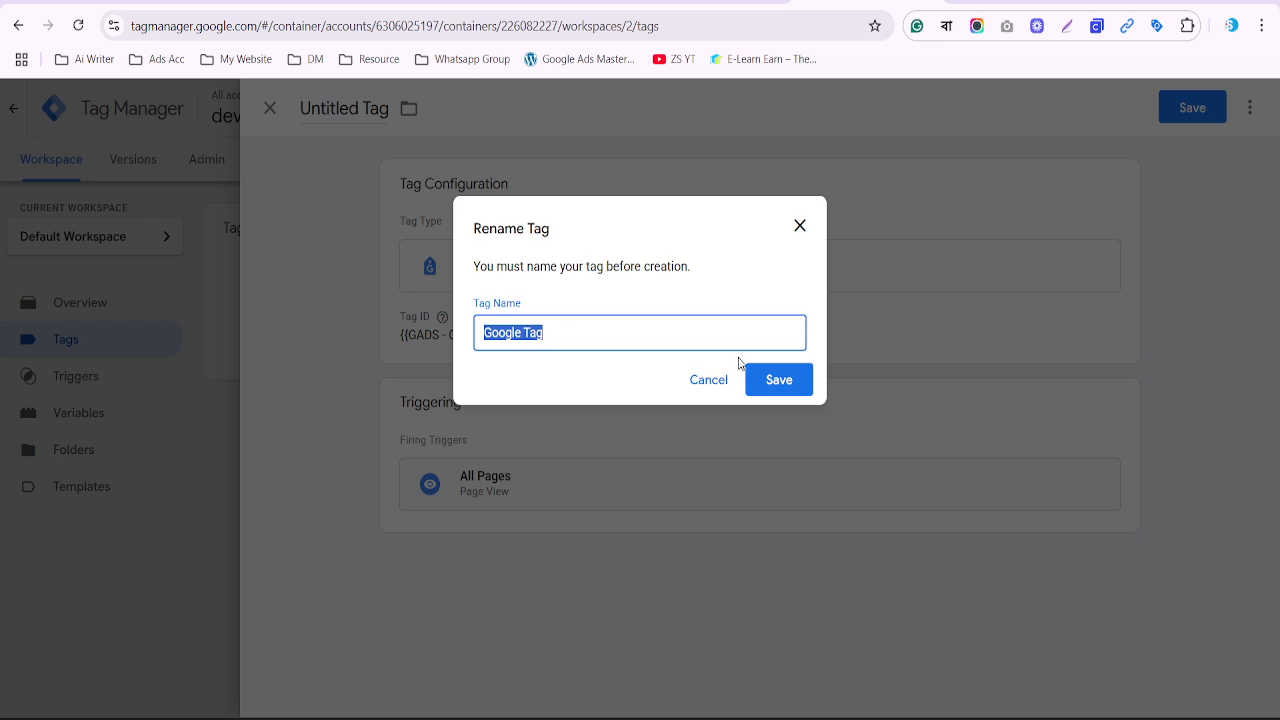
pyautogui.click(776, 380)
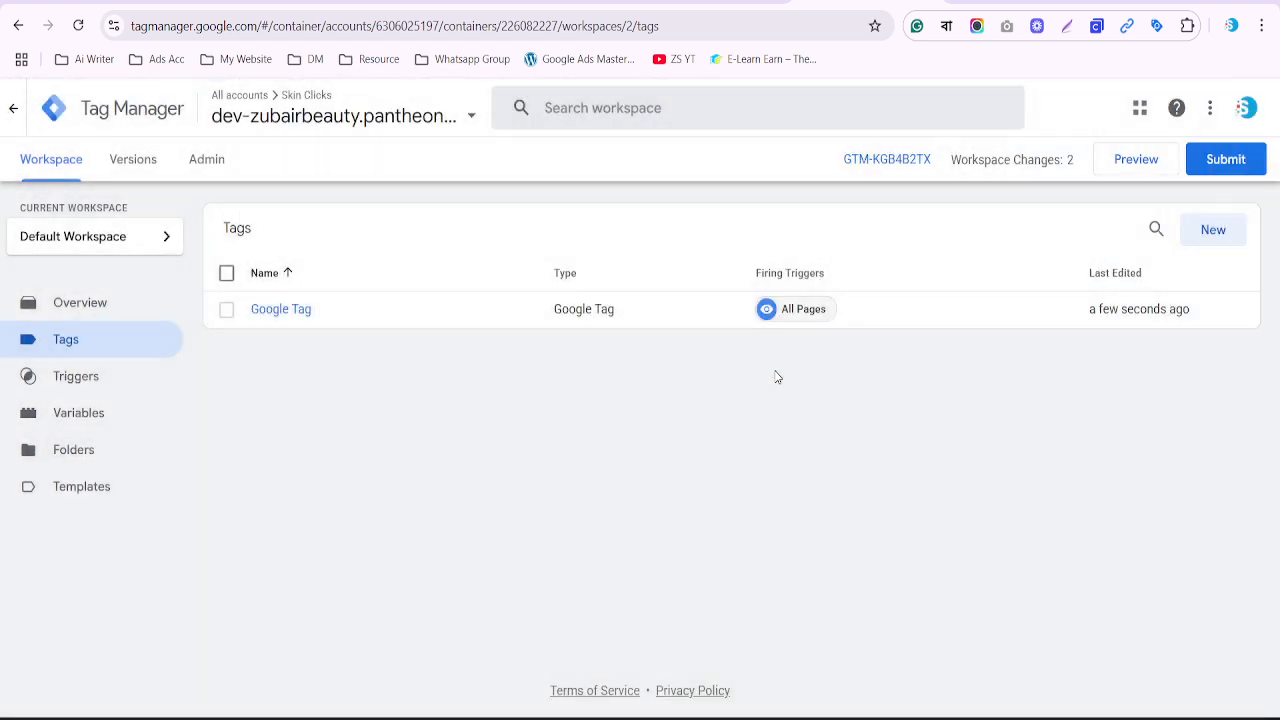
# Start a new tag of type Google Ads > Conversion Linker
pyautogui.click(1212, 231)
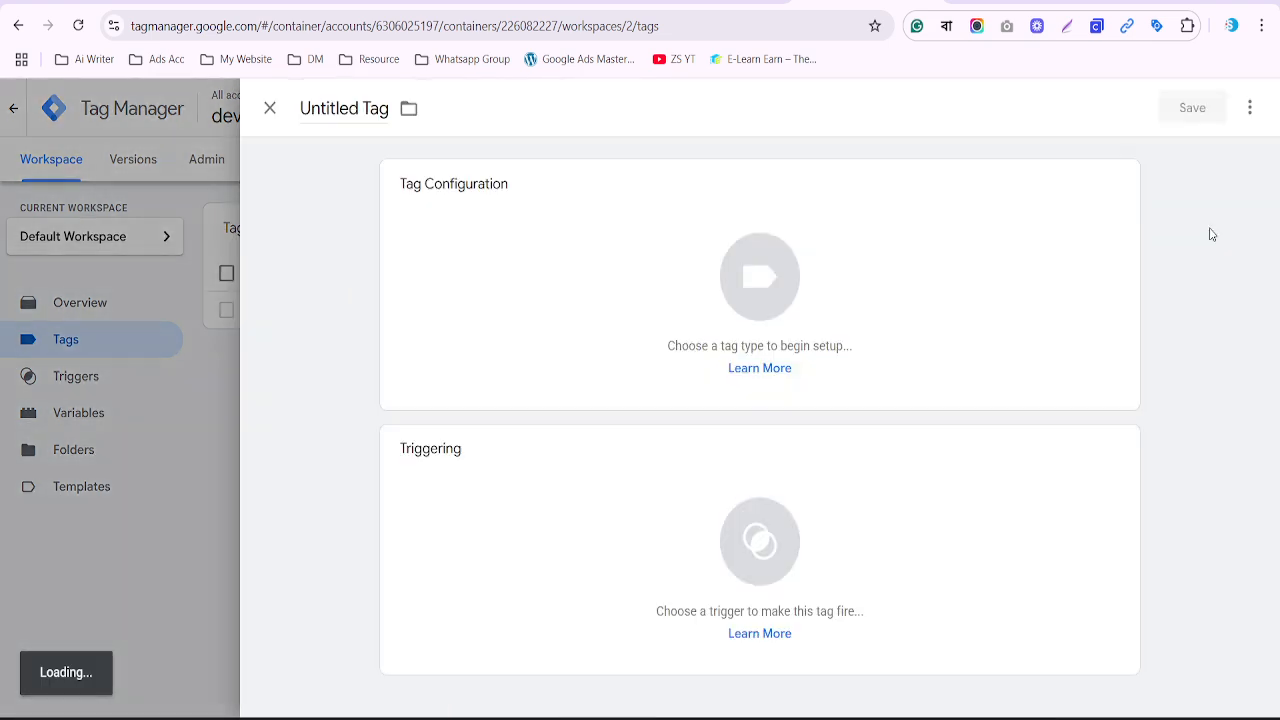
pyautogui.click(786, 286)
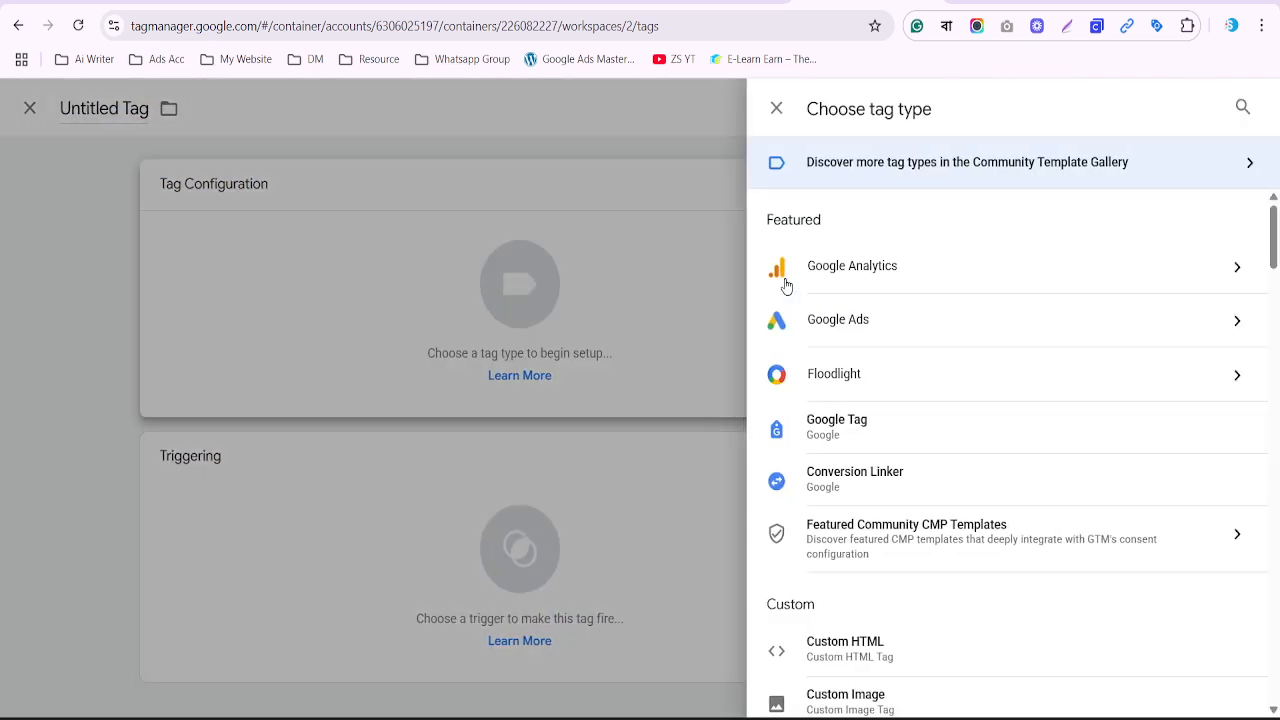
pyautogui.click(845, 320)
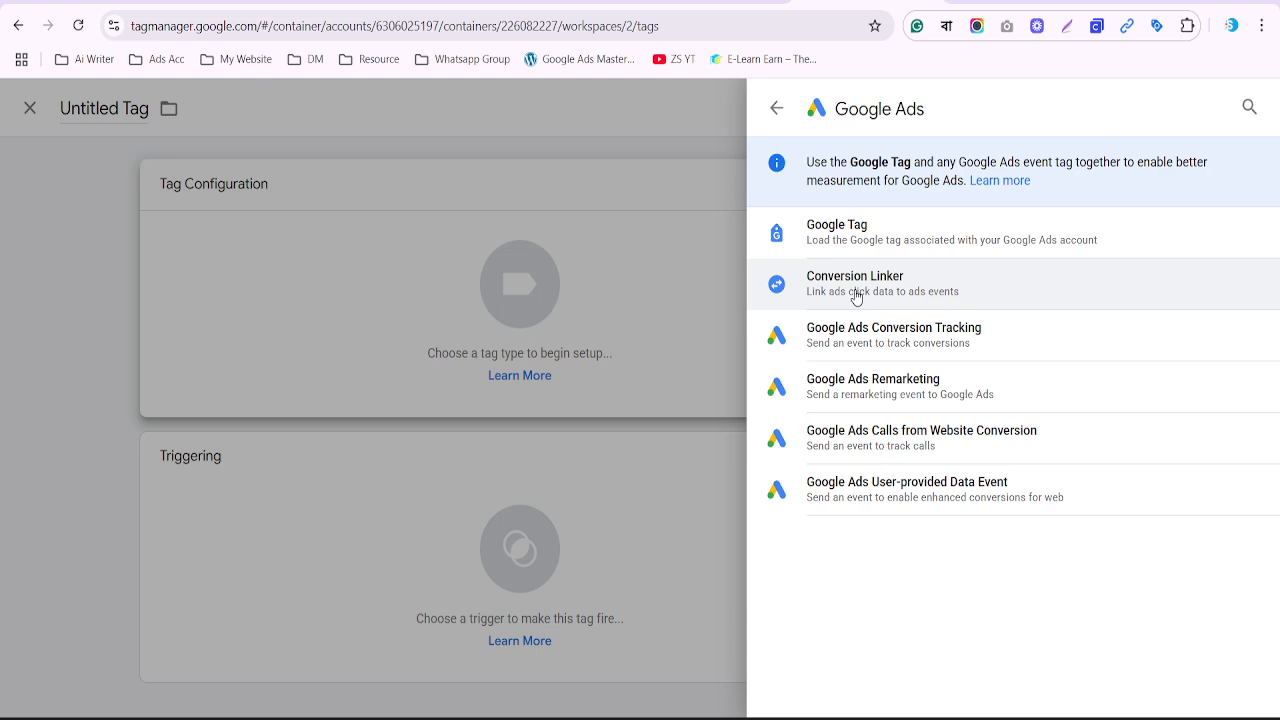
pyautogui.click(855, 292)
pyautogui.scroll(-2, 744, 463)
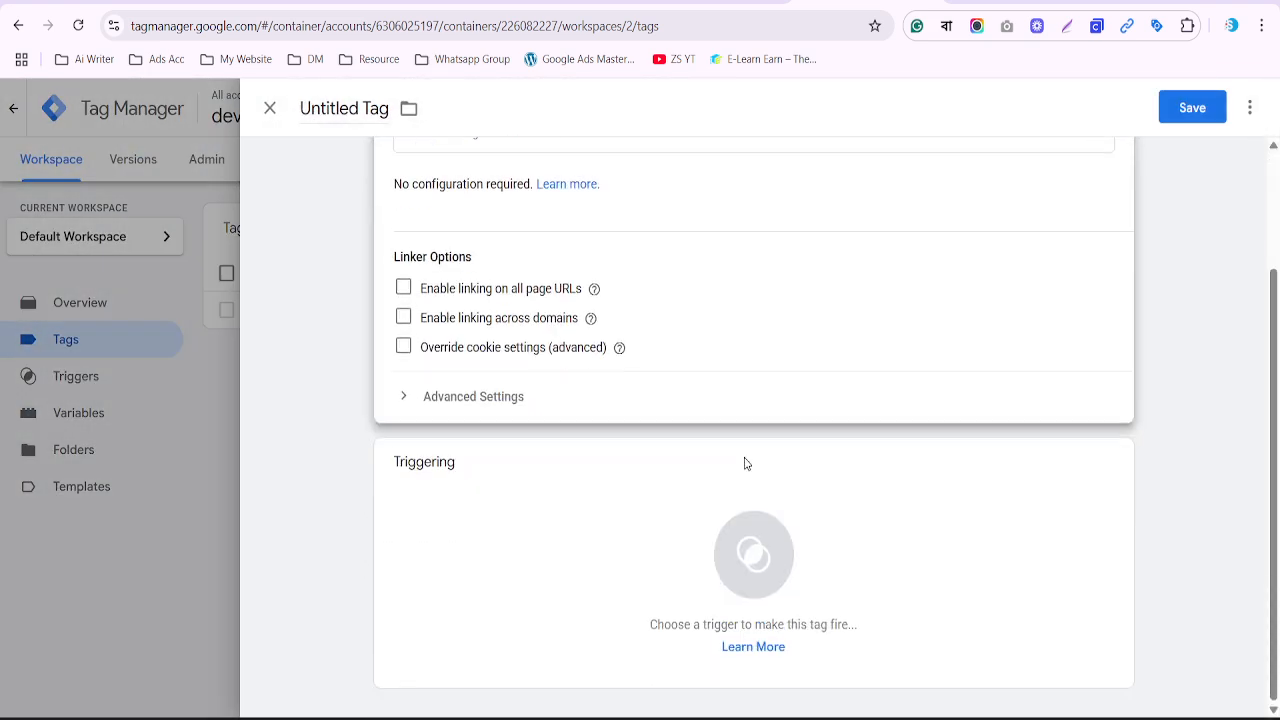
pyautogui.scroll(1, 763, 534)
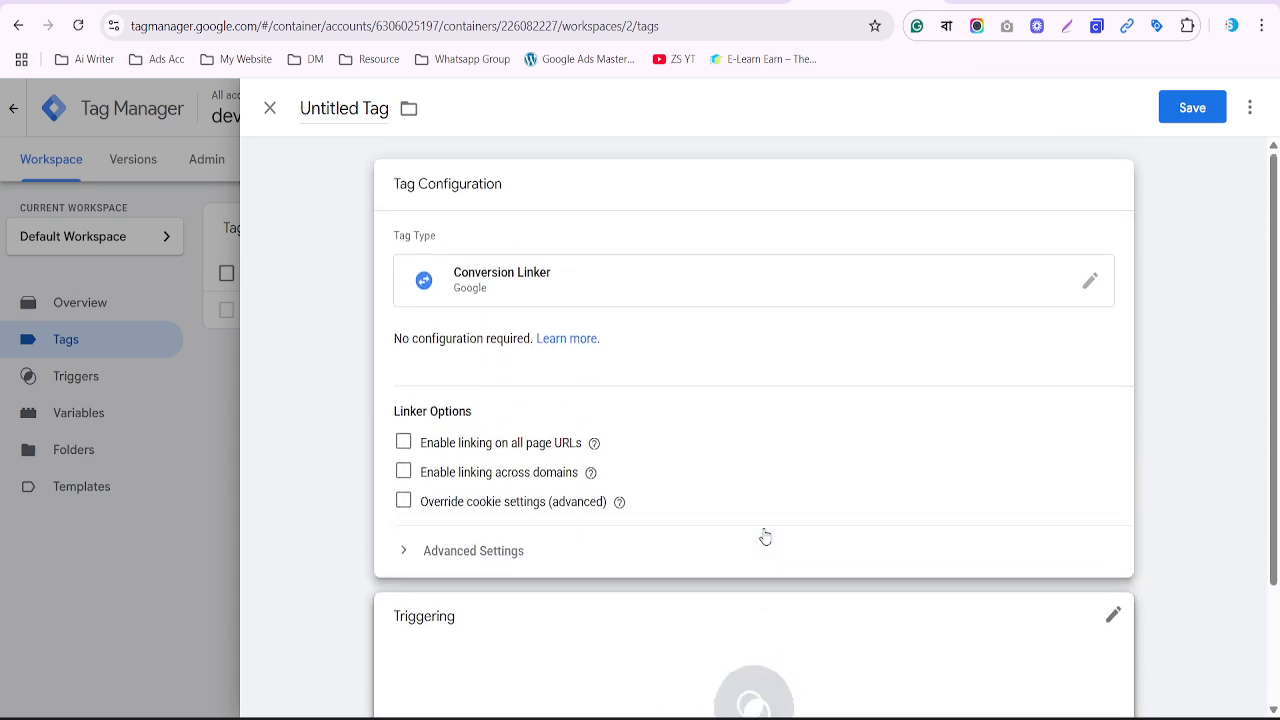
pyautogui.scroll(-1, 758, 560)
# Fire the Conversion Linker on All Pages and save it named 'Conversion Linker'
pyautogui.click(752, 560)
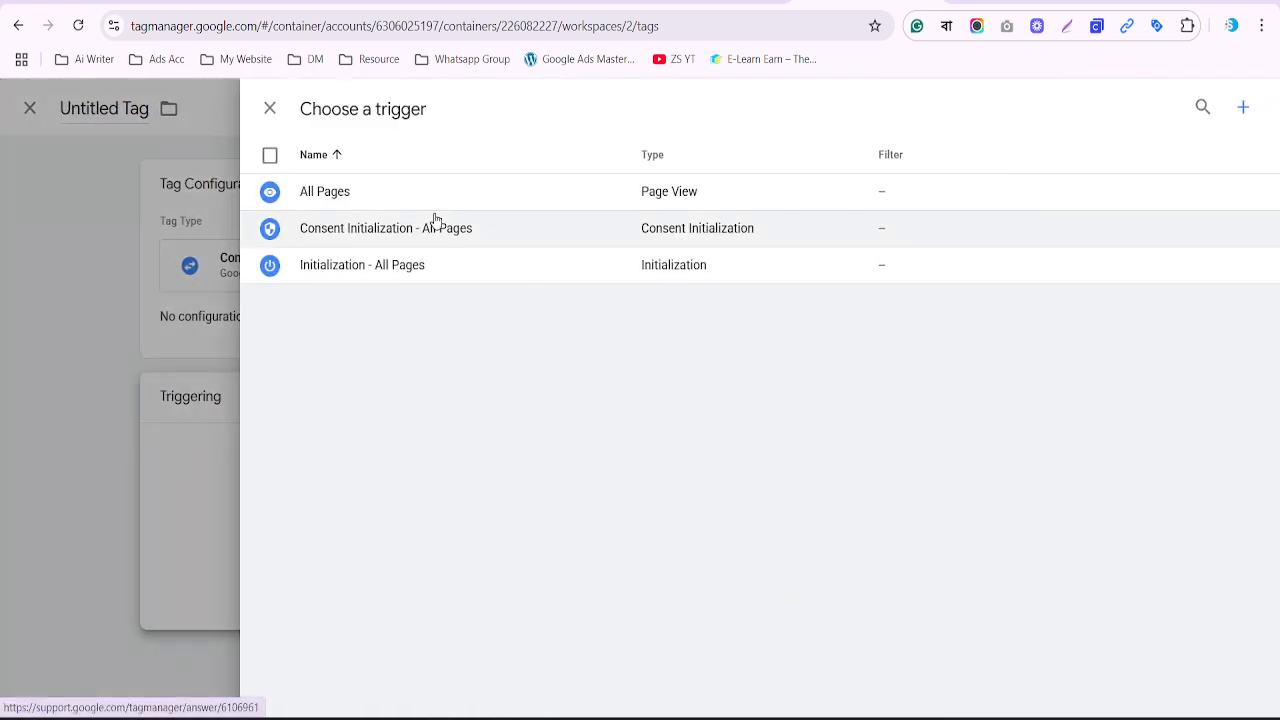
pyautogui.click(411, 199)
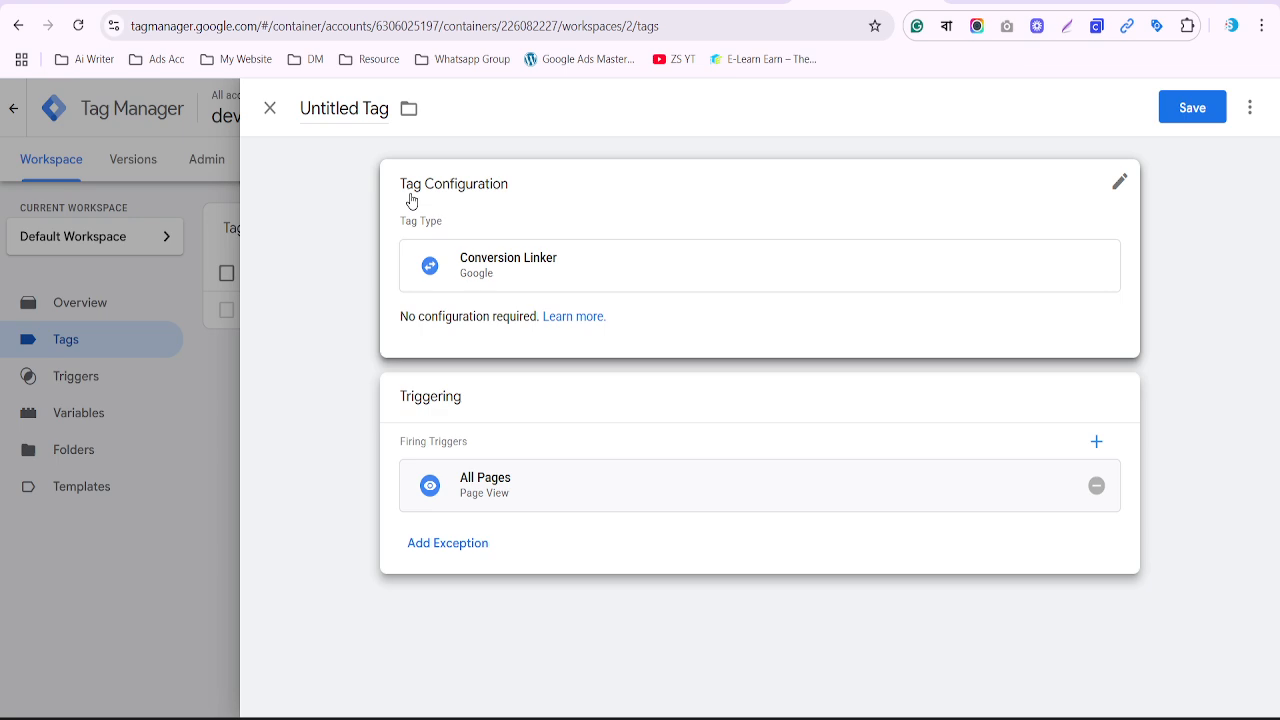
pyautogui.moveTo(411, 199); pyautogui.dragTo(1012, 132)
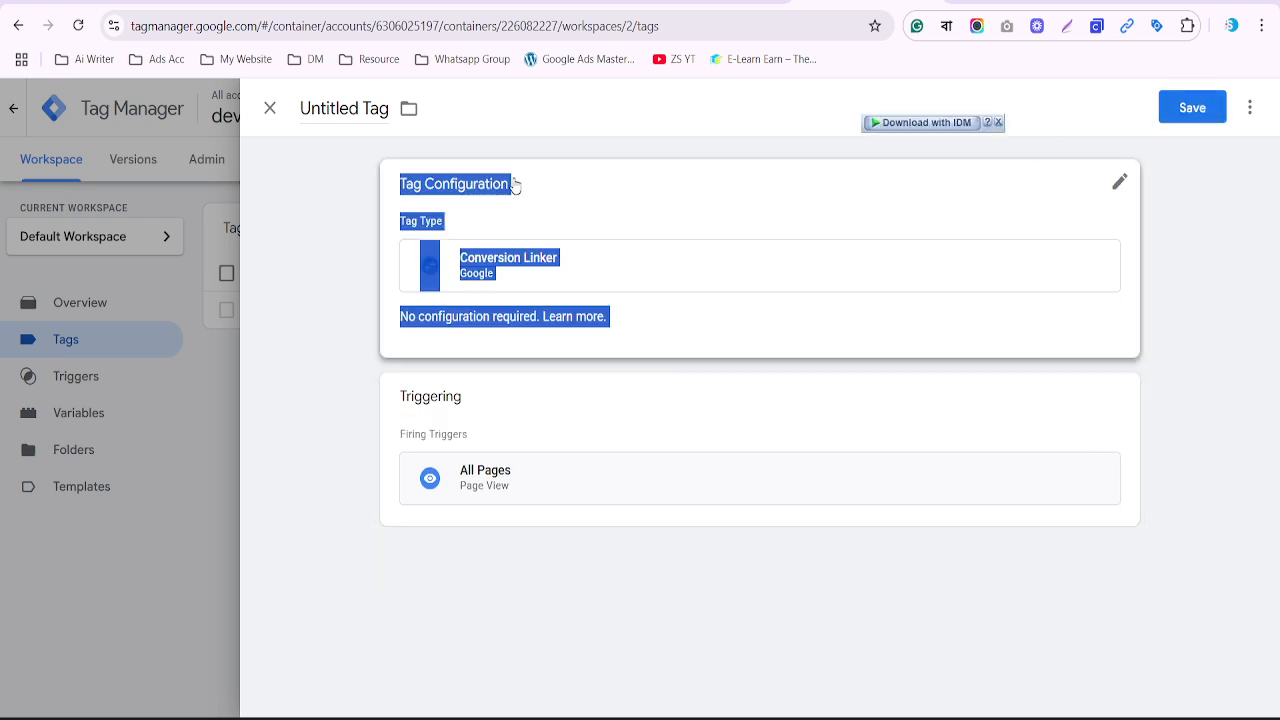
pyautogui.click(371, 108)
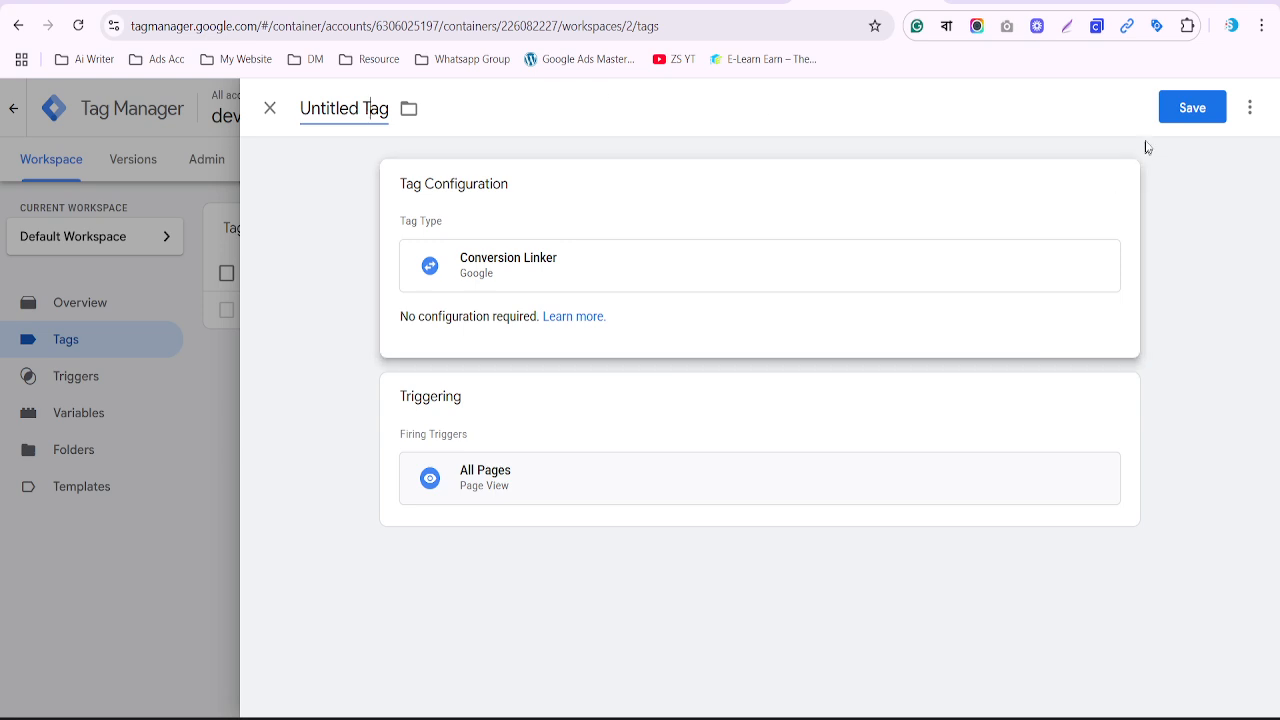
pyautogui.click(1186, 109)
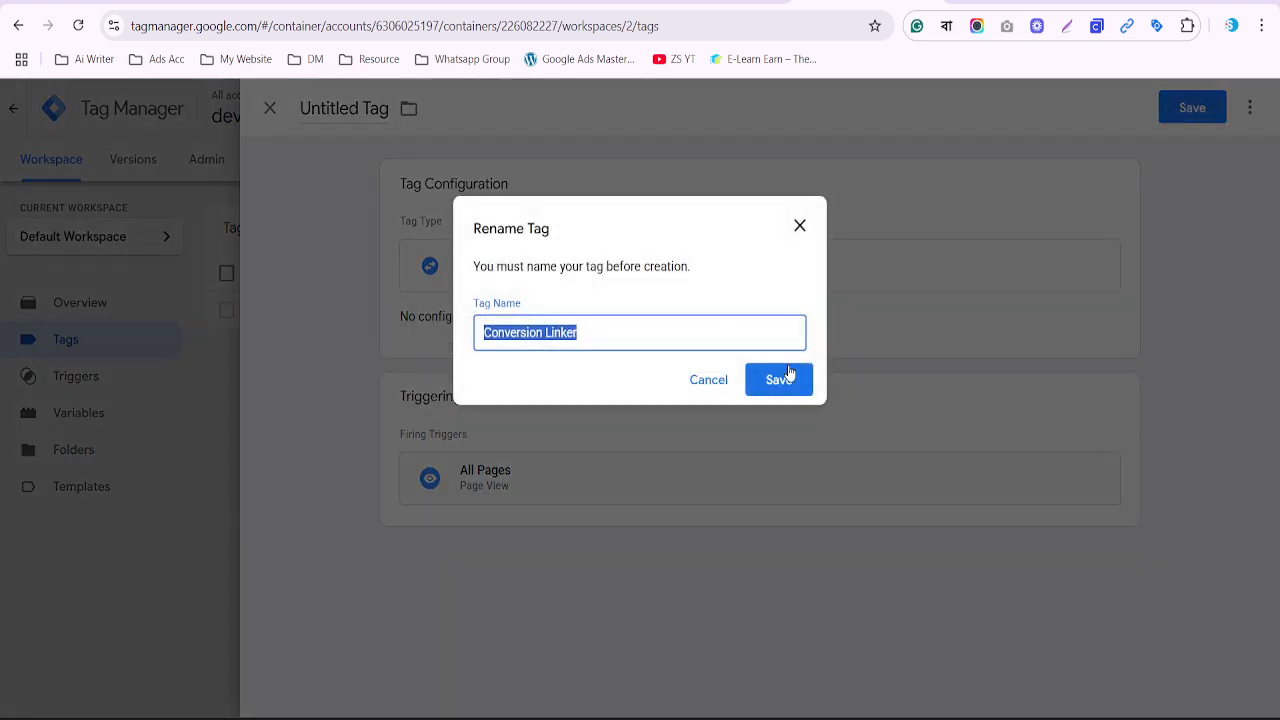
pyautogui.click(788, 384)
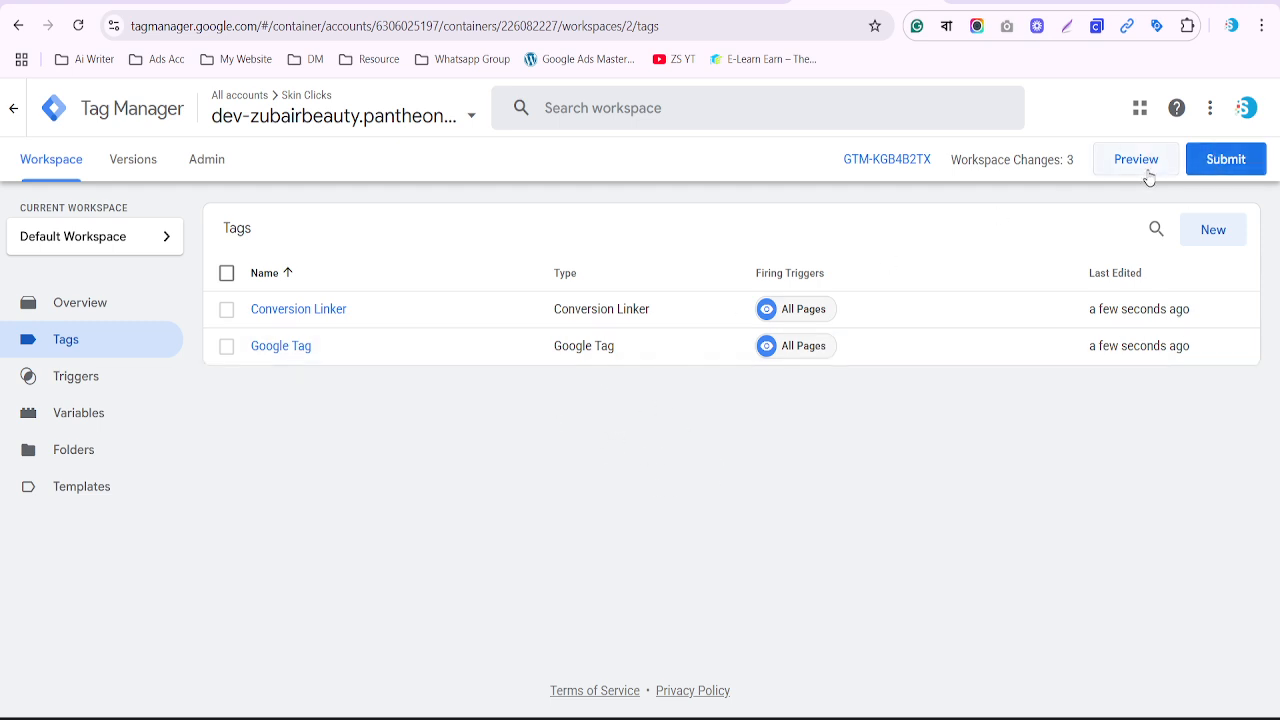
pyautogui.click(1225, 160)
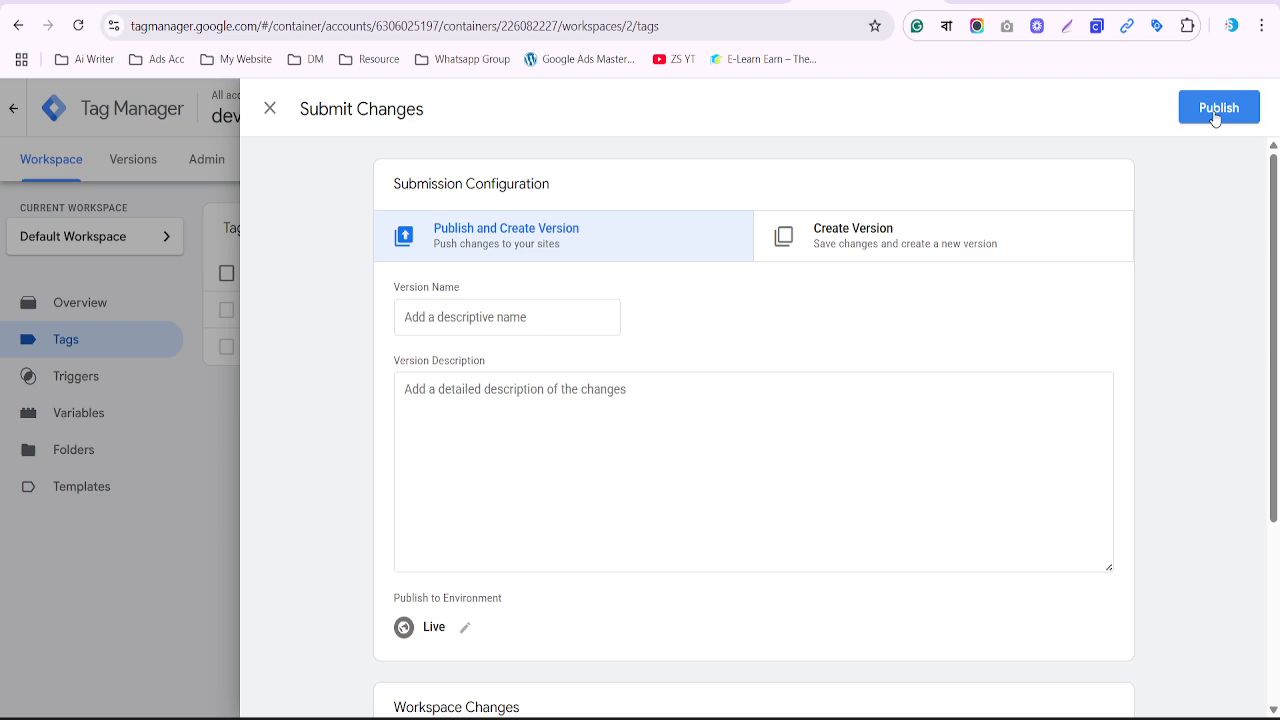
# Publish the changes as Version 2 without a description and return to the workspace overview
pyautogui.click(1215, 116)
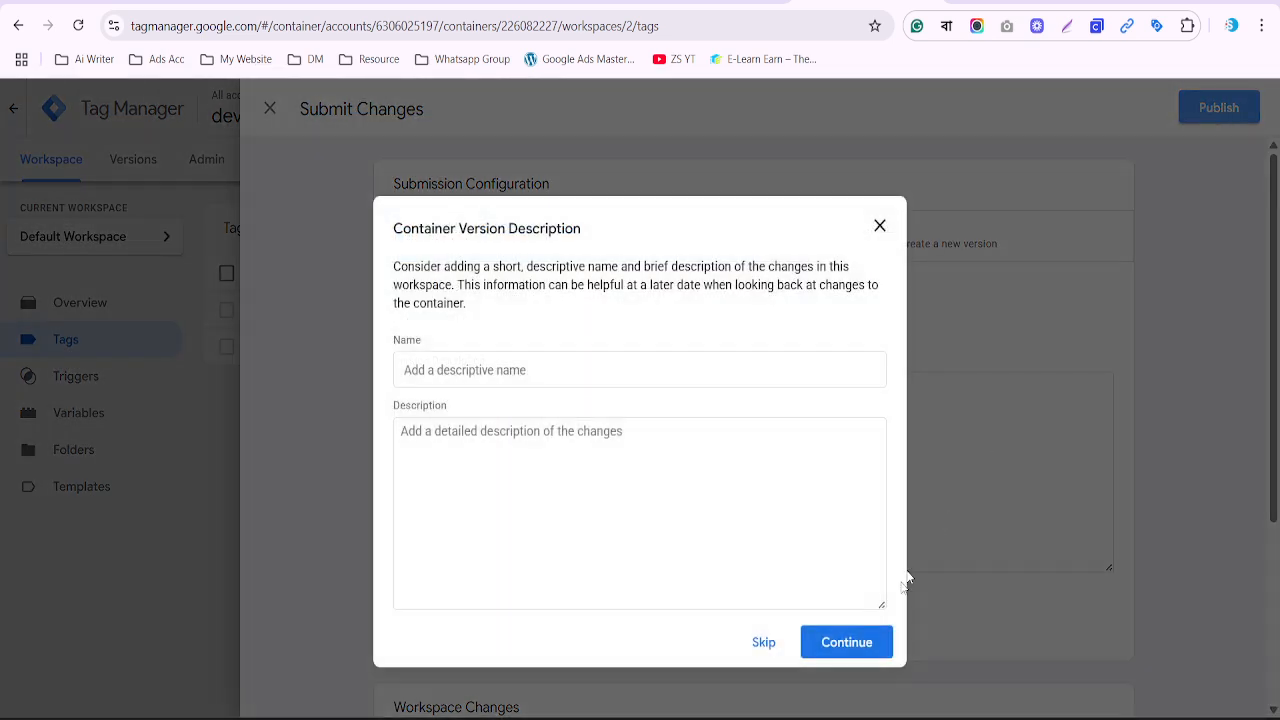
pyautogui.click(830, 652)
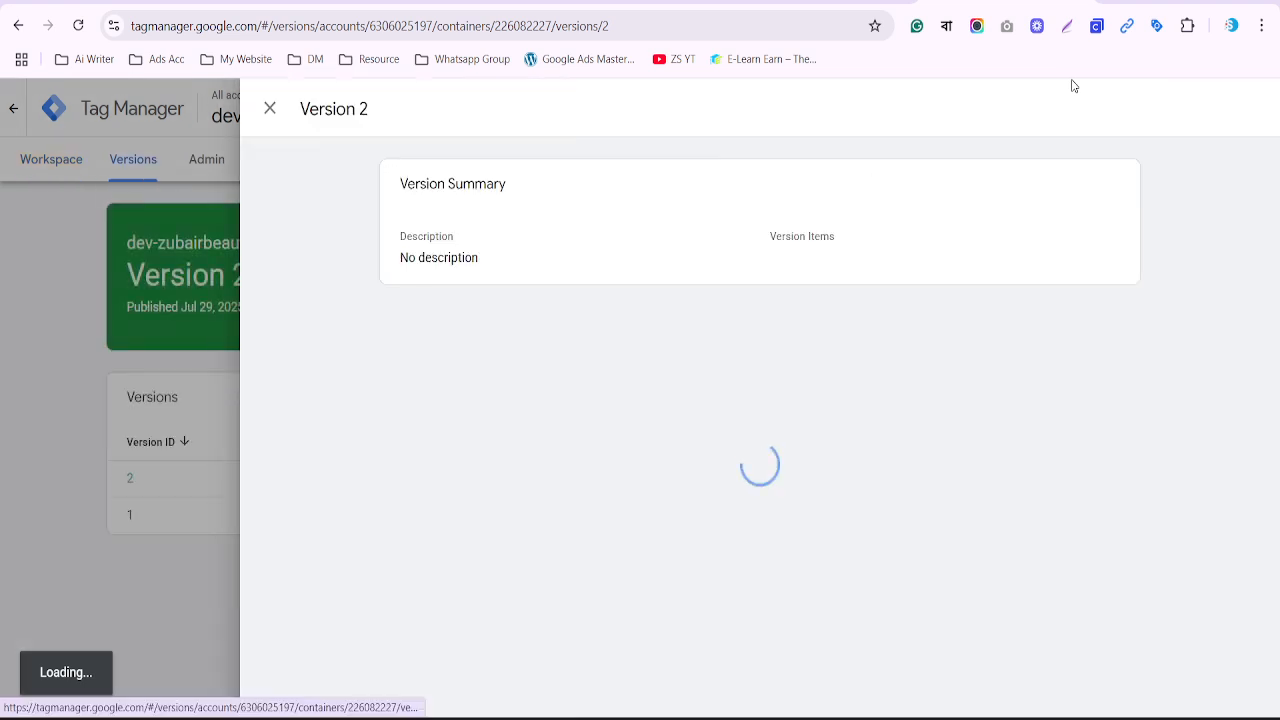
pyautogui.click(270, 108)
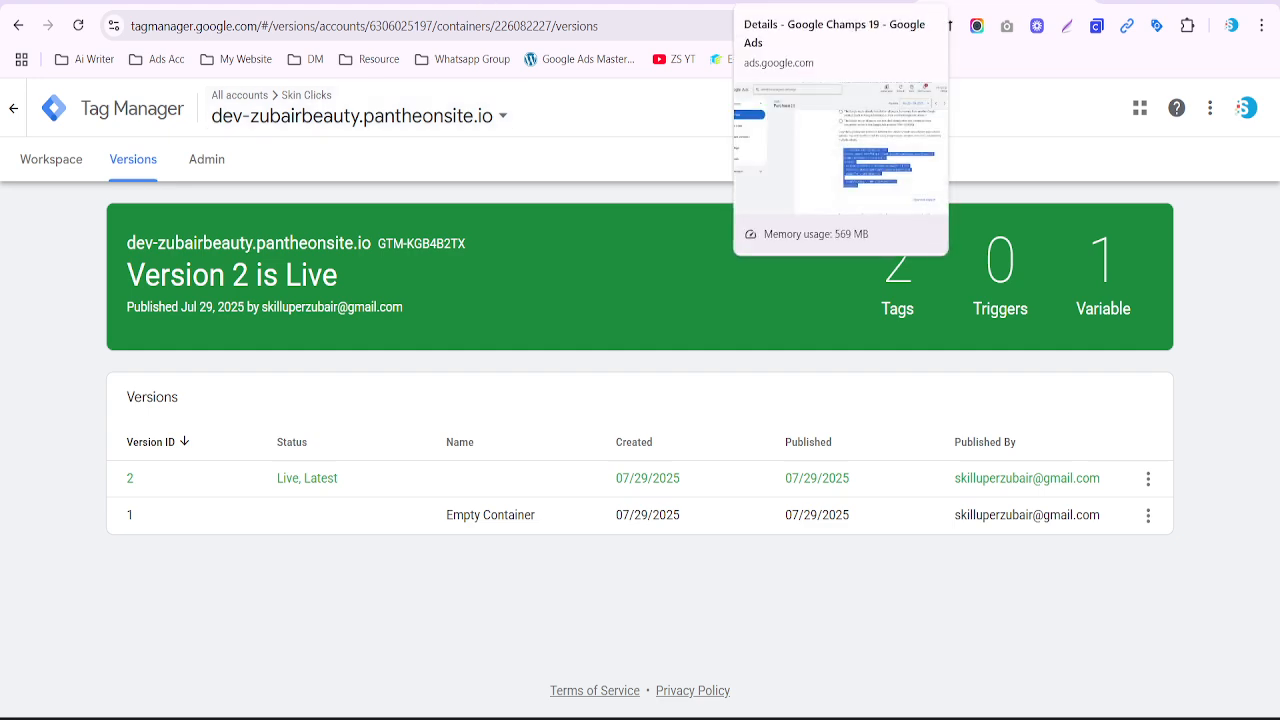
pyautogui.click(42, 172)
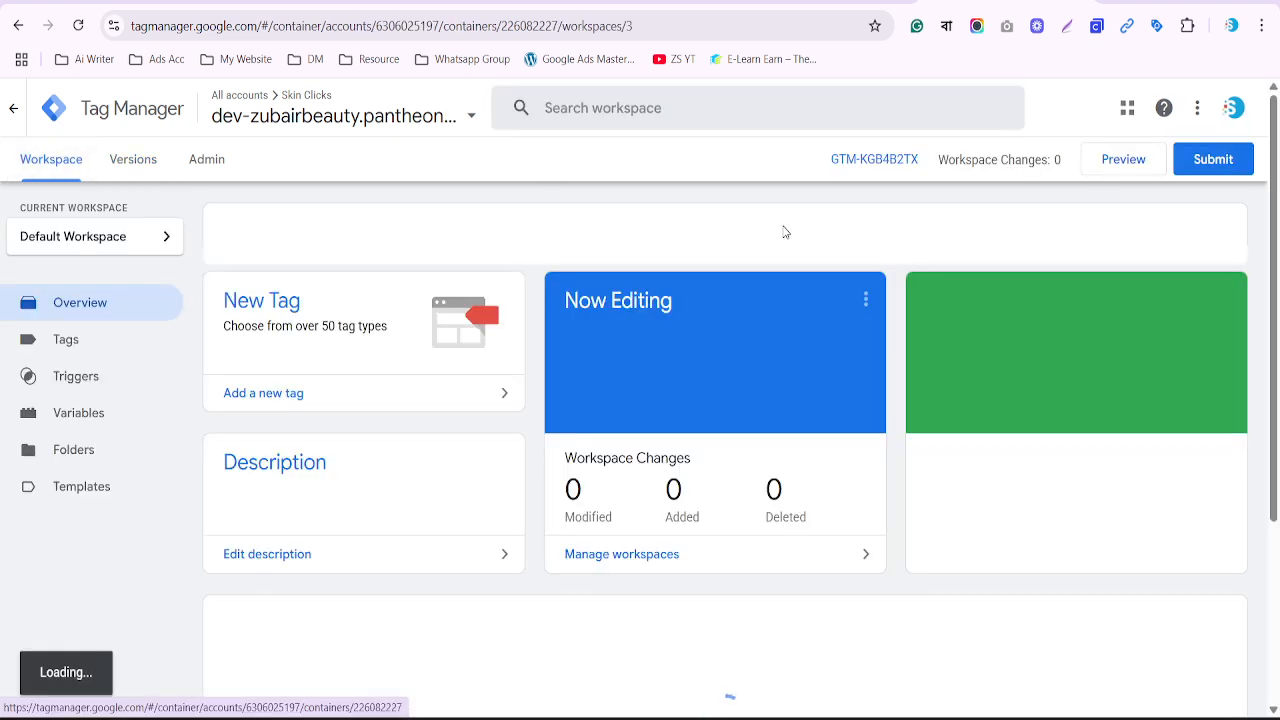
# Launch Preview and connect Tag Assistant to the store's development site URL
pyautogui.click(1096, 158)
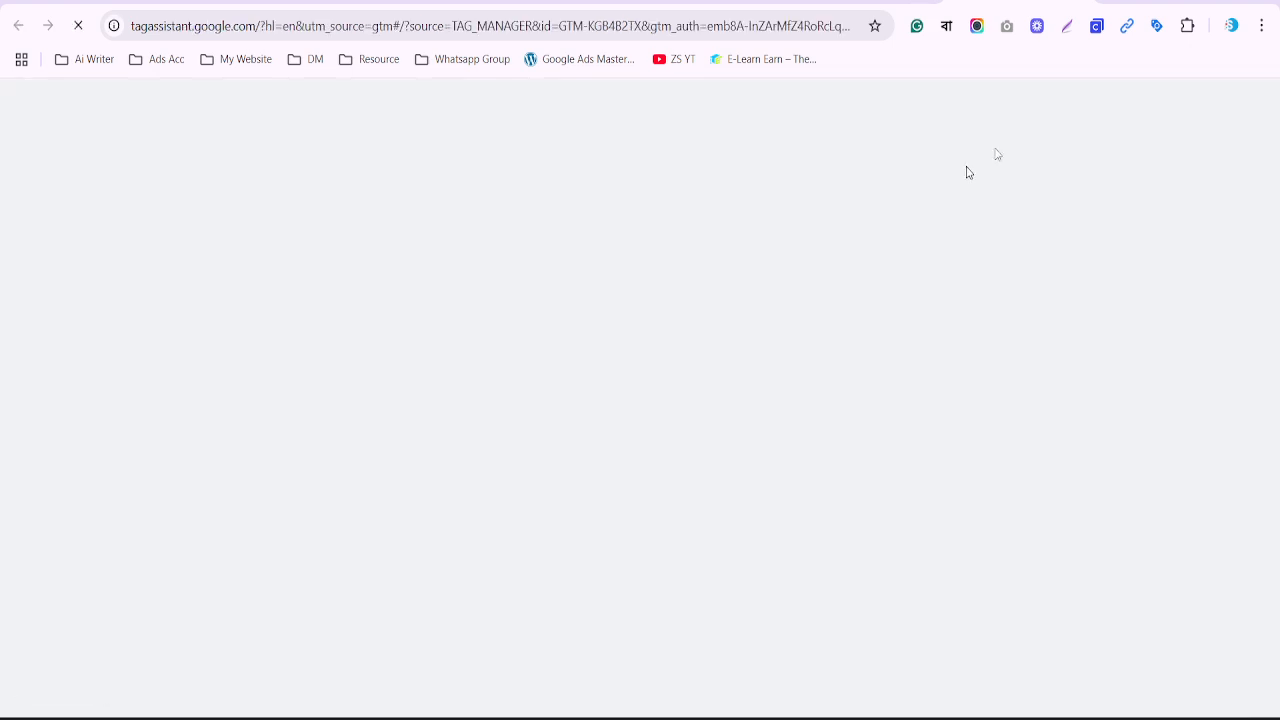
pyautogui.click(900, 2)
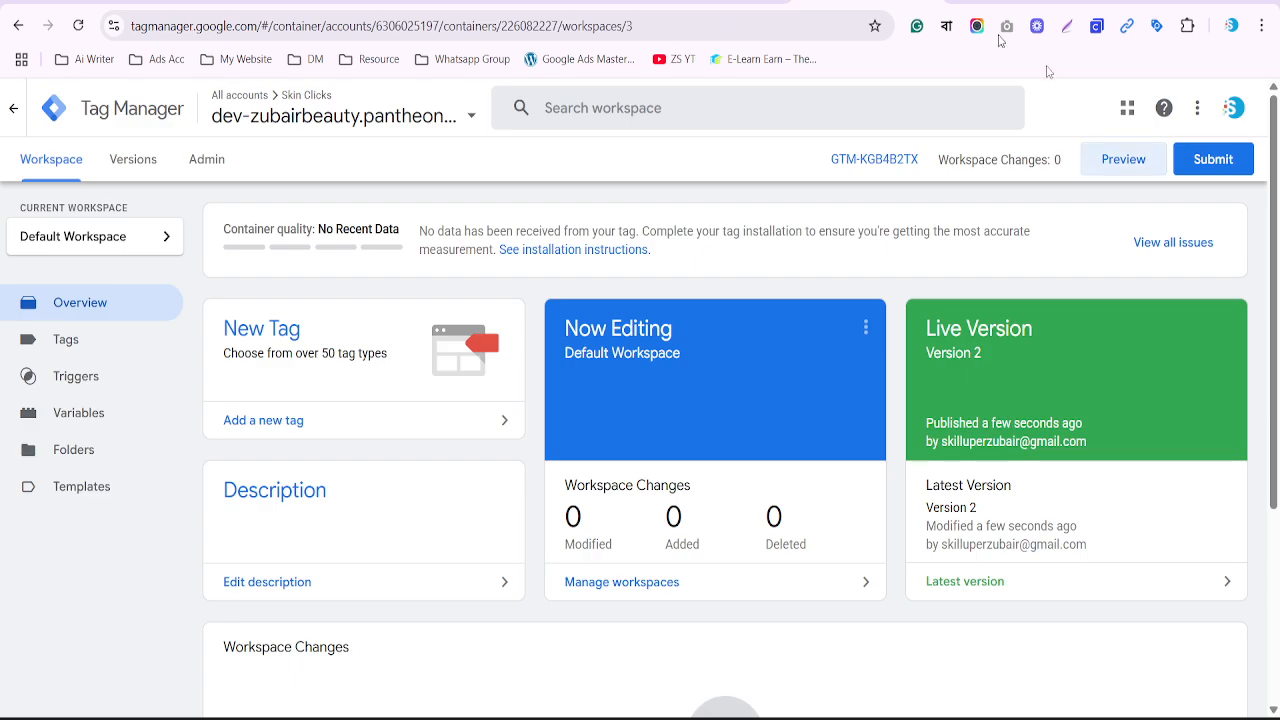
pyautogui.click(1123, 159)
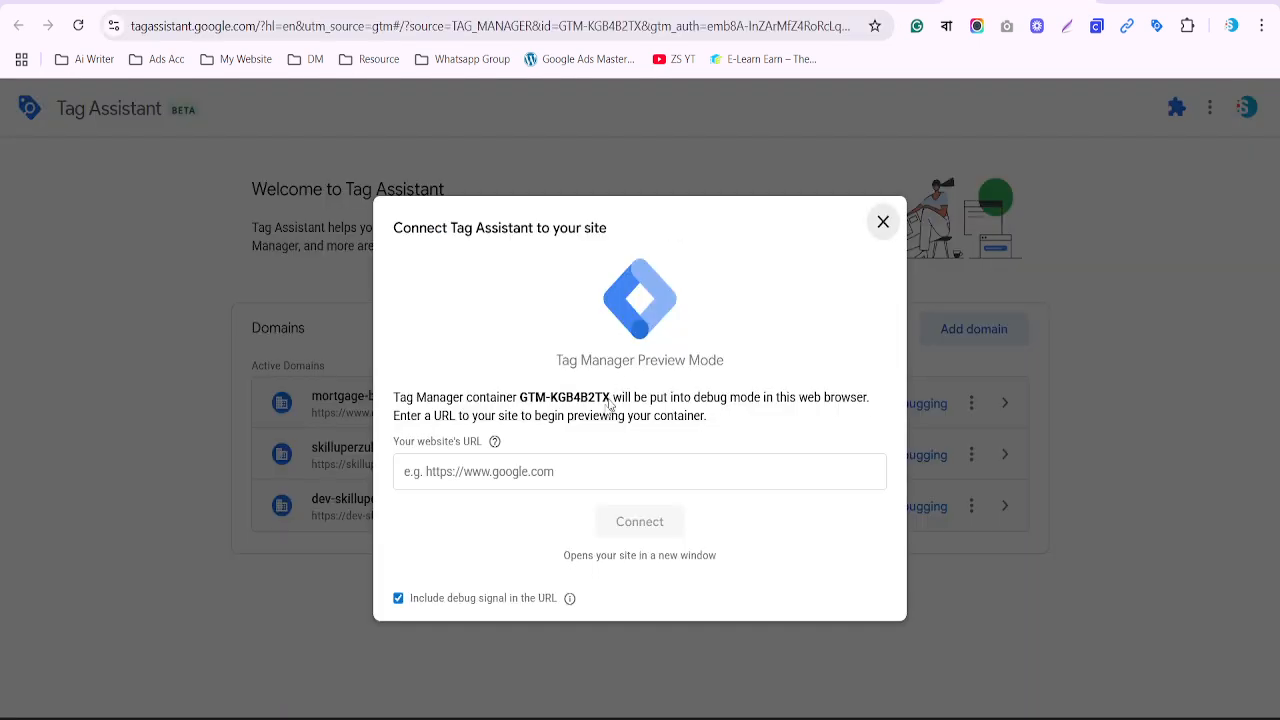
pyautogui.click(551, 462)
pyautogui.write('https://dev-zubairbeauty.pantheonsite.io/')
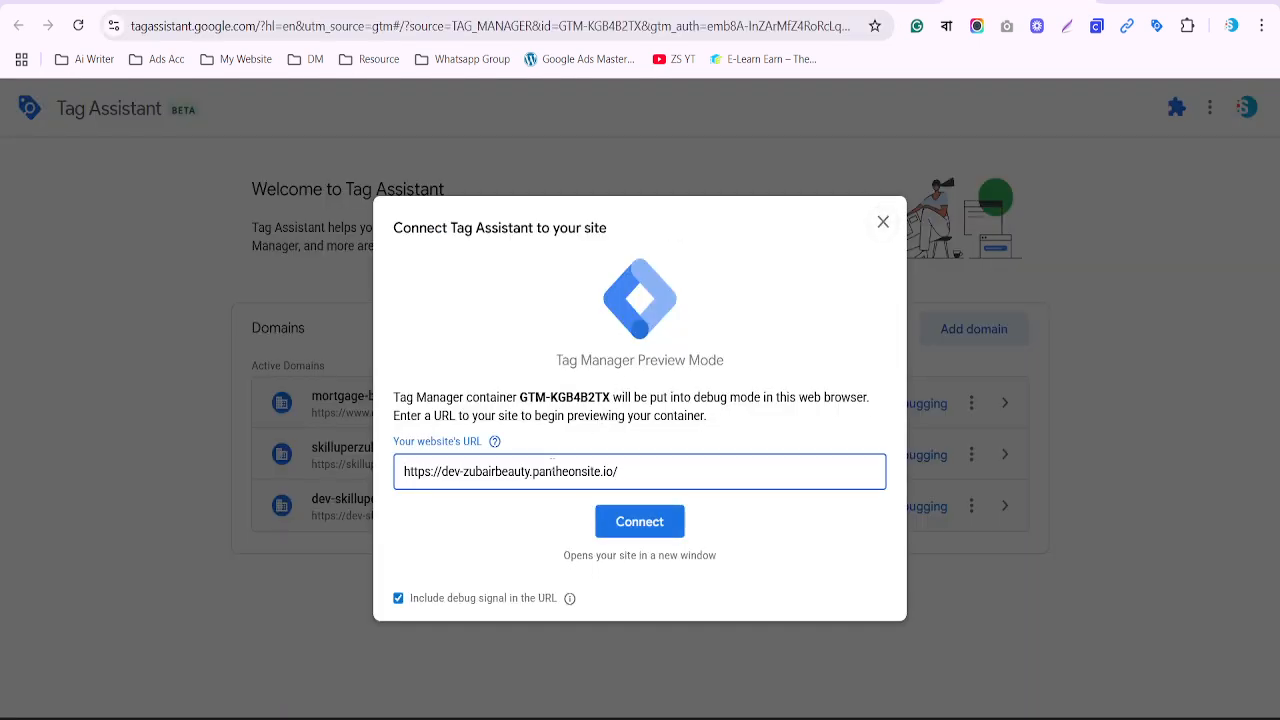
pyautogui.click(672, 517)
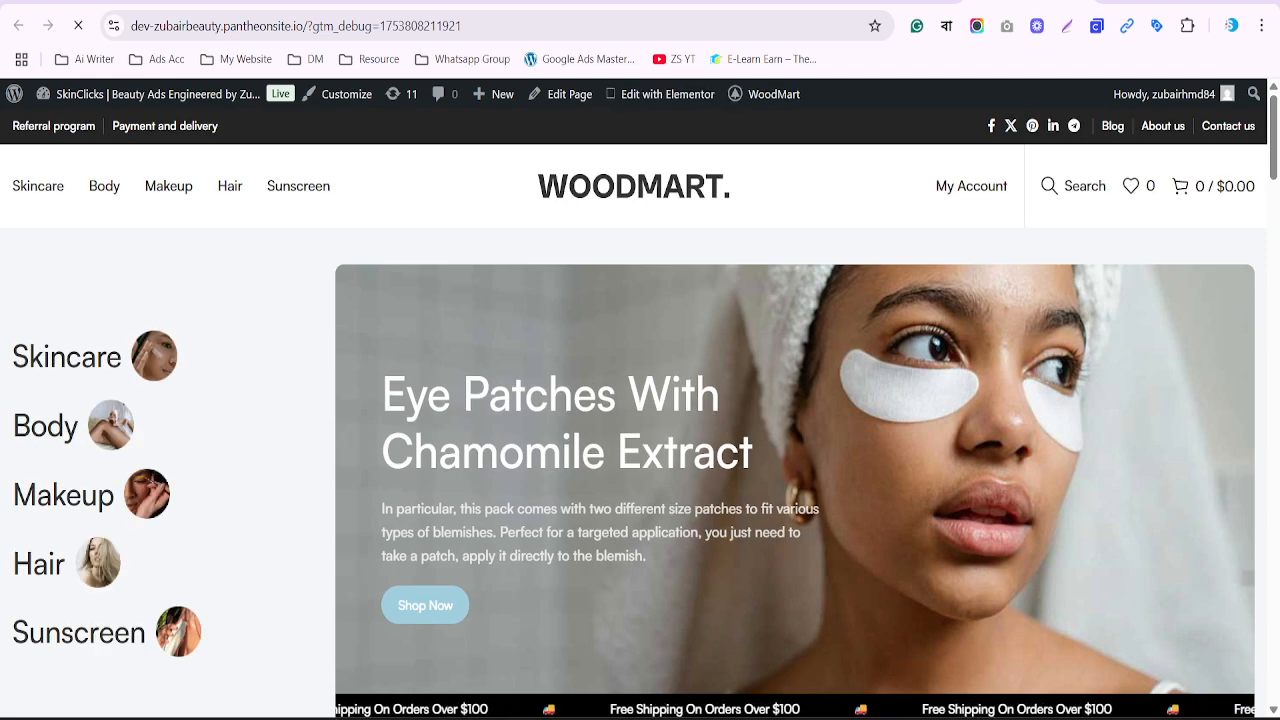
pyautogui.hotkey('ctrl', 'shift', 'Tab')
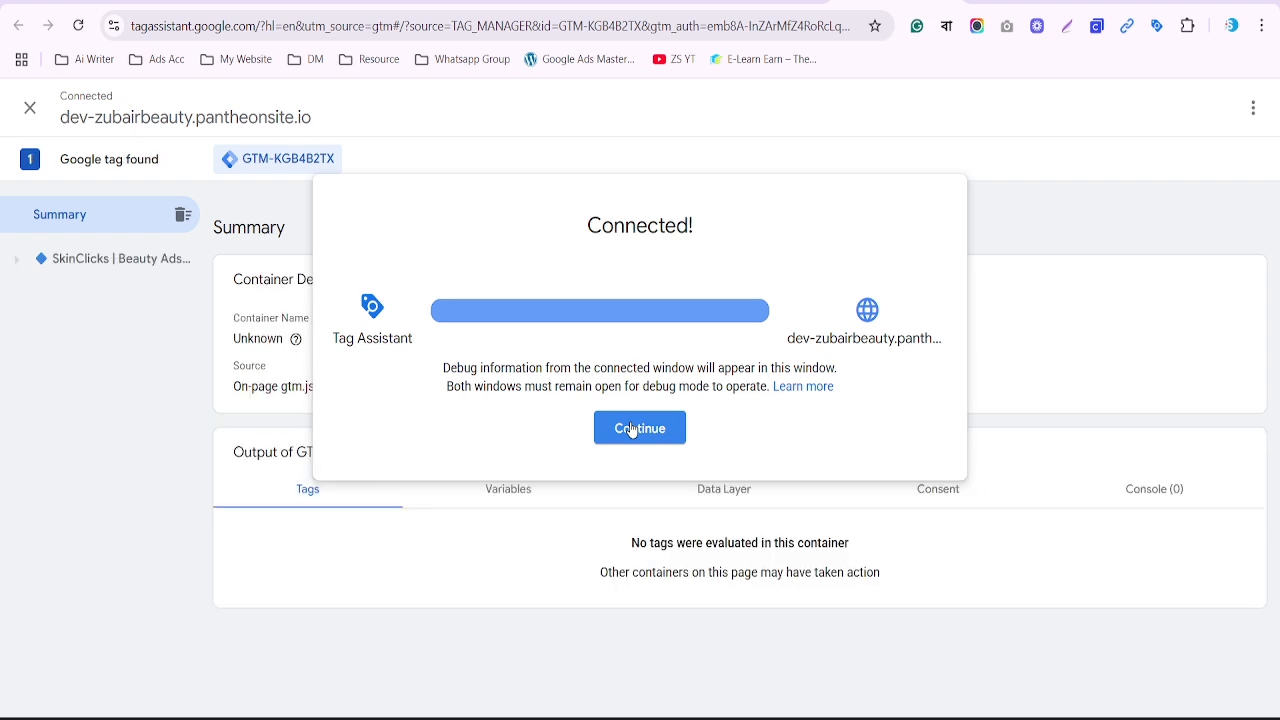
# Visit the storefront's Makeup page and verify Google Tag and Conversion Linker each fired 2 times
pyautogui.click(631, 429)
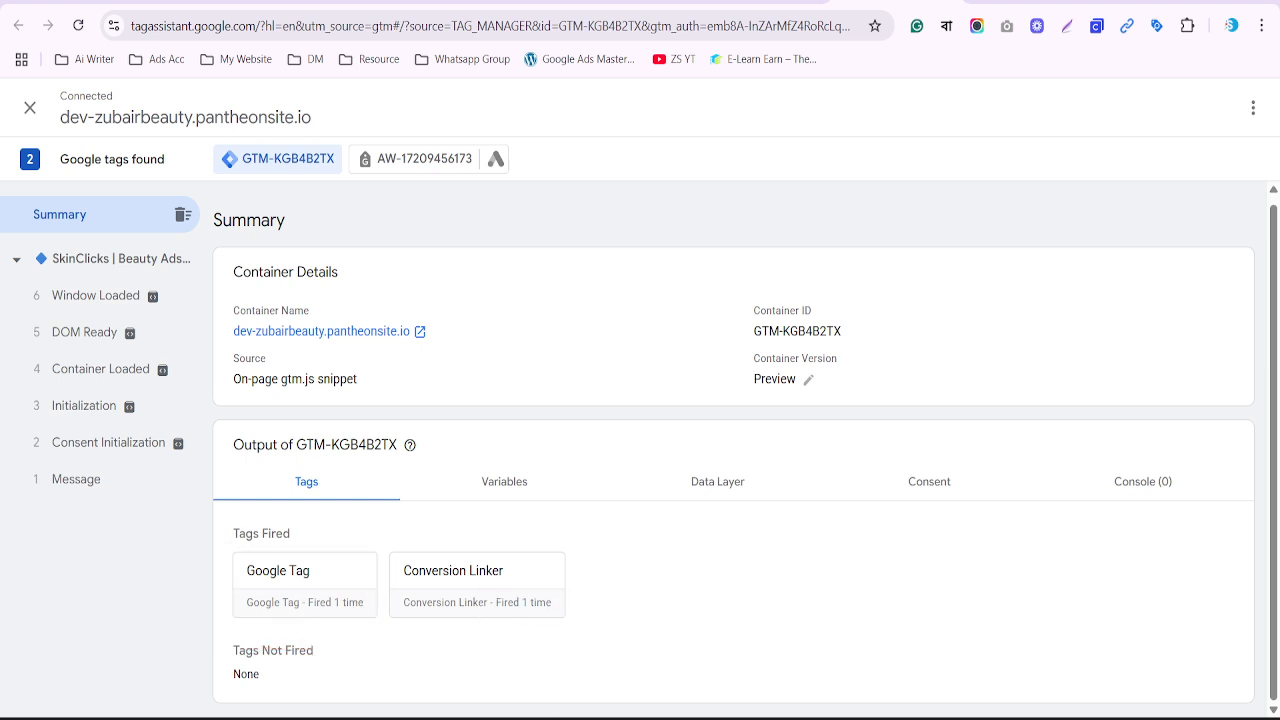
pyautogui.click(1015, 2)
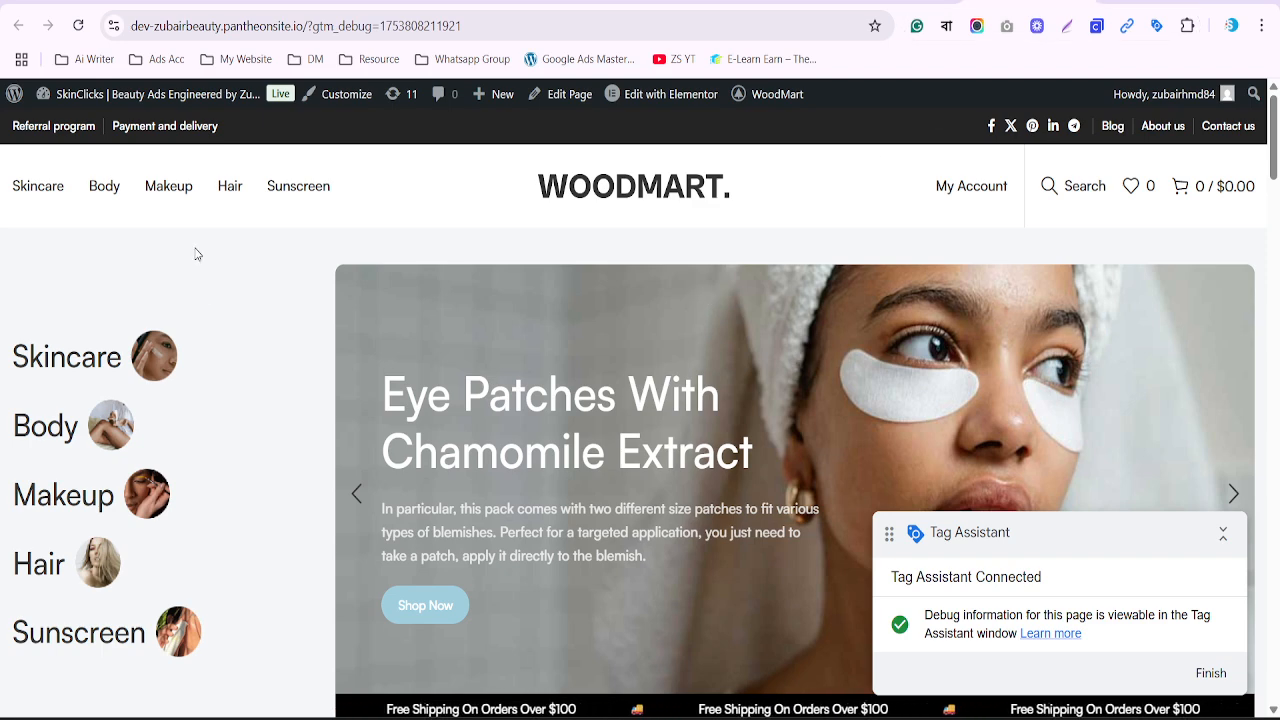
pyautogui.click(169, 192)
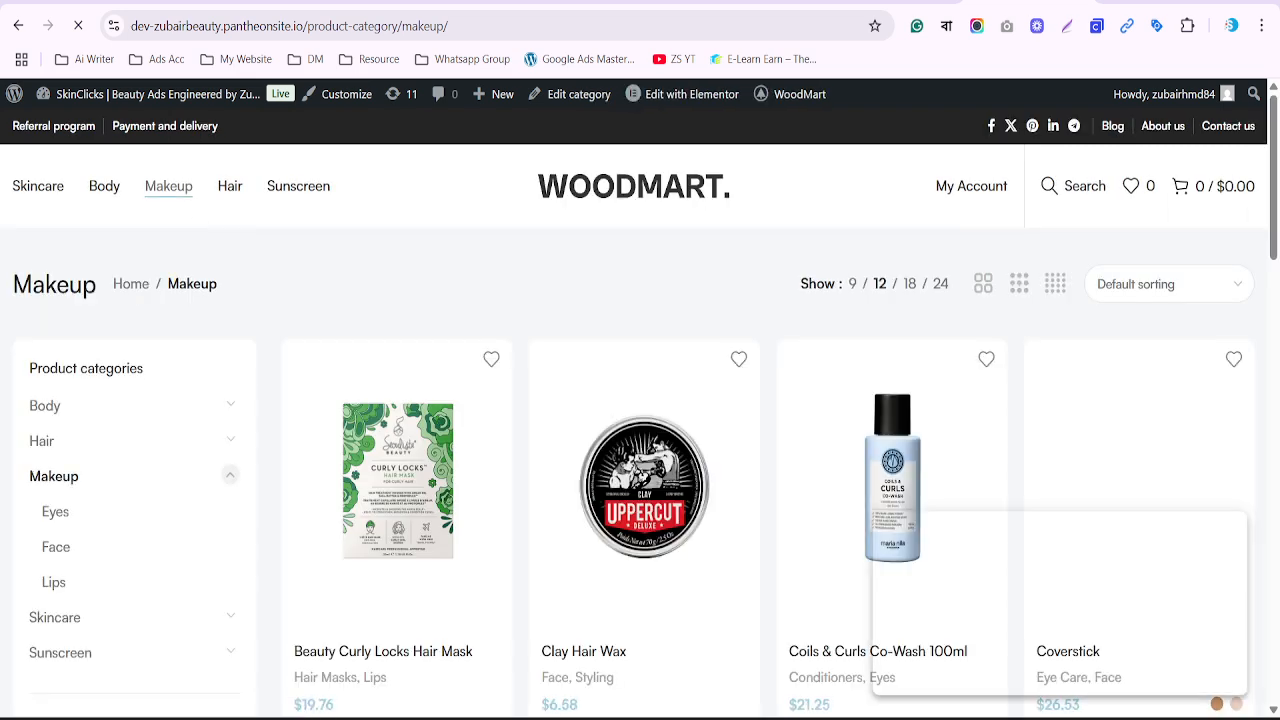
pyautogui.click(893, 2)
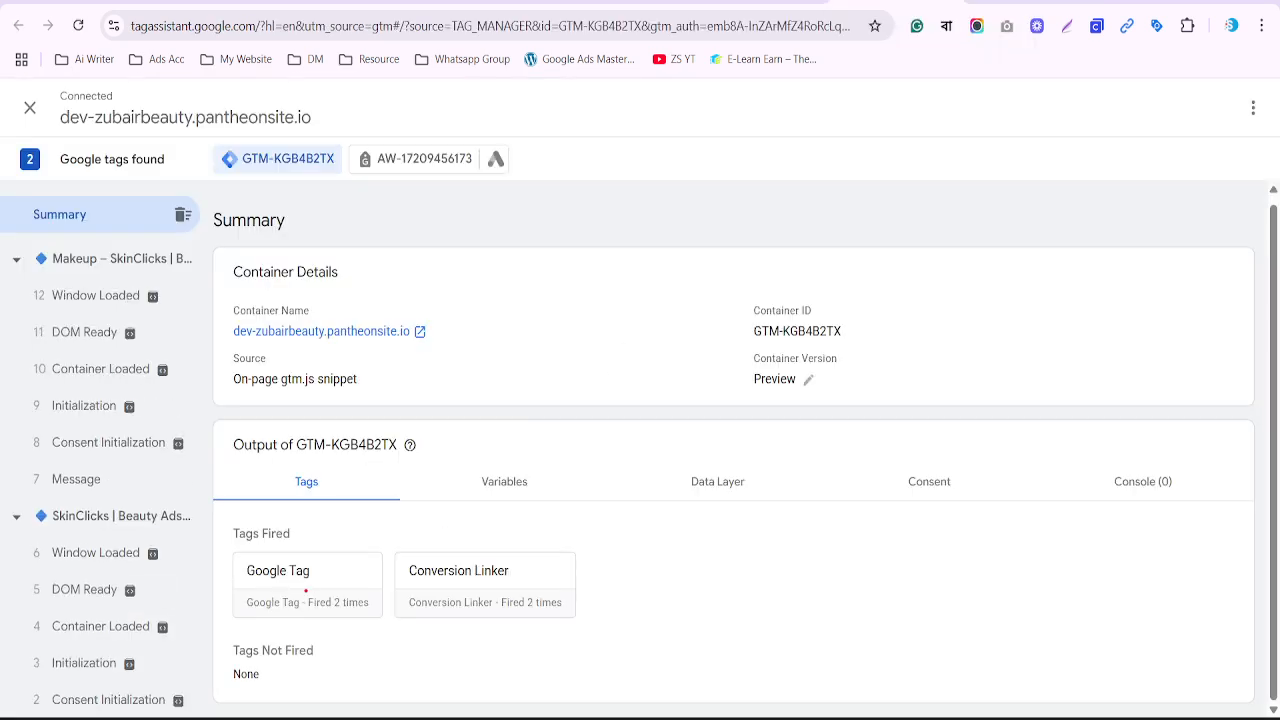
pyautogui.moveTo(305, 591); pyautogui.dragTo(386, 618)
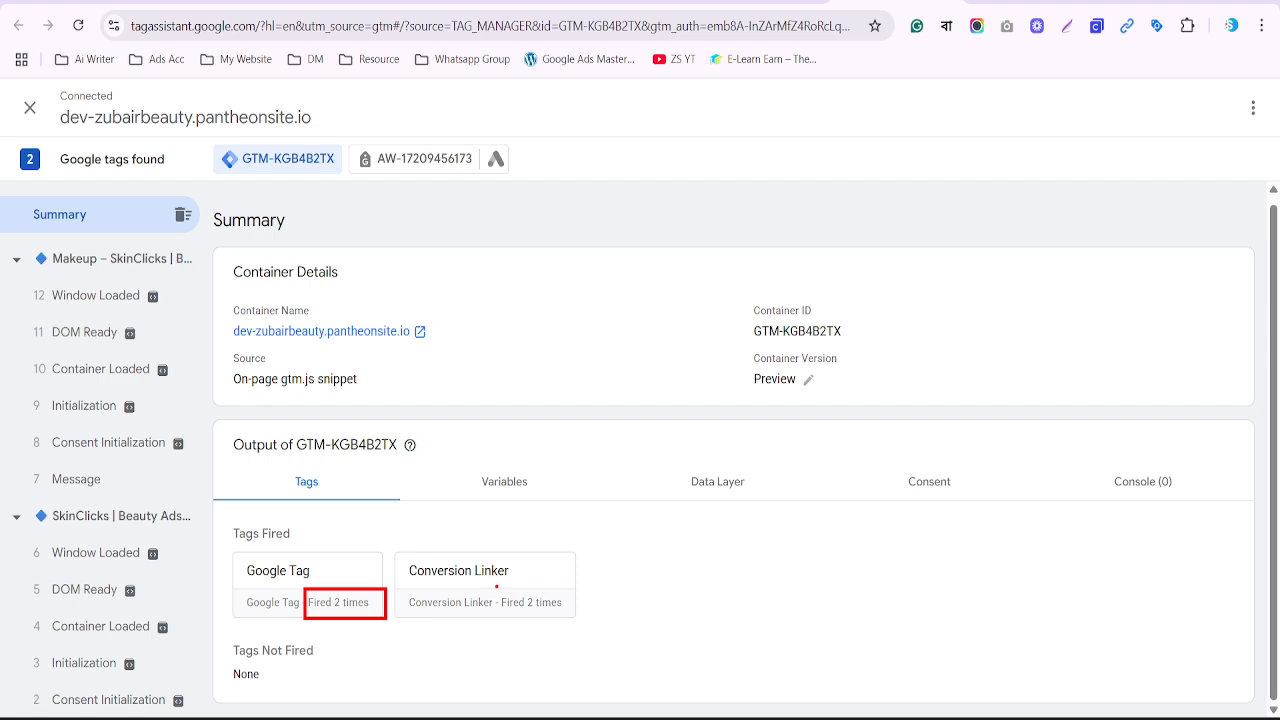
pyautogui.moveTo(496, 587); pyautogui.dragTo(585, 621)
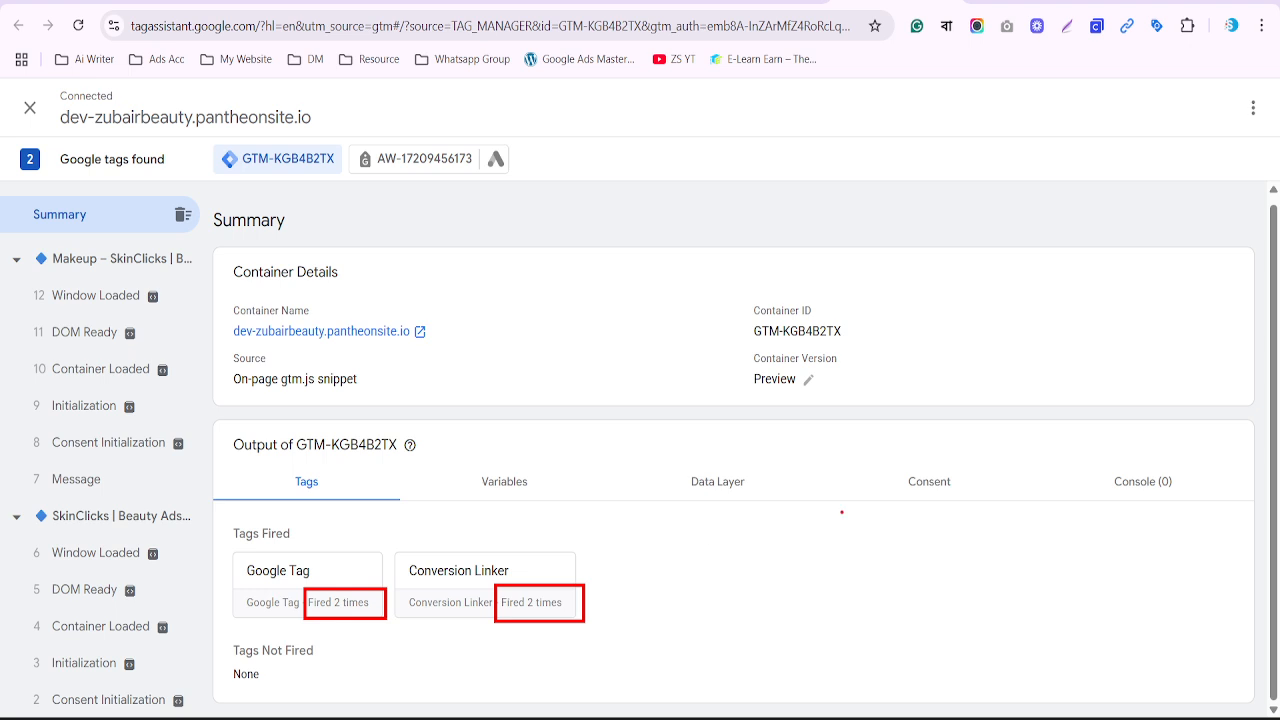
pyautogui.press('Escape')
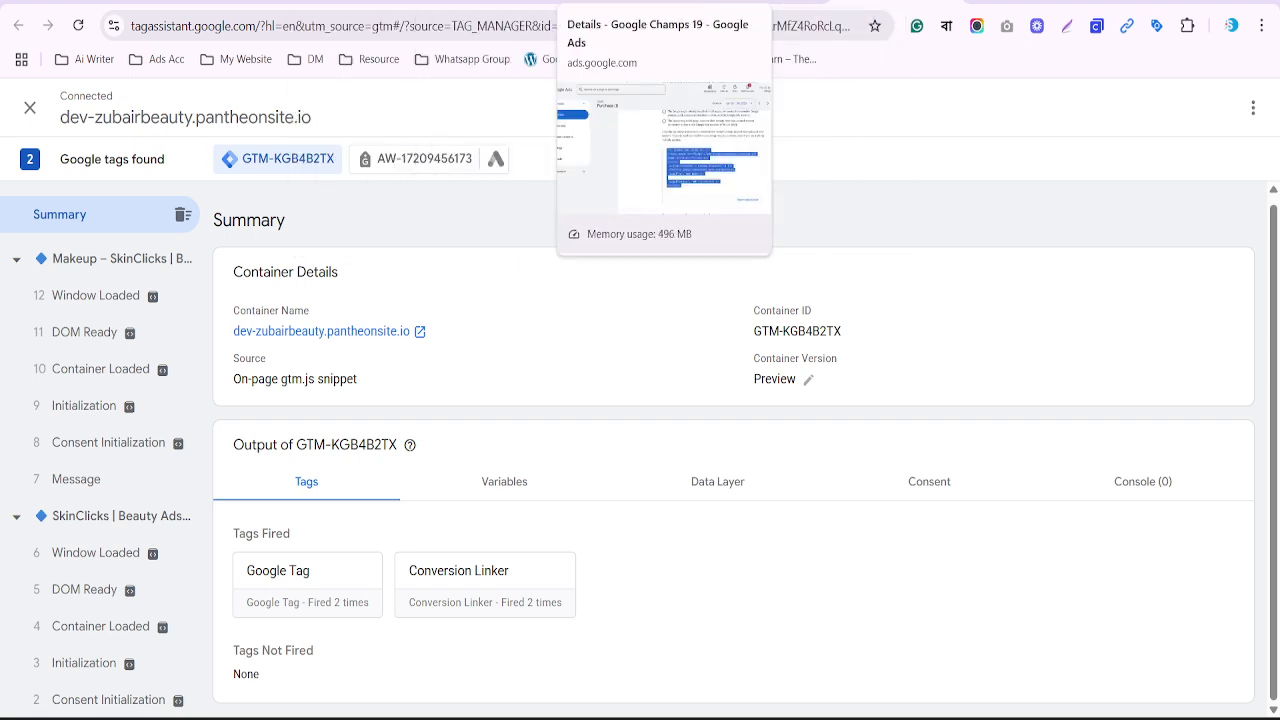
pyautogui.click(620, 2)
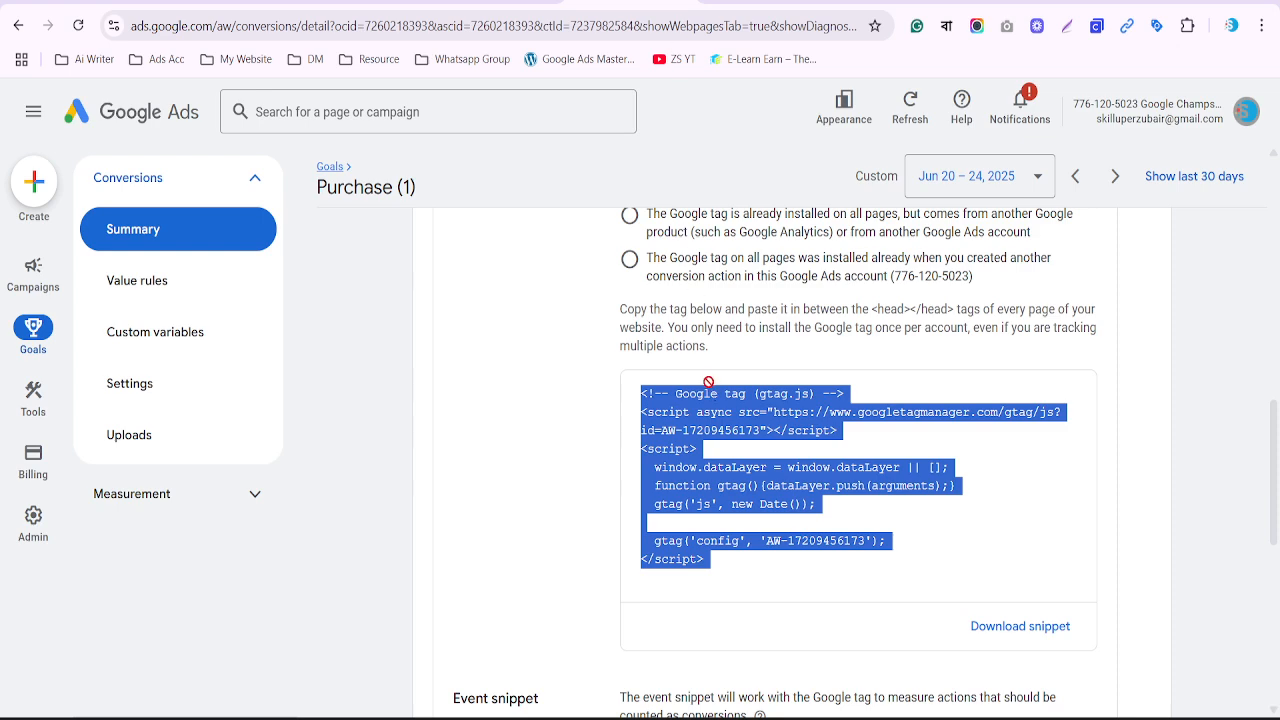
# Show the Use Google Tag Manager instructions in the Purchase (1) conversion's Tag setup
pyautogui.scroll(4, 708, 382)
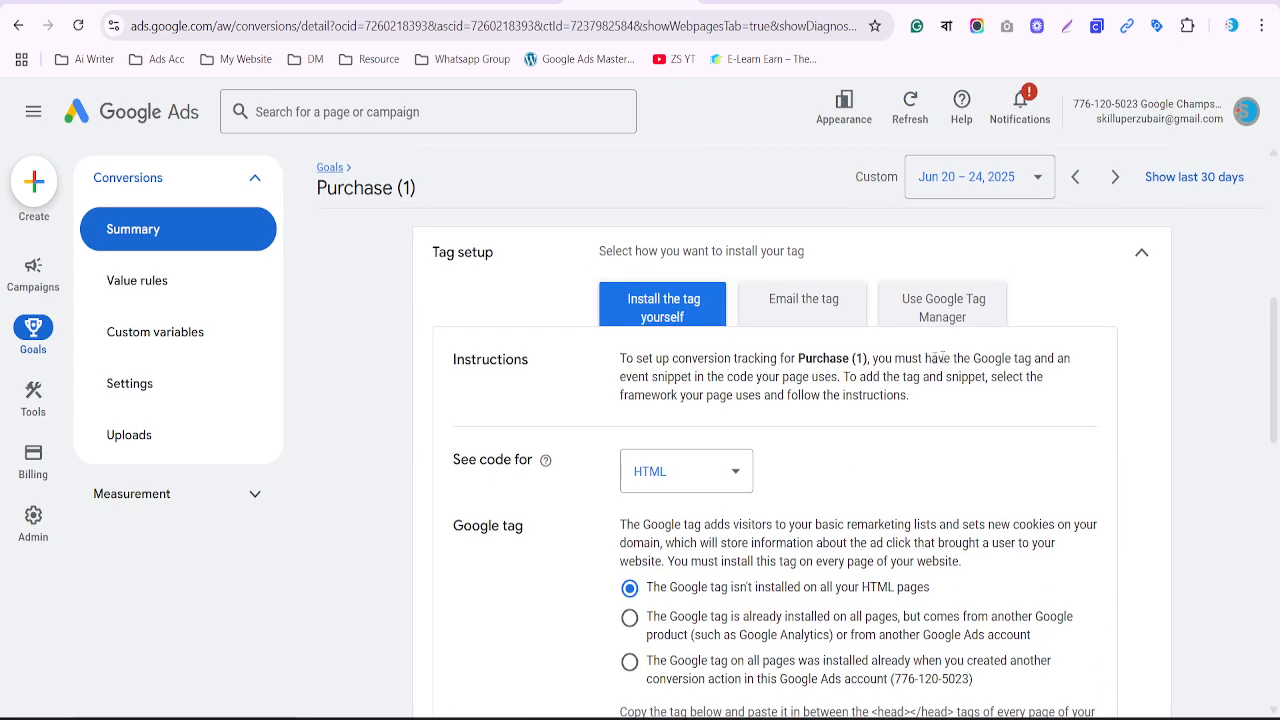
pyautogui.click(946, 308)
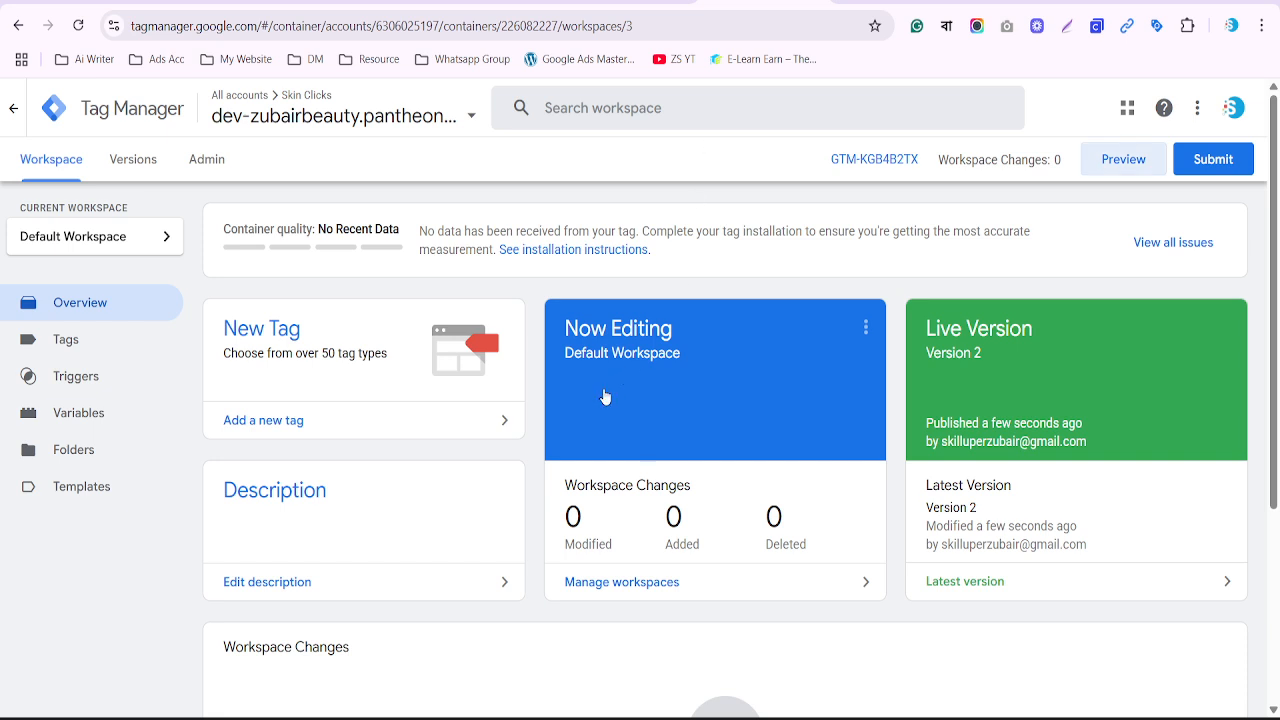
# Start a new Google Ads Conversion Tracking tag in Tag Manager, then return to the Purchase (1) conversion details
pyautogui.click(103, 351)
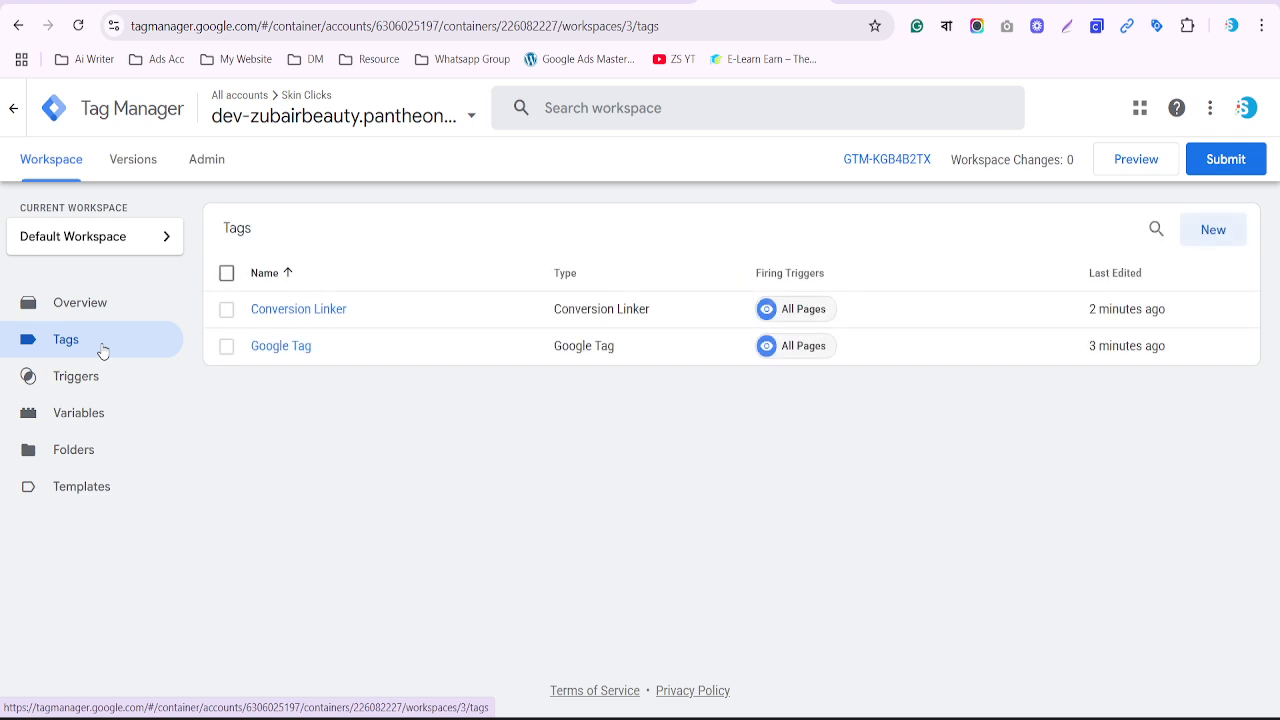
pyautogui.click(1232, 236)
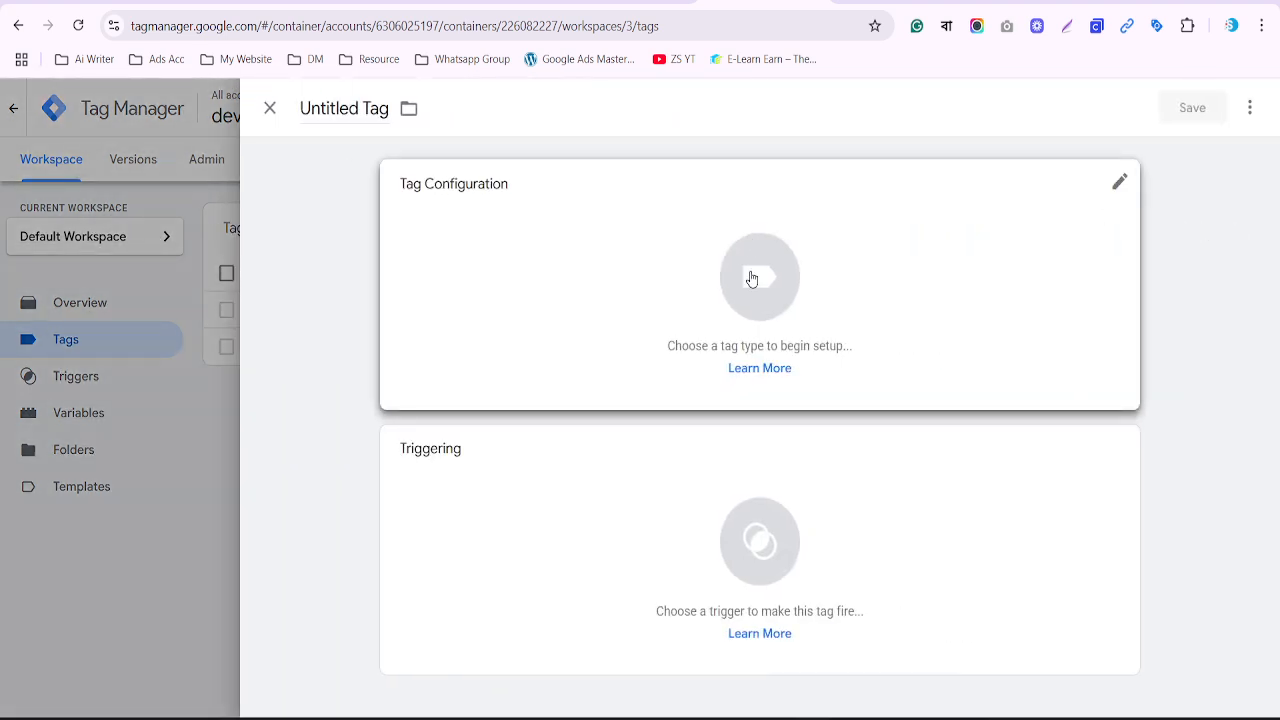
pyautogui.click(770, 280)
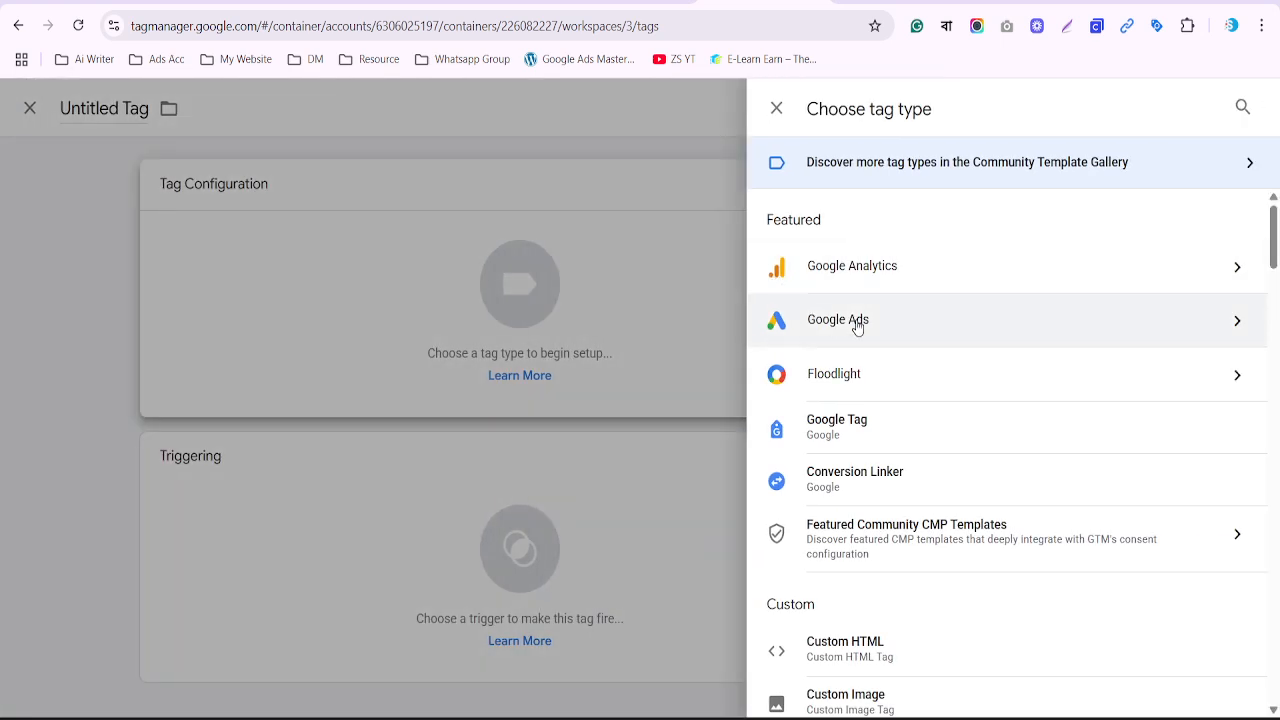
pyautogui.click(857, 326)
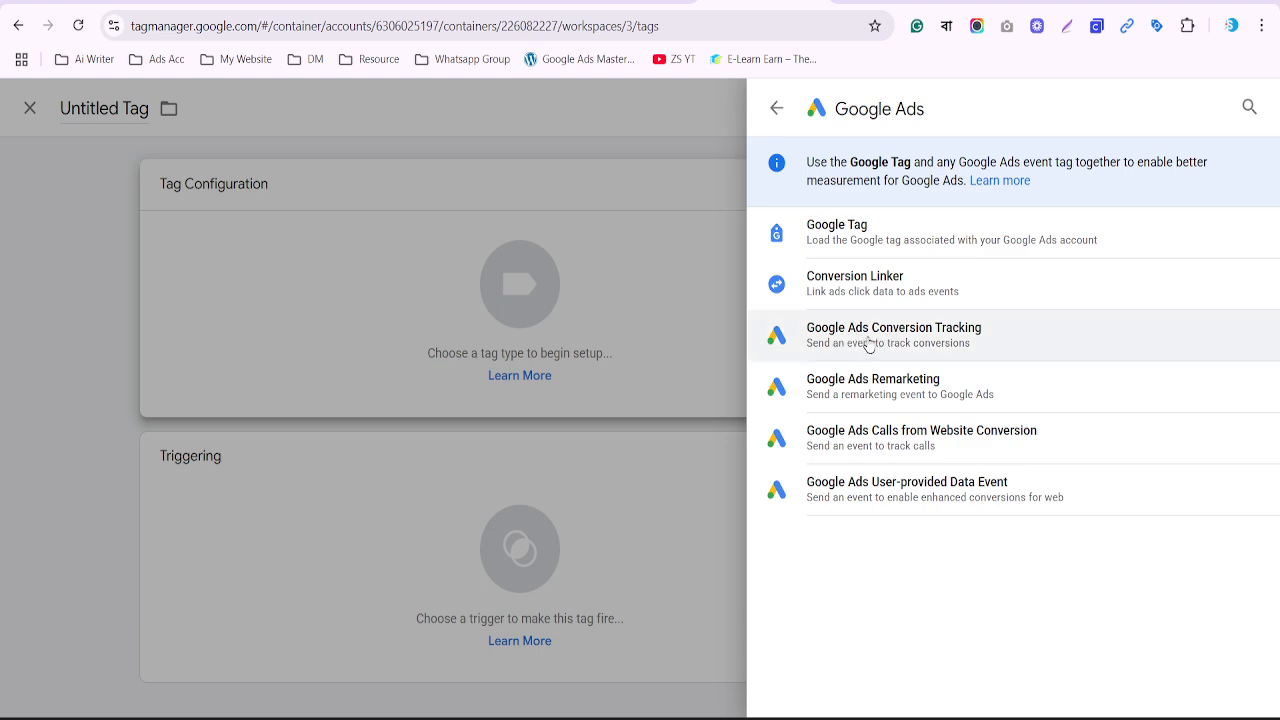
pyautogui.click(868, 336)
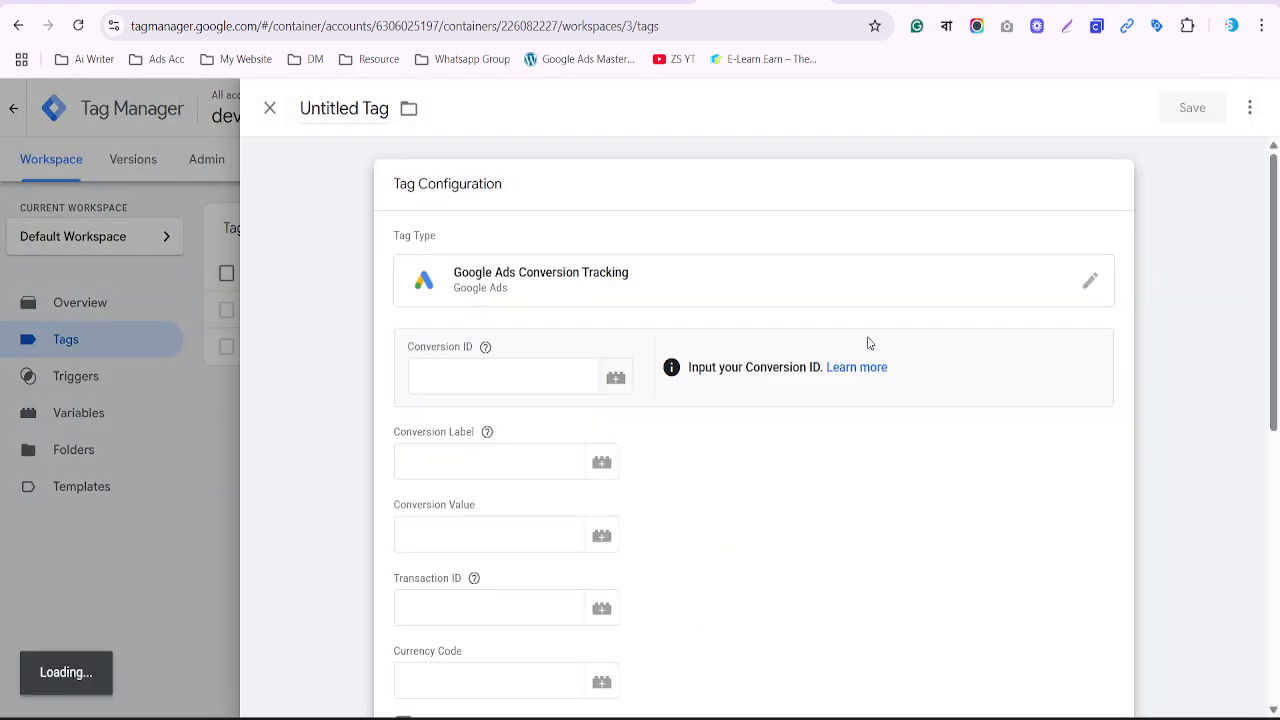
pyautogui.scroll(-3, 868, 343)
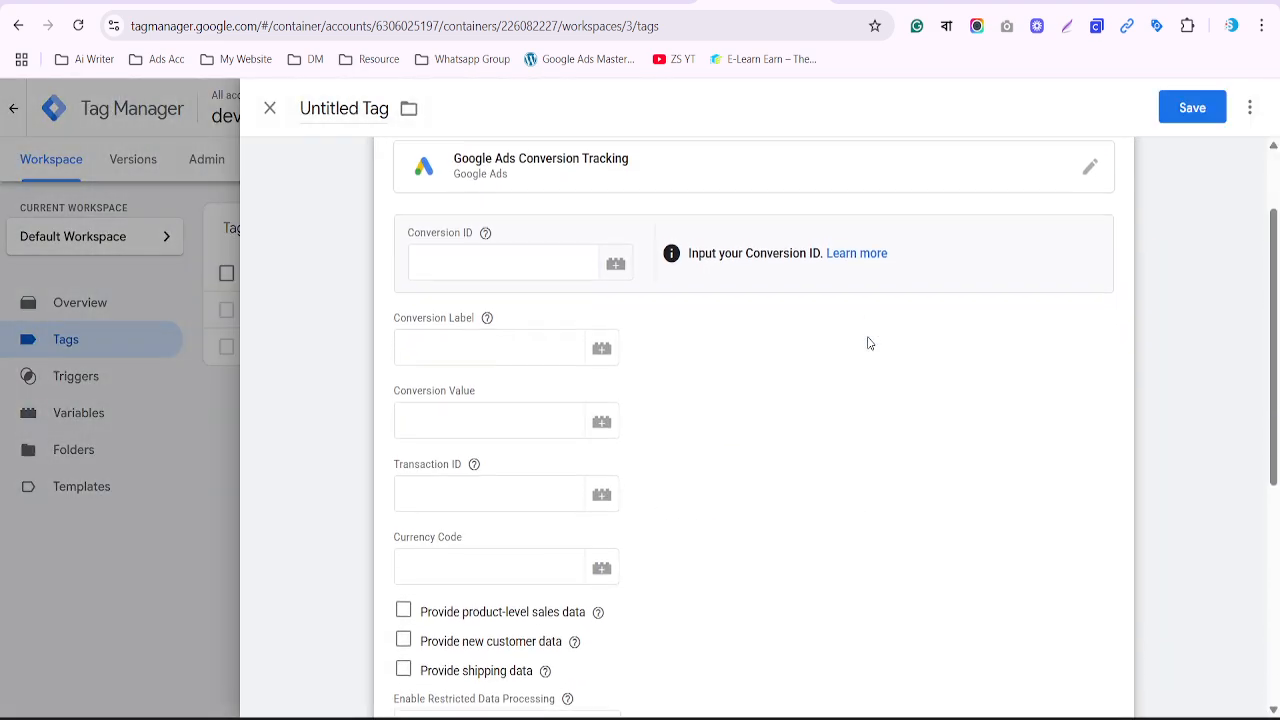
pyautogui.scroll(2, 868, 343)
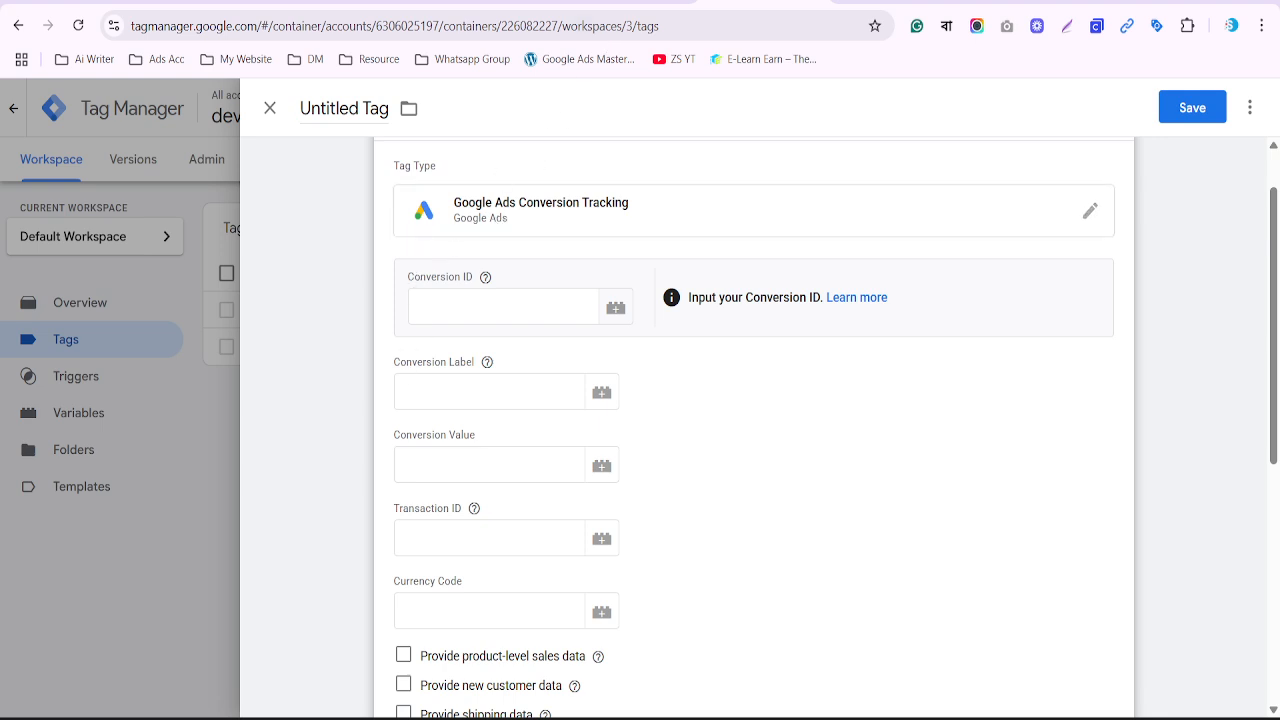
pyautogui.click(630, 4)
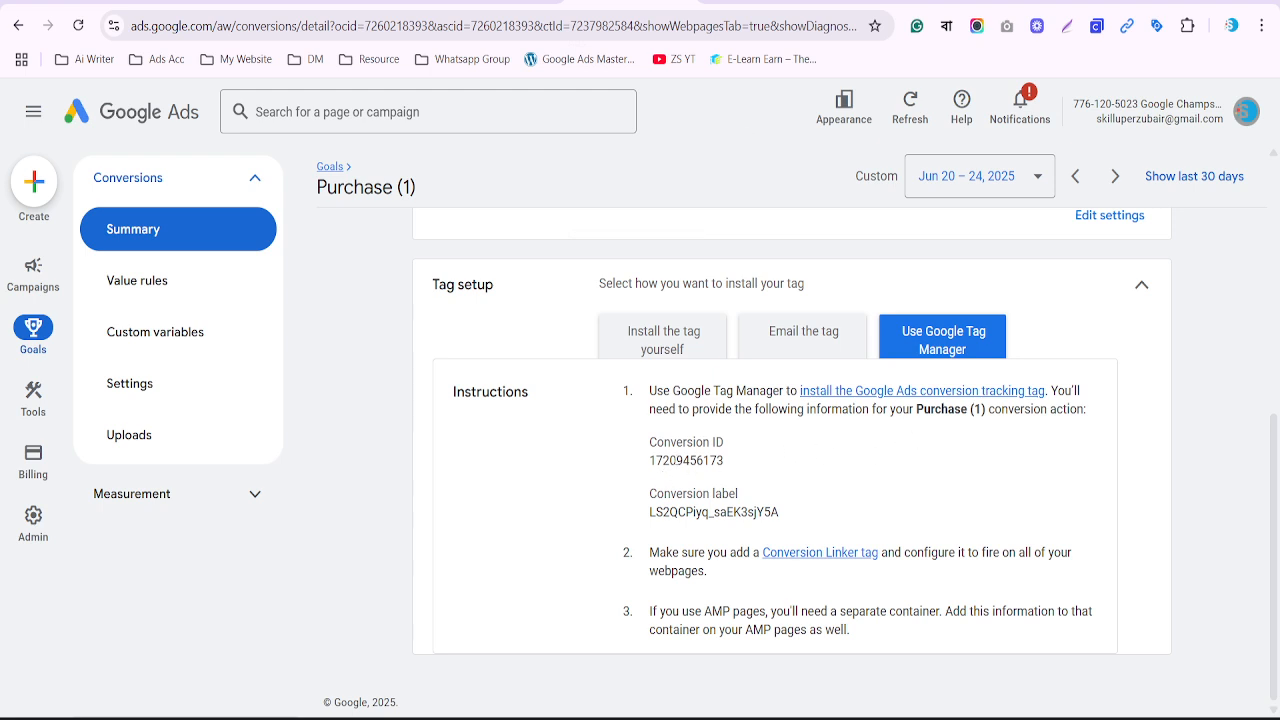
pyautogui.doubleClick(675, 459)
pyautogui.hotkey('ctrl', 'c')
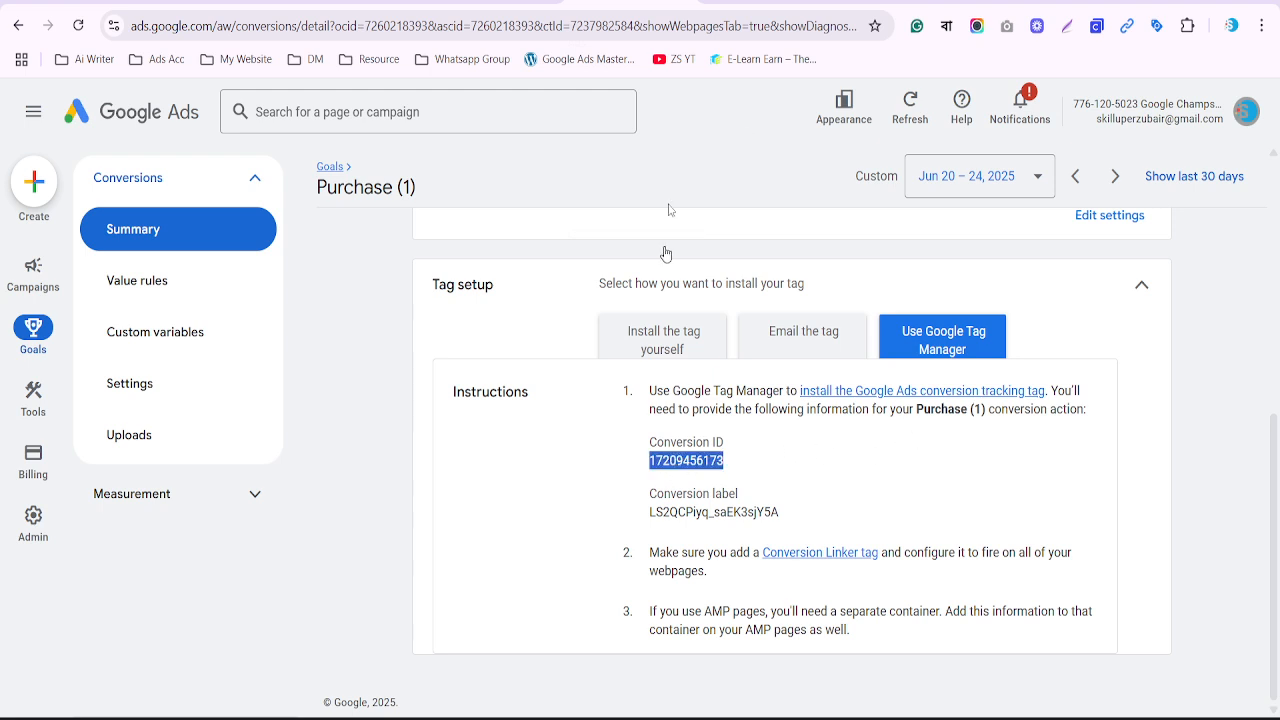
pyautogui.click(770, 4)
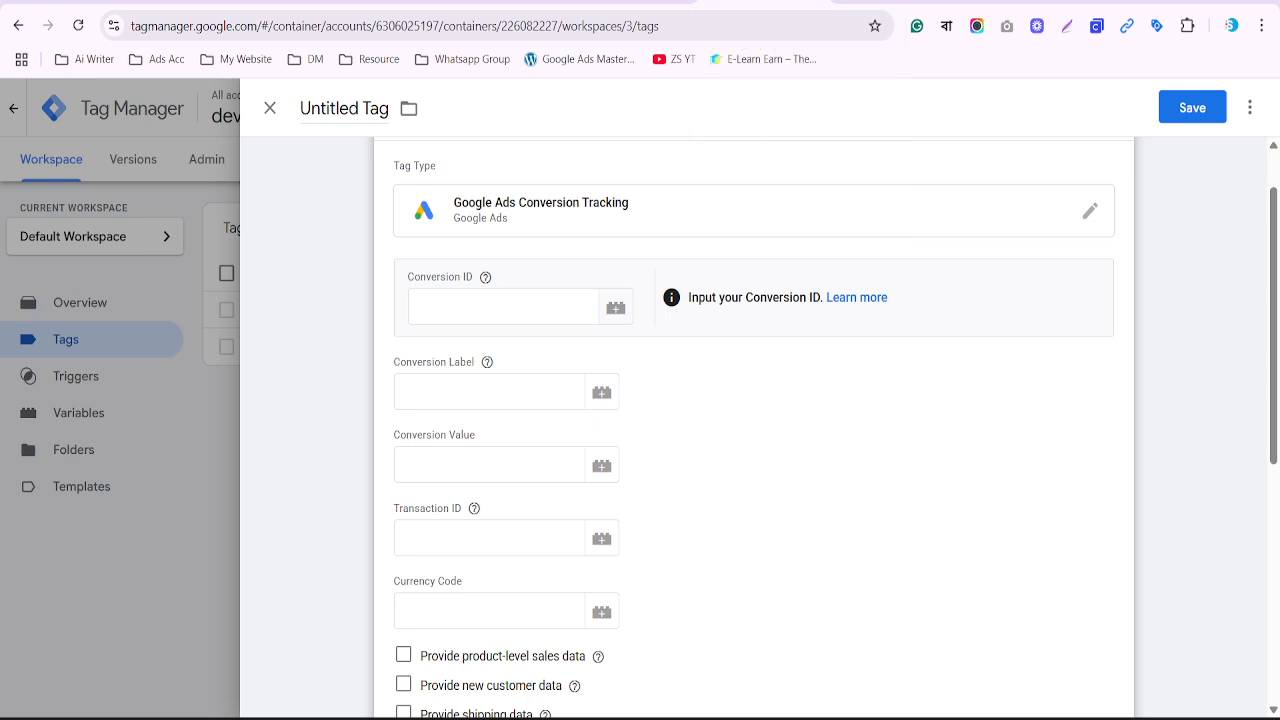
pyautogui.click(506, 316)
pyautogui.hotkey('ctrl', 'v')
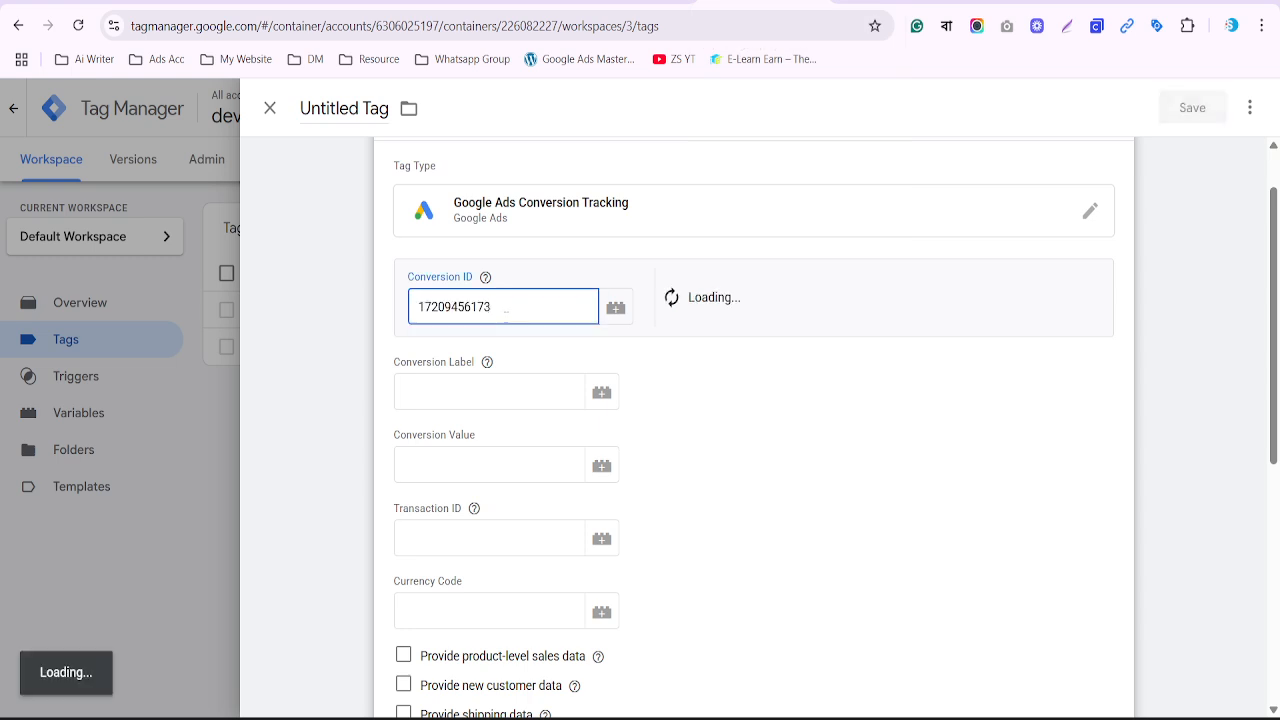
pyautogui.click(441, 388)
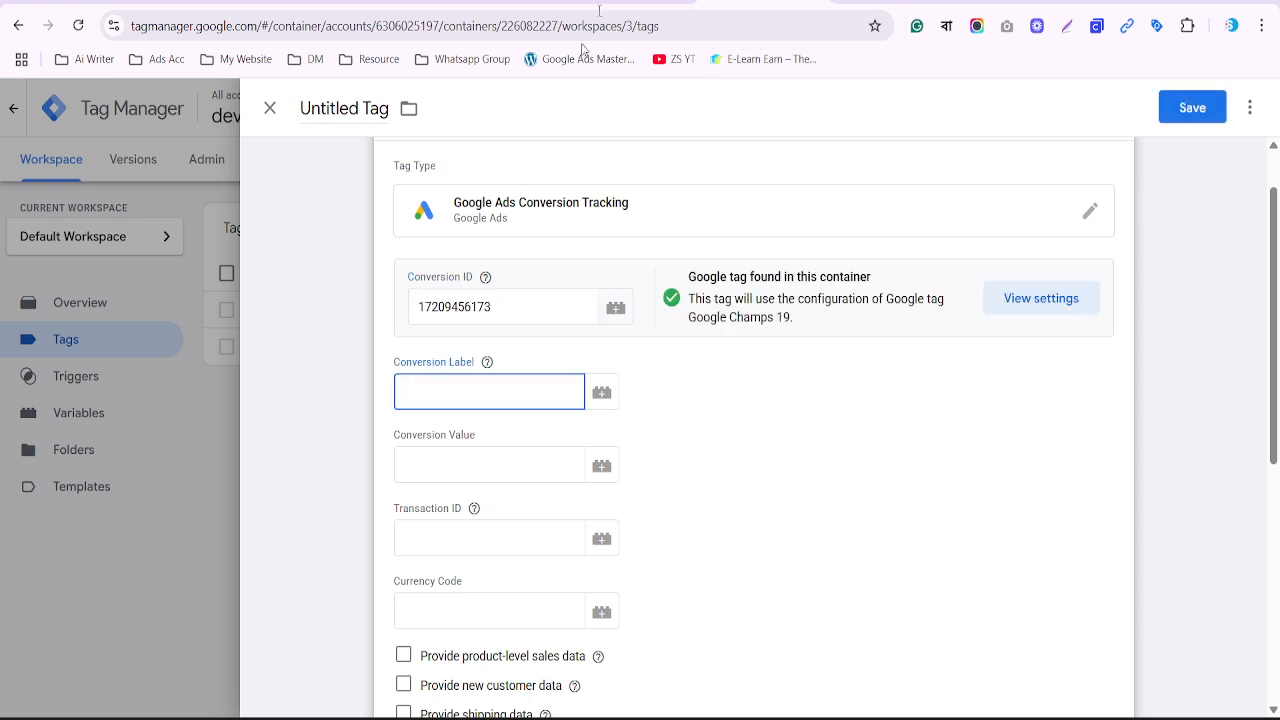
# Back in Google Ads, select the Purchase conversion label and conversion ID values
pyautogui.click(640, 3)
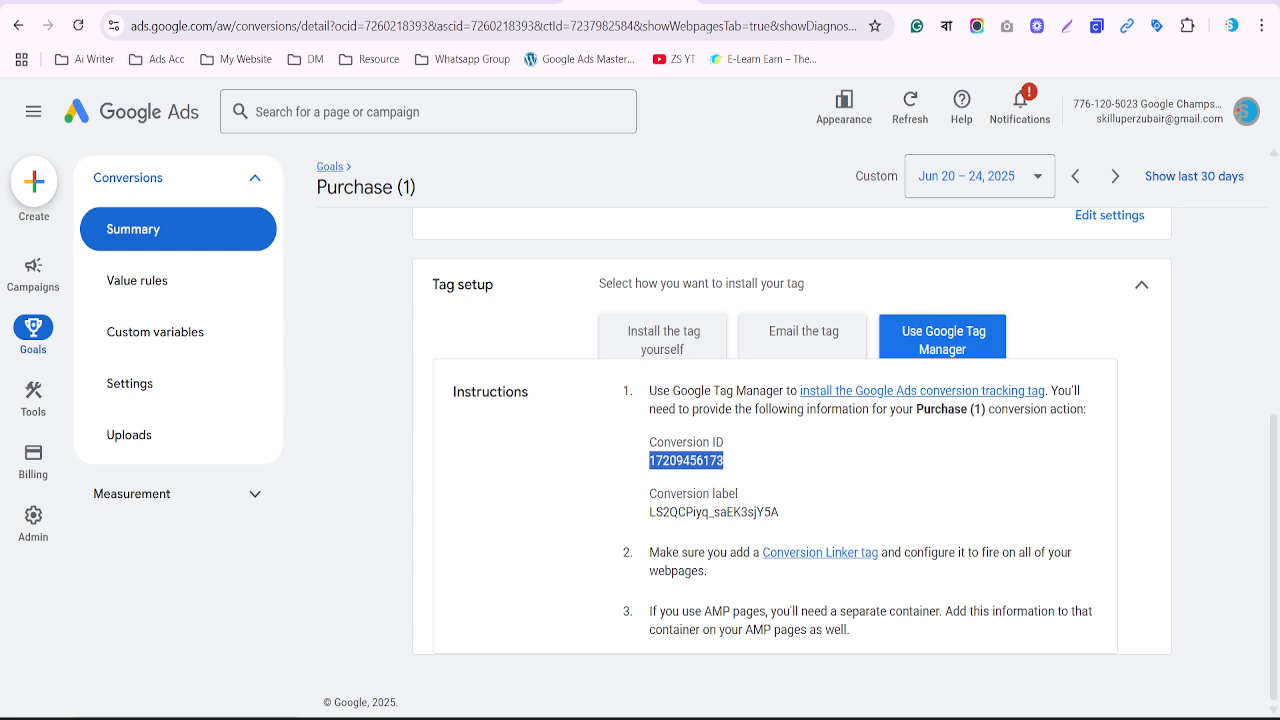
pyautogui.doubleClick(691, 512)
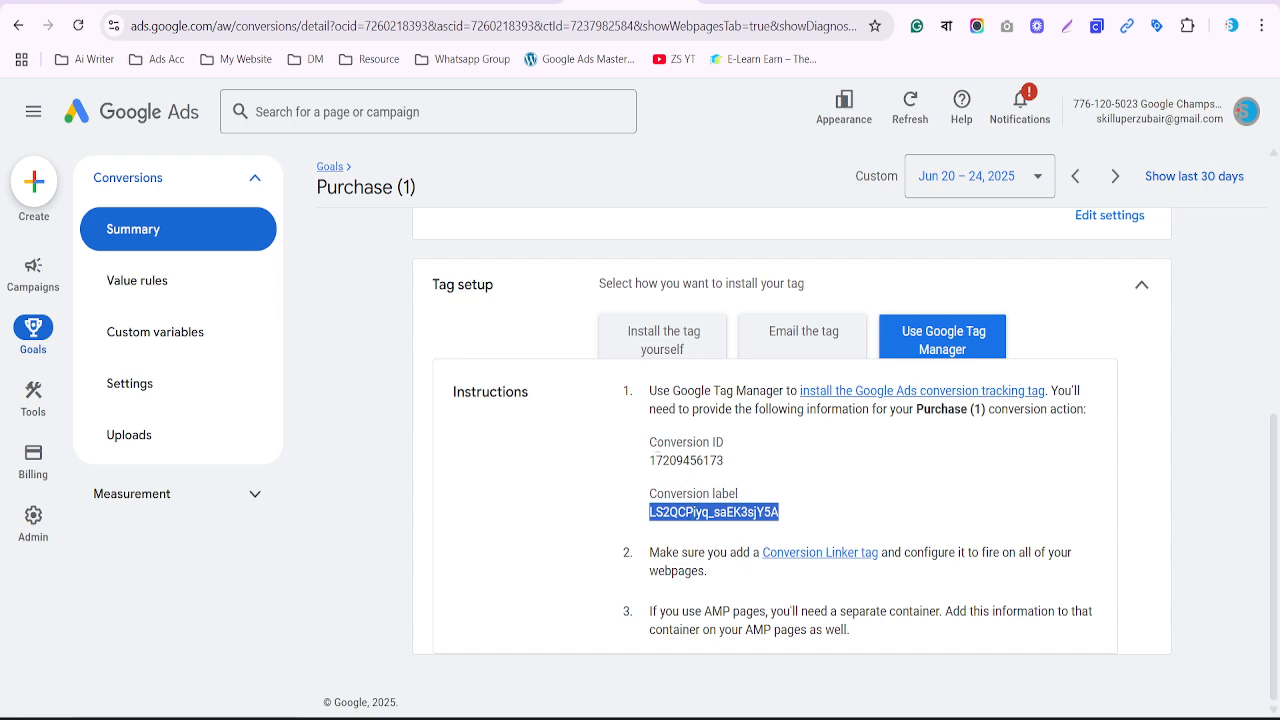
pyautogui.moveTo(650, 441); pyautogui.dragTo(744, 474)
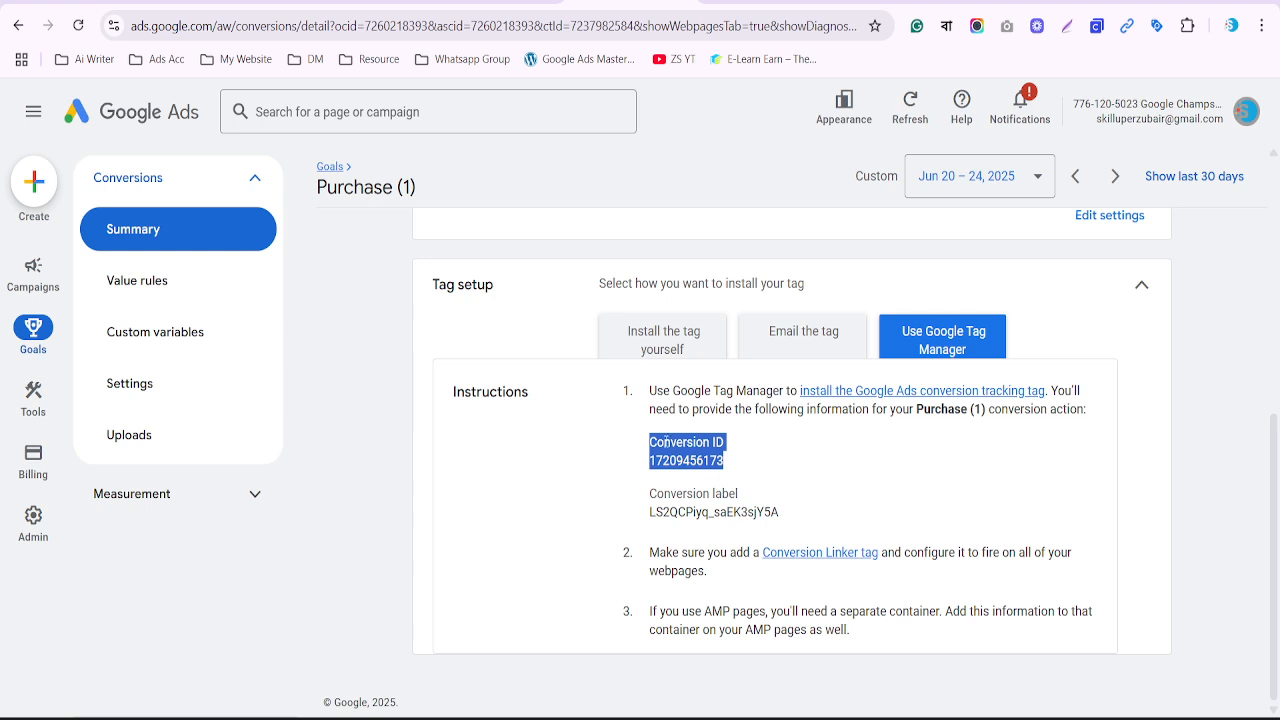
pyautogui.doubleClick(681, 511)
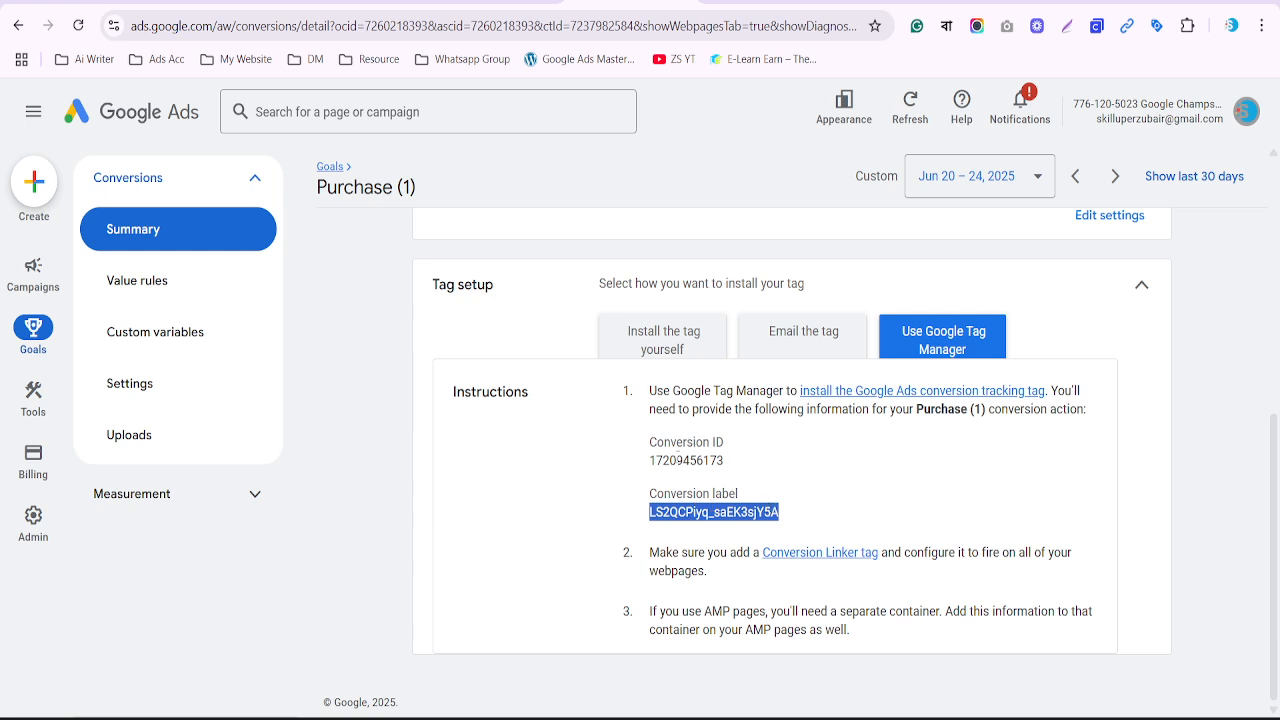
pyautogui.doubleClick(679, 460)
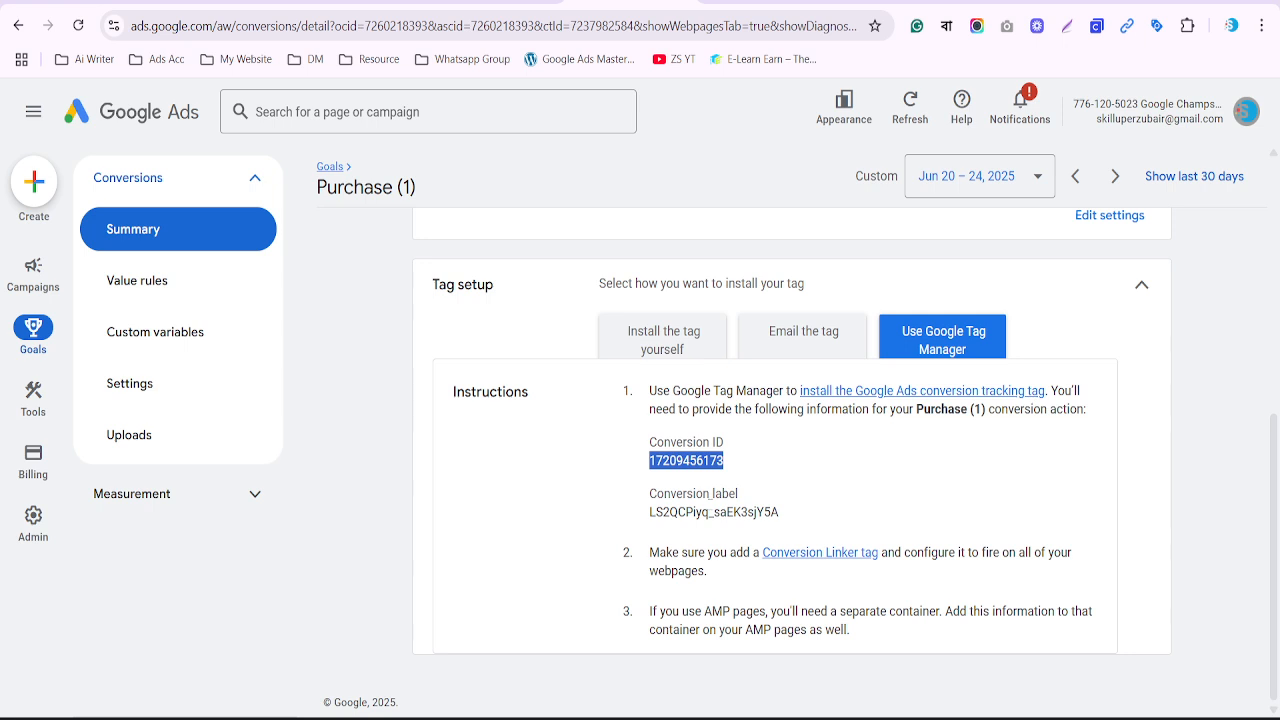
pyautogui.click(760, 3)
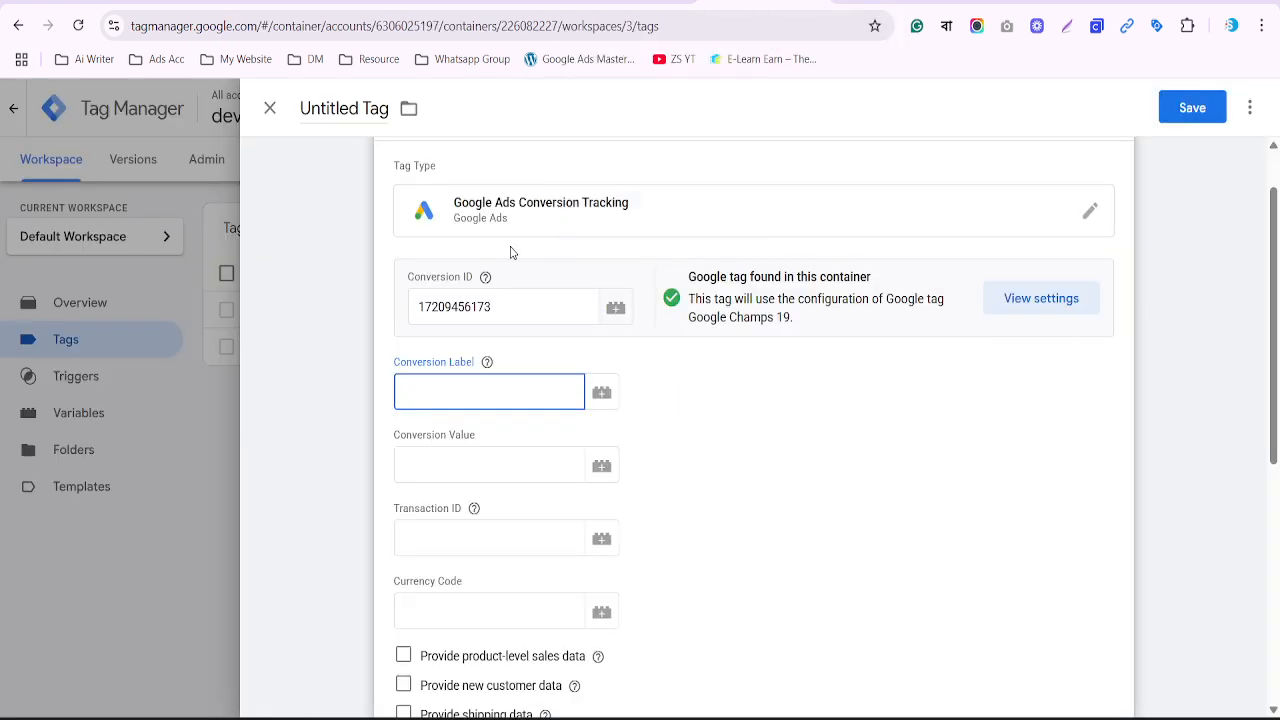
pyautogui.doubleClick(498, 308)
pyautogui.hotkey('ctrl', 'c')
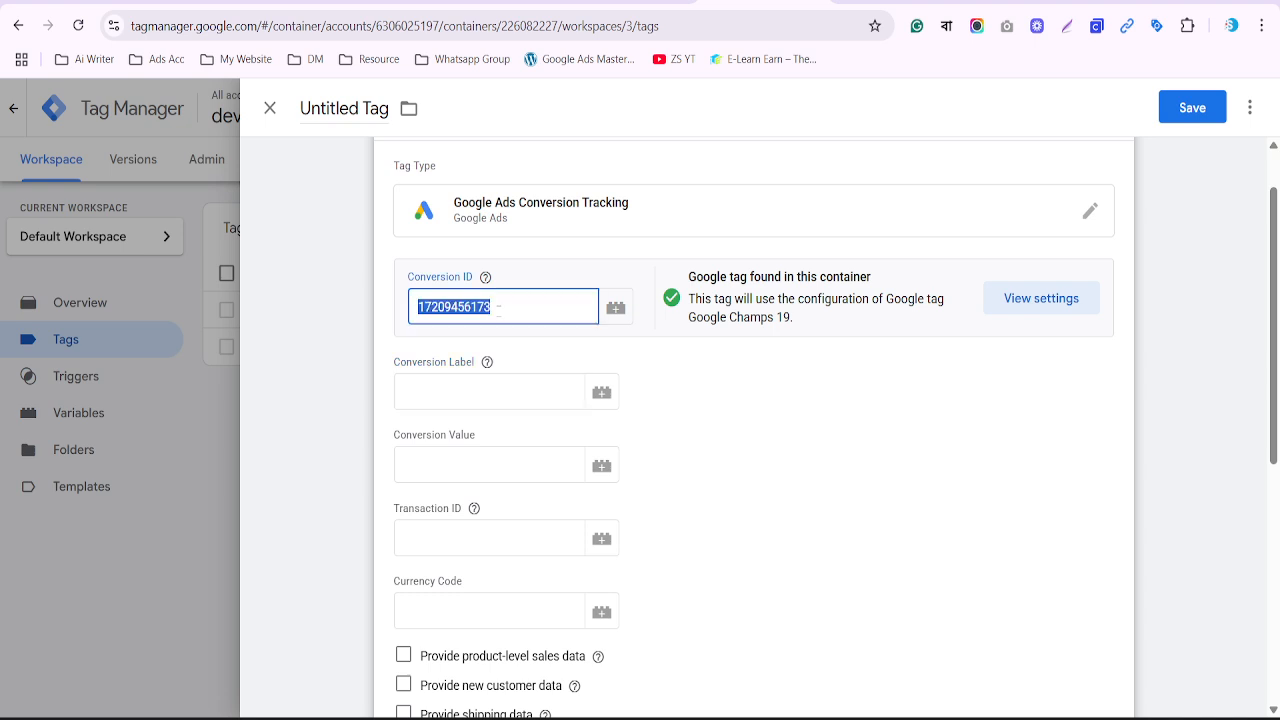
pyautogui.press('BackSpace')
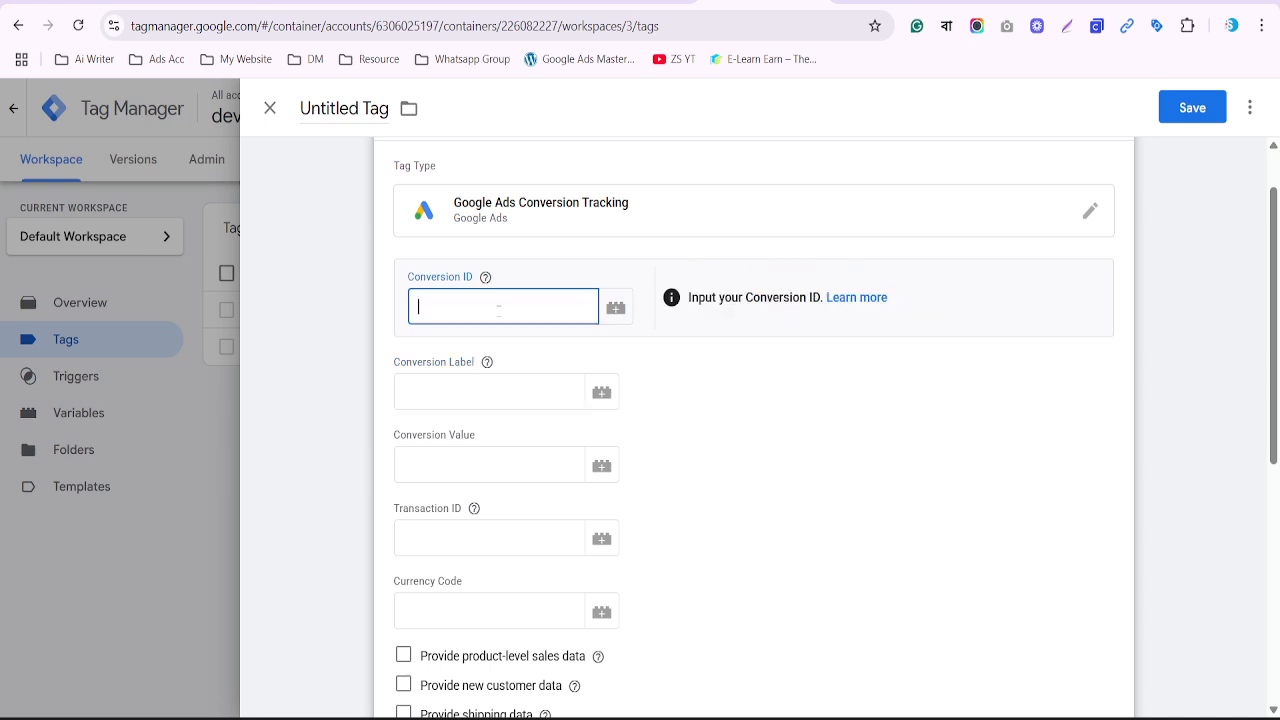
pyautogui.click(617, 310)
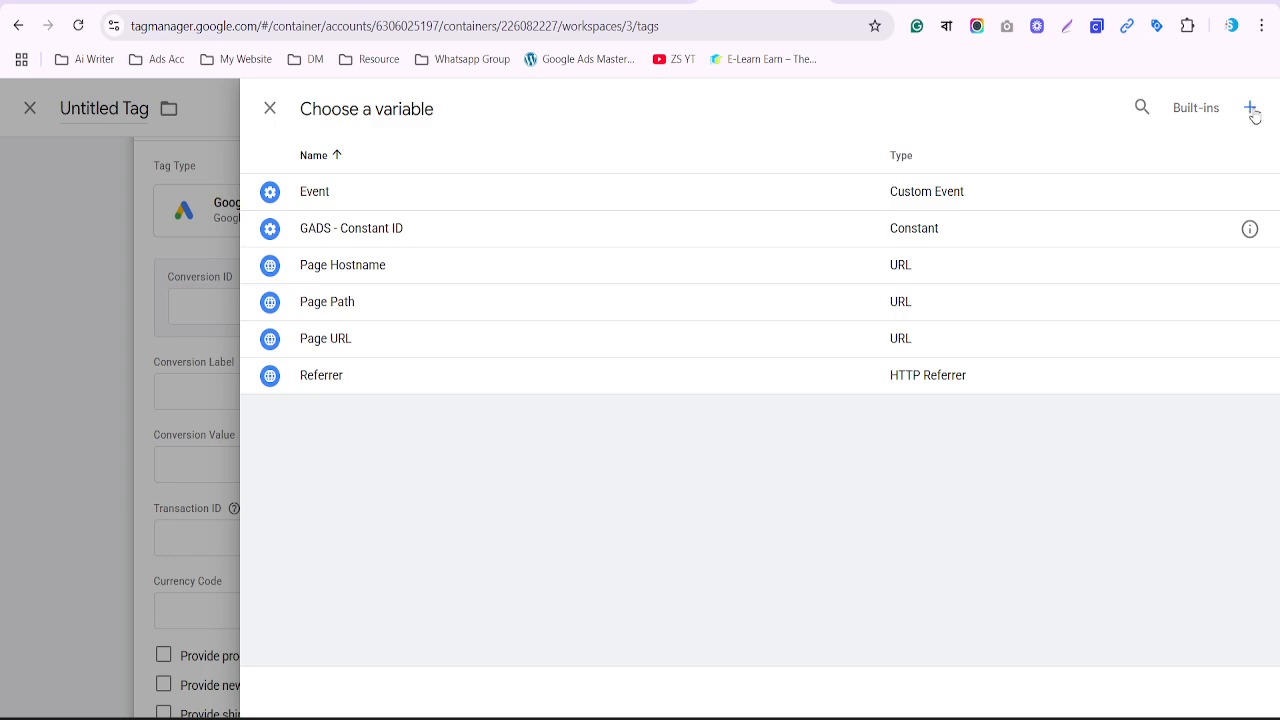
pyautogui.click(1255, 114)
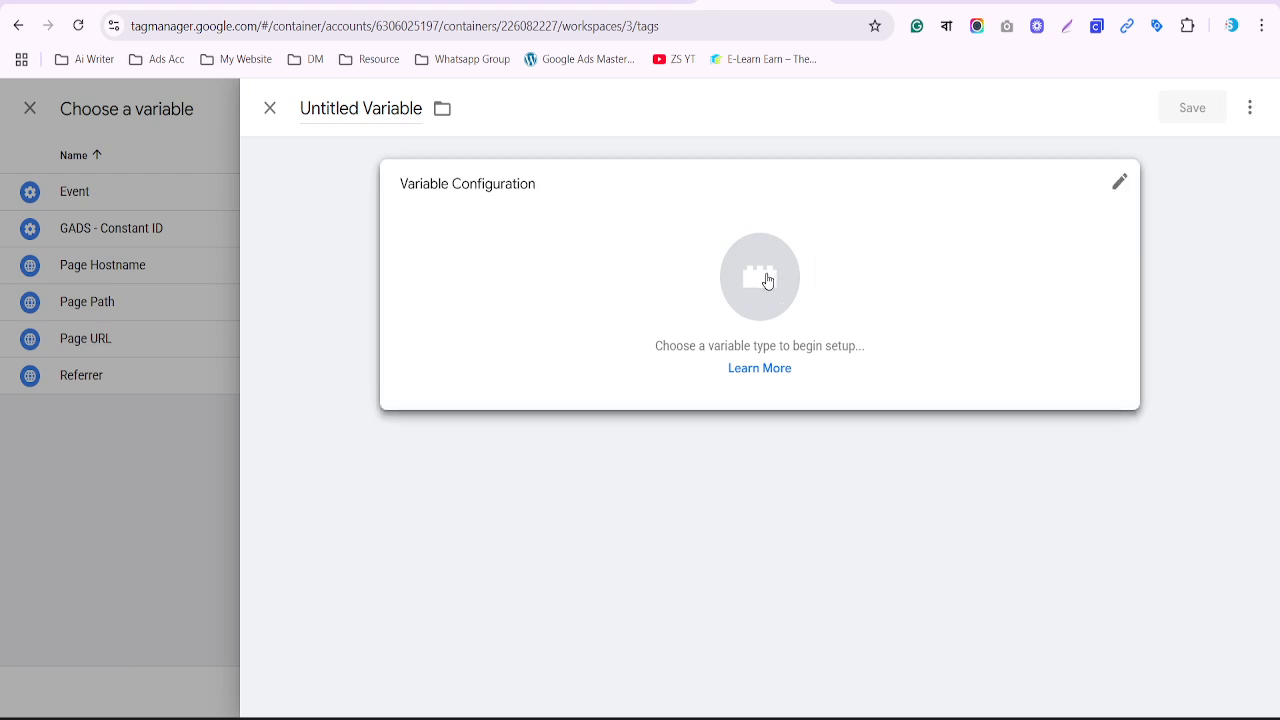
pyautogui.click(767, 281)
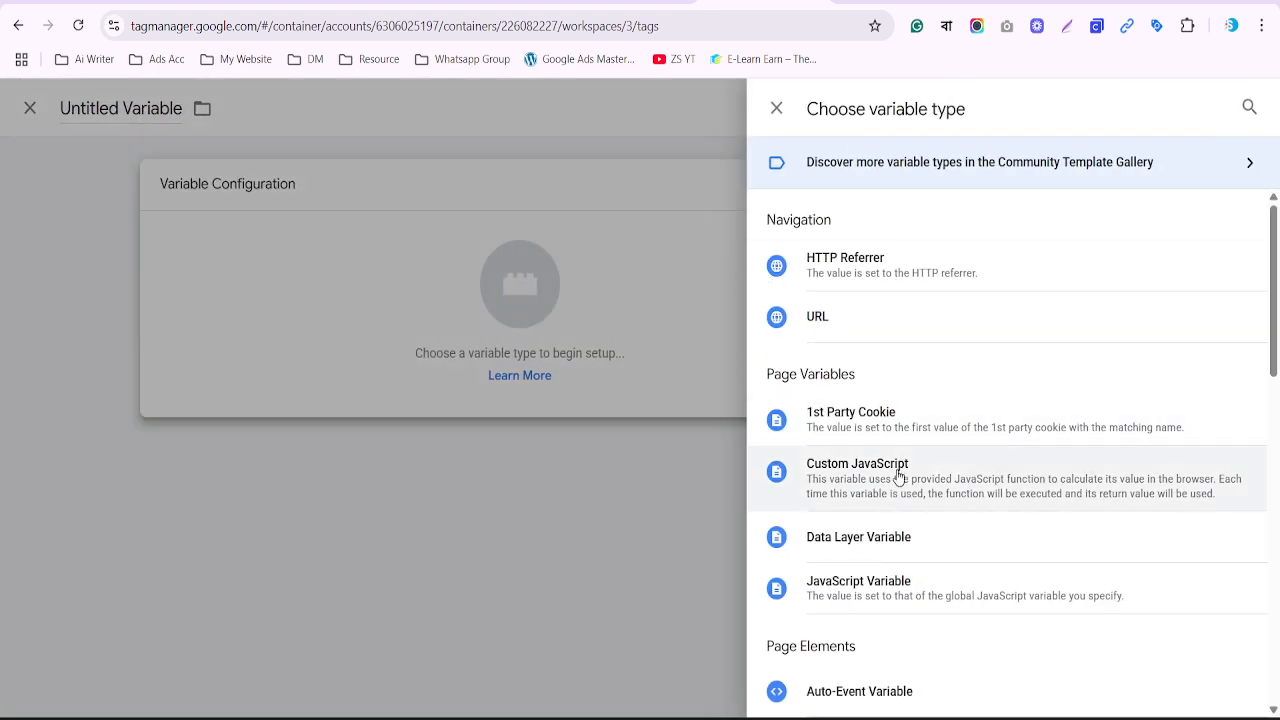
pyautogui.scroll(-2, 899, 475)
pyautogui.scroll(-3, 897, 478)
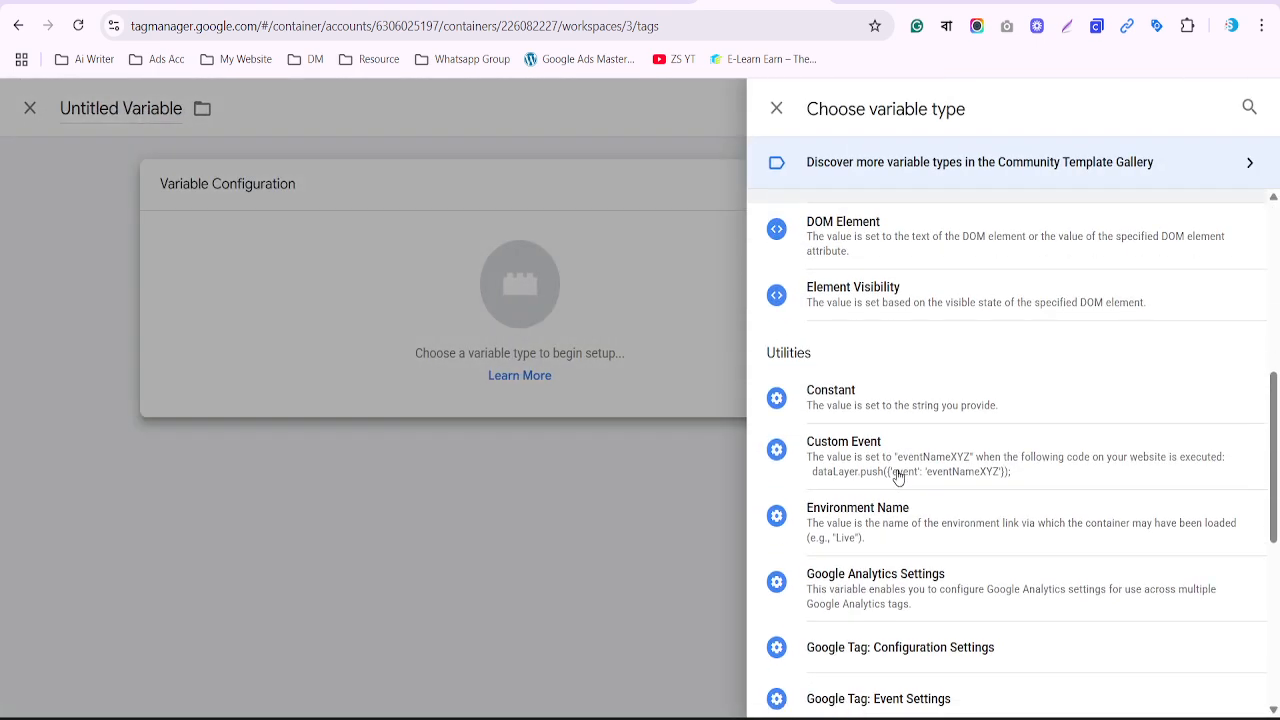
pyautogui.click(840, 402)
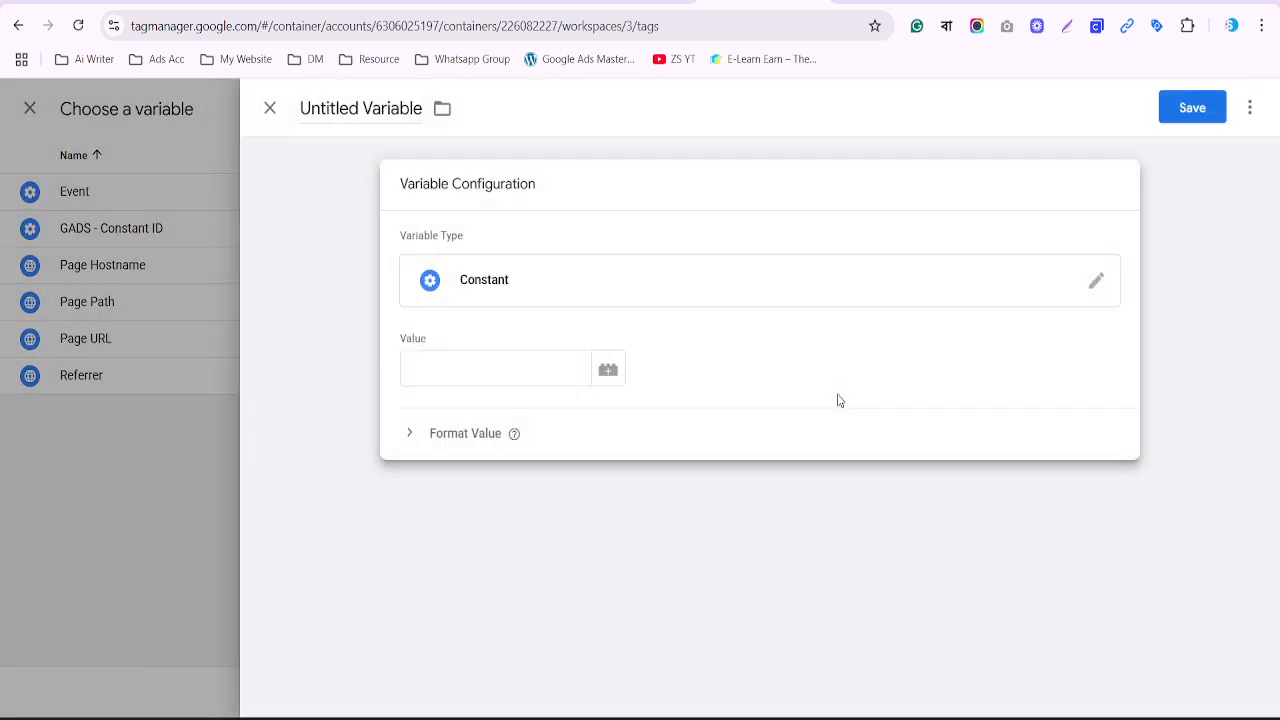
pyautogui.click(532, 370)
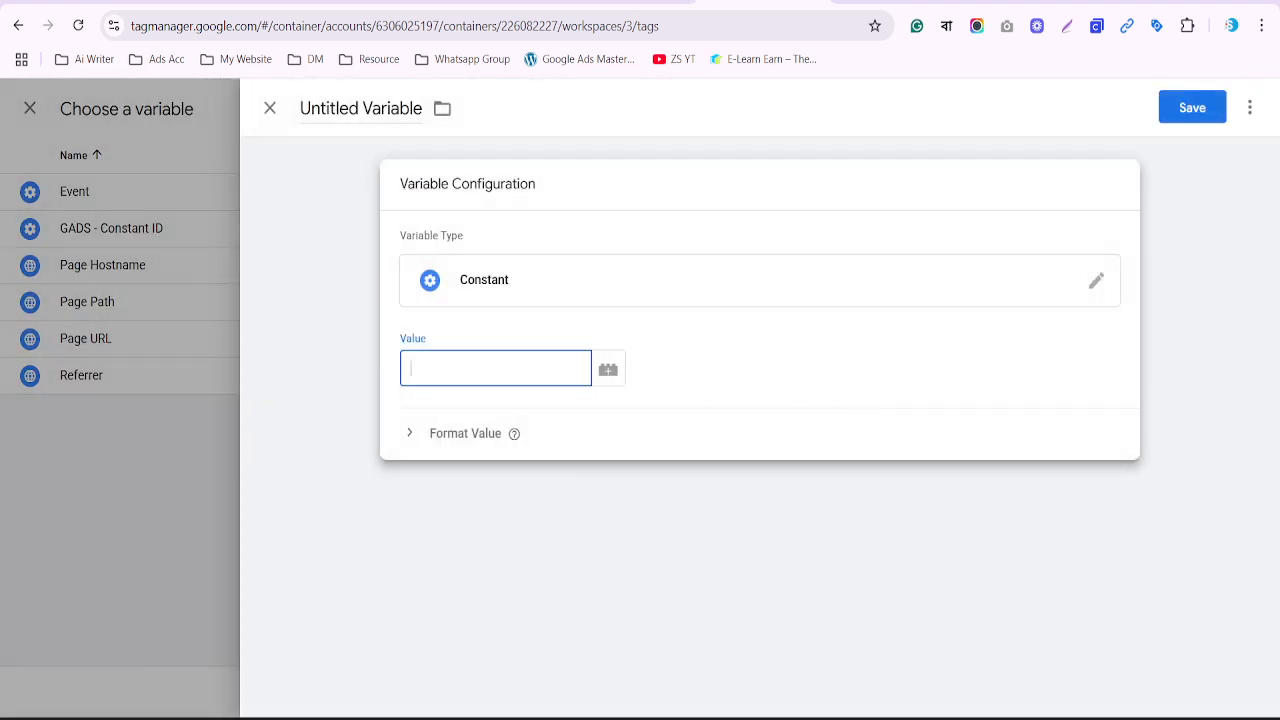
pyautogui.click(632, 2)
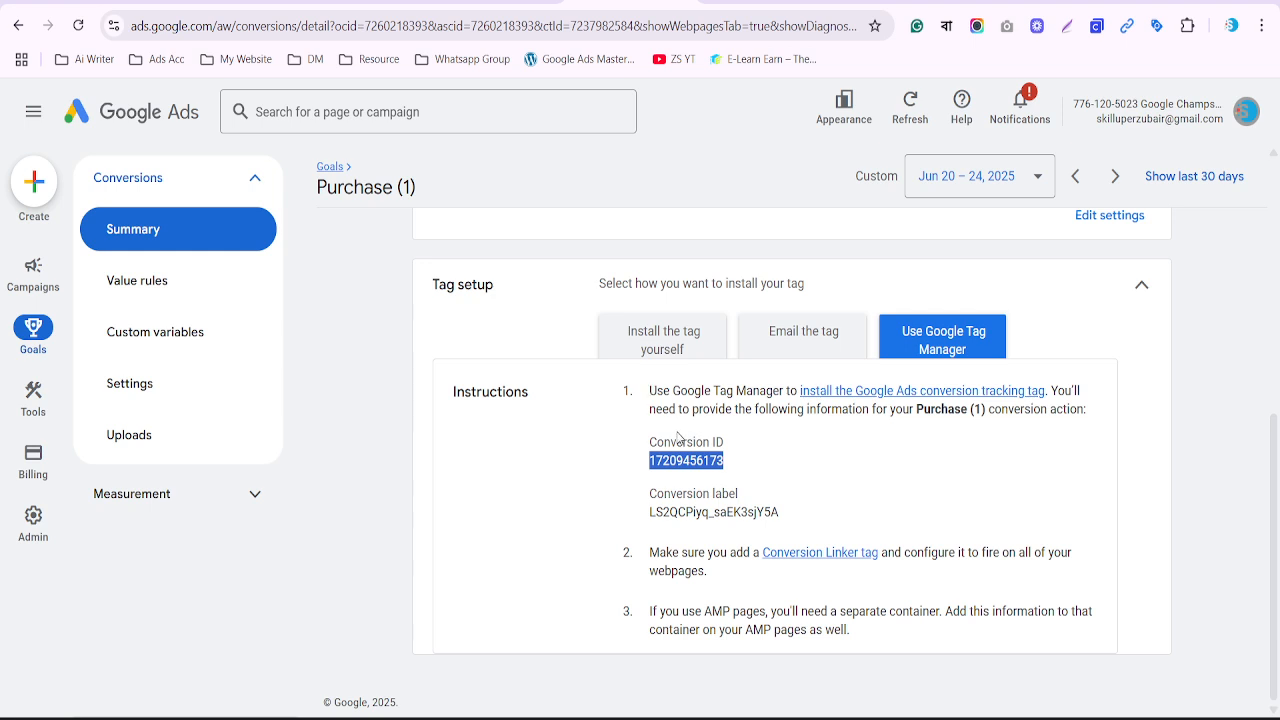
pyautogui.click(738, 2)
pyautogui.hotkey('ctrl', 'v')
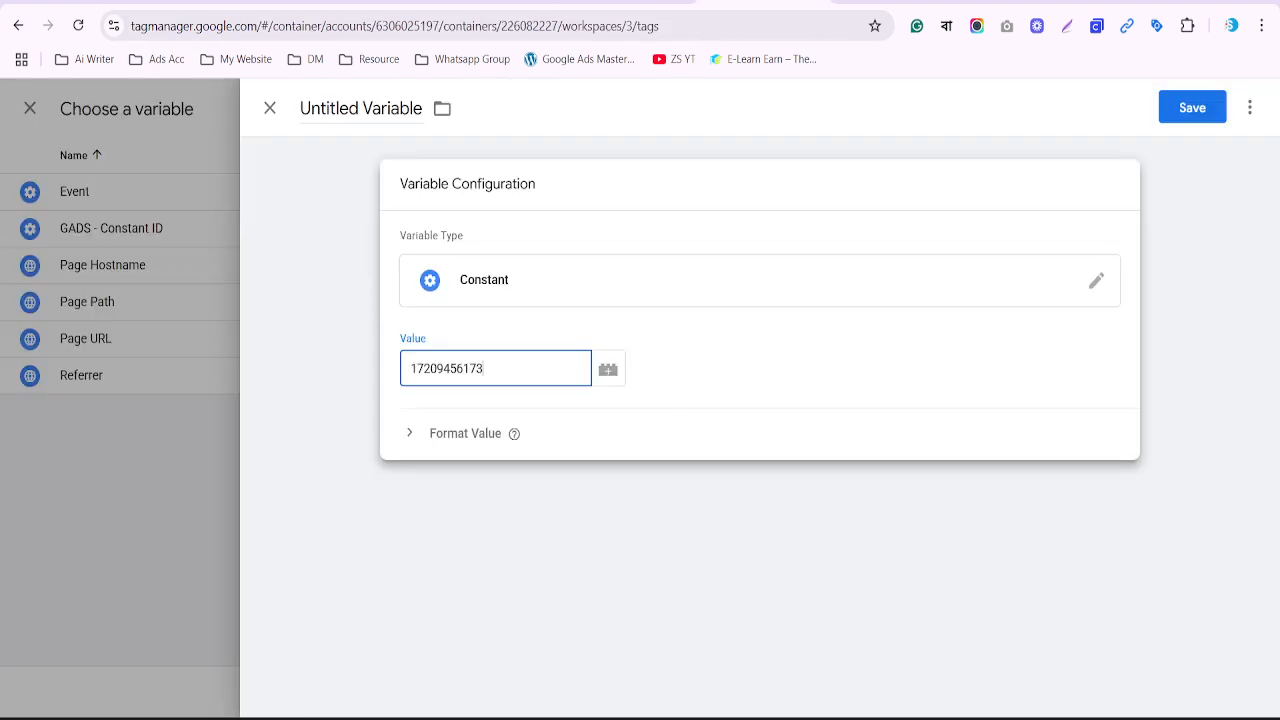
# Name the variable 'Constand Conversion ID' and save it
pyautogui.click(632, 2)
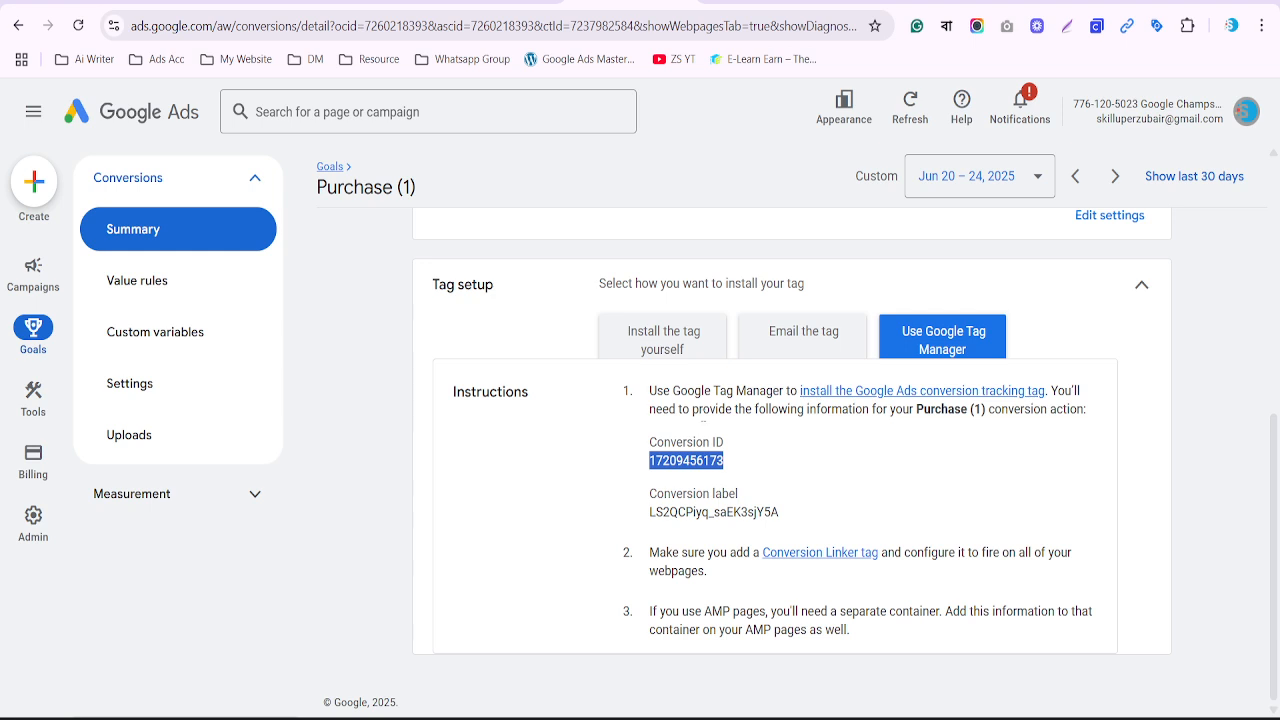
pyautogui.tripleClick(681, 441)
pyautogui.hotkey('ctrl', 'c')
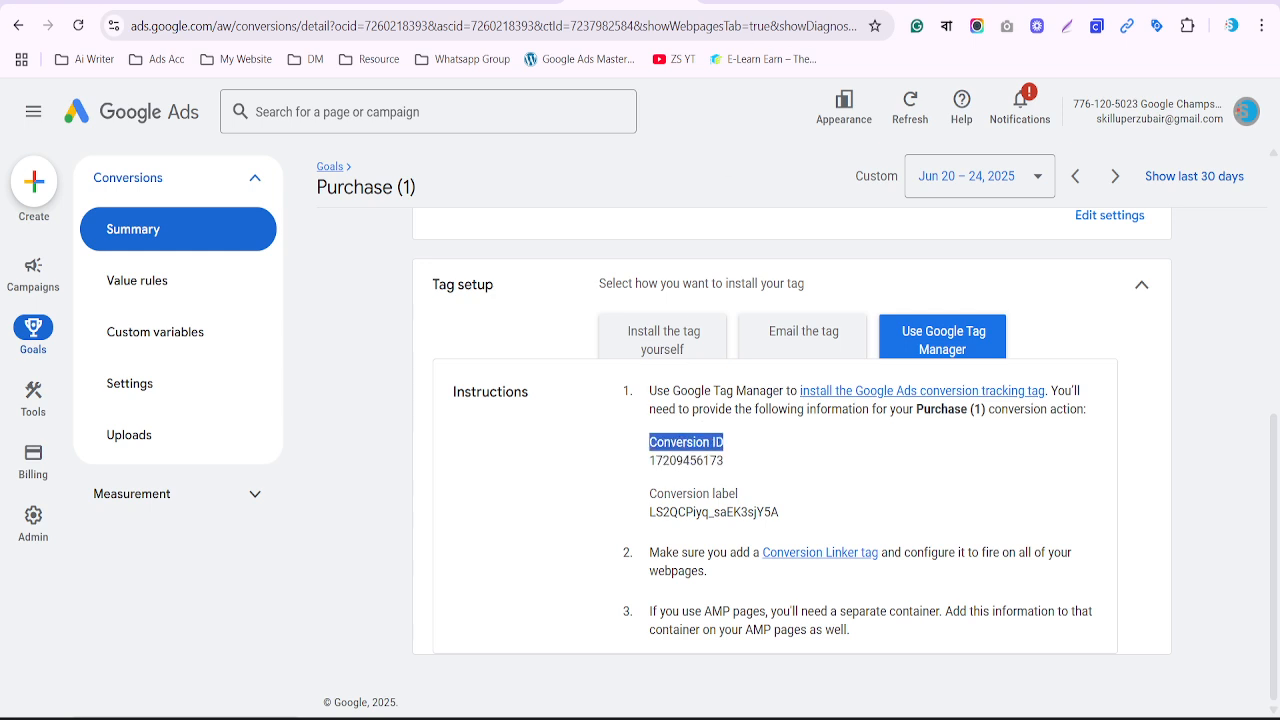
pyautogui.click(731, 8)
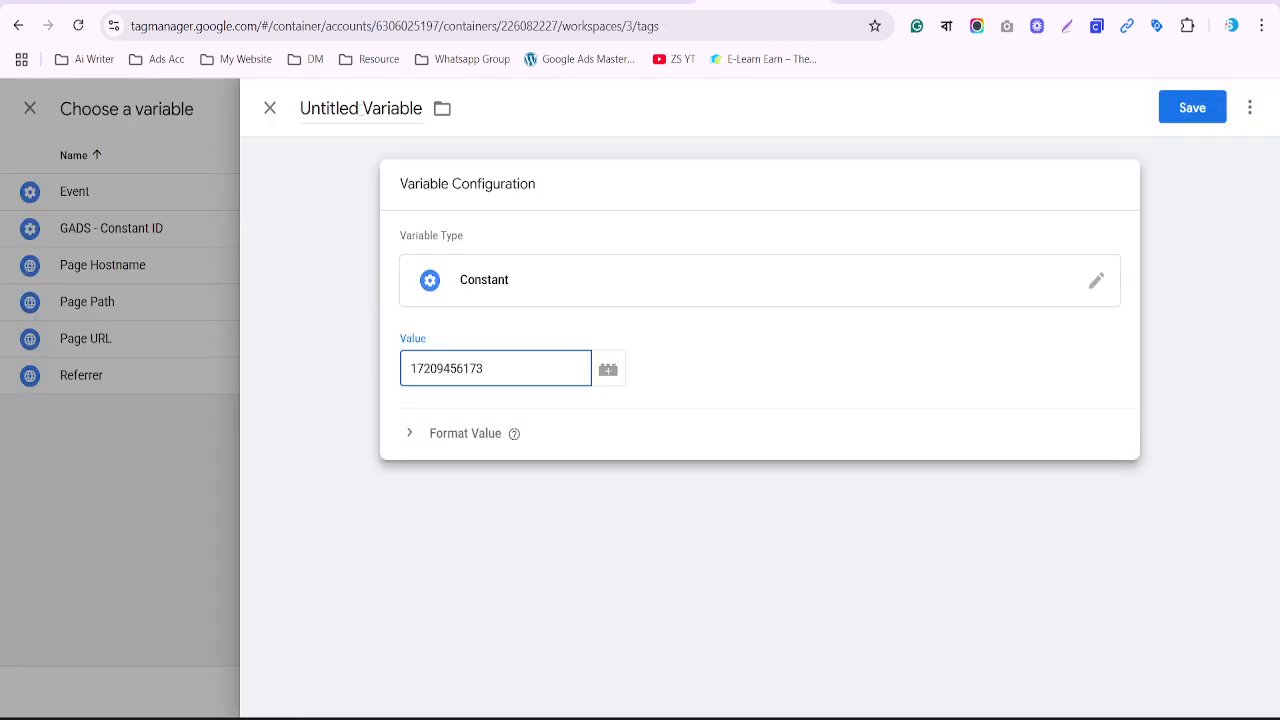
pyautogui.doubleClick(284, 125)
pyautogui.hotkey('ctrl', 'v')
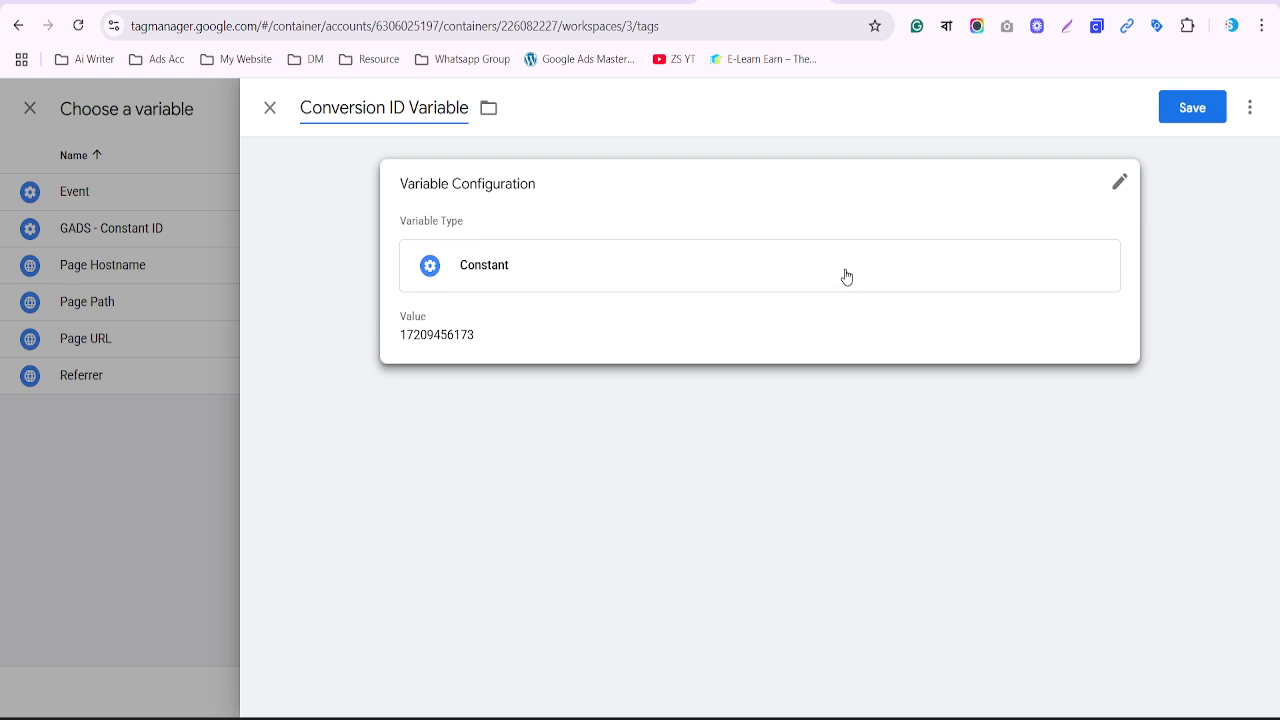
pyautogui.write('Con')
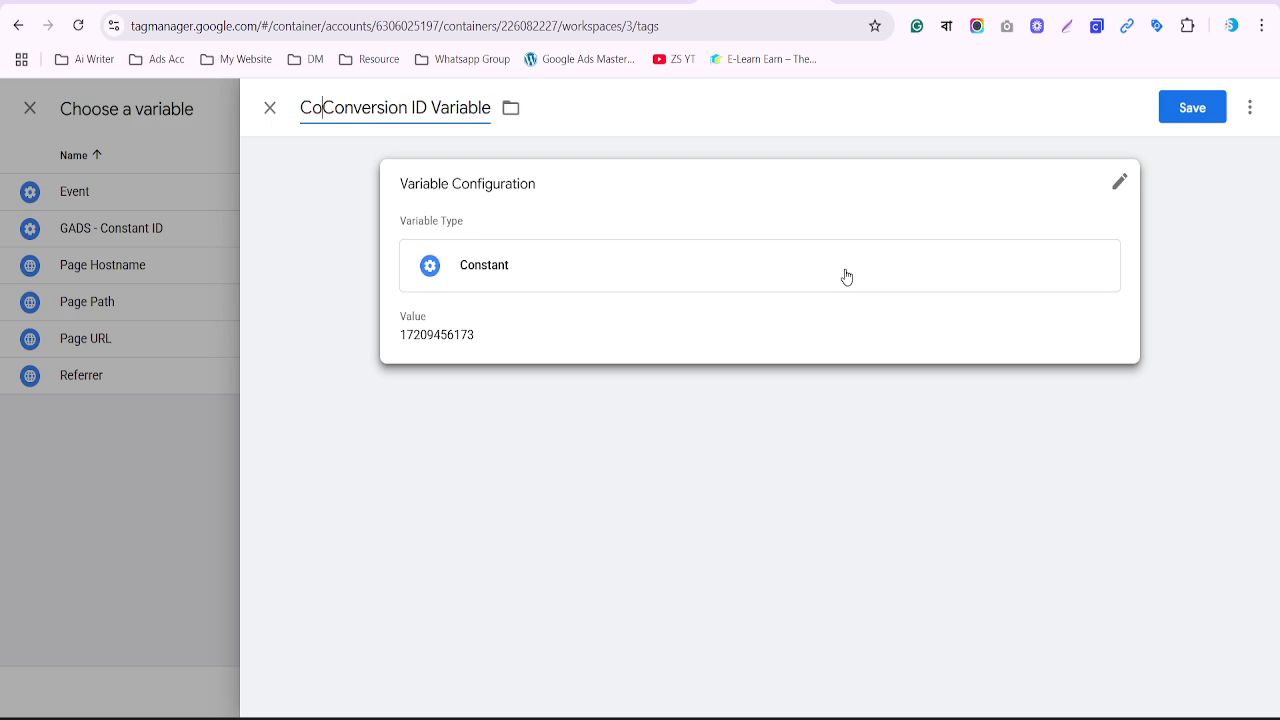
pyautogui.write('stand')
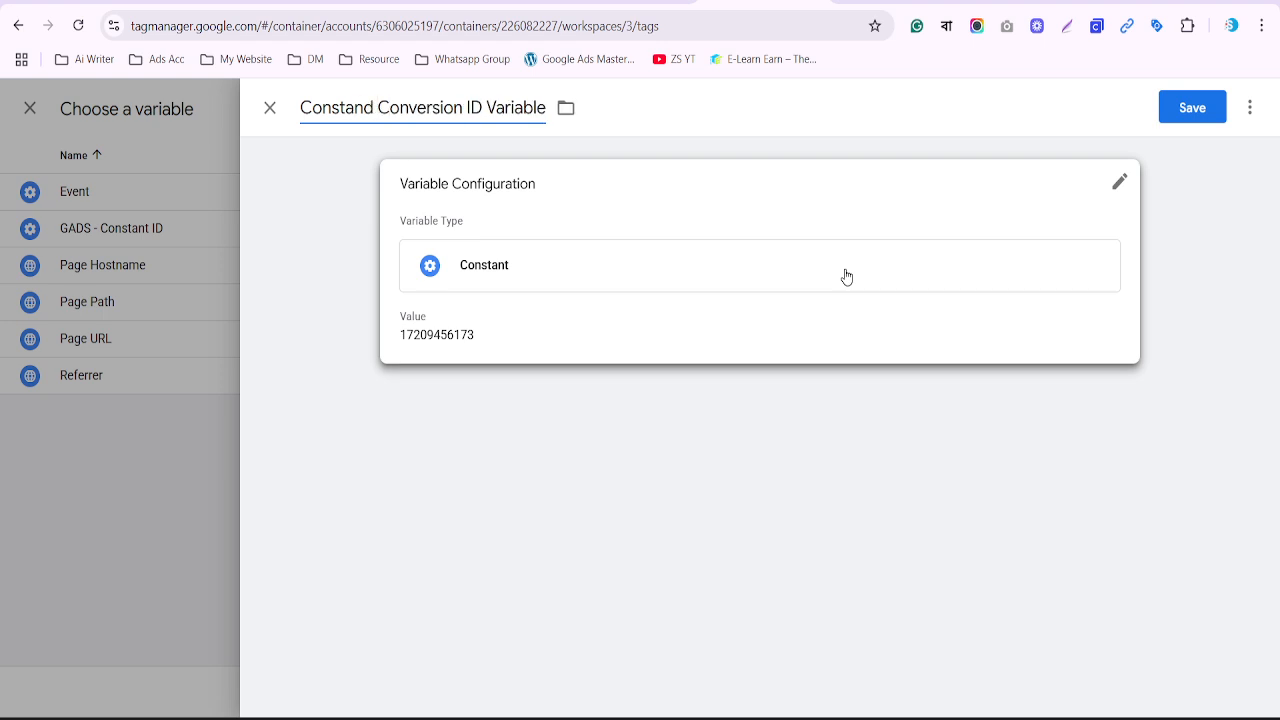
pyautogui.press('BackSpace')
pyautogui.press('BackSpace')
pyautogui.press('BackSpace')
pyautogui.press('BackSpace')
pyautogui.press('BackSpace')
pyautogui.press('BackSpace')
pyautogui.press('BackSpace')
pyautogui.press('BackSpace')
pyautogui.press('BackSpace')
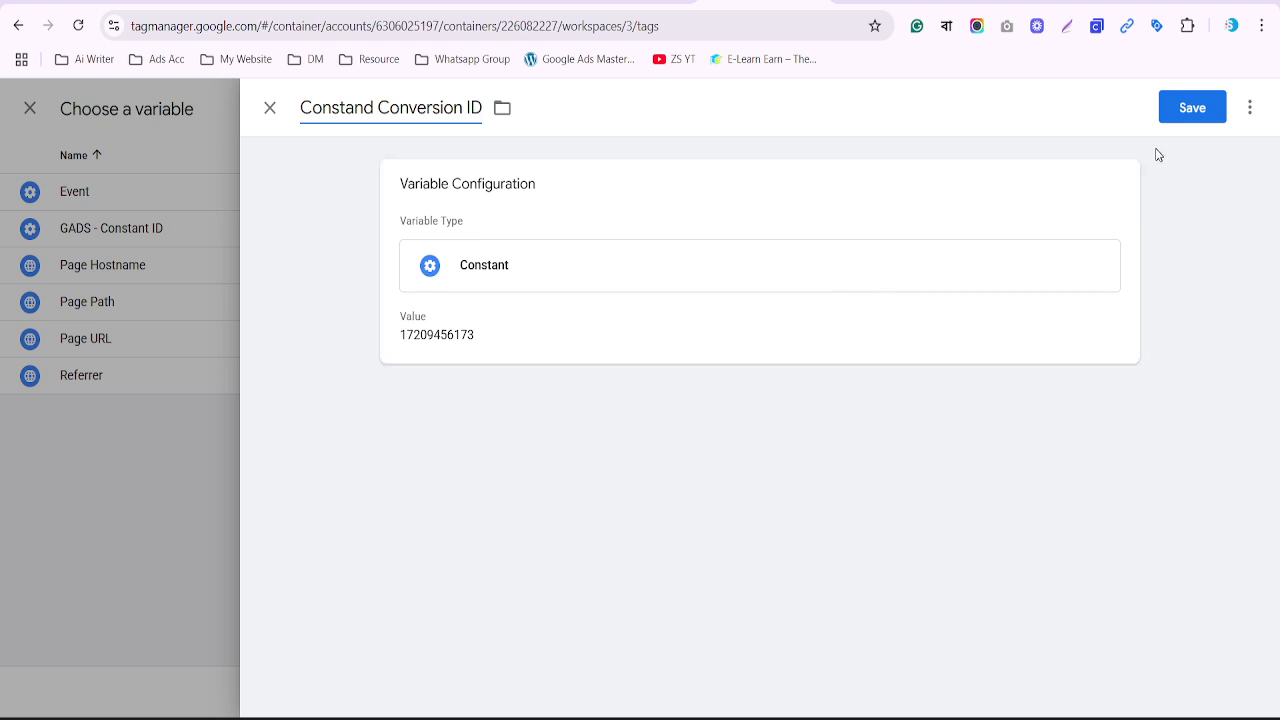
pyautogui.click(1192, 108)
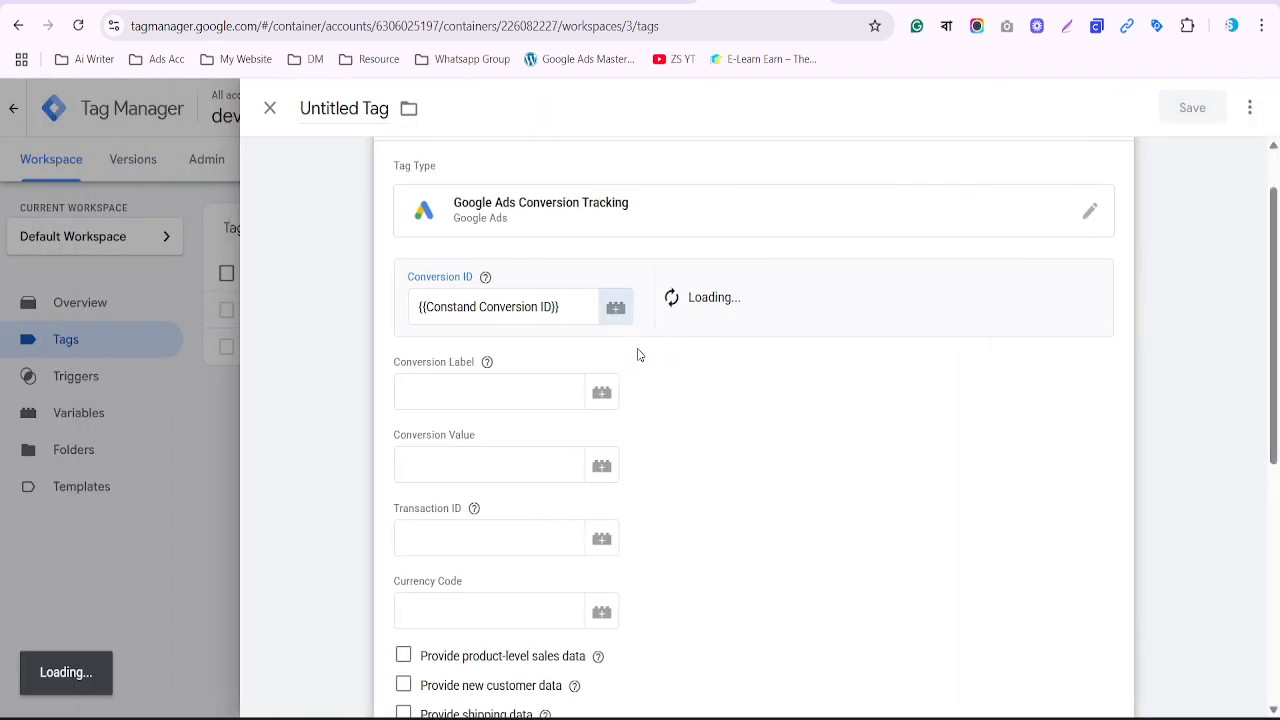
# Replace the Conversion ID value with the Constand Conversion ID variable
pyautogui.tripleClick(469, 307)
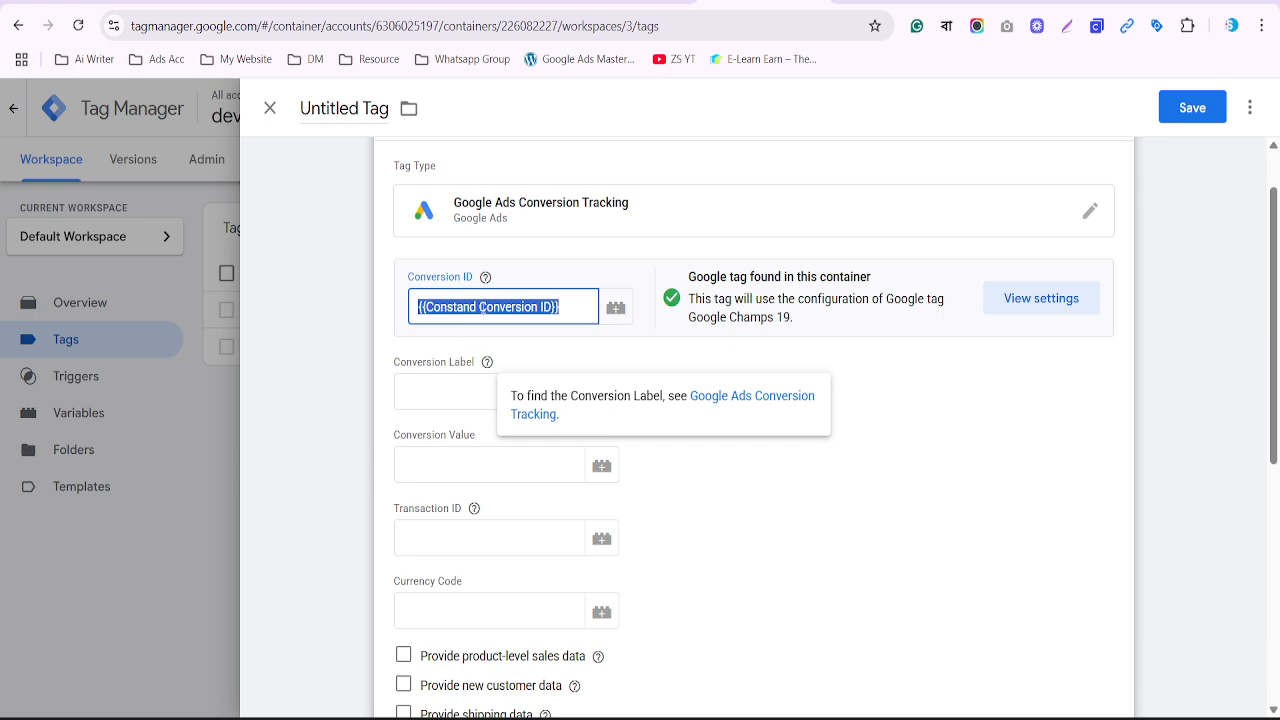
pyautogui.click(615, 310)
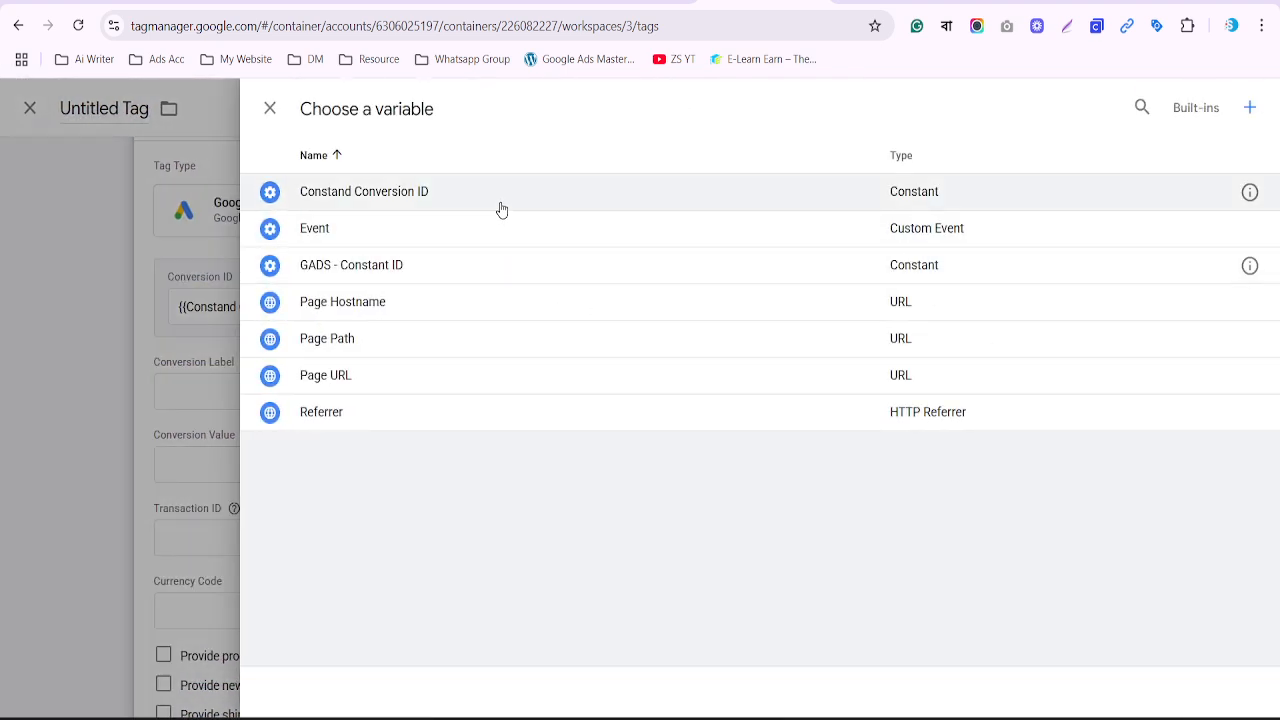
pyautogui.click(502, 210)
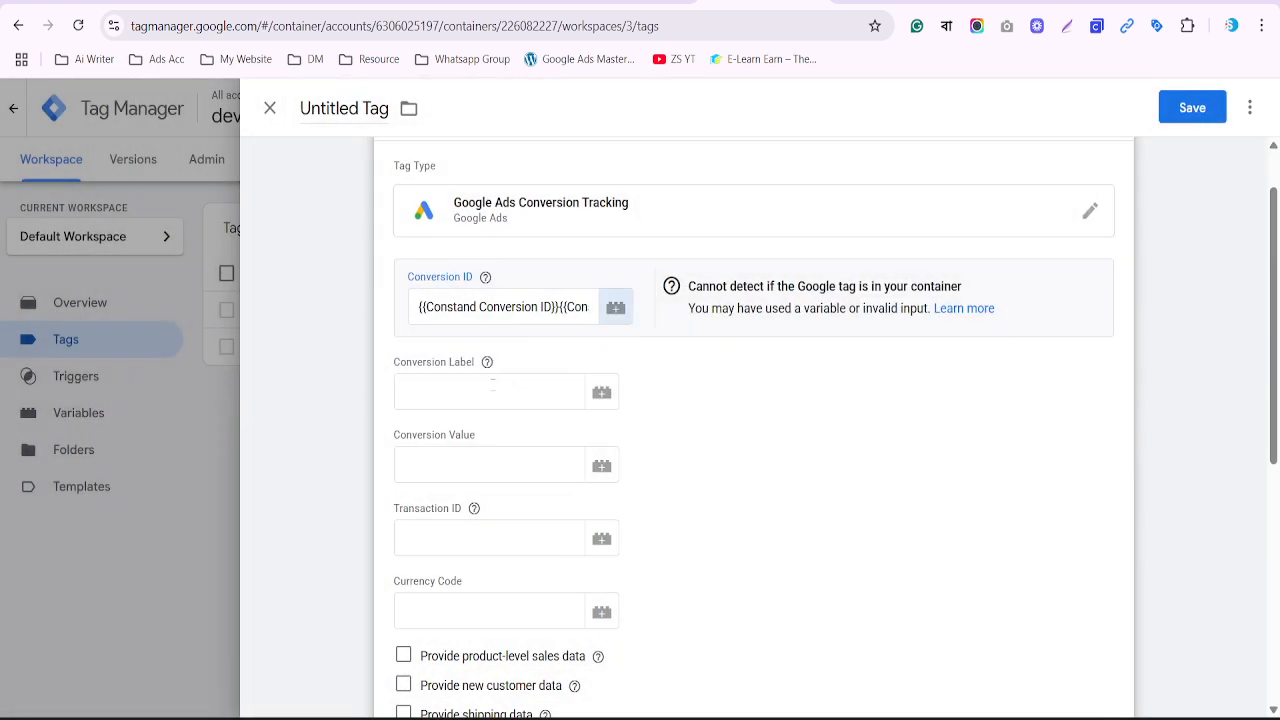
# Copy label LS2QCPiyq_saEK3sjY5A from Google Ads into the Conversion Label field
pyautogui.press('Tab')
pyautogui.click(625, 5)
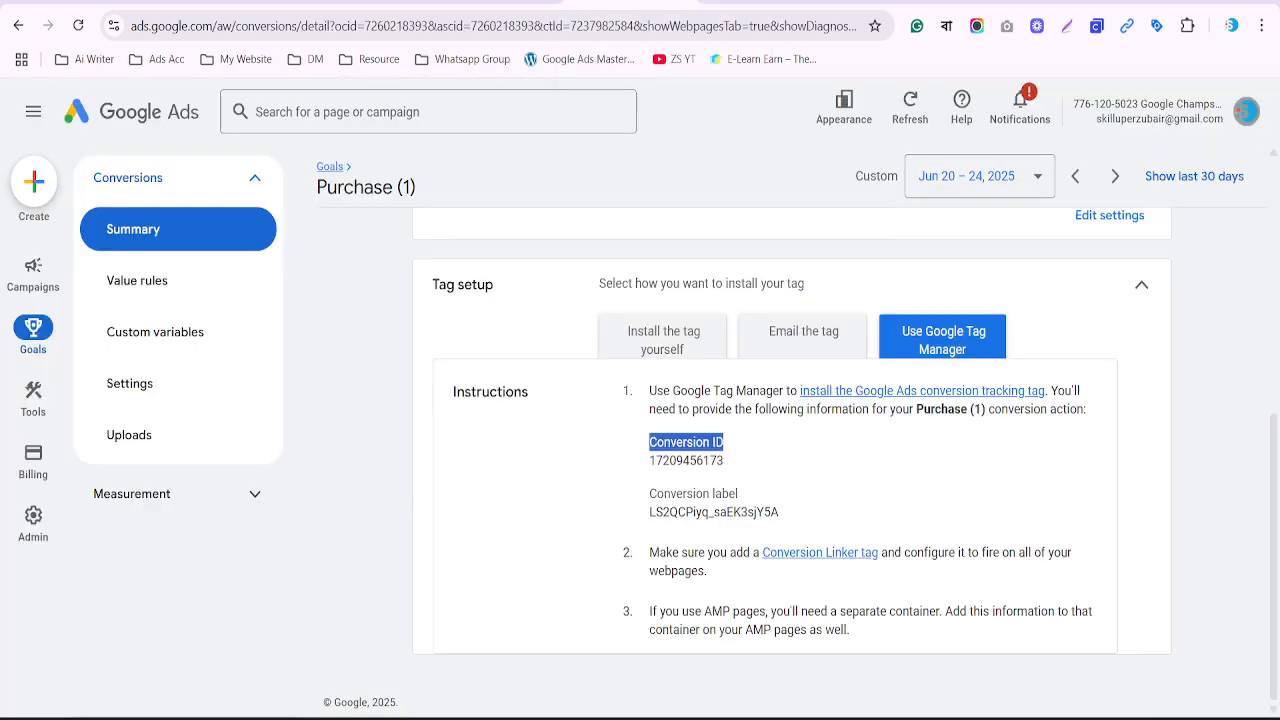
pyautogui.doubleClick(687, 512)
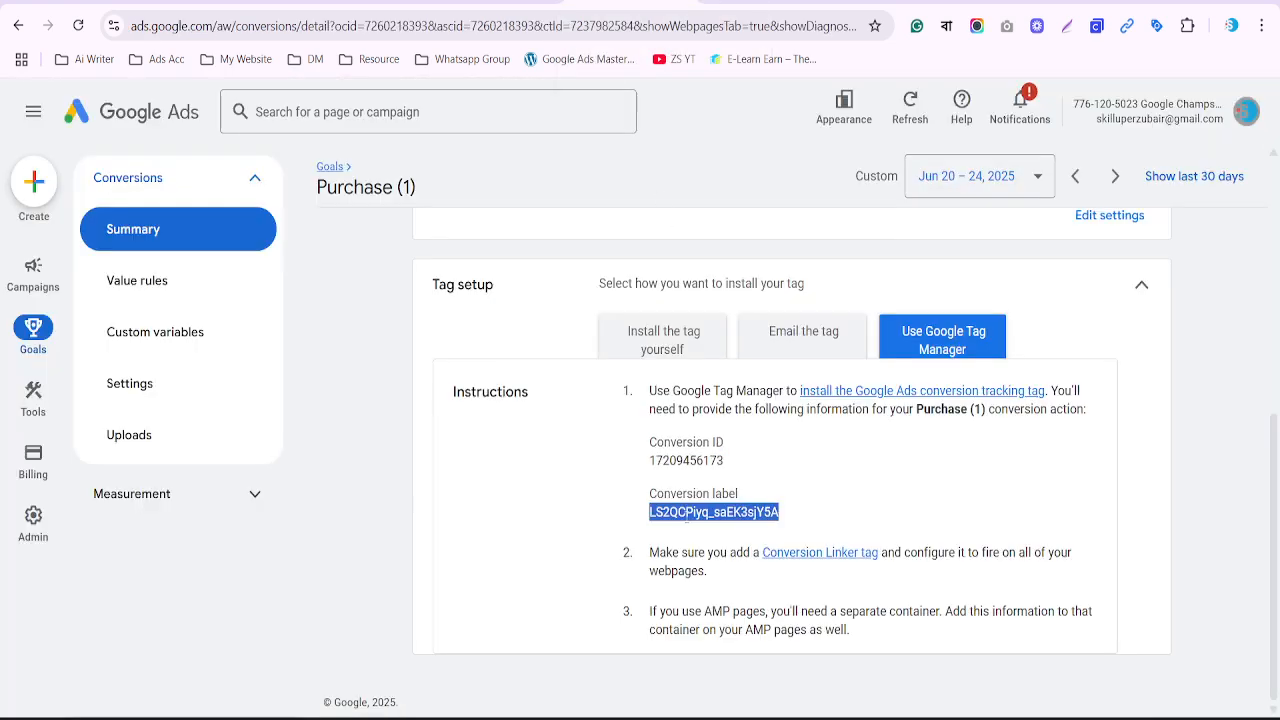
pyautogui.hotkey('ctrl', 'c')
pyautogui.hotkey('ctrl', 'Tab')
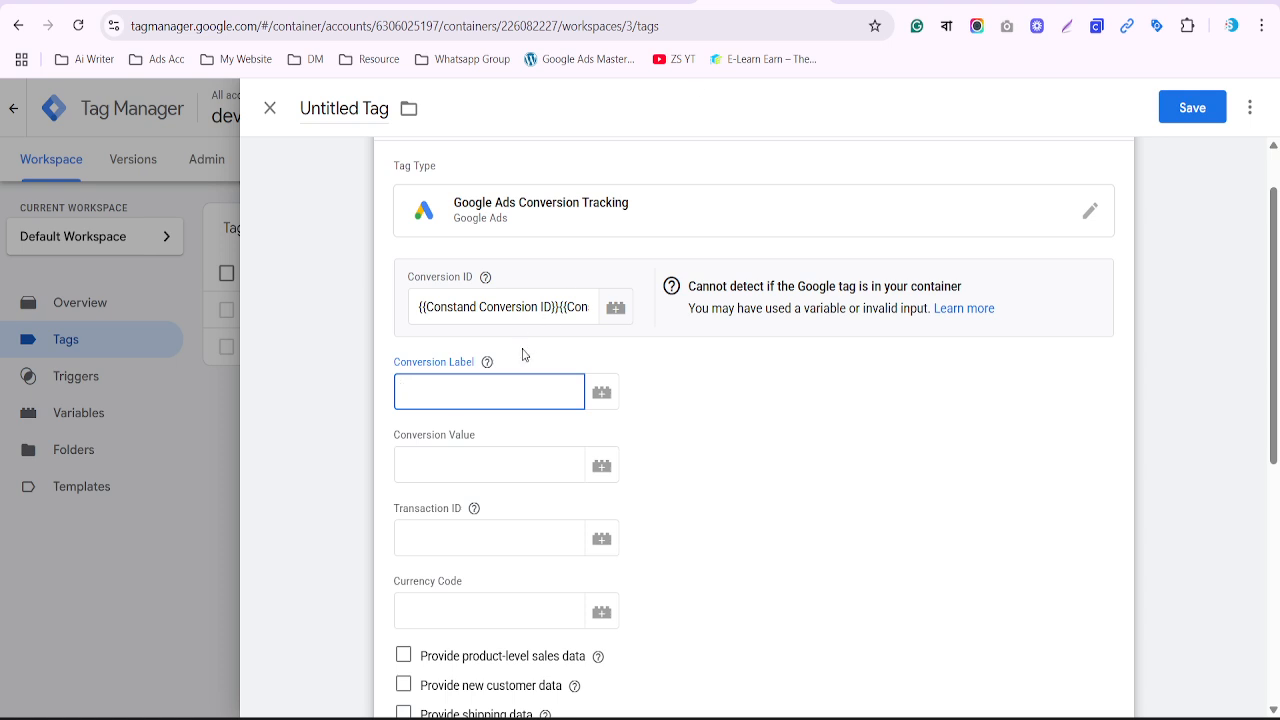
pyautogui.hotkey('ctrl', 'v')
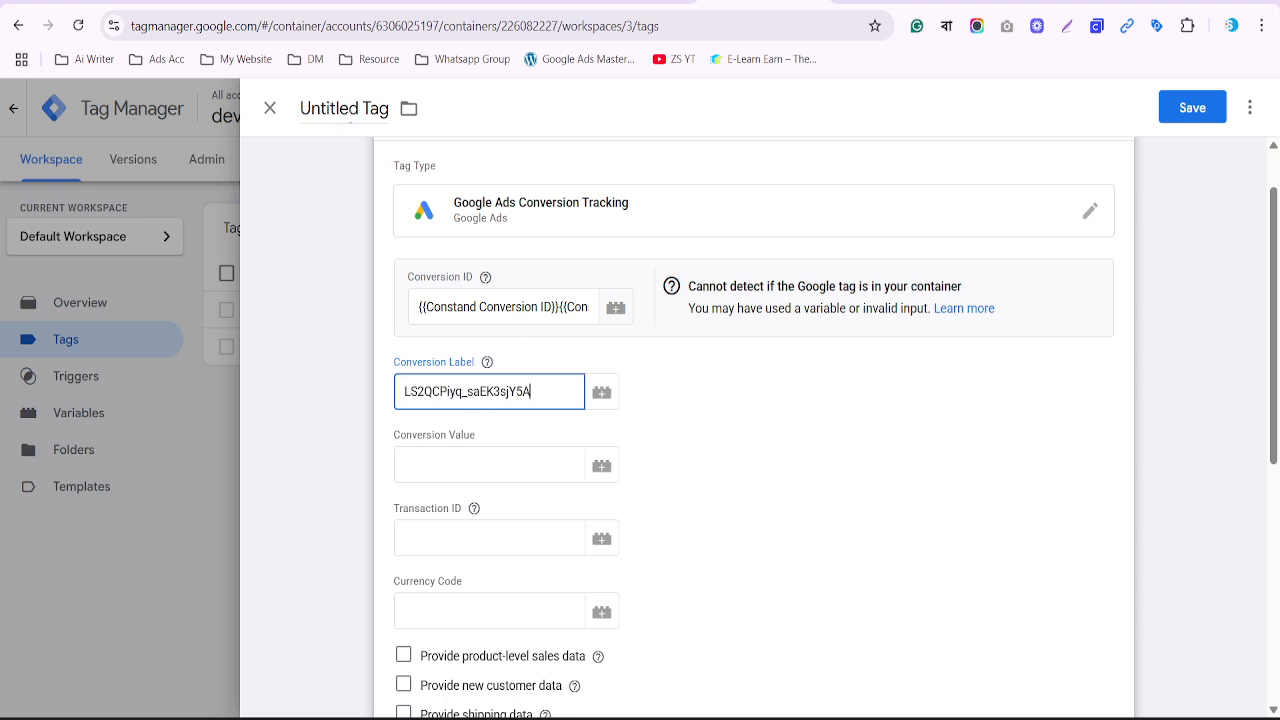
pyautogui.moveTo(358, 110); pyautogui.dragTo(291, 121)
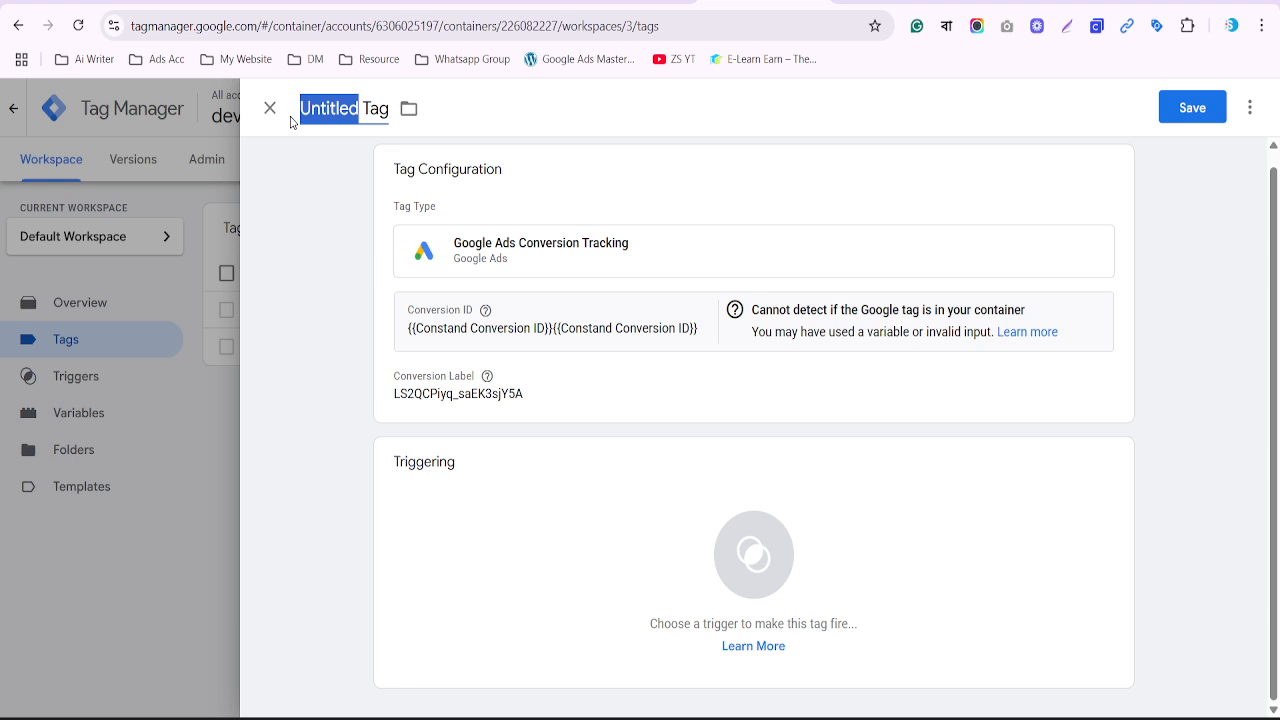
# Rename the tag to 'GADS Purchase Tag' and bring up its trigger choices
pyautogui.write('GADS')
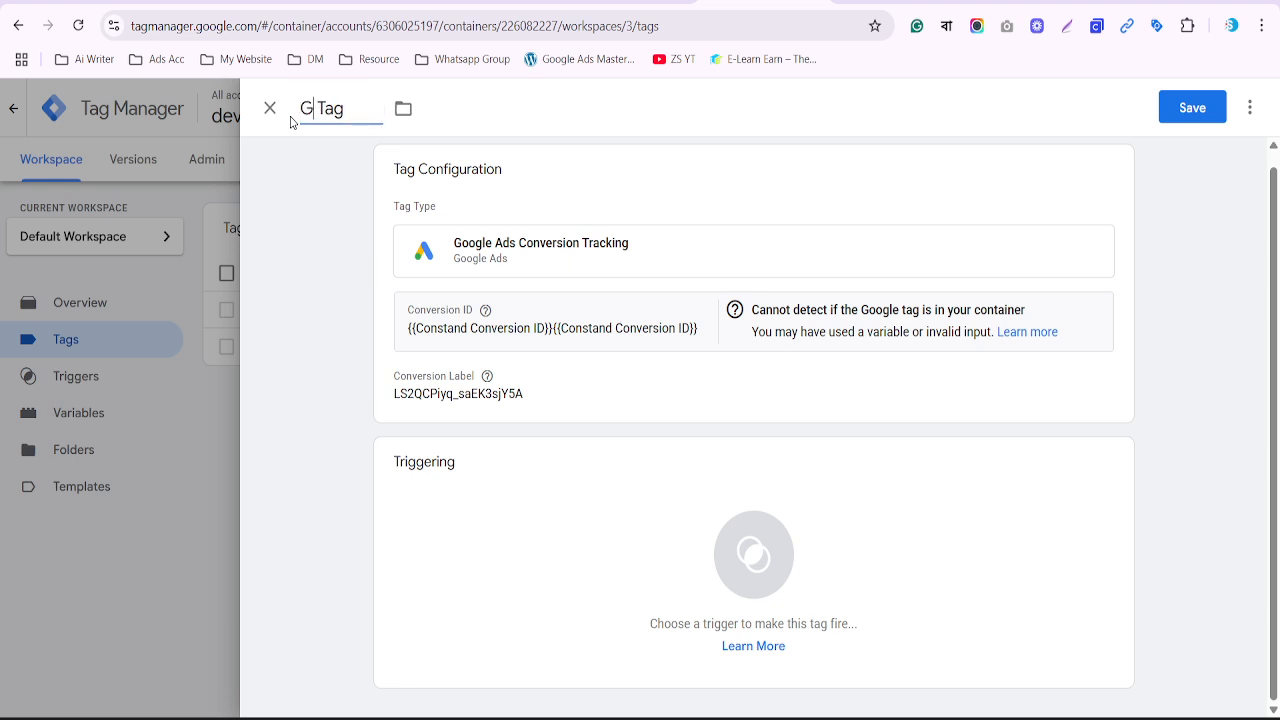
pyautogui.write(' Purchase')
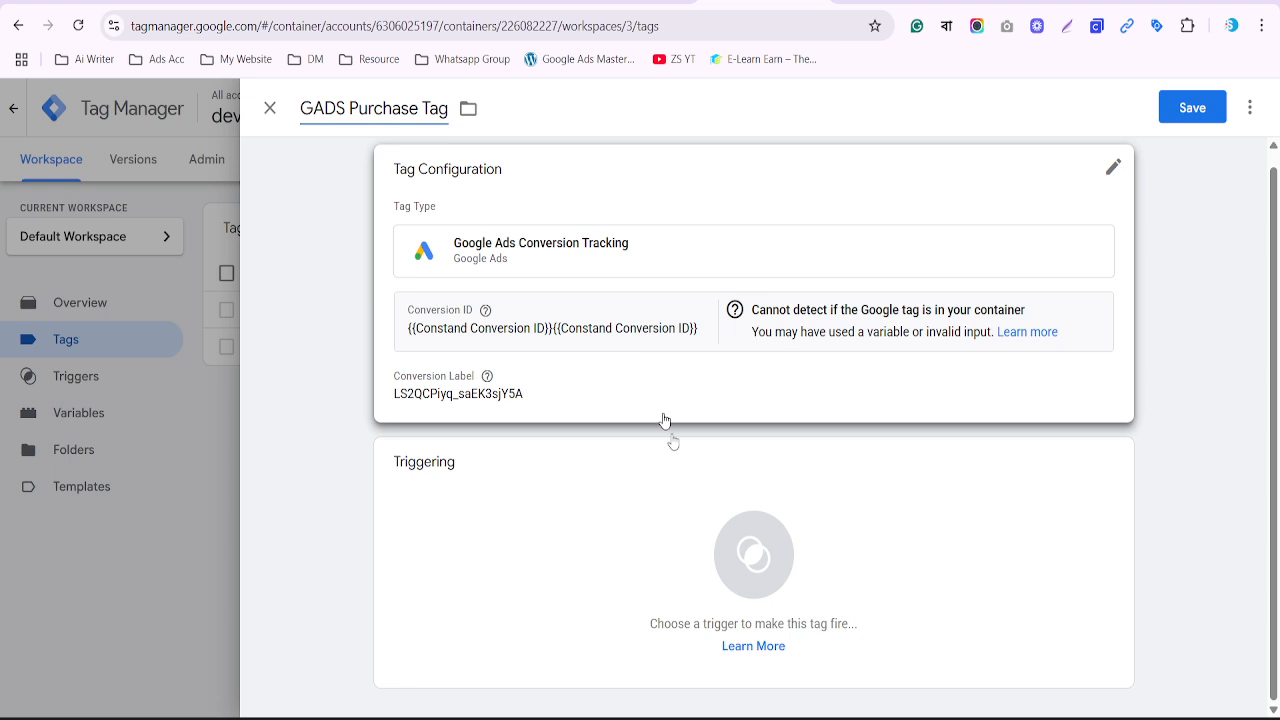
pyautogui.click(750, 553)
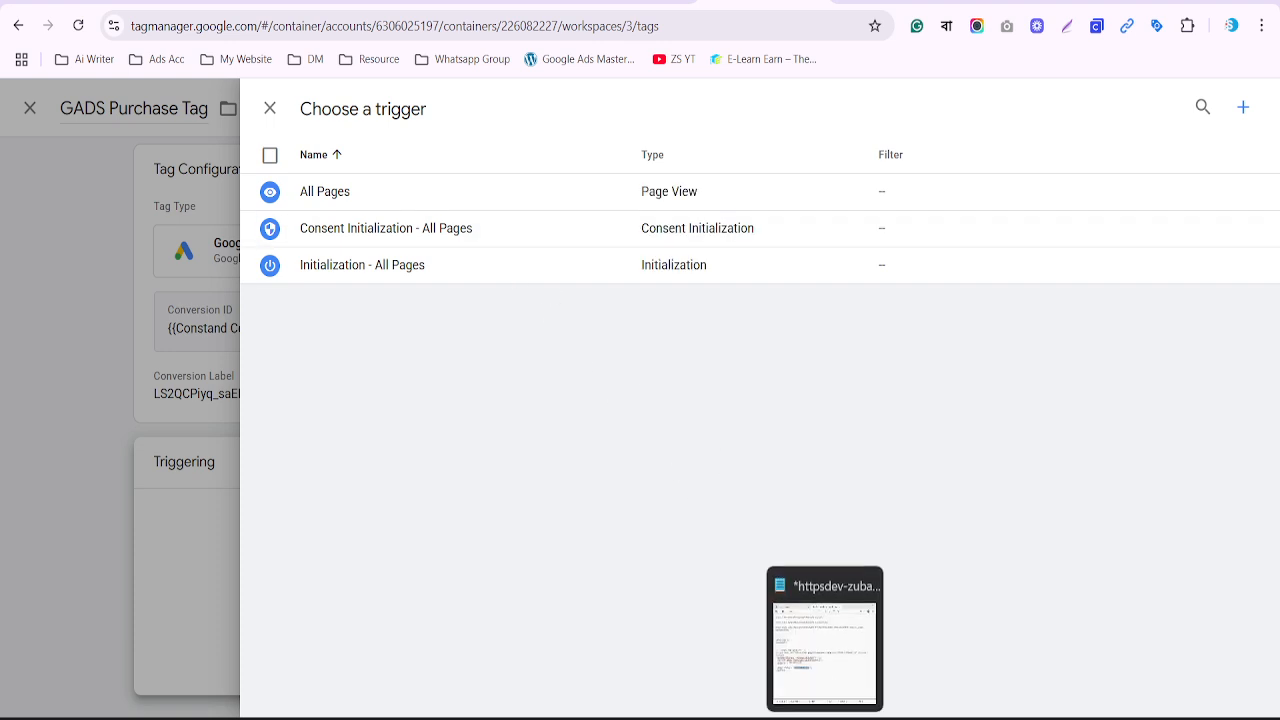
pyautogui.click(865, 710)
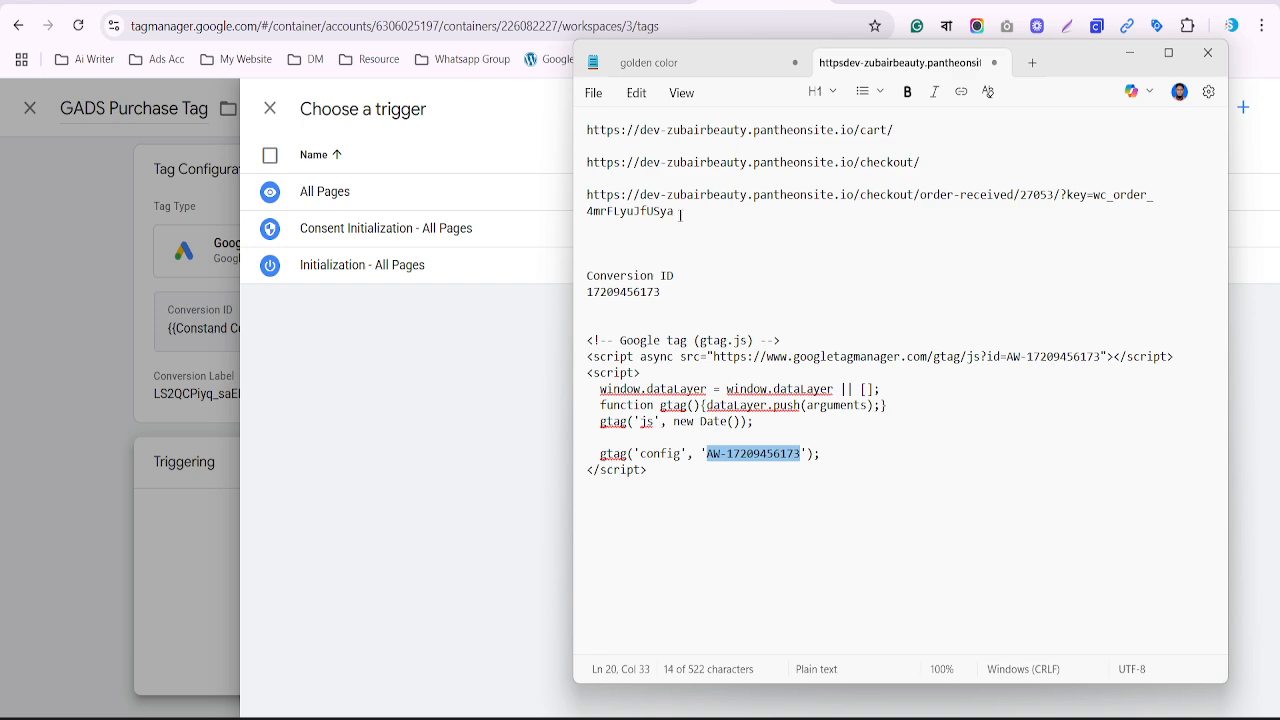
# In Notepad, select the /order-received/ fragment of the saved order confirmation URL
pyautogui.moveTo(674, 211); pyautogui.dragTo(587, 195)
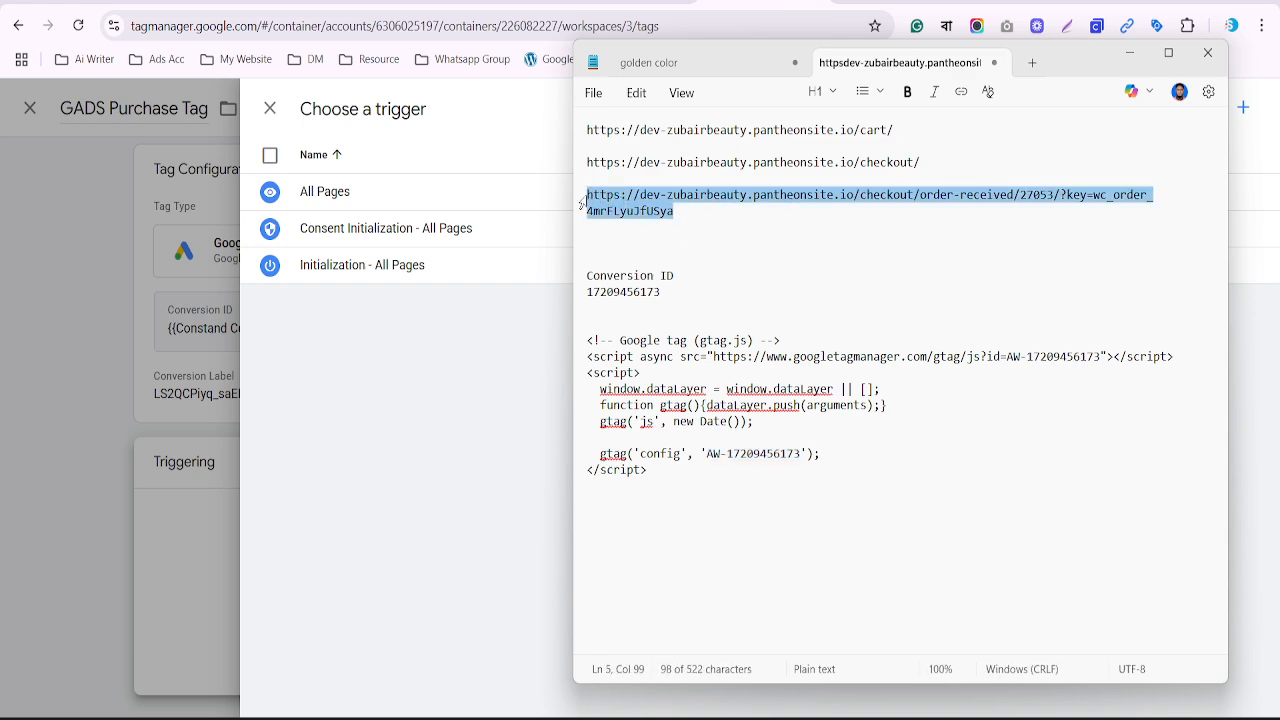
pyautogui.moveTo(935, 212); pyautogui.dragTo(910, 196)
pyautogui.click(912, 196)
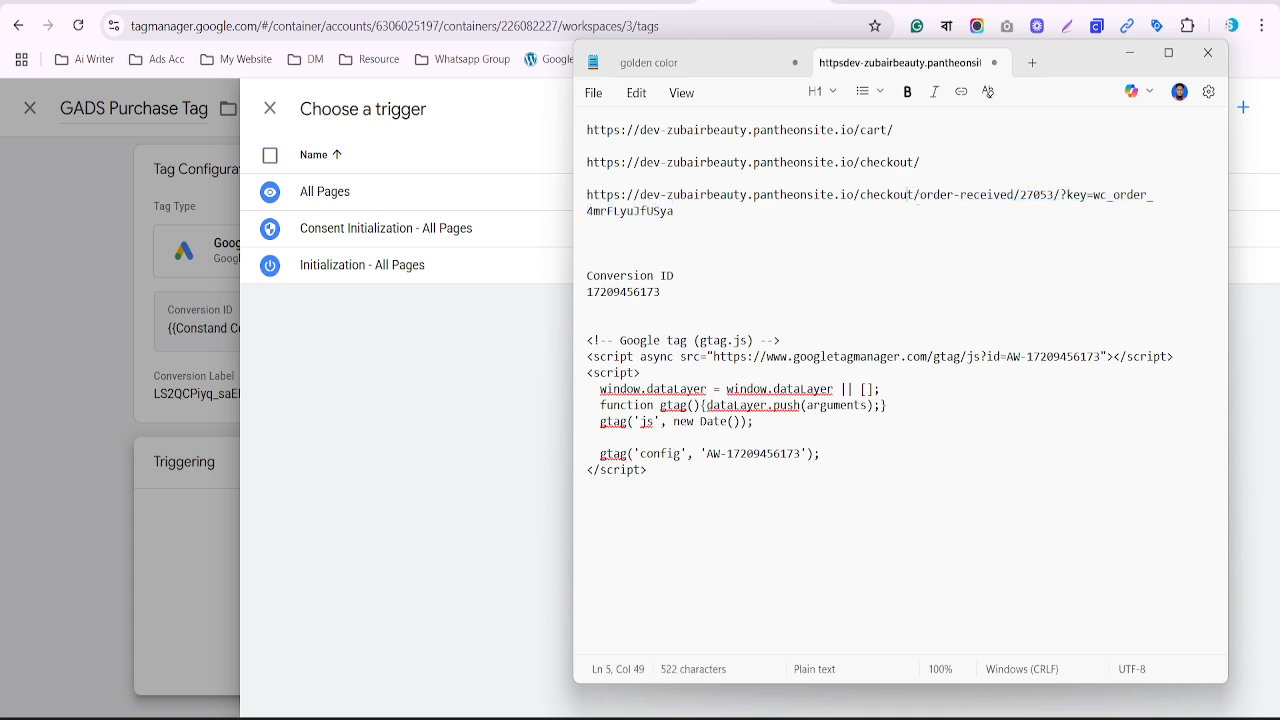
pyautogui.moveTo(912, 196); pyautogui.dragTo(1020, 196)
pyautogui.hotkey('ctrl', 'c')
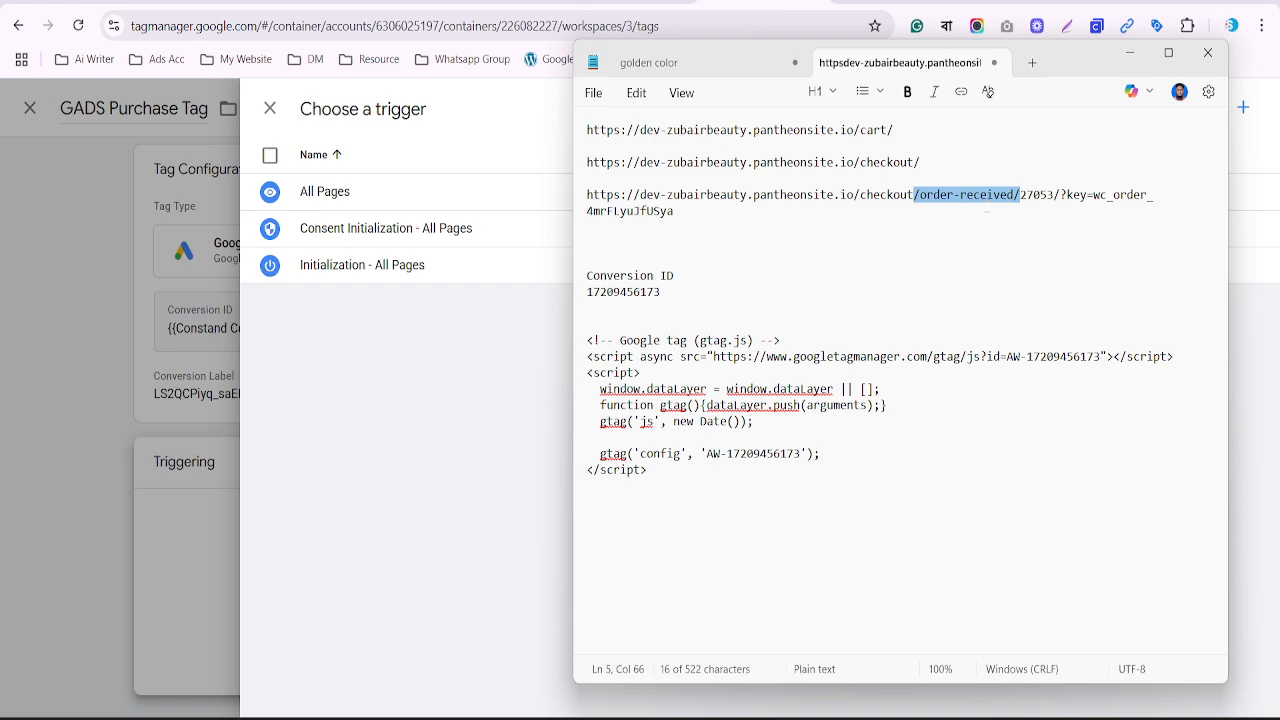
# Start a new Page View trigger for the tag, limited to some page views
pyautogui.click(190, 459)
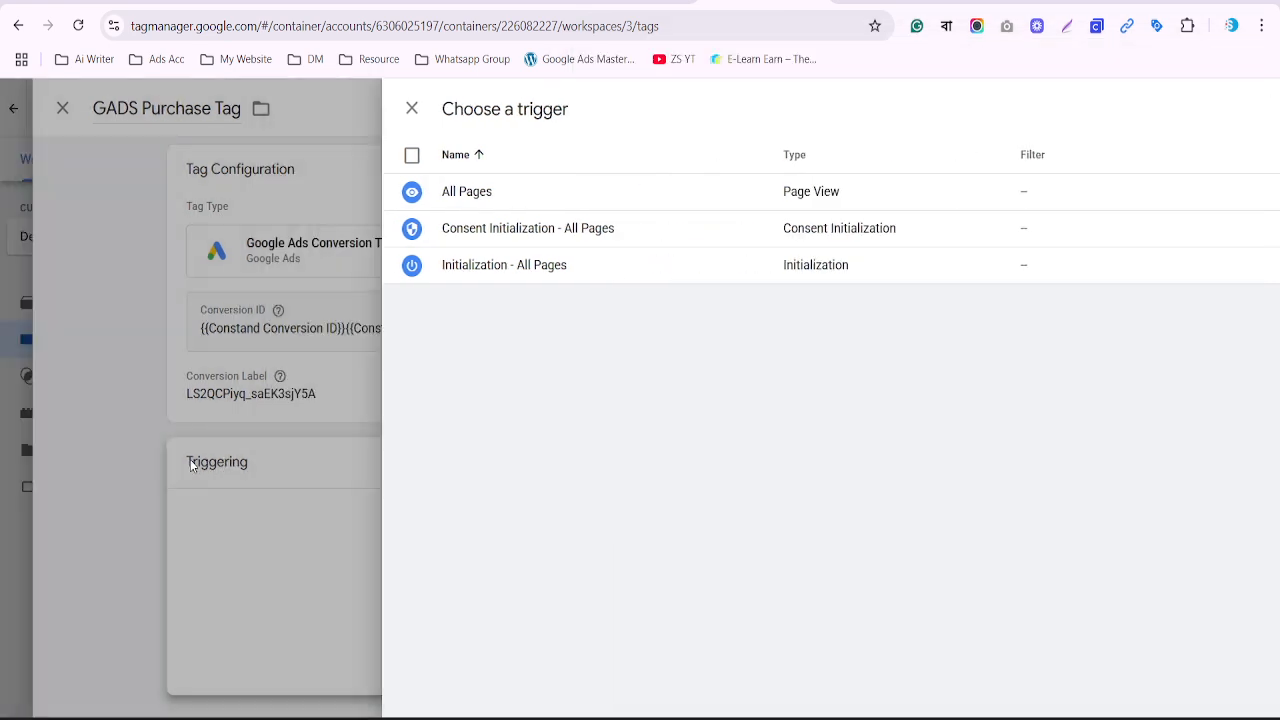
pyautogui.click(737, 552)
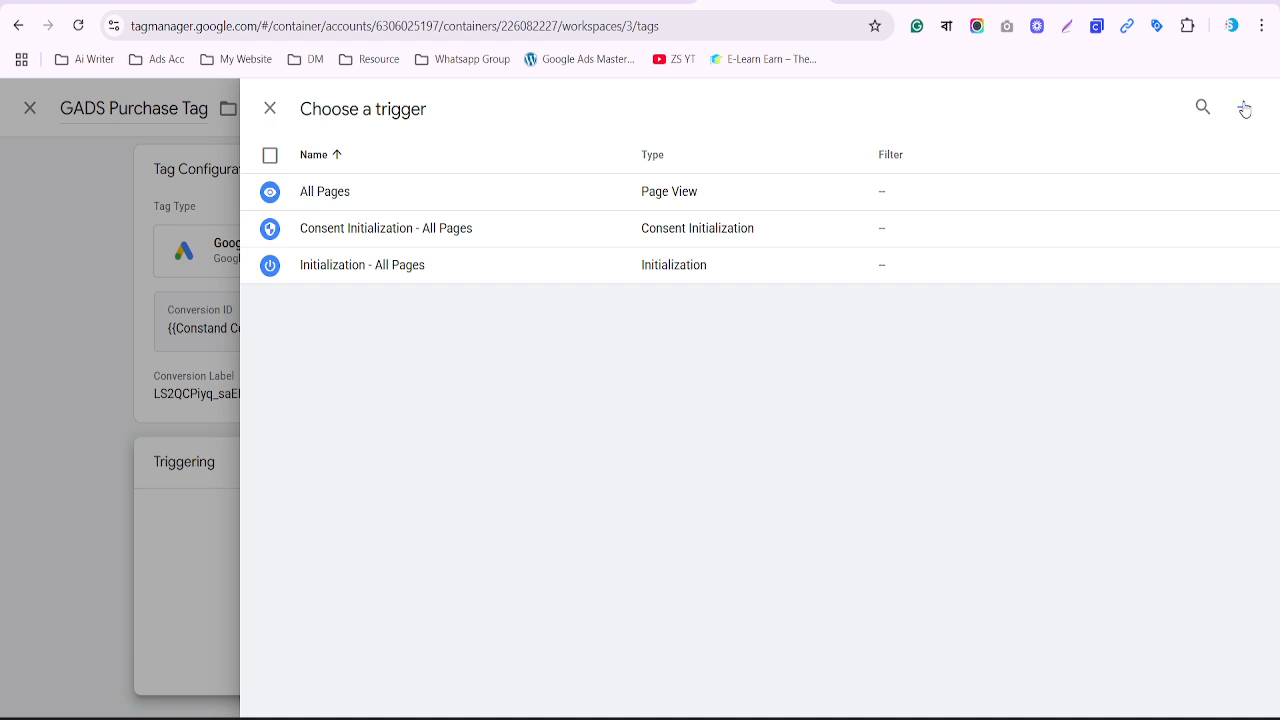
pyautogui.click(1245, 109)
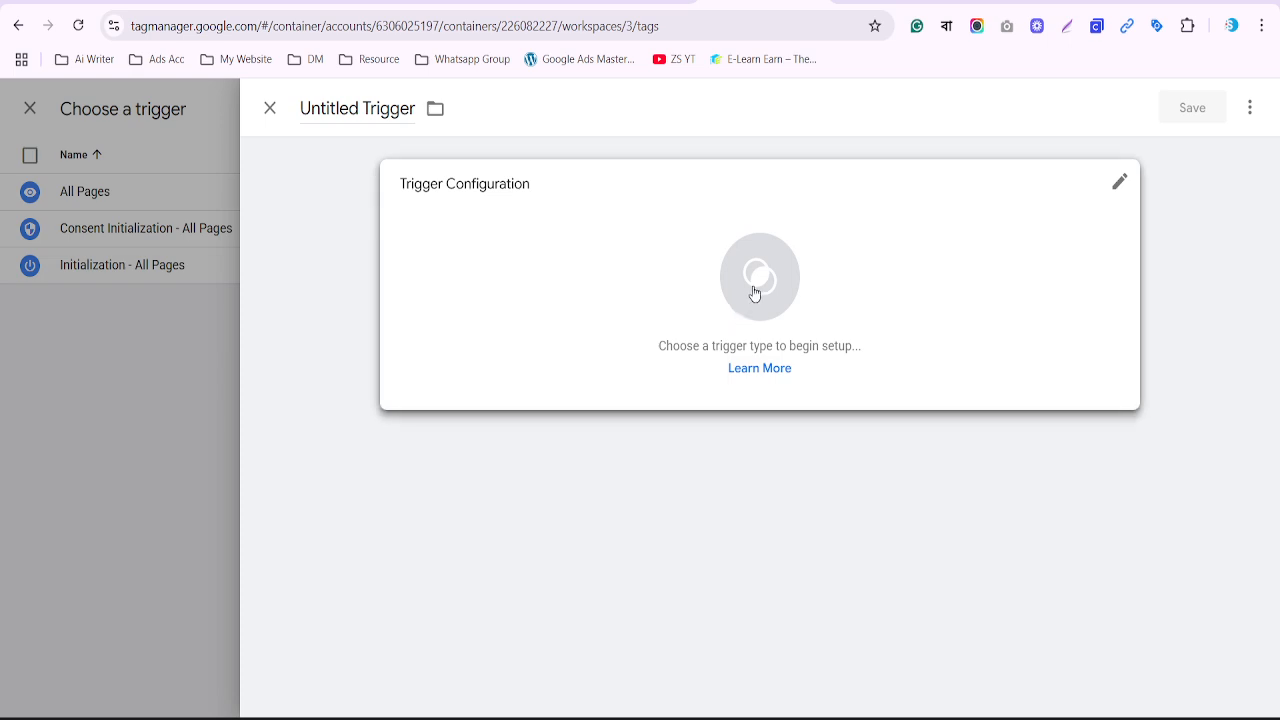
pyautogui.click(754, 292)
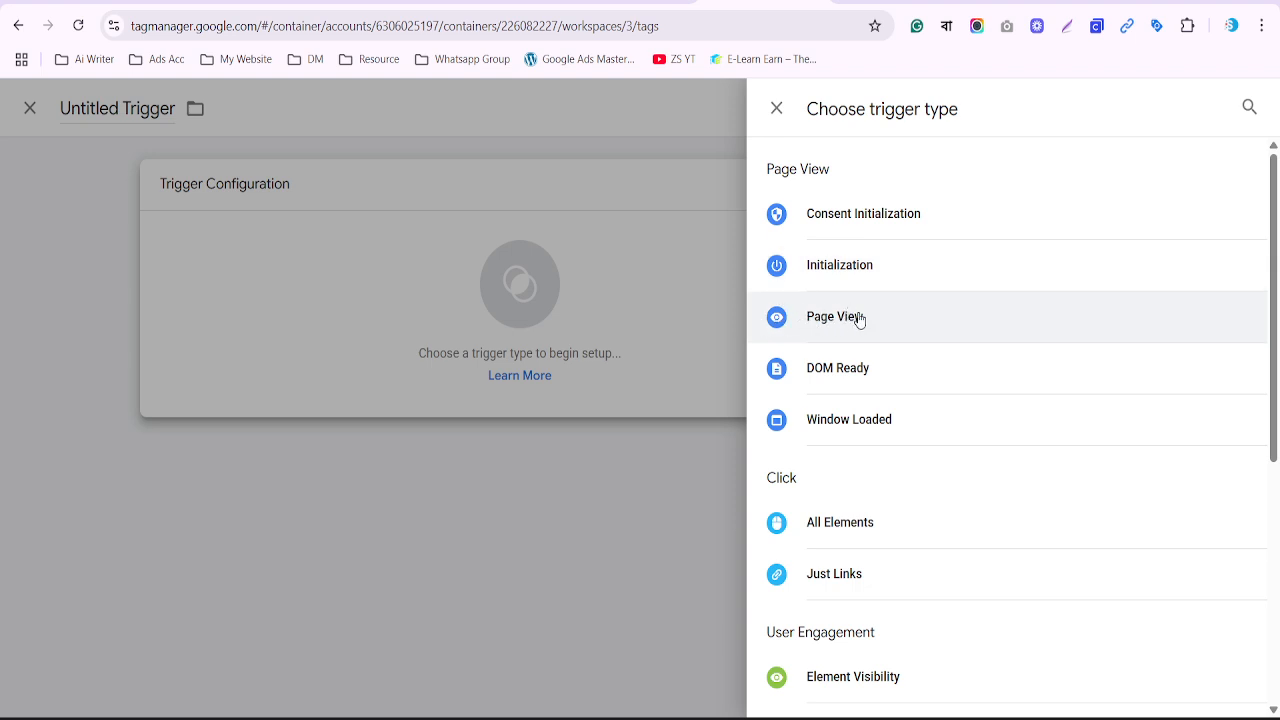
pyautogui.click(855, 318)
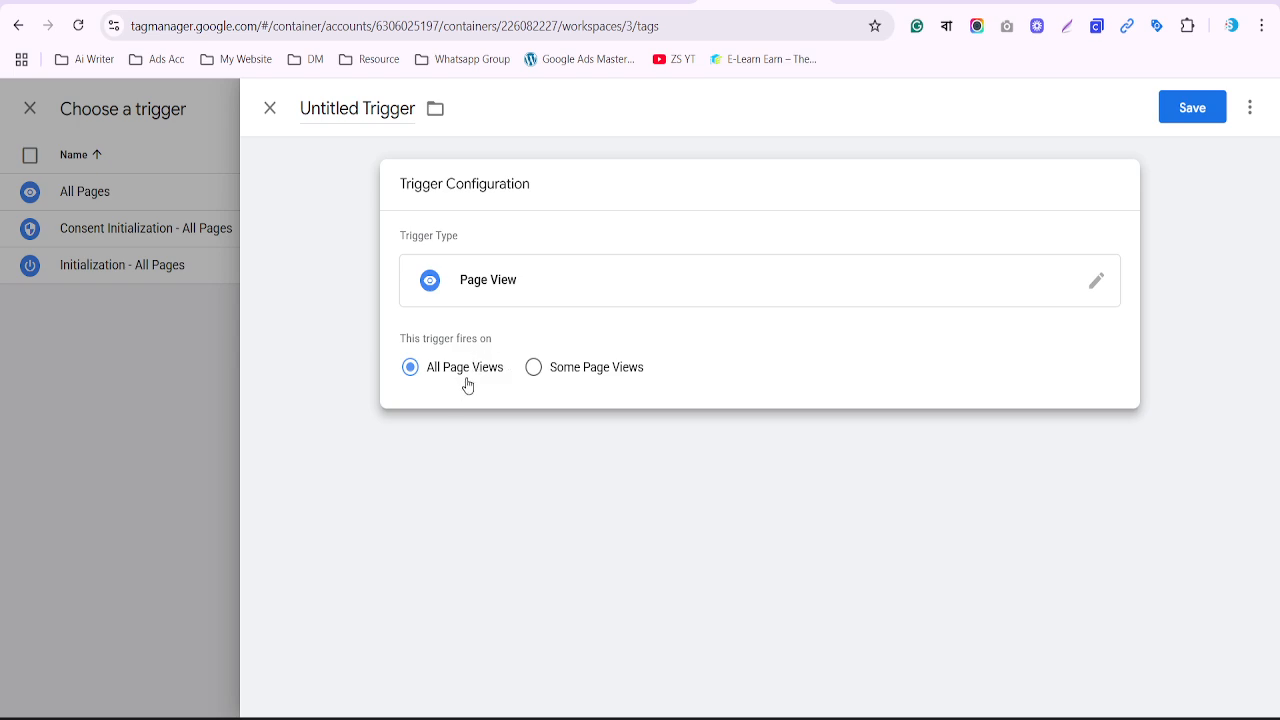
pyautogui.click(534, 370)
# Set the condition Page URL contains /order-received/, name it 'Purchase Trigger', and save
pyautogui.click(494, 448)
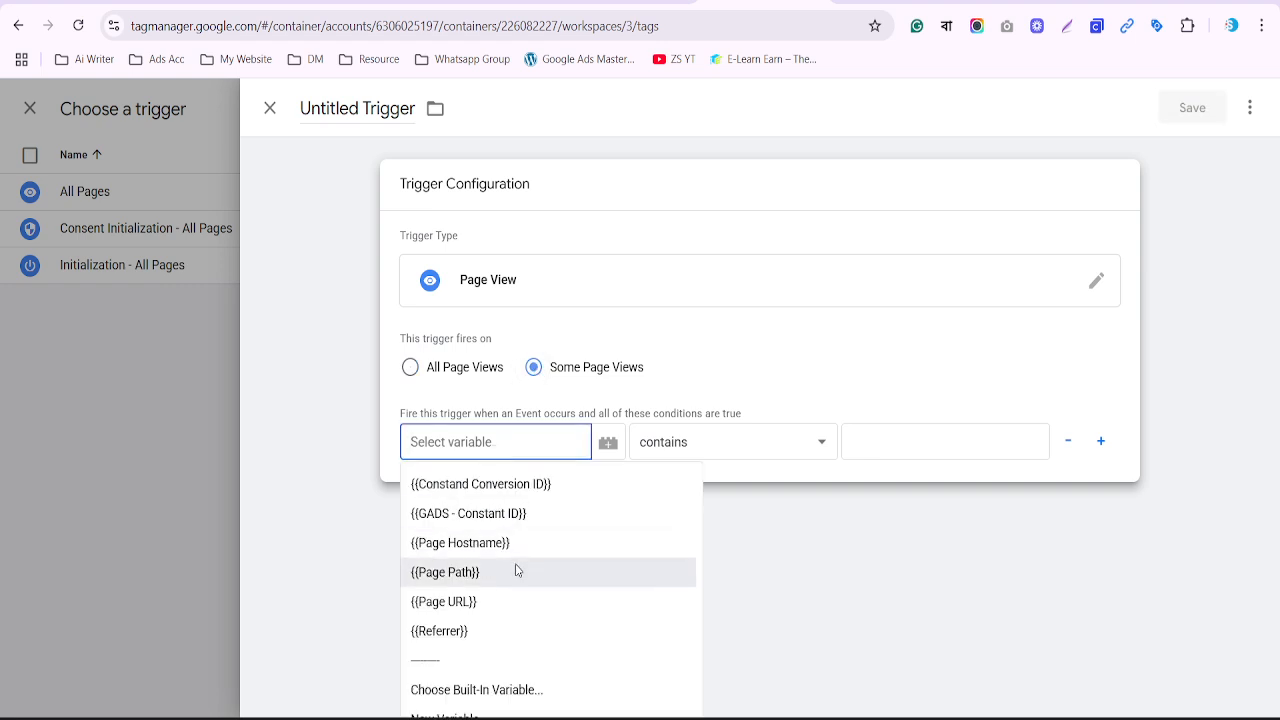
pyautogui.click(447, 612)
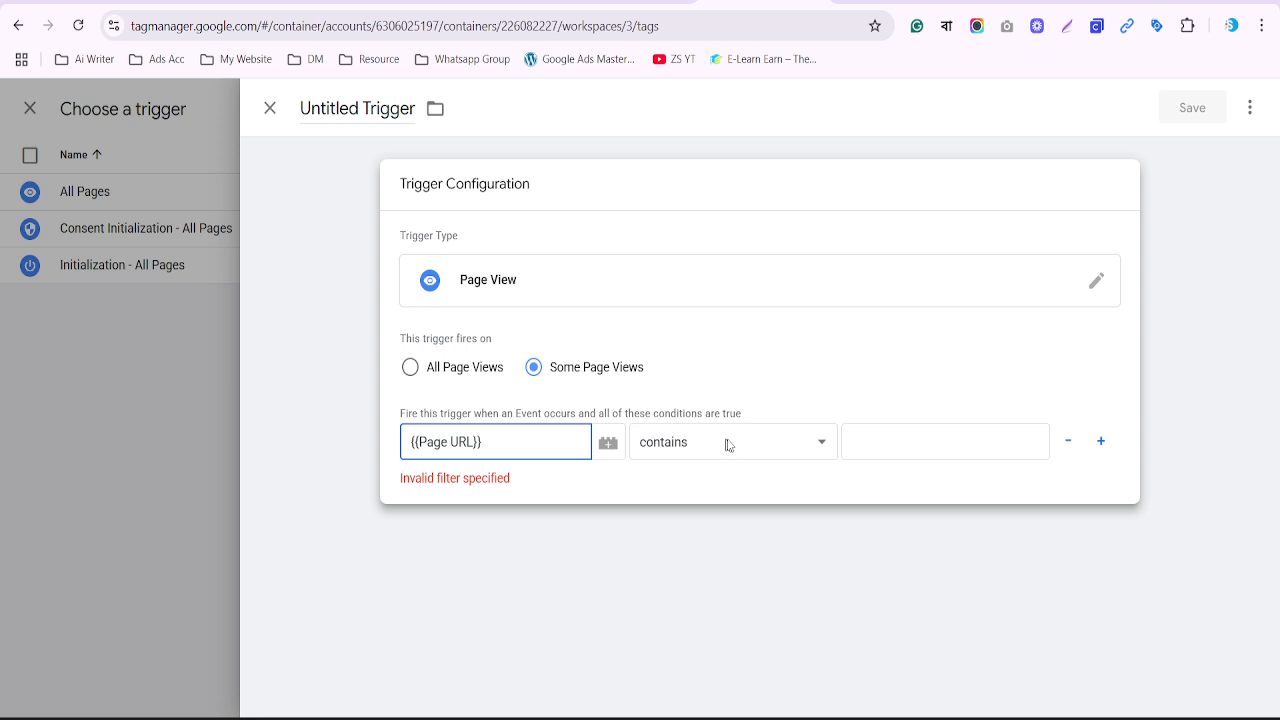
pyautogui.click(885, 441)
pyautogui.hotkey('ctrl', 'v')
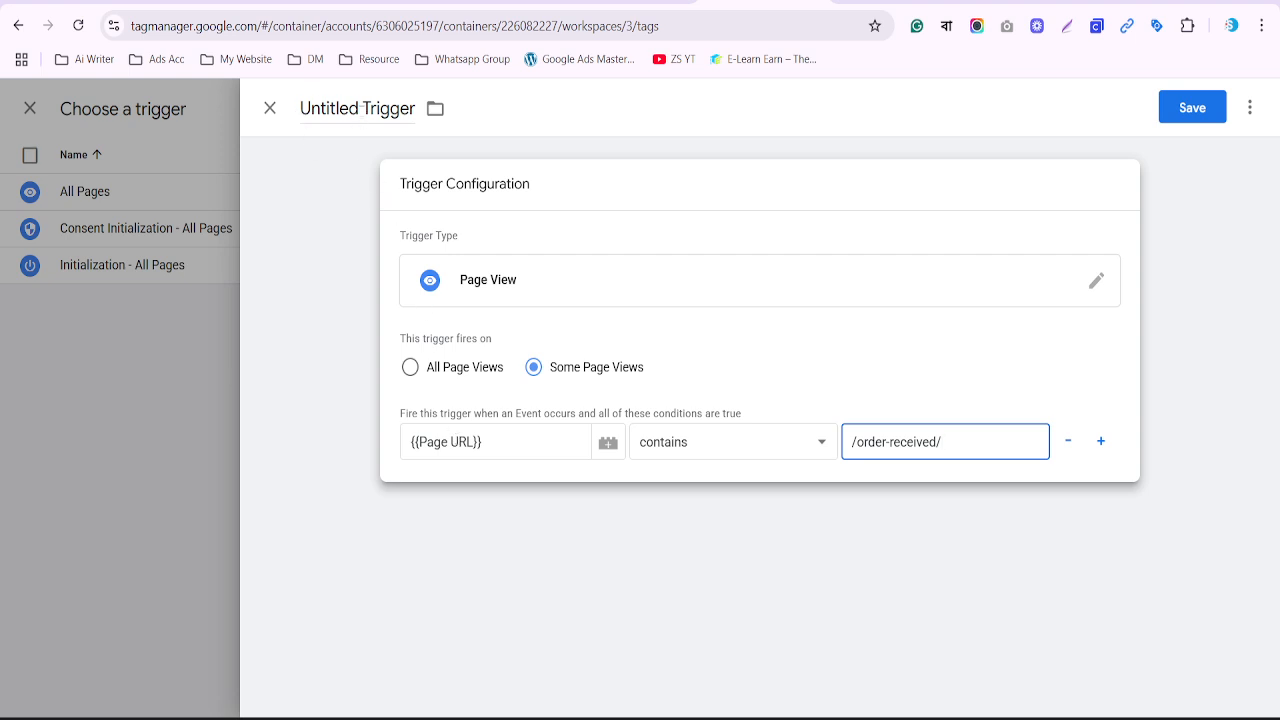
pyautogui.doubleClick(329, 108)
pyautogui.write('Pu')
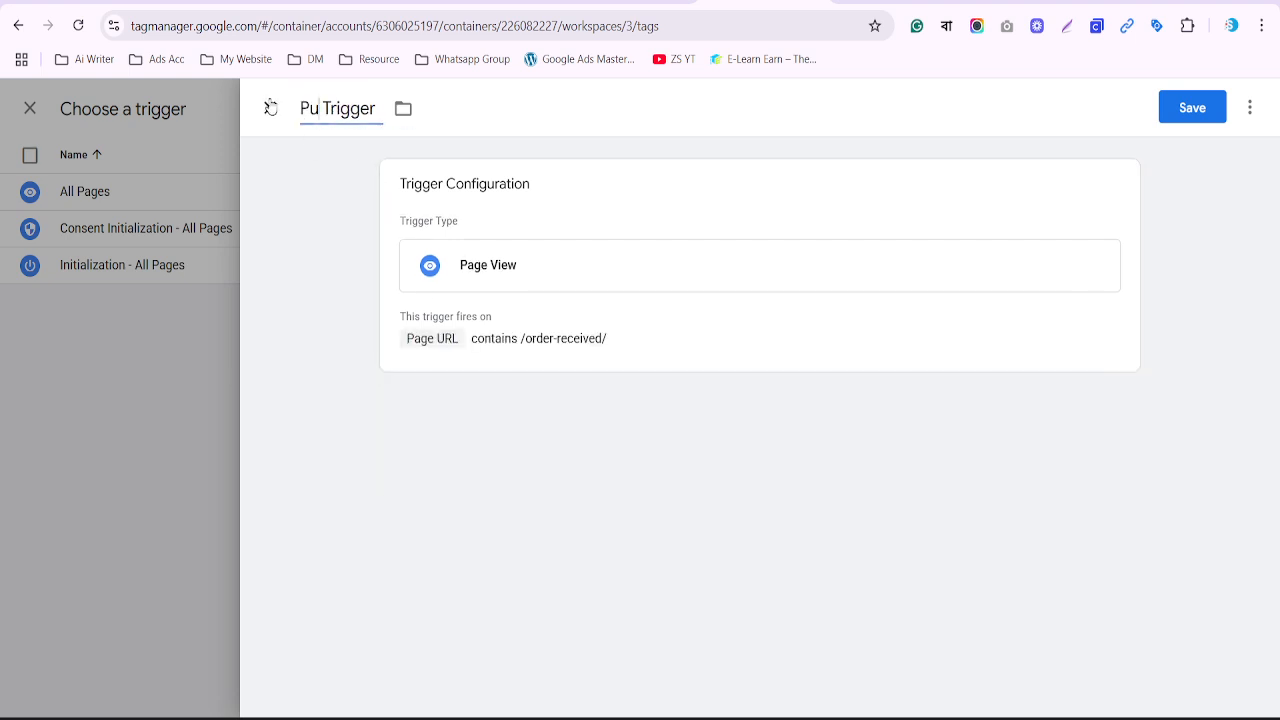
pyautogui.write('rchase')
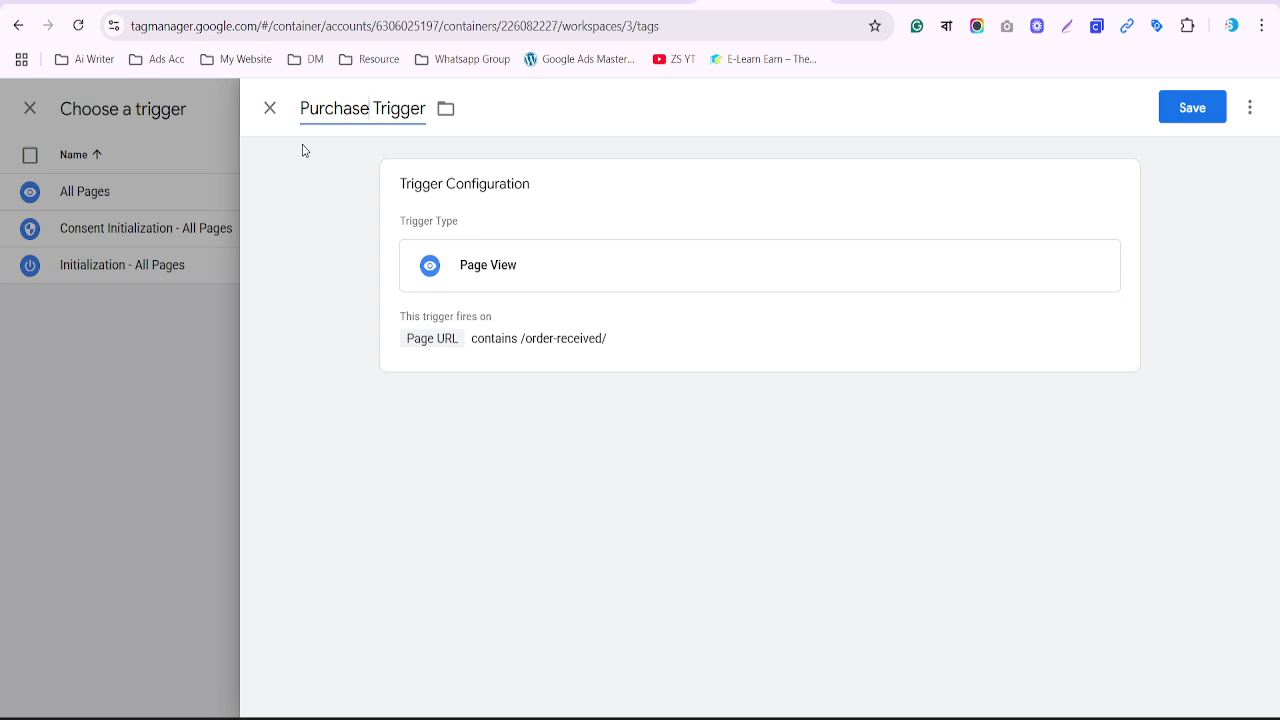
pyautogui.click(1203, 120)
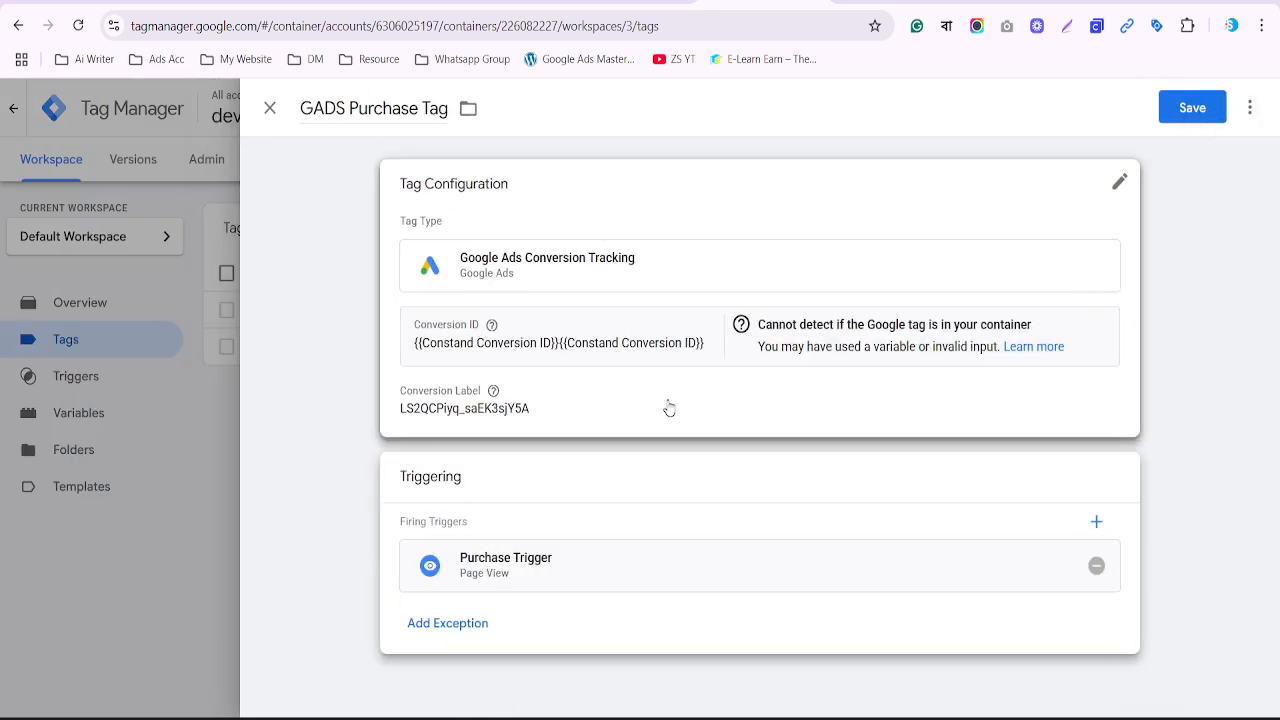
# Save the GADS Purchase Tag with Purchase Trigger attached
pyautogui.click(1194, 110)
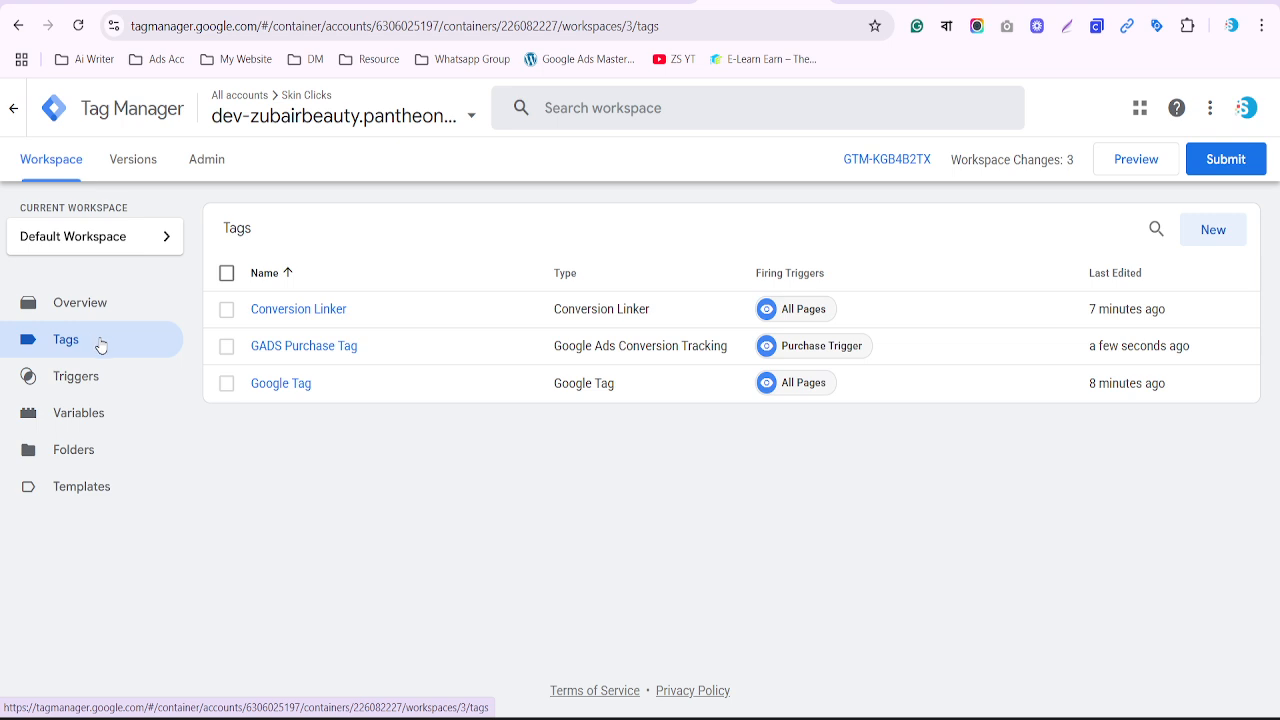
pyautogui.click(227, 346)
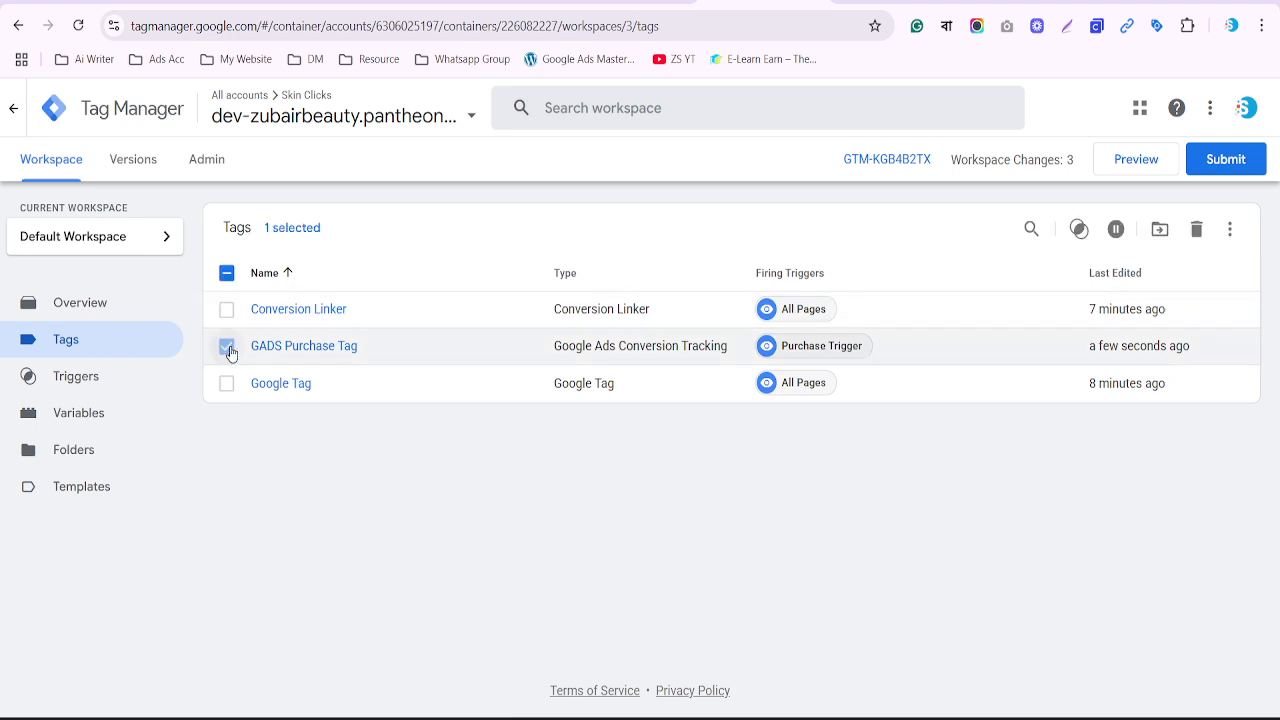
pyautogui.click(228, 348)
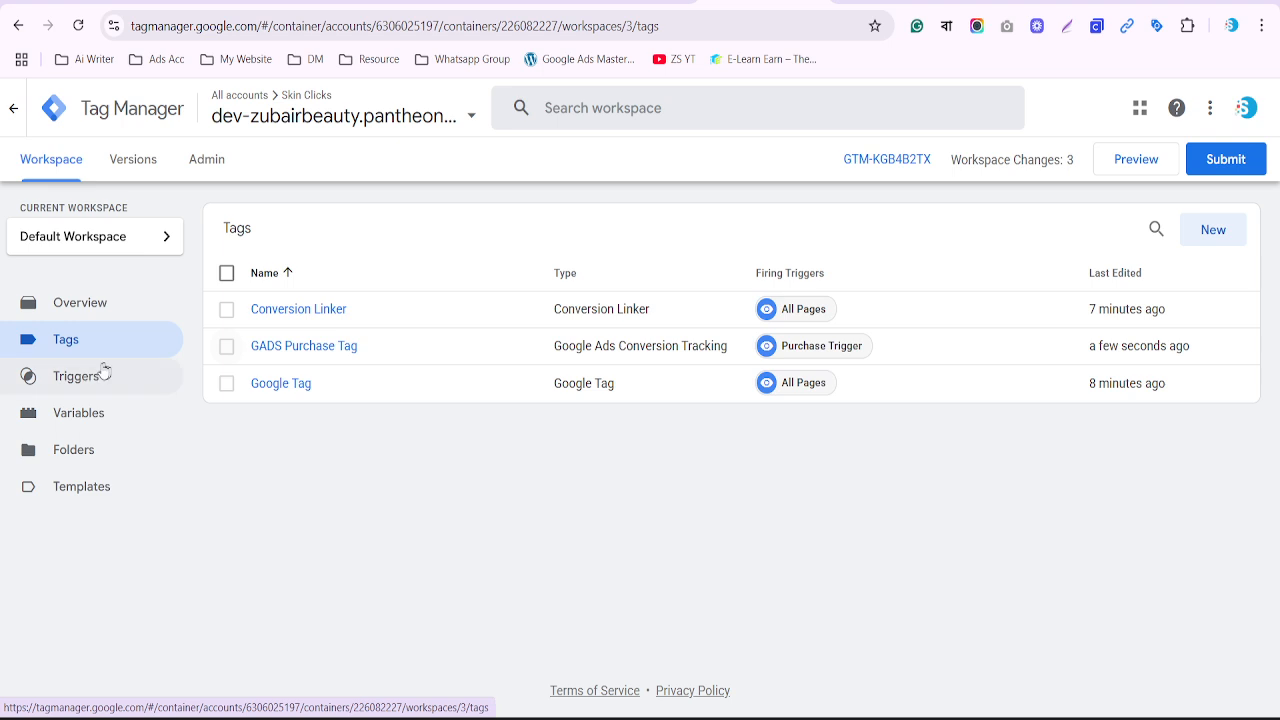
# Check the /order-received/ filter in the Triggers list, then switch to the store's order-received page
pyautogui.click(66, 376)
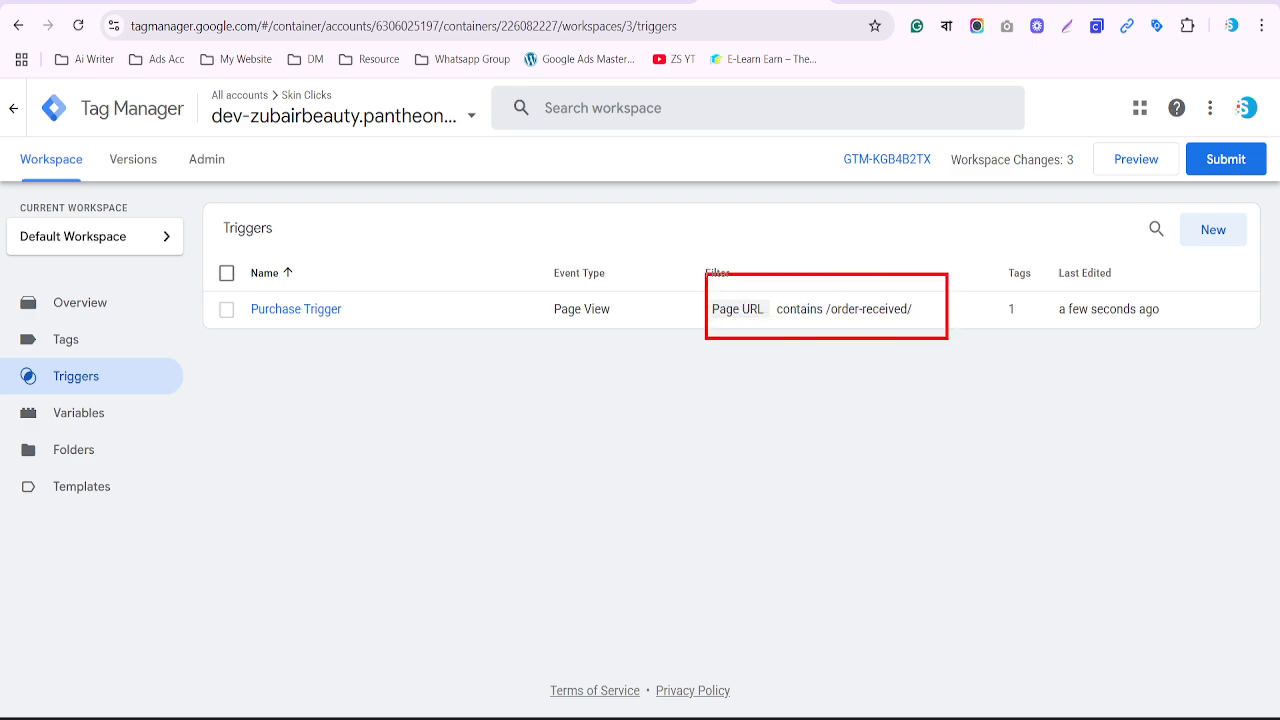
pyautogui.moveTo(820, 292); pyautogui.dragTo(934, 325)
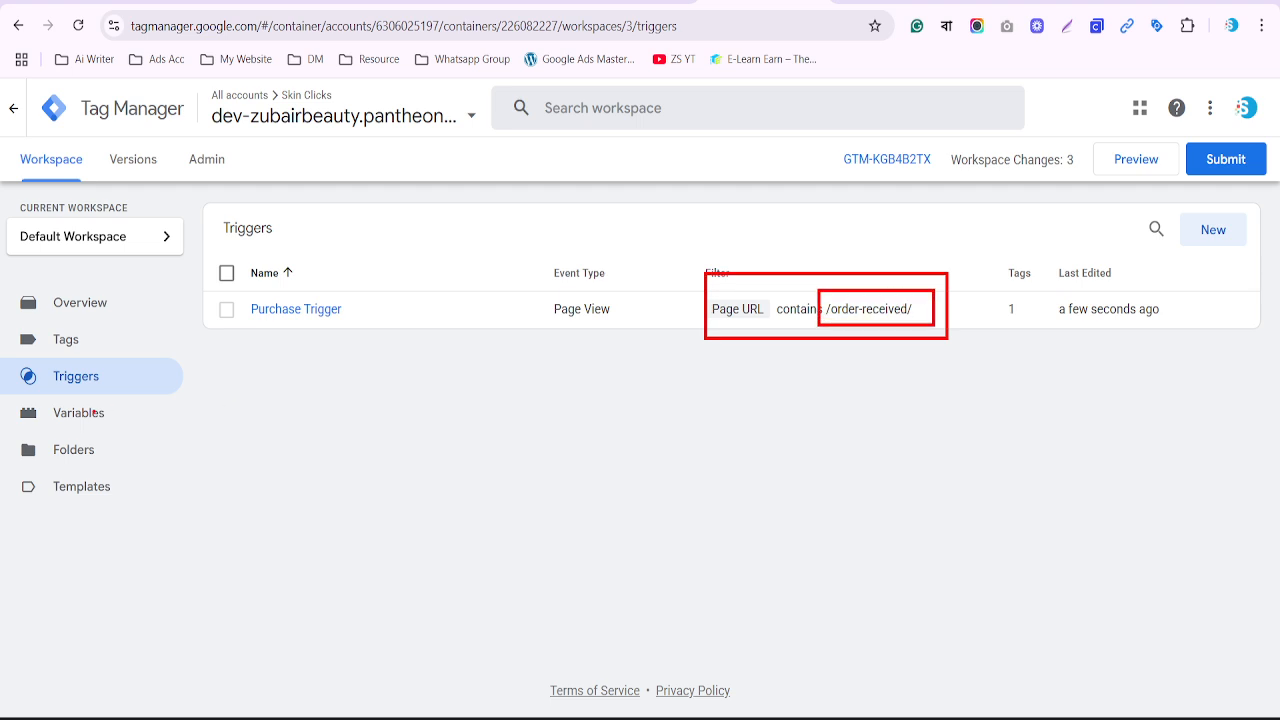
pyautogui.press('Escape')
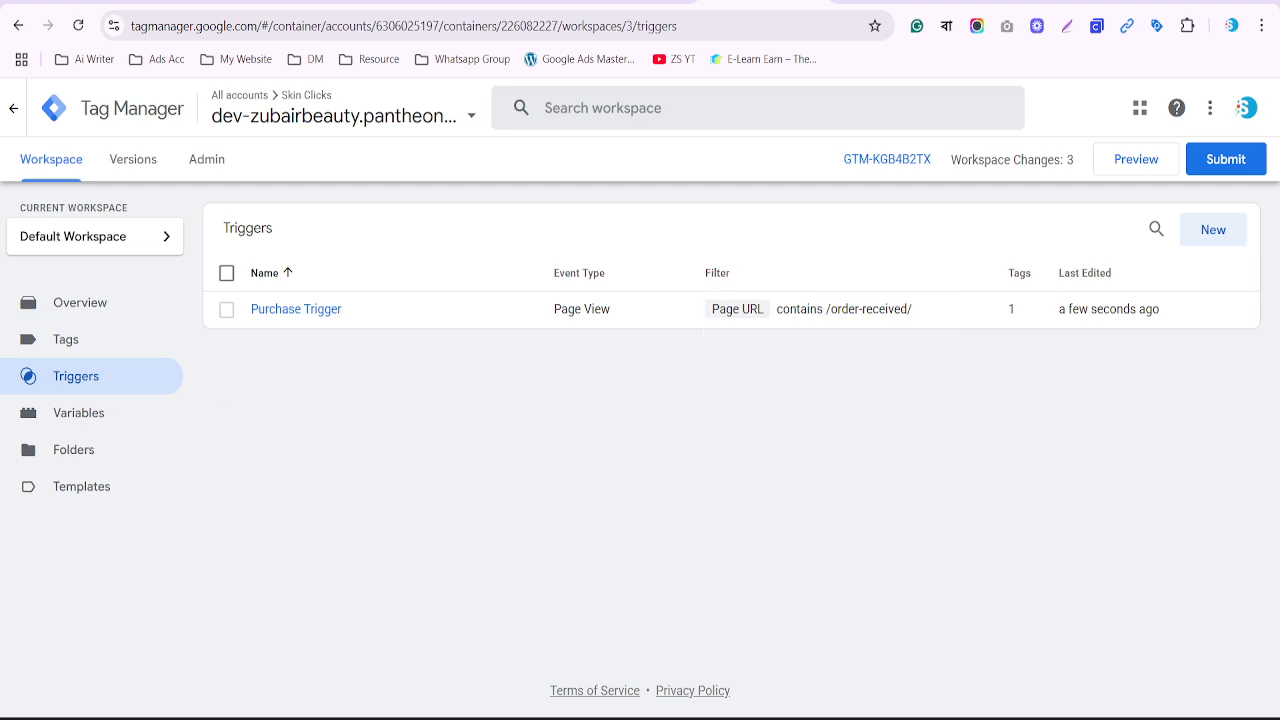
pyautogui.hotkey('ctrl', 'Tab')
pyautogui.scroll(-2, 286, 434)
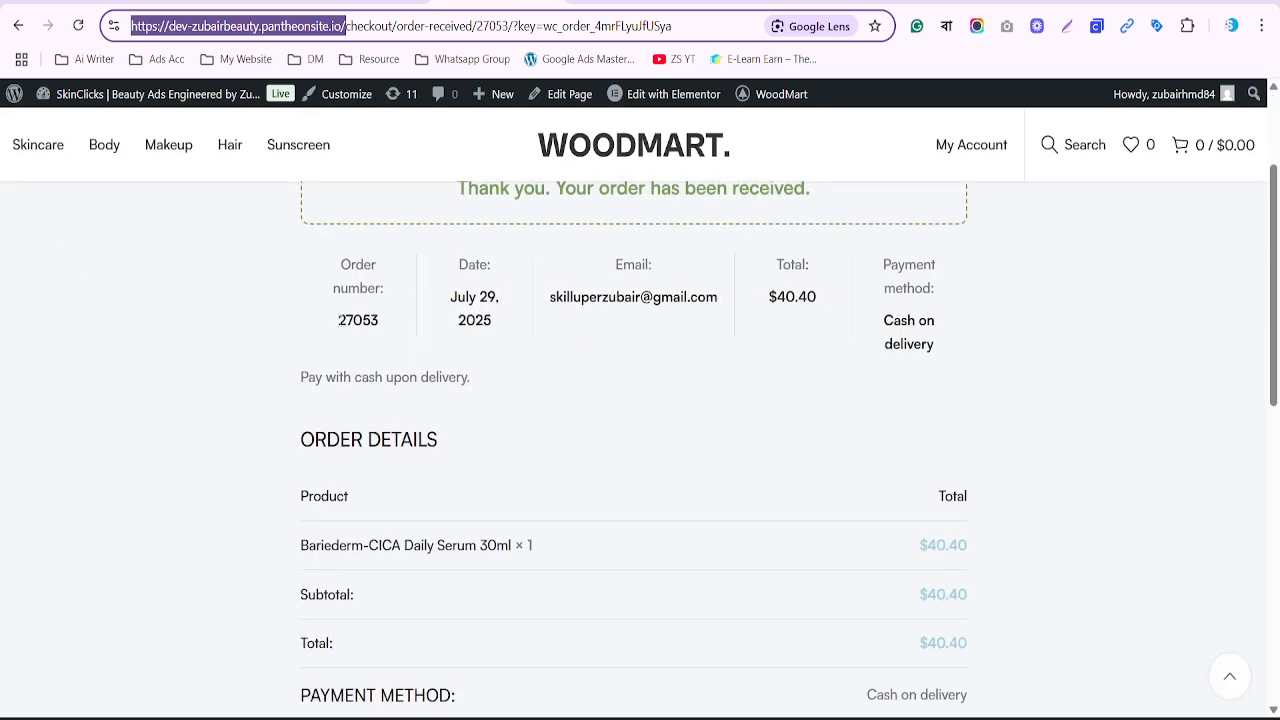
# Point out the order number, date, email and total on the confirmation page, then return to Tag Manager
pyautogui.moveTo(338, 320); pyautogui.dragTo(483, 321)
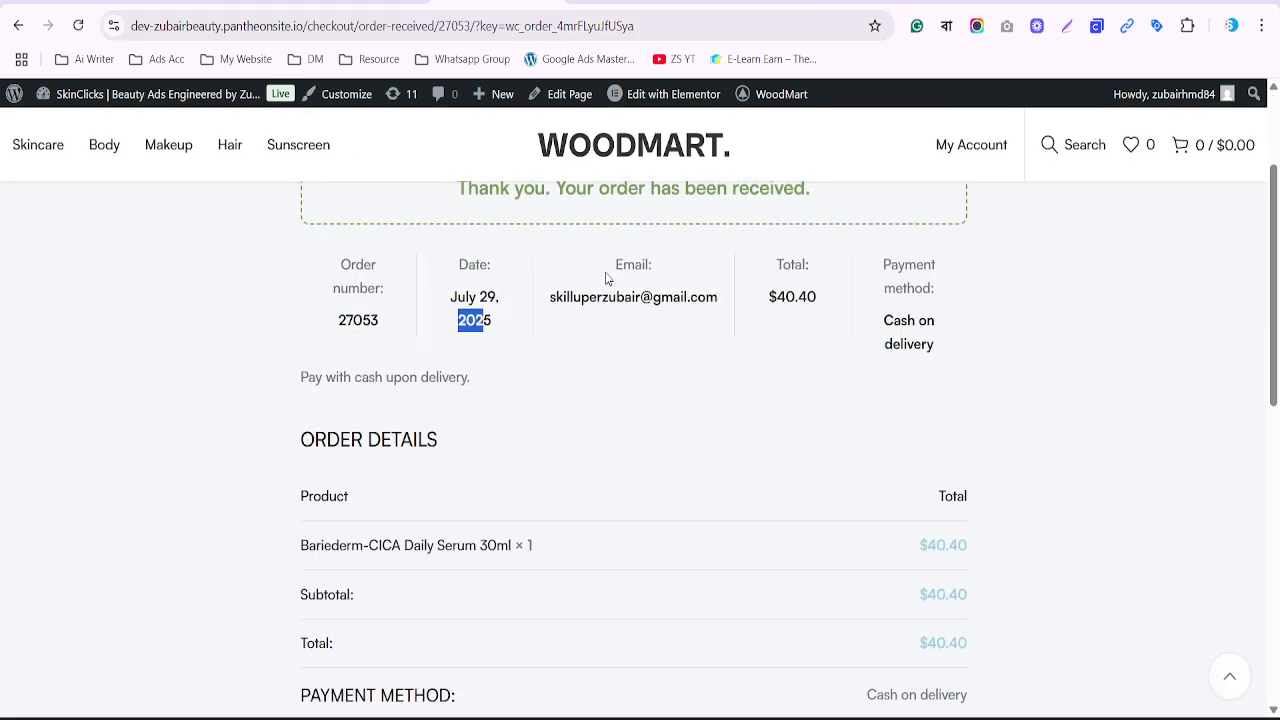
pyautogui.moveTo(615, 264); pyautogui.dragTo(650, 265)
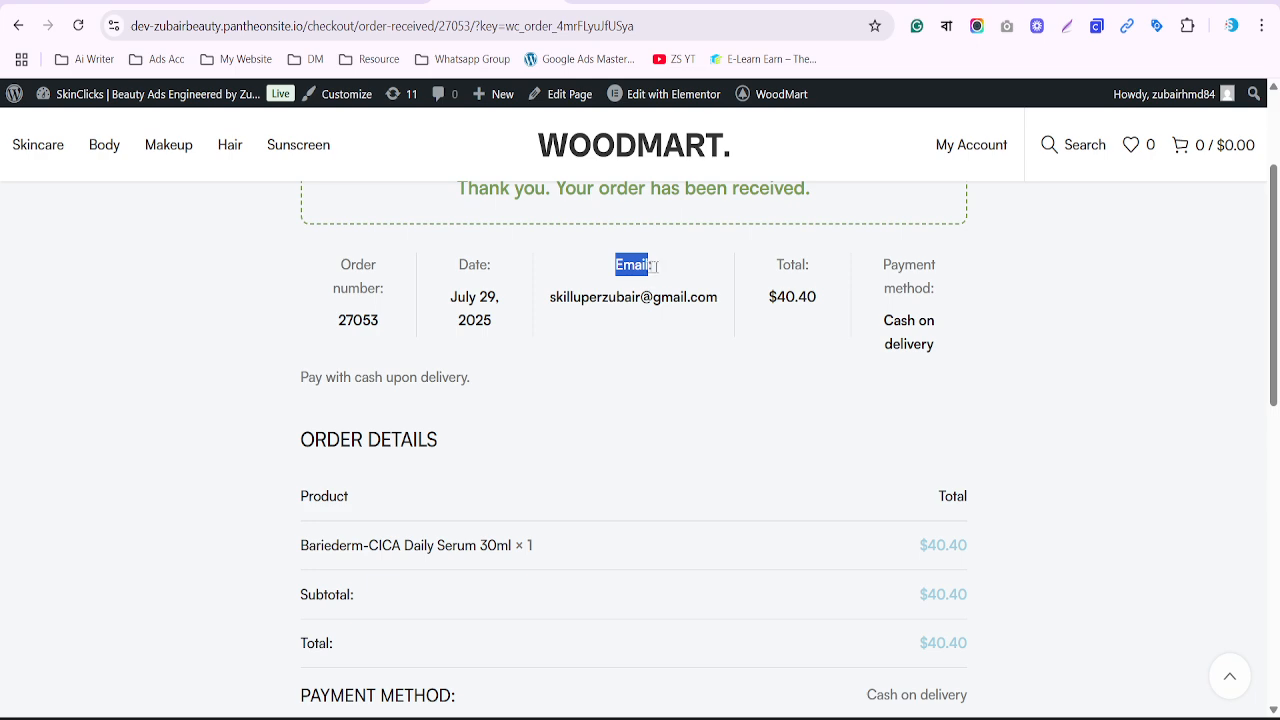
pyautogui.moveTo(775, 264); pyautogui.dragTo(944, 286)
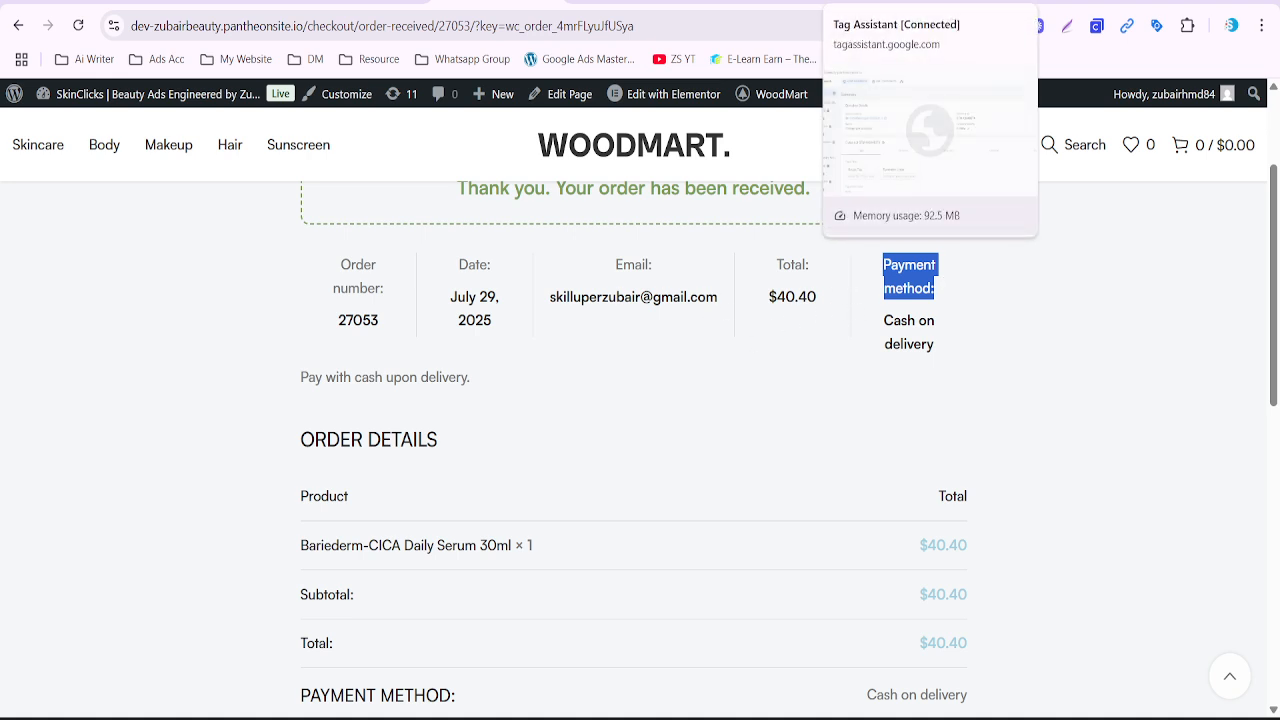
pyautogui.click(764, 2)
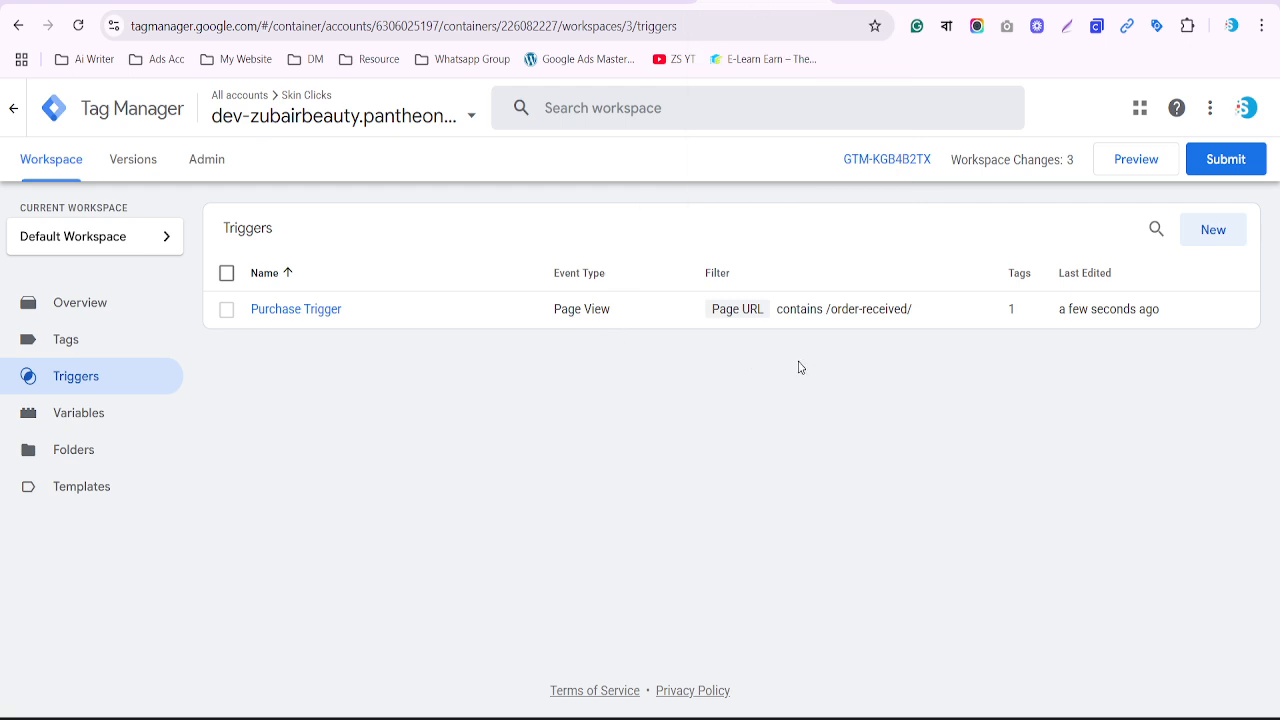
# Start a Tag Assistant preview on the store and confirm GADS Purchase Tag hasn't fired on the homepage
pyautogui.click(1126, 168)
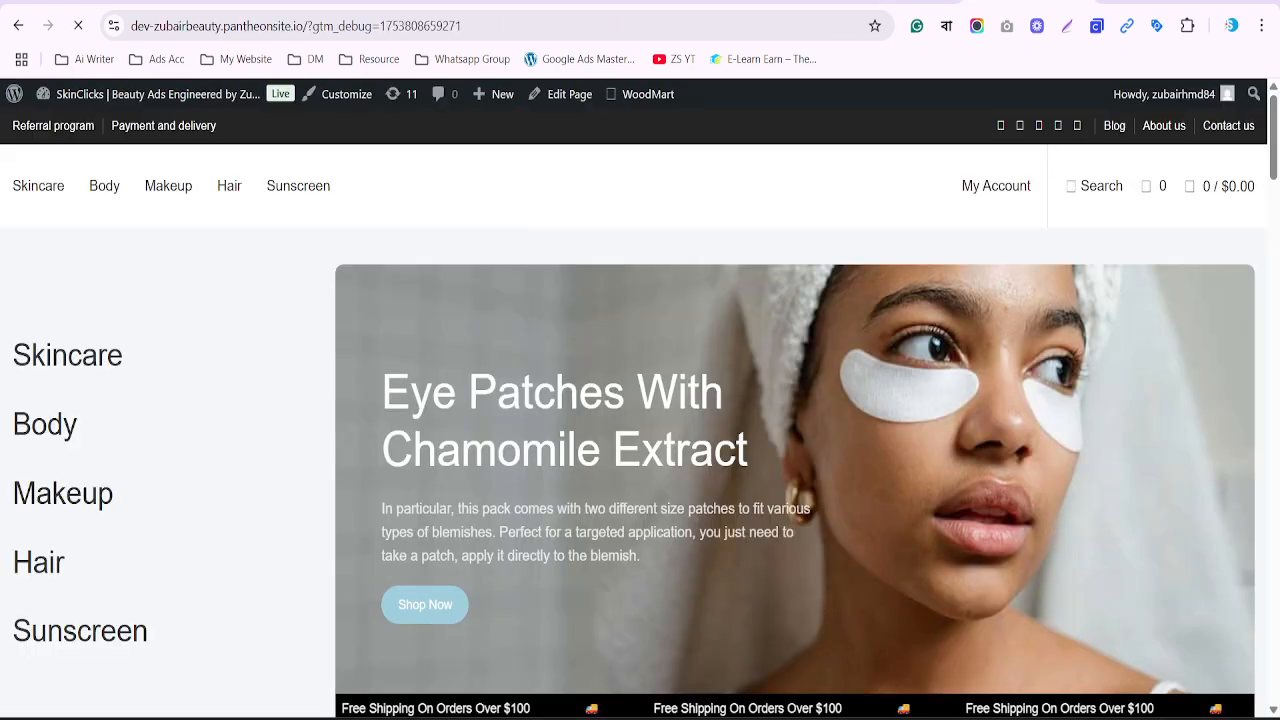
pyautogui.scroll(-10, 760, 472)
pyautogui.scroll(-1, 763, 469)
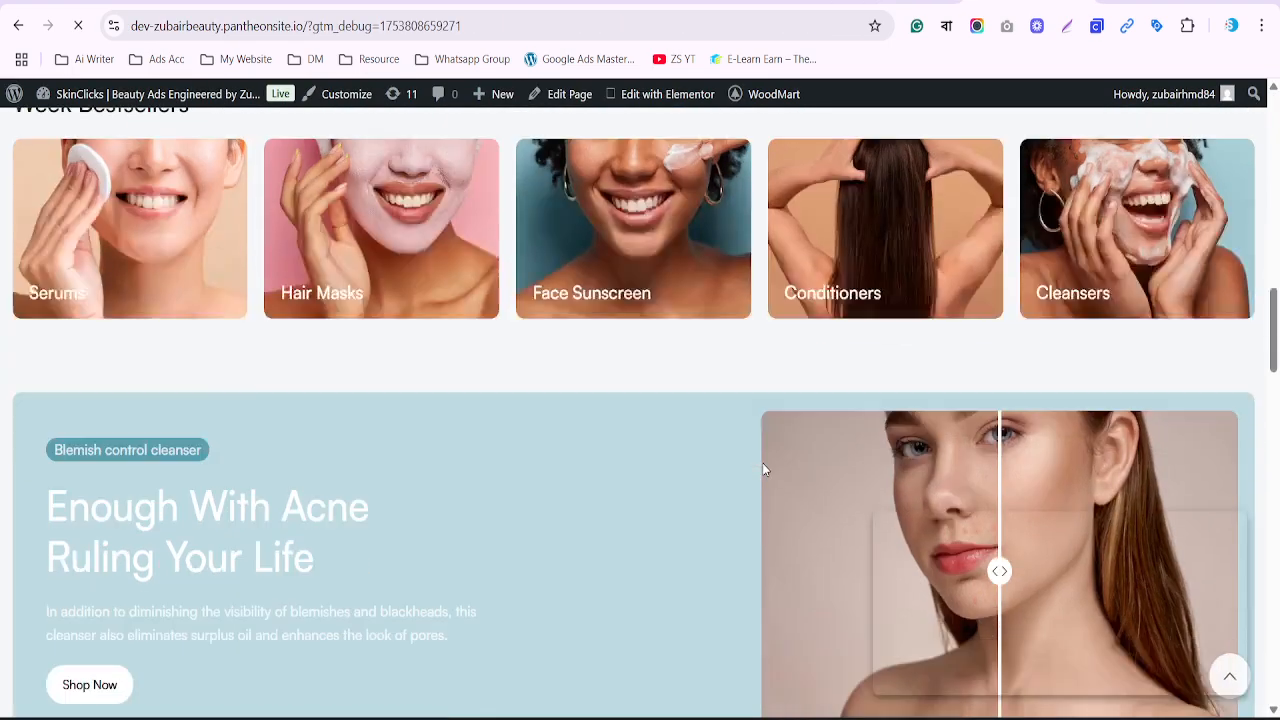
pyautogui.scroll(4, 763, 469)
pyautogui.click(897, 2)
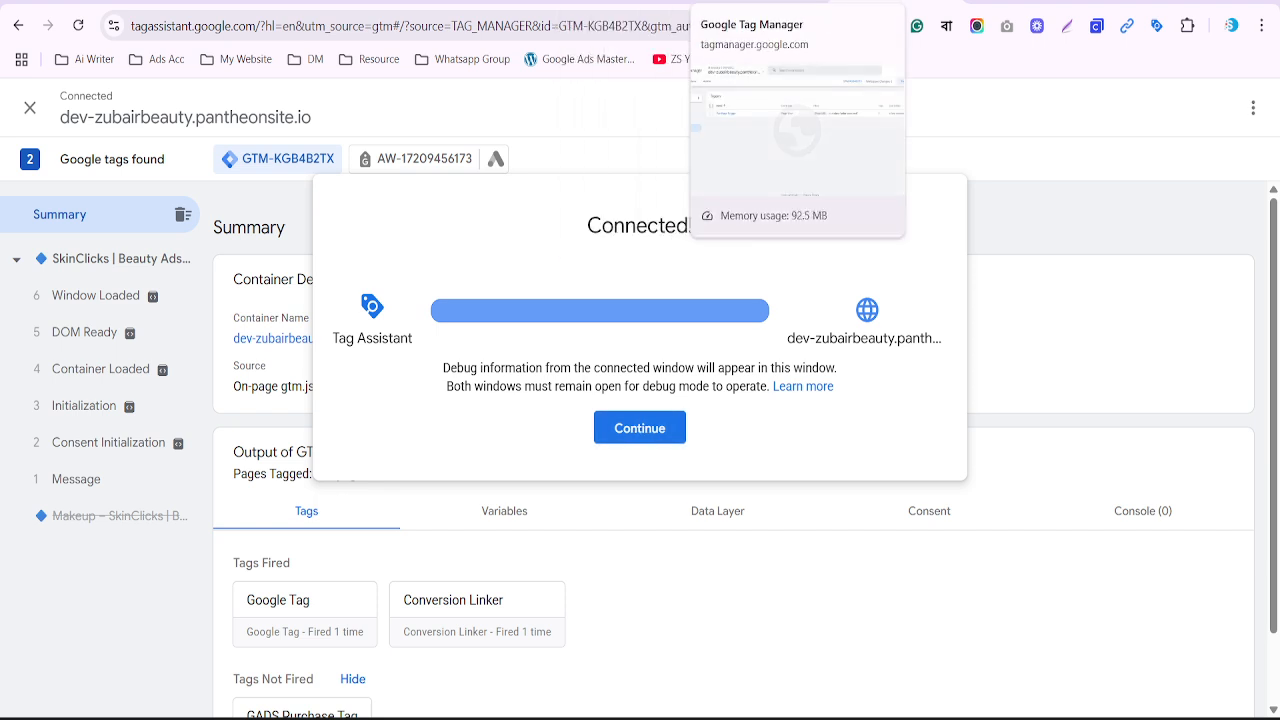
pyautogui.click(760, 3)
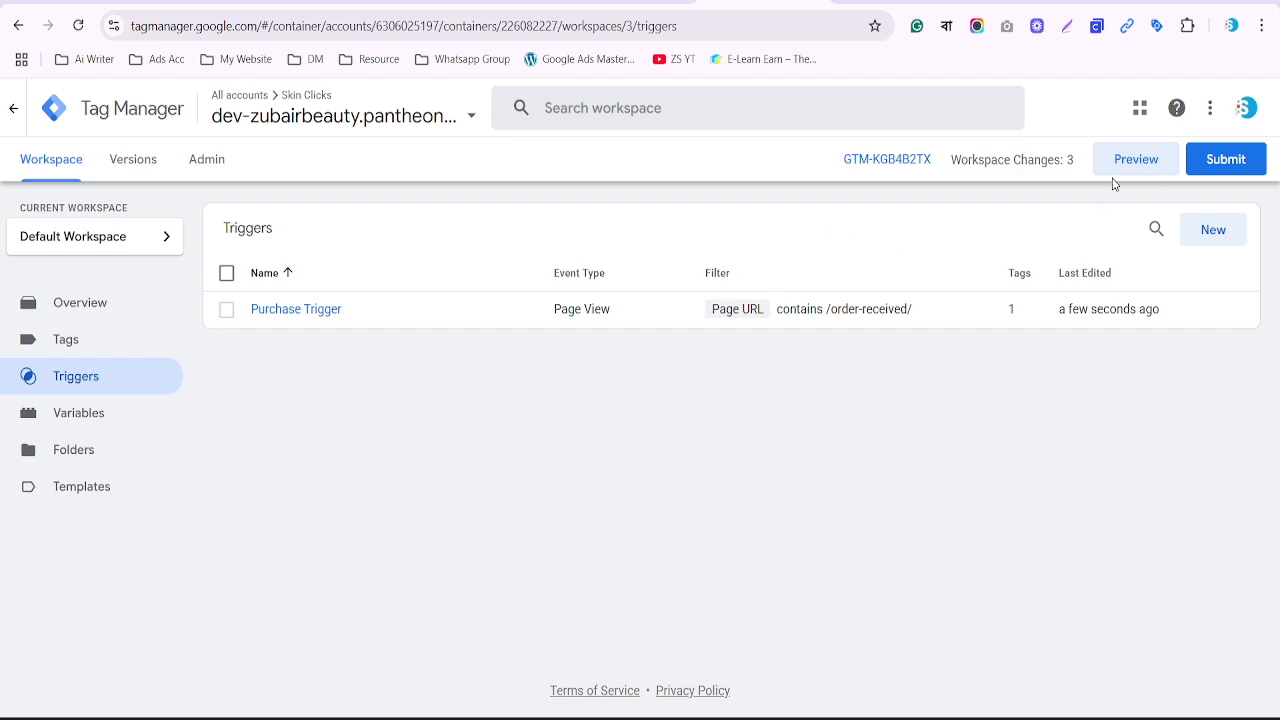
pyautogui.click(1238, 170)
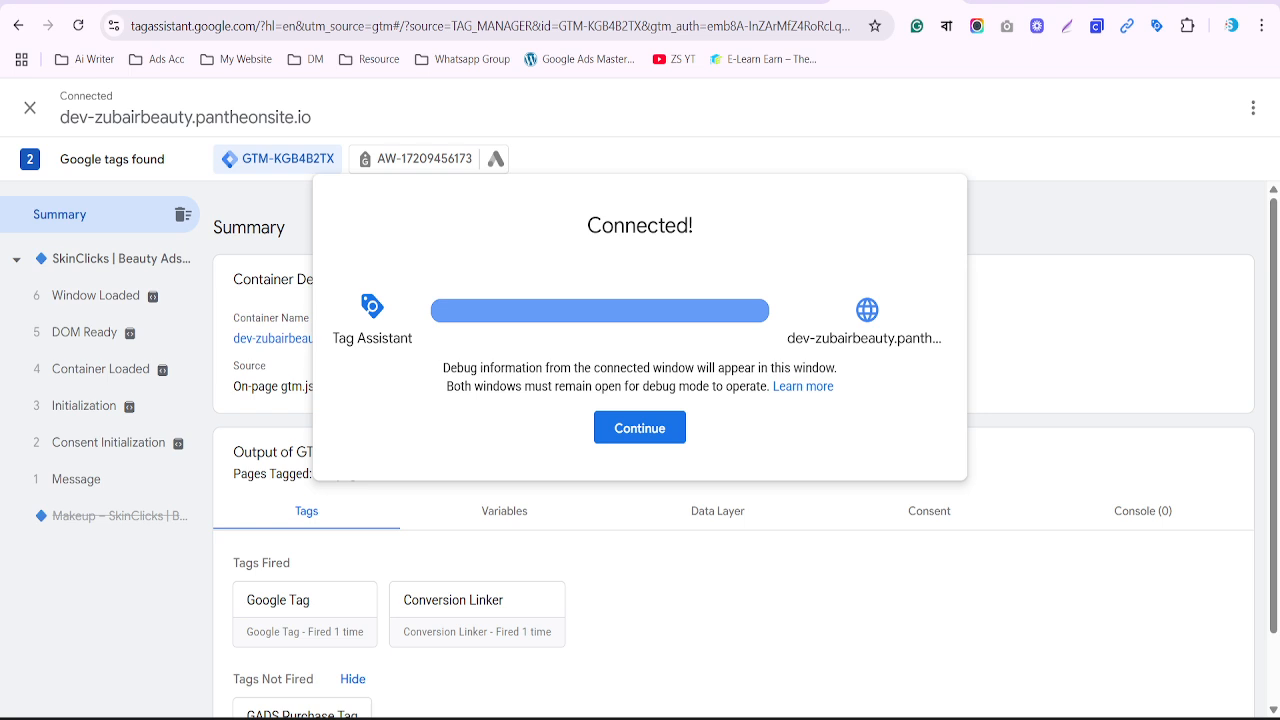
pyautogui.click(638, 427)
pyautogui.scroll(-1, 655, 438)
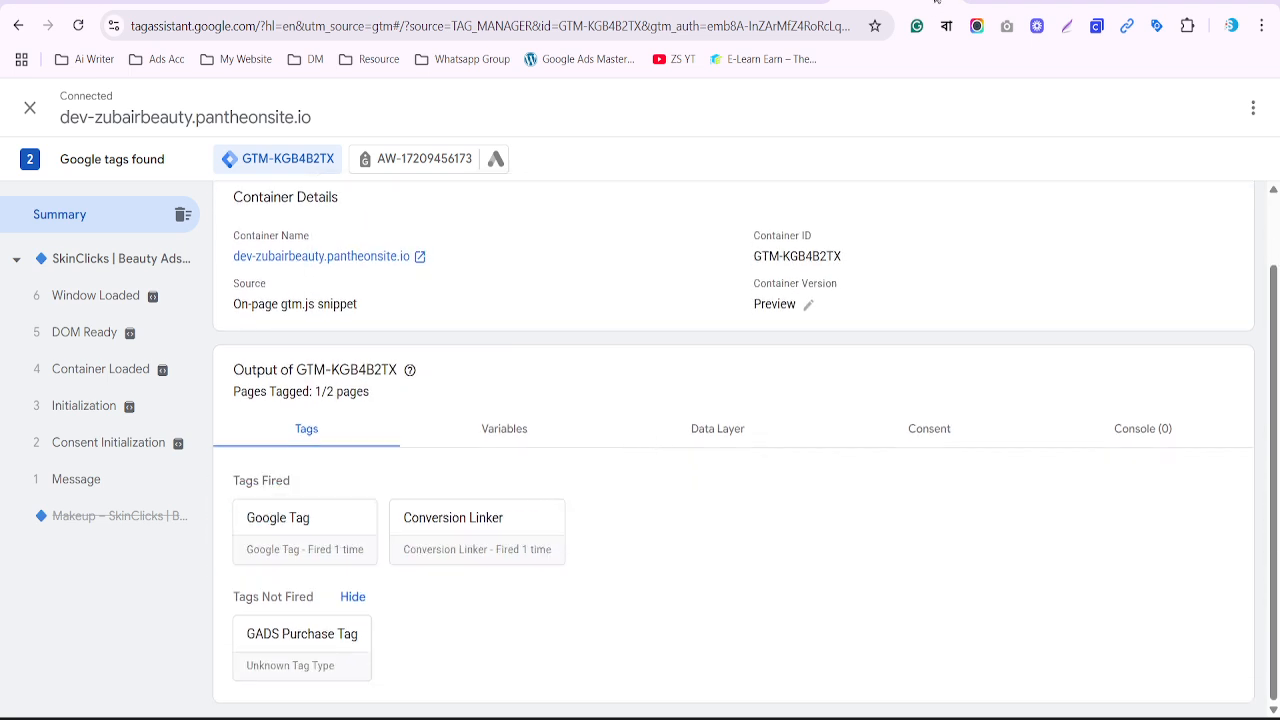
# Add the Beauty Curly Locks Hair Mask to the cart and proceed to checkout
pyautogui.click(1028, 2)
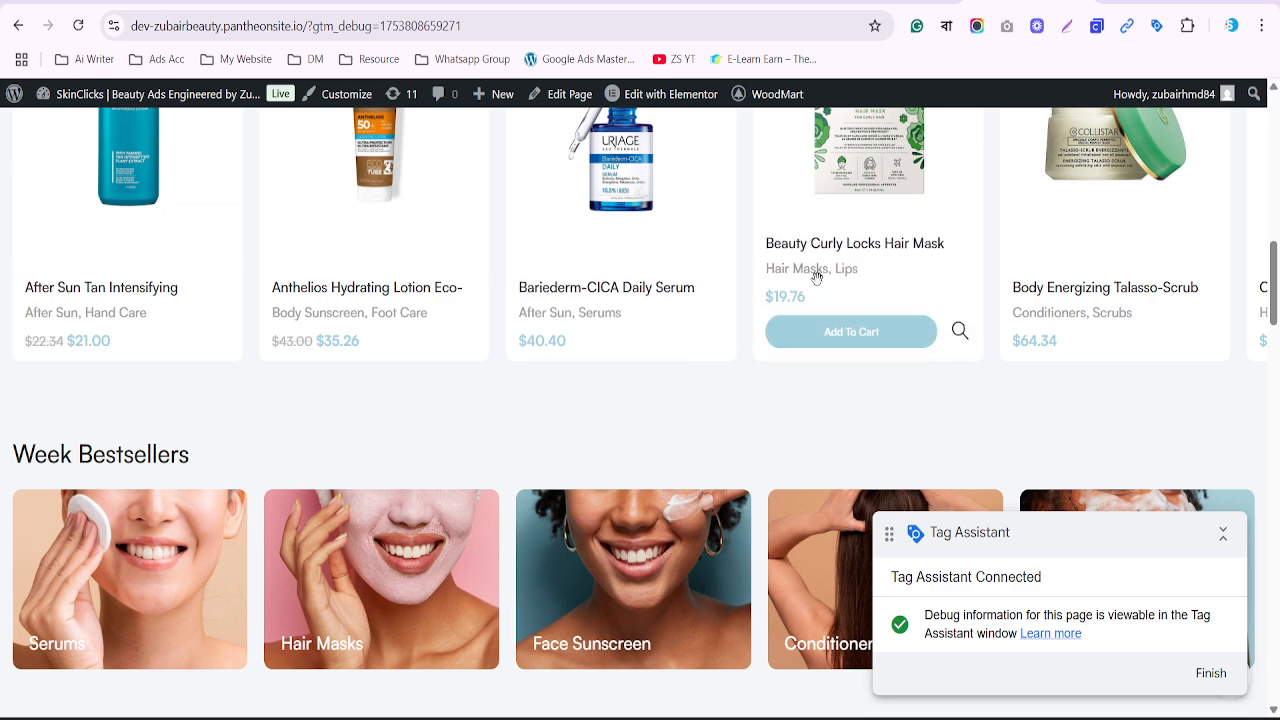
pyautogui.click(838, 344)
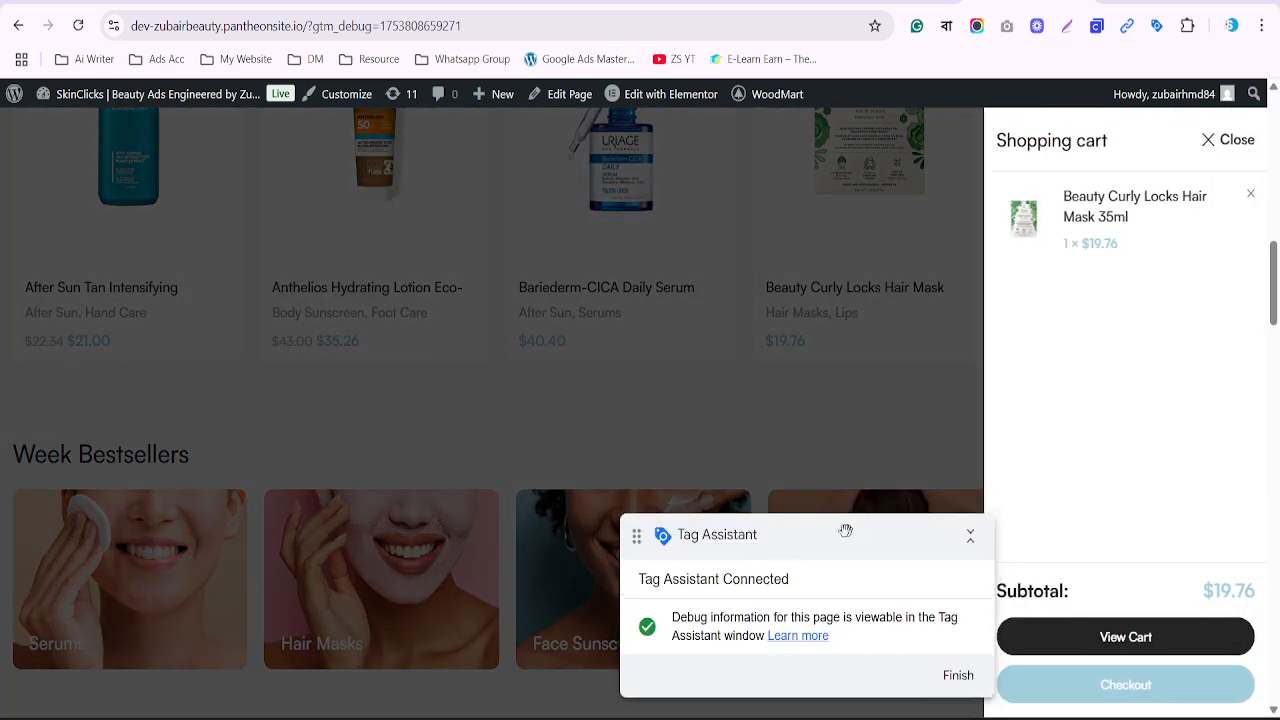
pyautogui.click(1108, 639)
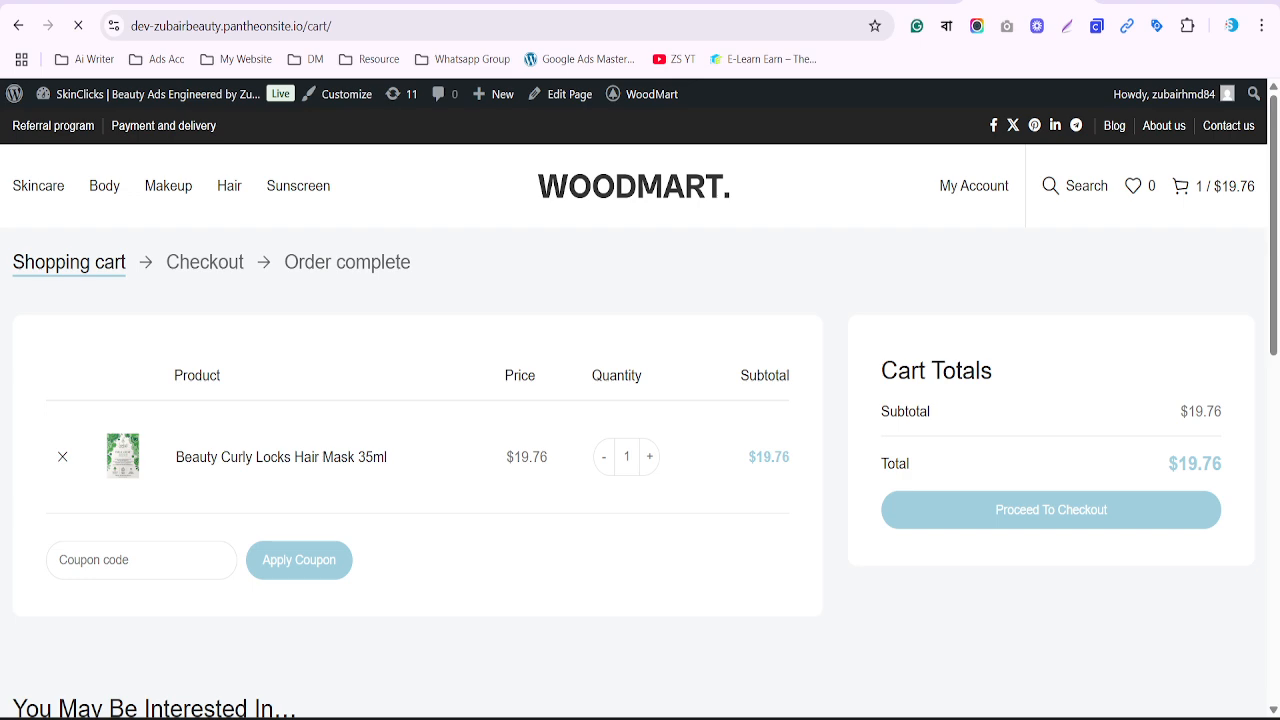
pyautogui.click(893, 2)
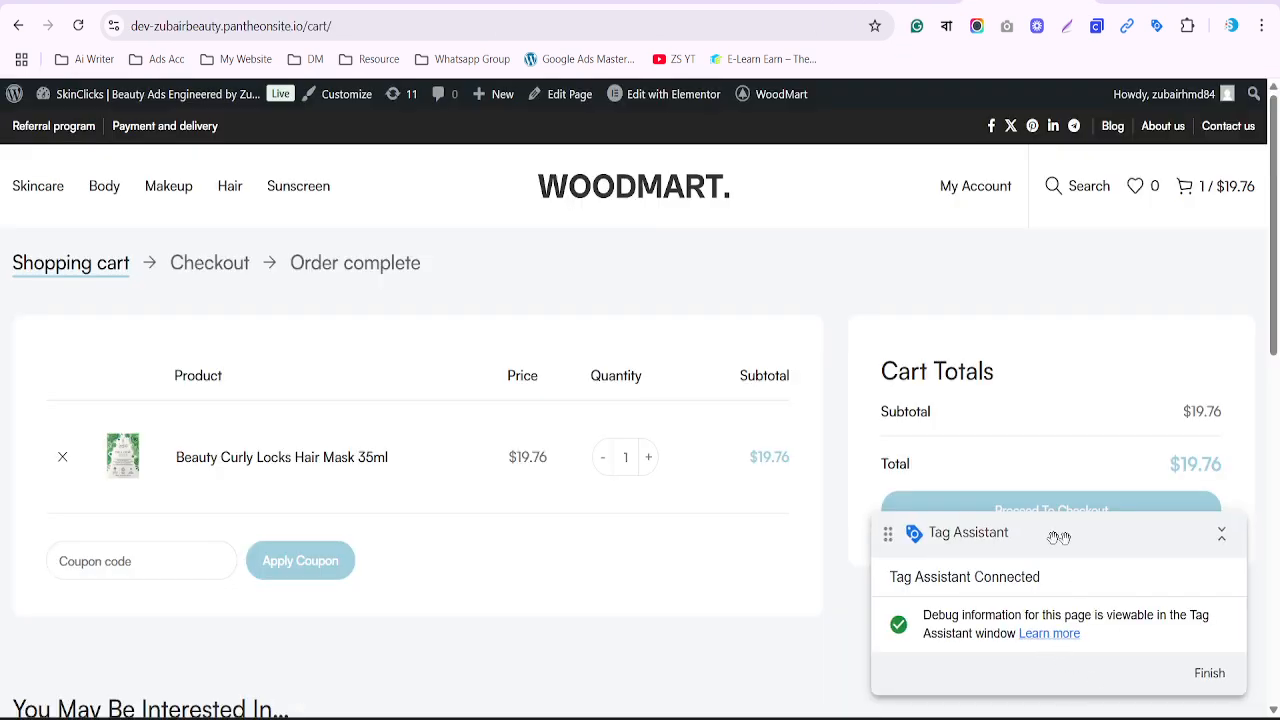
pyautogui.moveTo(1062, 535); pyautogui.dragTo(680, 530)
pyautogui.click(1045, 510)
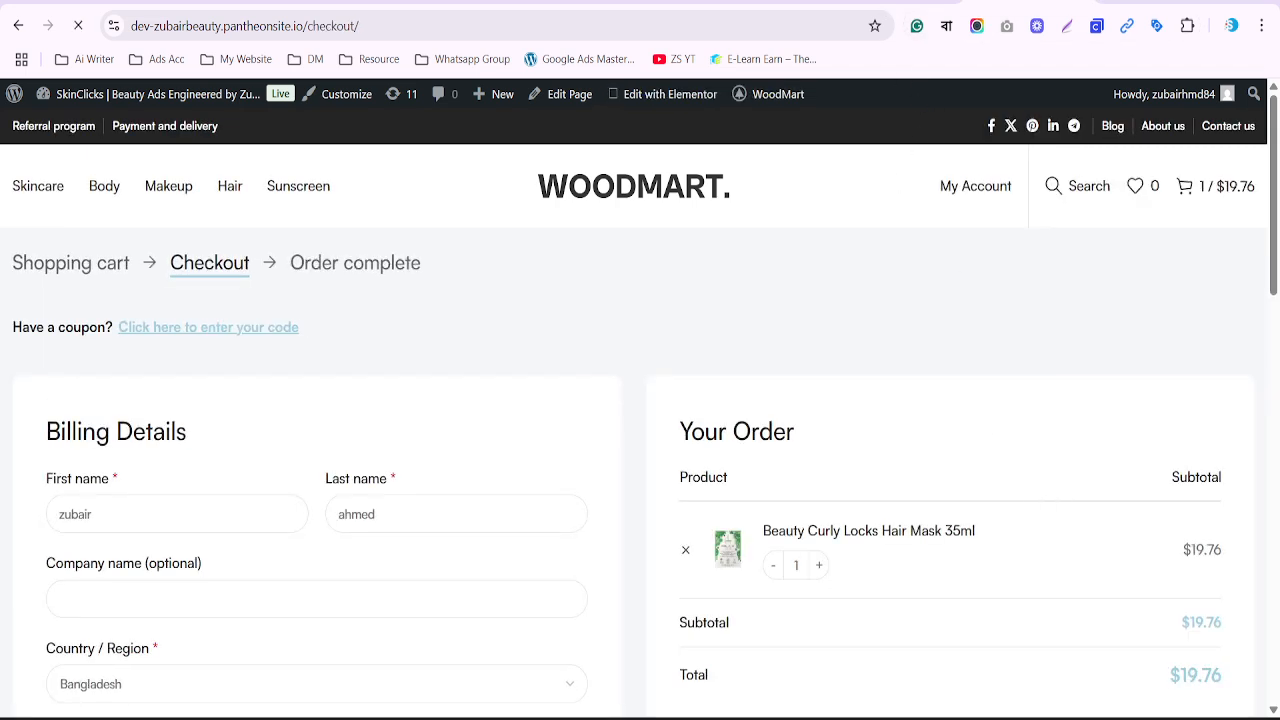
# Check the data layer values in Tag Assistant, then place the $19.76 test order
pyautogui.click(895, 2)
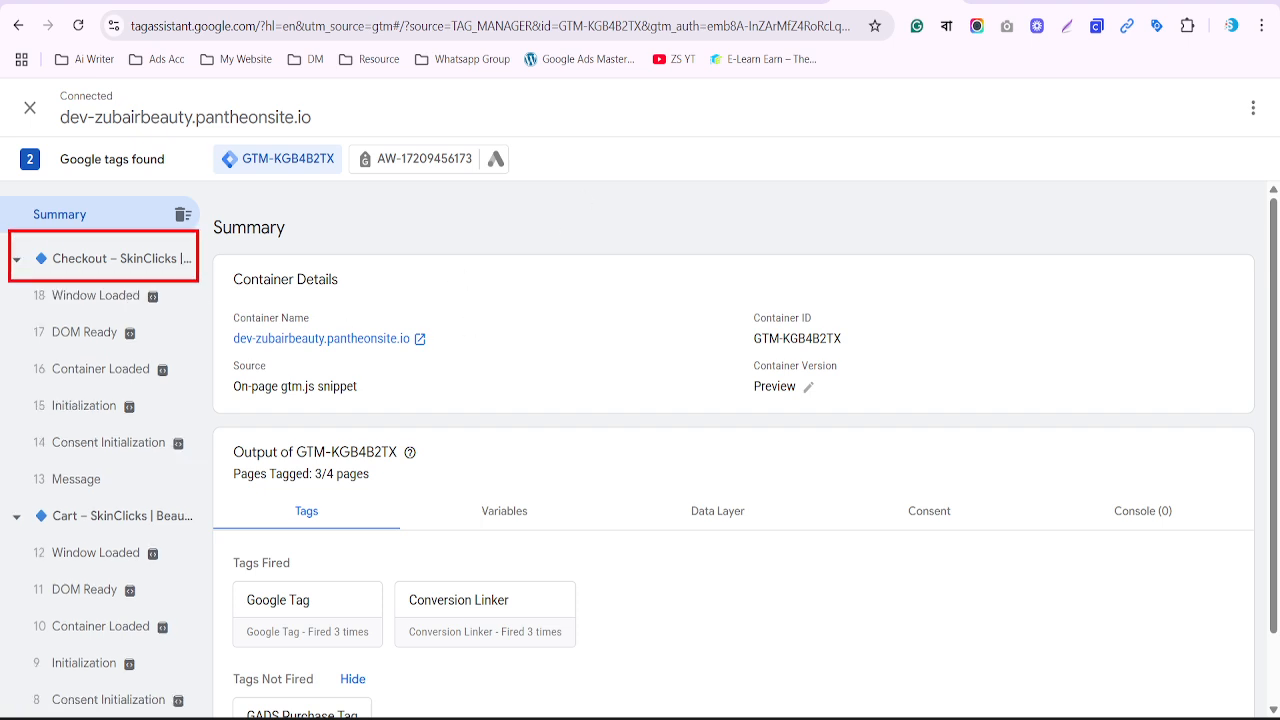
pyautogui.click(718, 514)
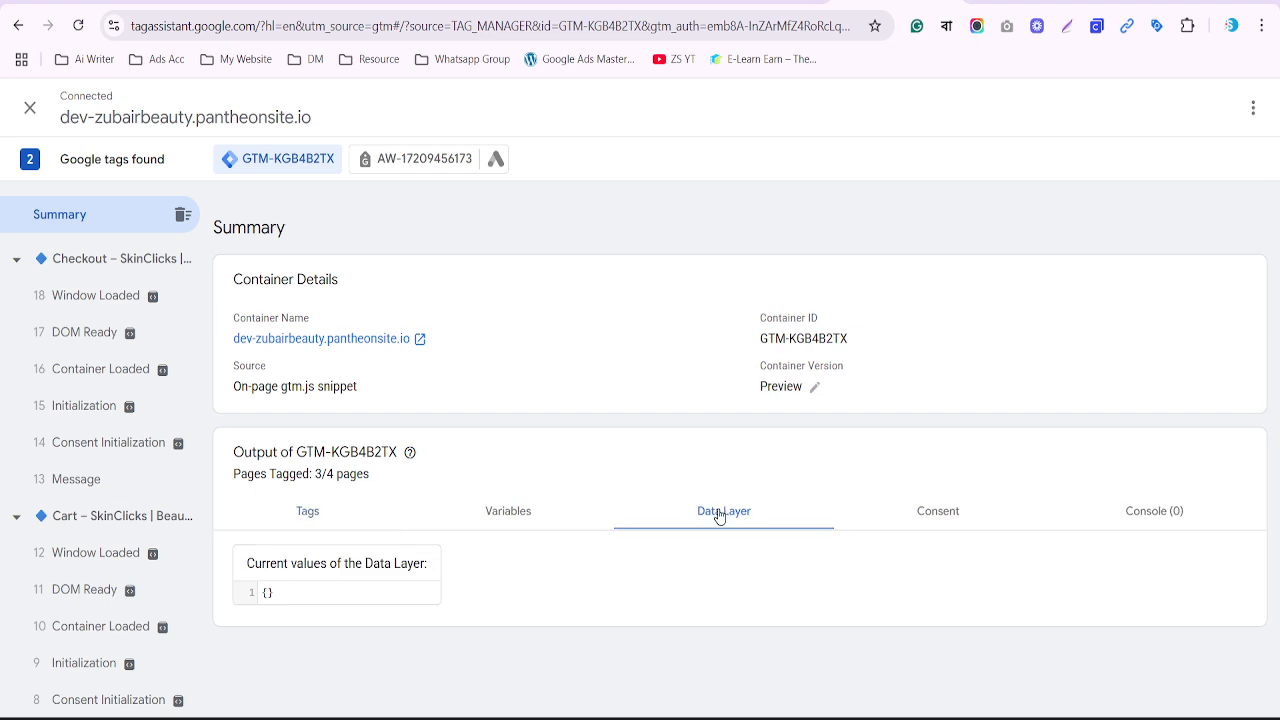
pyautogui.click(1030, 3)
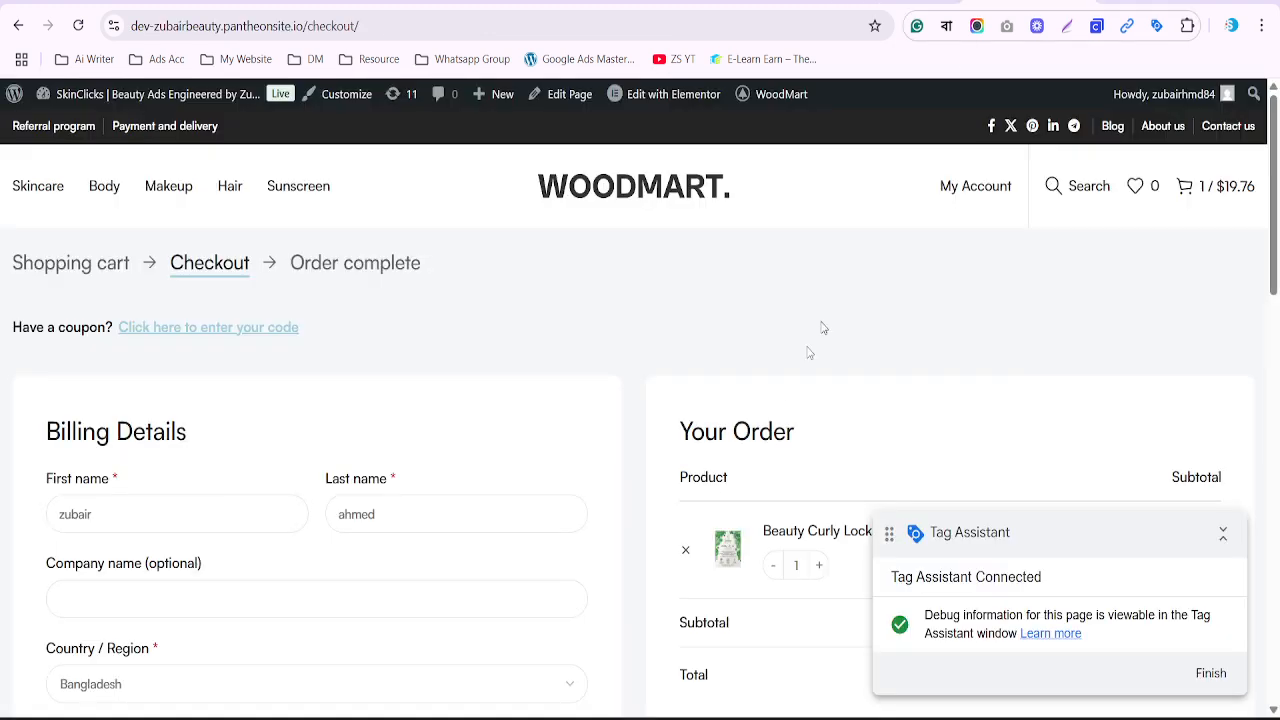
pyautogui.scroll(-2, 779, 397)
pyautogui.scroll(-3, 779, 397)
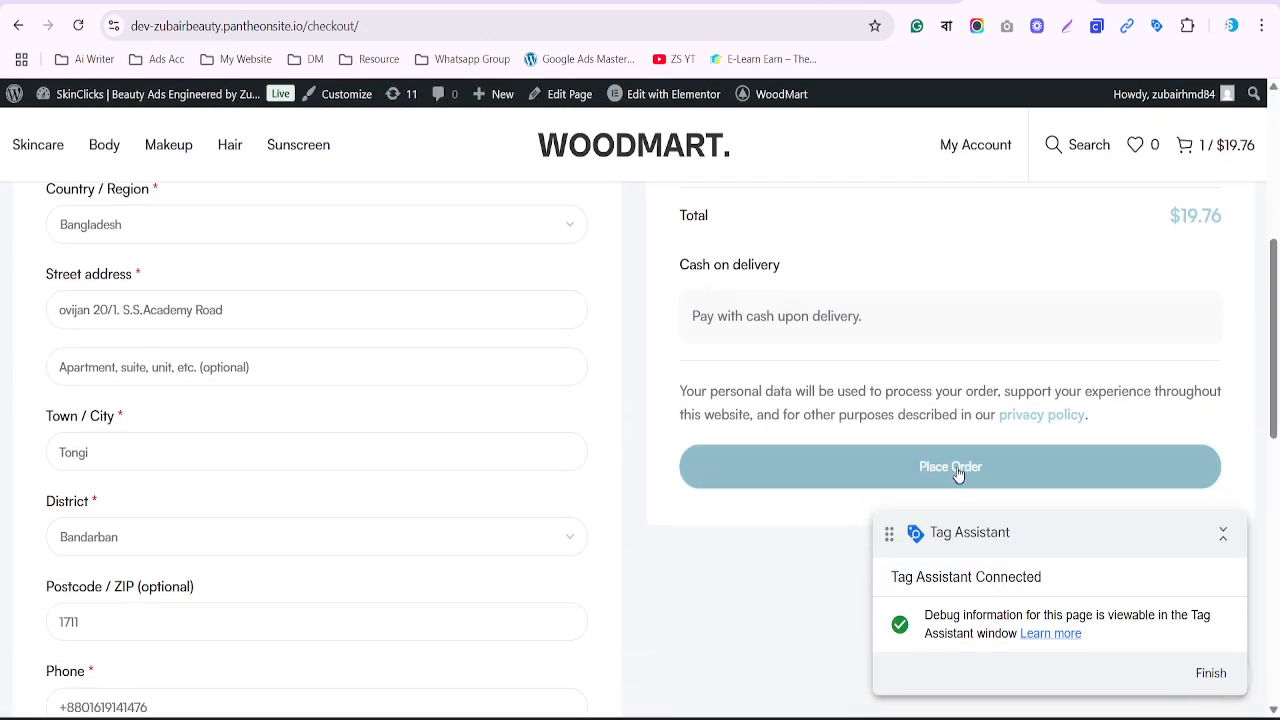
pyautogui.click(956, 466)
# Check Tag Assistant's Tags tab: GADS Purchase Tag fired once on the Order received page
pyautogui.click(898, 3)
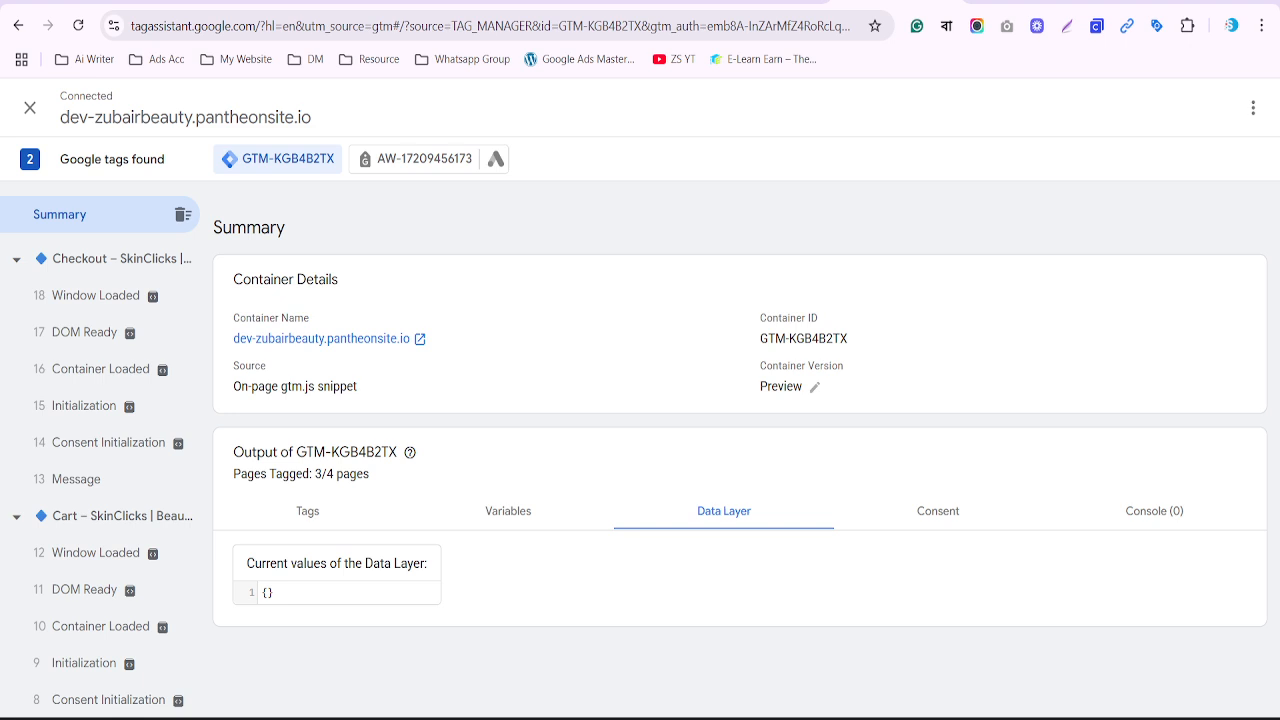
pyautogui.click(308, 510)
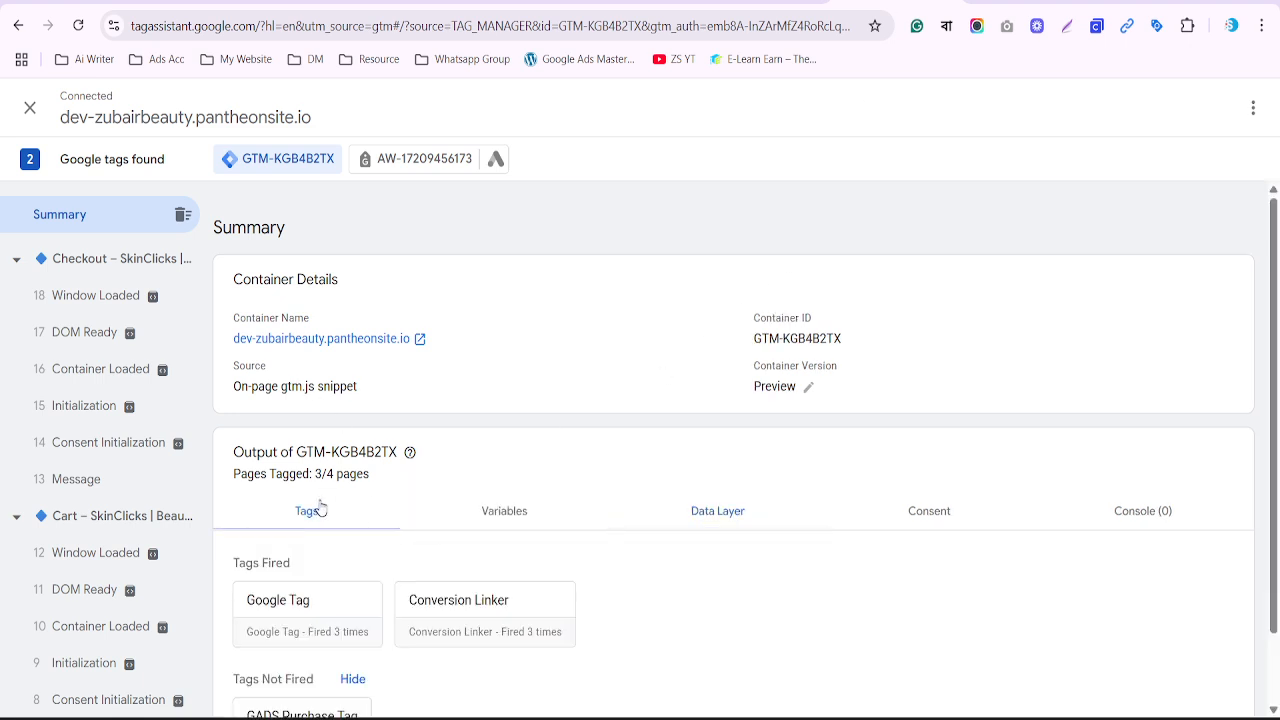
pyautogui.scroll(-2, 330, 570)
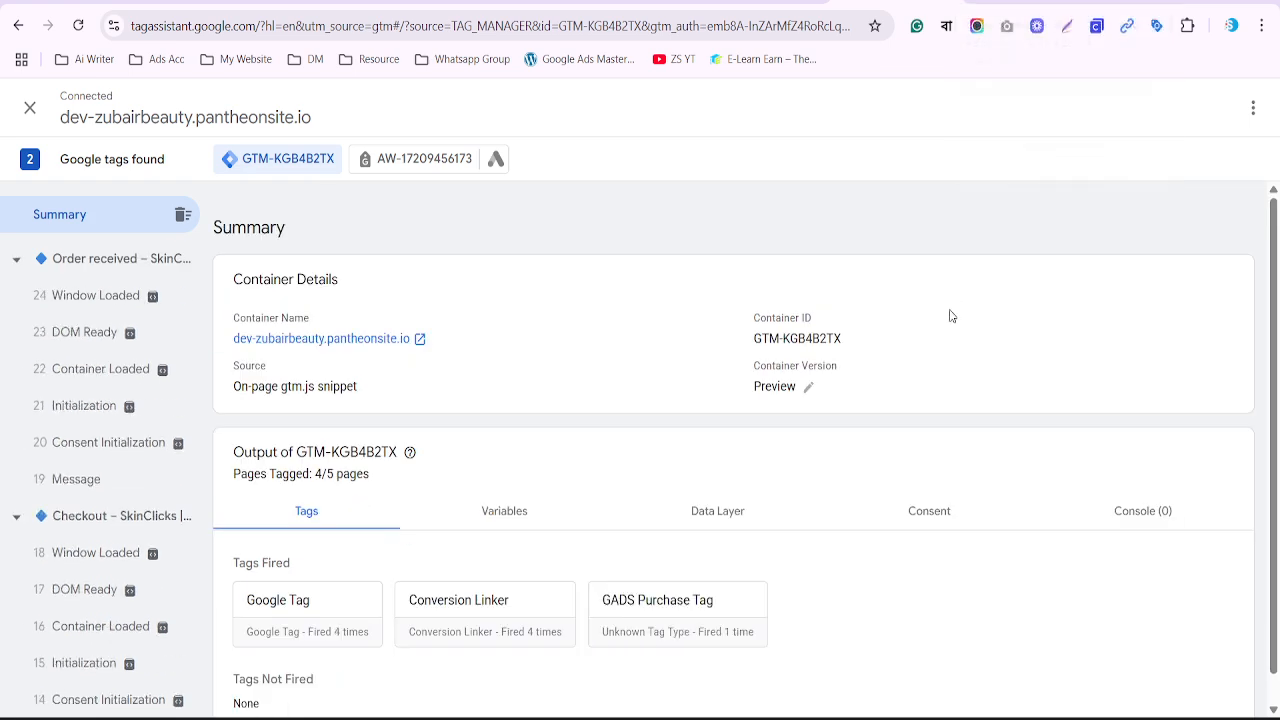
pyautogui.moveTo(589, 569); pyautogui.dragTo(829, 662)
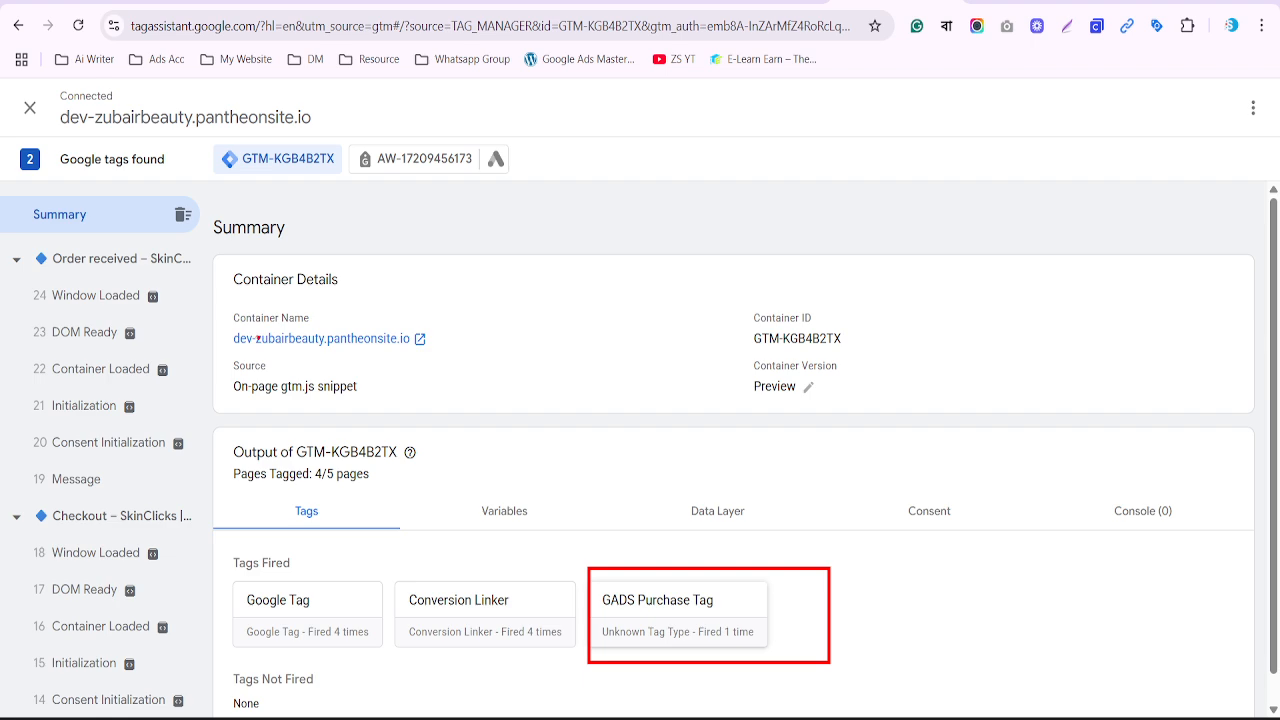
pyautogui.moveTo(24, 261); pyautogui.dragTo(206, 516)
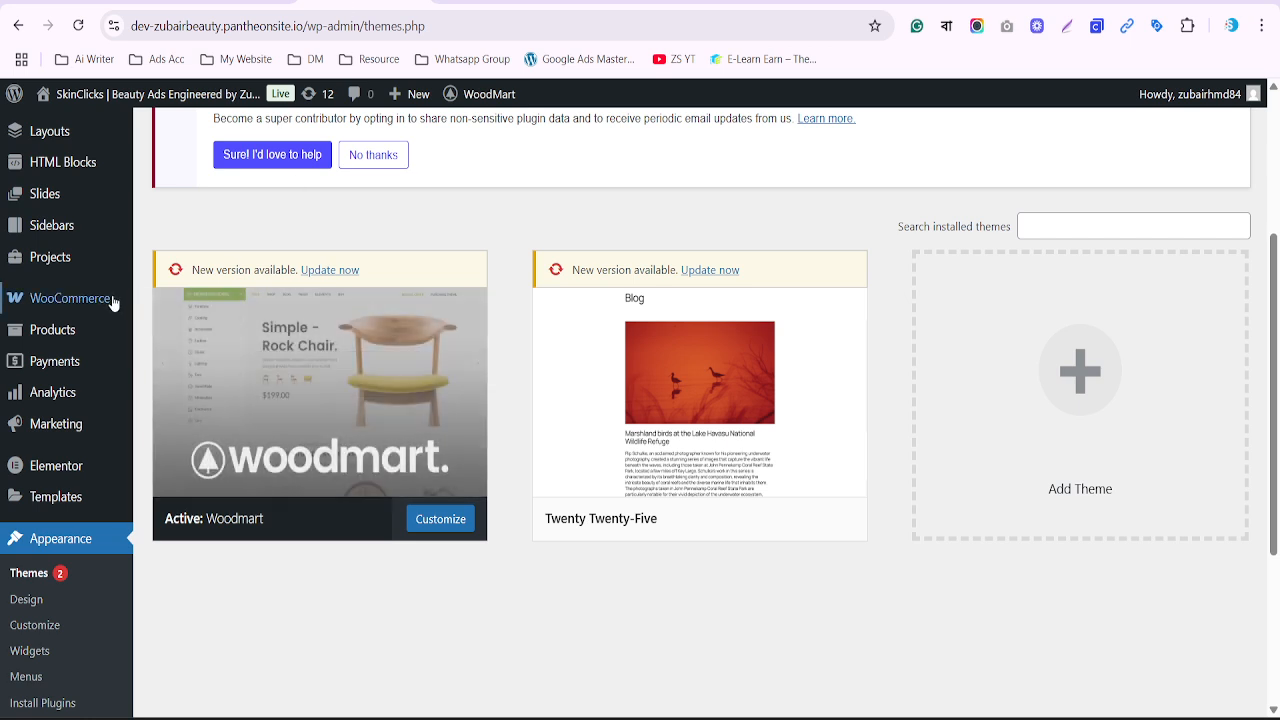
# Open the Google Tag Manager for WordPress settings on its Integration section
pyautogui.scroll(-2, 90, 307)
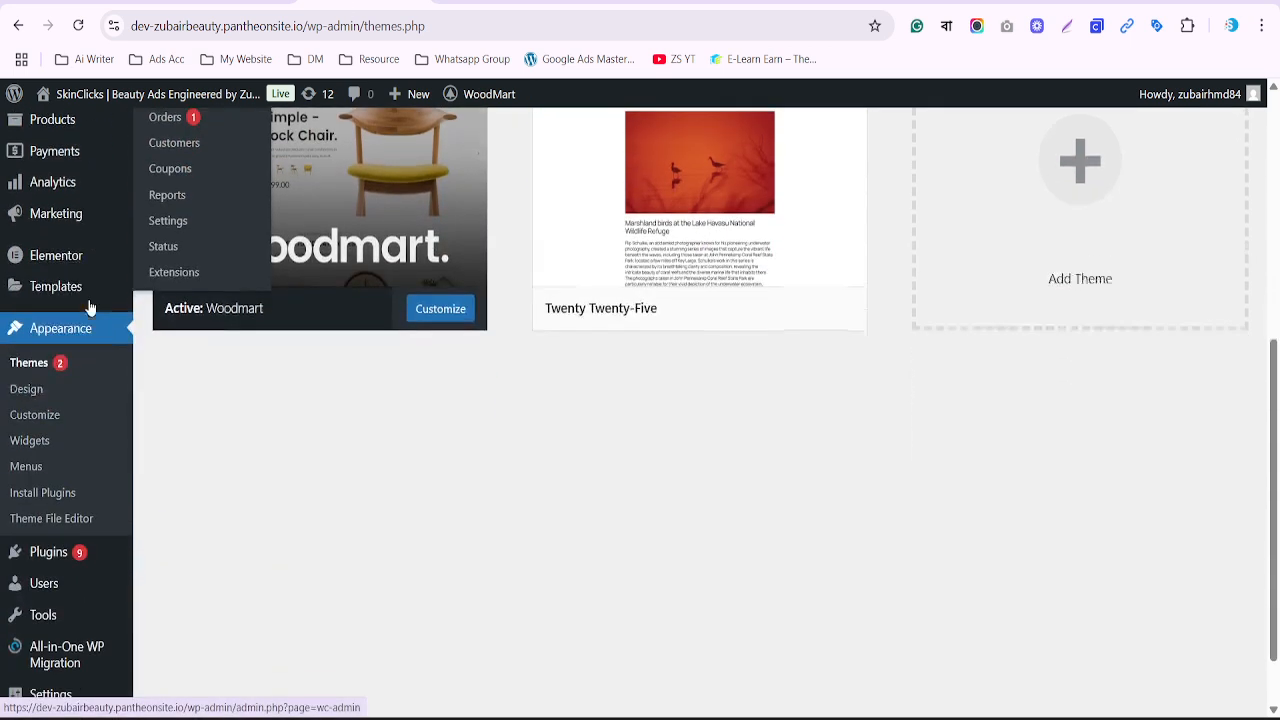
pyautogui.scroll(-1, 90, 307)
pyautogui.moveTo(60, 637)
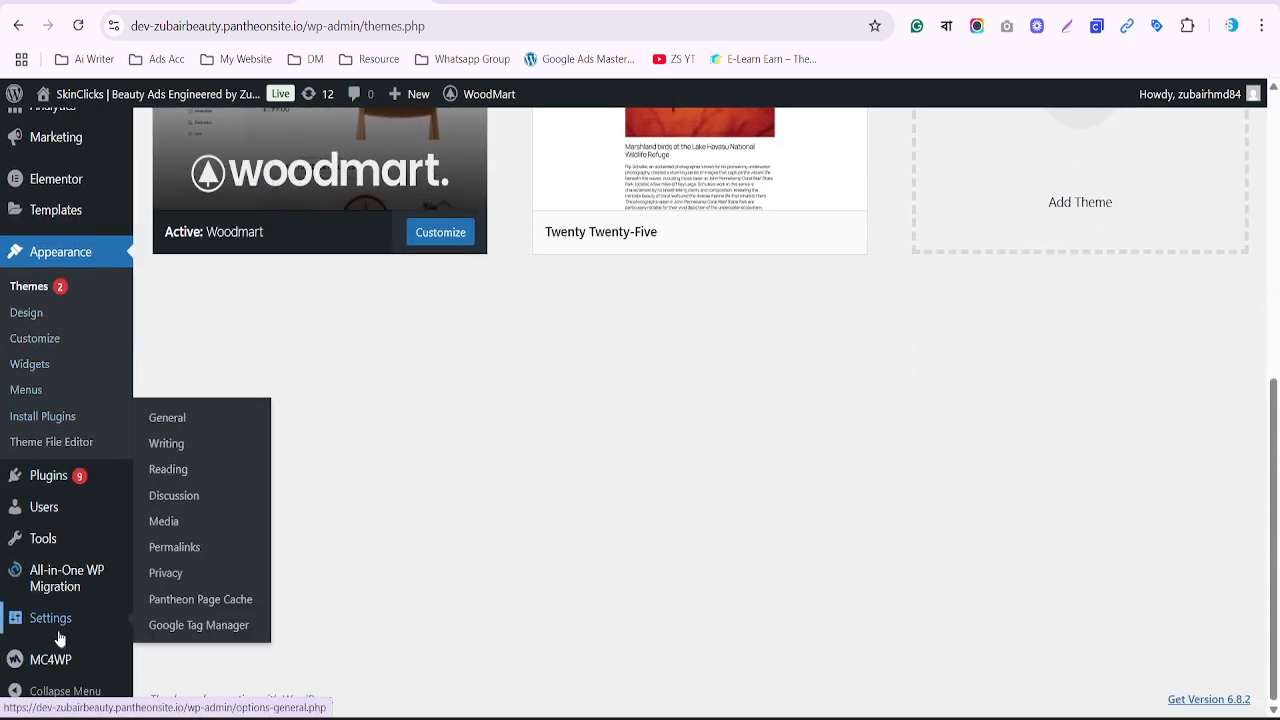
pyautogui.click(193, 625)
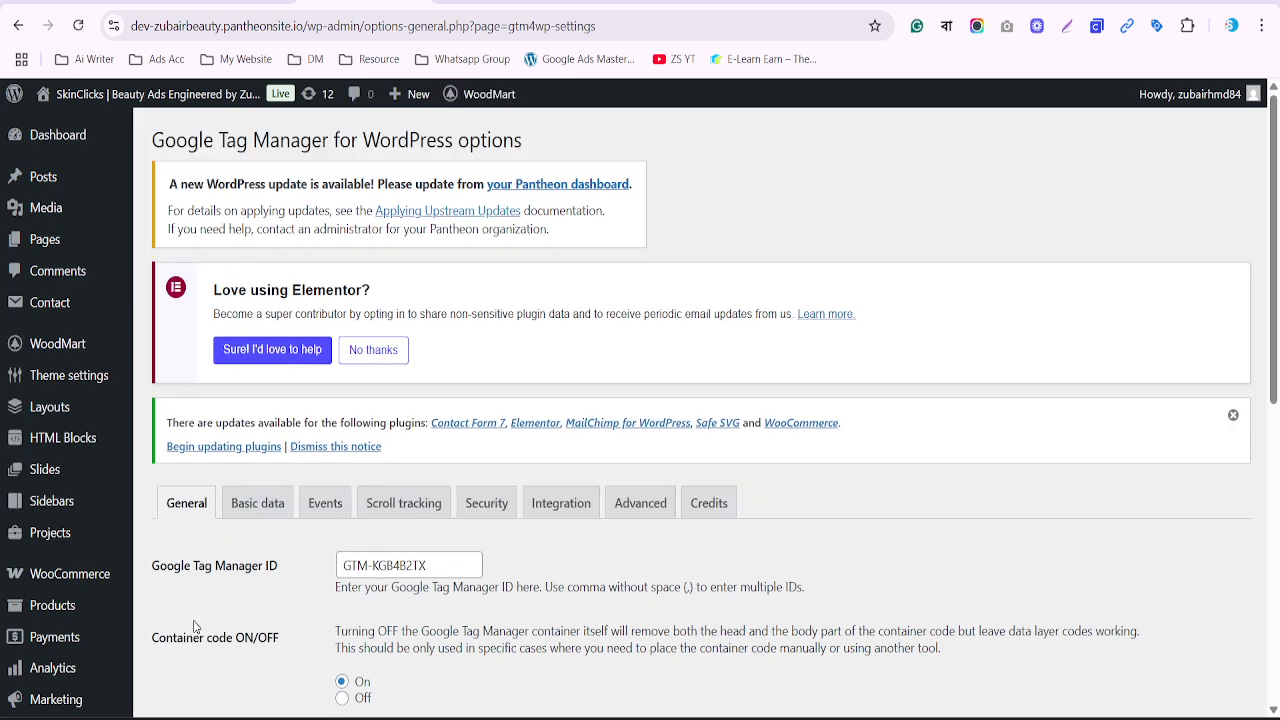
pyautogui.scroll(-2, 390, 553)
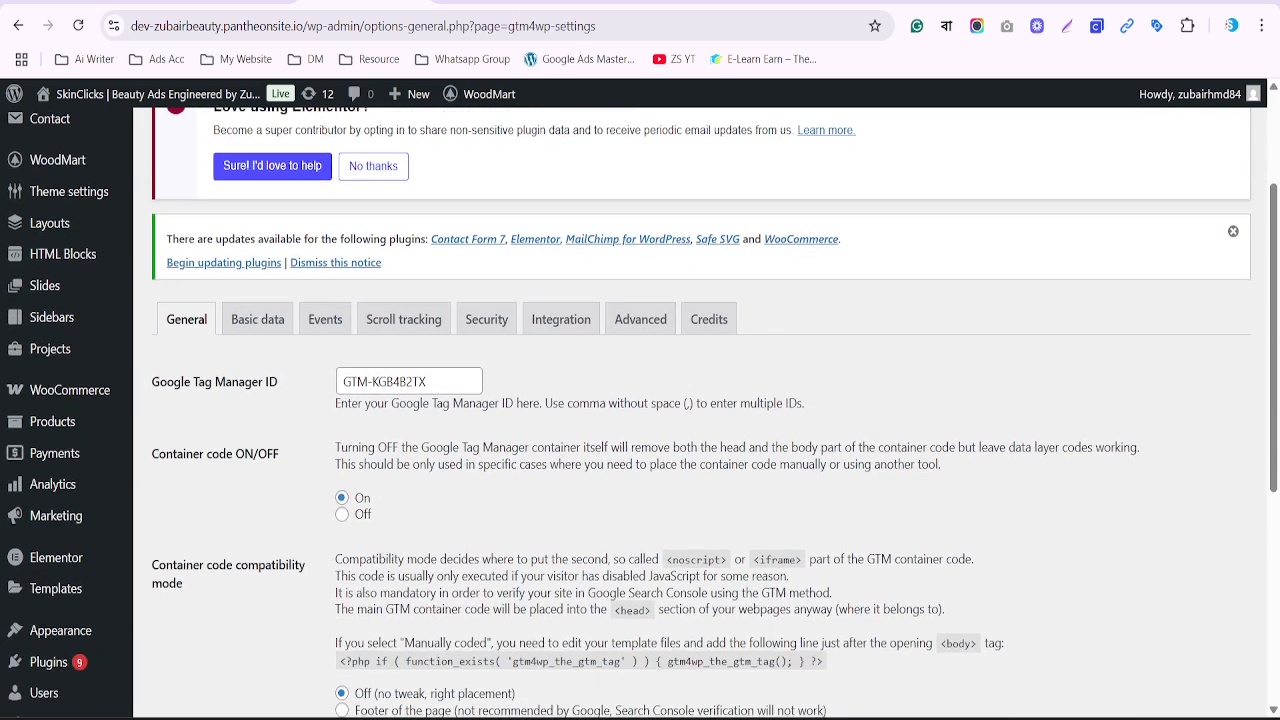
pyautogui.moveTo(531, 272); pyautogui.dragTo(599, 349)
pyautogui.click(568, 319)
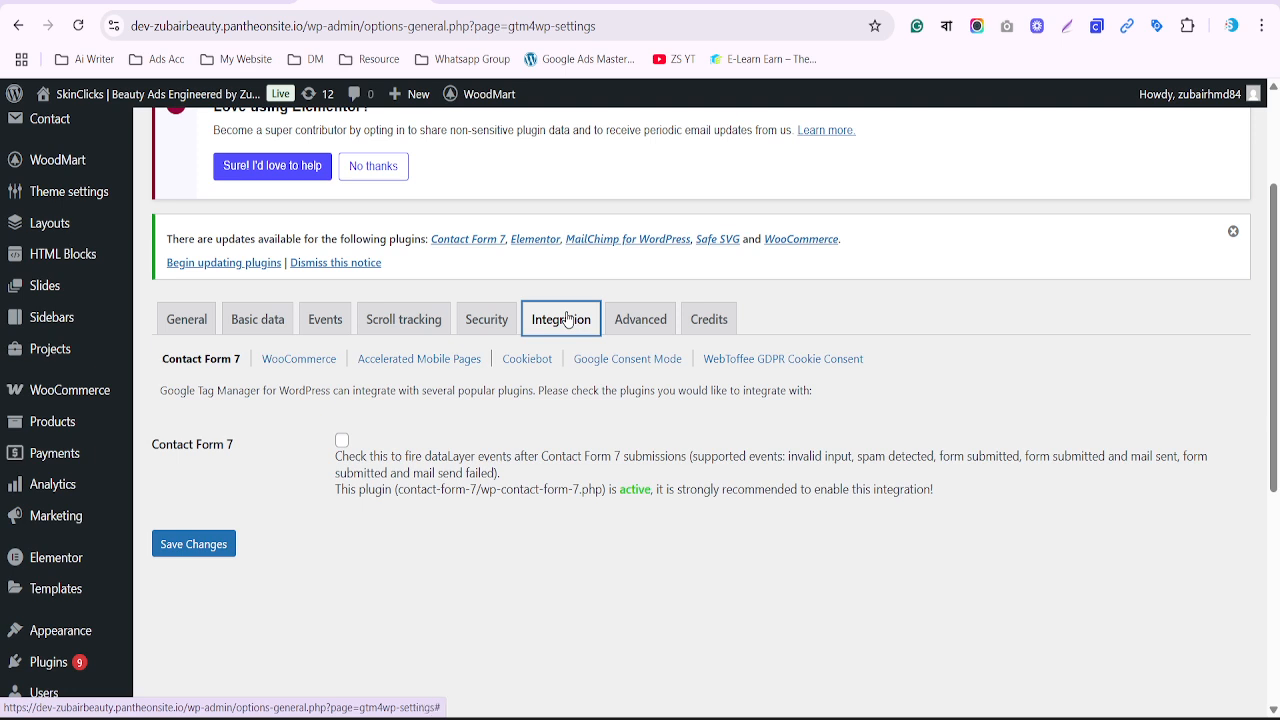
# Enable Track e-commerce in the WooCommerce integration and save the changes
pyautogui.moveTo(244, 339); pyautogui.dragTo(347, 383)
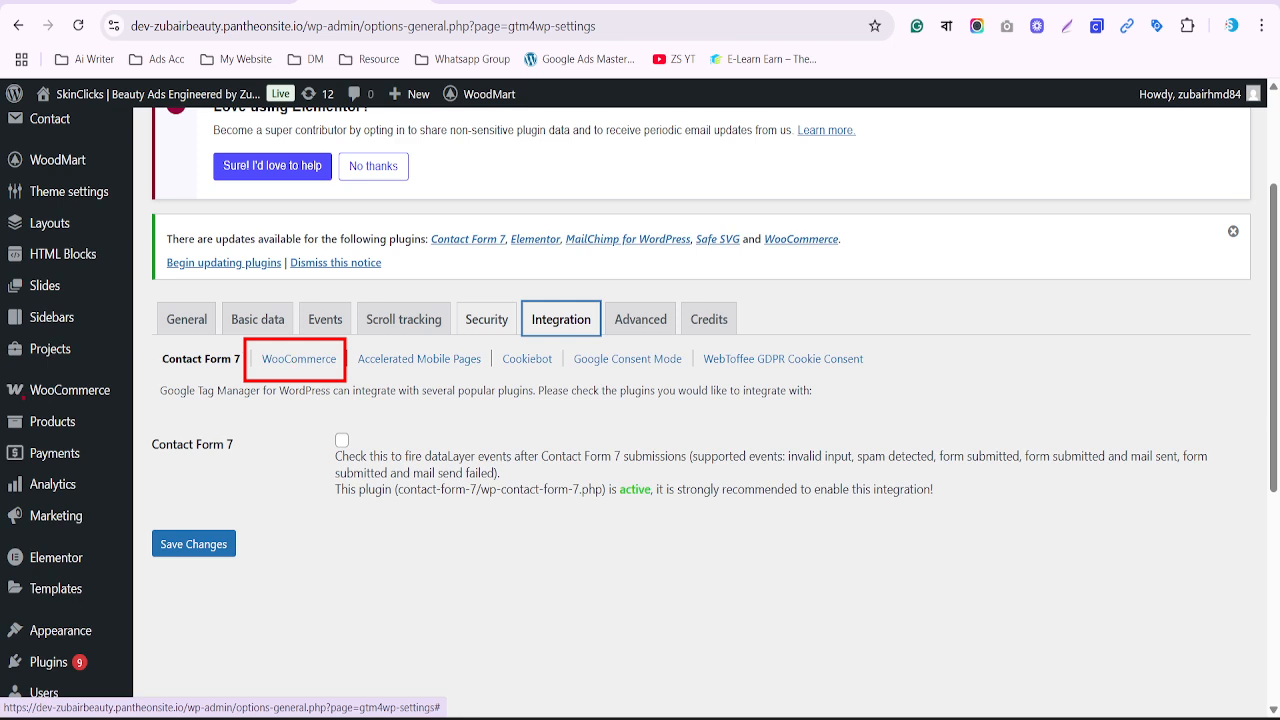
pyautogui.moveTo(1, 367); pyautogui.dragTo(127, 407)
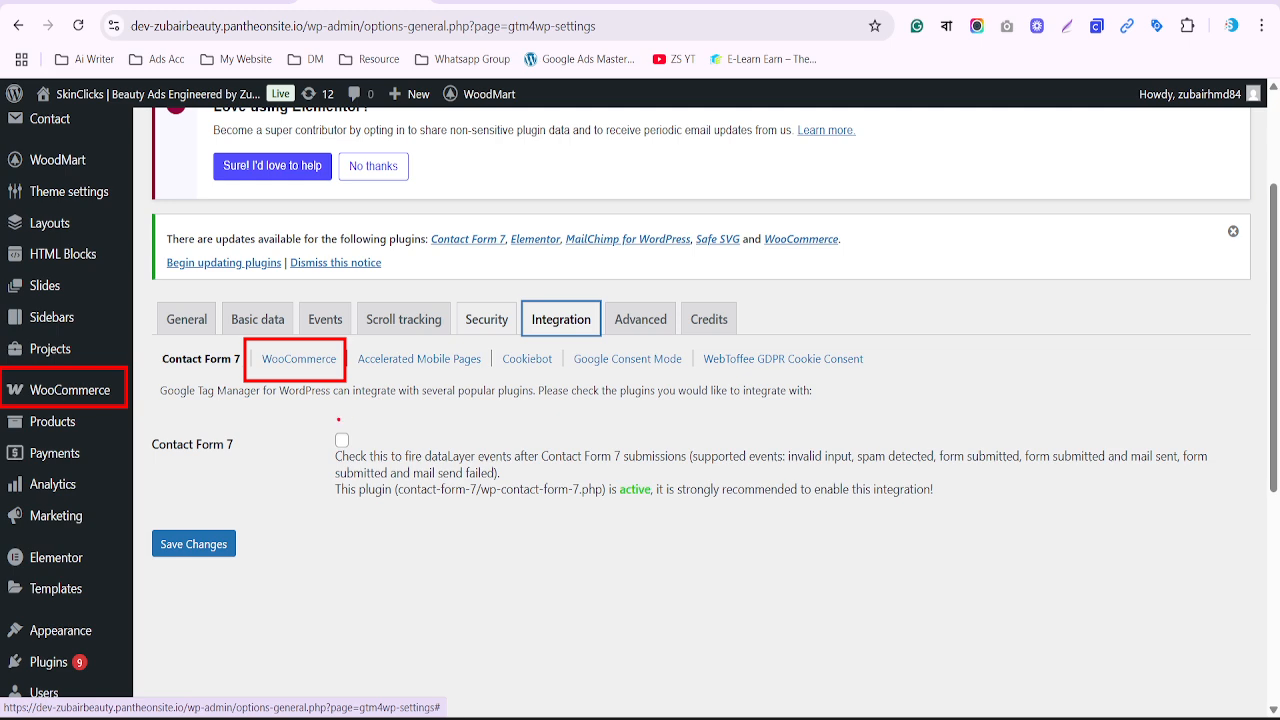
pyautogui.click(284, 363)
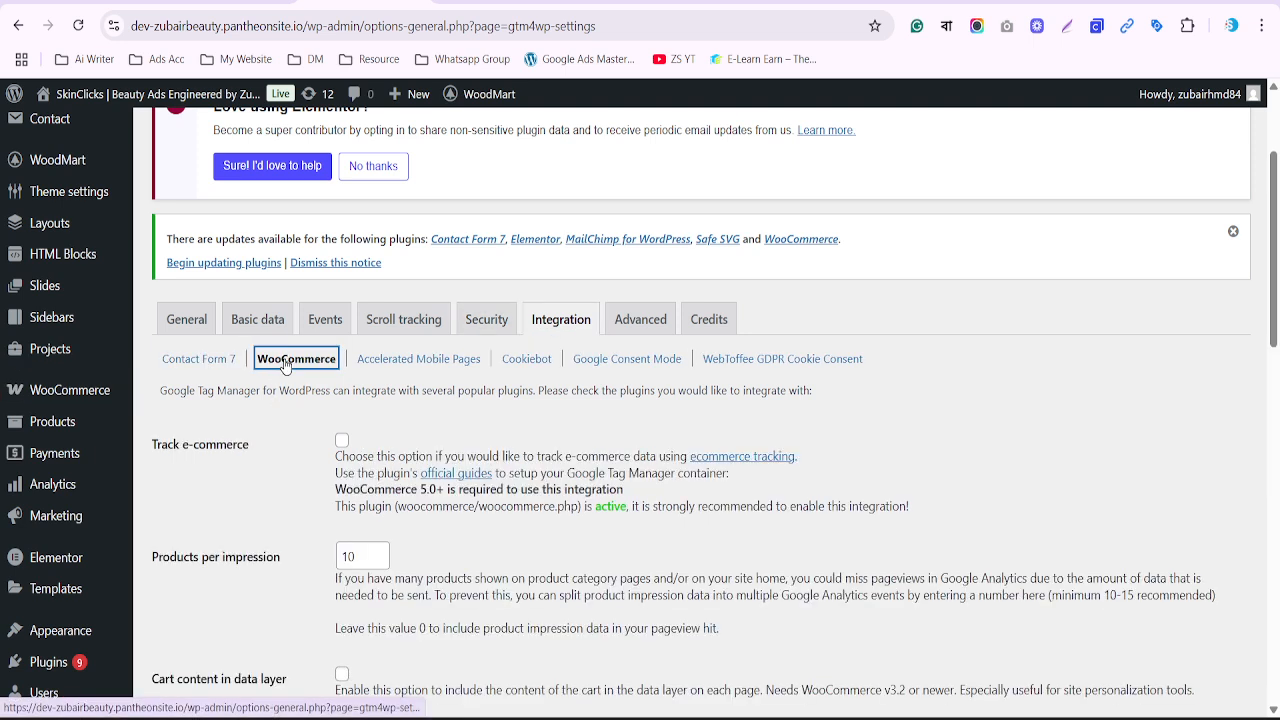
pyautogui.moveTo(150, 445); pyautogui.dragTo(257, 455)
pyautogui.click(342, 443)
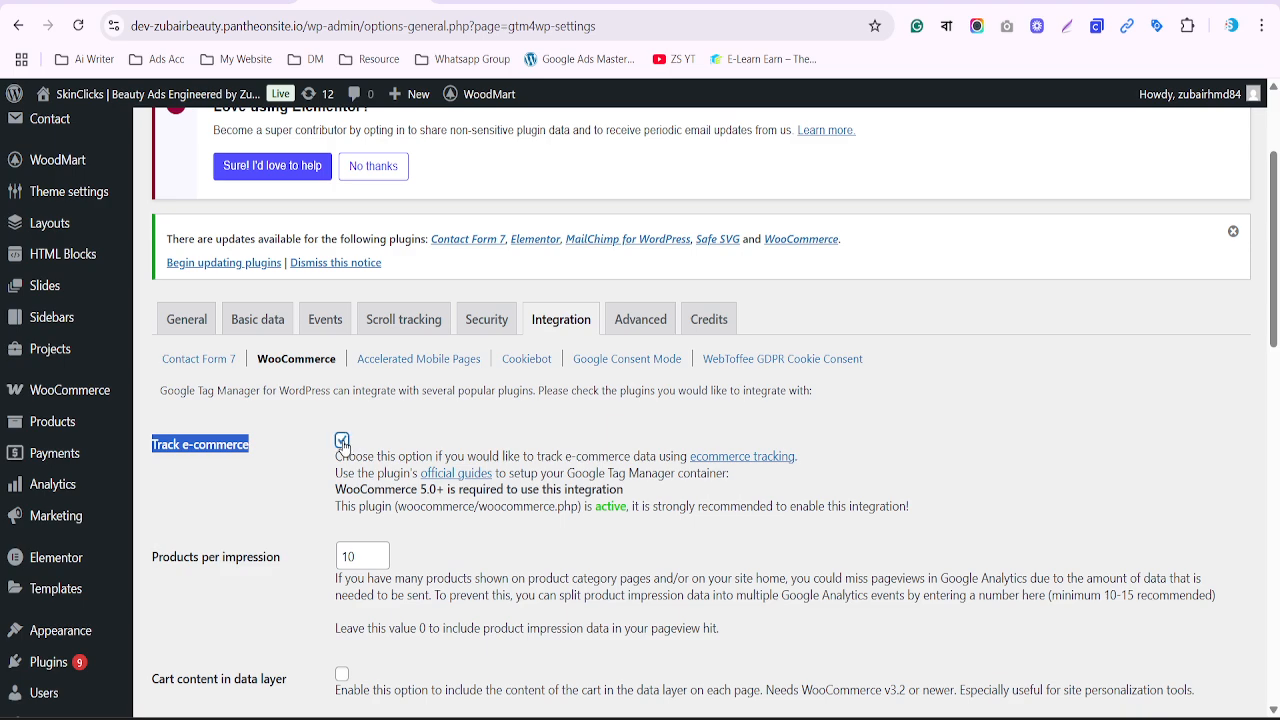
pyautogui.scroll(-2, 342, 443)
pyautogui.scroll(-3, 350, 442)
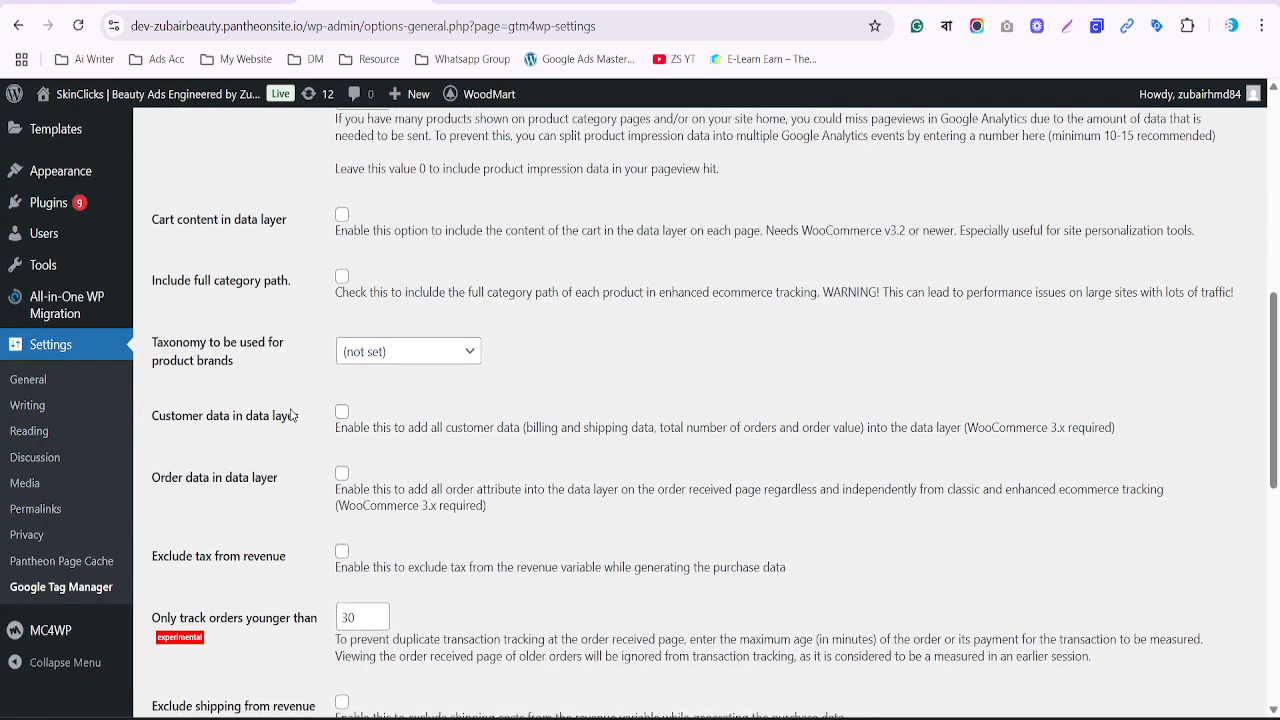
pyautogui.scroll(-2, 292, 415)
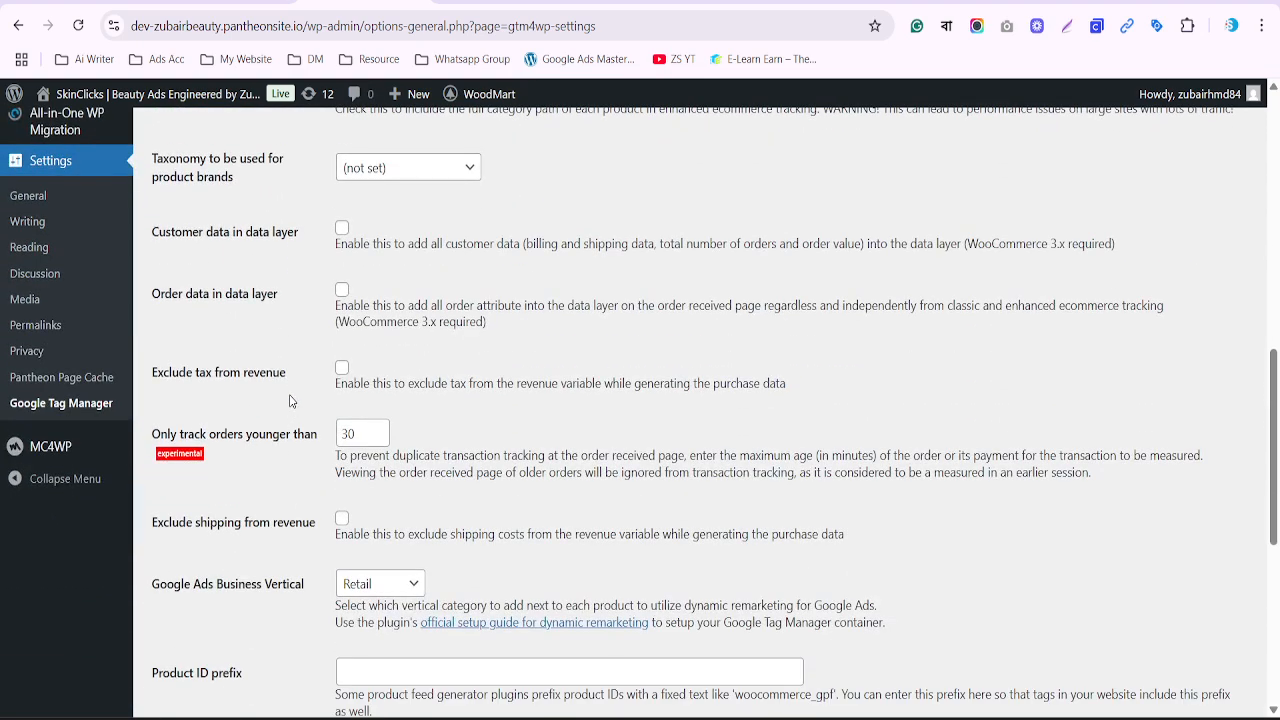
pyautogui.scroll(1, 290, 401)
pyautogui.scroll(-6, 240, 410)
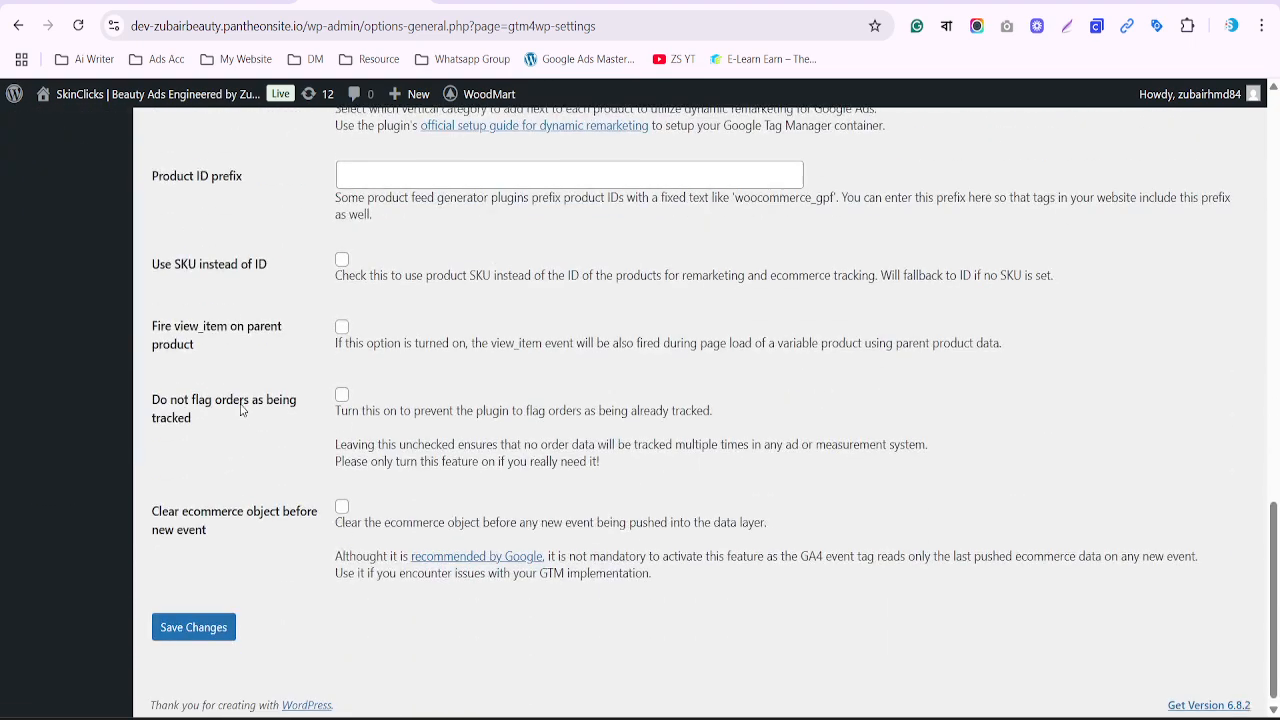
pyautogui.click(214, 628)
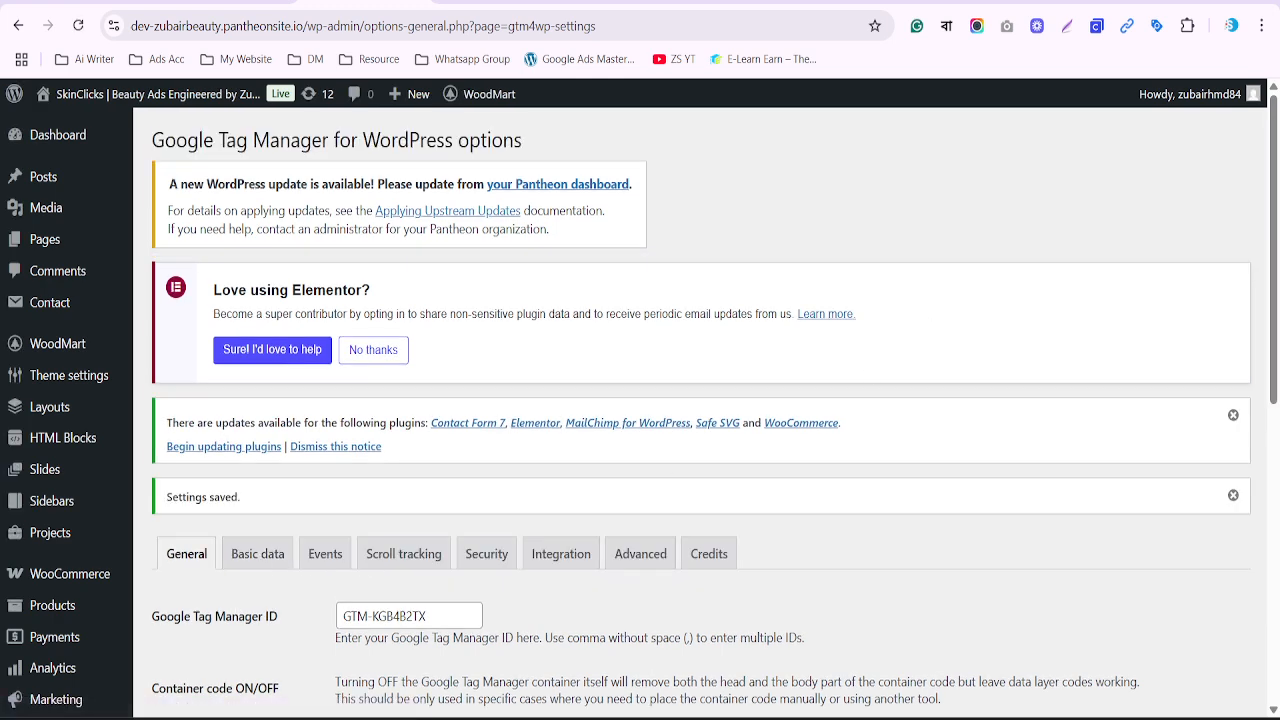
# Start a preview session from the Tag Manager workspace and review the connected store page
pyautogui.click(900, 2)
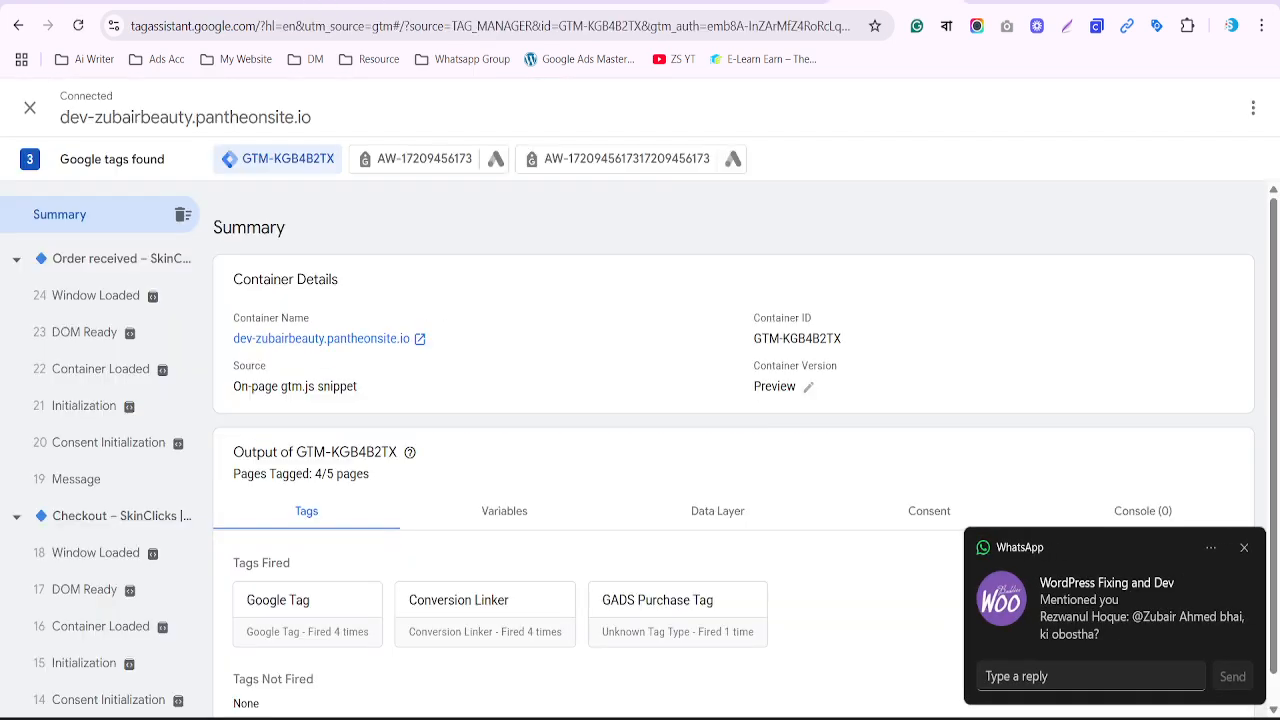
pyautogui.scroll(-1, 410, 377)
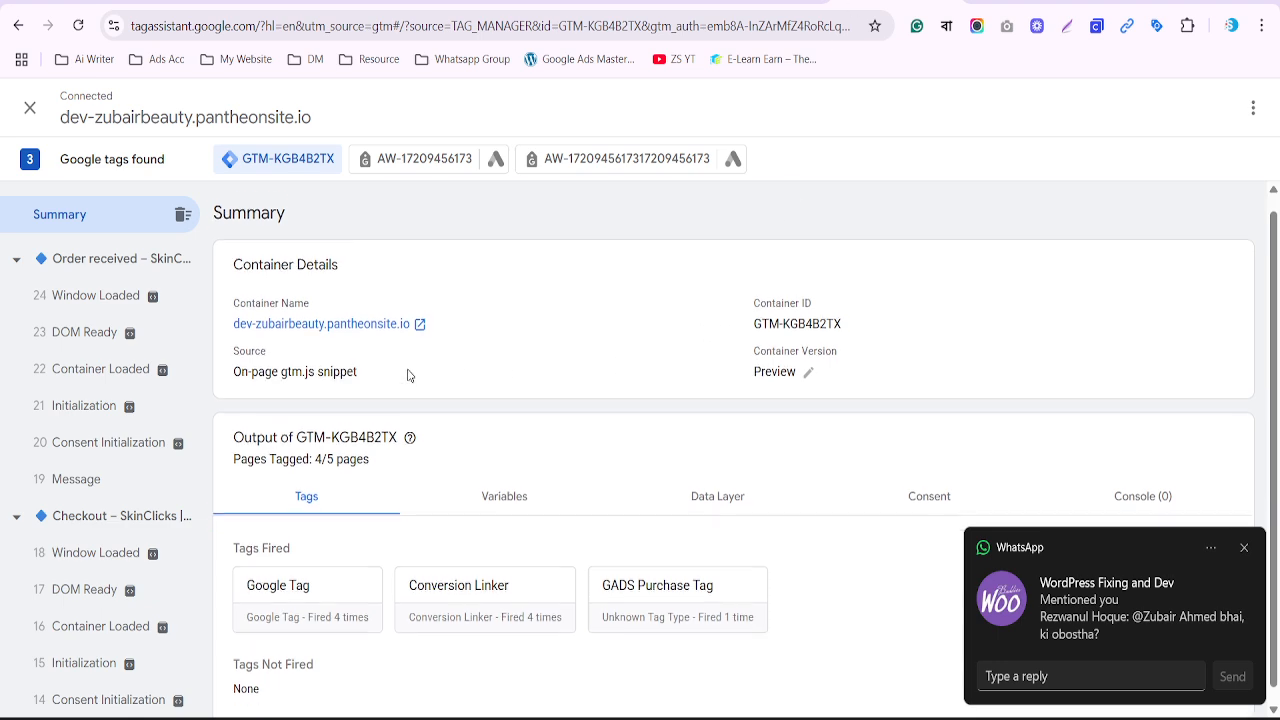
pyautogui.click(729, 2)
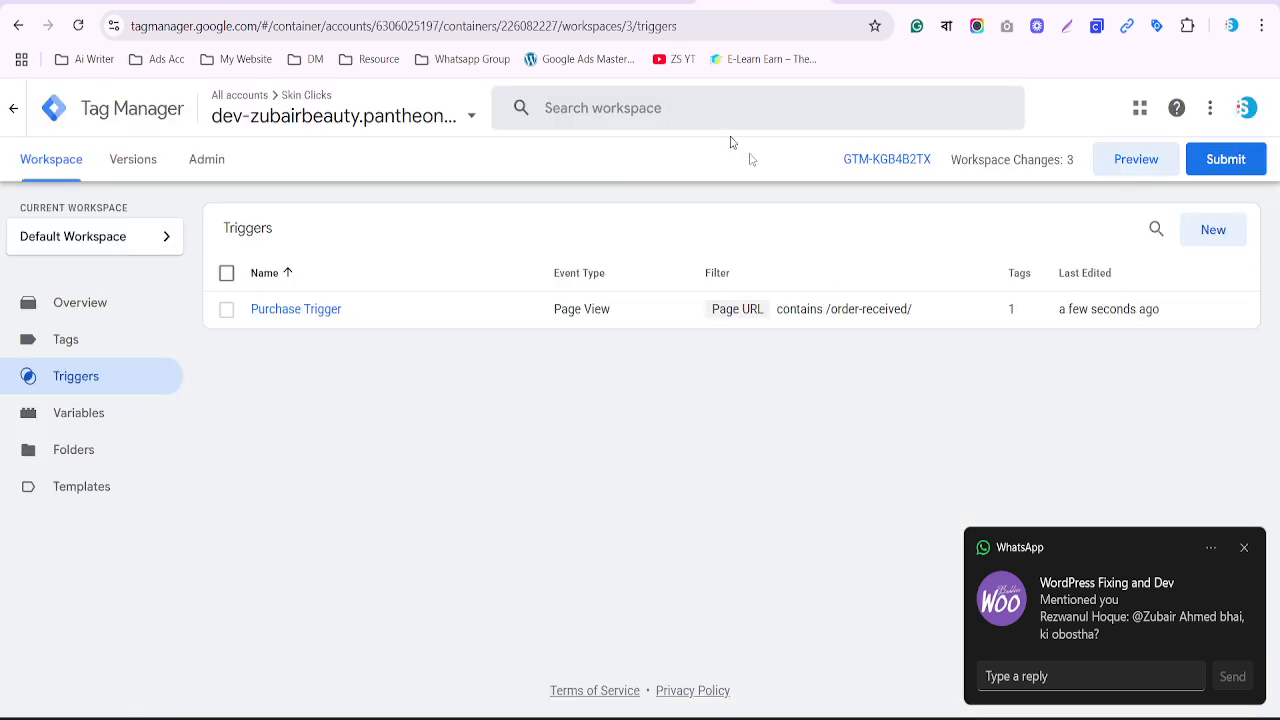
pyautogui.click(1136, 162)
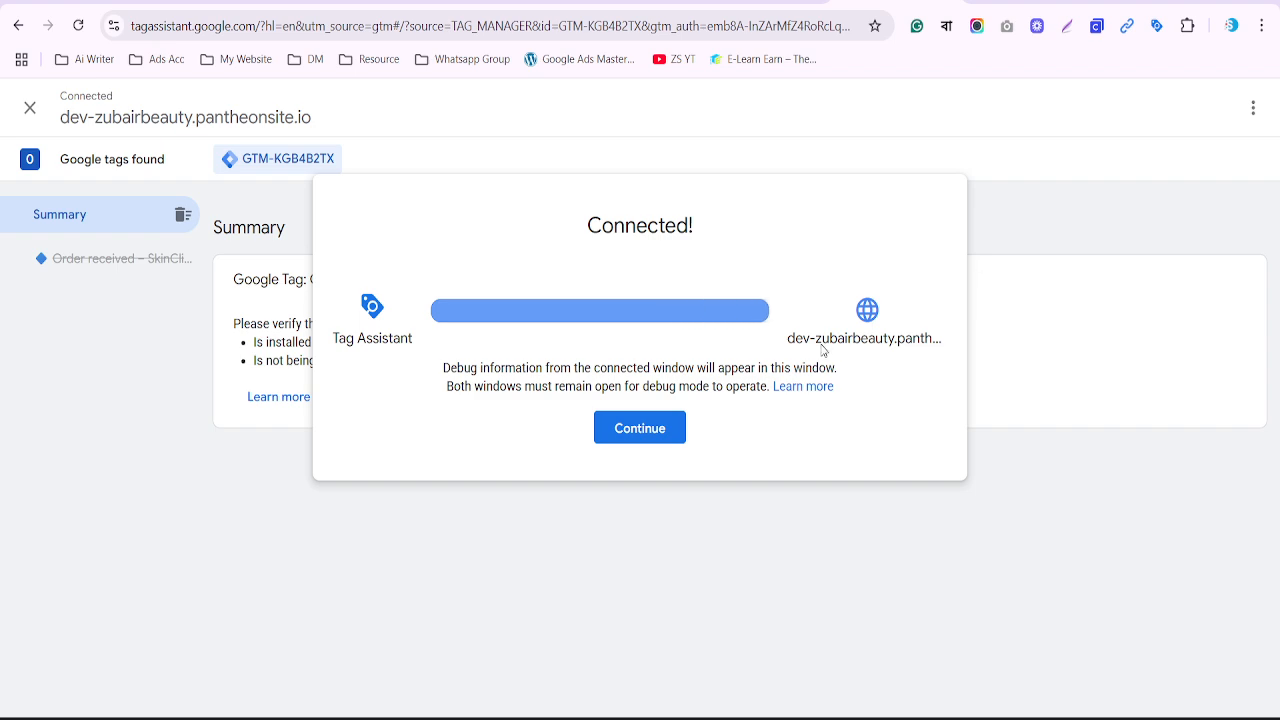
pyautogui.click(995, 2)
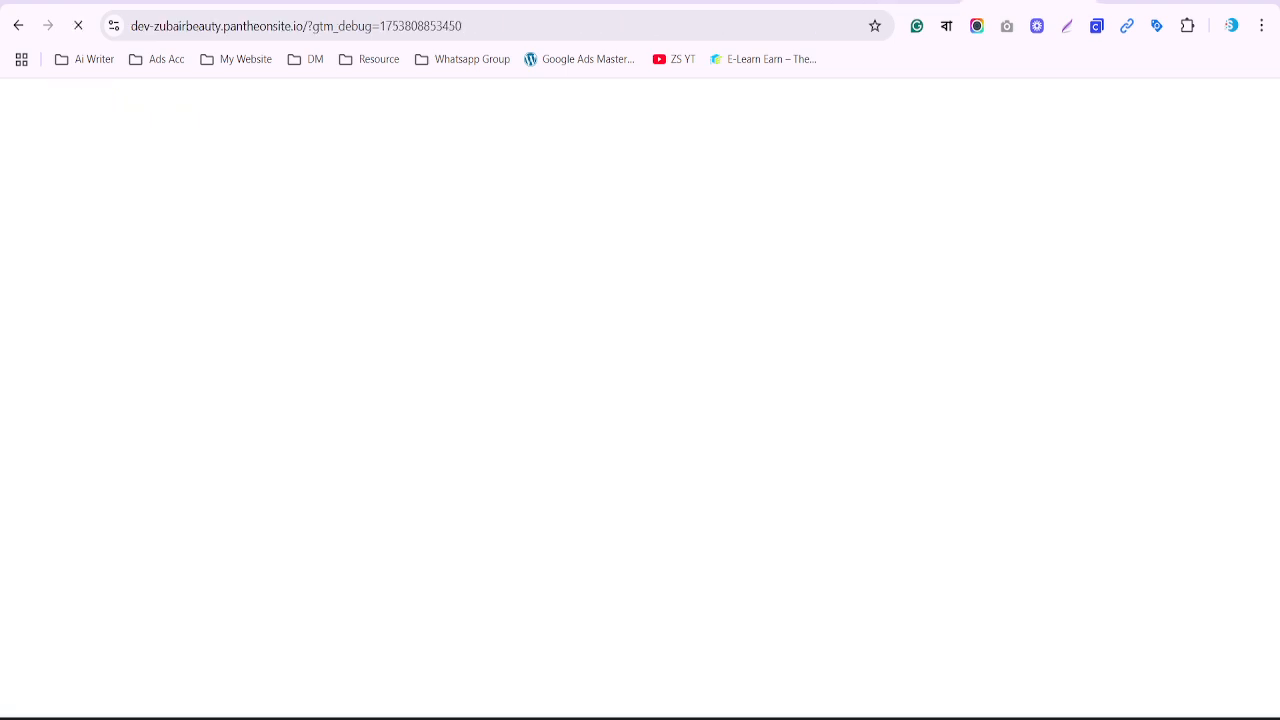
pyautogui.scroll(-15, 865, 393)
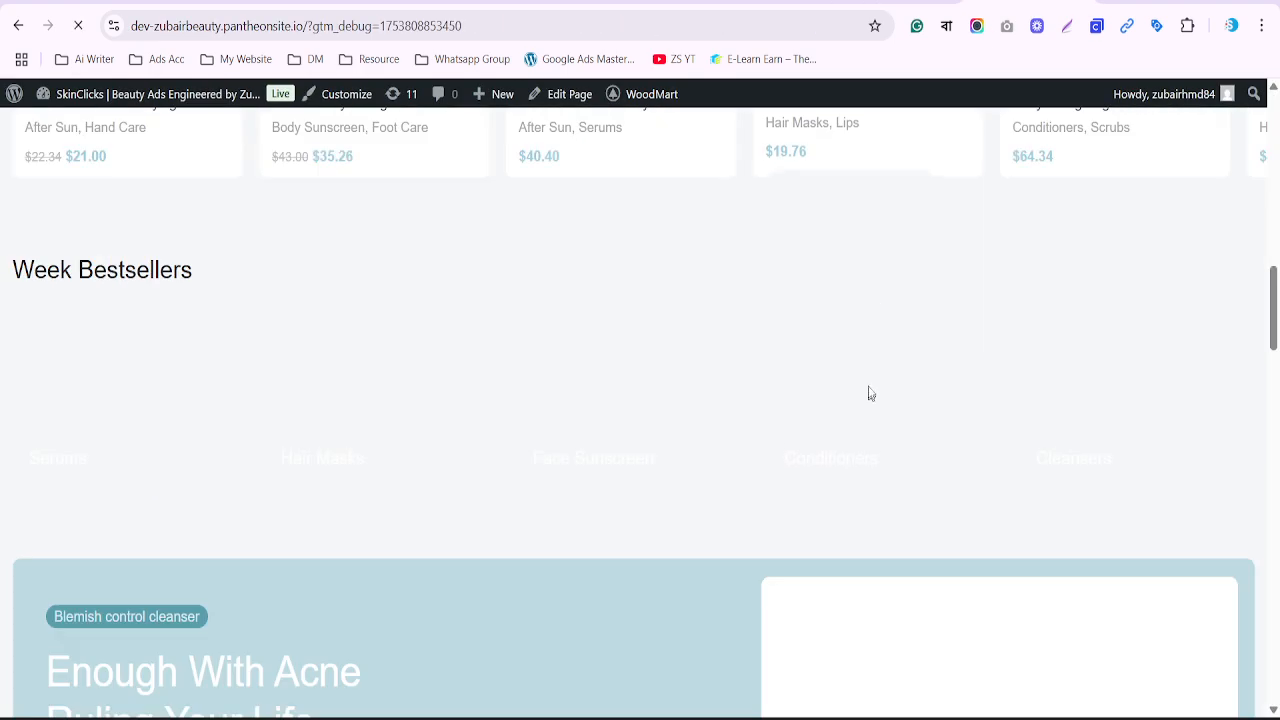
pyautogui.click(893, 2)
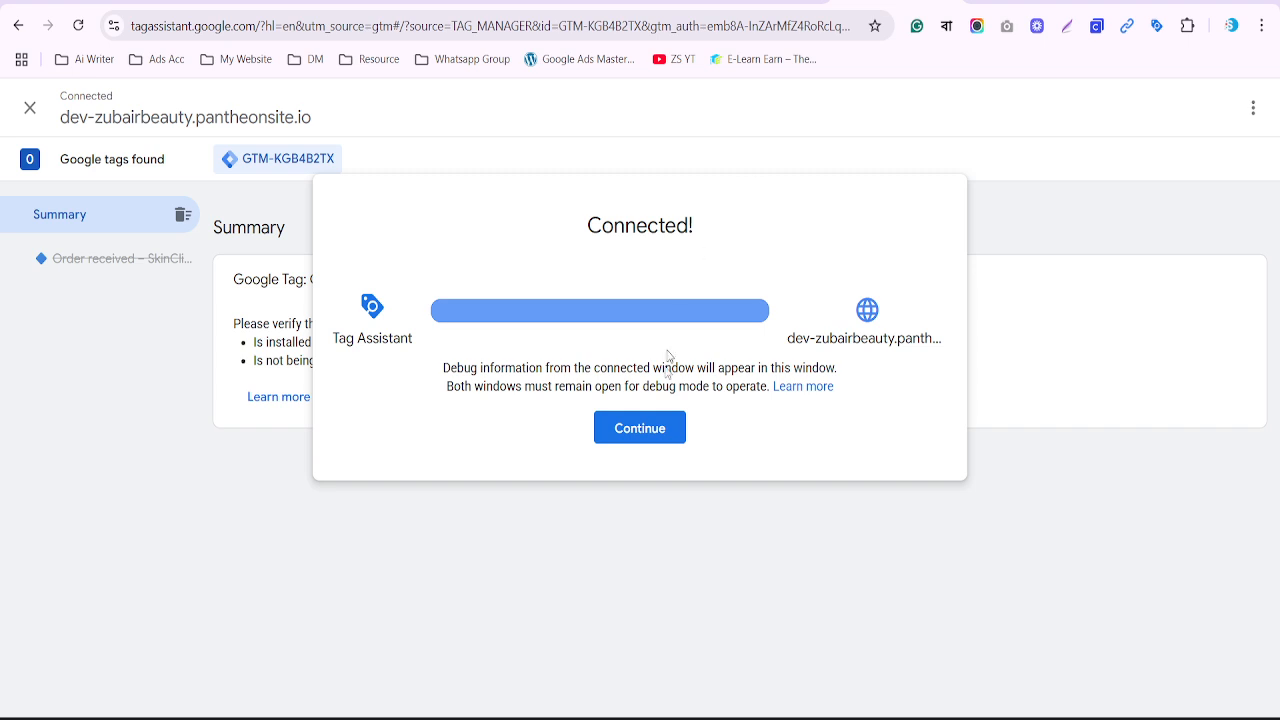
pyautogui.click(662, 438)
pyautogui.click(1028, 2)
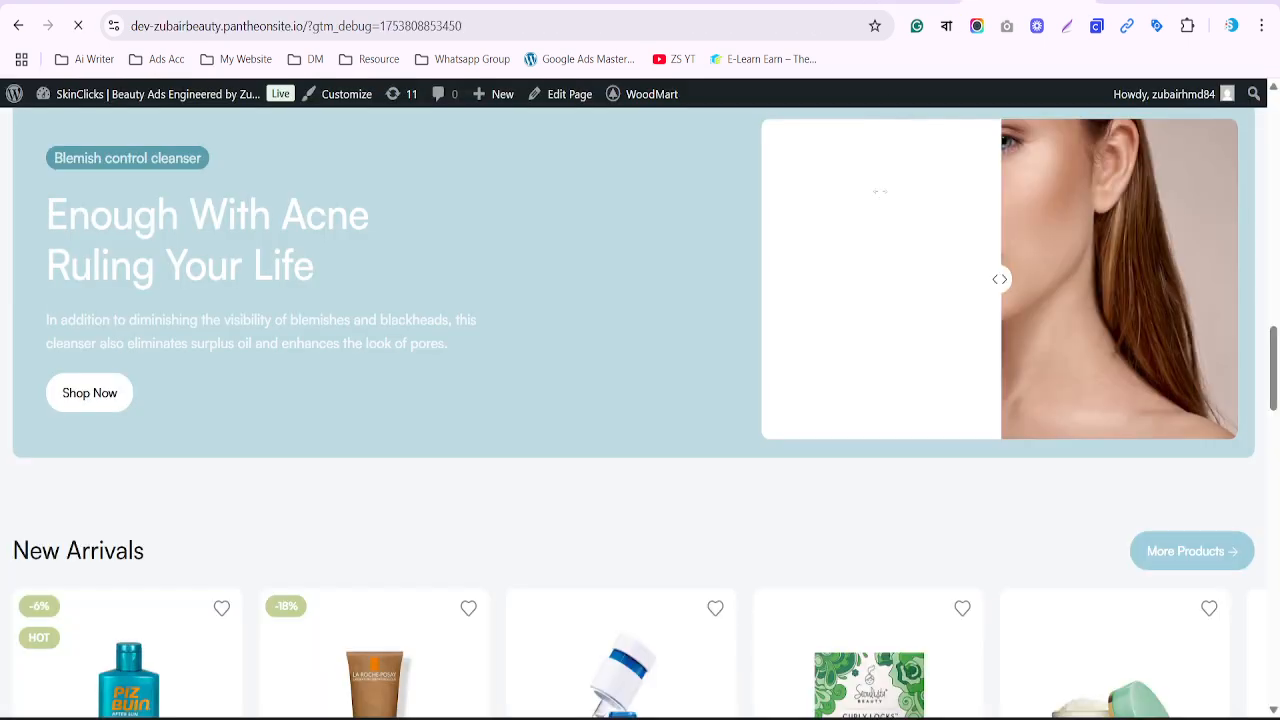
pyautogui.scroll(-3, 558, 602)
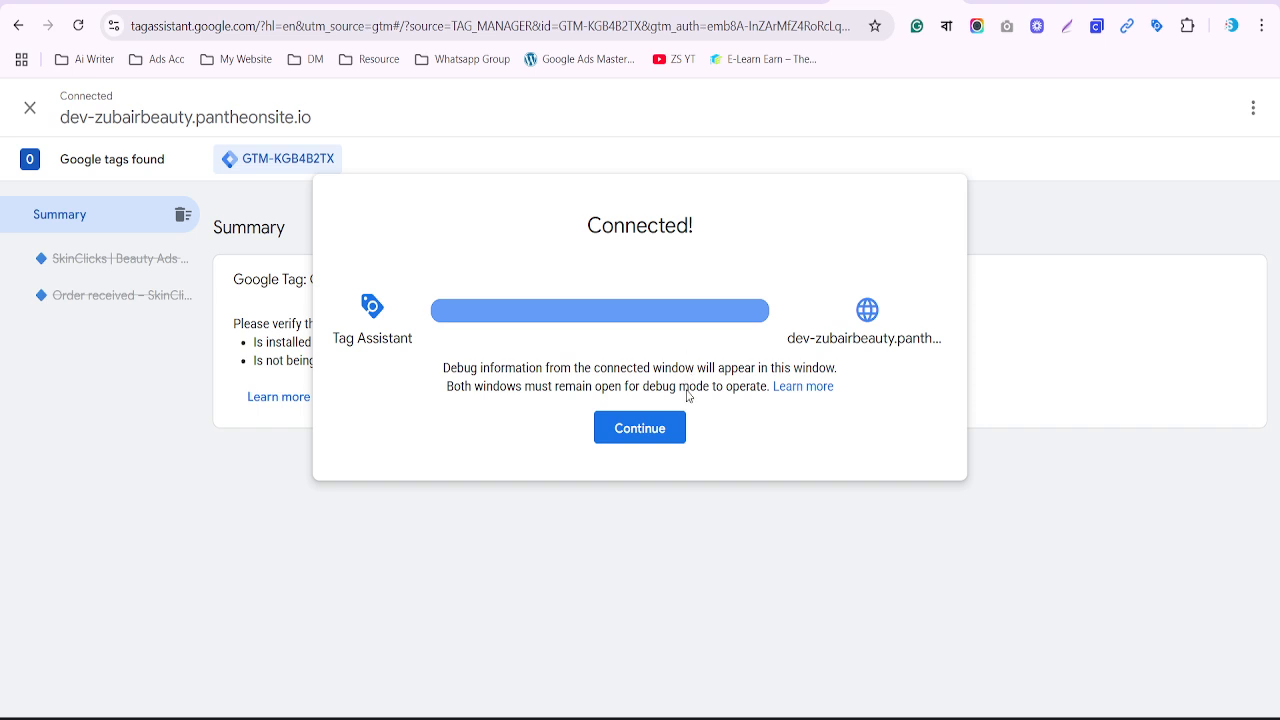
pyautogui.click(662, 441)
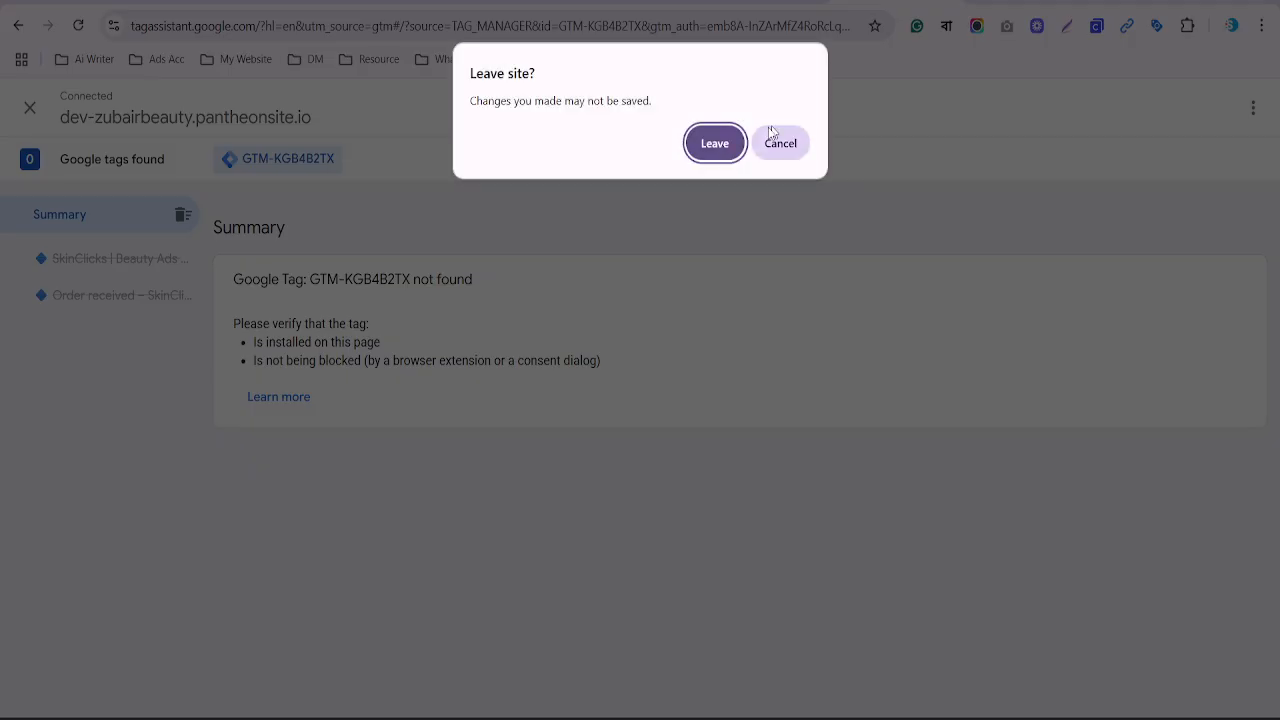
# End the no-tag debug session, start a fresh preview and paste the store's domain as URL
pyautogui.click(703, 148)
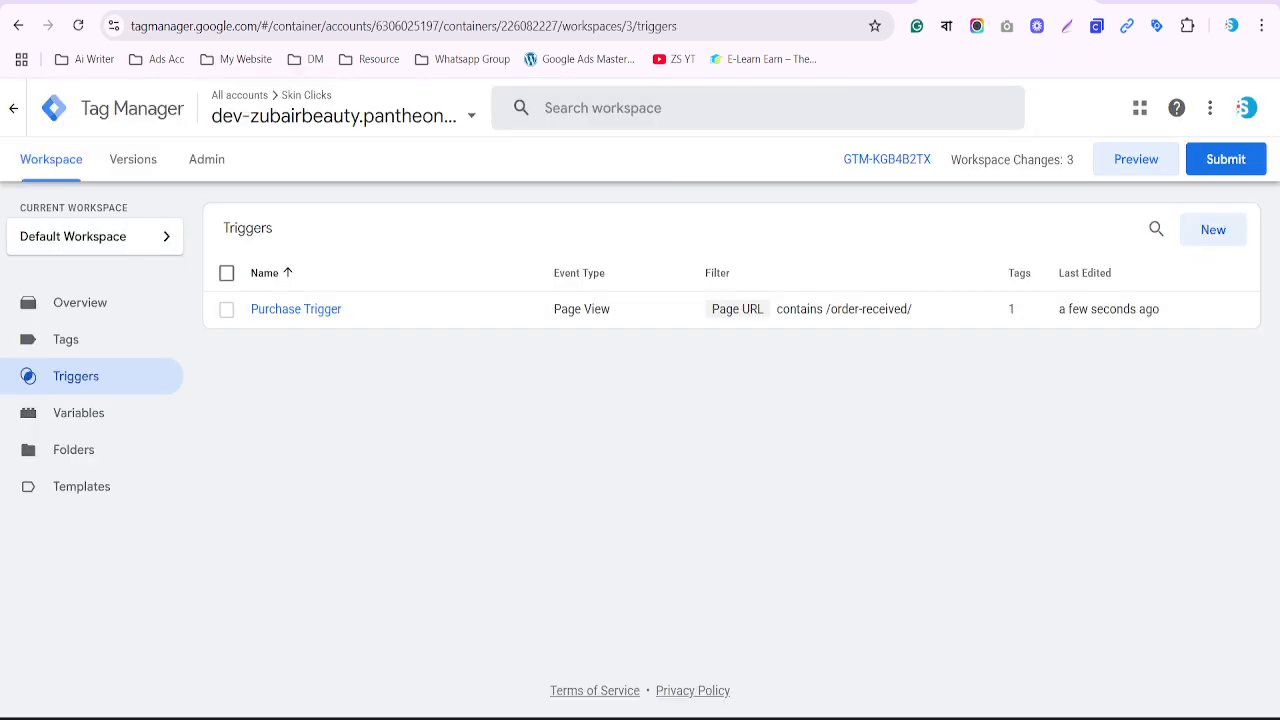
pyautogui.click(1143, 167)
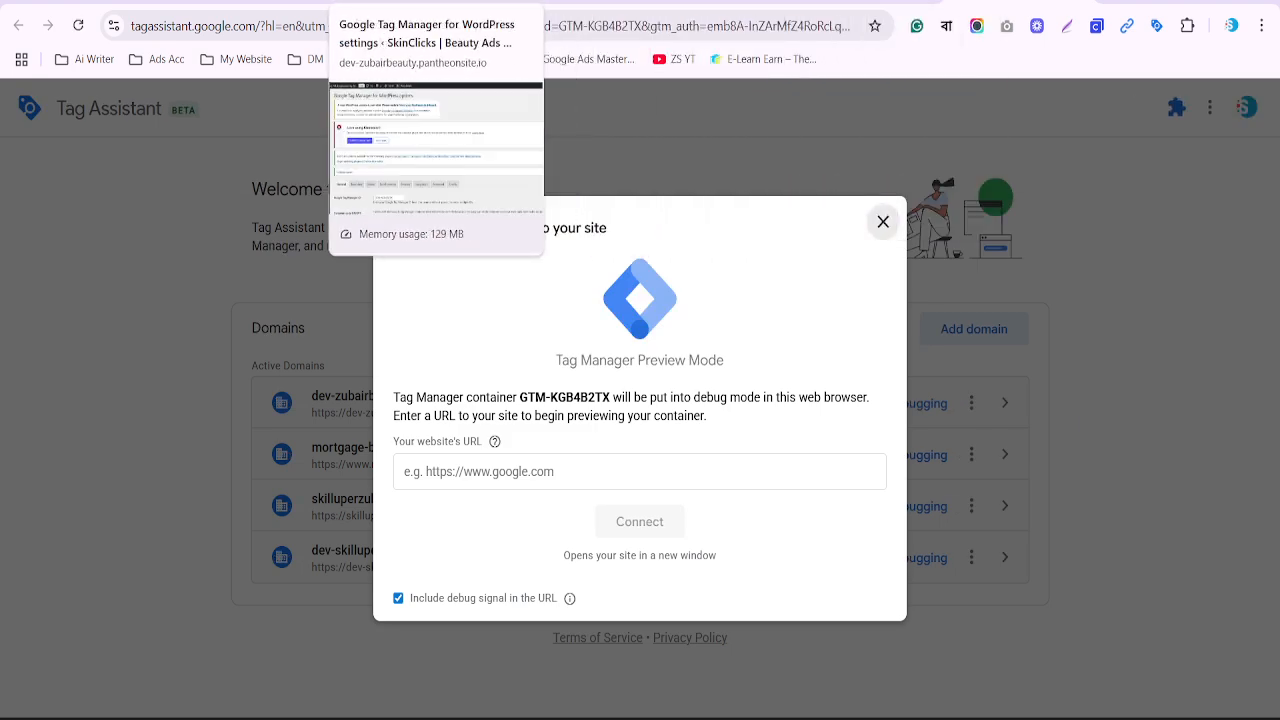
pyautogui.click(588, 4)
pyautogui.moveTo(132, 26); pyautogui.dragTo(304, 26)
pyautogui.hotkey('ctrl', 'c')
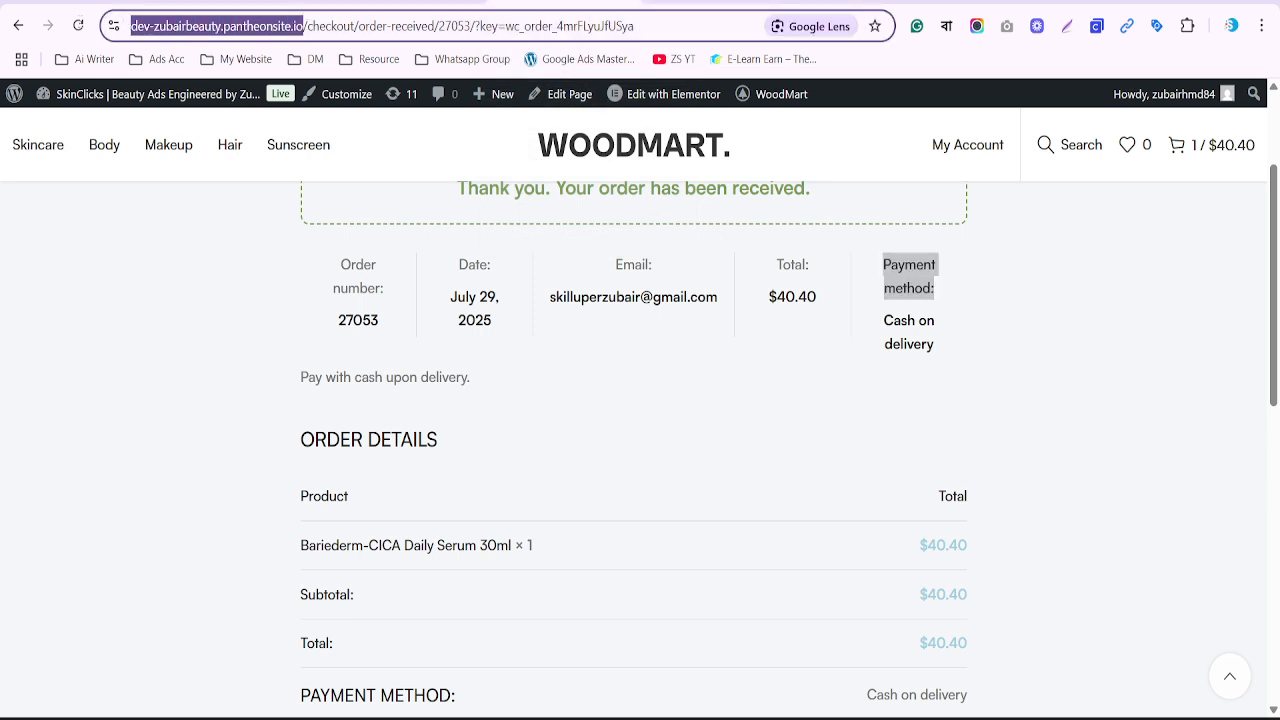
pyautogui.click(985, 4)
pyautogui.click(561, 466)
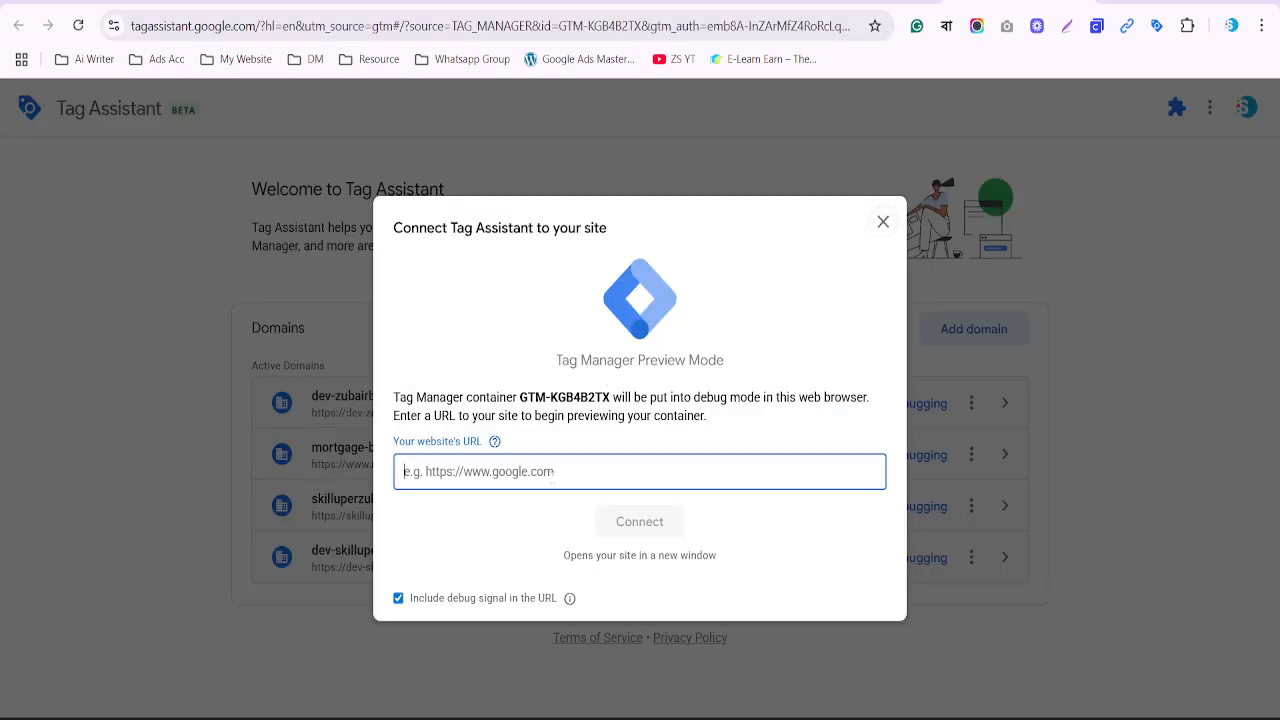
pyautogui.hotkey('ctrl', 'v')
# Connect Tag Assistant to the store and dismiss the connection confirmation
pyautogui.click(632, 536)
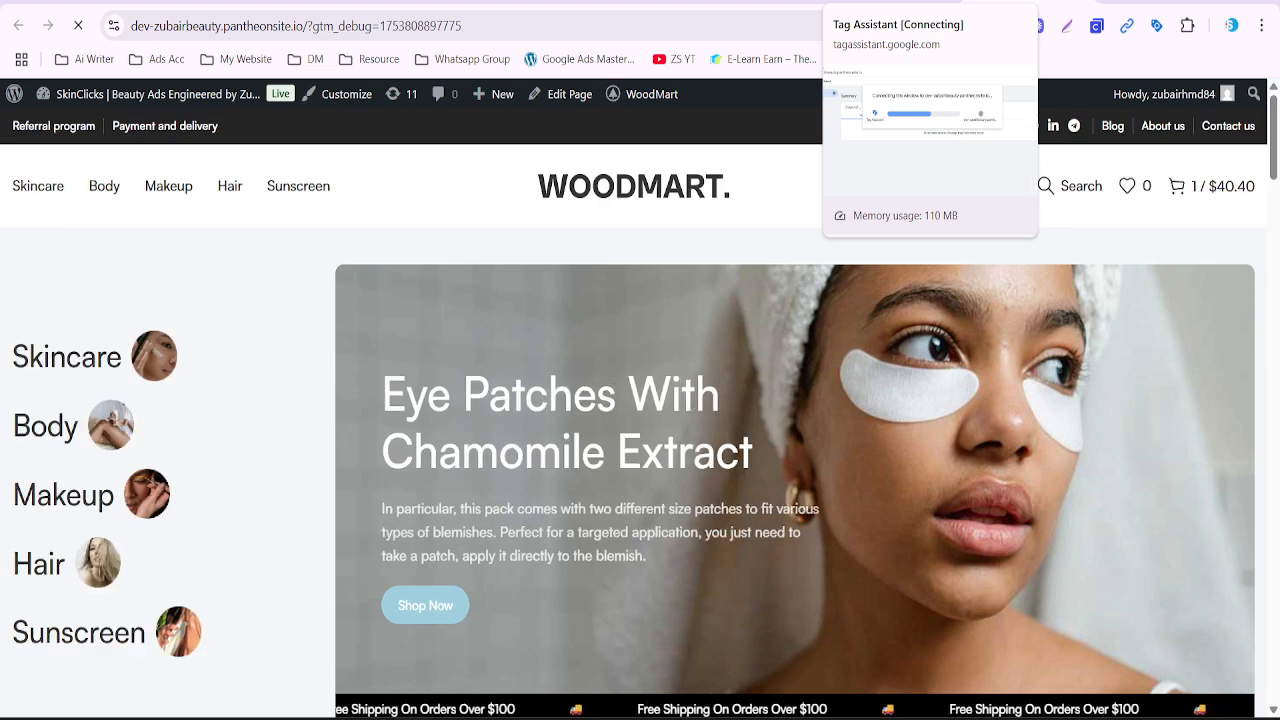
pyautogui.click(895, 2)
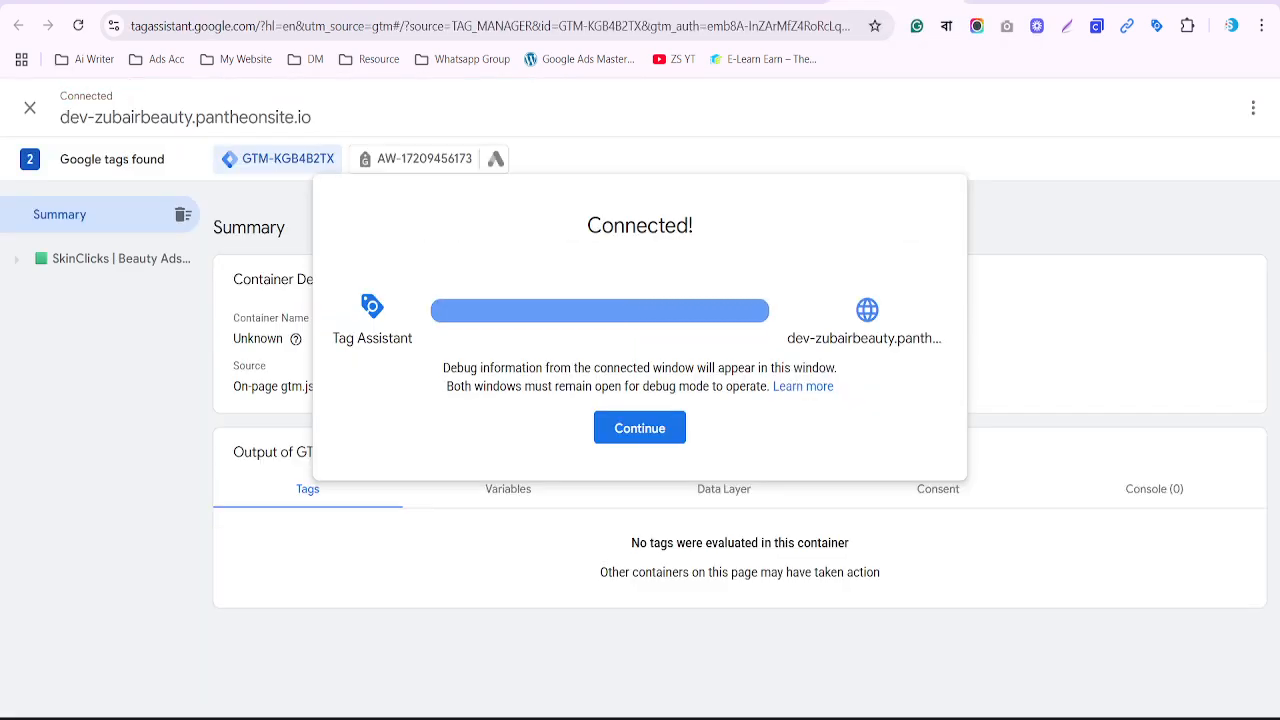
pyautogui.click(640, 428)
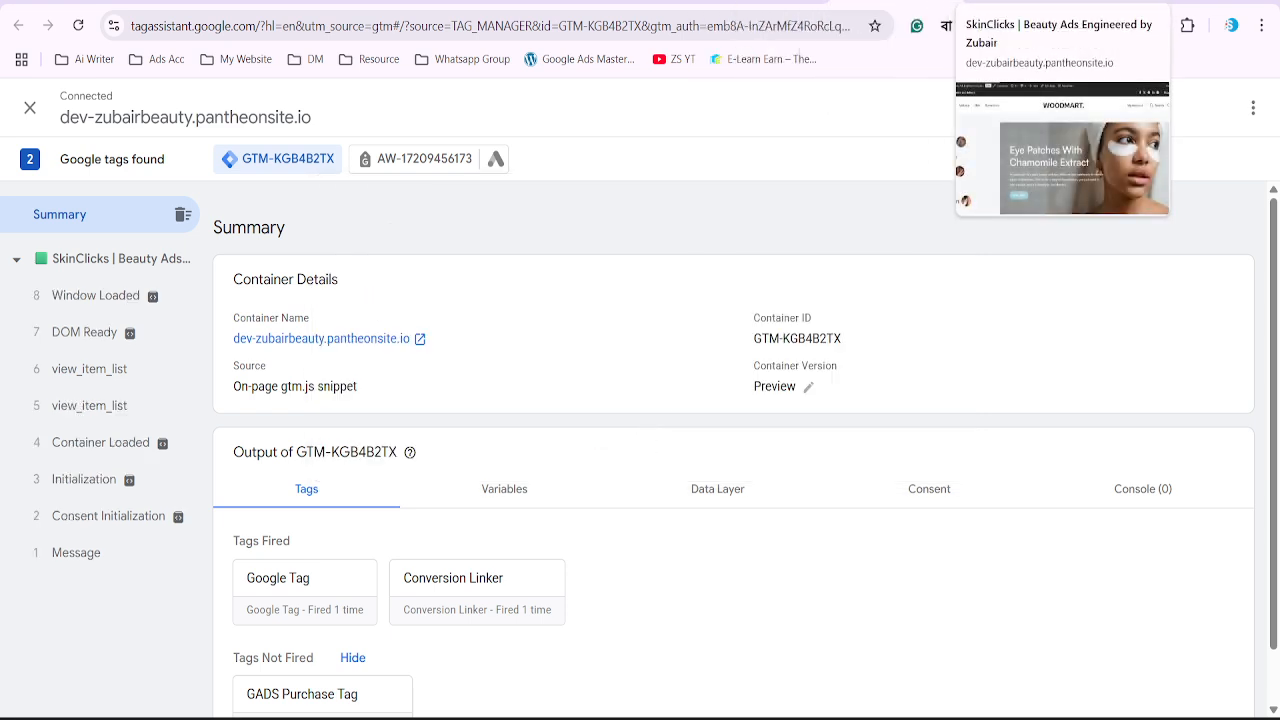
# Add the Curly Locks Hair Mask to the cart, check out and place the test order
pyautogui.click(1010, 3)
pyautogui.scroll(-8, 938, 120)
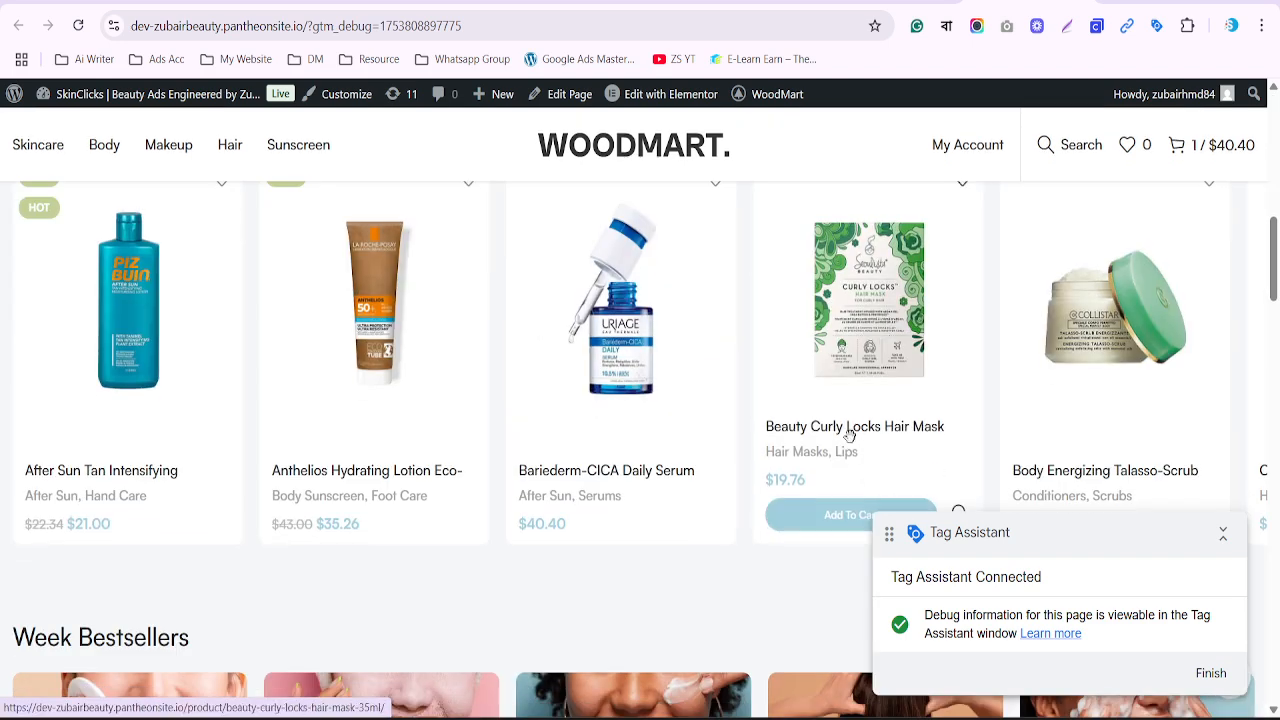
pyautogui.click(825, 516)
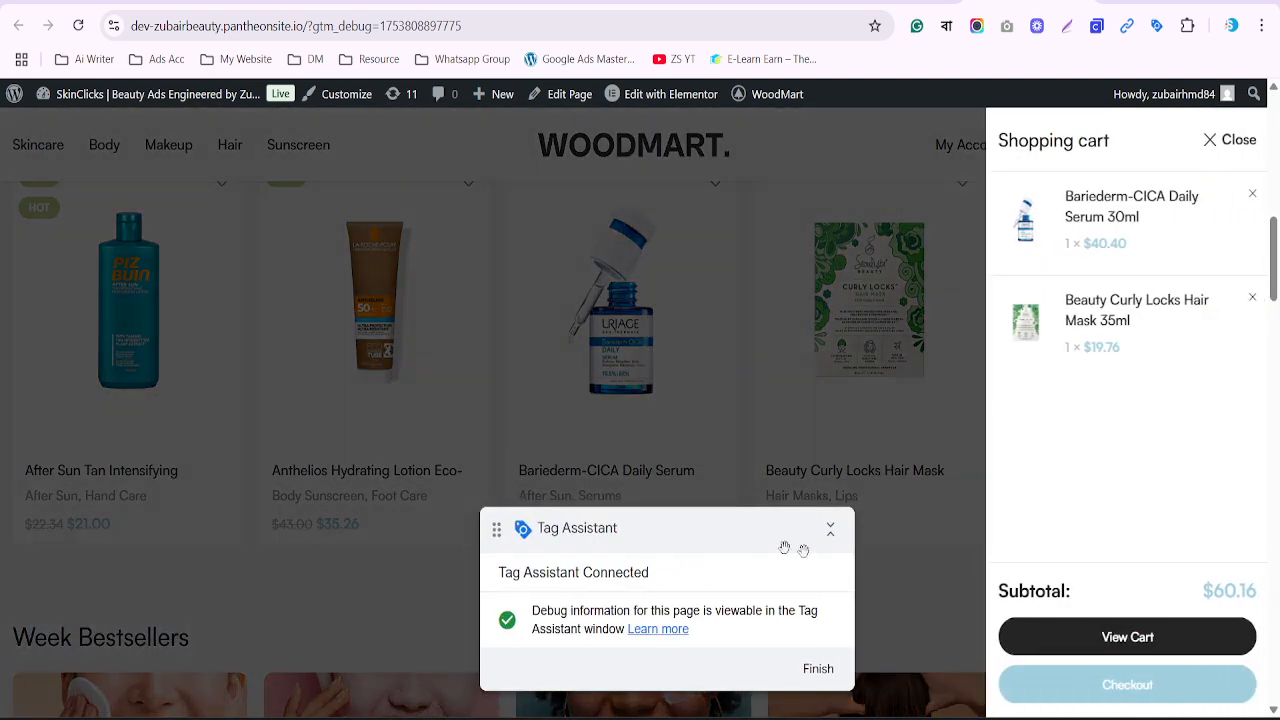
pyautogui.click(1123, 690)
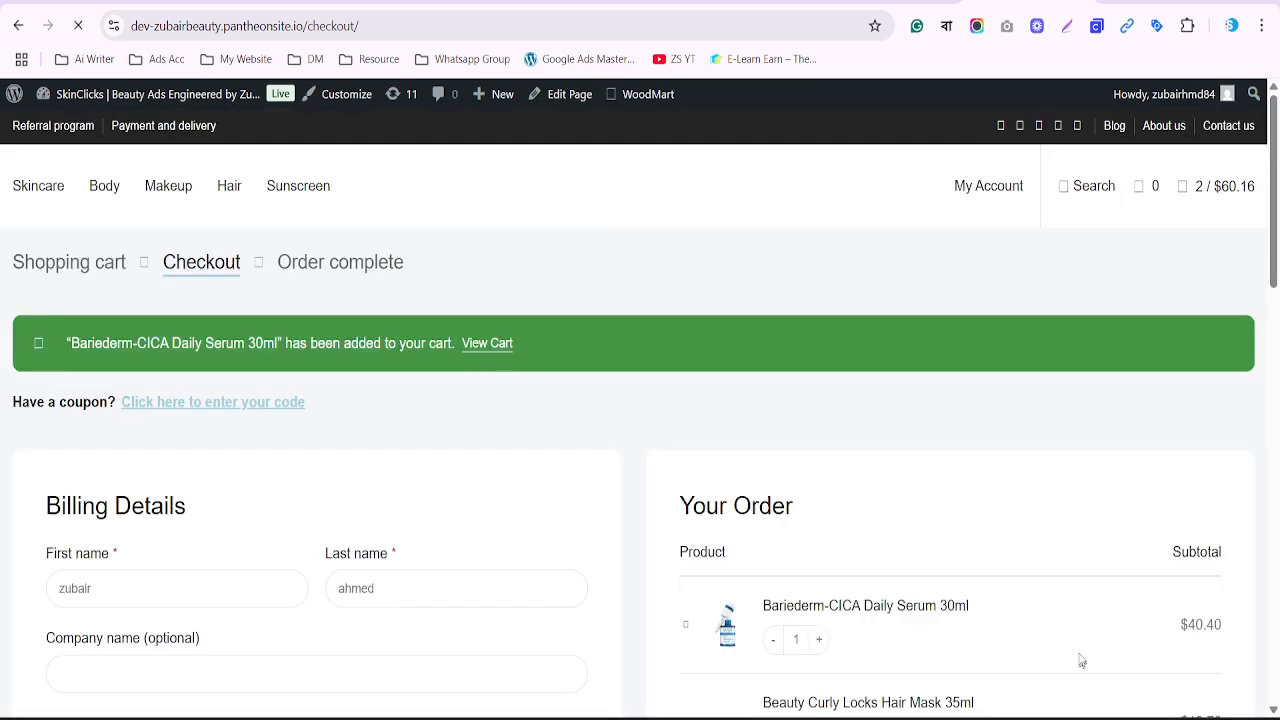
pyautogui.scroll(-5, 1098, 510)
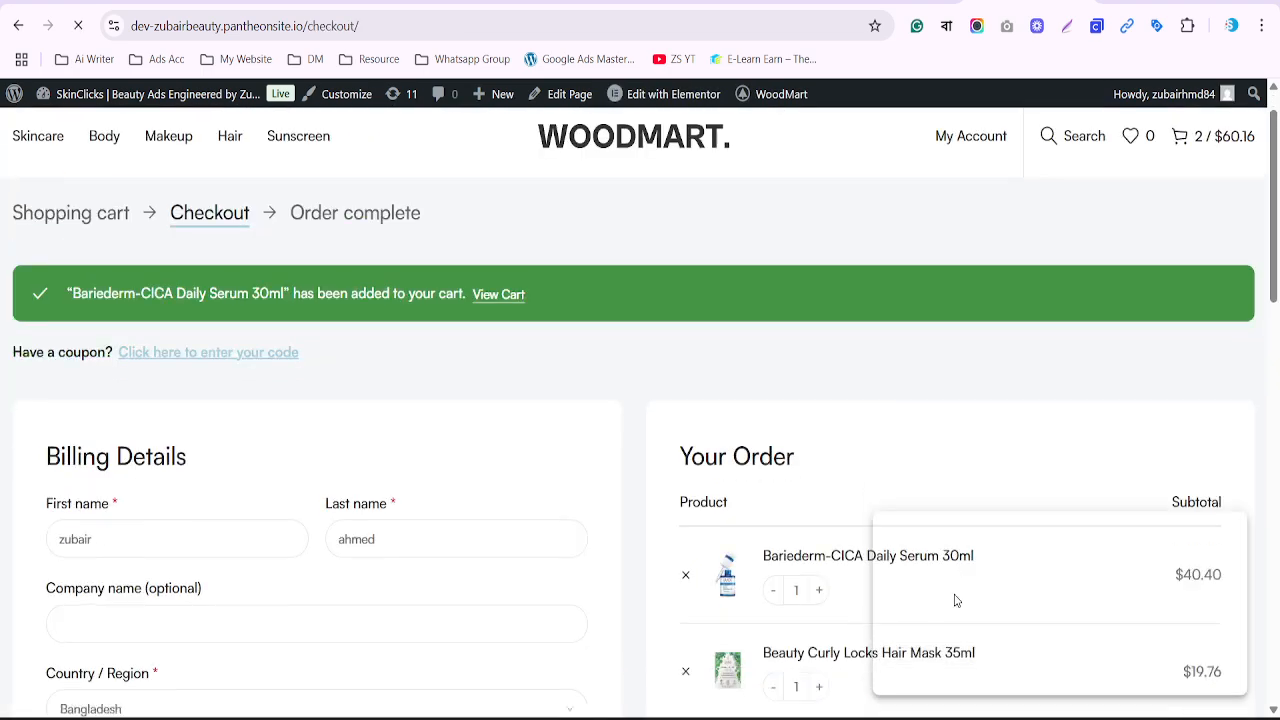
pyautogui.scroll(-2, 889, 586)
pyautogui.click(913, 455)
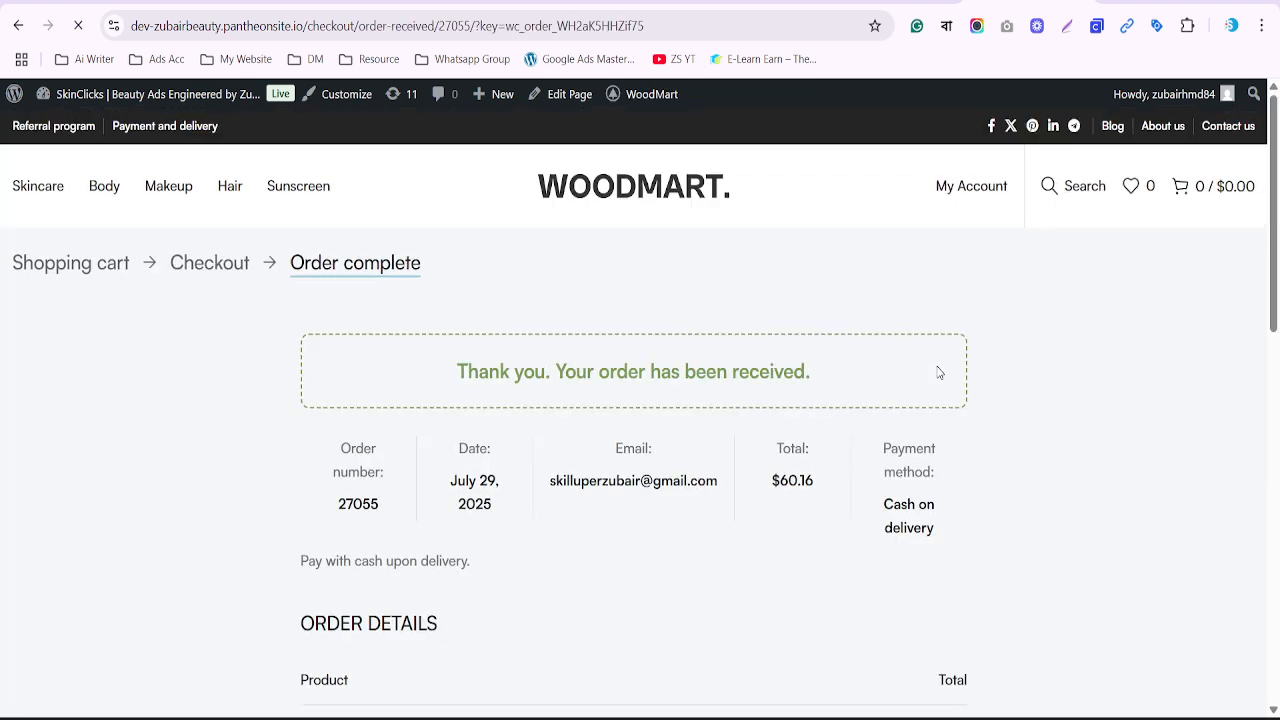
pyautogui.scroll(-1, 528, 478)
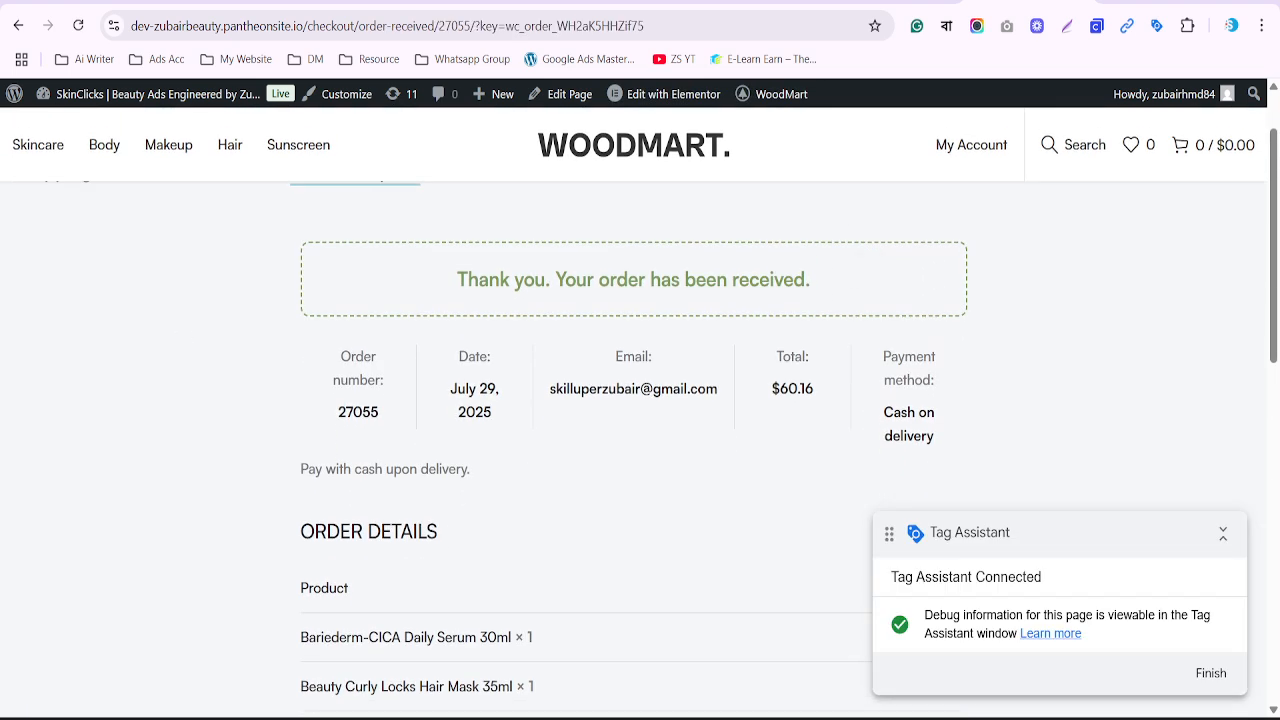
pyautogui.click(896, 1)
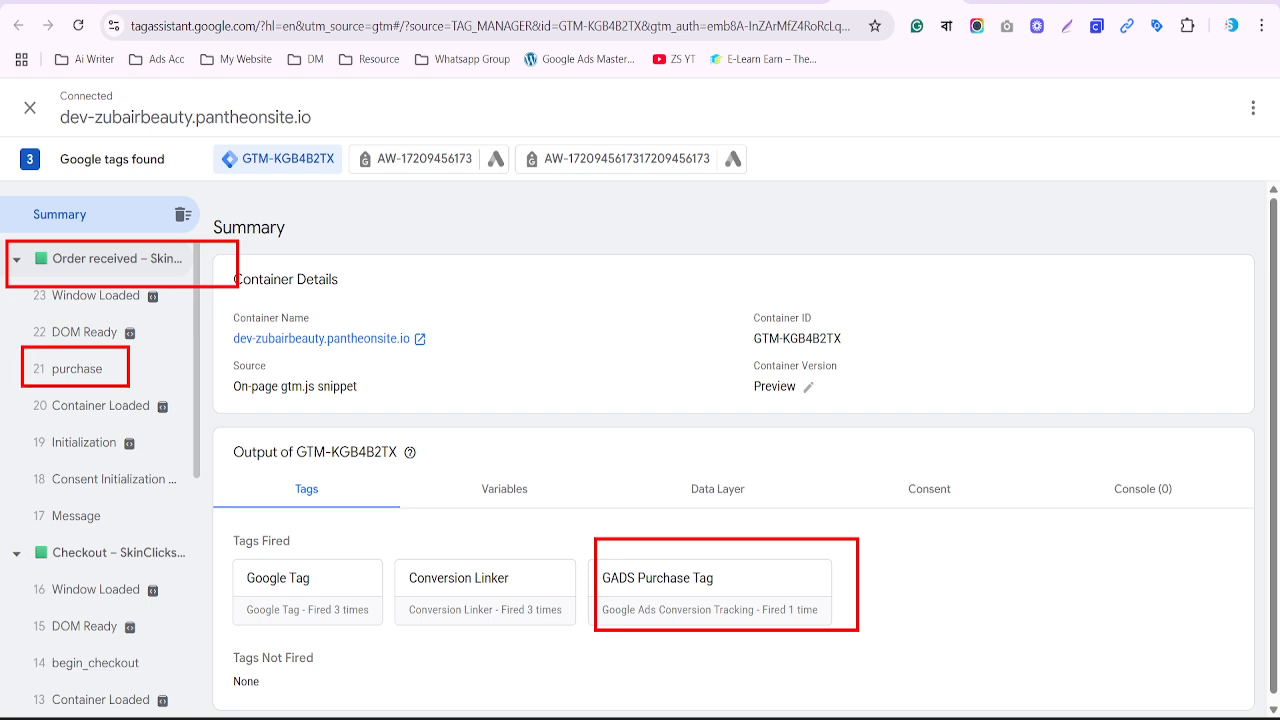
# Open the purchase event's data layer and compare its 60.16 value with the order page
pyautogui.click(66, 366)
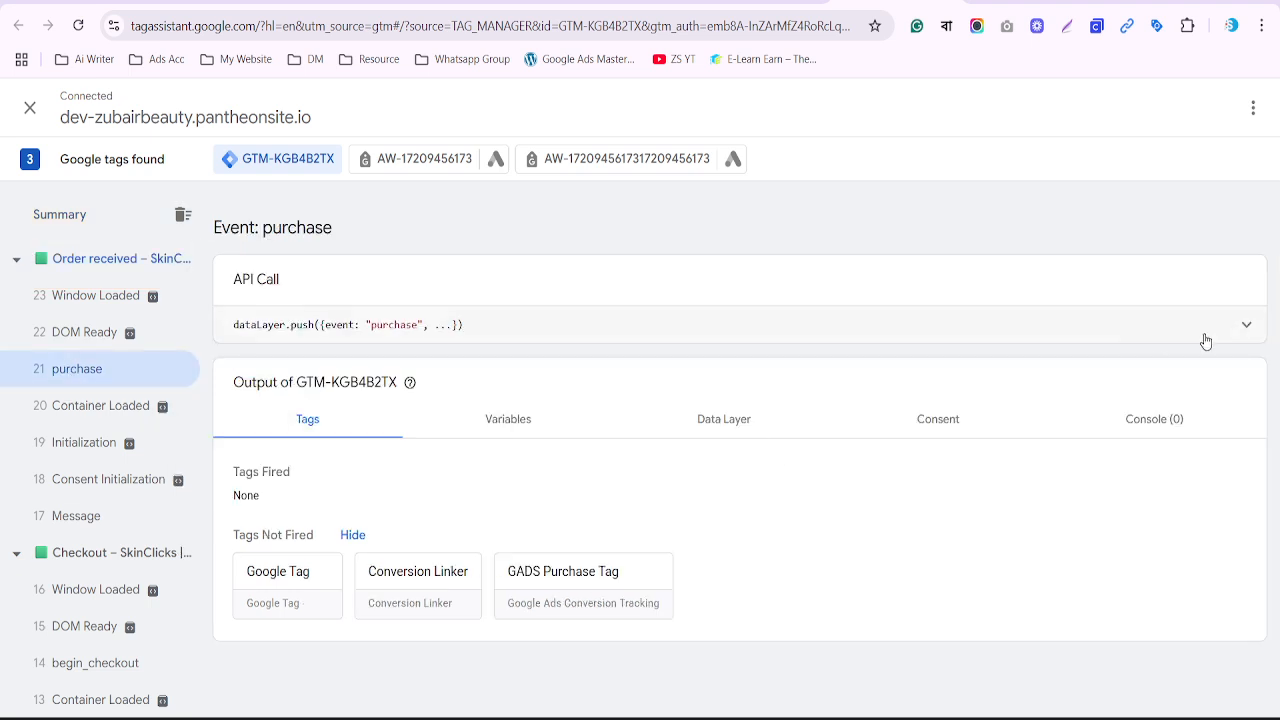
pyautogui.click(1237, 328)
pyautogui.scroll(-1, 600, 437)
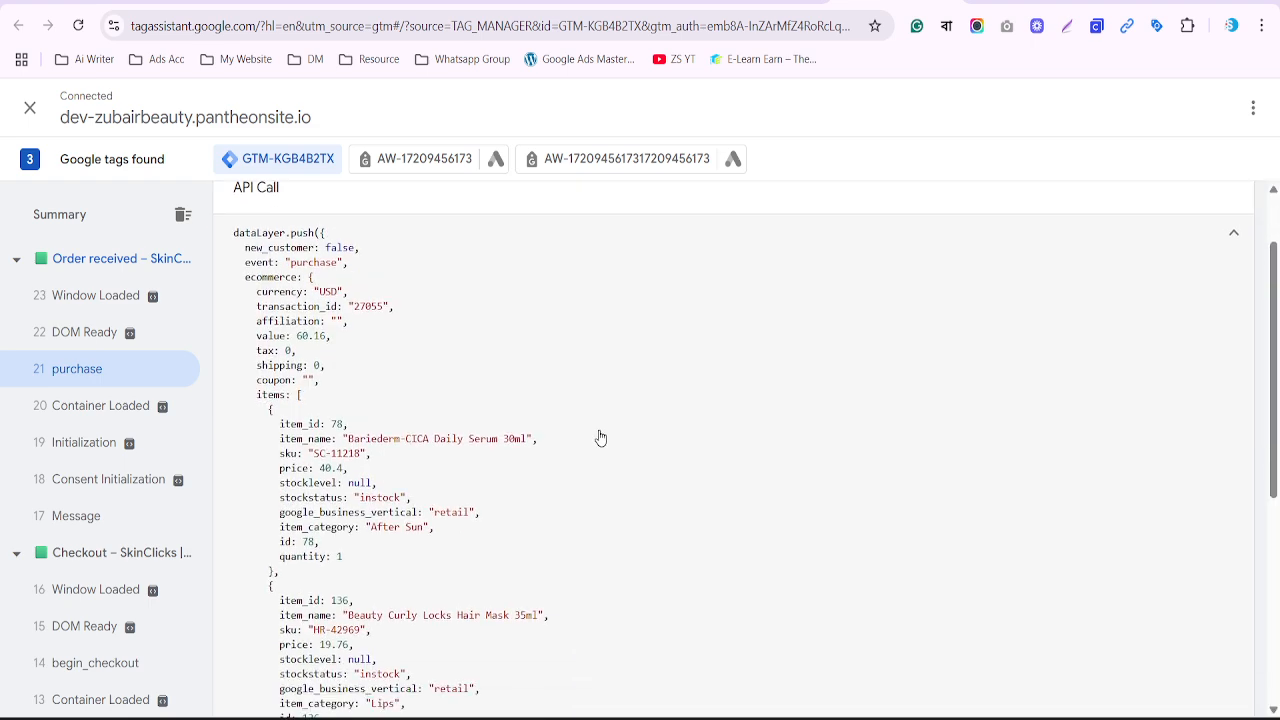
pyautogui.scroll(-1, 600, 437)
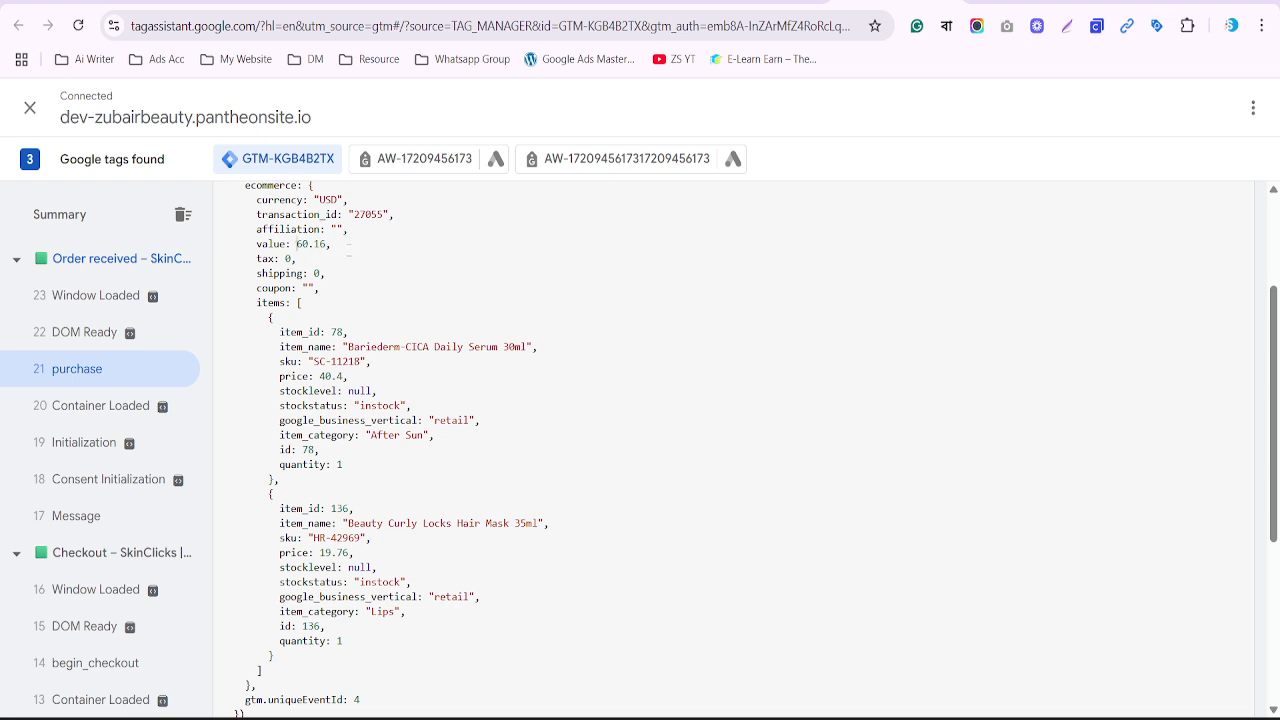
pyautogui.moveTo(297, 244); pyautogui.dragTo(349, 250)
pyautogui.click(1035, 3)
pyautogui.scroll(-1, 906, 290)
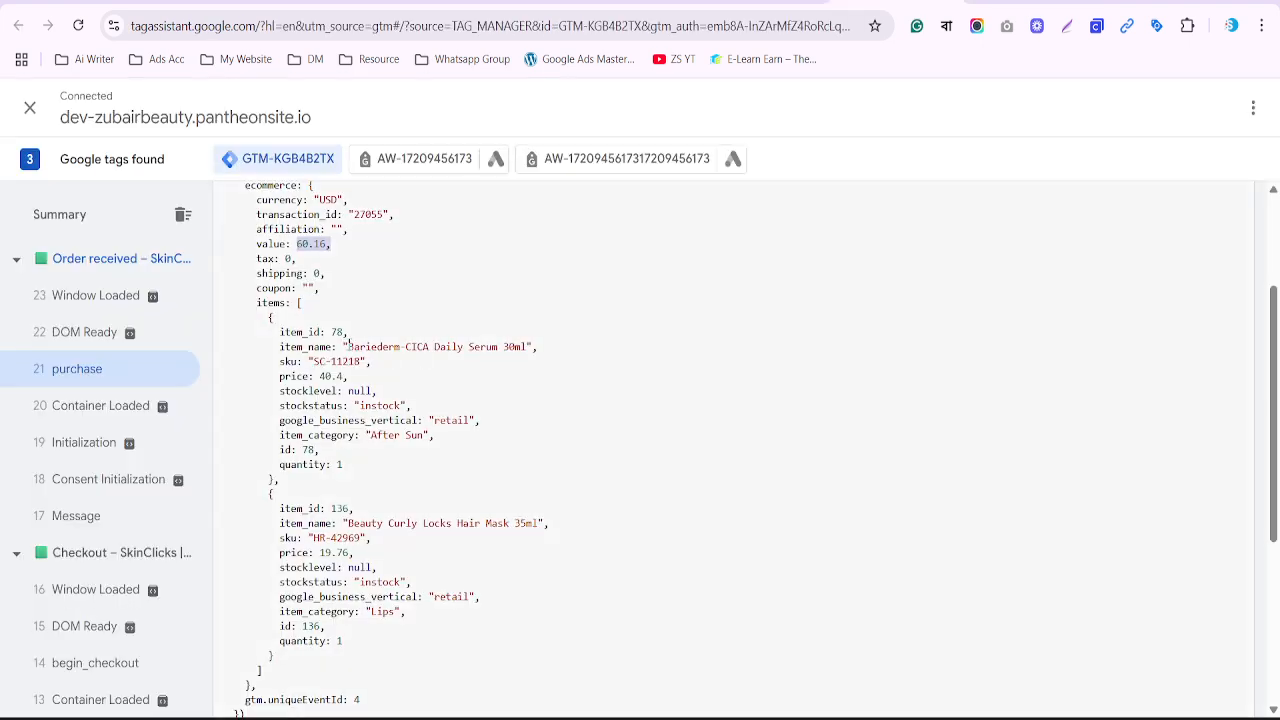
pyautogui.moveTo(348, 346); pyautogui.dragTo(555, 351)
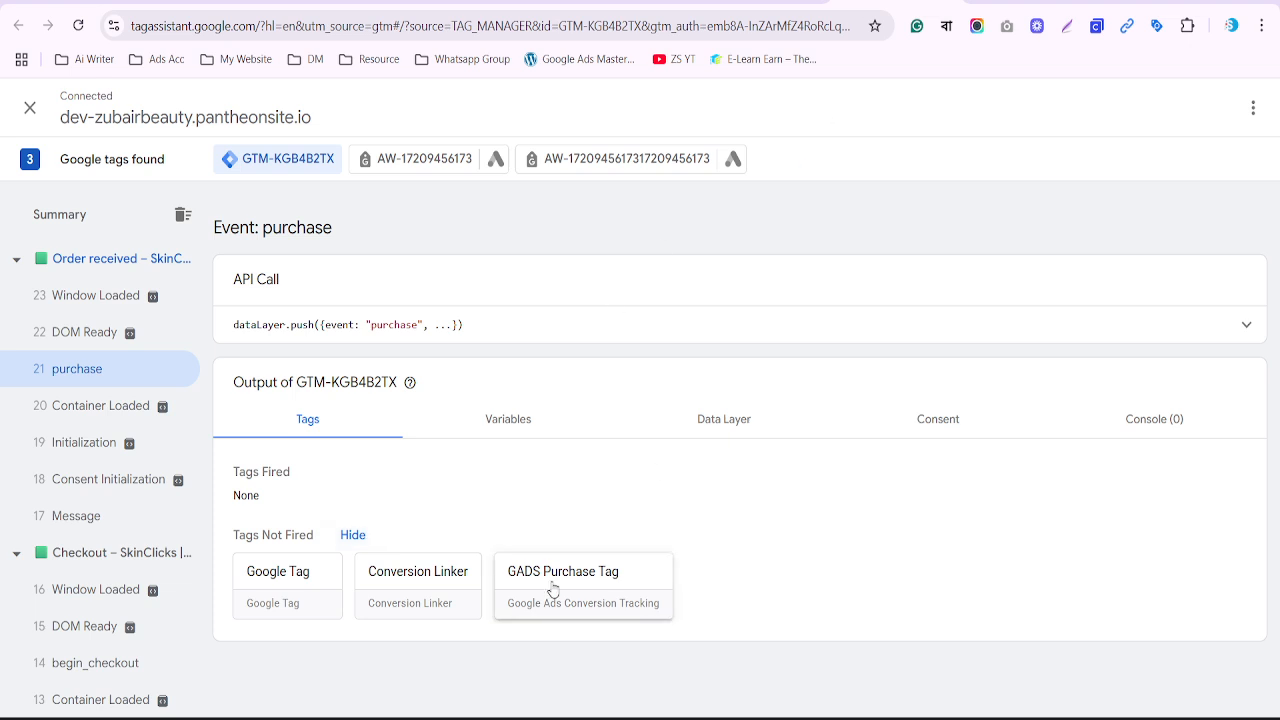
# Match the serum's 40.4 and hair mask's 19.76 data layer prices to the order's line totals
pyautogui.click(730, 420)
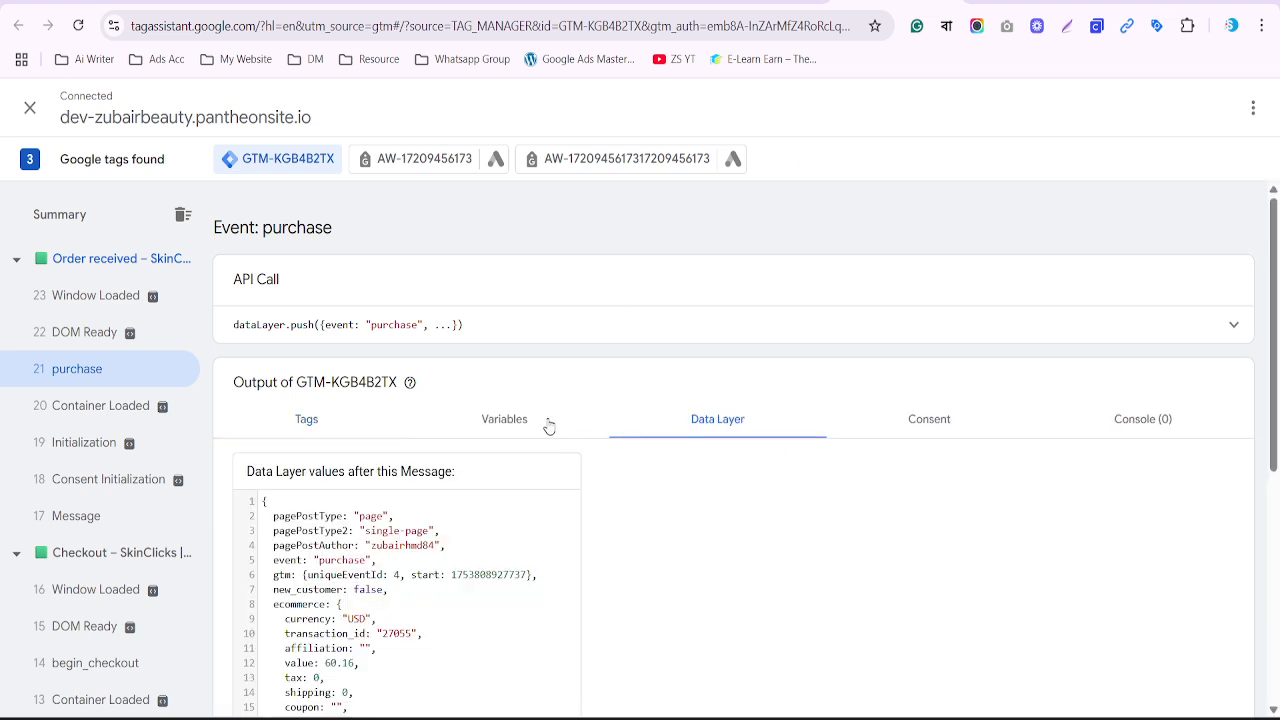
pyautogui.scroll(-2, 549, 427)
pyautogui.scroll(-3, 549, 427)
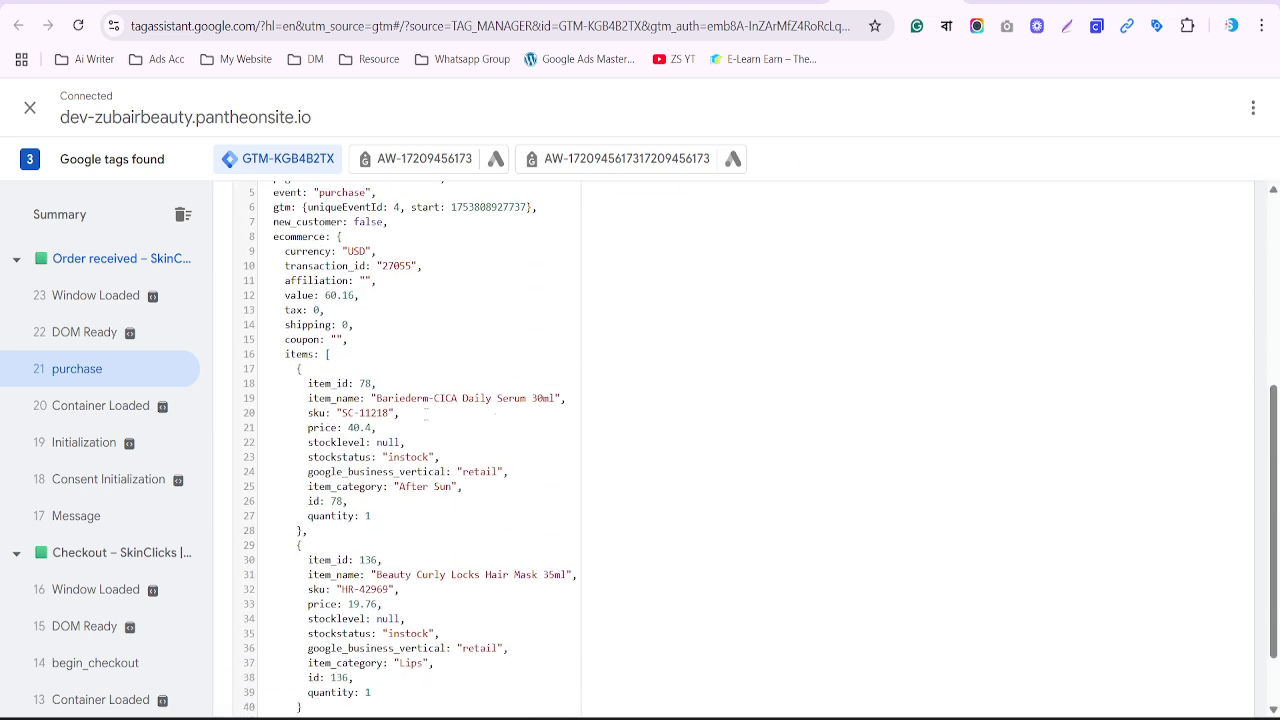
pyautogui.moveTo(363, 377)
pyautogui.mouseDown()
pyautogui.moveTo(394, 396)
pyautogui.moveTo(566, 410)
pyautogui.mouseUp()
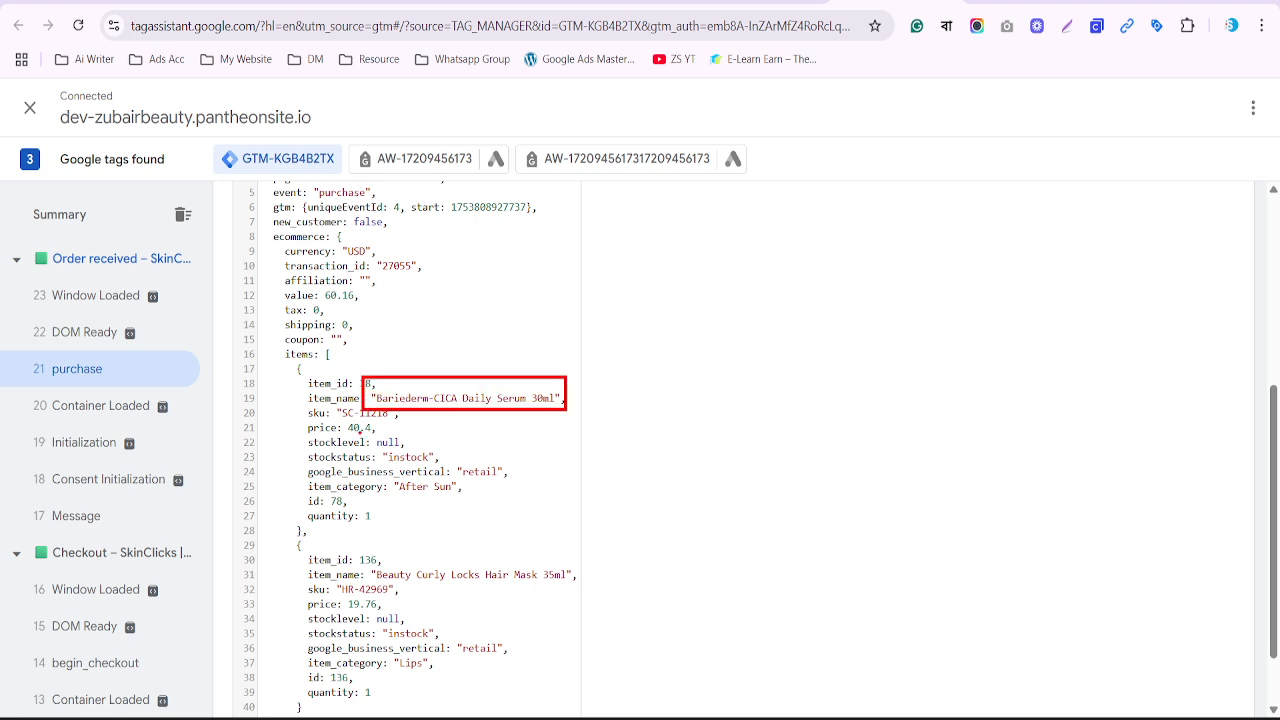
pyautogui.moveTo(343, 418); pyautogui.dragTo(408, 436)
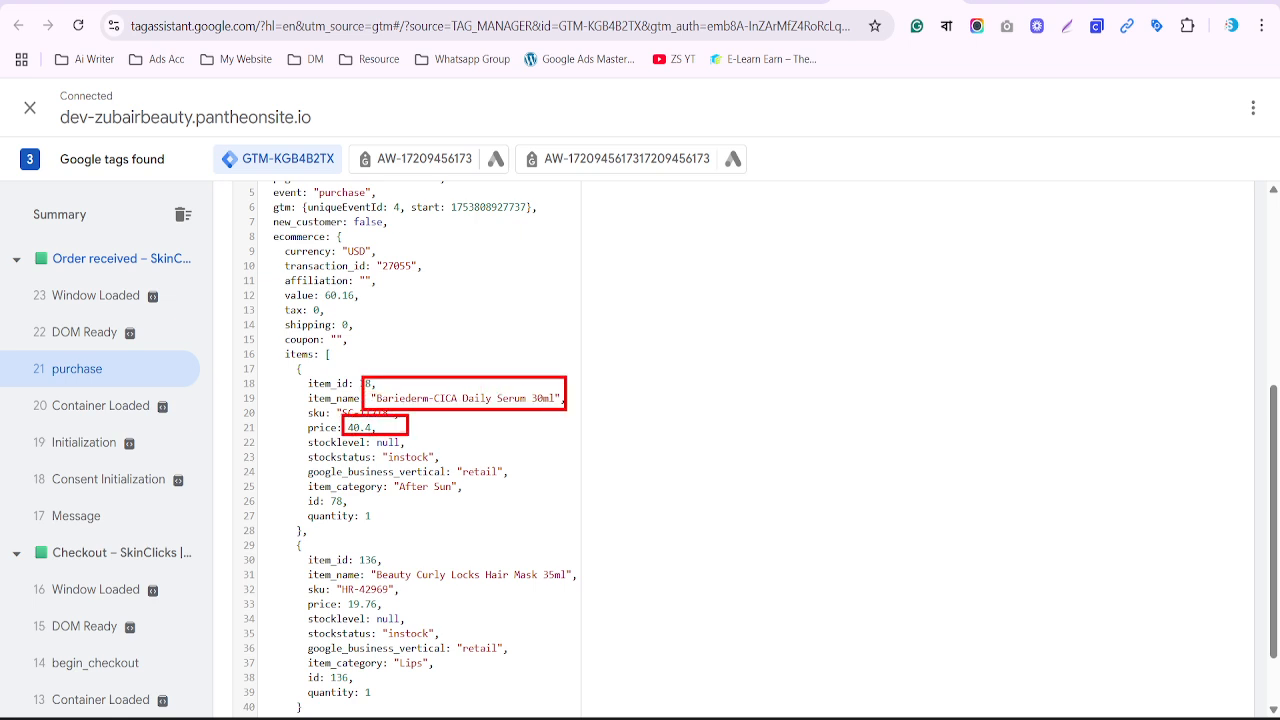
pyautogui.moveTo(344, 592); pyautogui.dragTo(391, 613)
pyautogui.hotkey('ctrl', 'Tab')
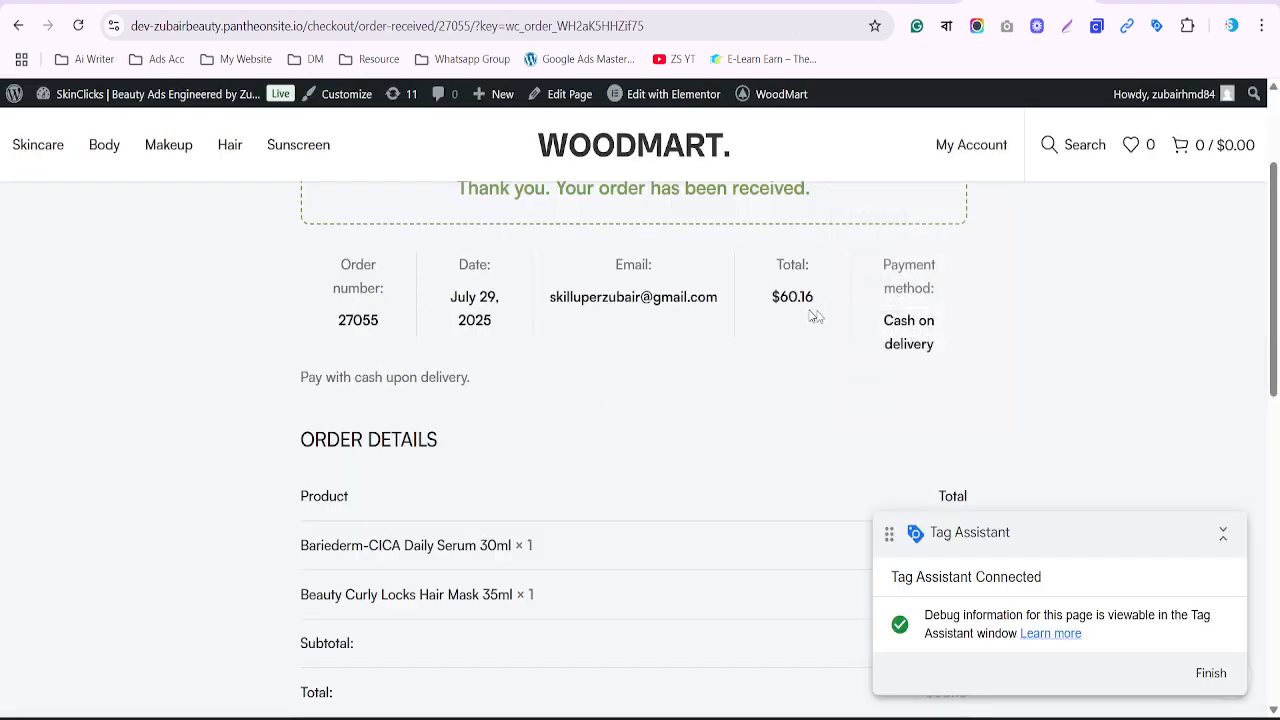
pyautogui.scroll(-3, 741, 362)
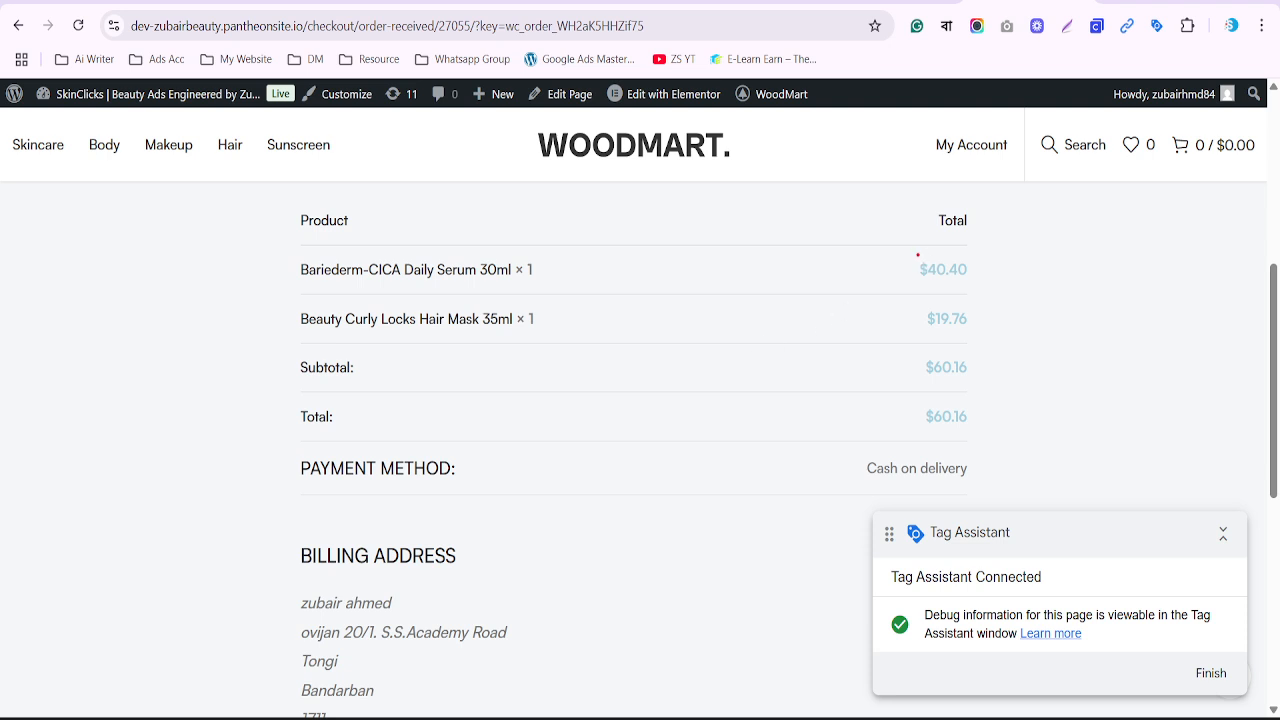
pyautogui.moveTo(916, 254)
pyautogui.mouseDown()
pyautogui.moveTo(984, 285)
pyautogui.moveTo(962, 332)
pyautogui.moveTo(985, 338)
pyautogui.mouseUp()
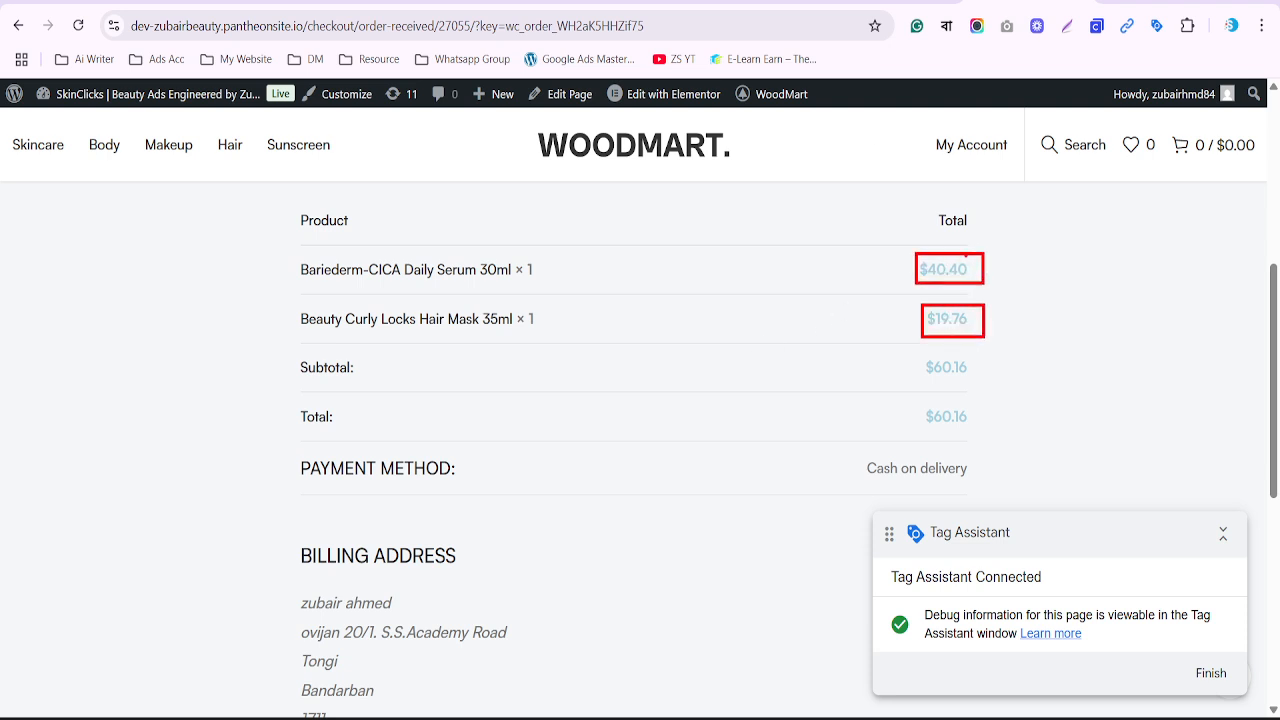
pyautogui.press('Escape')
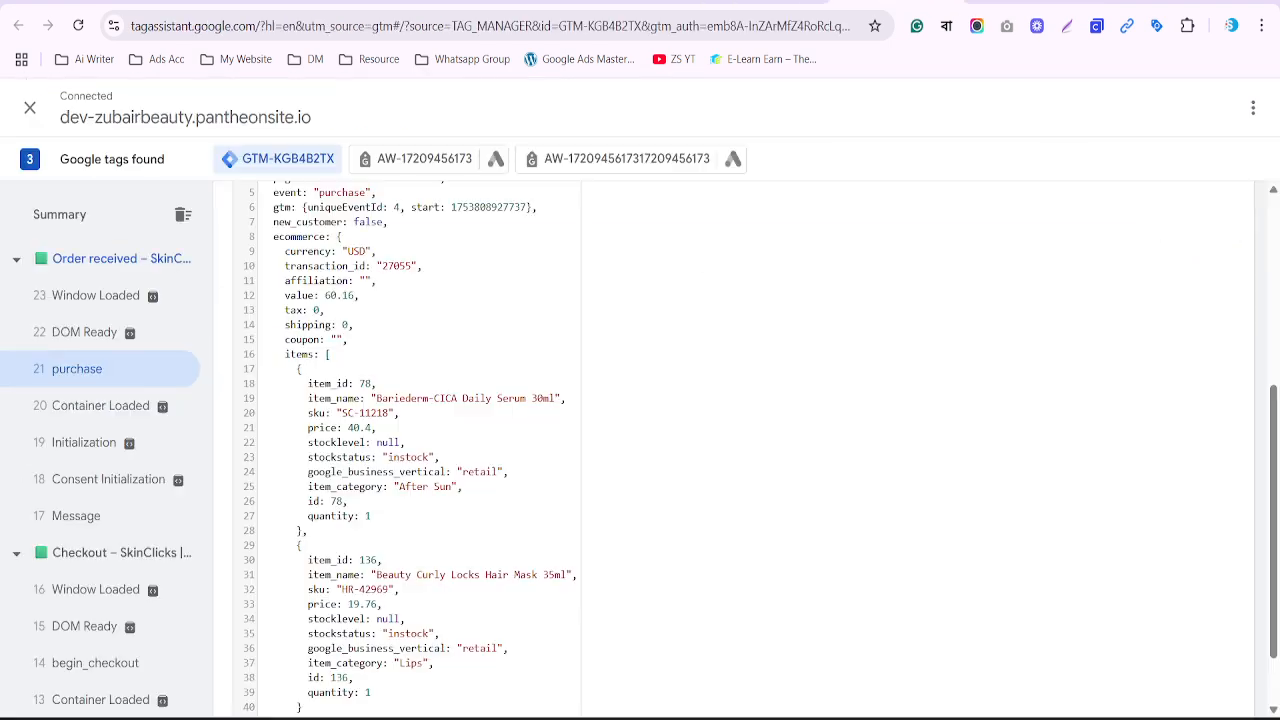
pyautogui.scroll(2, 740, 450)
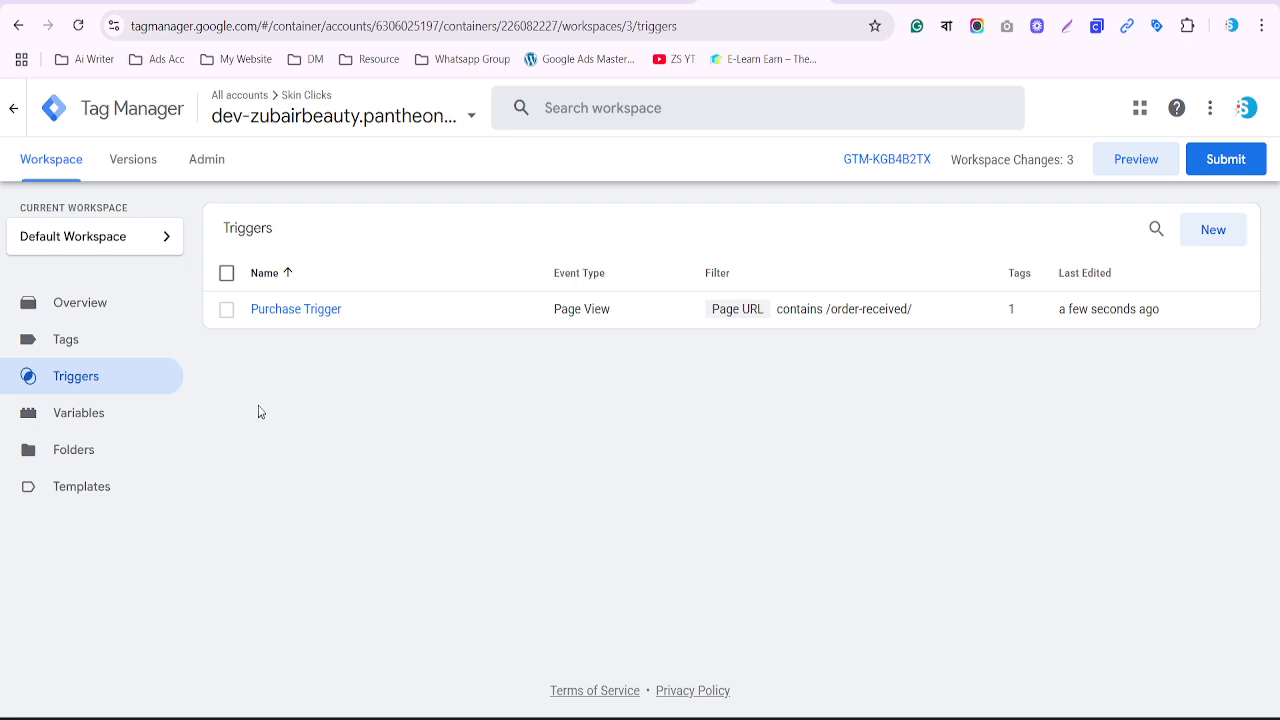
# Open GADS Purchase Tag and highlight its empty Conversion Value, Transaction ID and Currency Code fields
pyautogui.click(101, 341)
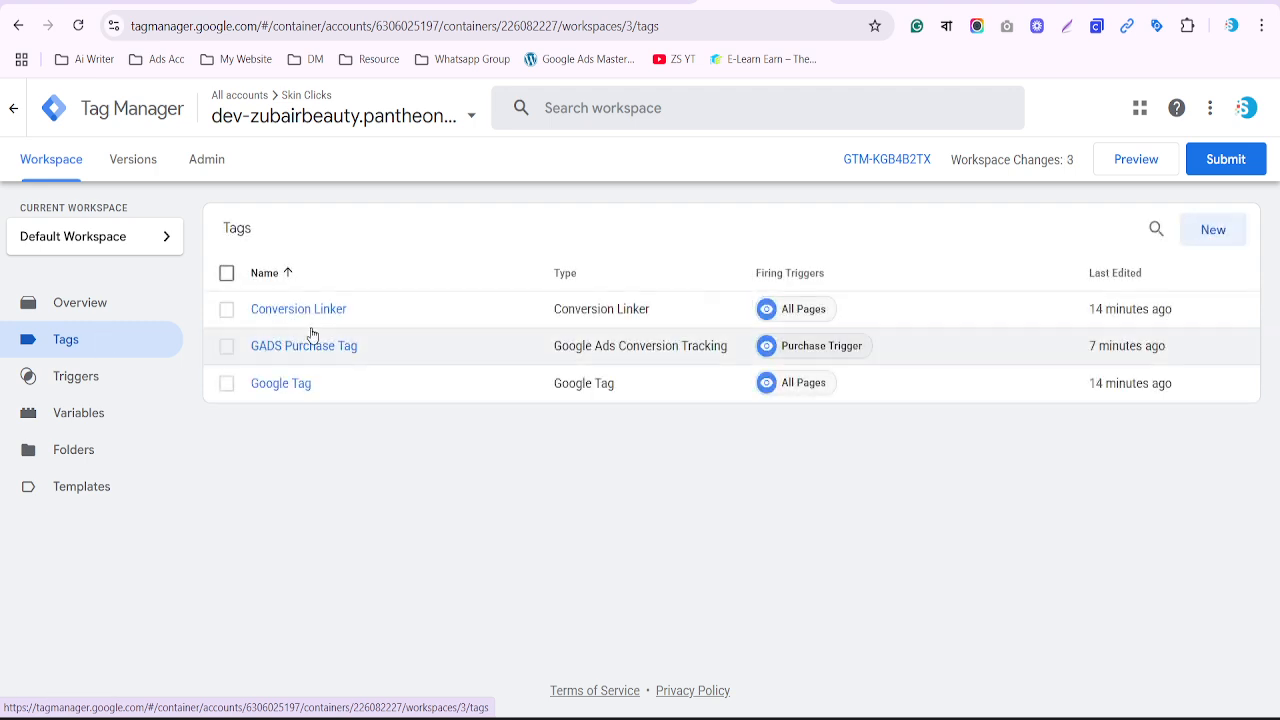
pyautogui.click(297, 350)
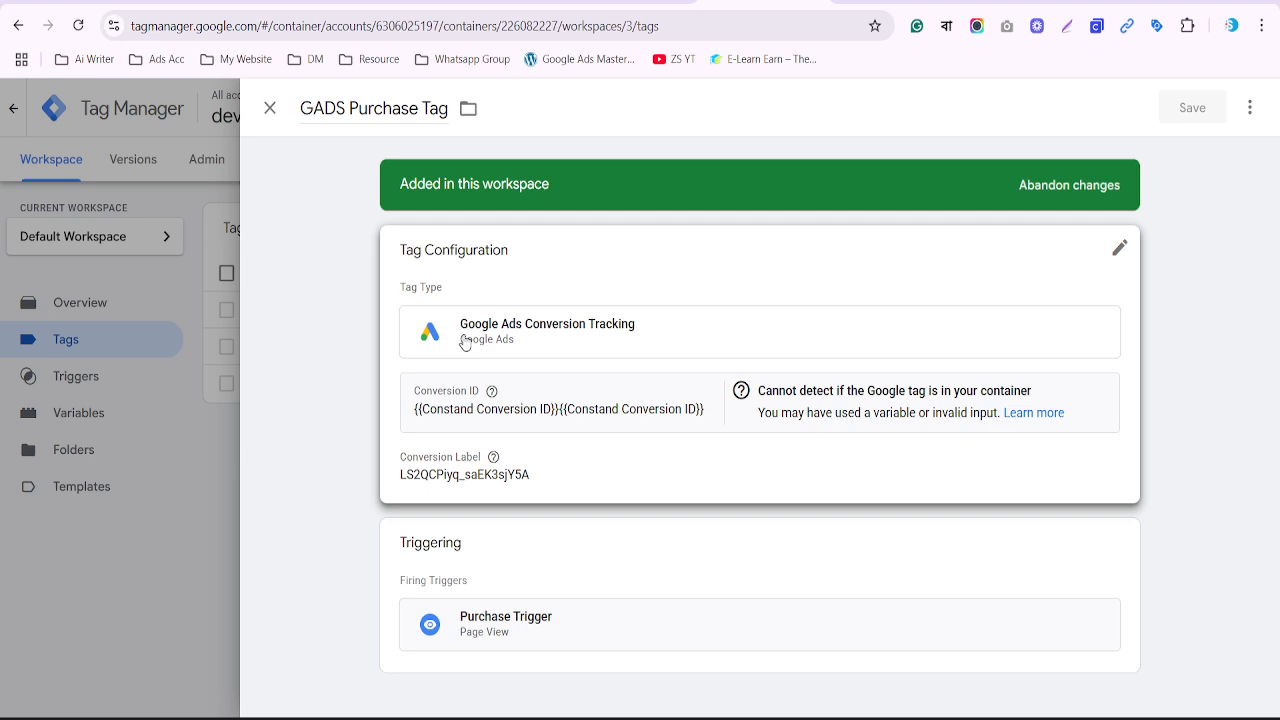
pyautogui.scroll(-3, 465, 343)
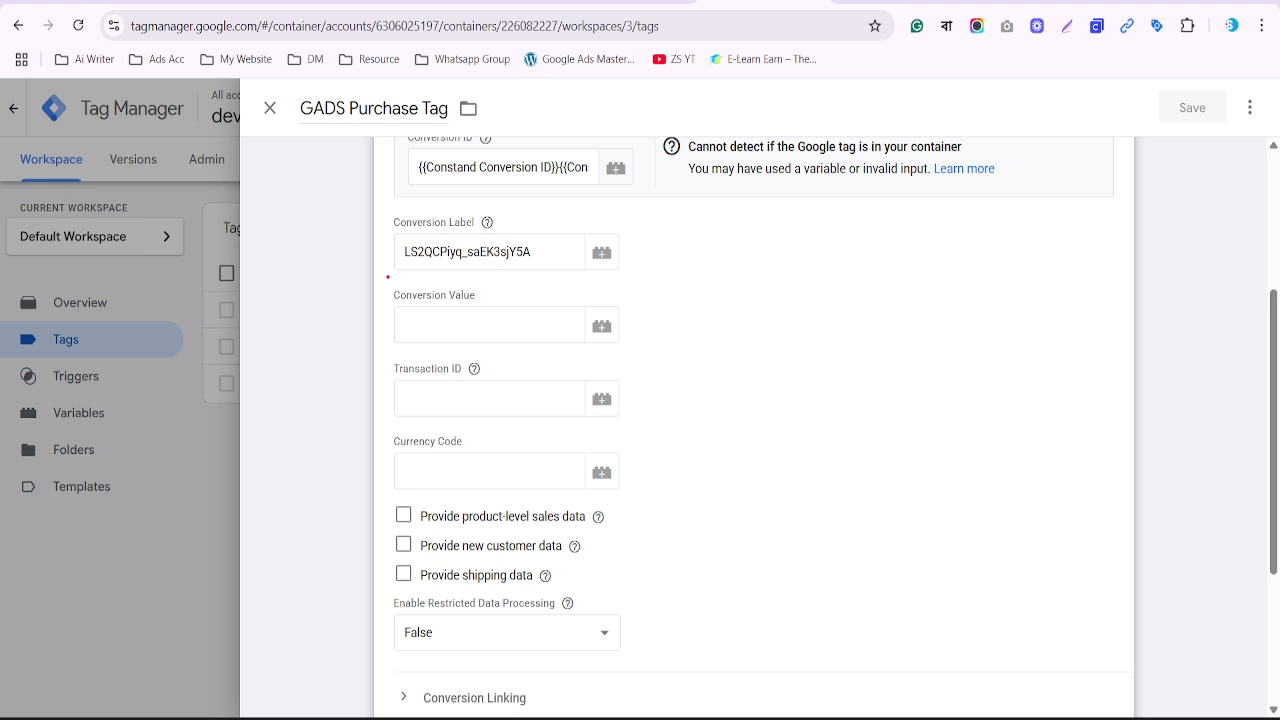
pyautogui.moveTo(383, 282)
pyautogui.mouseDown()
pyautogui.moveTo(571, 391)
pyautogui.moveTo(640, 491)
pyautogui.moveTo(615, 420)
pyautogui.moveTo(608, 300)
pyautogui.moveTo(644, 333)
pyautogui.mouseUp()
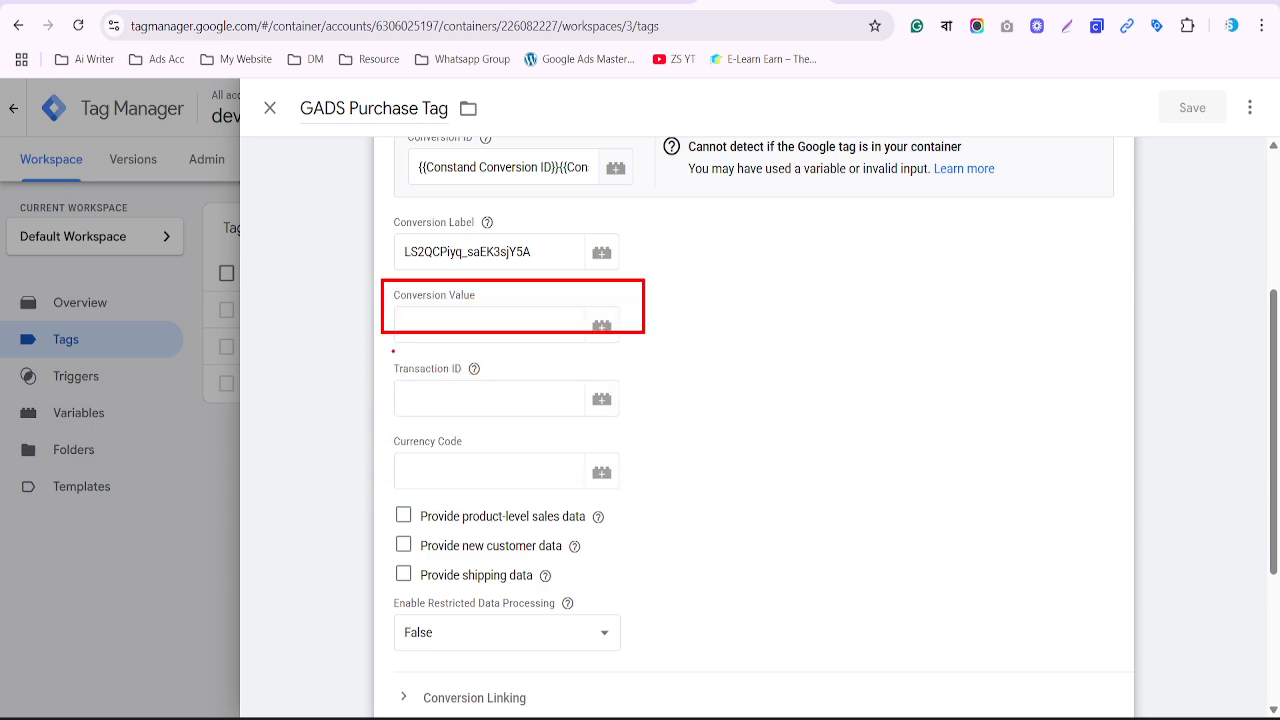
pyautogui.moveTo(378, 347); pyautogui.dragTo(502, 390)
pyautogui.moveTo(380, 428)
pyautogui.mouseDown()
pyautogui.moveTo(426, 454)
pyautogui.moveTo(474, 459)
pyautogui.mouseUp()
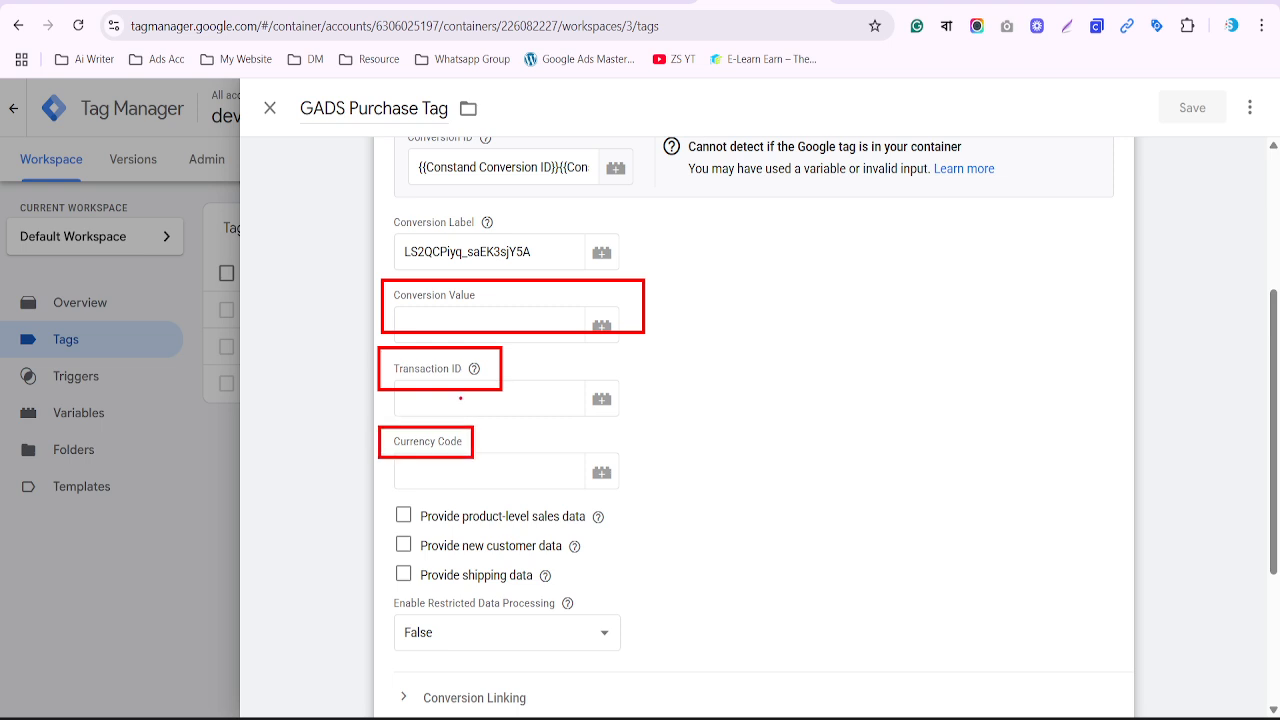
pyautogui.press('Escape')
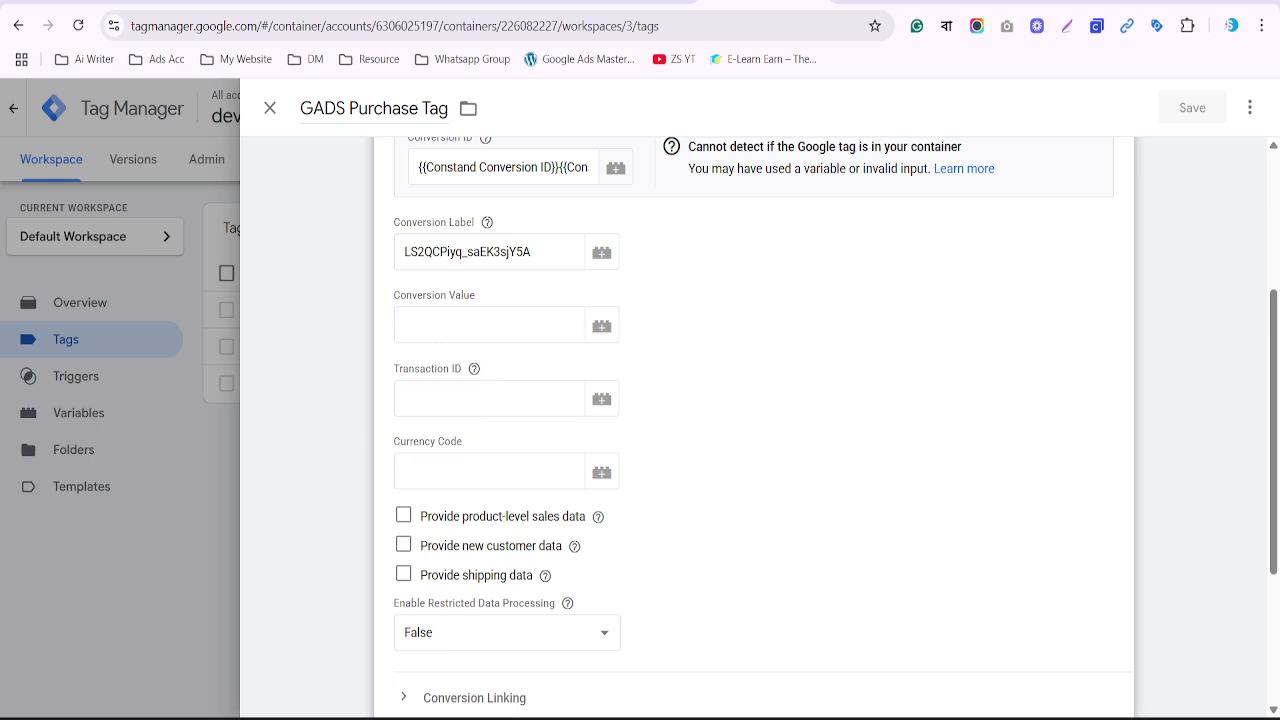
pyautogui.click(885, 2)
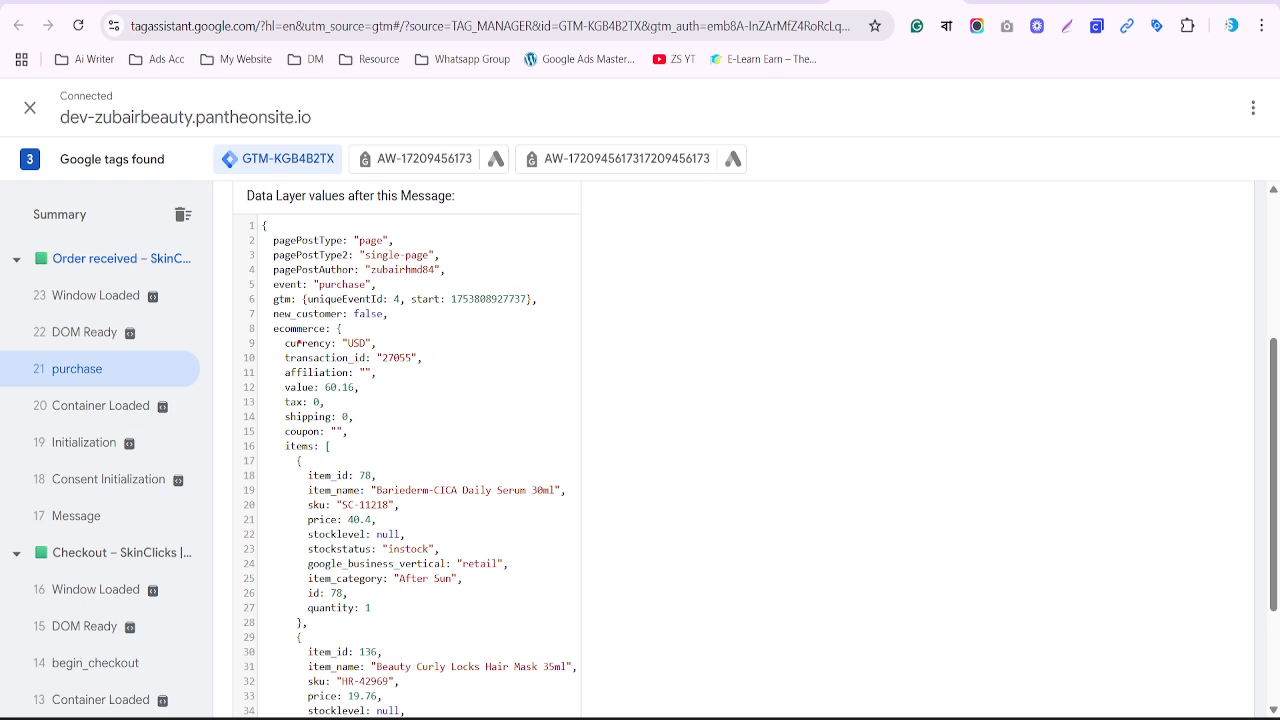
# Highlight the currency and transaction ID values, then select the whole purchase data layer JSON
pyautogui.moveTo(283, 339); pyautogui.dragTo(405, 350)
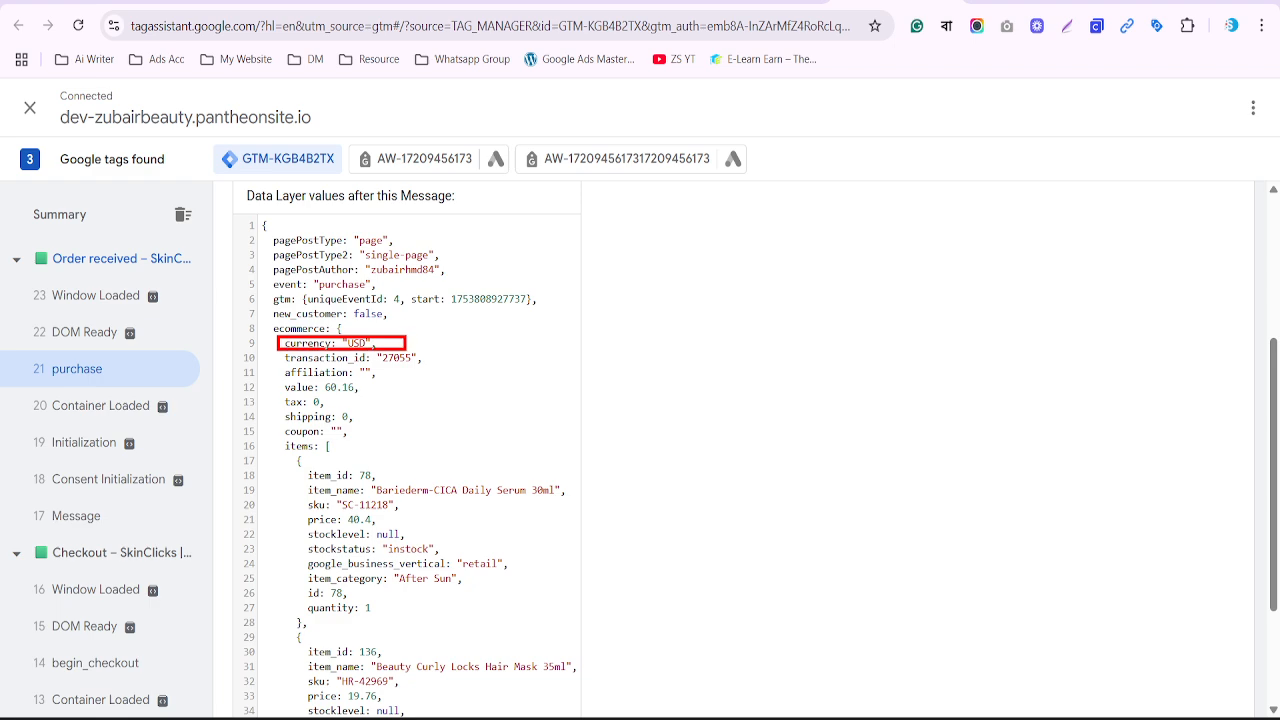
pyautogui.moveTo(283, 381); pyautogui.dragTo(389, 391)
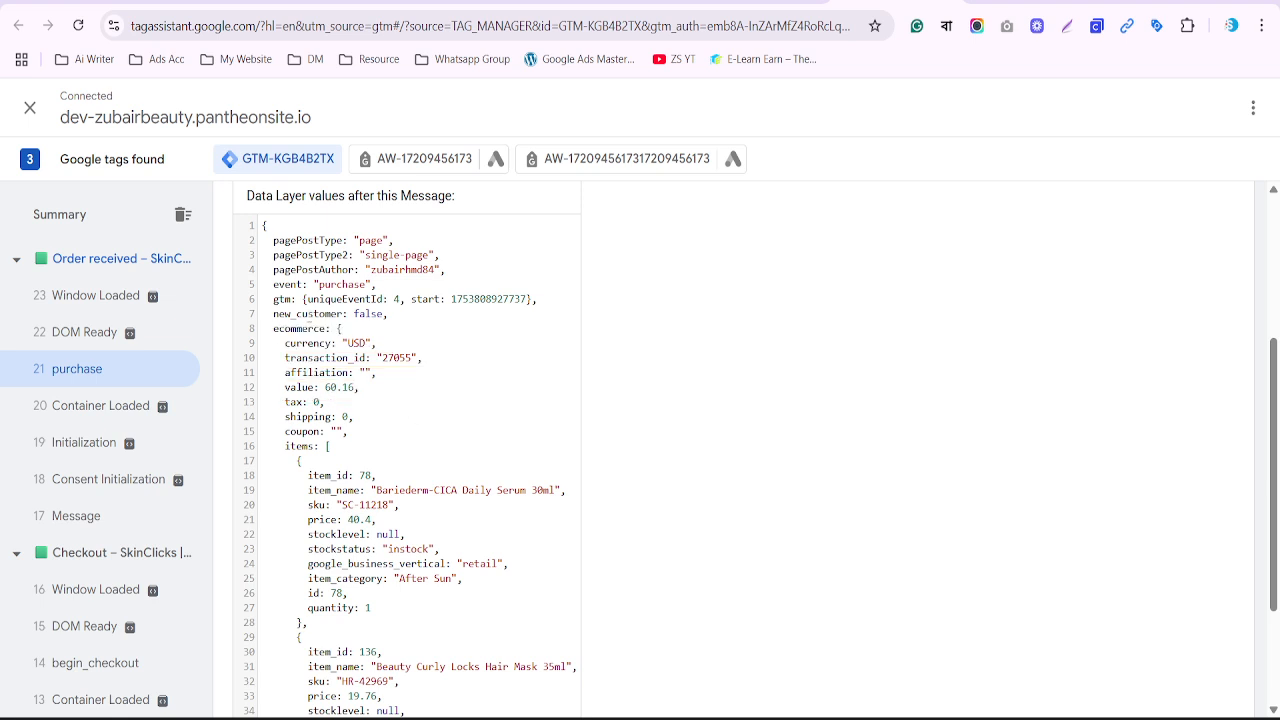
pyautogui.moveTo(262, 225); pyautogui.dragTo(374, 676)
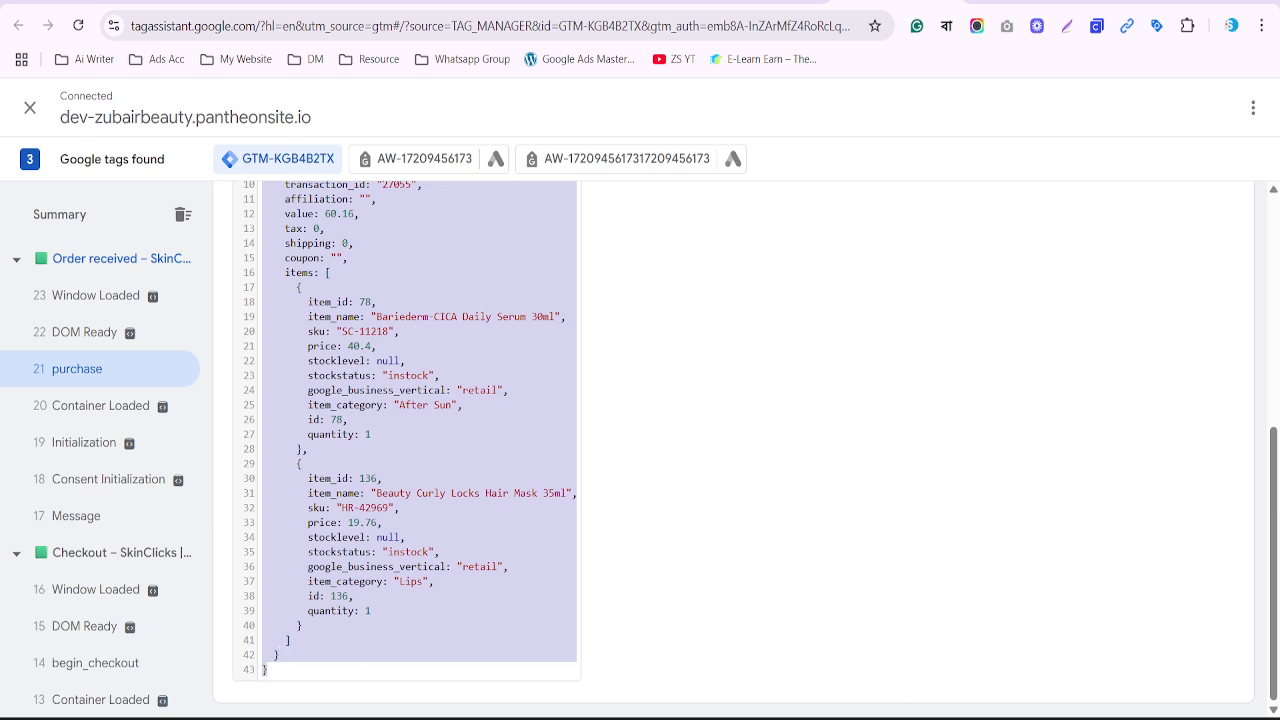
# Paste the purchase data layer JSON over the old gtag script block in Notepad
pyautogui.click(828, 718)
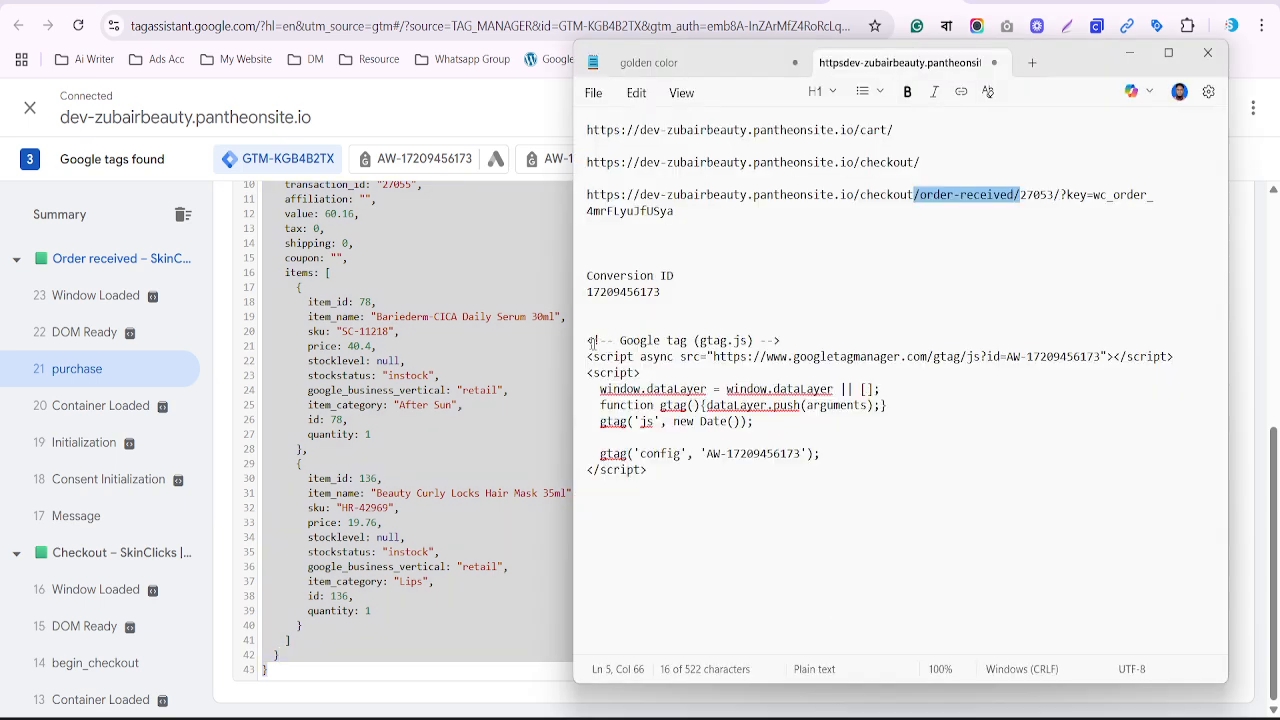
pyautogui.tripleClick(591, 342)
pyautogui.keyDown('shift'); pyautogui.click(771, 468); pyautogui.keyUp('shift')
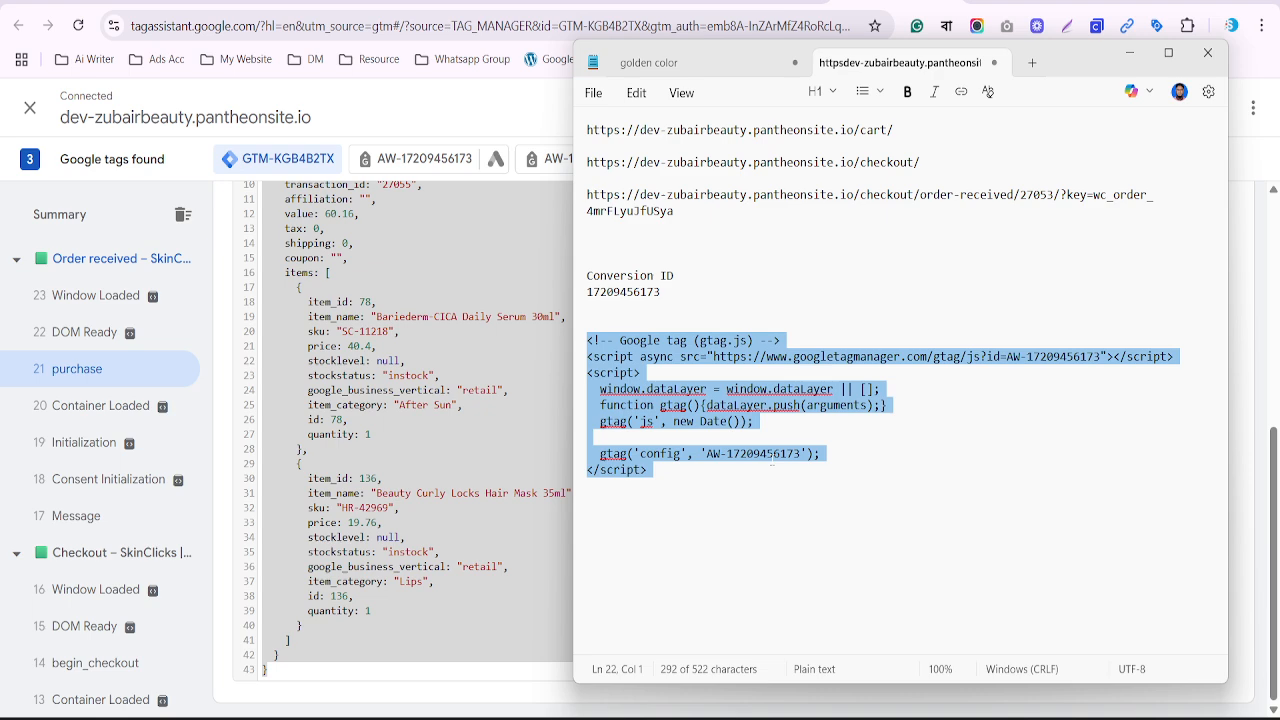
pyautogui.hotkey('ctrl', 'v')
pyautogui.scroll(3, 776, 456)
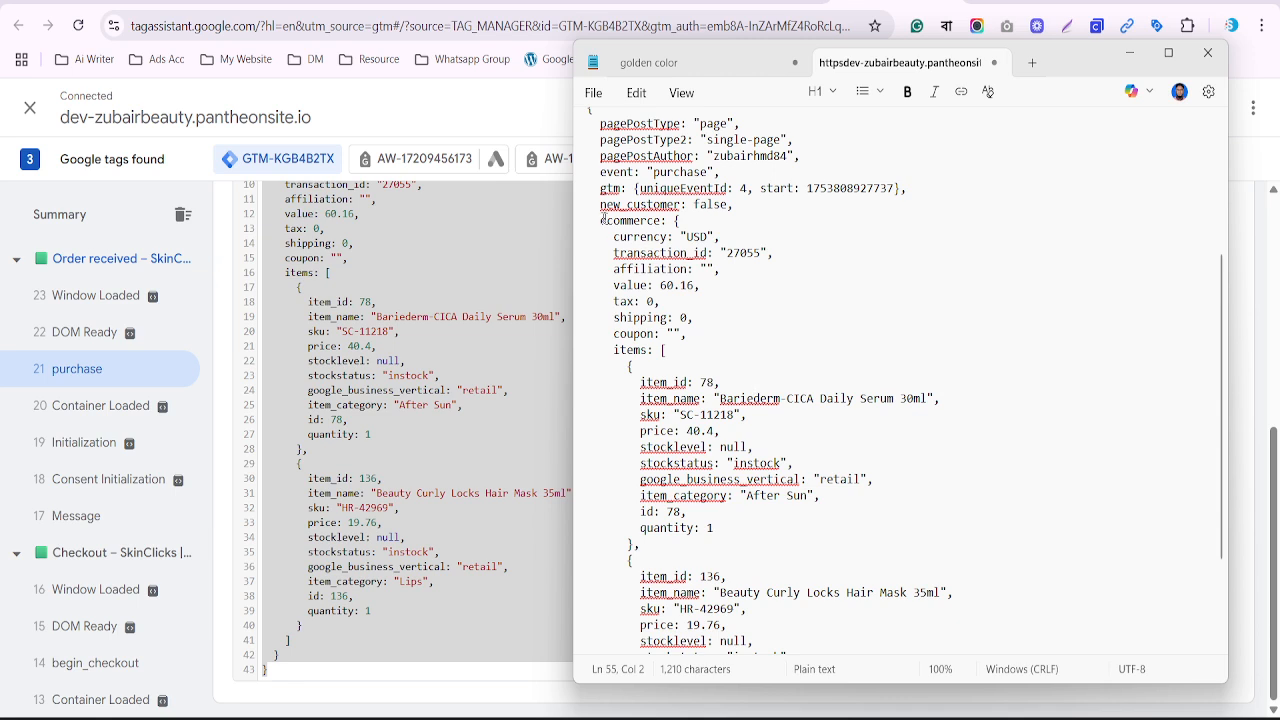
# Point out the ecommerce object, transaction_id key and value: 60.16 line in the pasted JSON
pyautogui.moveTo(600, 220); pyautogui.dragTo(661, 220)
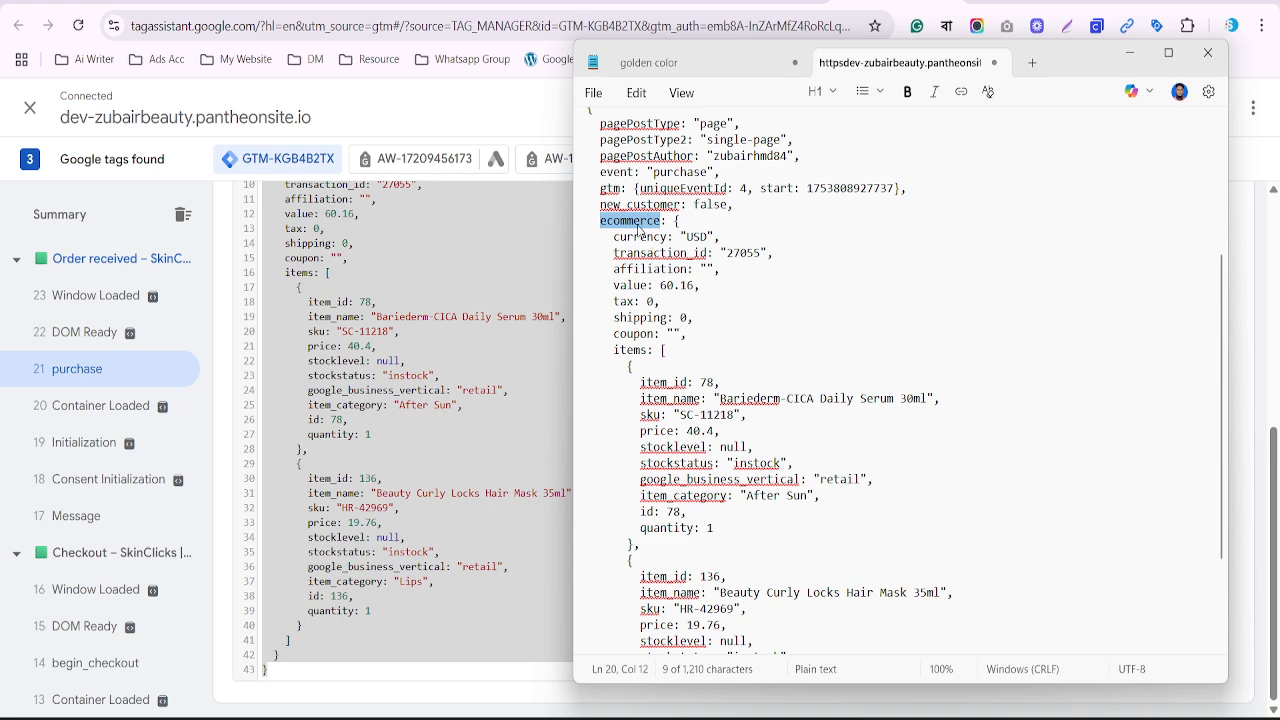
pyautogui.scroll(1, 638, 228)
pyautogui.moveTo(674, 269); pyautogui.dragTo(681, 269)
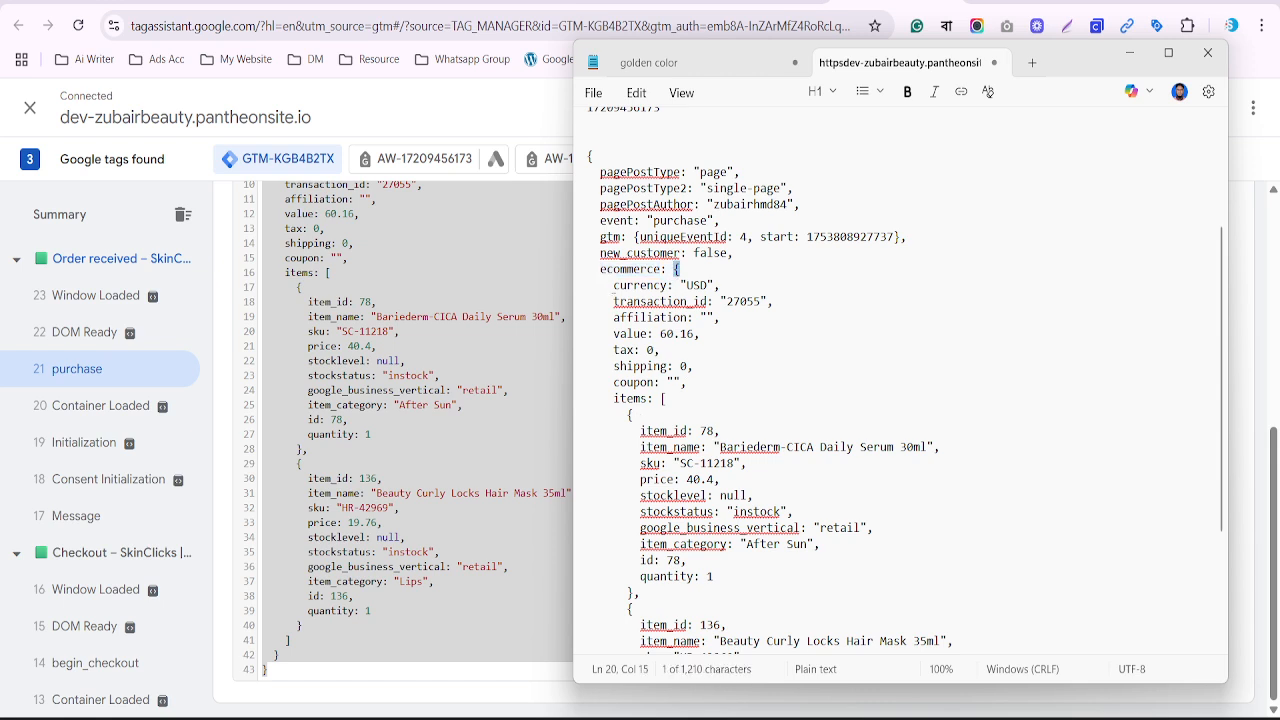
pyautogui.moveTo(674, 269); pyautogui.dragTo(736, 568)
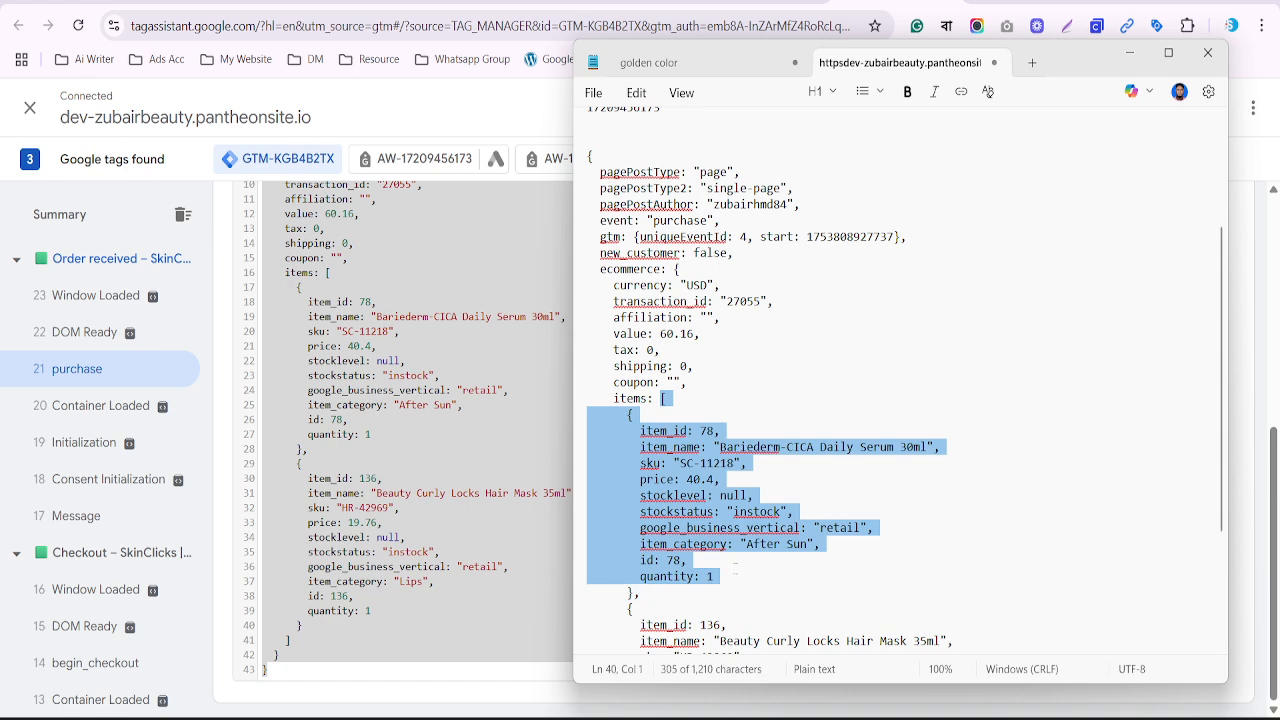
pyautogui.click(717, 349)
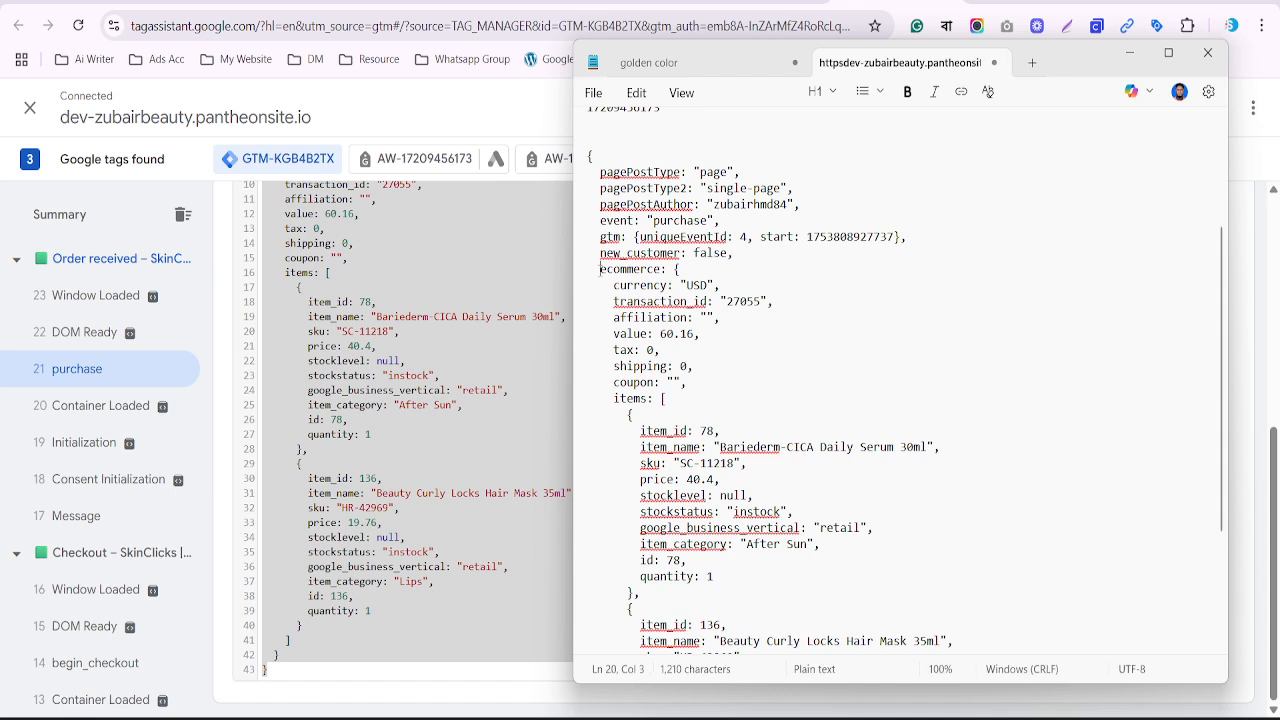
pyautogui.moveTo(600, 269); pyautogui.dragTo(714, 286)
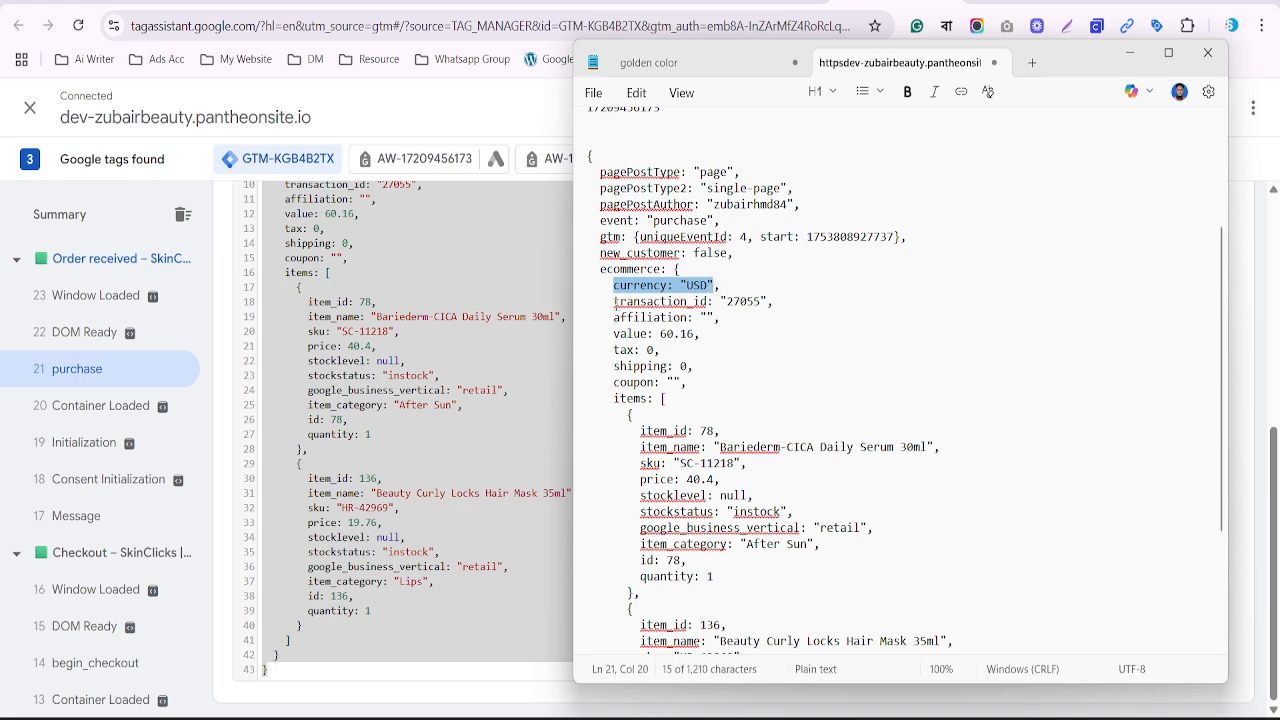
pyautogui.moveTo(614, 301); pyautogui.dragTo(708, 301)
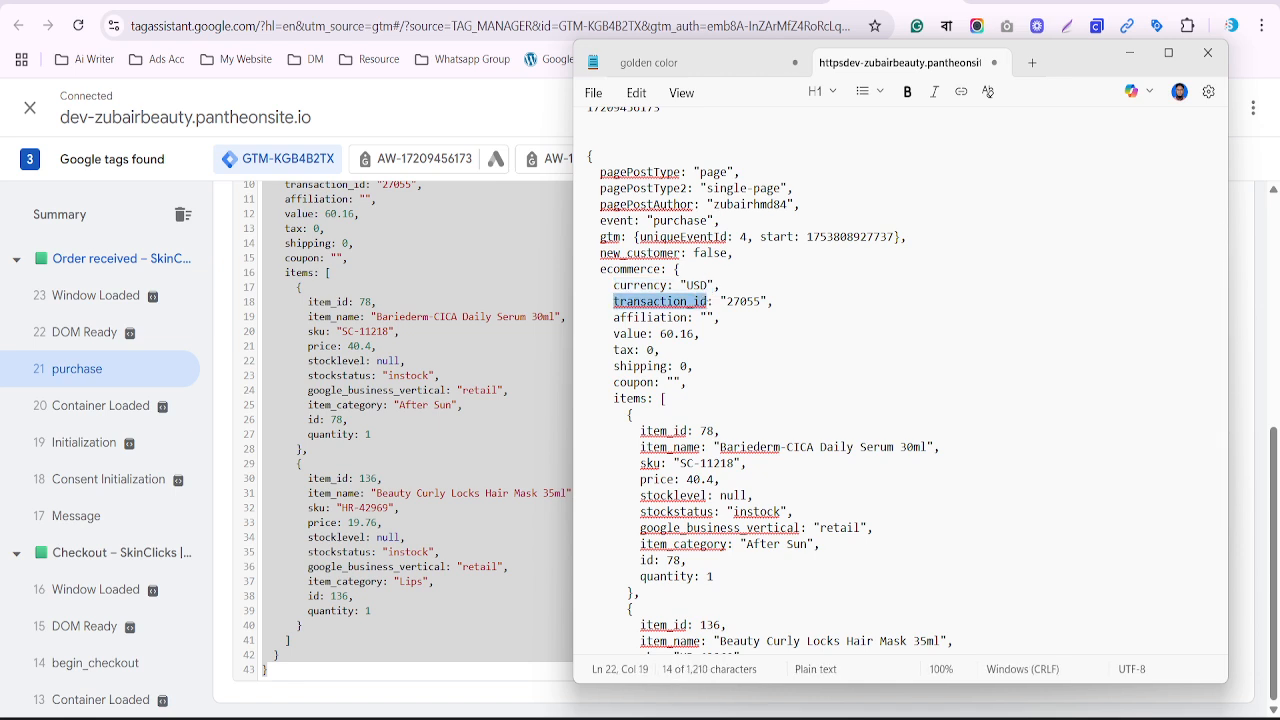
pyautogui.moveTo(614, 333); pyautogui.dragTo(728, 338)
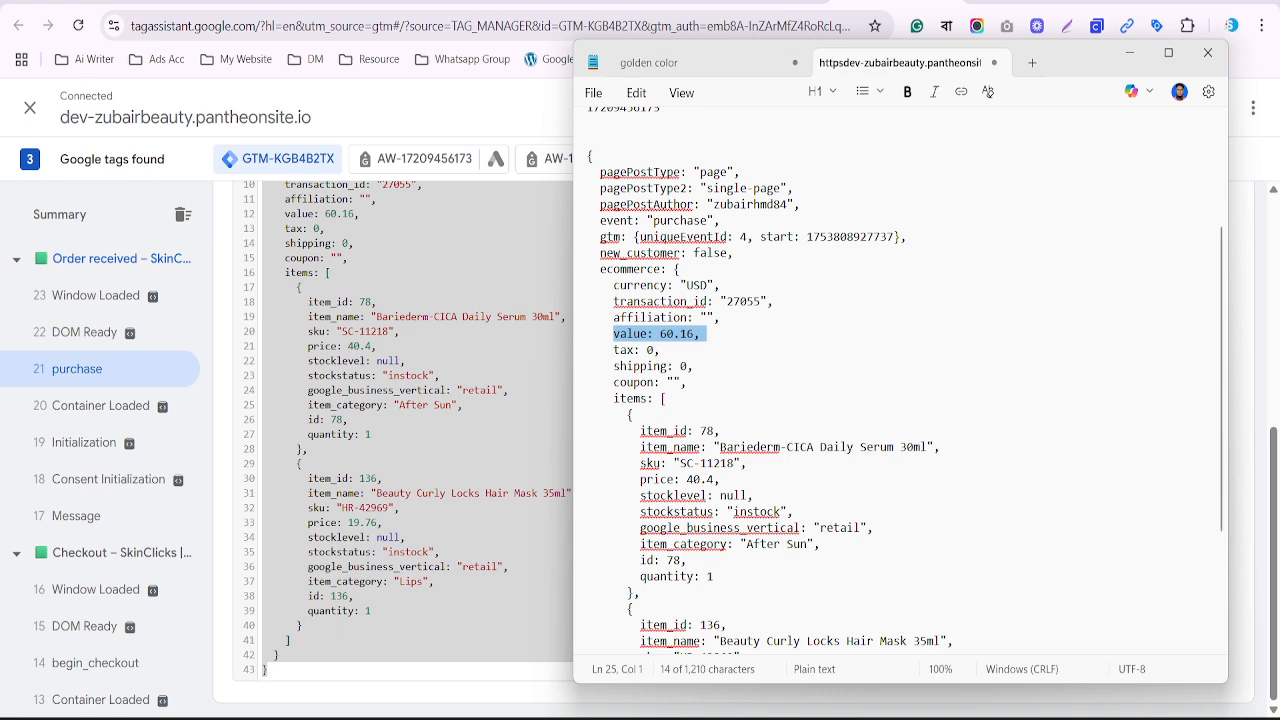
pyautogui.click(760, 3)
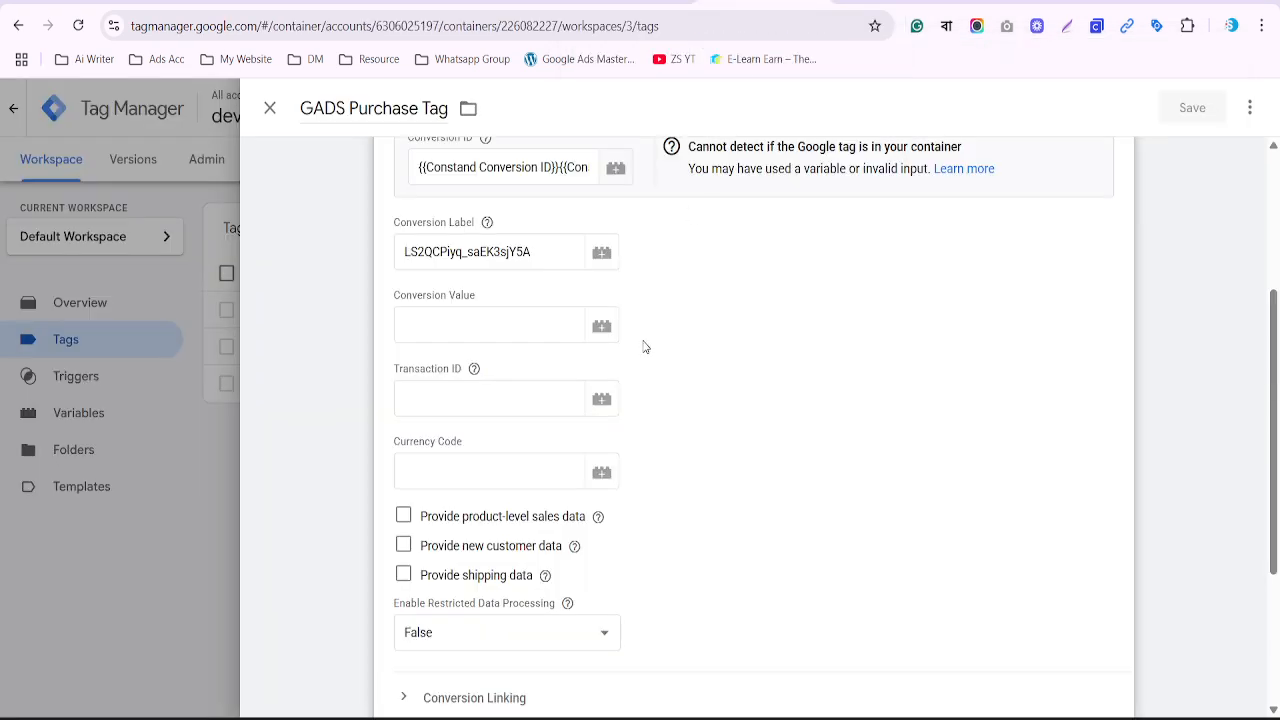
# Close the tag editor, open Variables, and delete the affiliation line from the Notepad notes
pyautogui.click(272, 108)
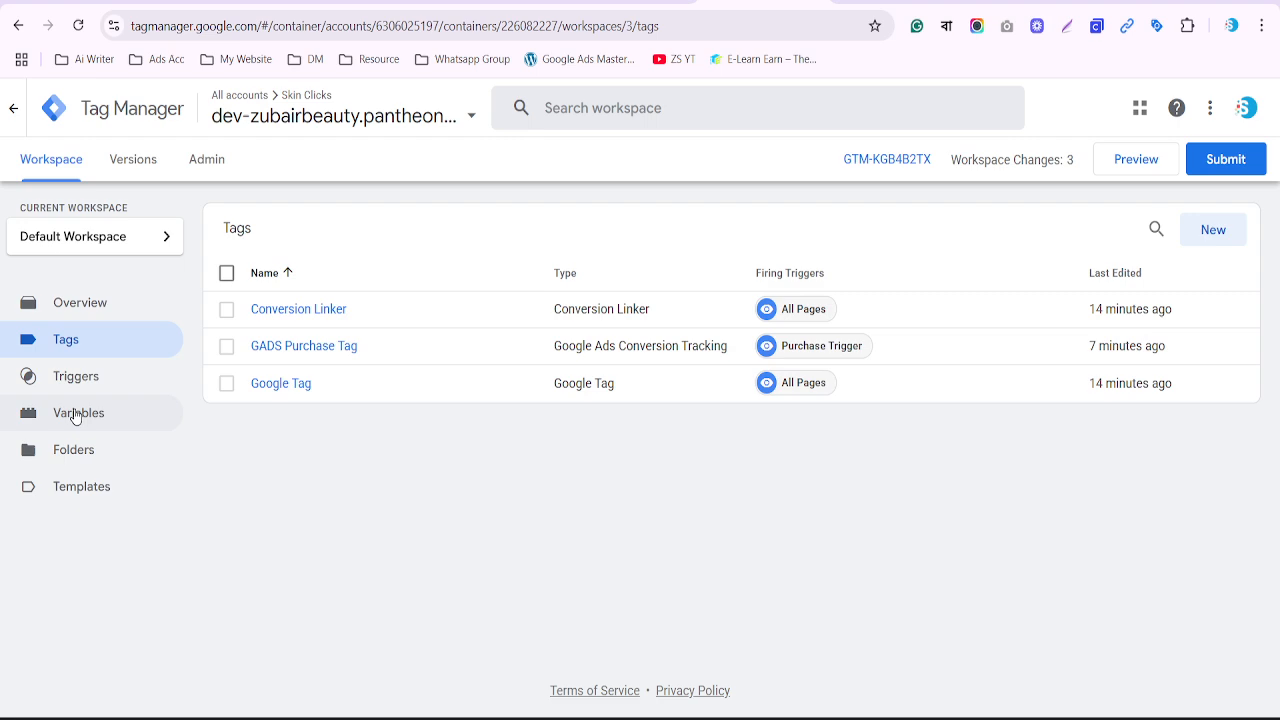
pyautogui.click(75, 414)
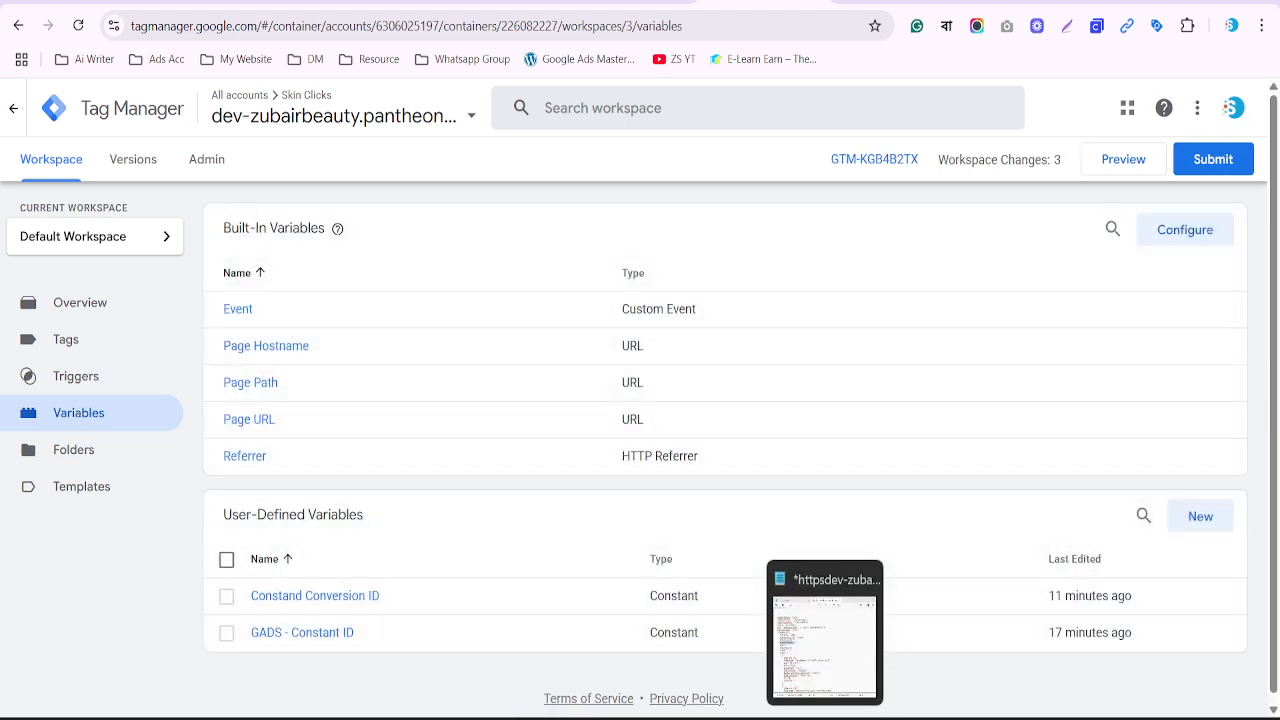
pyautogui.click(824, 717)
pyautogui.click(617, 317)
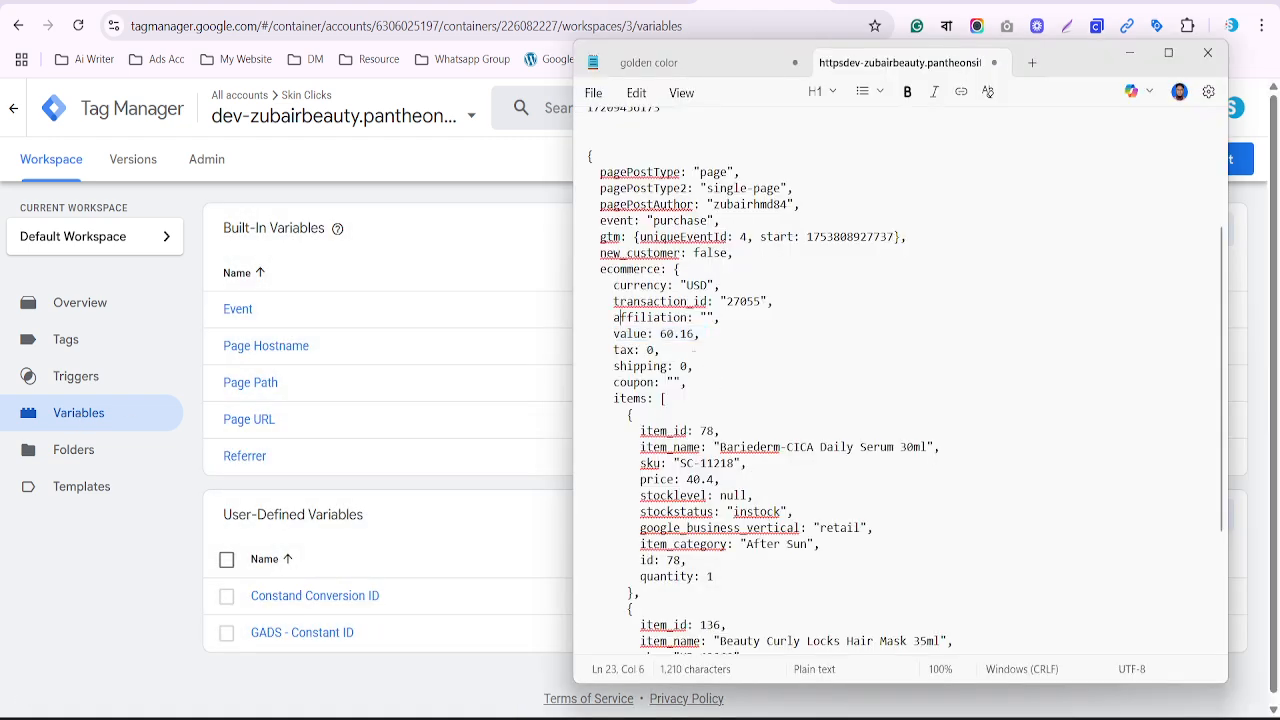
pyautogui.hotkey('shift', 'End')
pyautogui.press('Delete')
# Delete everything after value and above currency, keeping transaction_id's original spelling
pyautogui.press('Delete')
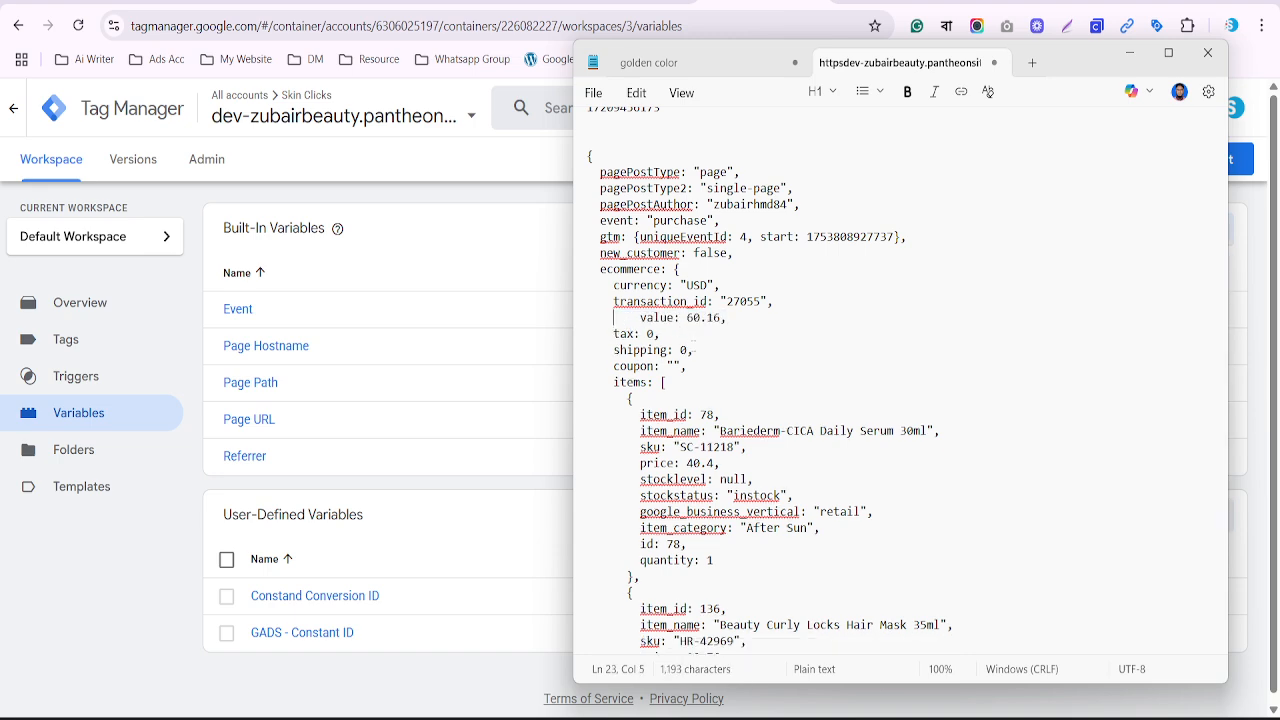
pyautogui.press('Down')
pyautogui.hotkey('ctrl', 'shift', 'End')
pyautogui.press('Delete')
pyautogui.press('Up')
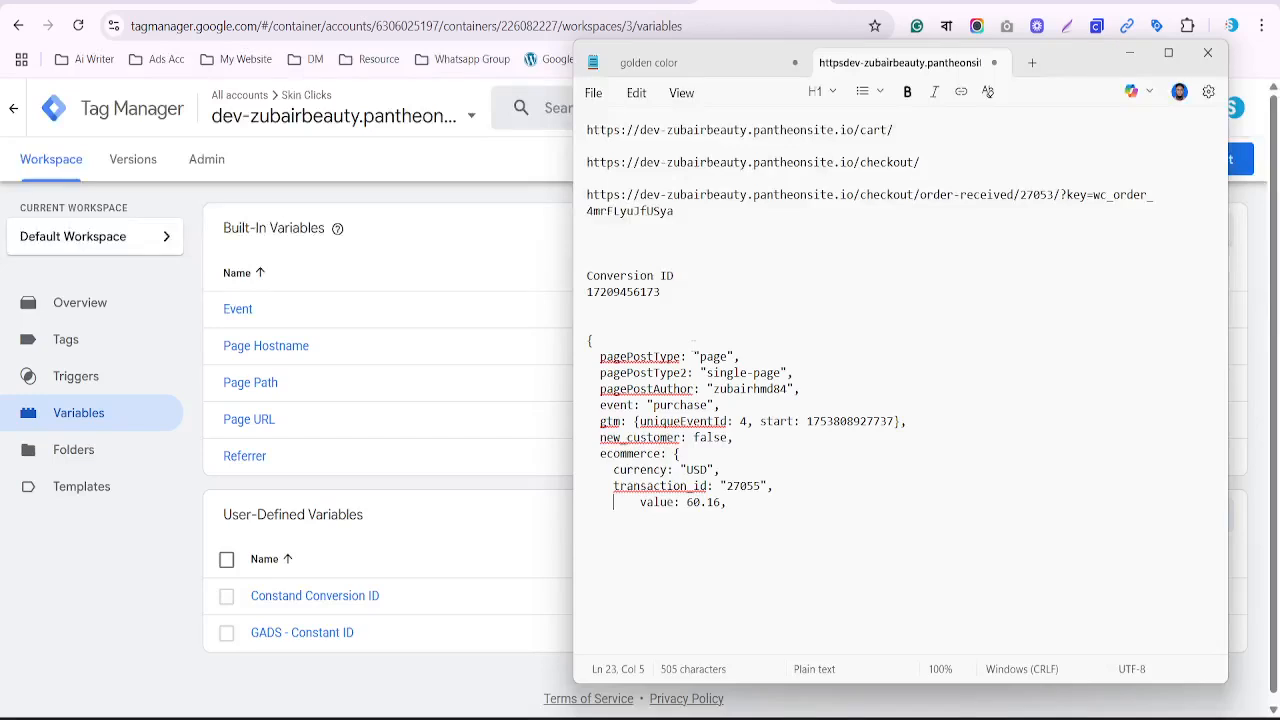
pyautogui.press('Delete')
pyautogui.press('Delete')
pyautogui.press('Delete')
pyautogui.press('Delete')
pyautogui.press('Up')
pyautogui.press('Up')
pyautogui.press('Up')
pyautogui.press('Up')
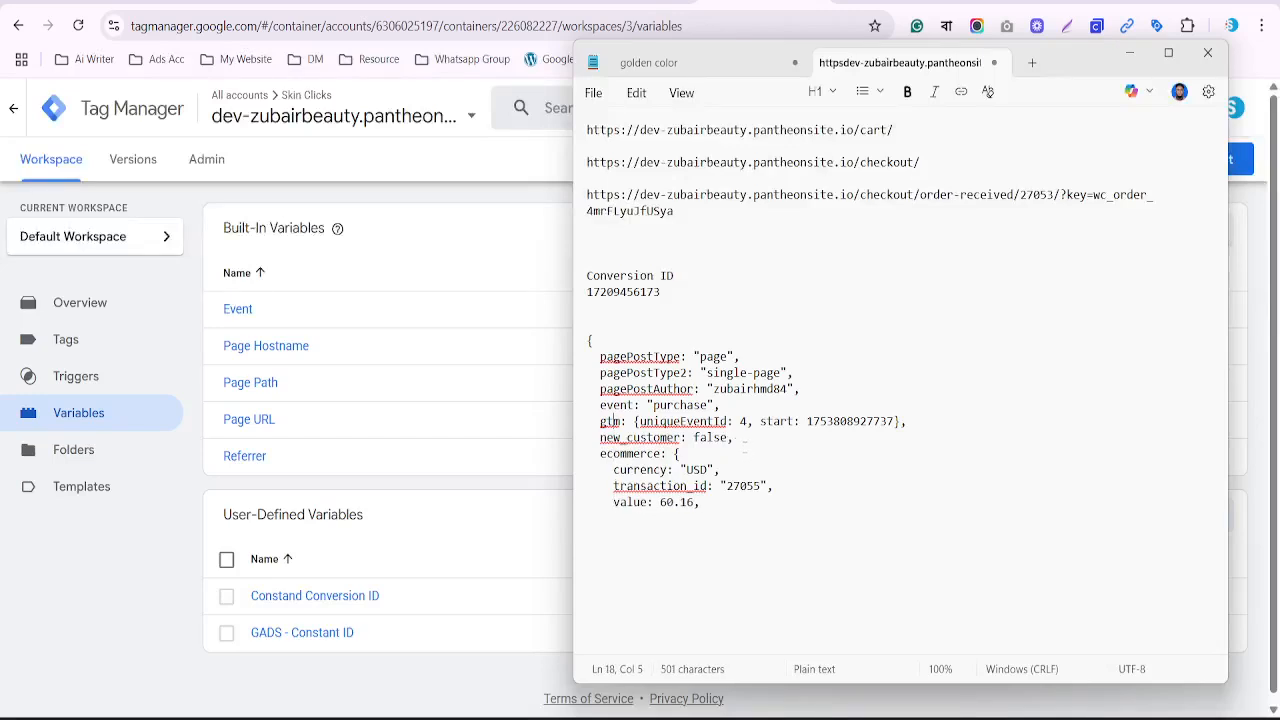
pyautogui.moveTo(748, 455); pyautogui.dragTo(580, 344)
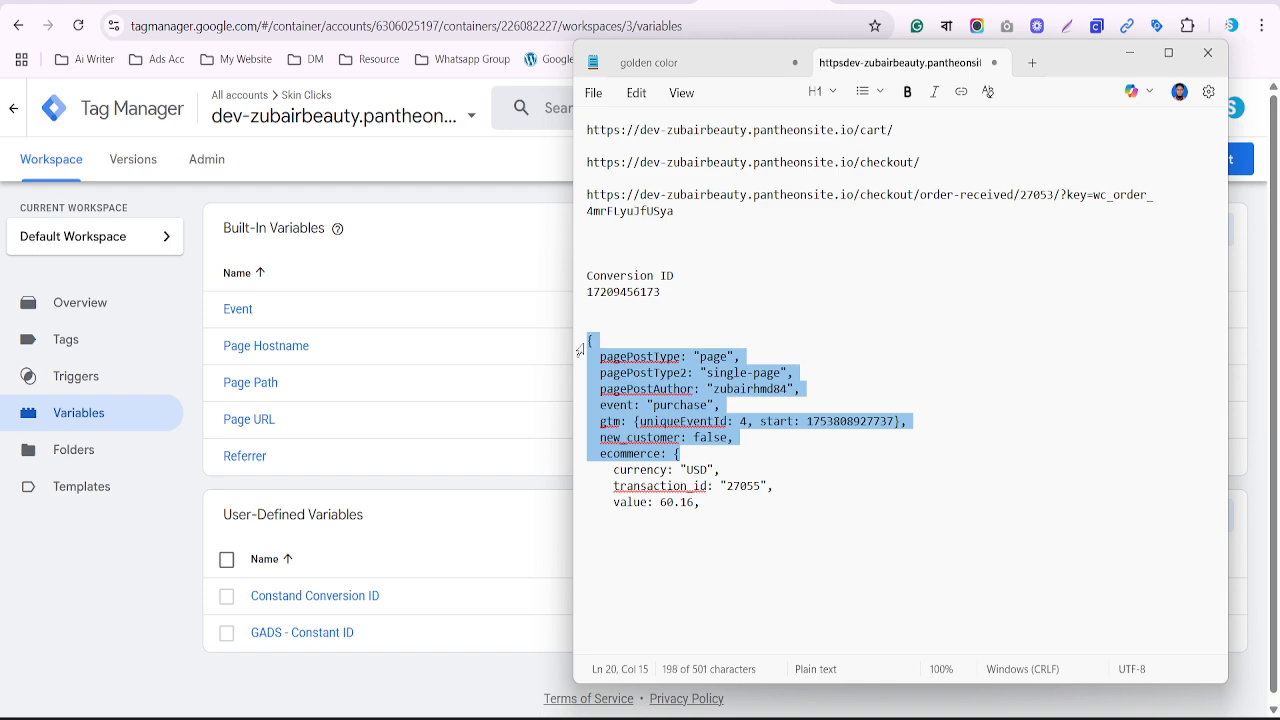
pyautogui.press('Delete')
pyautogui.click(657, 373)
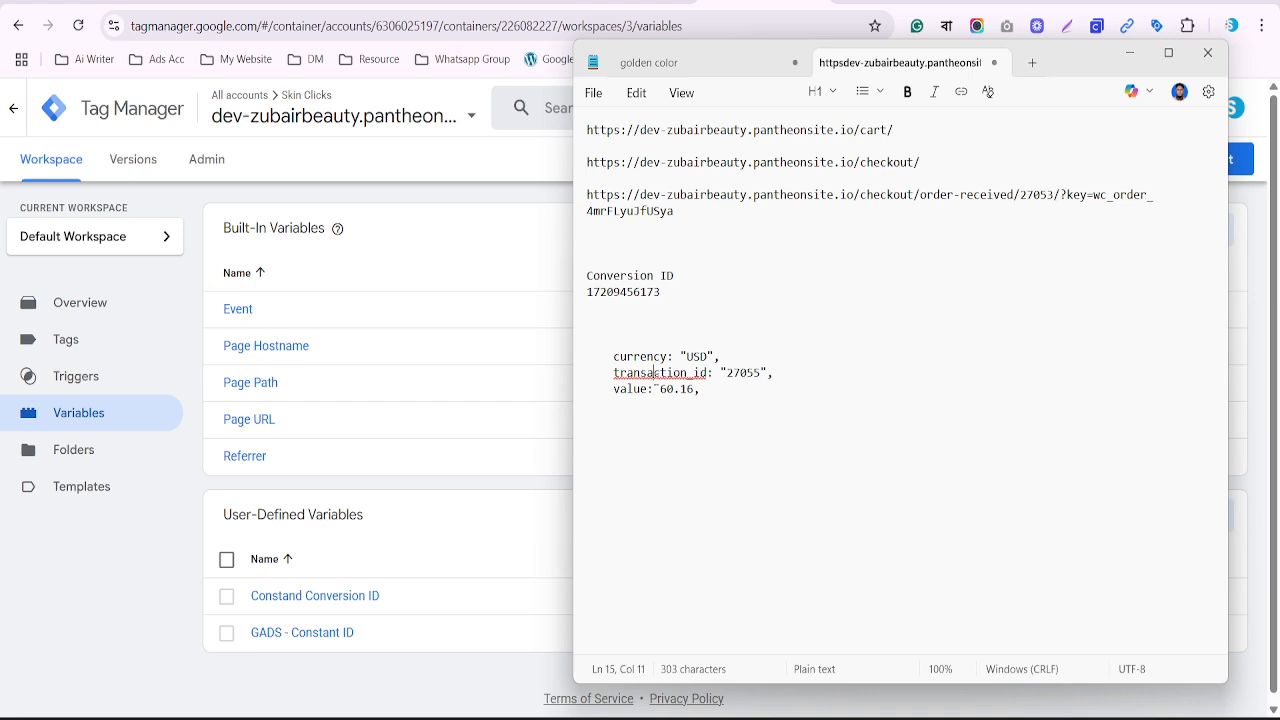
pyautogui.click(653, 392)
pyautogui.hotkey('ctrl', 'z')
pyautogui.click(303, 306)
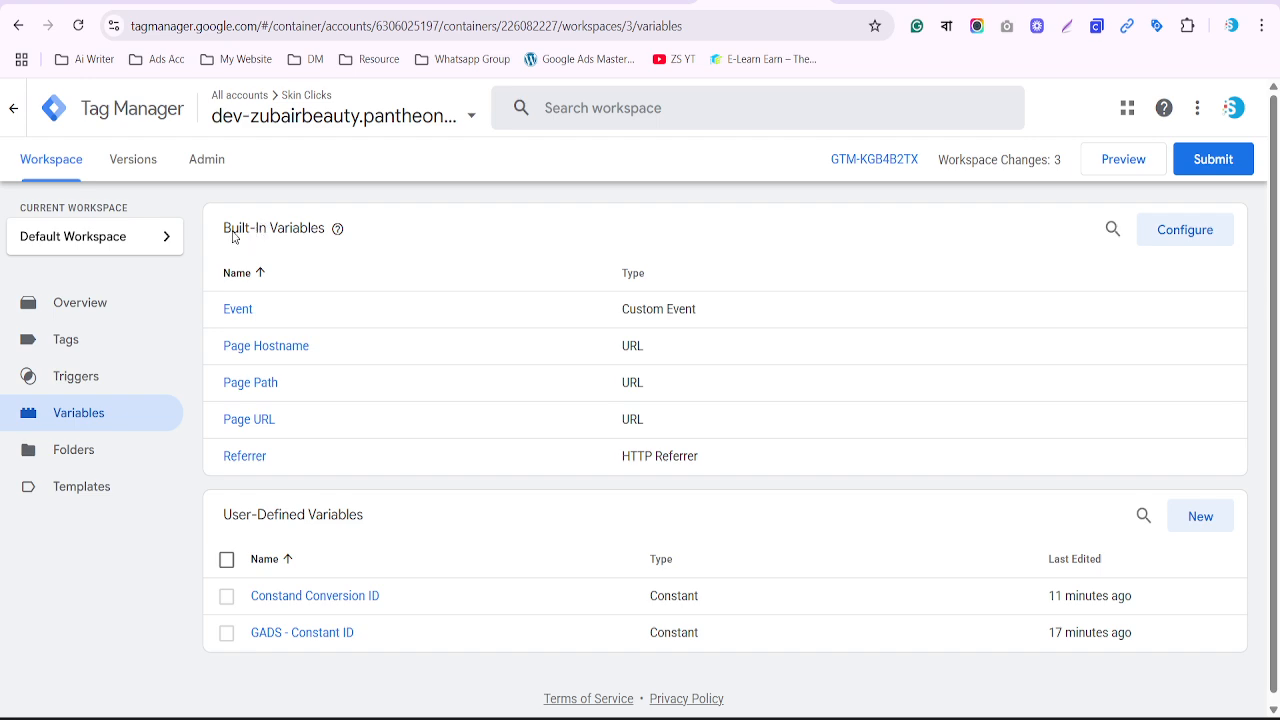
# Open Configure Built-In Variables and scroll through the available variables
pyautogui.moveTo(223, 229); pyautogui.dragTo(312, 238)
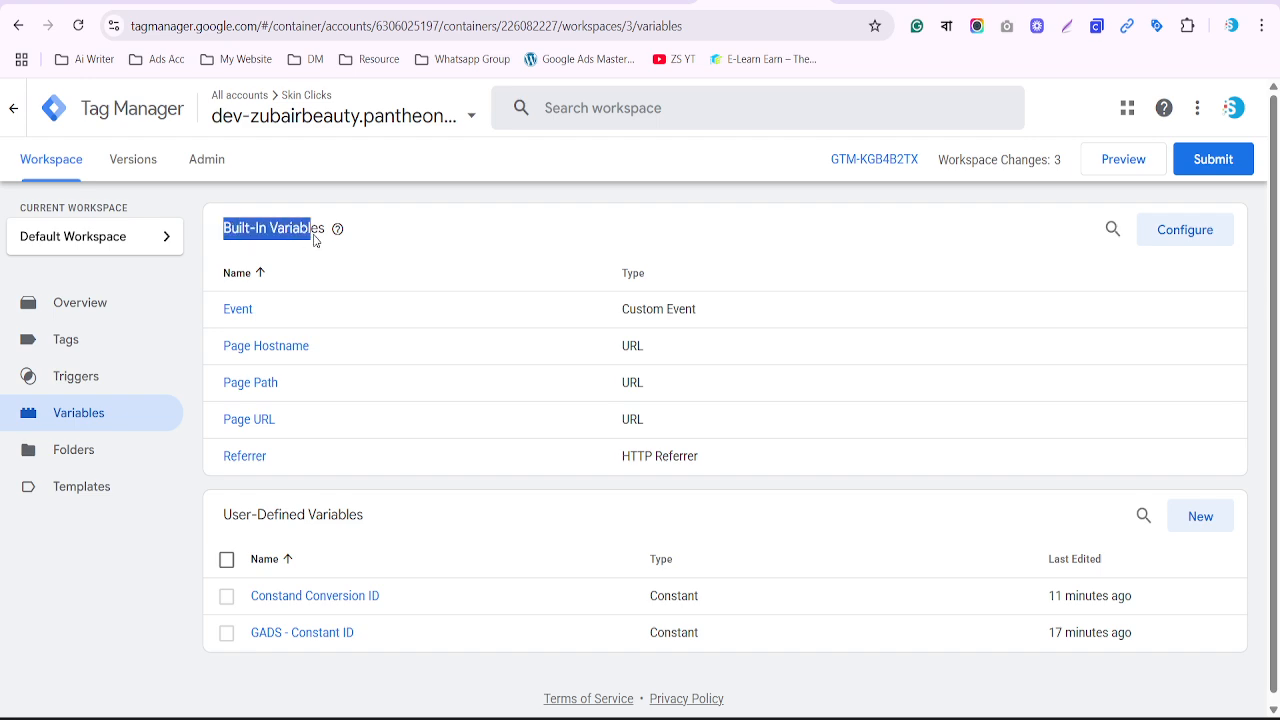
pyautogui.click(1185, 231)
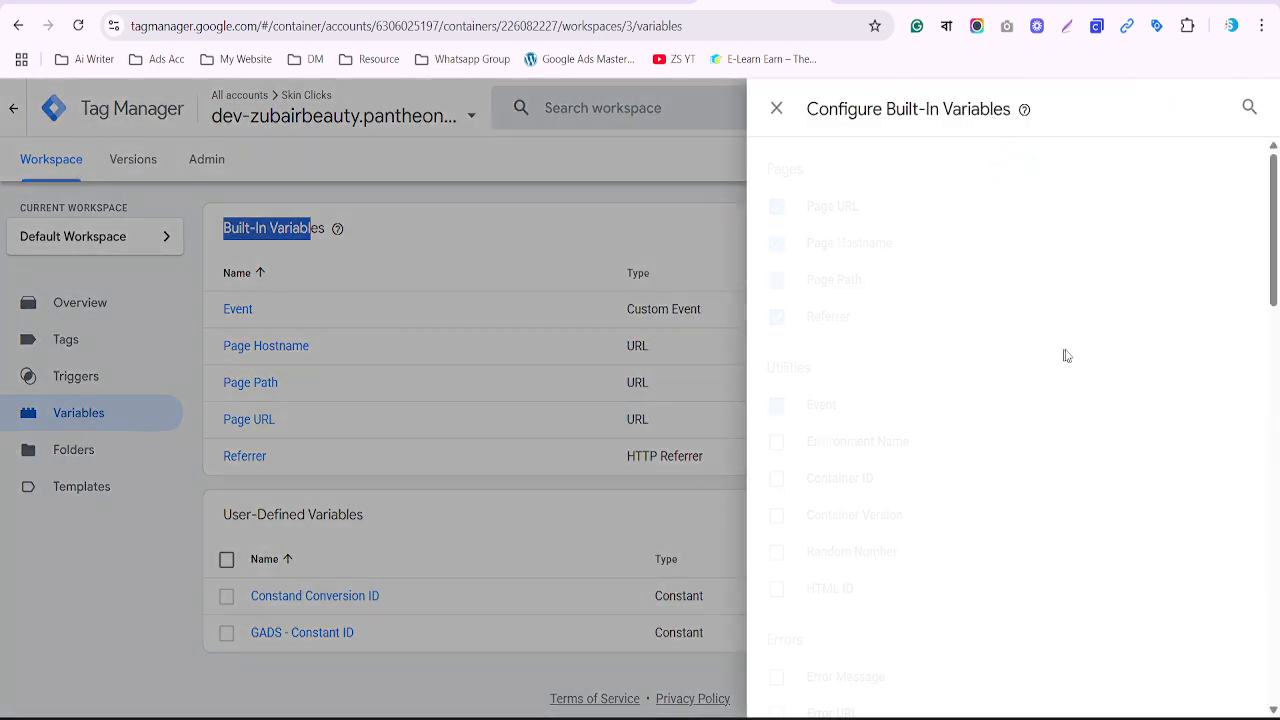
pyautogui.scroll(-5, 866, 329)
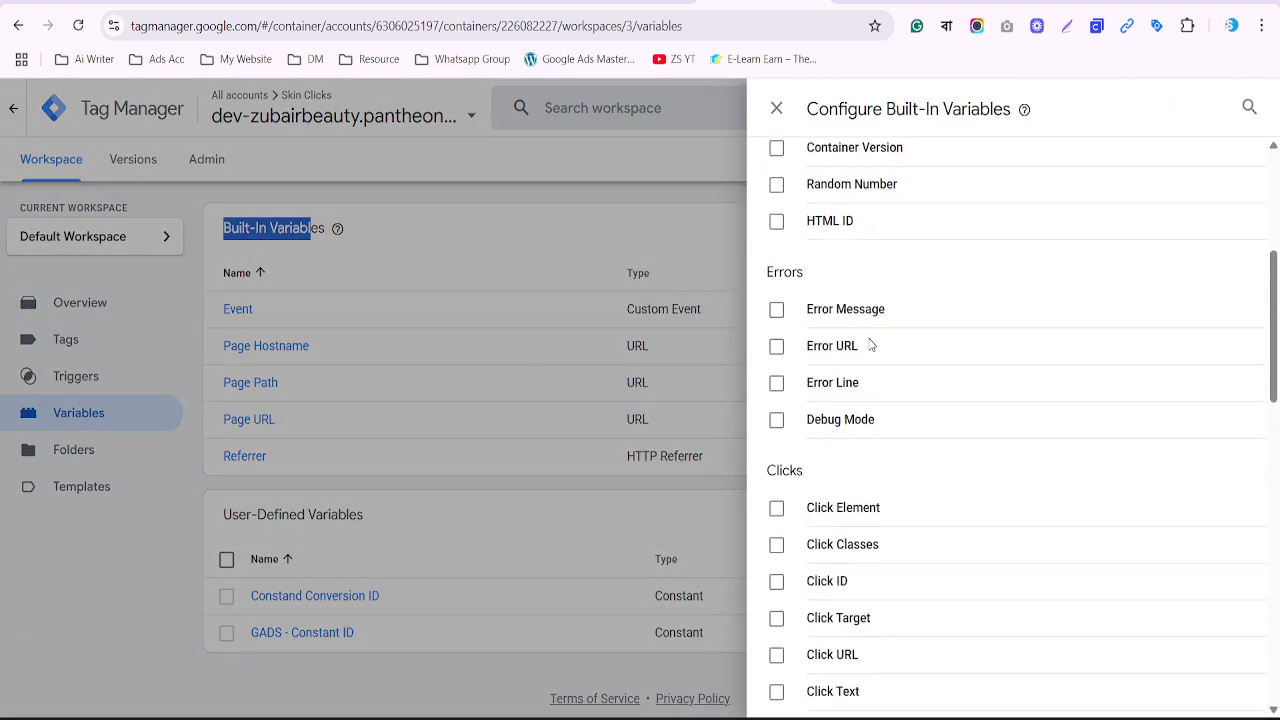
pyautogui.scroll(-8, 873, 370)
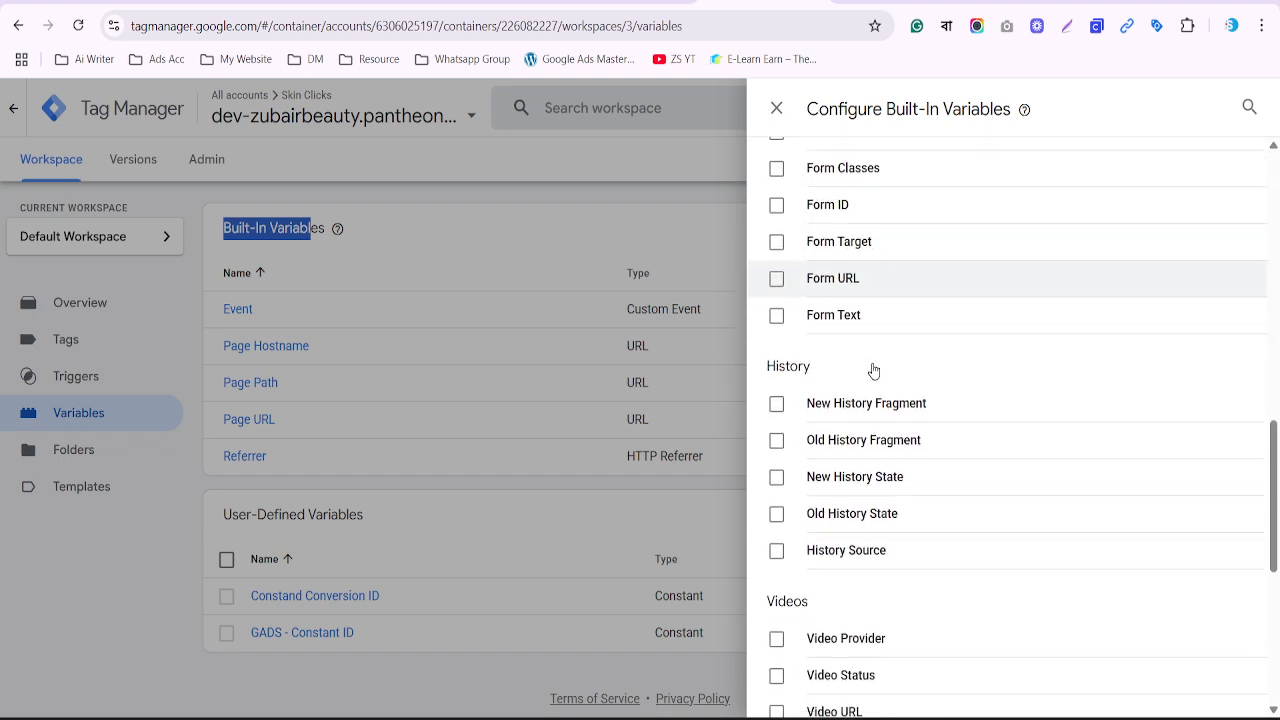
pyautogui.scroll(-3, 873, 368)
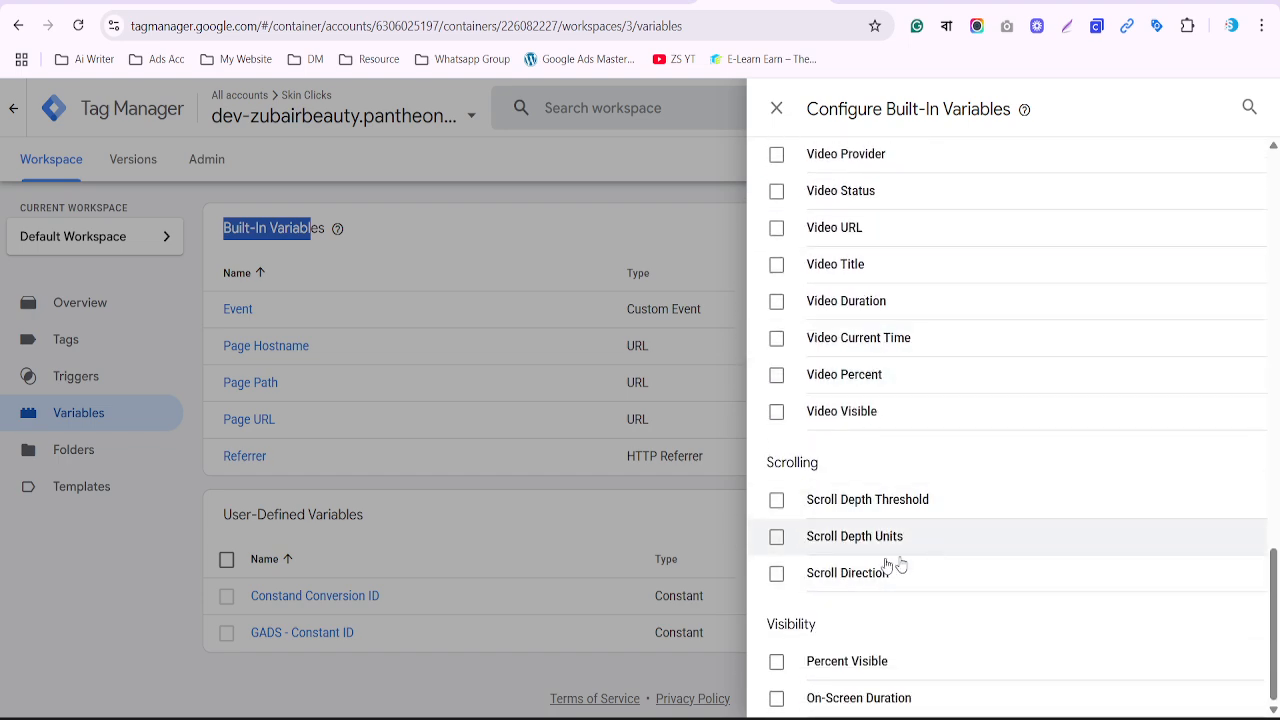
pyautogui.scroll(4, 843, 581)
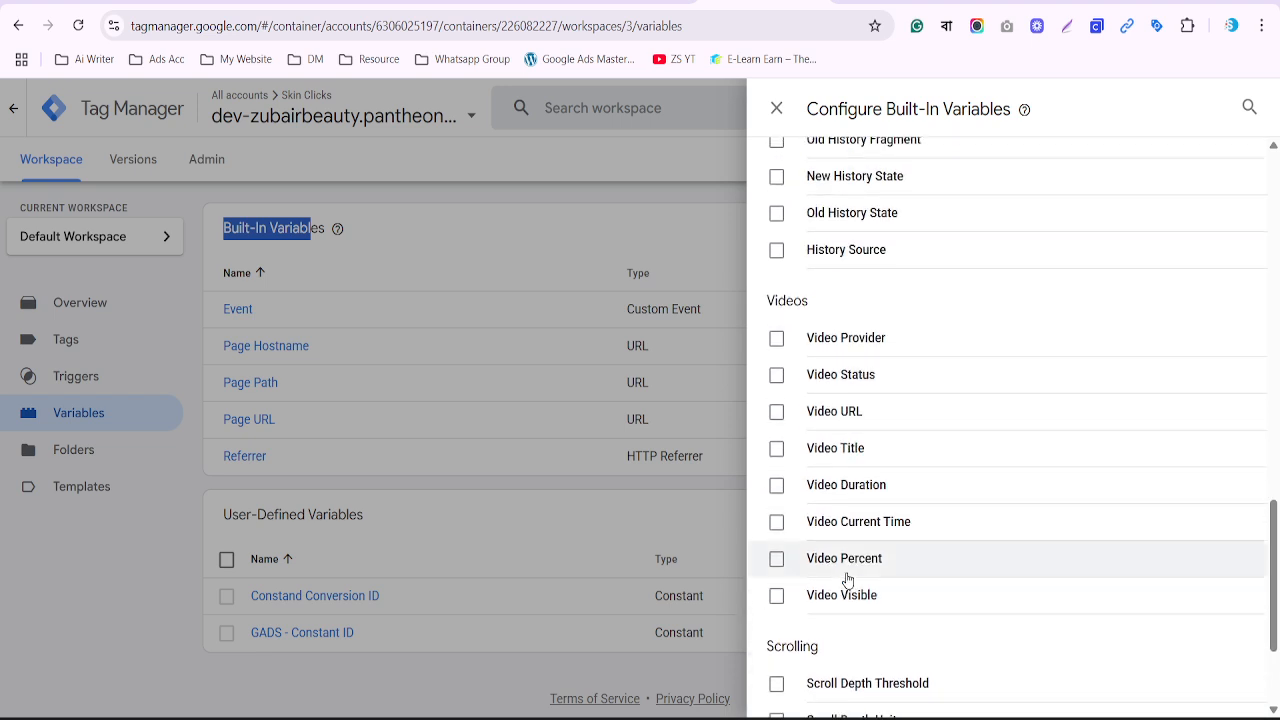
pyautogui.scroll(2, 848, 577)
pyautogui.scroll(4, 851, 563)
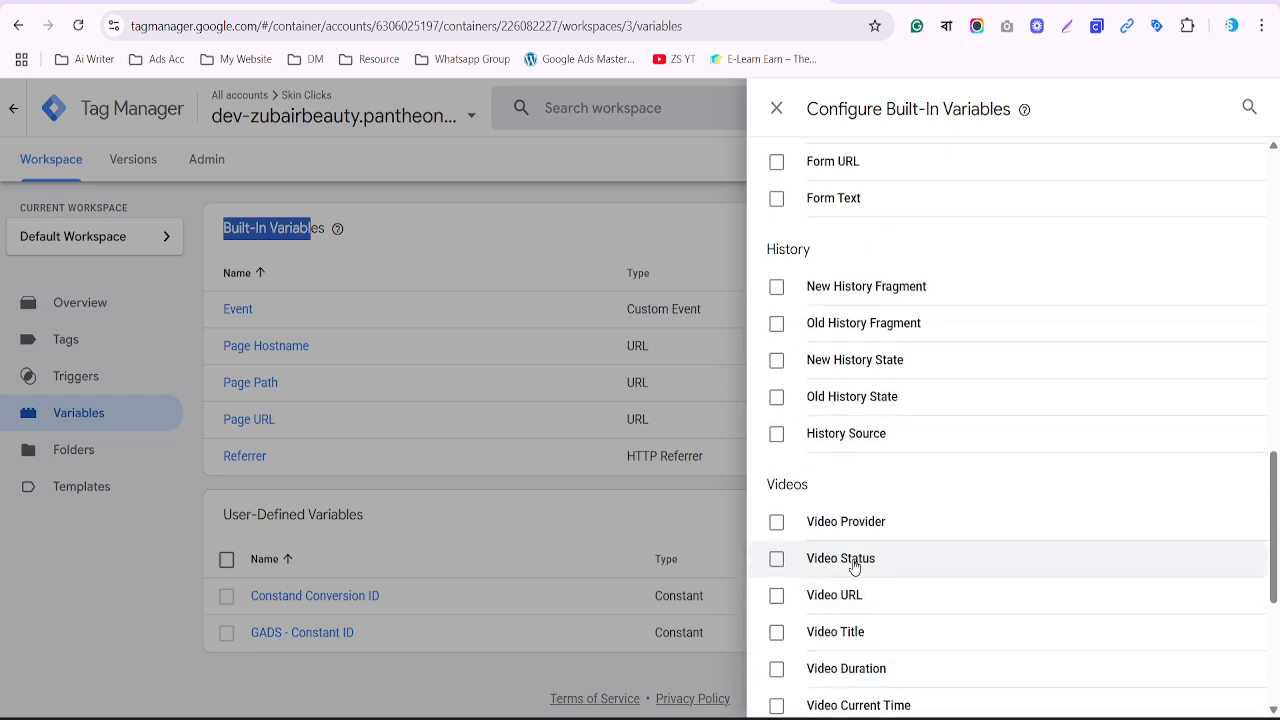
pyautogui.scroll(6, 860, 481)
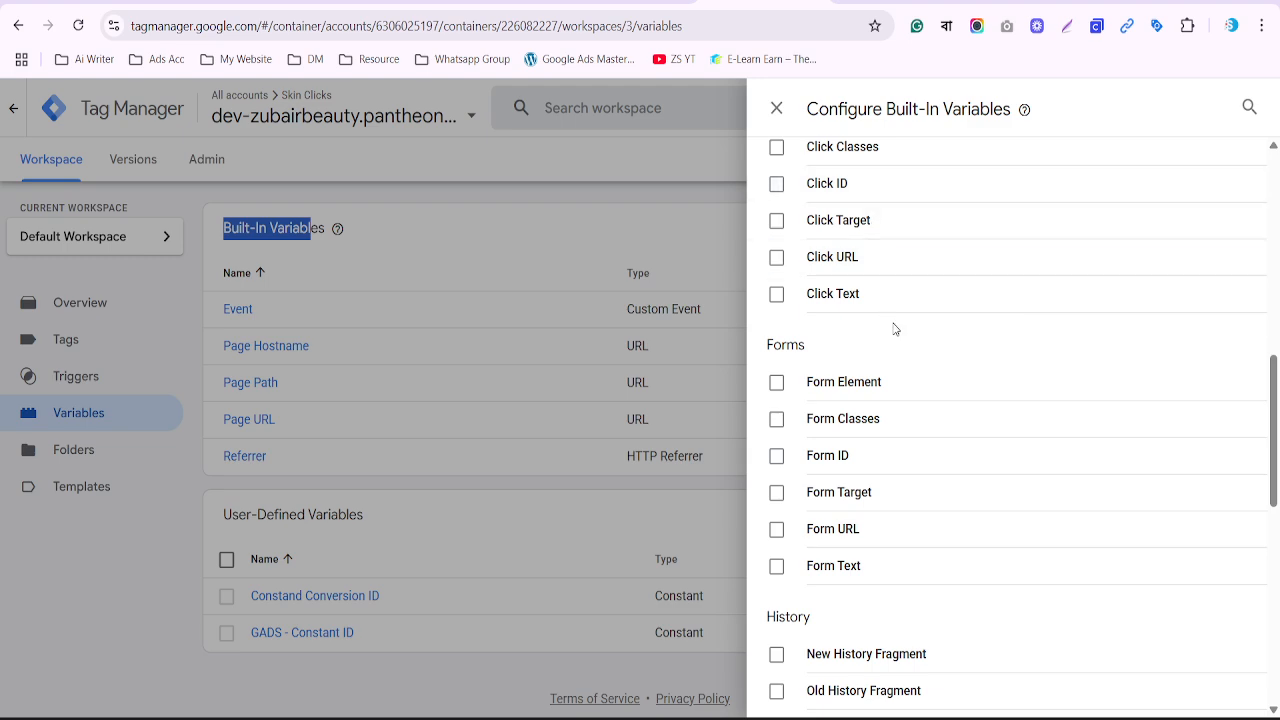
pyautogui.scroll(4, 857, 327)
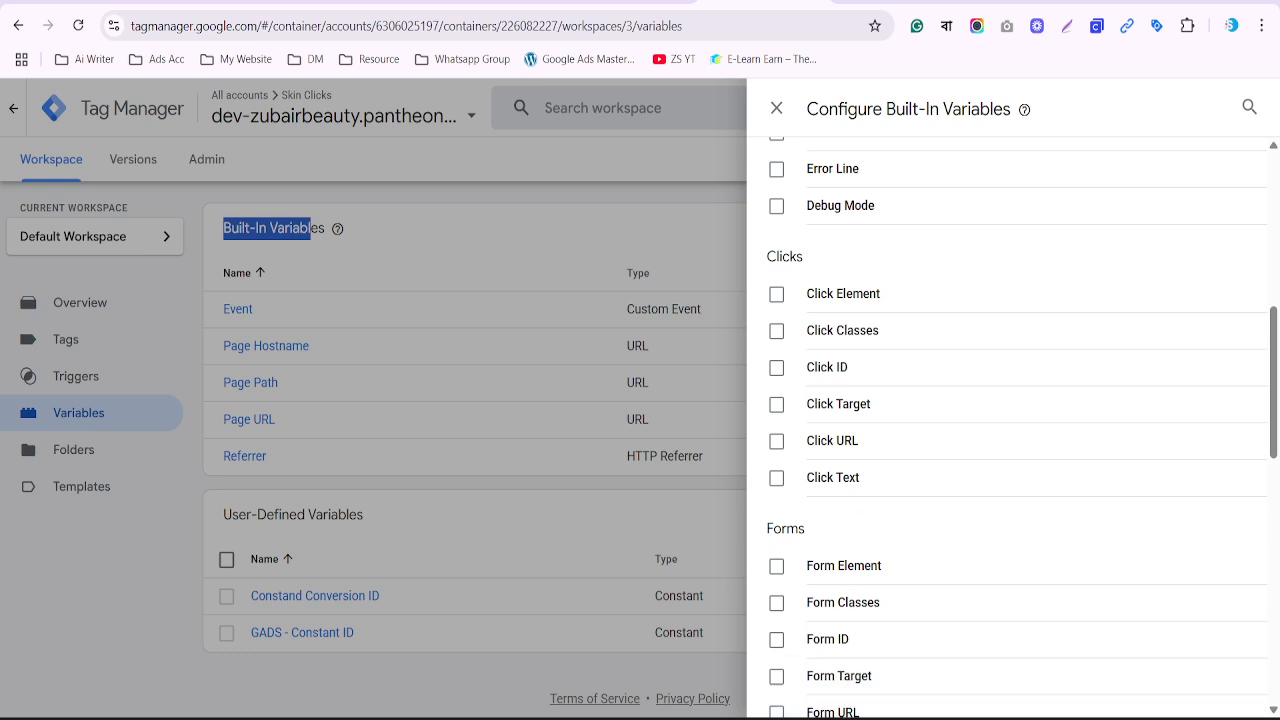
# Glance at the data layer notes, then close the built-in variables panel
pyautogui.hotkey('alt', 'Tab')
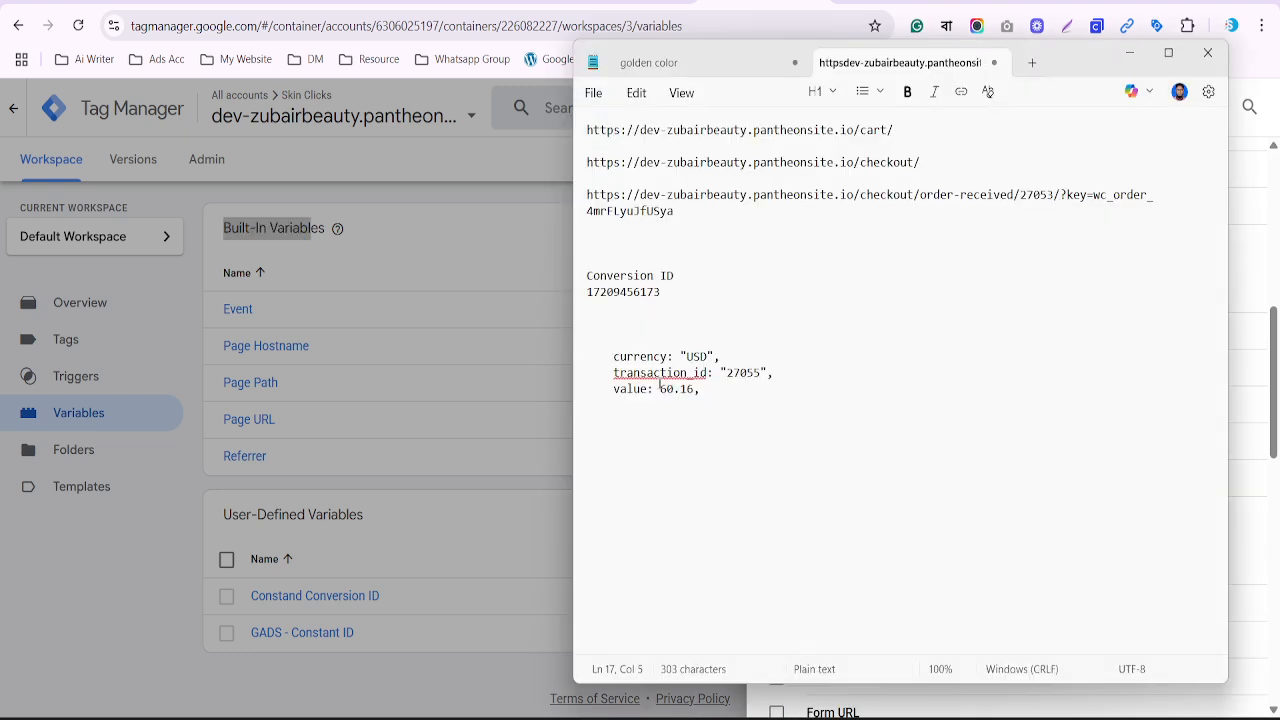
pyautogui.hotkey('alt', 'Tab')
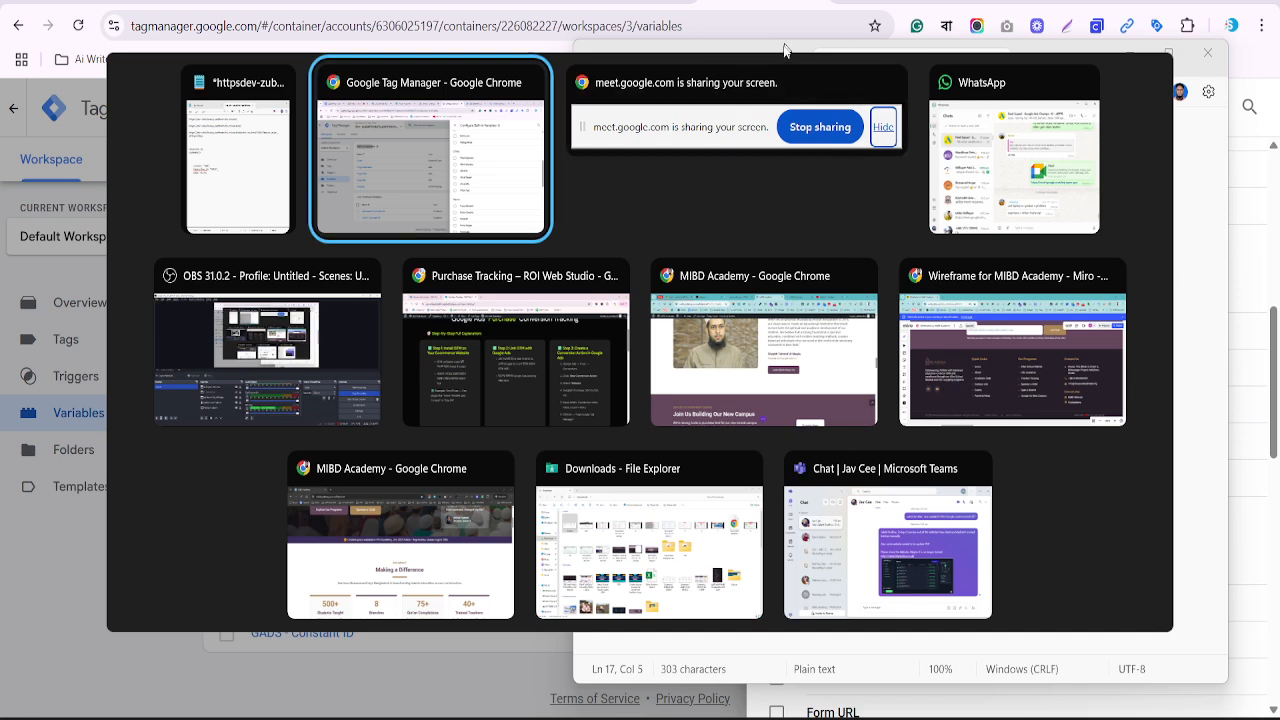
pyautogui.press('Escape')
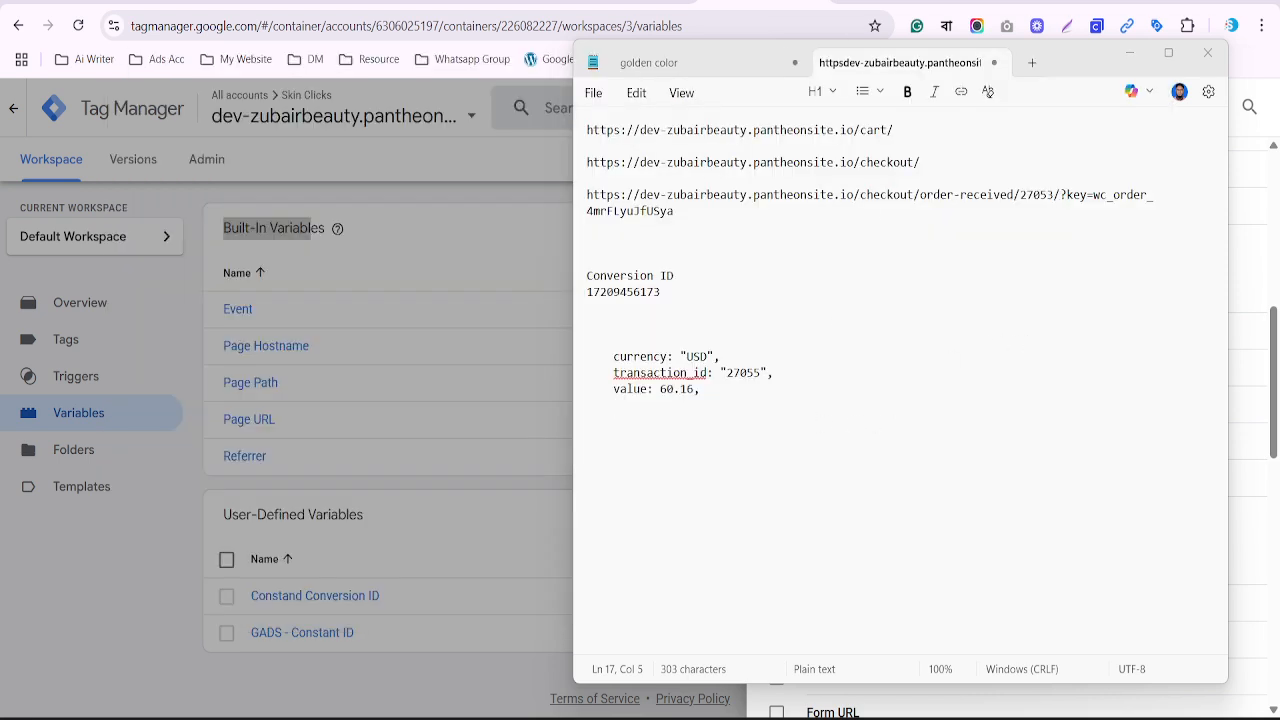
pyautogui.click(804, 7)
pyautogui.scroll(-8, 963, 374)
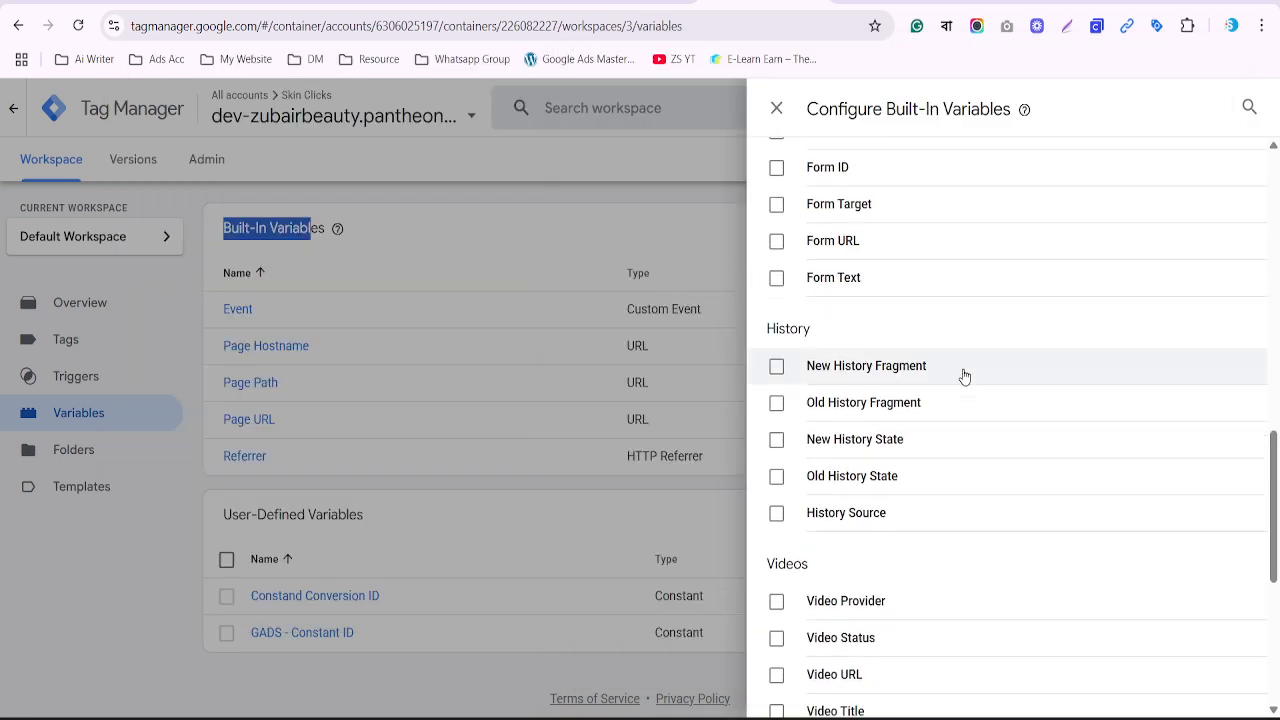
pyautogui.click(478, 536)
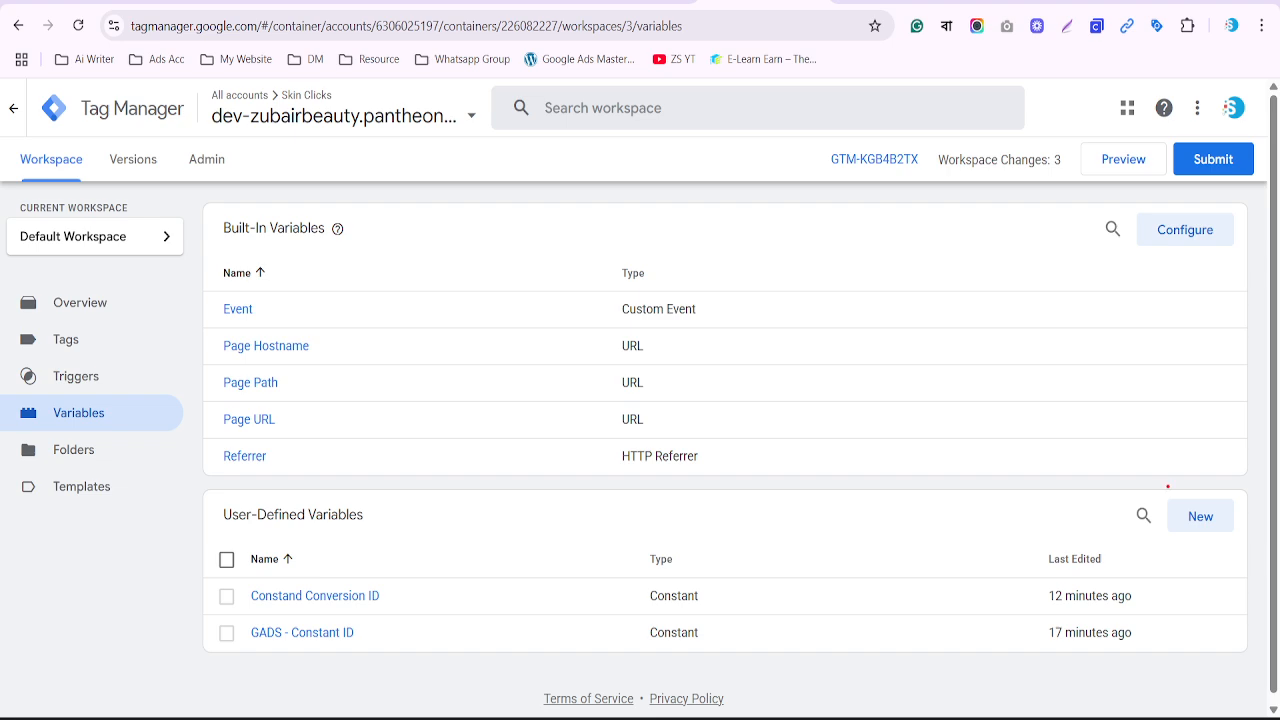
# Create a new user-defined variable of type Data Layer Variable, then bring up Tag Assistant's purchase data
pyautogui.click(1205, 526)
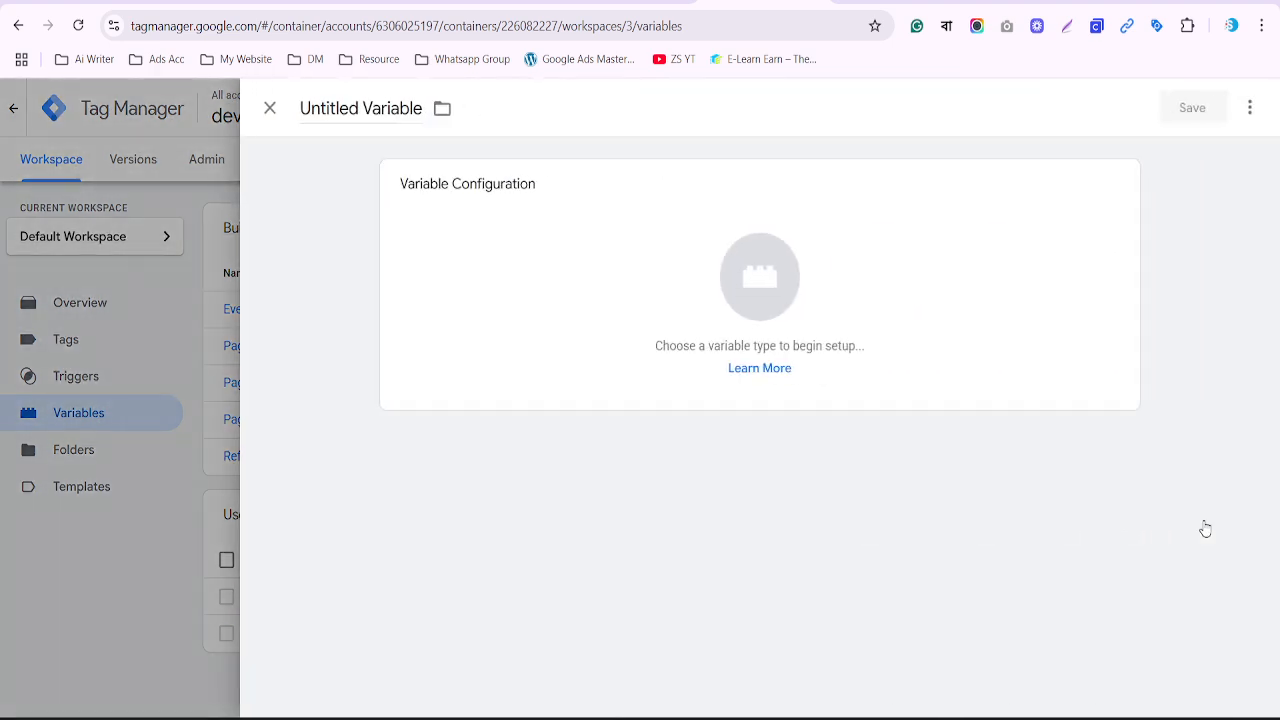
pyautogui.click(860, 314)
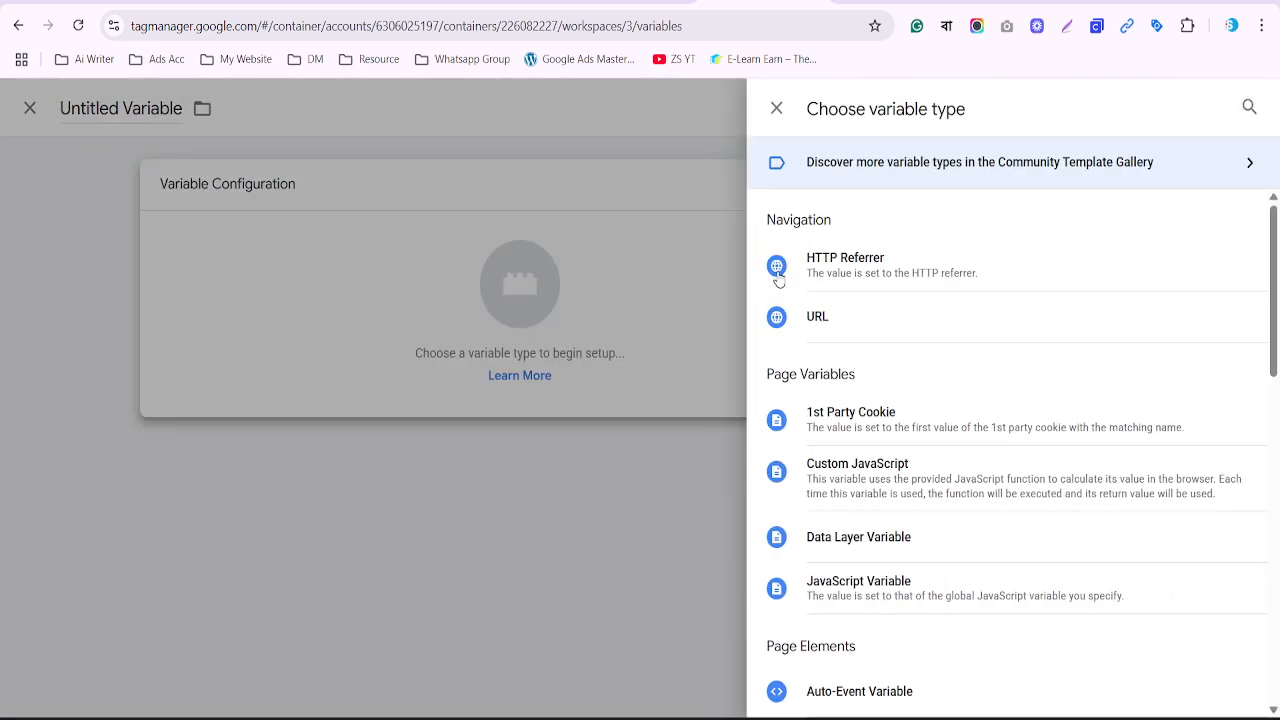
pyautogui.click(851, 537)
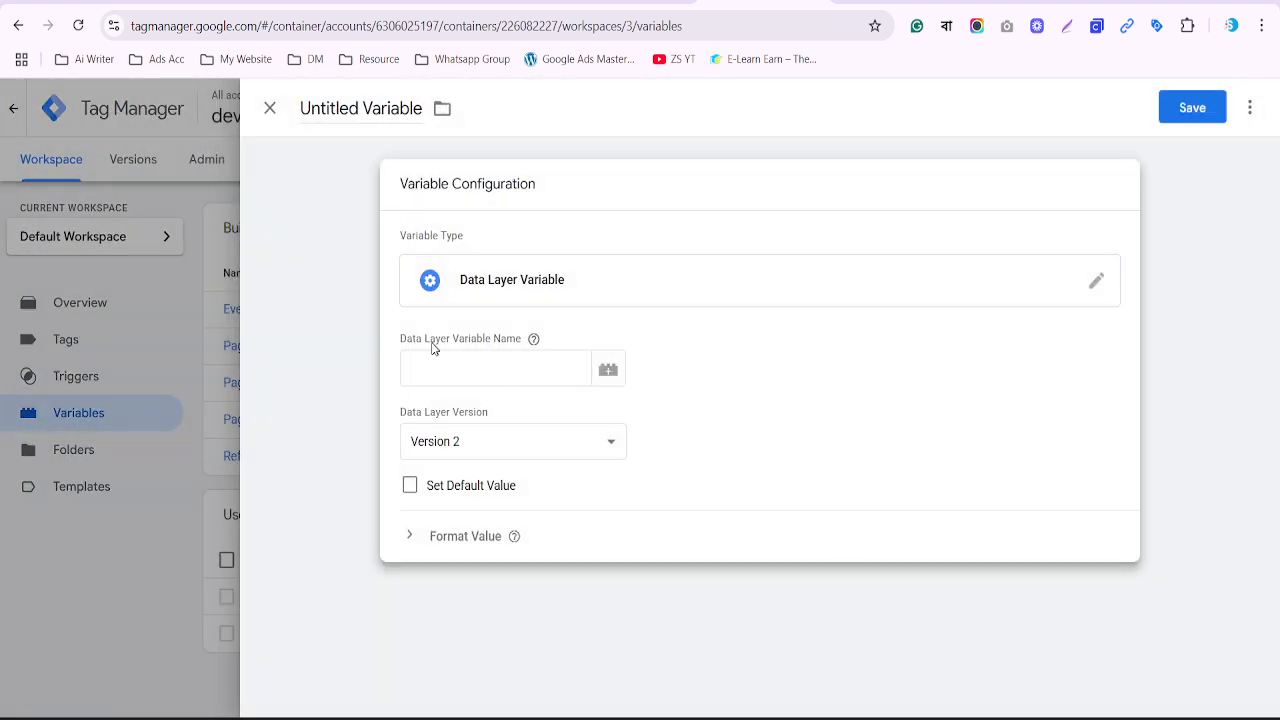
pyautogui.moveTo(401, 340); pyautogui.dragTo(521, 345)
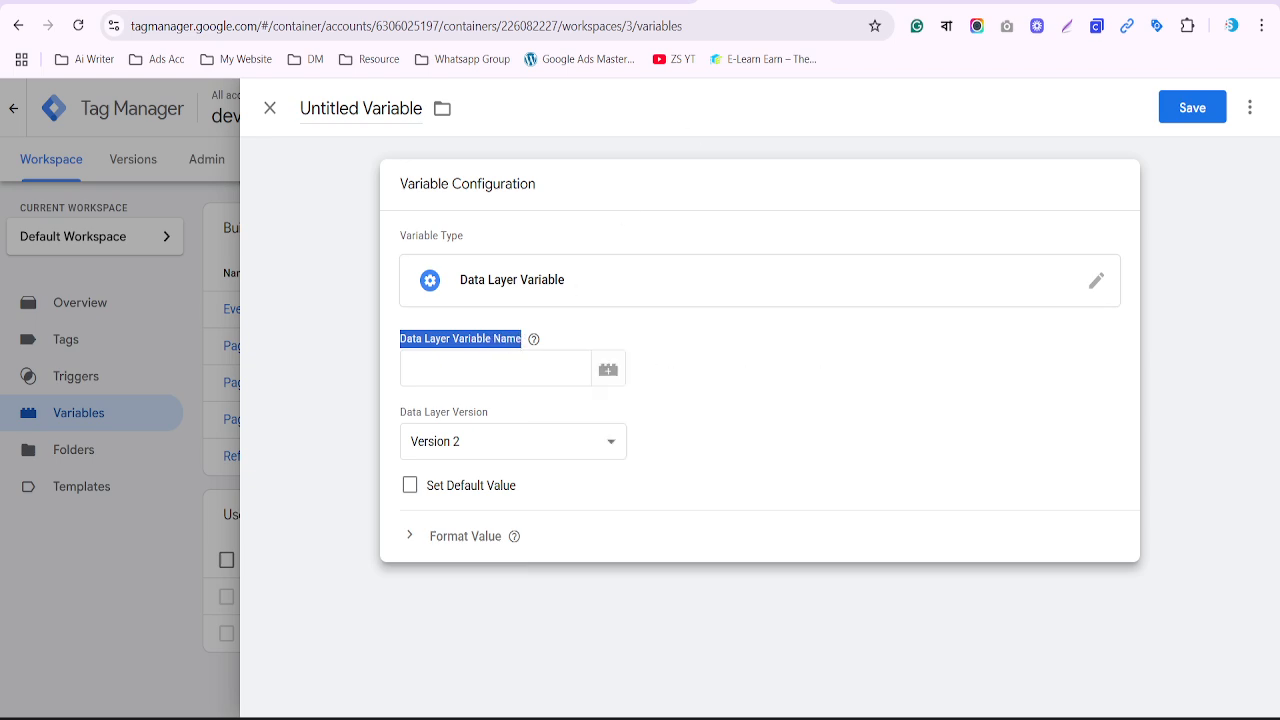
pyautogui.click(897, 2)
# Copy the 'ecommerce' key from the purchase event's data layer for the new variable
pyautogui.scroll(3, 468, 330)
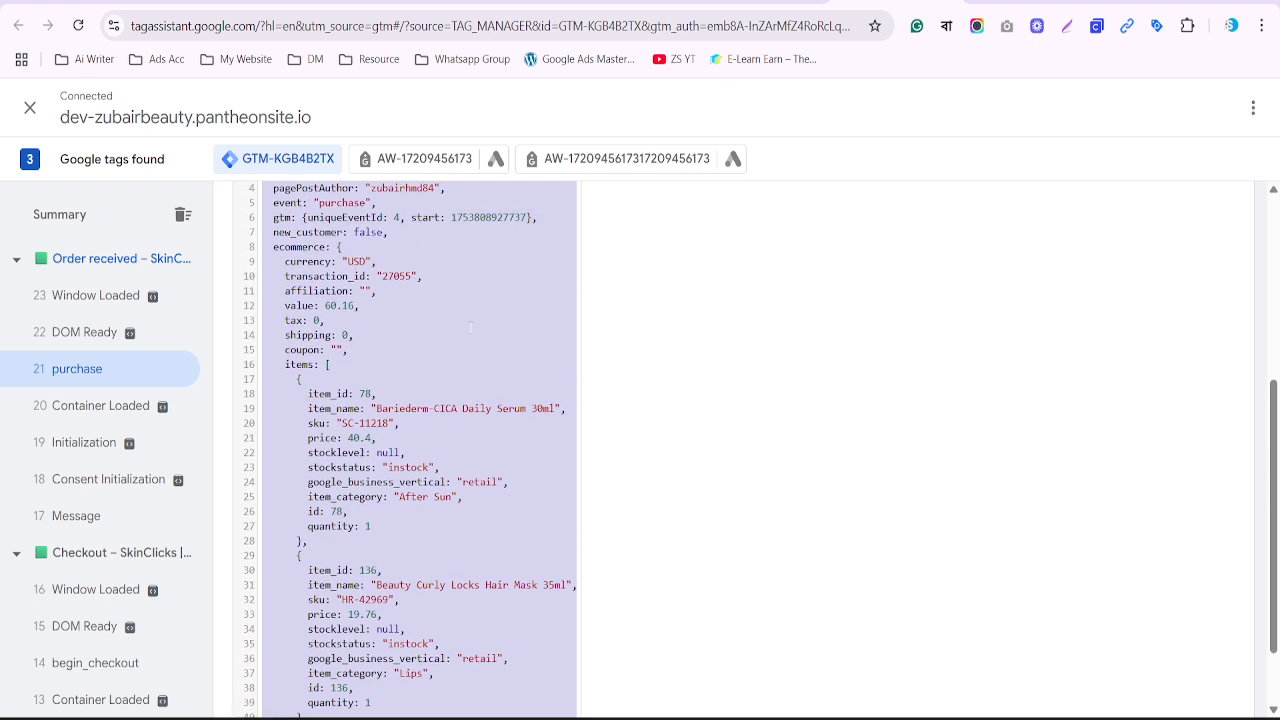
pyautogui.click(315, 354)
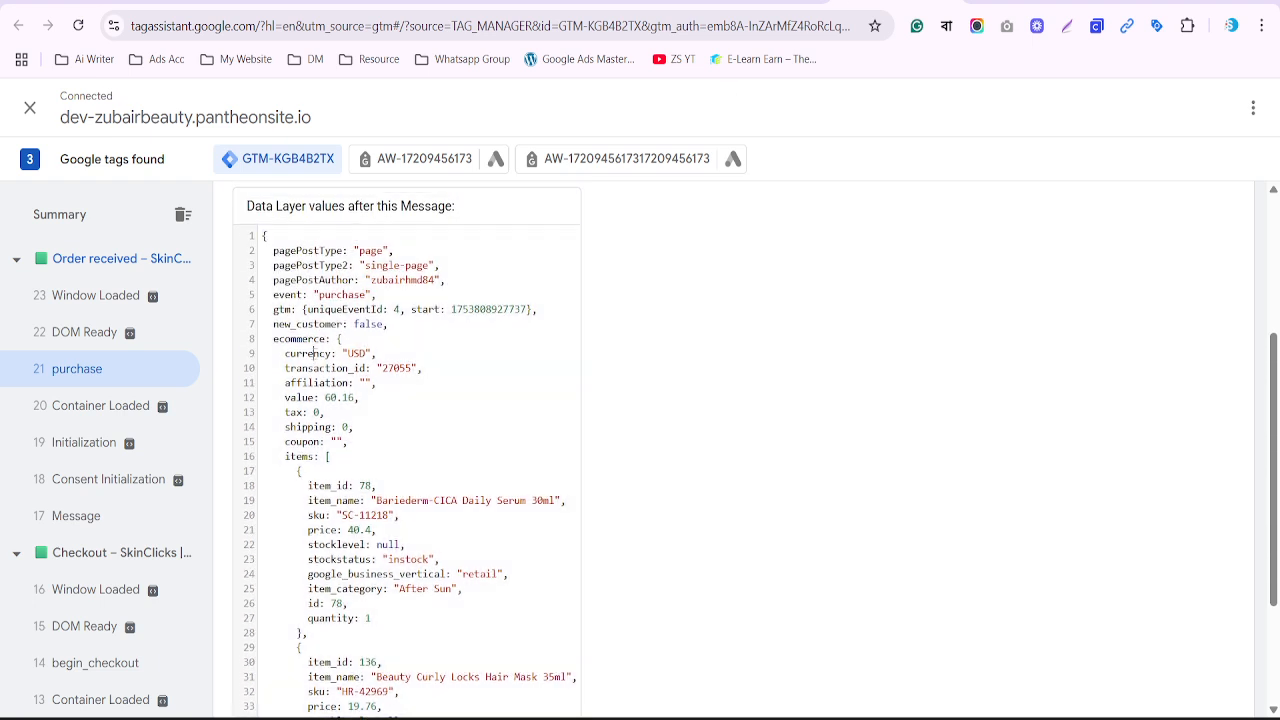
pyautogui.moveTo(318, 354)
pyautogui.mouseDown()
pyautogui.moveTo(289, 339)
pyautogui.moveTo(326, 339)
pyautogui.mouseUp()
pyautogui.moveTo(302, 353); pyautogui.dragTo(318, 398)
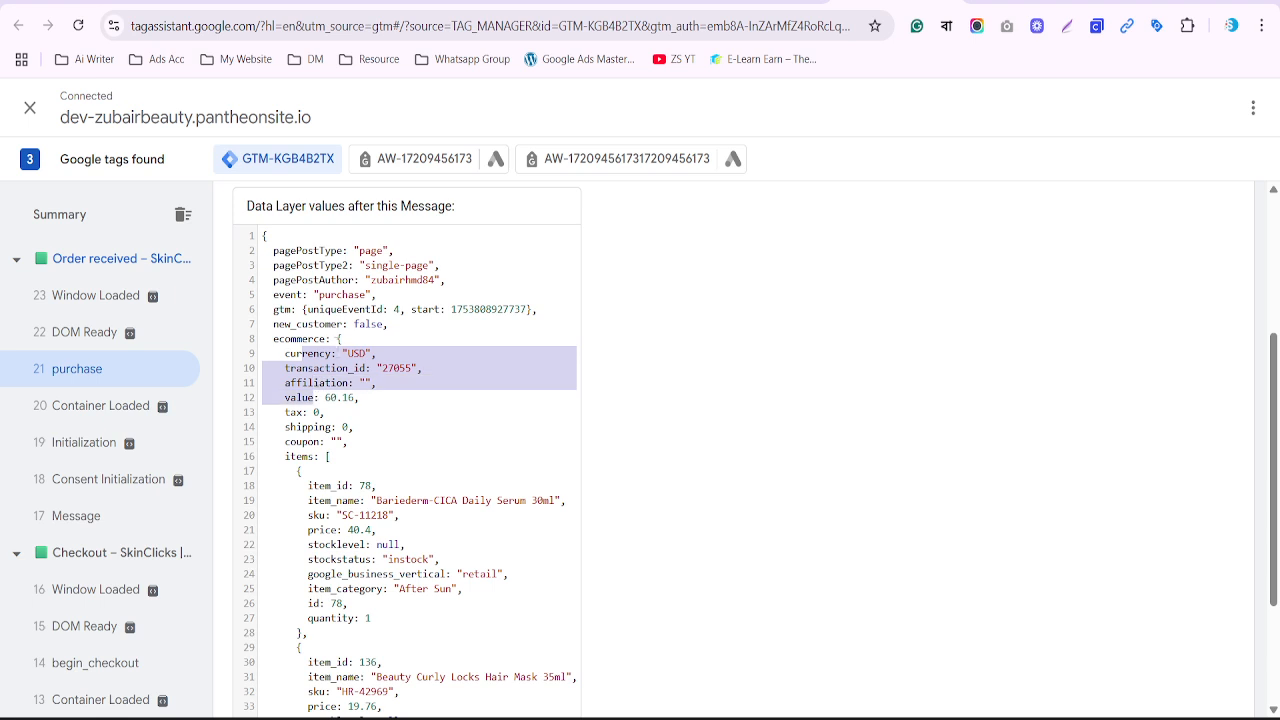
pyautogui.moveTo(338, 339); pyautogui.dragTo(330, 442)
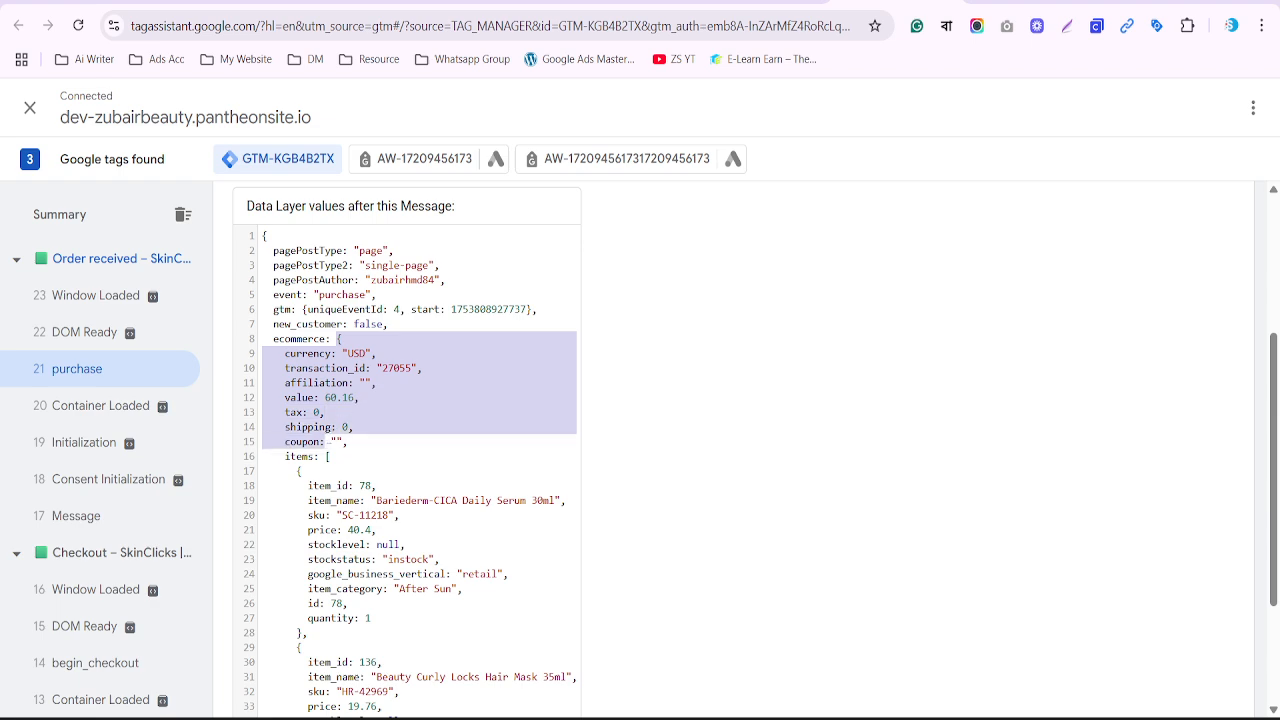
pyautogui.doubleClick(299, 339)
pyautogui.hotkey('ctrl', 'c')
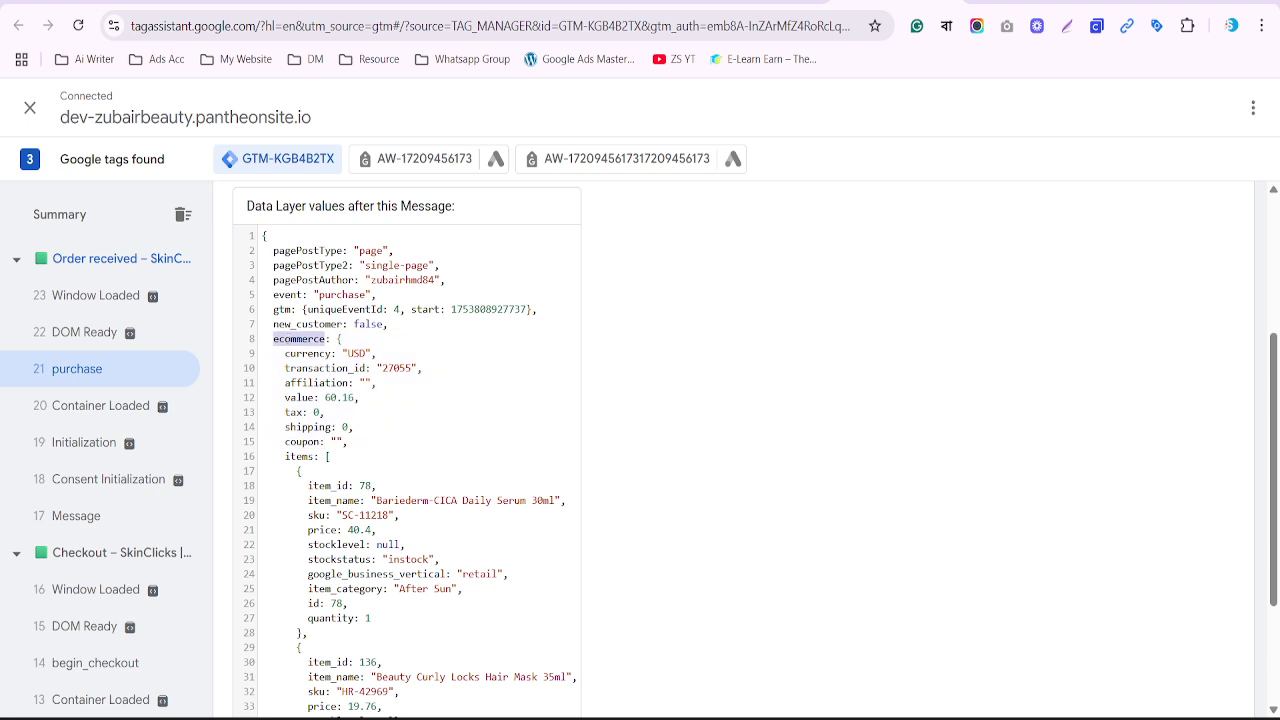
pyautogui.hotkey('alt', 'Tab')
# Set the Data Layer Variable Name to ecommerce.currency, copying 'currency' from Tag Assistant
pyautogui.click(453, 370)
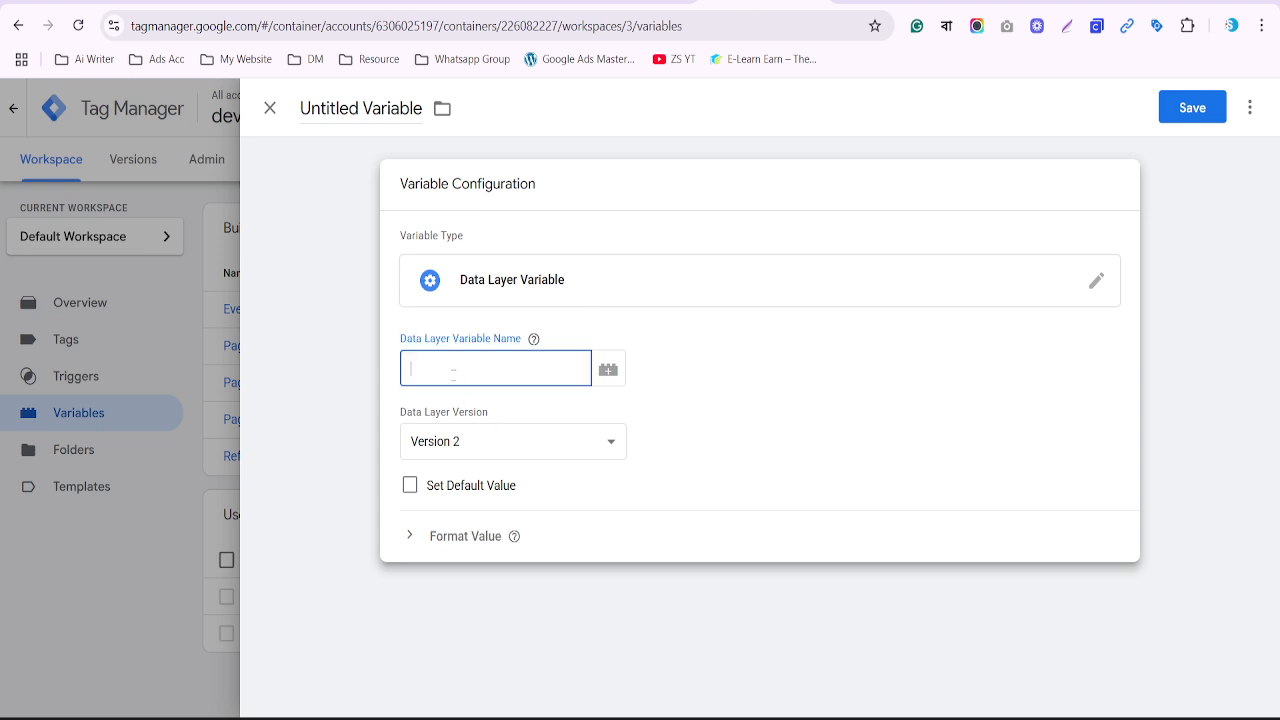
pyautogui.hotkey('ctrl', 'v')
pyautogui.hotkey('alt', 'Tab')
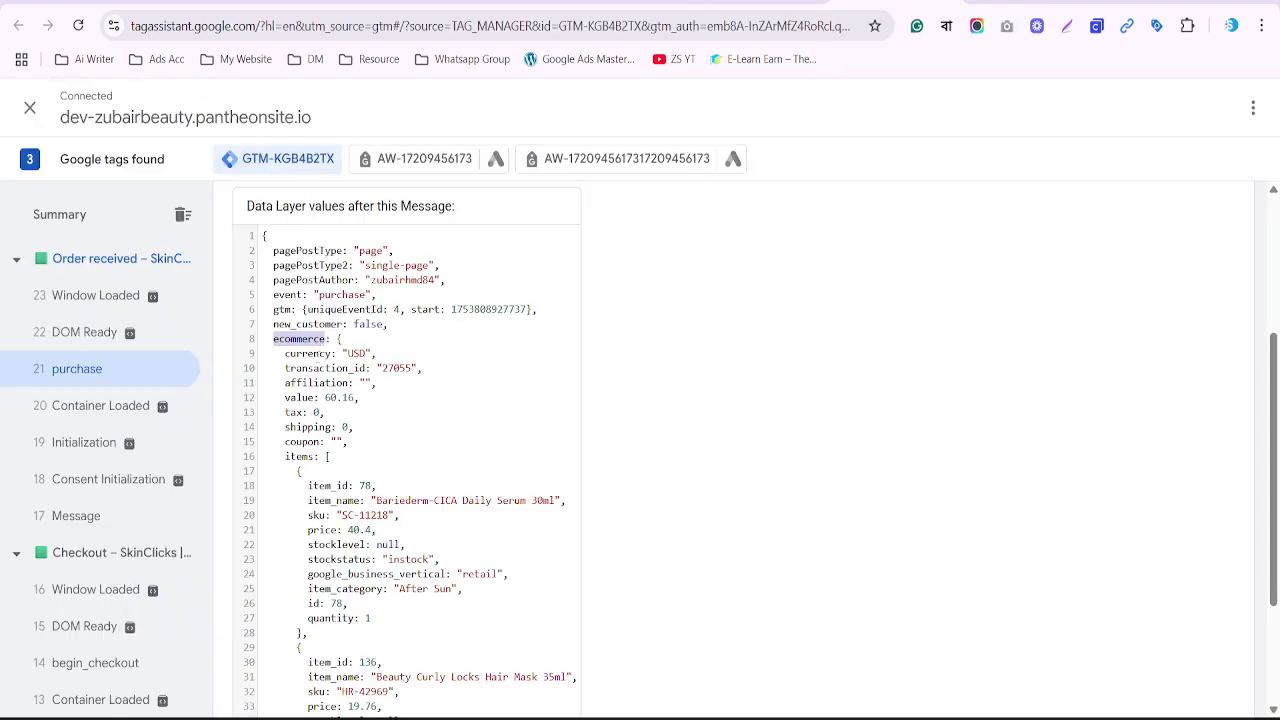
pyautogui.doubleClick(314, 354)
pyautogui.hotkey('ctrl', 'c')
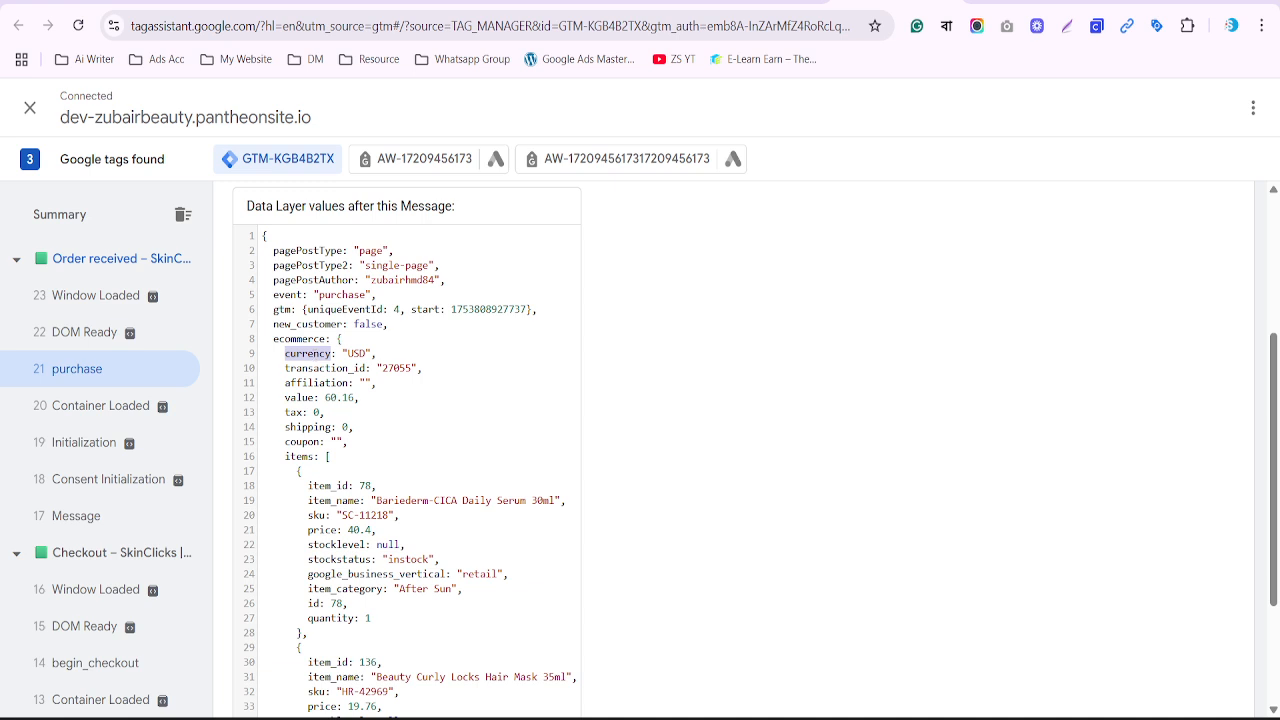
pyautogui.hotkey('alt', 'Tab')
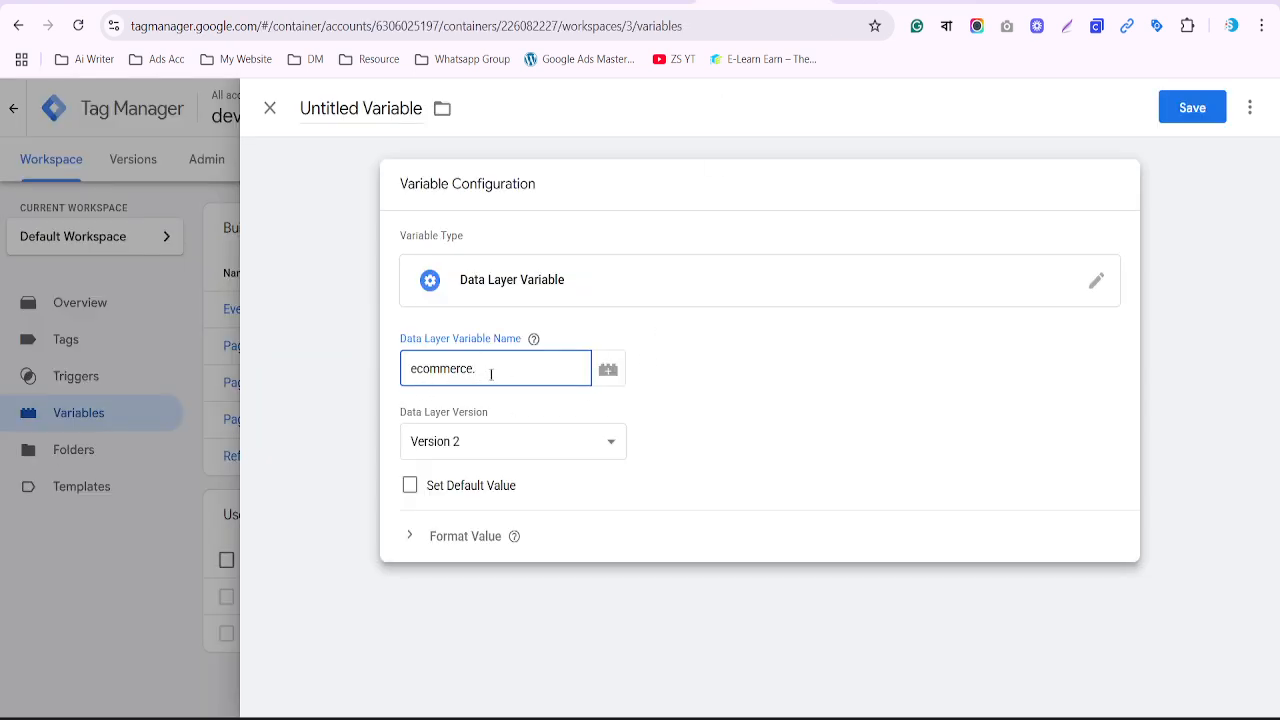
pyautogui.hotkey('ctrl', 'v')
# Retitle the untitled variable 'DLV - currency'
pyautogui.click(365, 109)
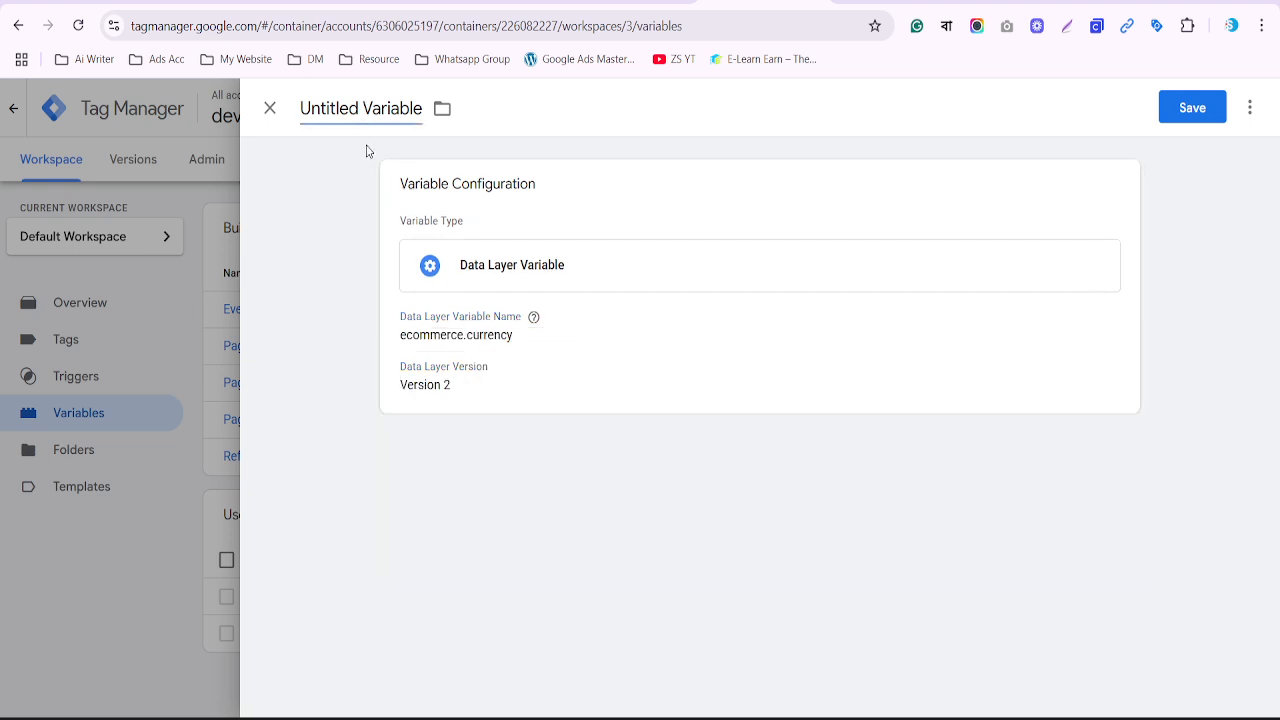
pyautogui.hotkey('ctrl', 'a')
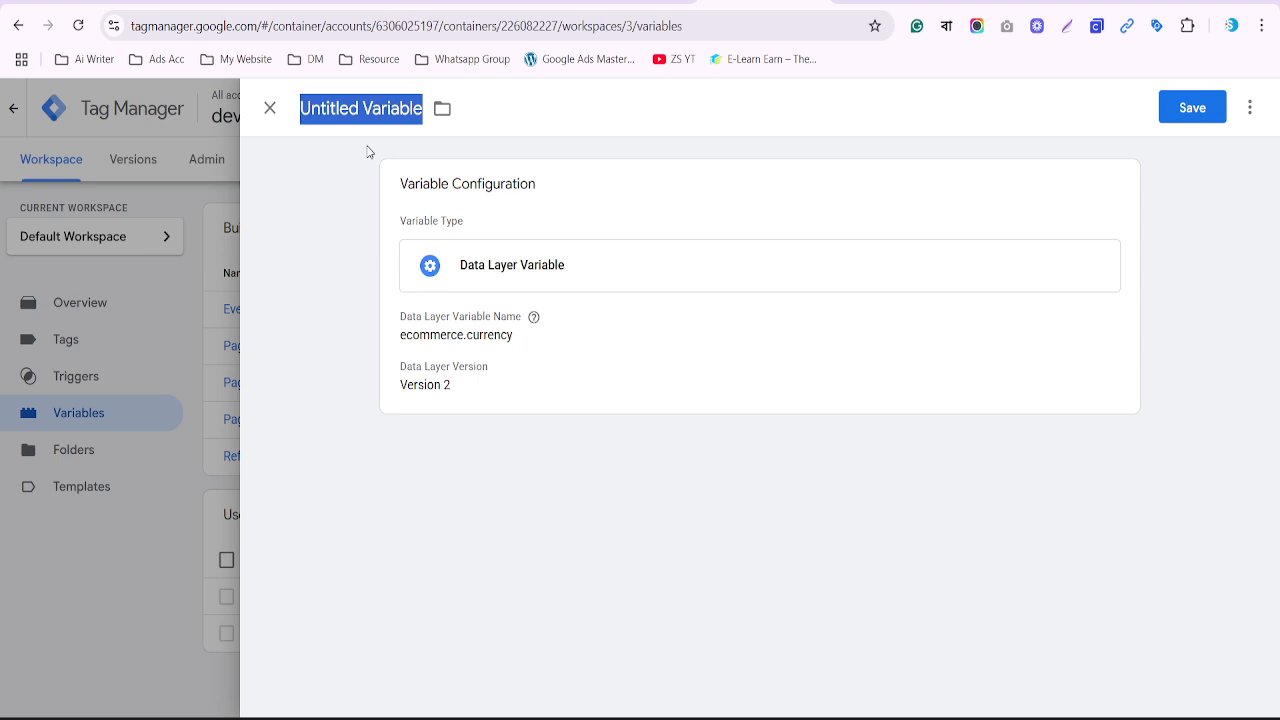
pyautogui.write('D')
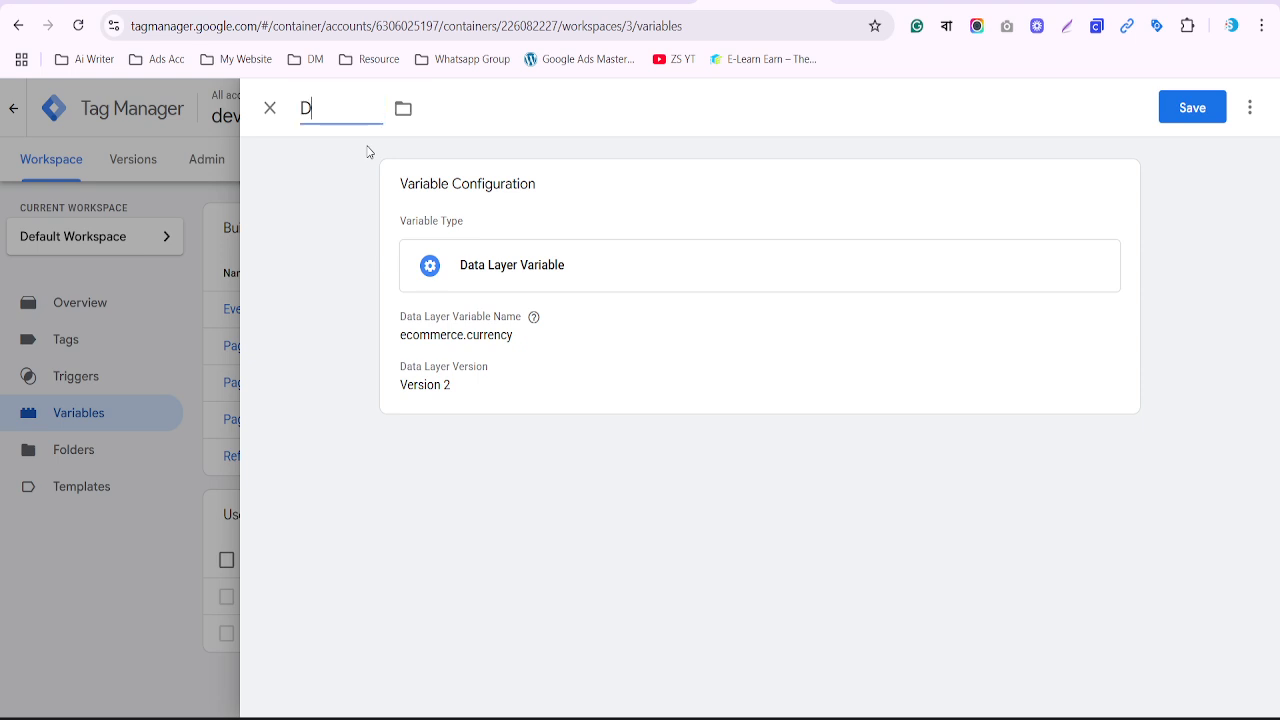
pyautogui.write('LV - currency')
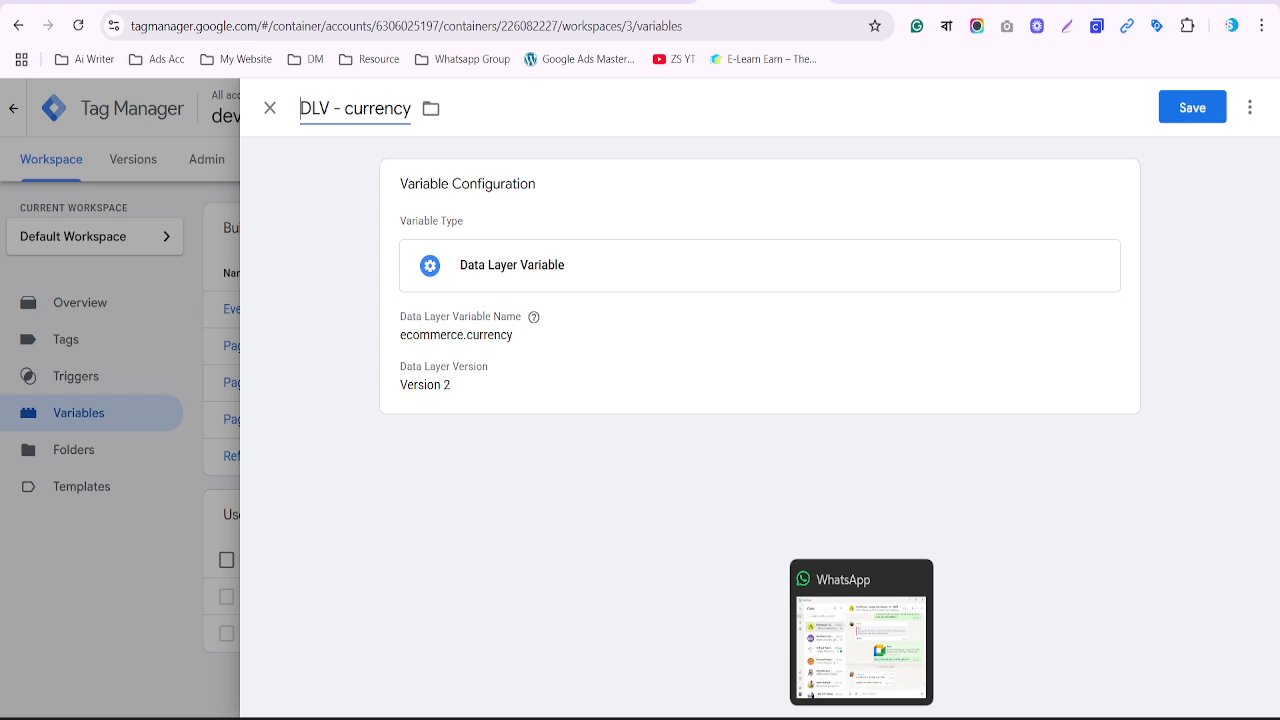
# Write and copy the note '20 mins er moddhe update dicci' in Notepad
pyautogui.click(861, 718)
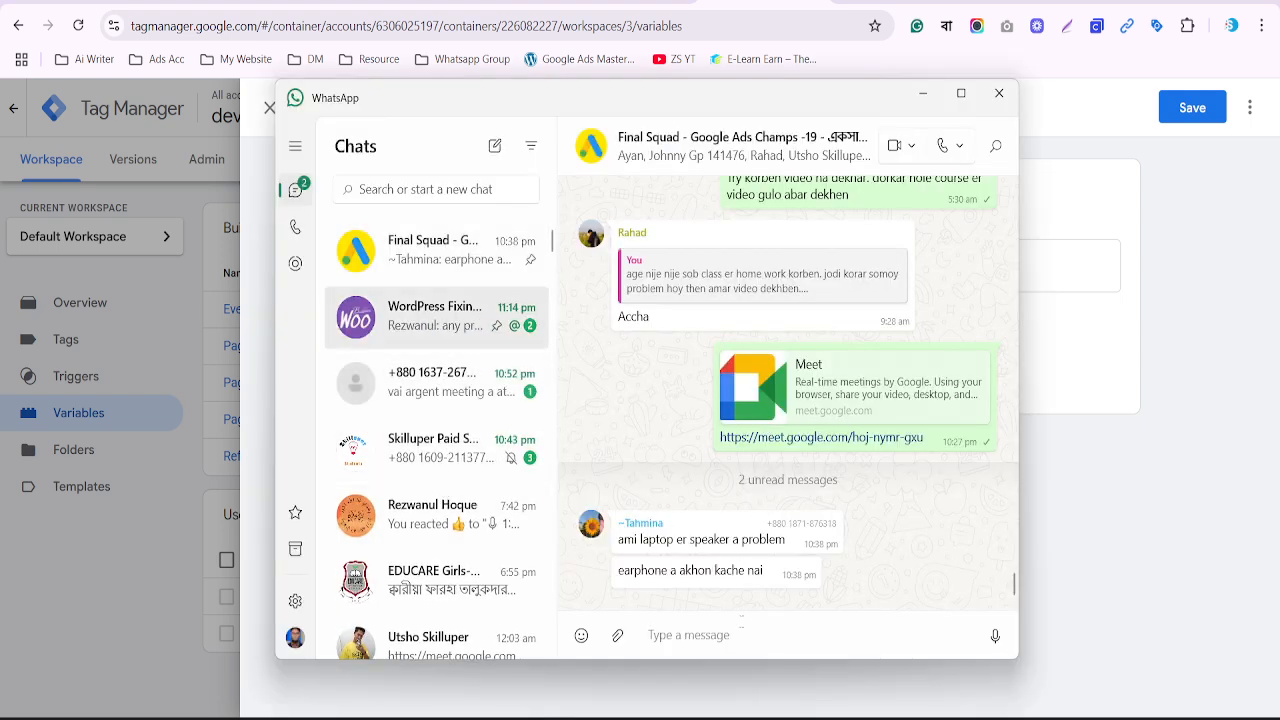
pyautogui.write('10')
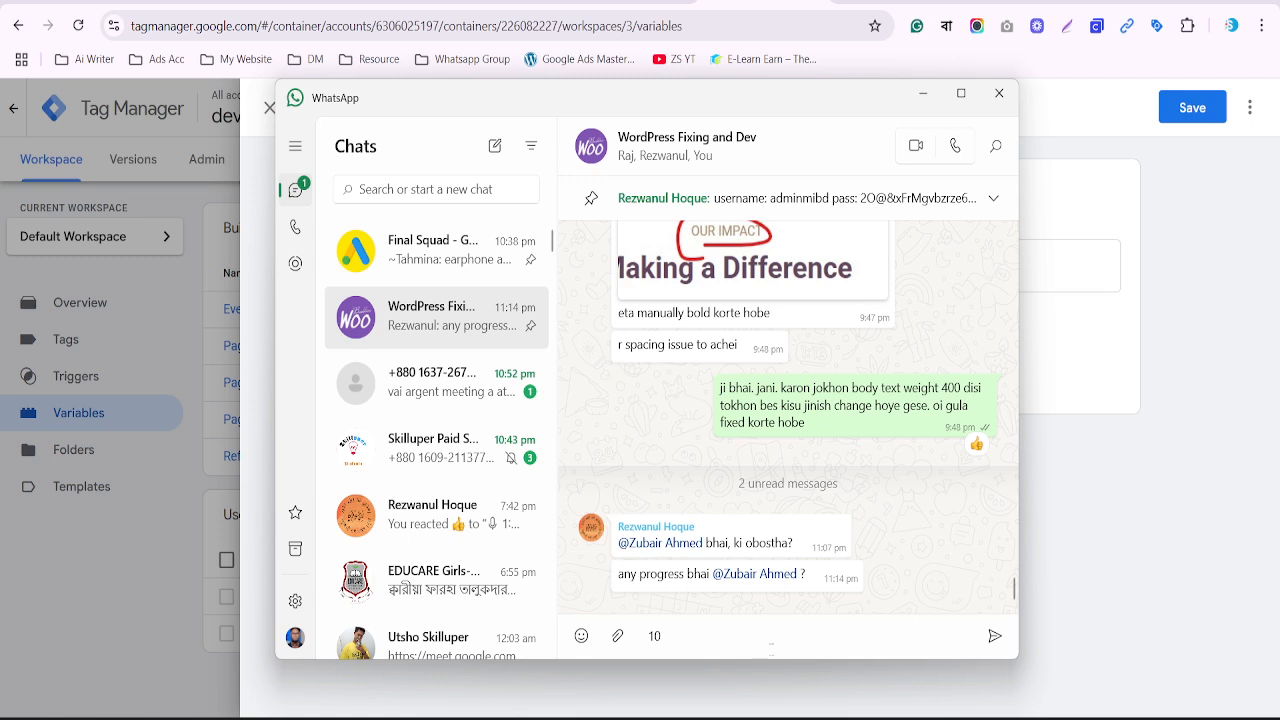
pyautogui.click(893, 692)
pyautogui.click(850, 718)
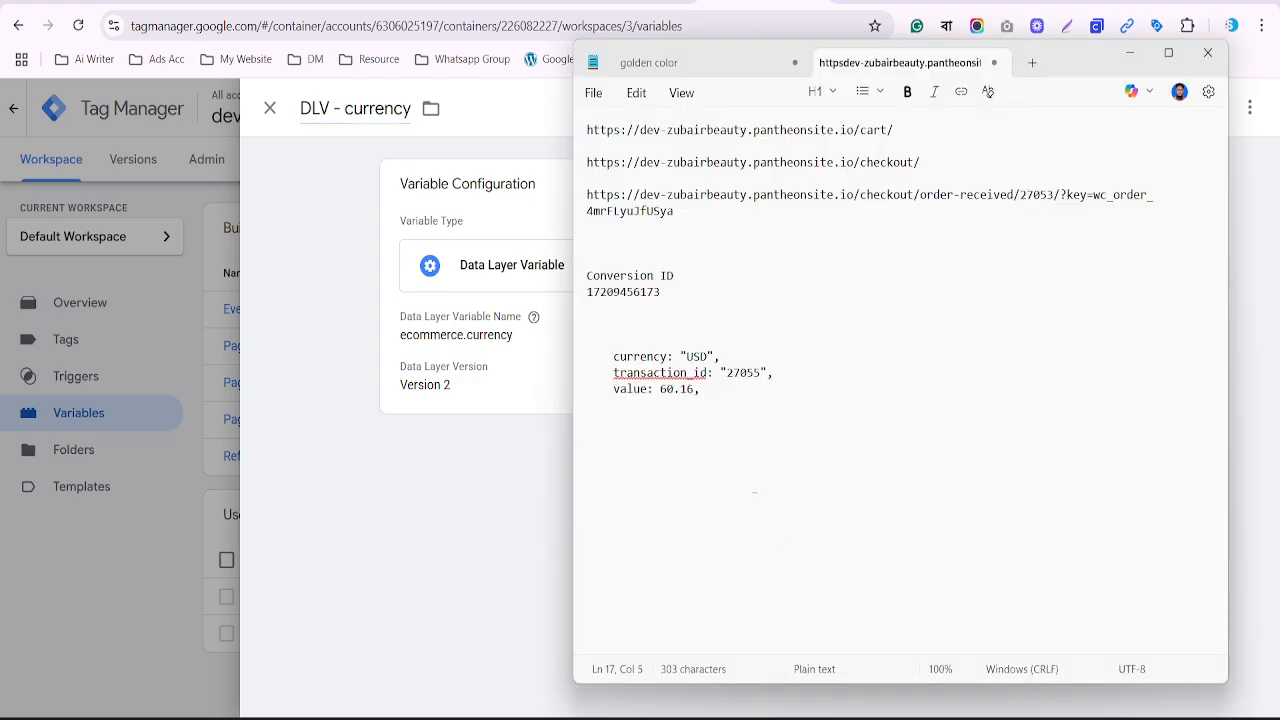
pyautogui.press('Return')
pyautogui.write('10 mins')
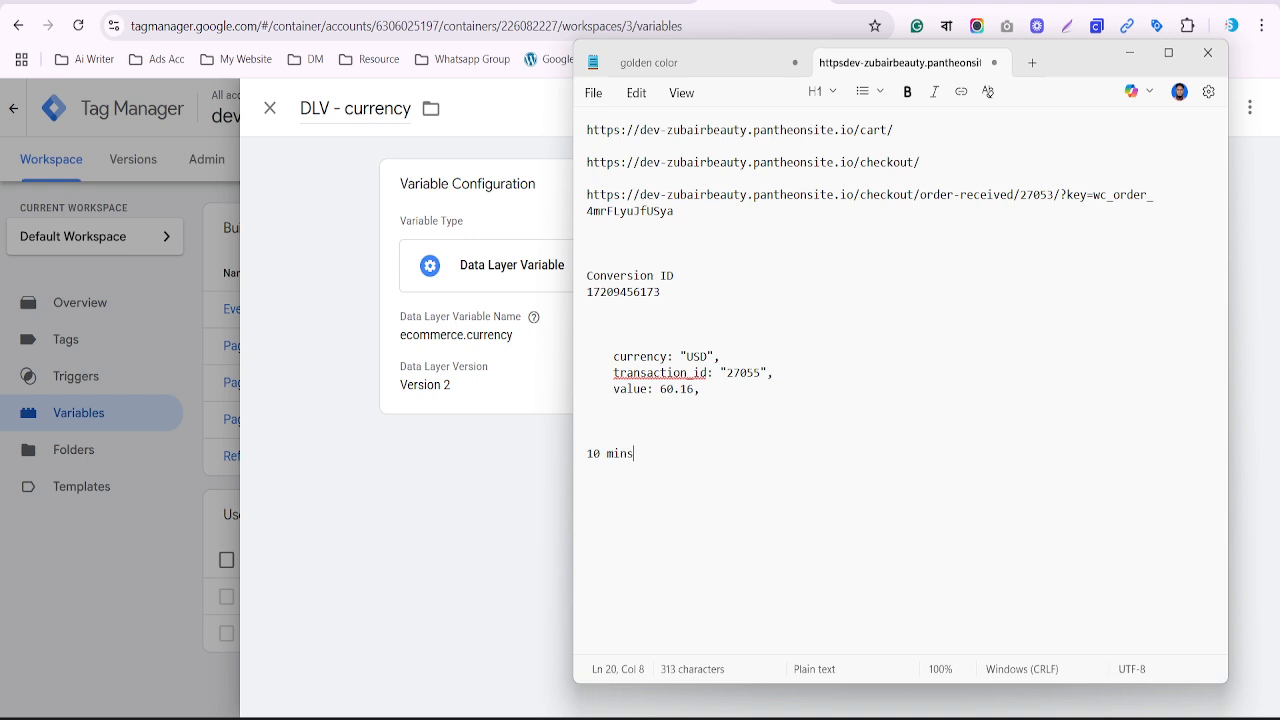
pyautogui.write(' er moddhe ')
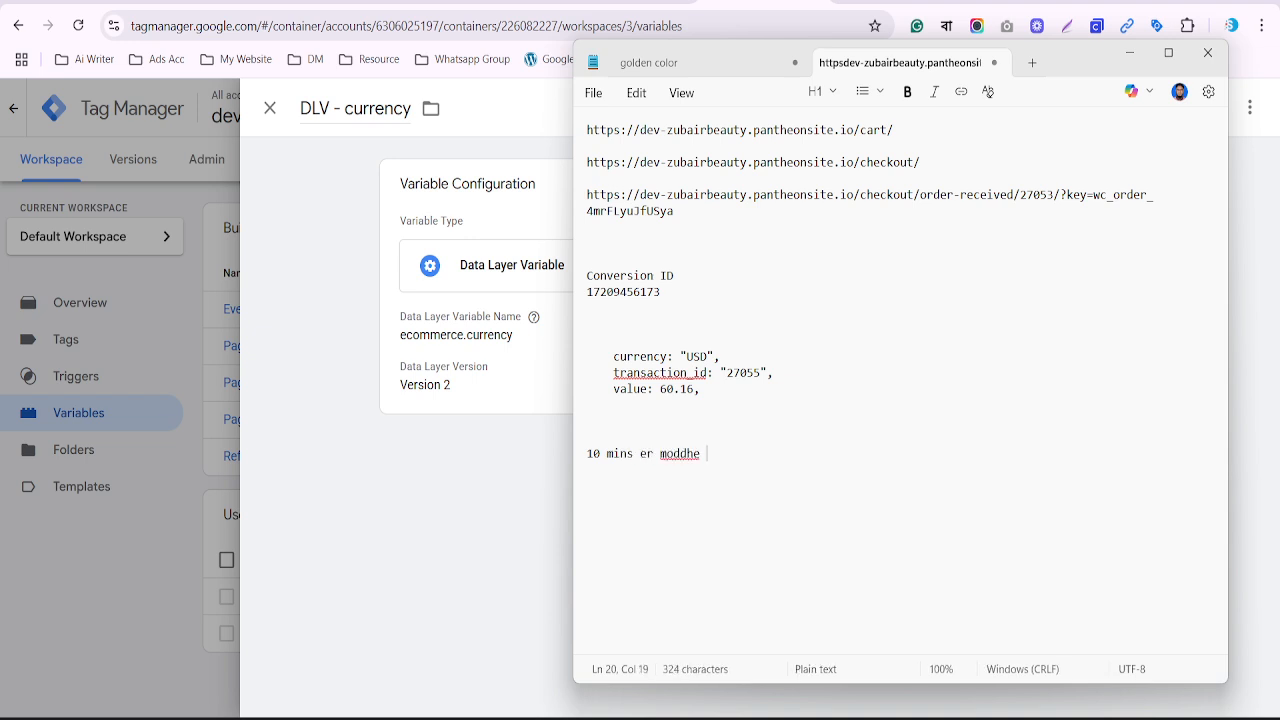
pyautogui.write('update dicci')
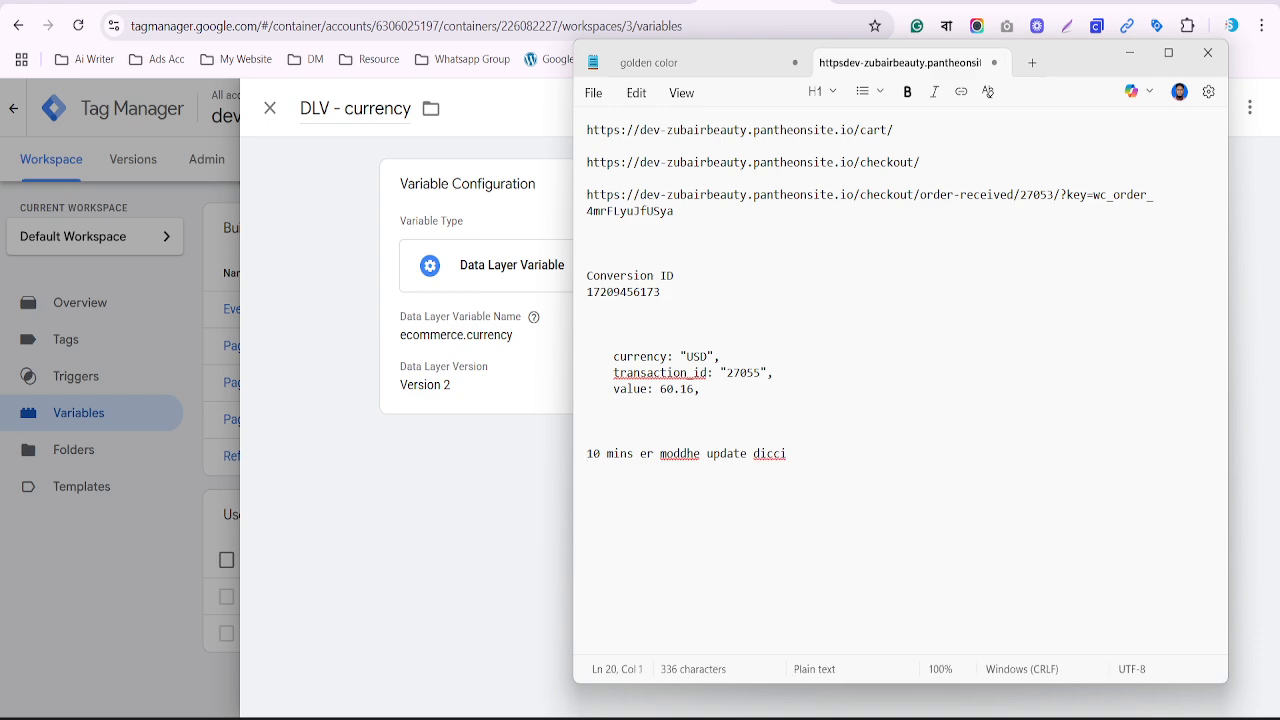
pyautogui.press('Delete')
pyautogui.write('2')
pyautogui.hotkey('shift', 'End')
pyautogui.hotkey('ctrl', 'c')
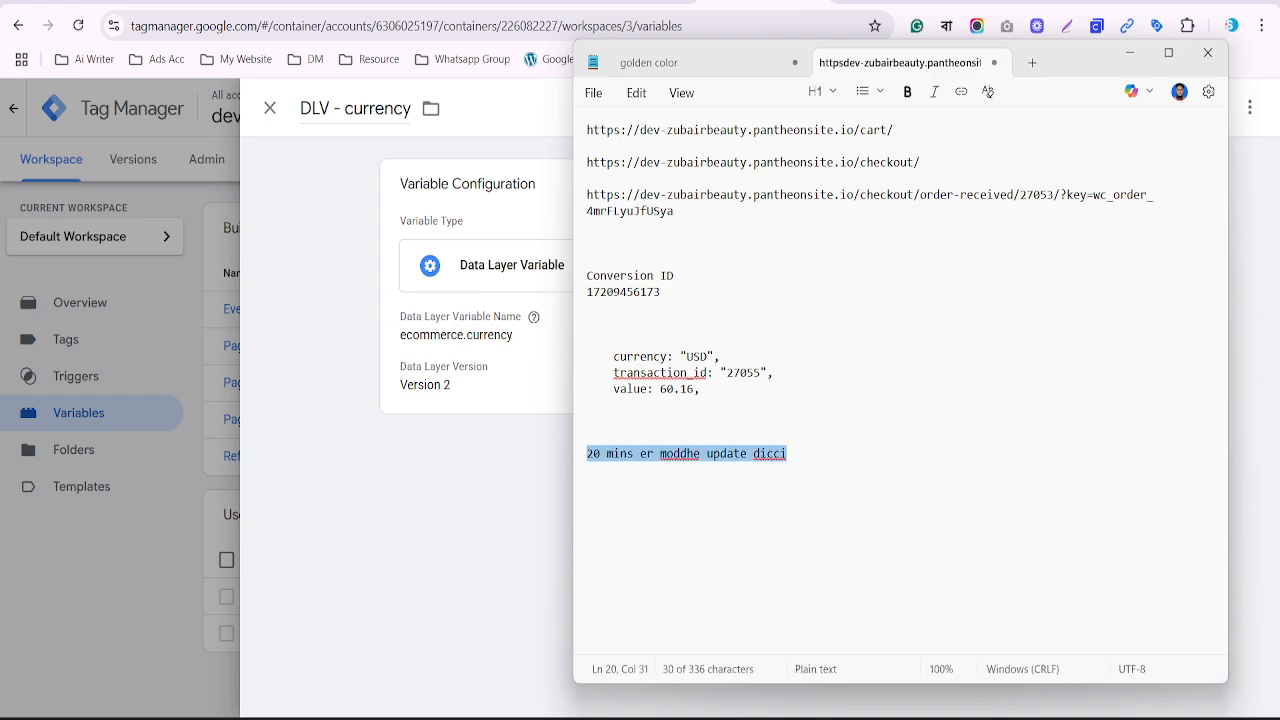
pyautogui.hotkey('alt', 'Tab')
# Send the note to the WordPress Fixing and Dev WhatsApp group, then save DLV - currency
pyautogui.click(912, 718)
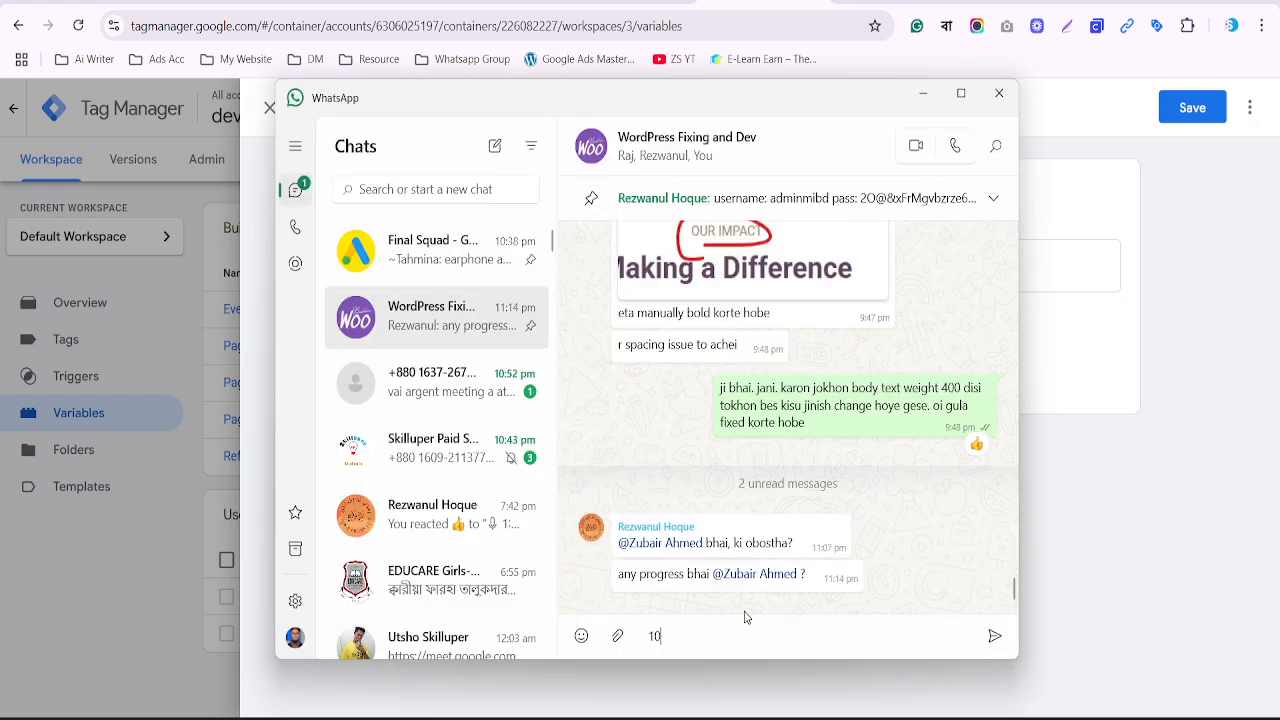
pyautogui.hotkey('ctrl', 'v')
pyautogui.press('Return')
pyautogui.hotkey('alt', 'Tab')
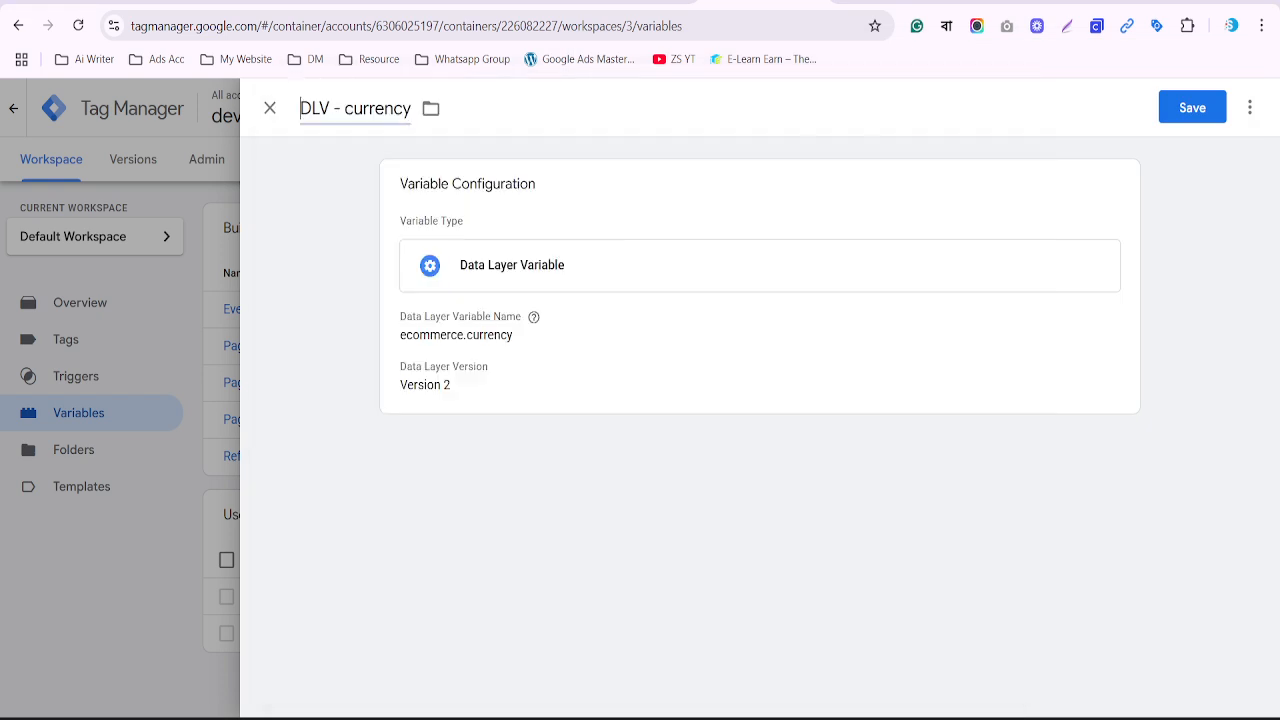
pyautogui.click(1201, 113)
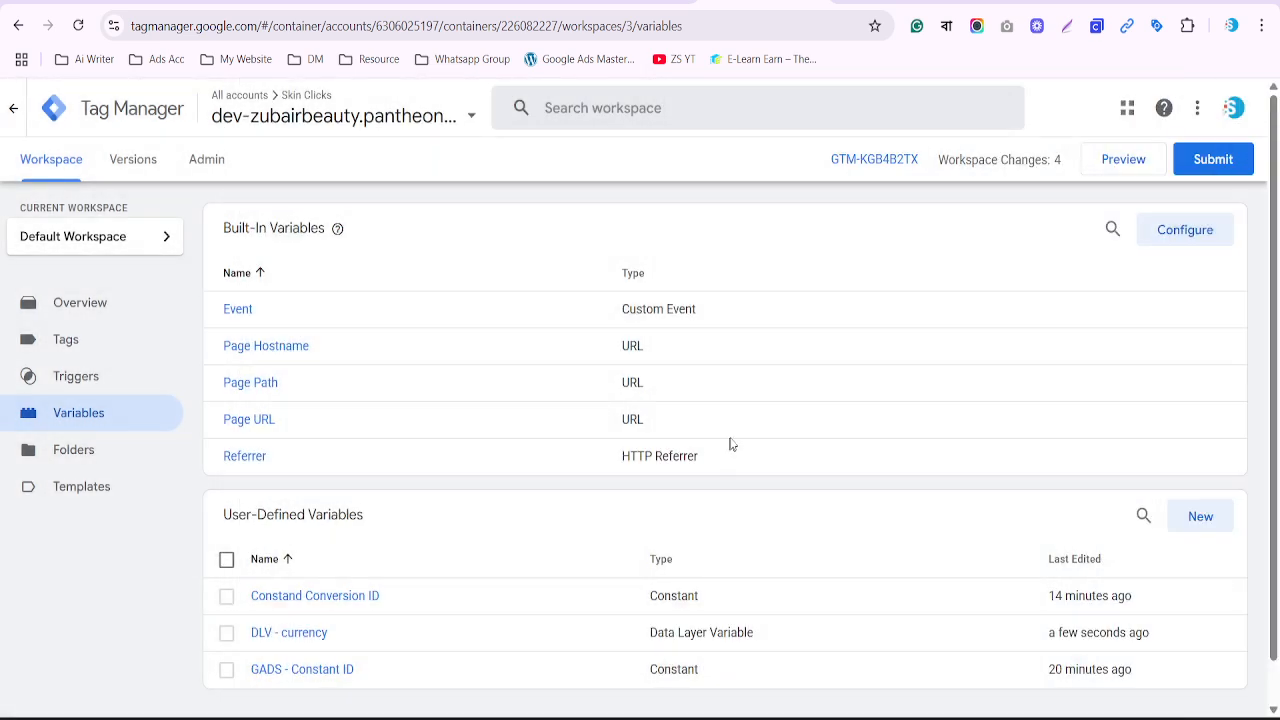
# Create another new variable of type Data Layer Variable
pyautogui.click(1200, 516)
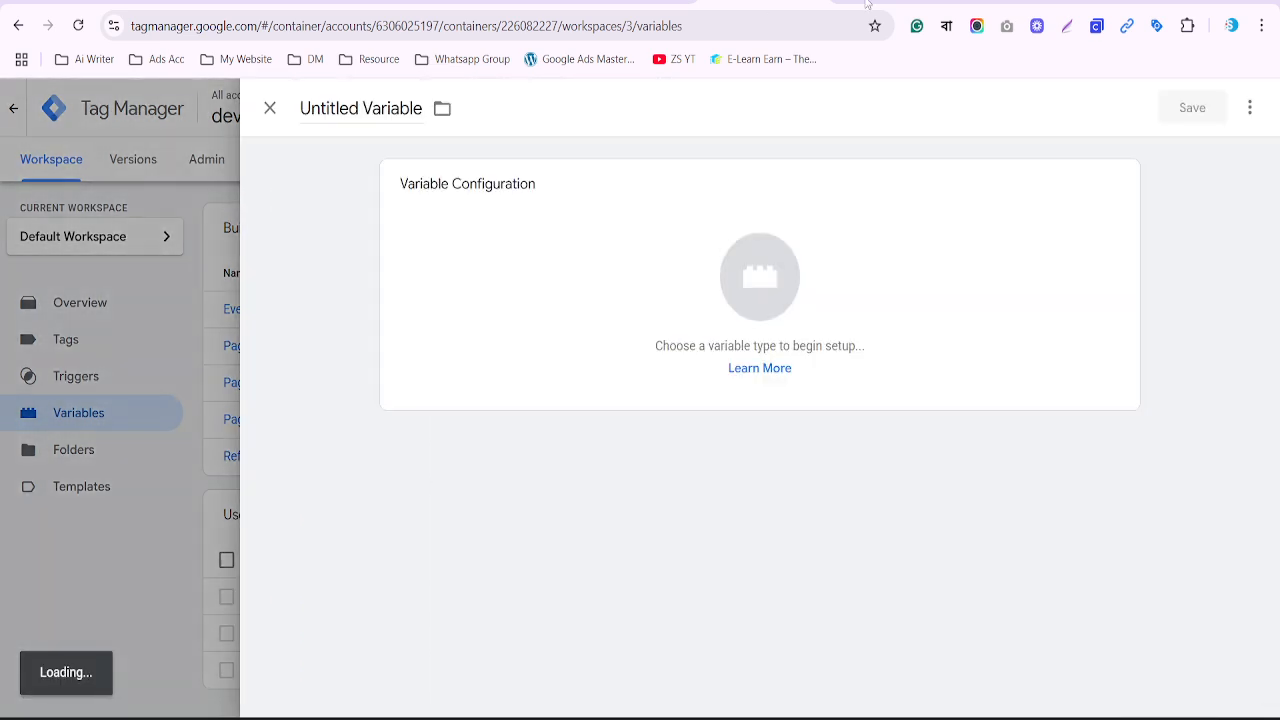
pyautogui.click(776, 271)
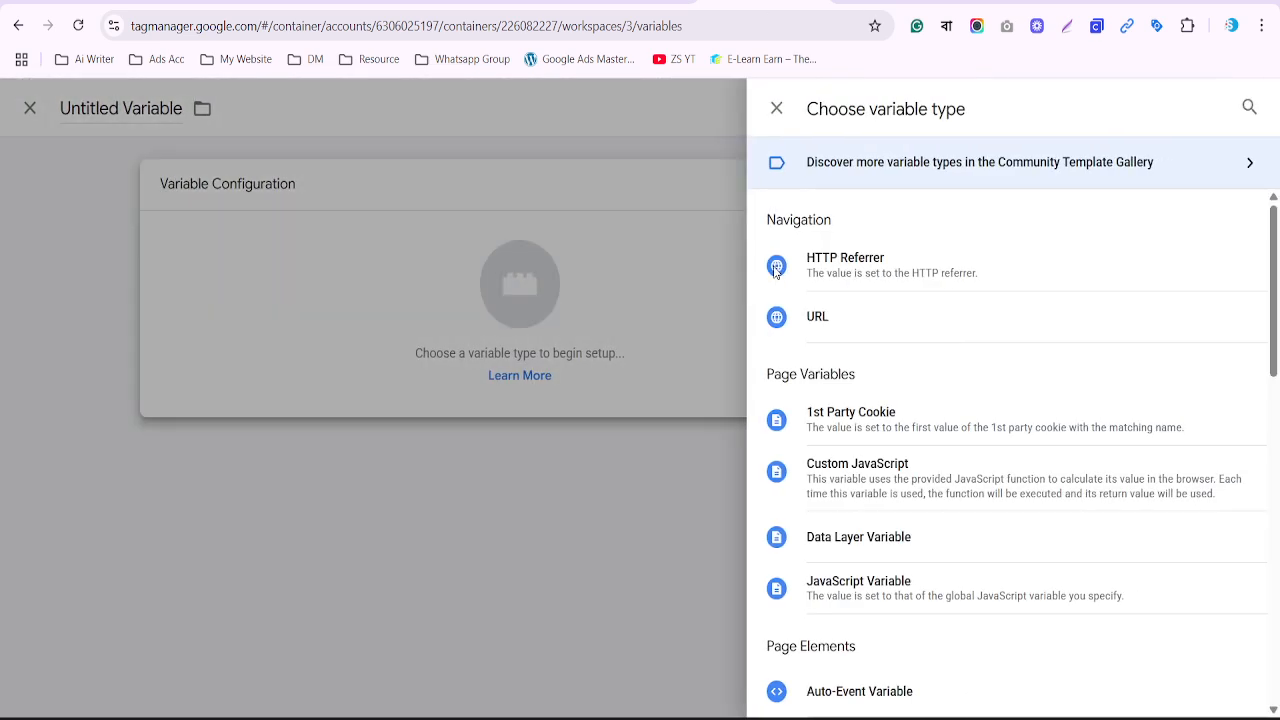
pyautogui.click(846, 536)
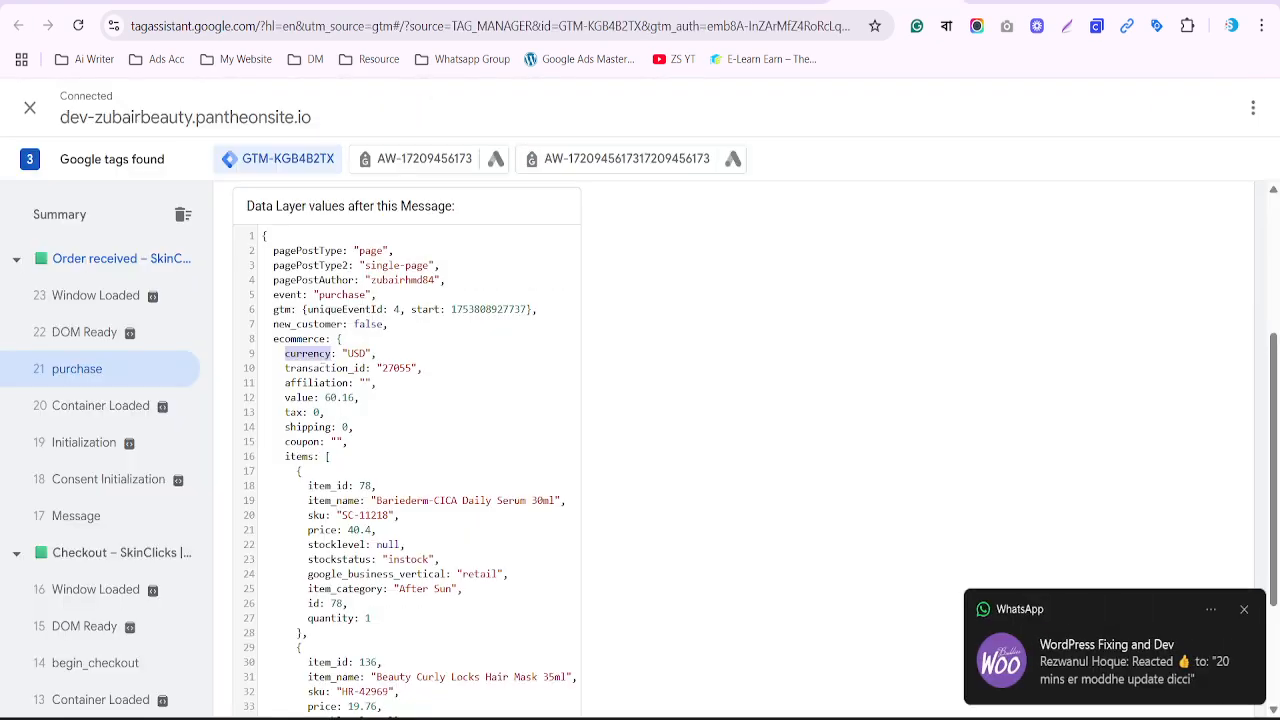
# Set its data layer key to ecommerce.transaction_id, copying the key names from Tag Assistant
pyautogui.doubleClick(290, 339)
pyautogui.hotkey('ctrl', 'c')
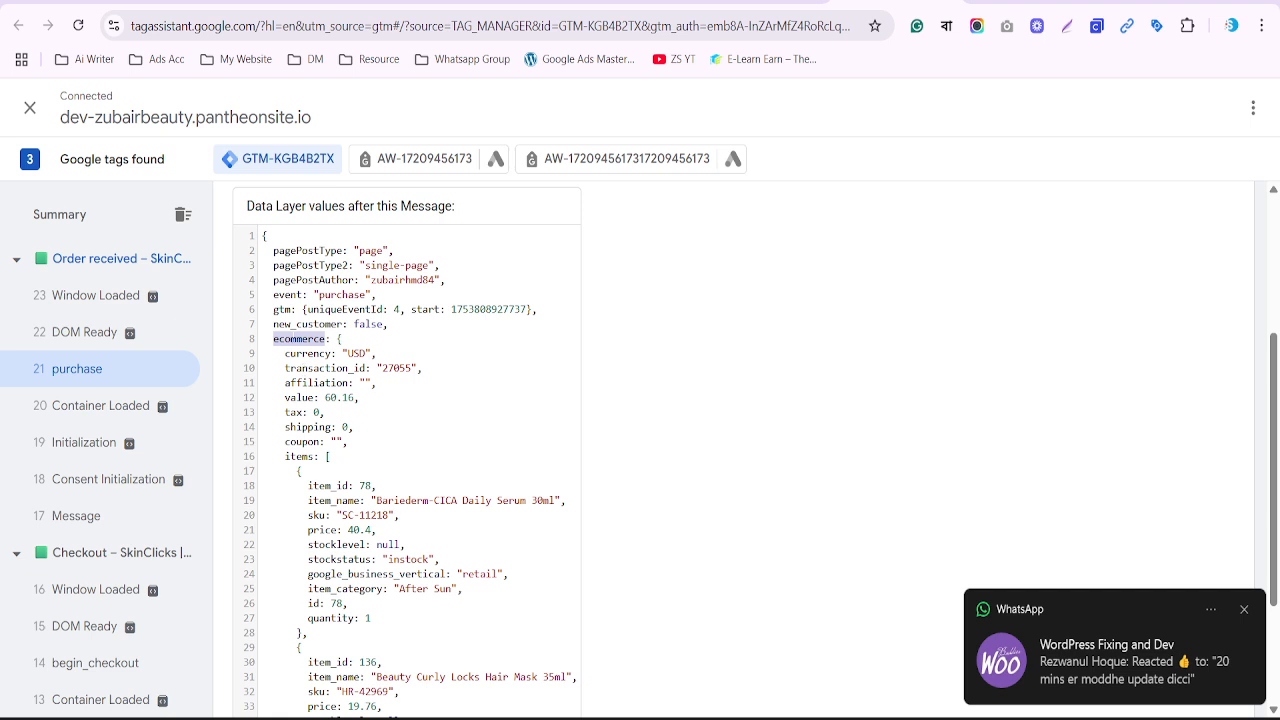
pyautogui.moveTo(297, 368); pyautogui.dragTo(383, 368)
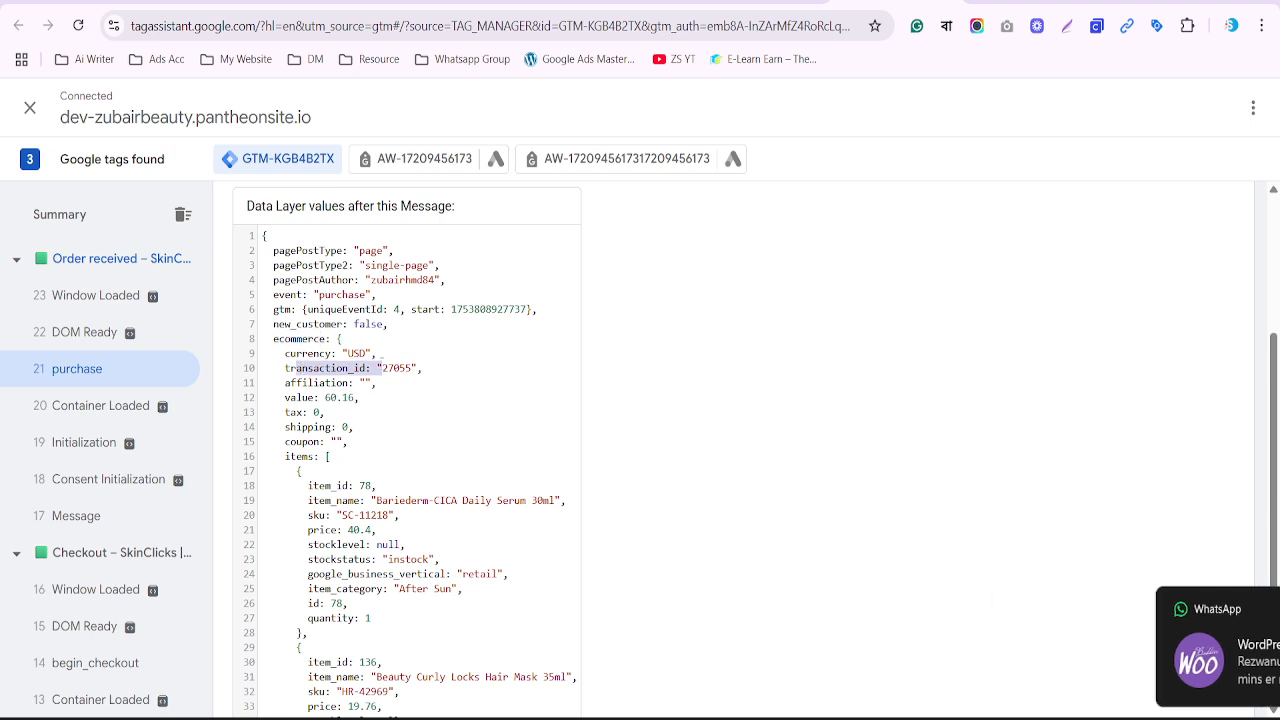
pyautogui.click(765, 2)
pyautogui.click(504, 368)
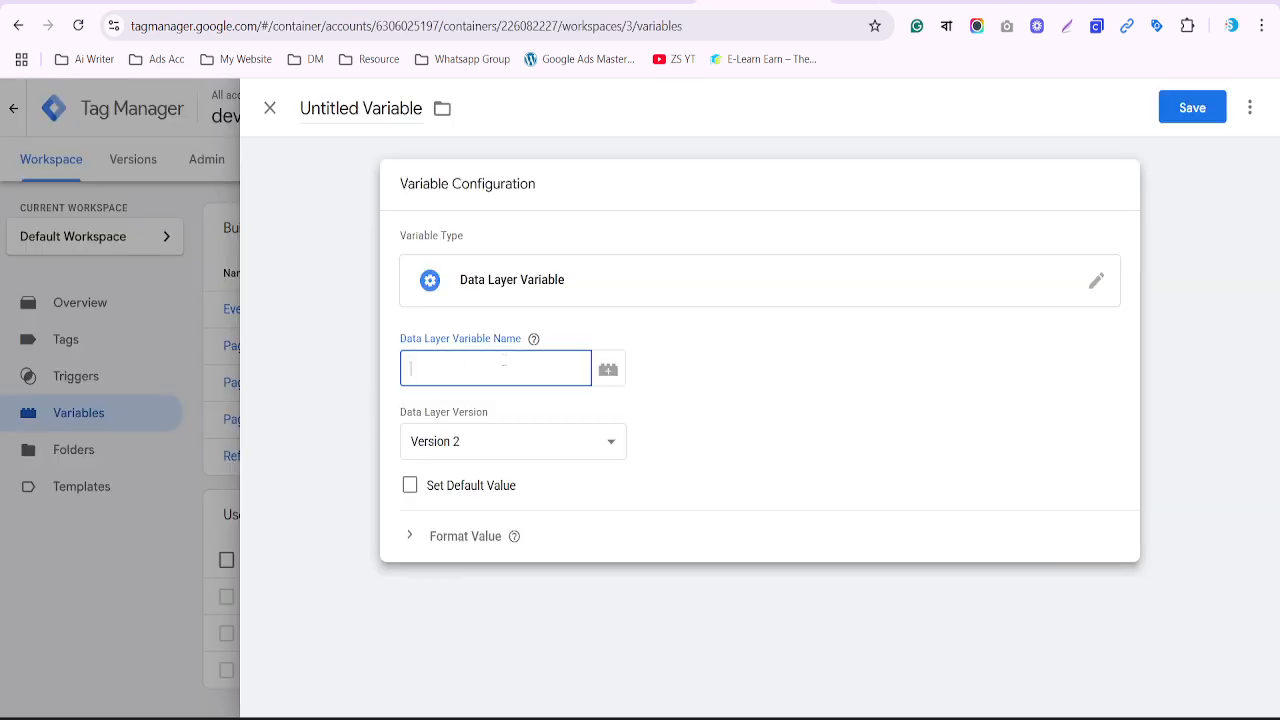
pyautogui.hotkey('ctrl', 'v')
pyautogui.click(896, 2)
pyautogui.click(314, 368)
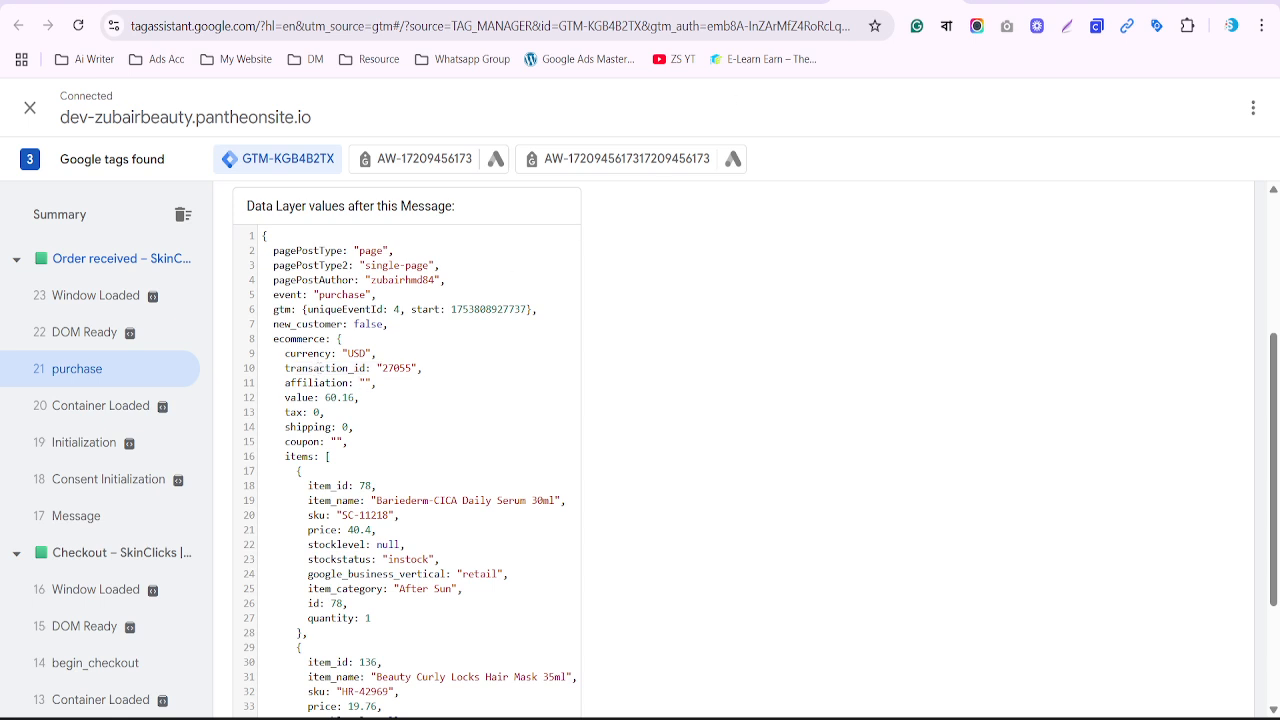
pyautogui.doubleClick(314, 368)
pyautogui.hotkey('ctrl', 'c')
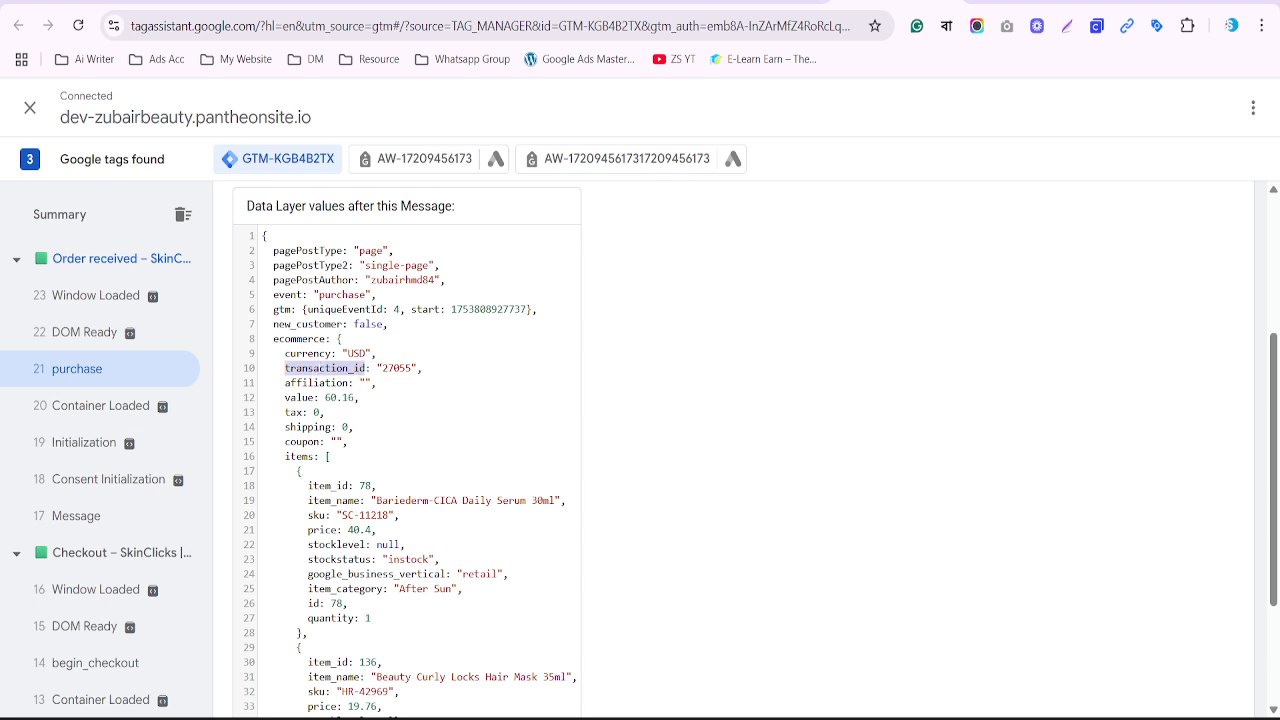
pyautogui.click(748, 2)
pyautogui.click(533, 341)
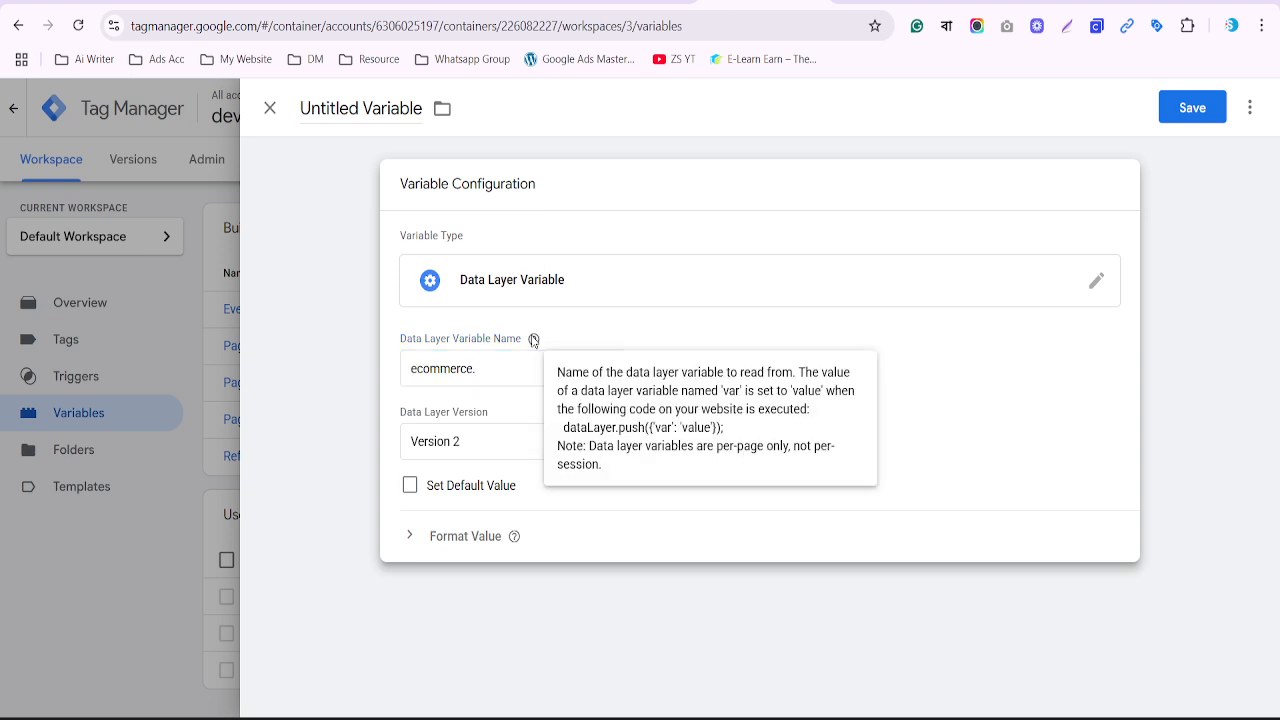
pyautogui.click(505, 370)
pyautogui.hotkey('ctrl', 'v')
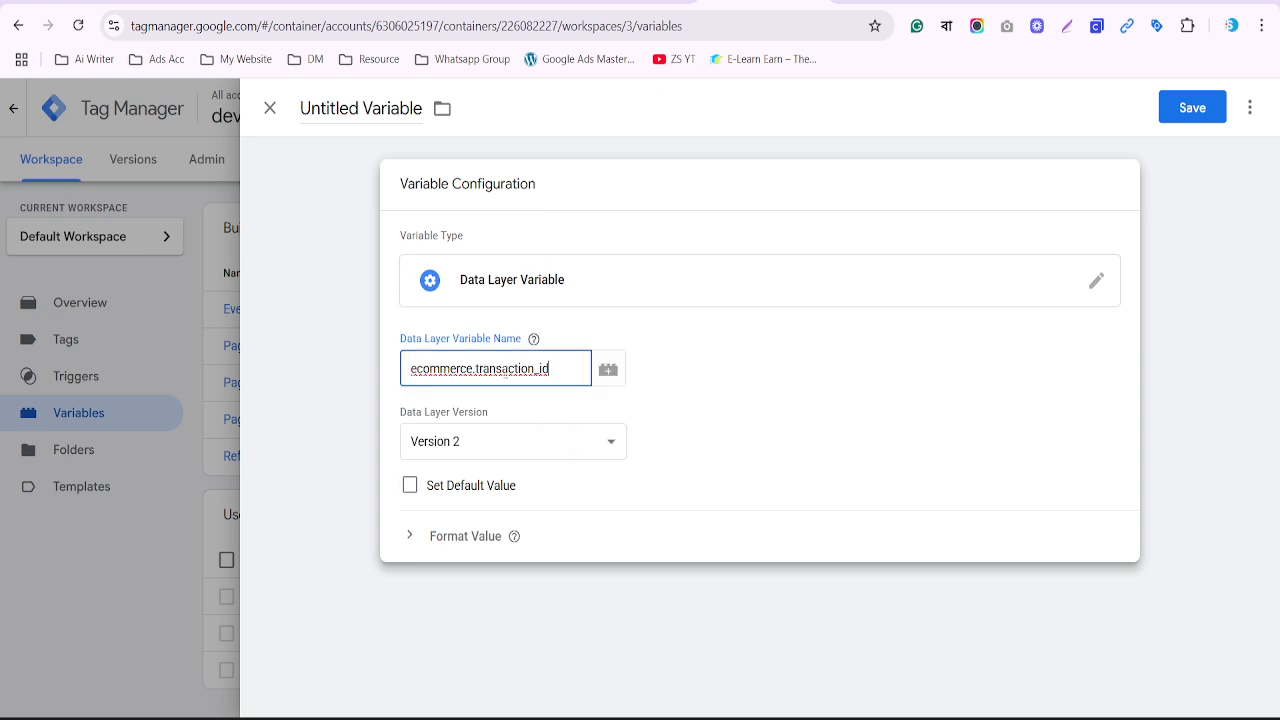
# Name the variable 'DLV - Transaction ID' and save it
pyautogui.click(362, 110)
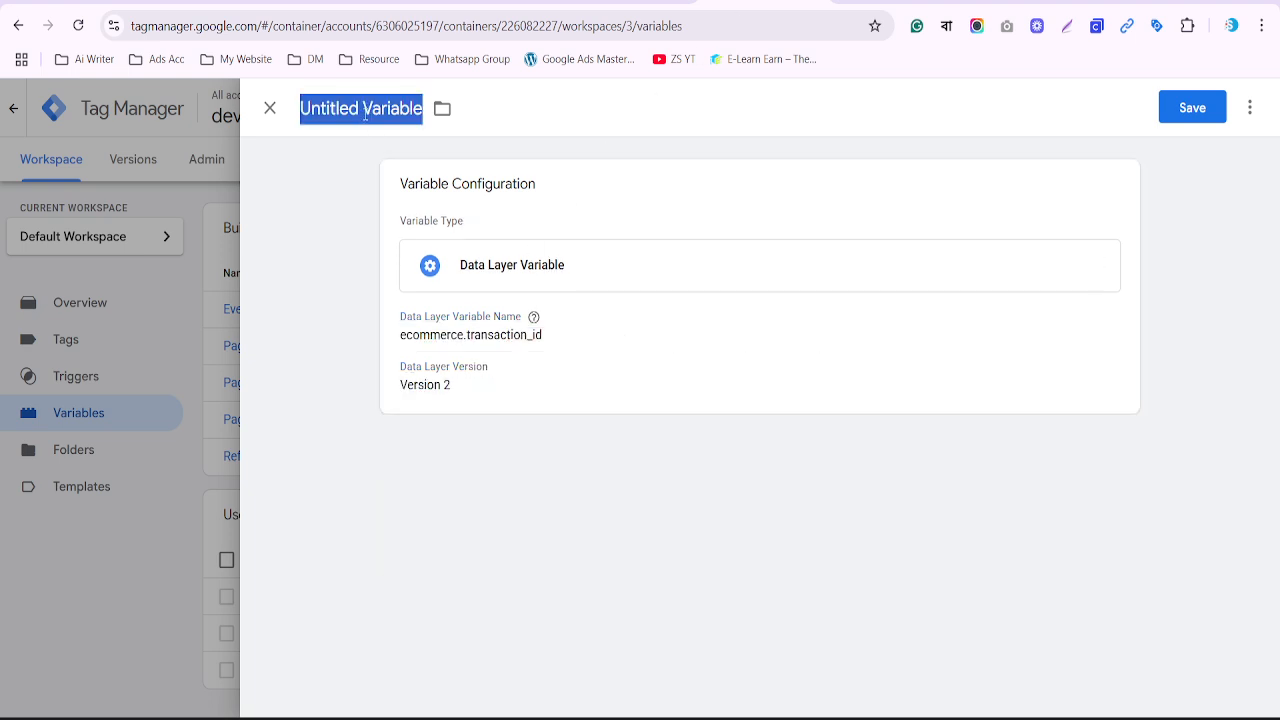
pyautogui.write('DLV')
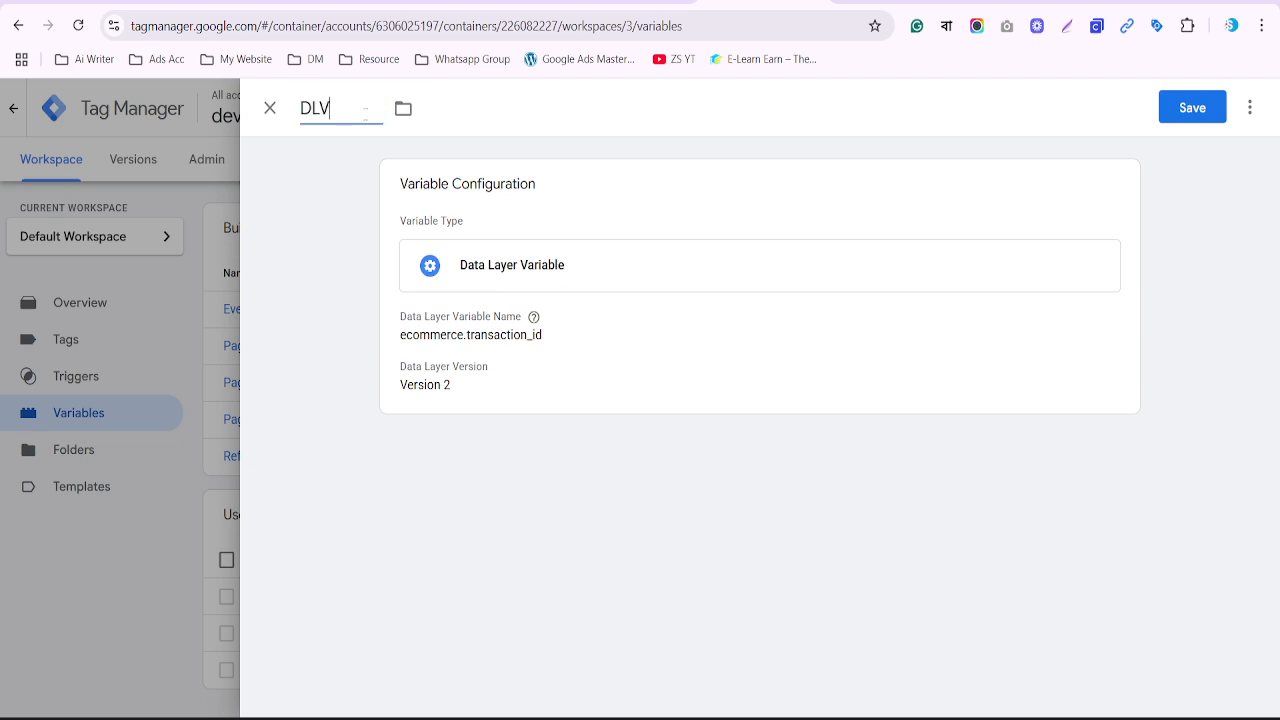
pyautogui.write(' -')
pyautogui.hotkey('ctrl', 'v')
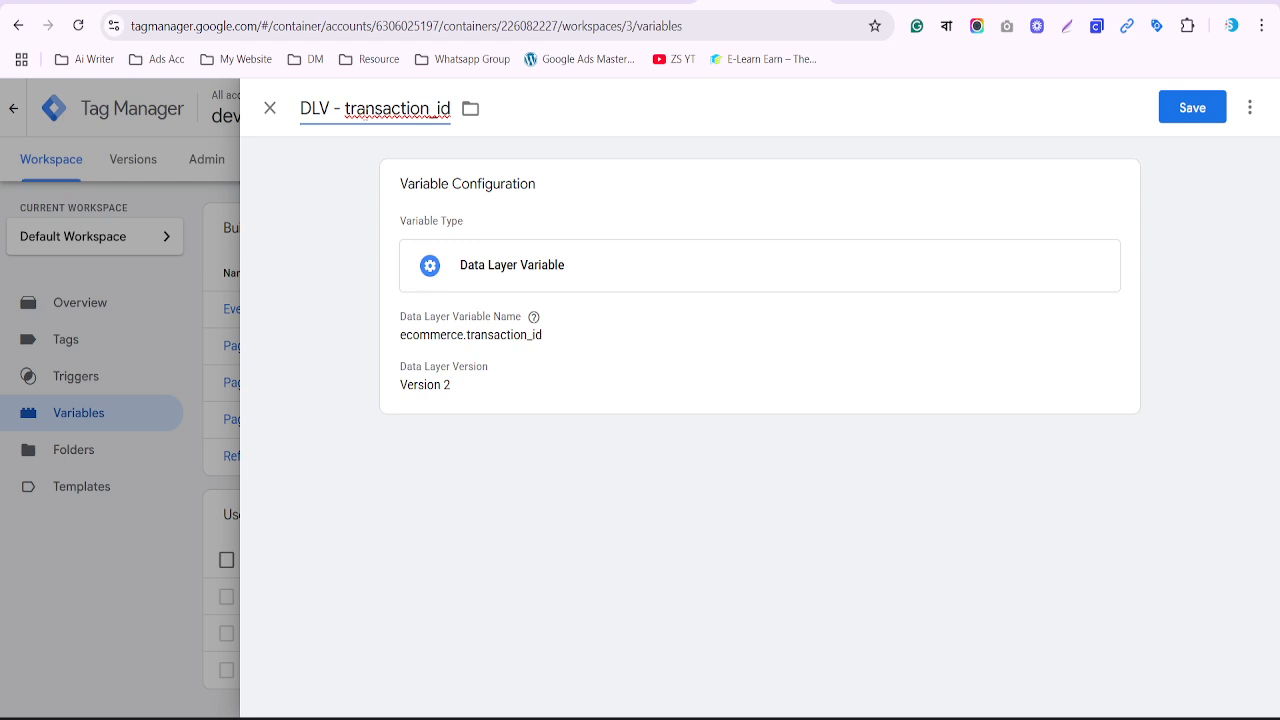
pyautogui.moveTo(351, 110); pyautogui.dragTo(345, 110)
pyautogui.write('R')
pyautogui.moveTo(455, 110); pyautogui.dragTo(441, 110)
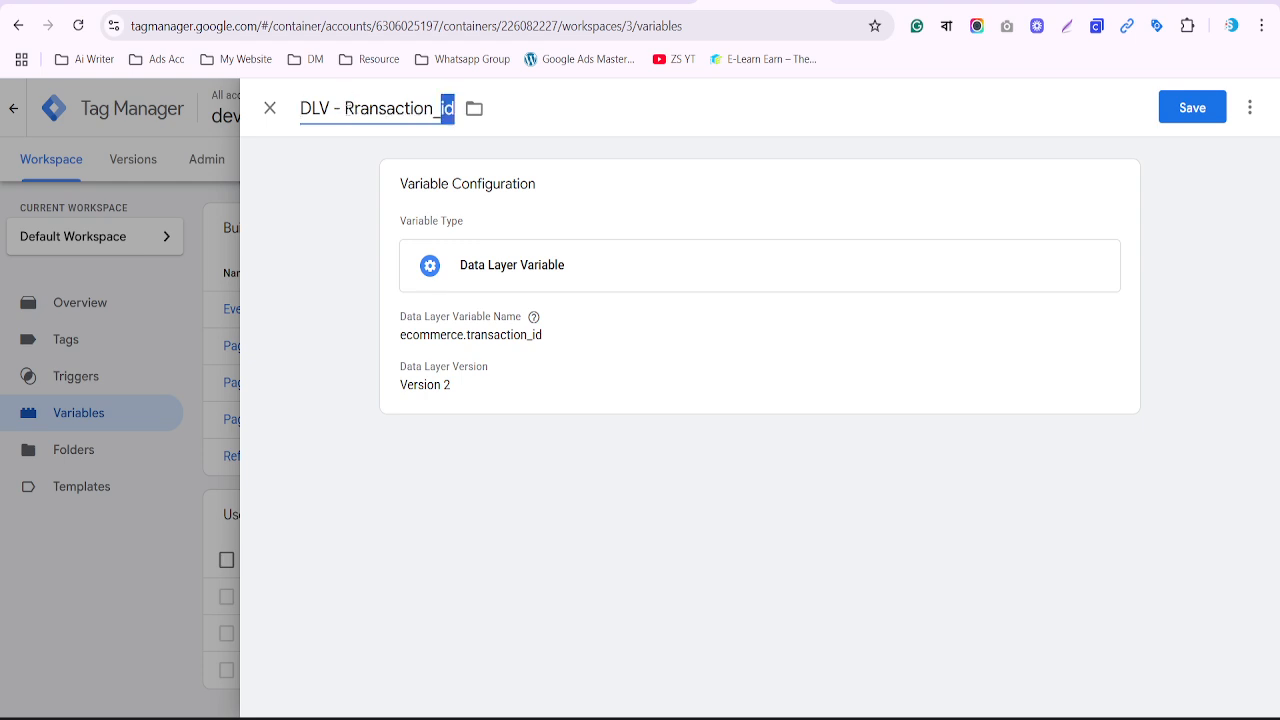
pyautogui.write('ID')
pyautogui.press('BackSpace')
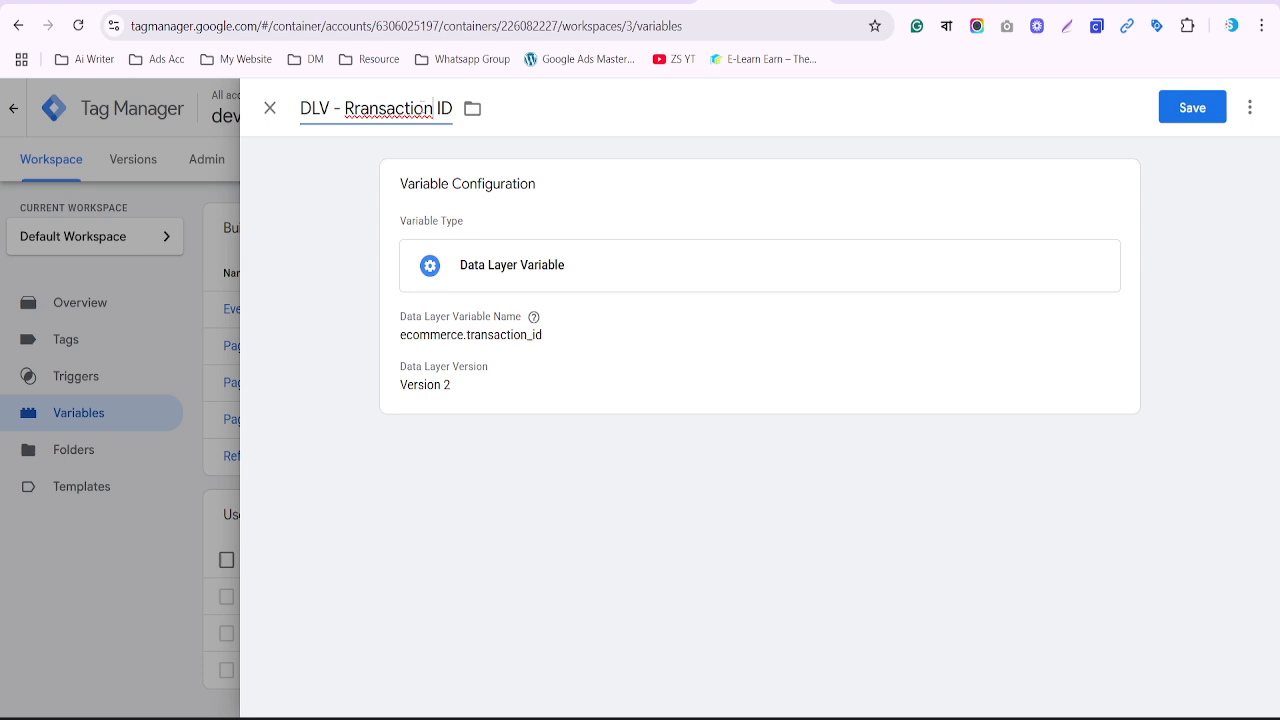
pyautogui.write('T')
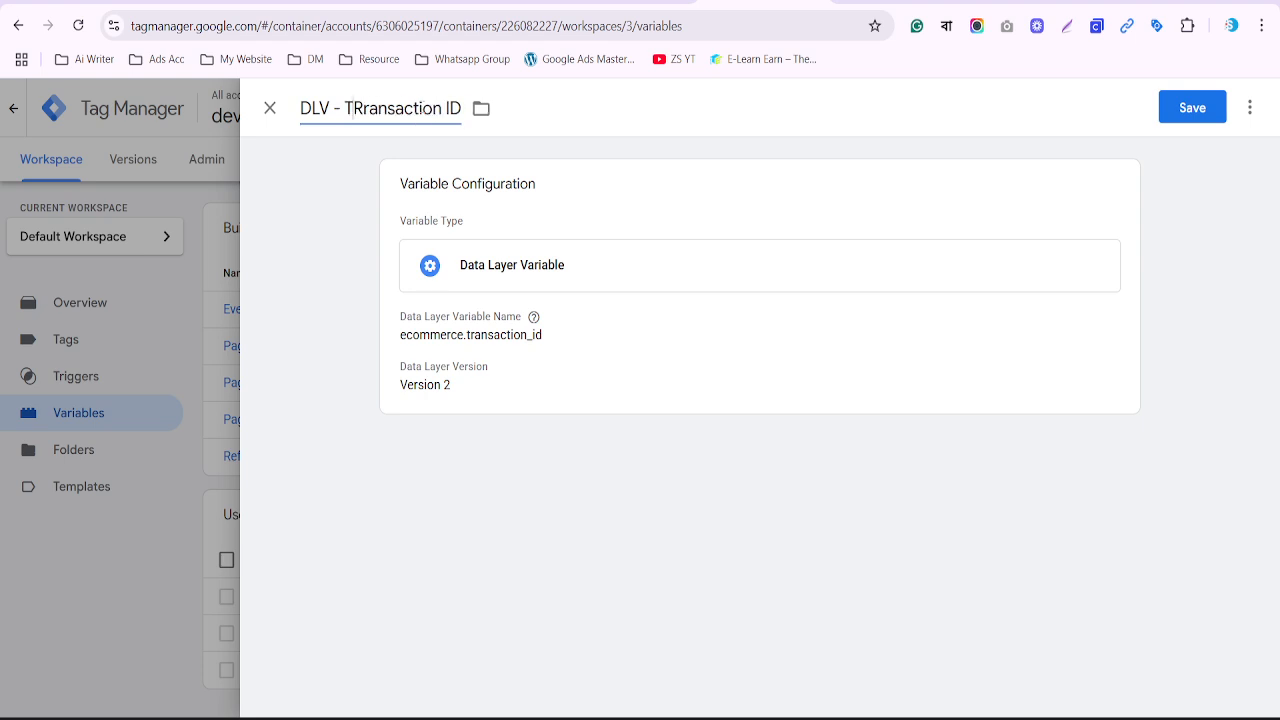
pyautogui.press('Delete')
pyautogui.click(1169, 120)
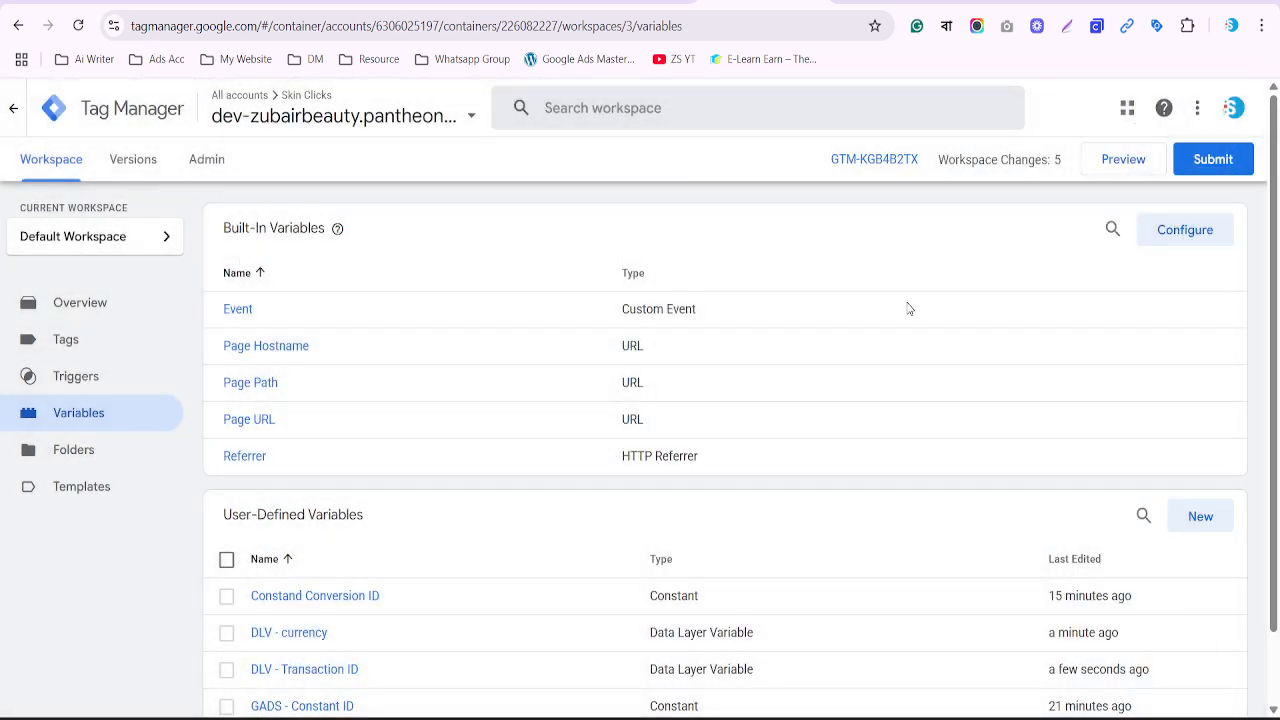
# Create a third new variable of type Data Layer Variable
pyautogui.click(1205, 516)
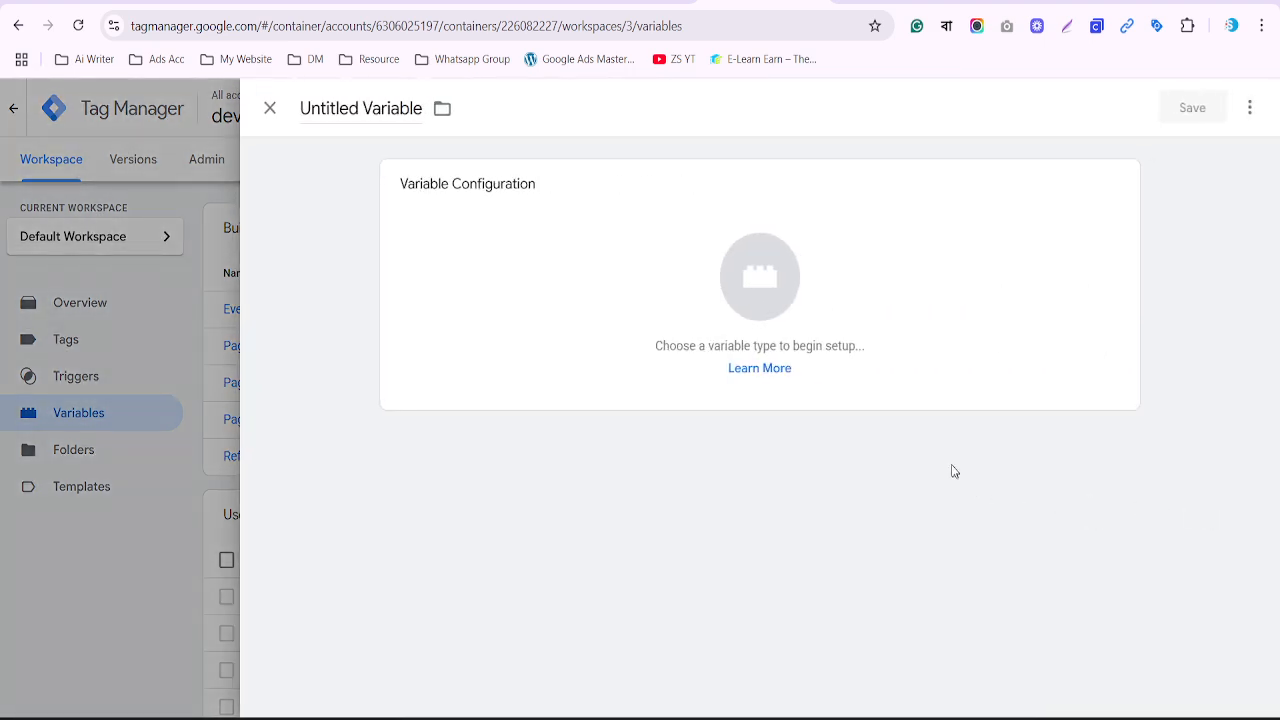
pyautogui.click(771, 289)
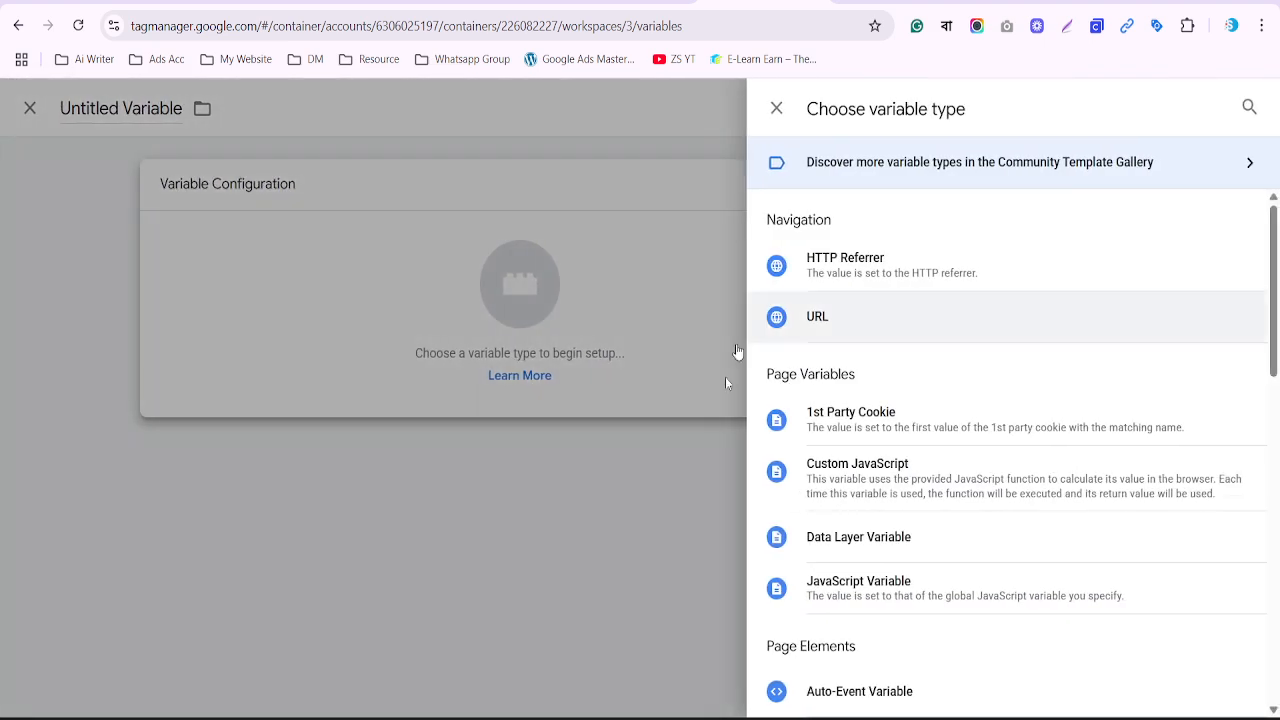
pyautogui.click(874, 531)
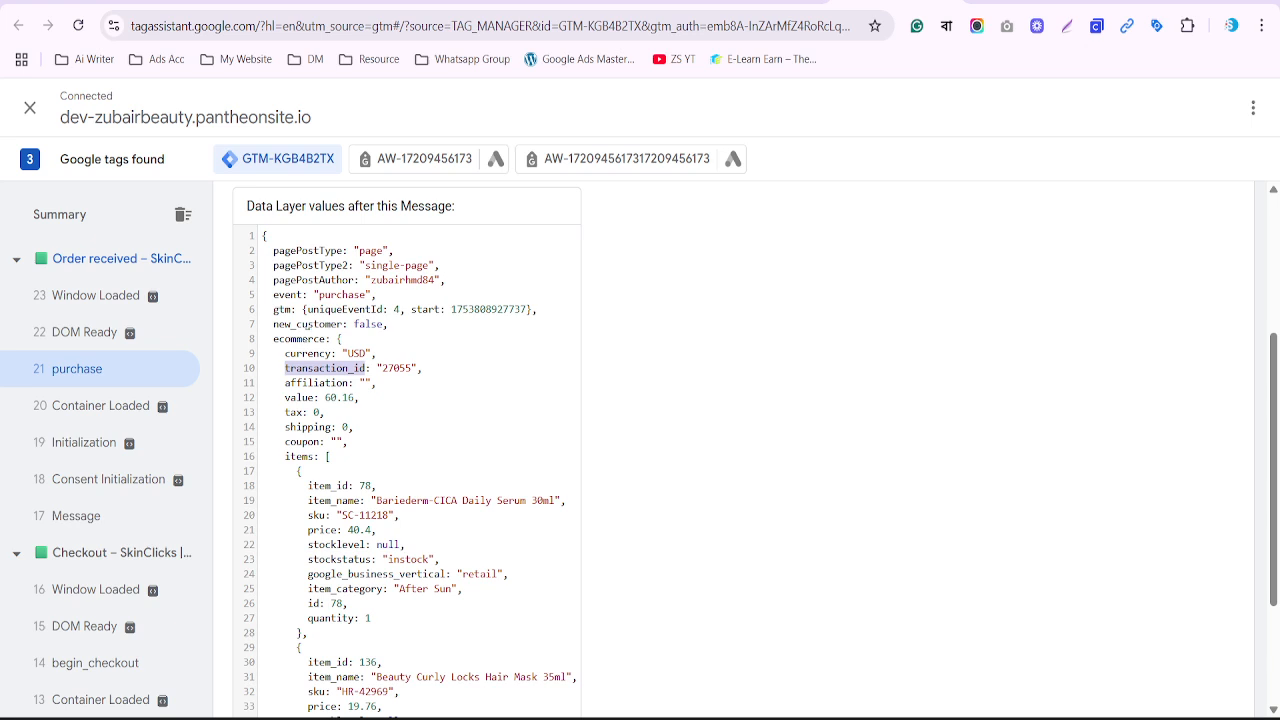
# Set its data layer key to ecommerce.value using keys copied from Tag Assistant
pyautogui.doubleClick(300, 339)
pyautogui.hotkey('ctrl', 'c')
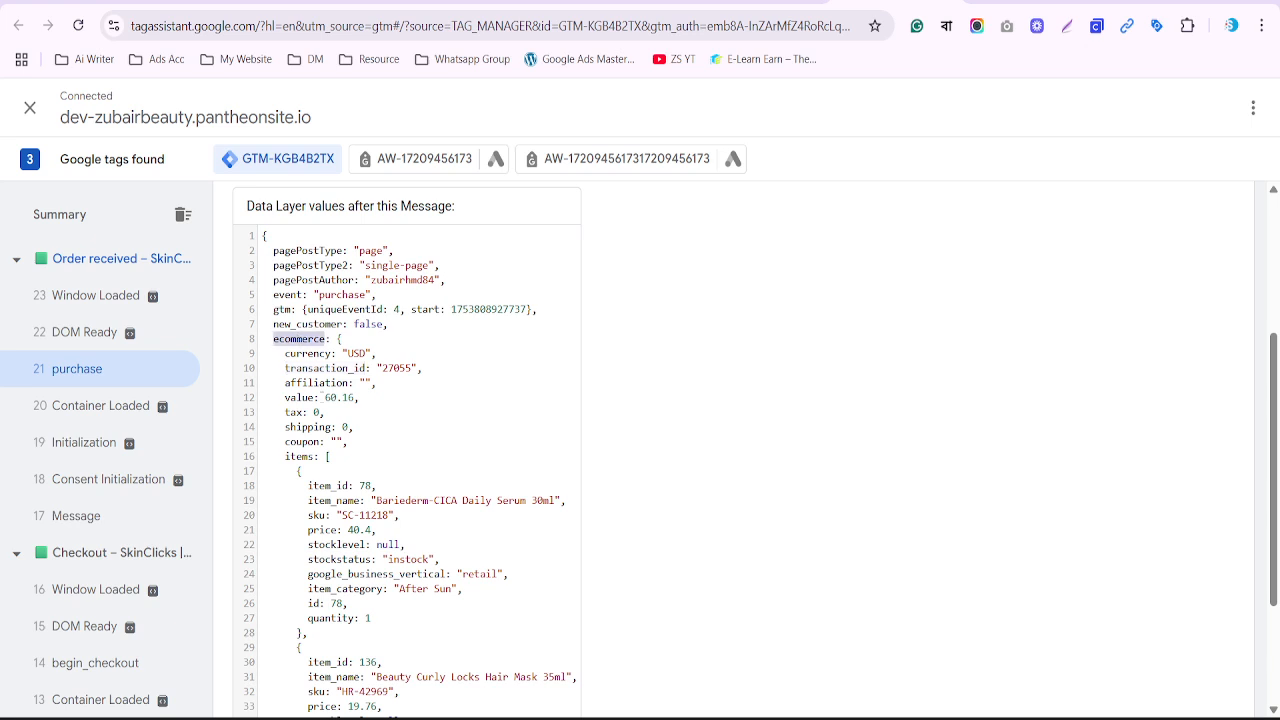
pyautogui.click(301, 397)
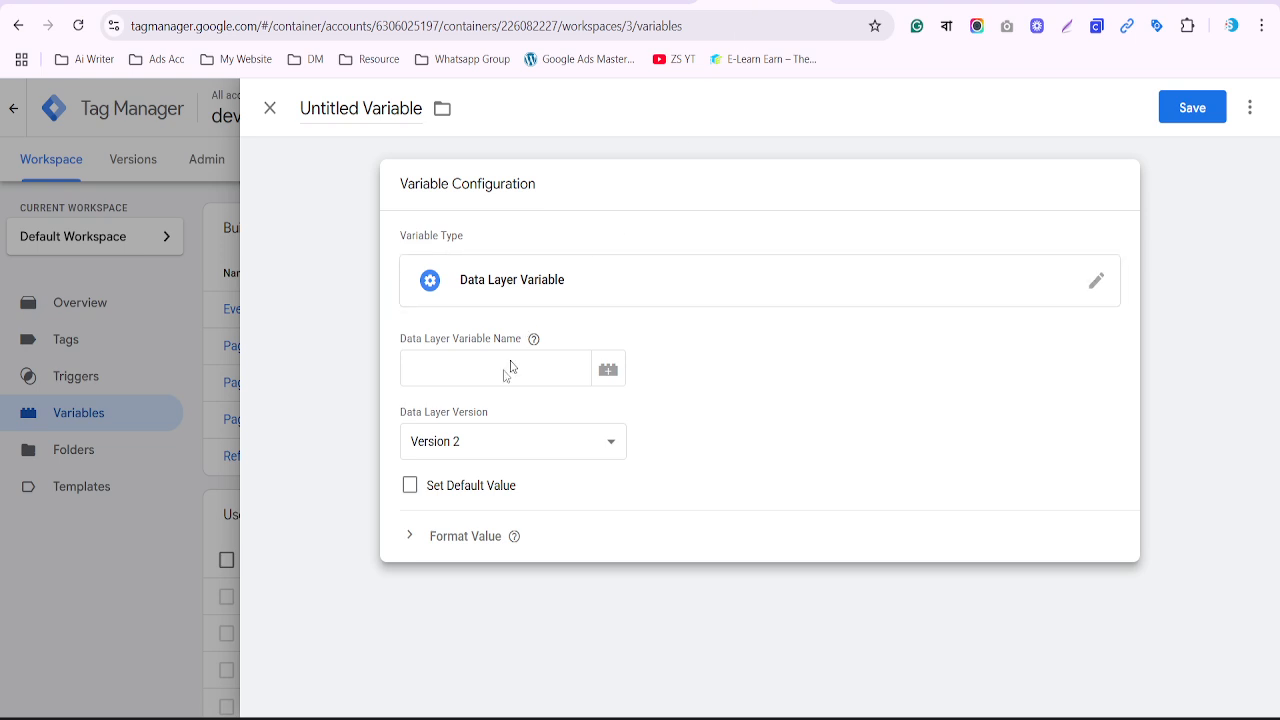
pyautogui.click(508, 366)
pyautogui.hotkey('ctrl', 'v')
pyautogui.write('.')
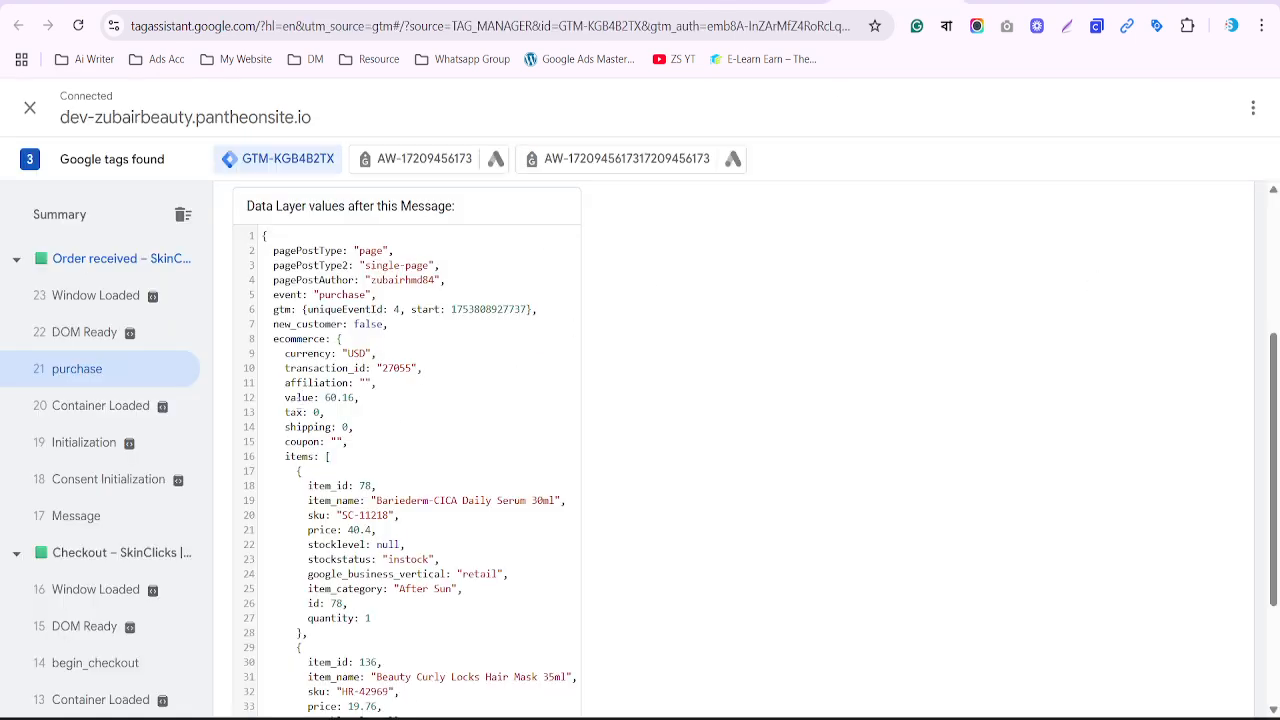
pyautogui.doubleClick(299, 397)
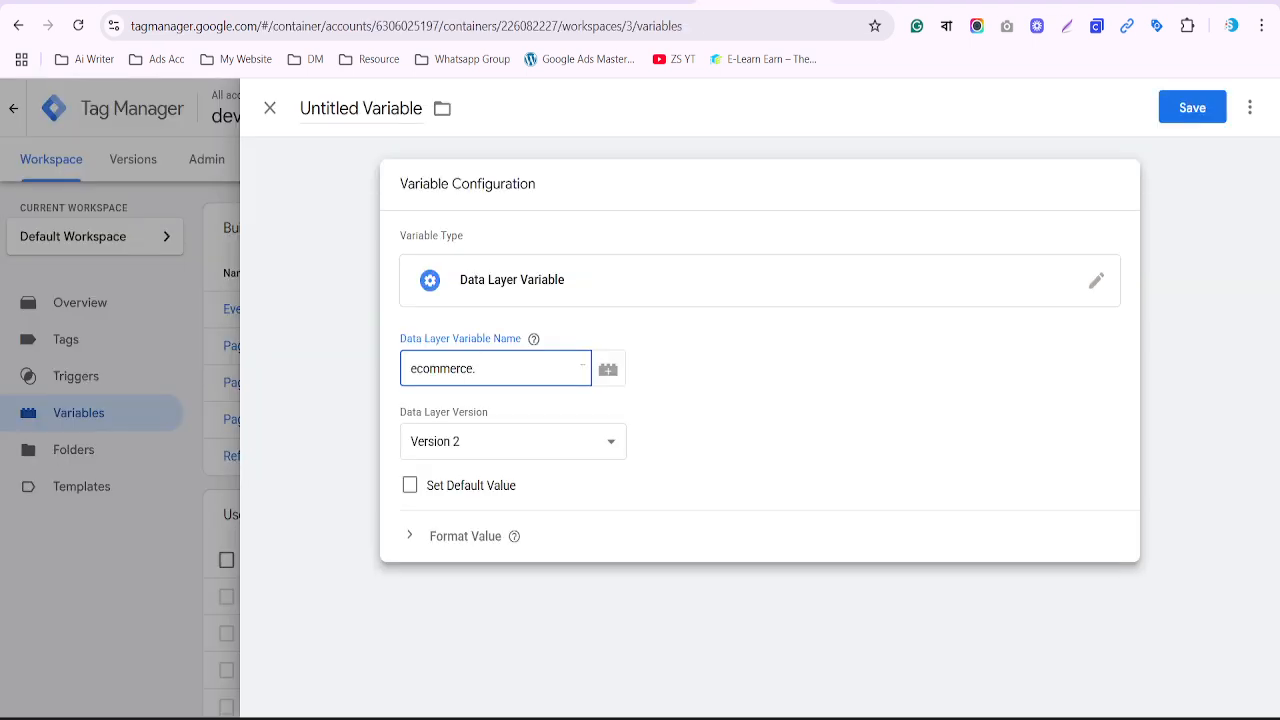
pyautogui.write('value')
# Name the variable 'DLV - Order Value' and save it
pyautogui.click(352, 110)
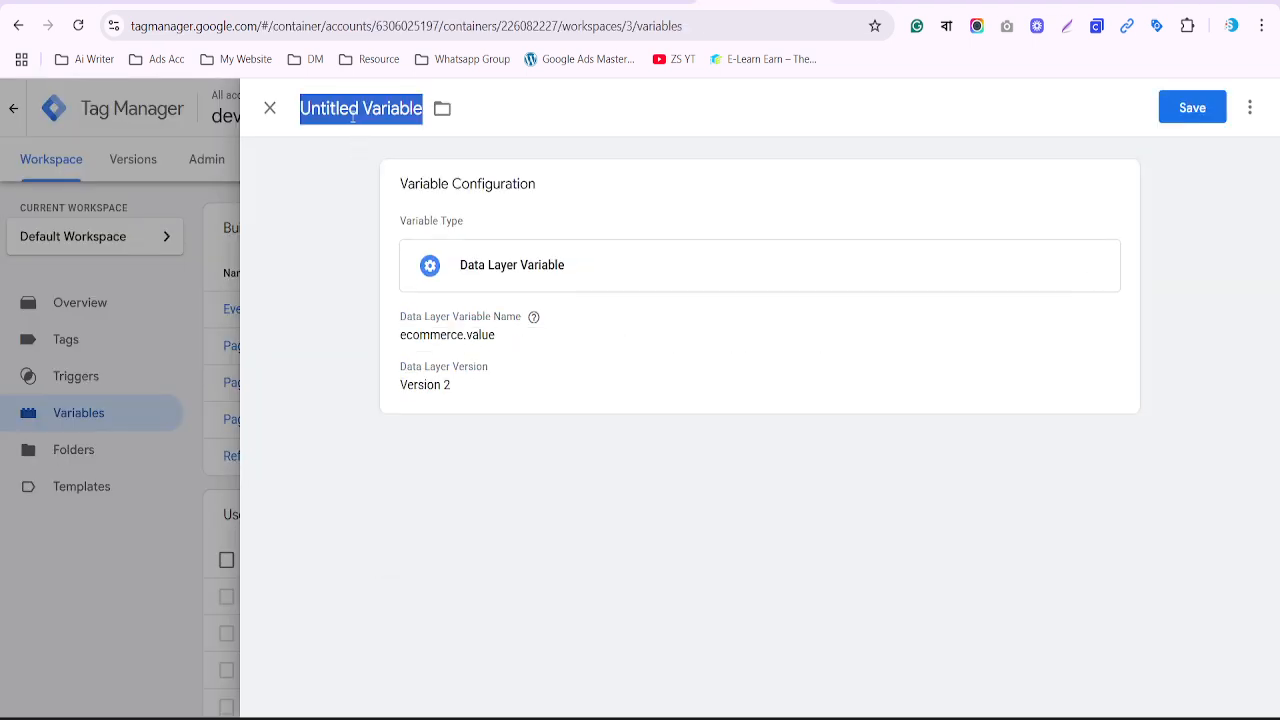
pyautogui.write('DLV')
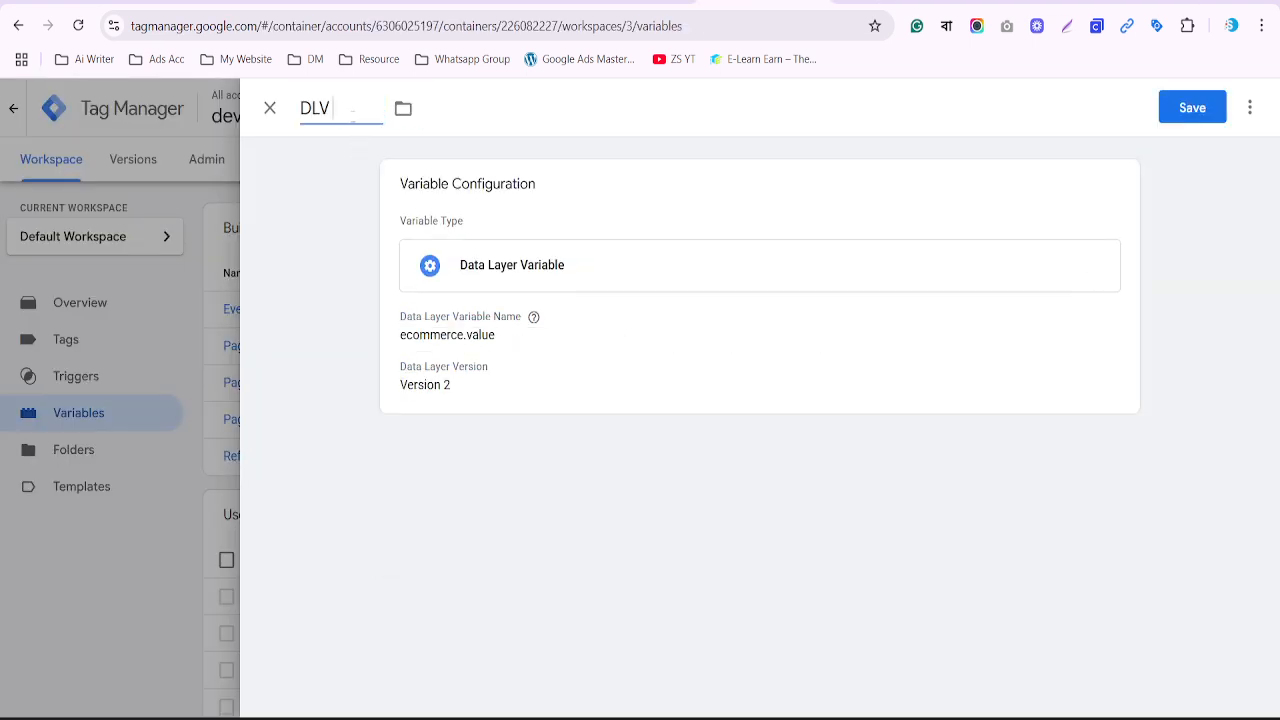
pyautogui.write(' - Order')
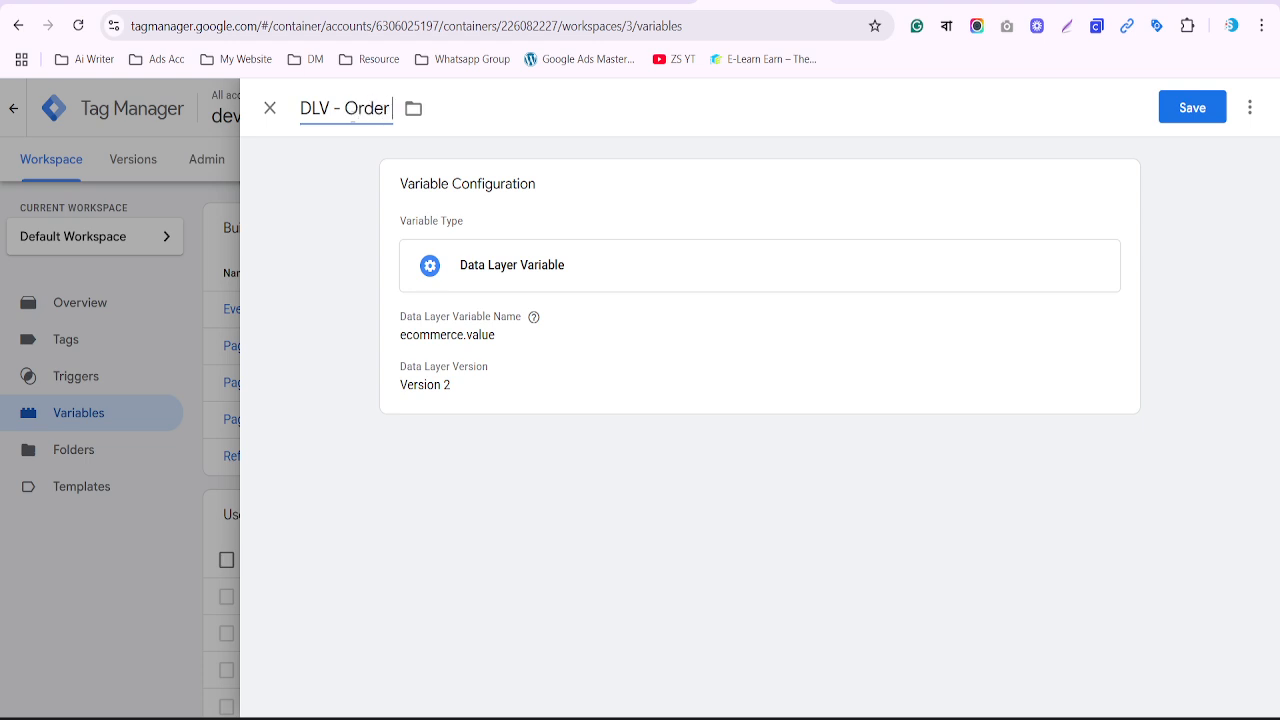
pyautogui.write(' value')
pyautogui.moveTo(398, 114); pyautogui.dragTo(405, 114)
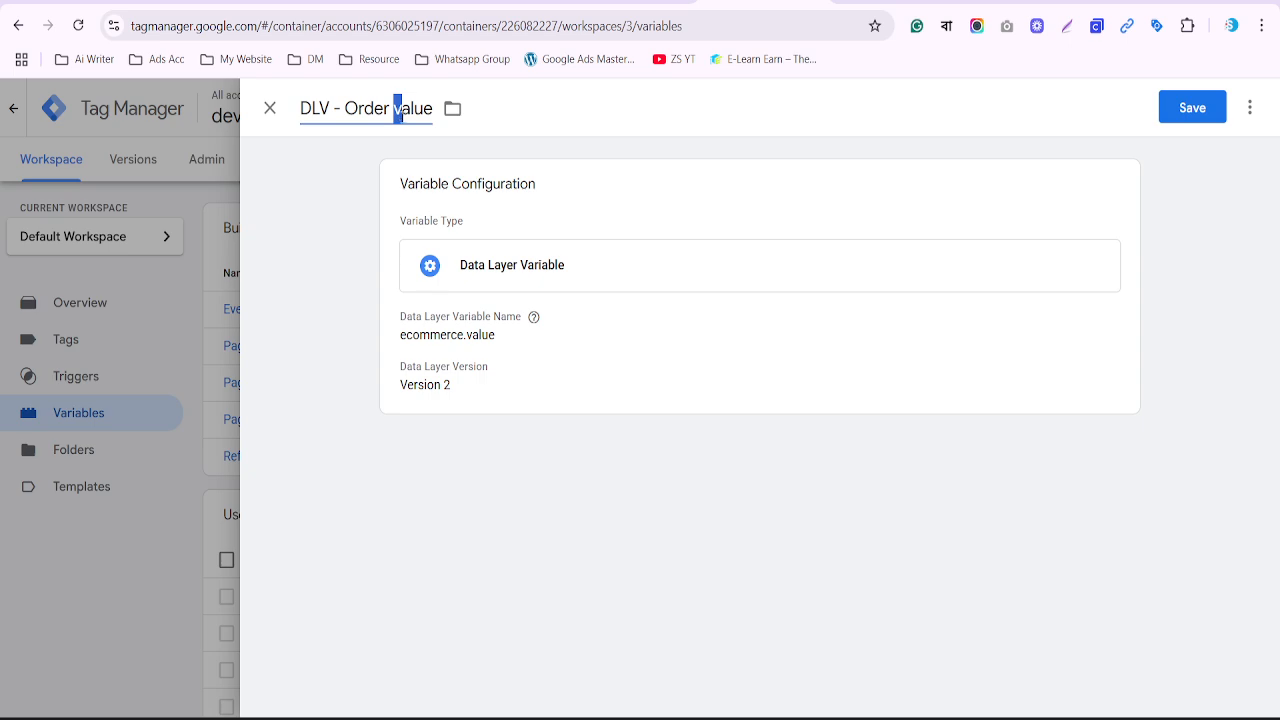
pyautogui.write('V')
pyautogui.click(1190, 107)
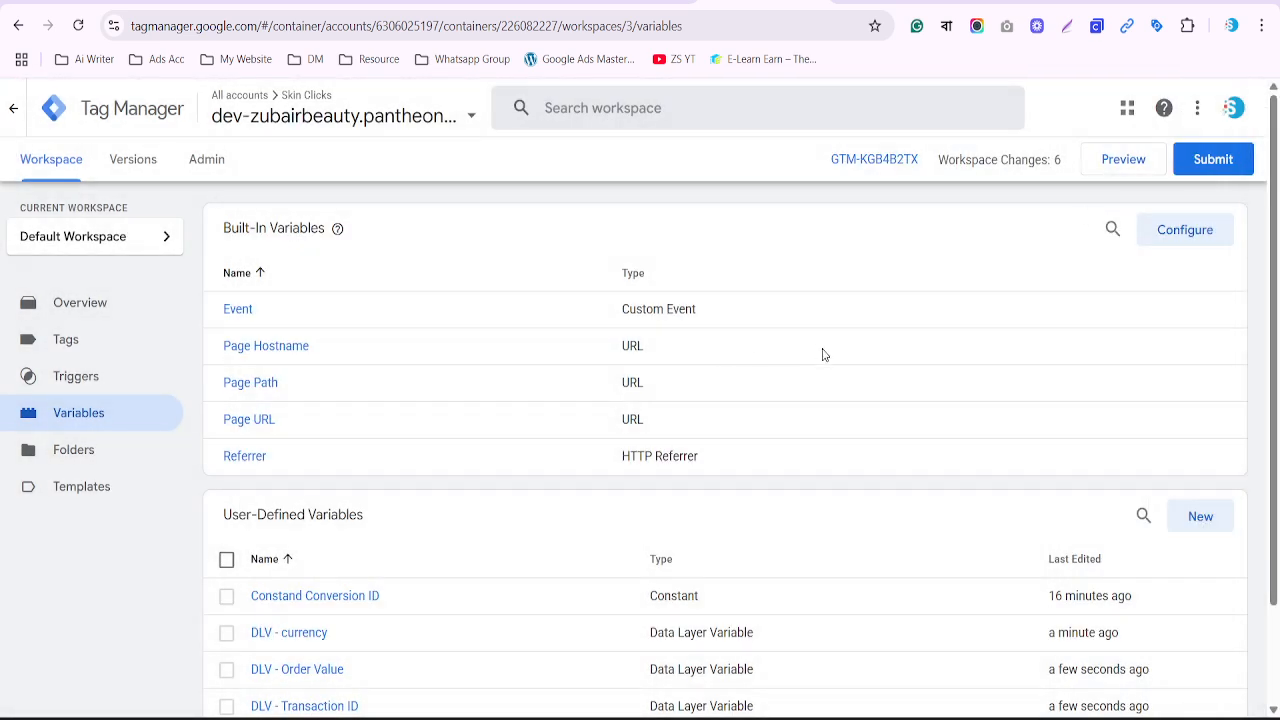
# Submit and publish the workspace changes as a new version without a description
pyautogui.scroll(-2, 946, 371)
pyautogui.scroll(2, 963, 360)
pyautogui.click(1222, 162)
pyautogui.click(1212, 112)
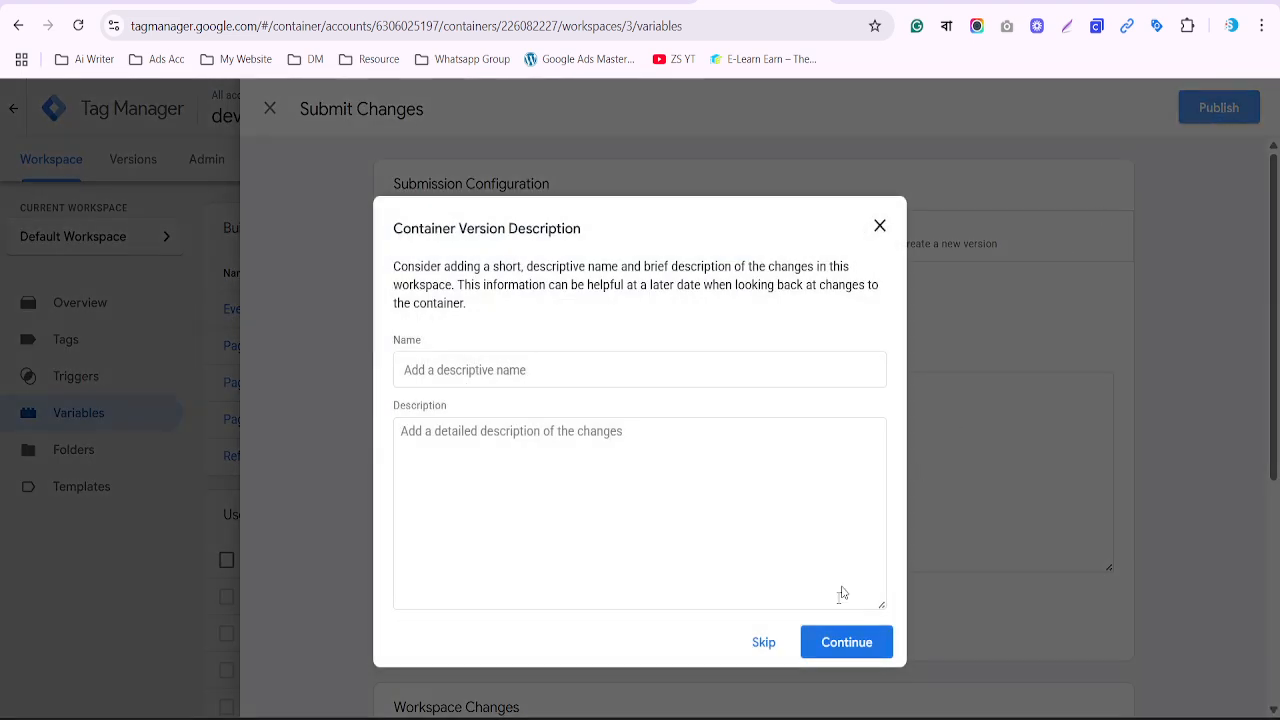
pyautogui.click(882, 648)
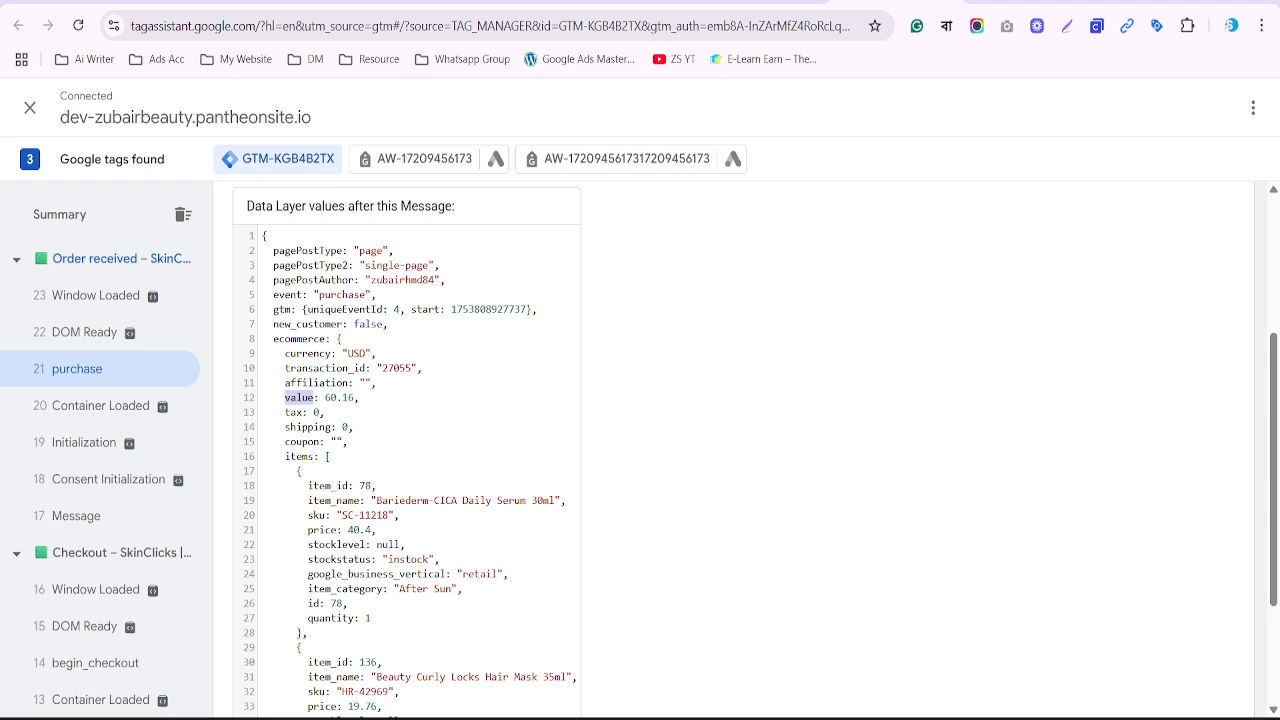
pyautogui.scroll(3, 586, 412)
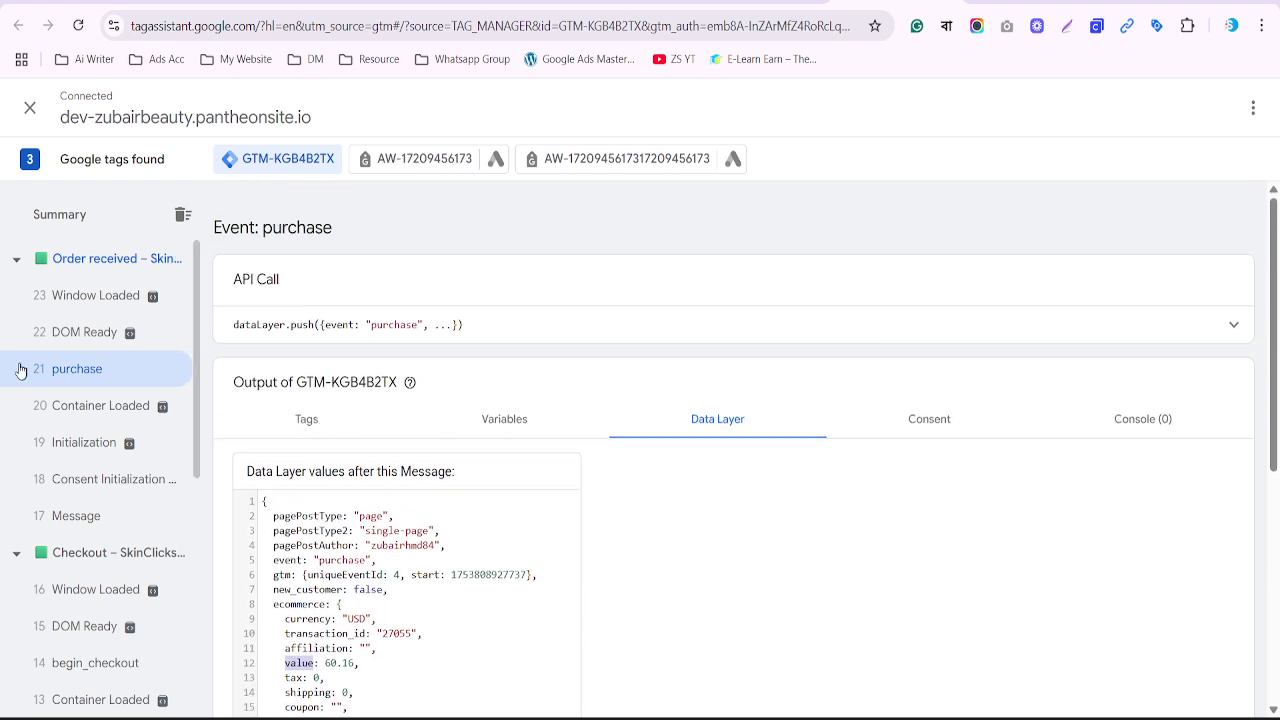
# Display the variables resolved on the purchase event in Tag Assistant
pyautogui.scroll(-4, 346, 449)
pyautogui.scroll(4, 390, 462)
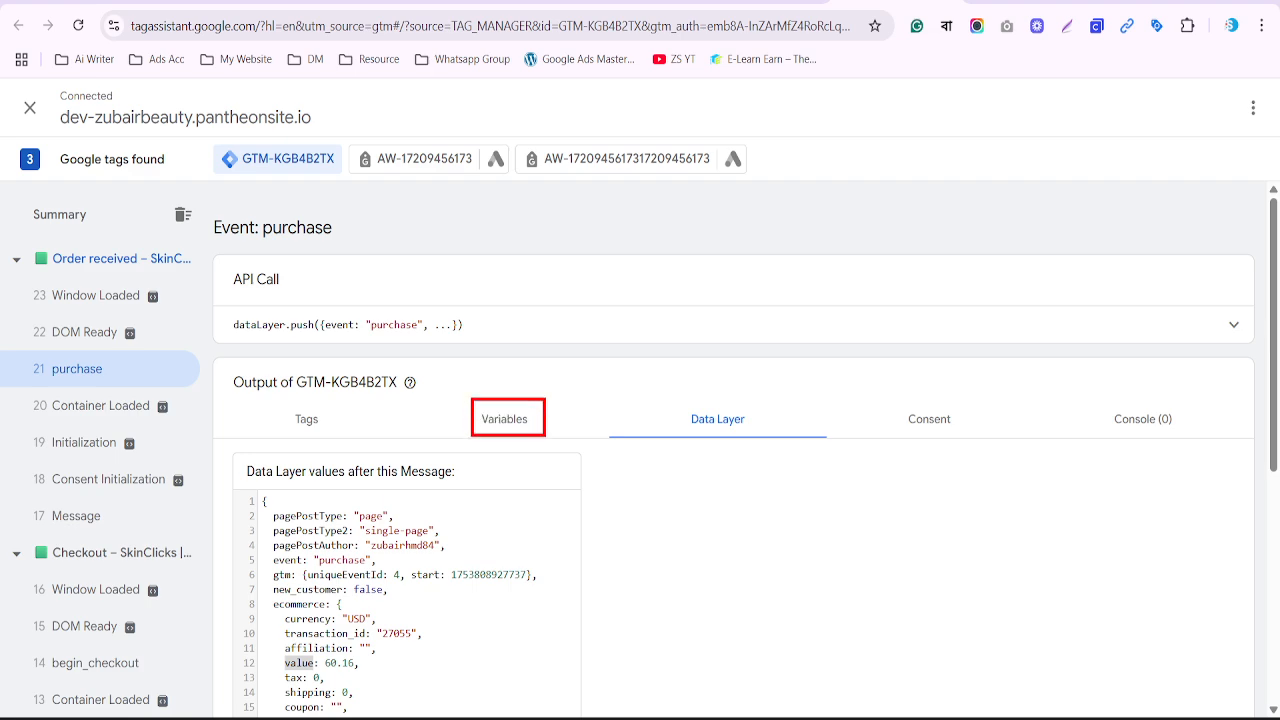
pyautogui.click(510, 430)
pyautogui.scroll(-1, 500, 438)
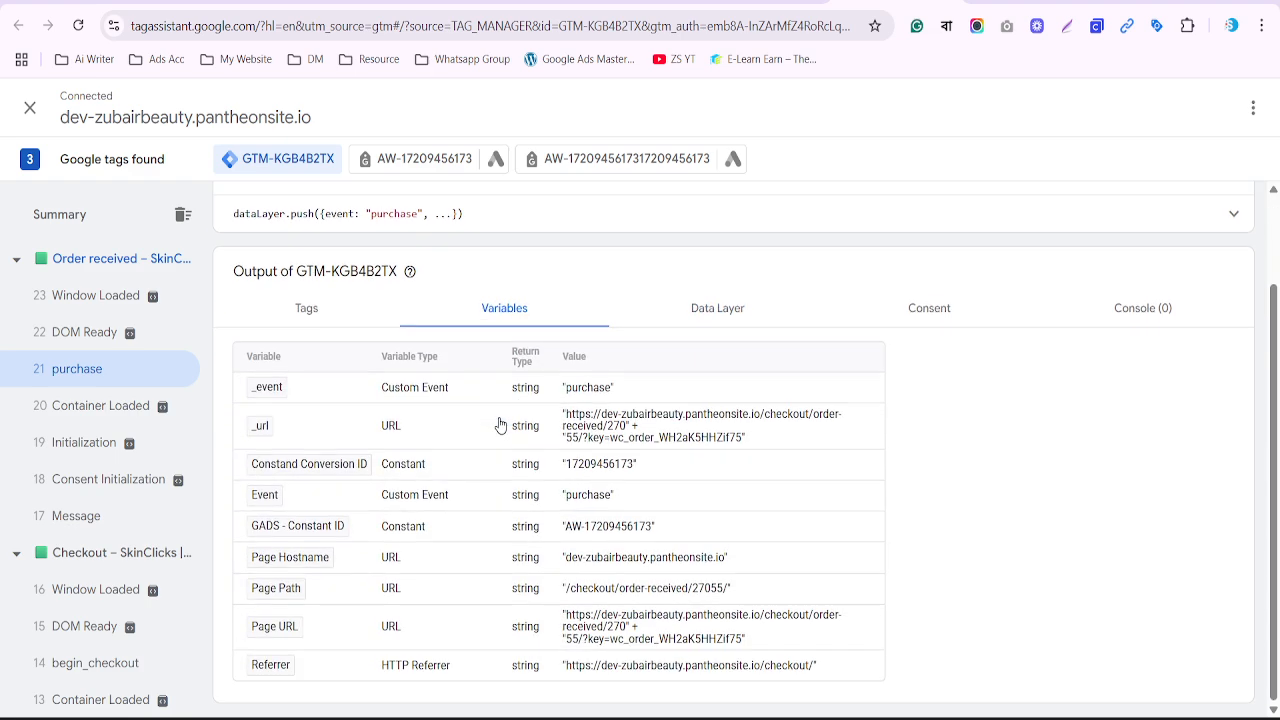
pyautogui.hotkey('ctrl', '-')
pyautogui.hotkey('ctrl', '-')
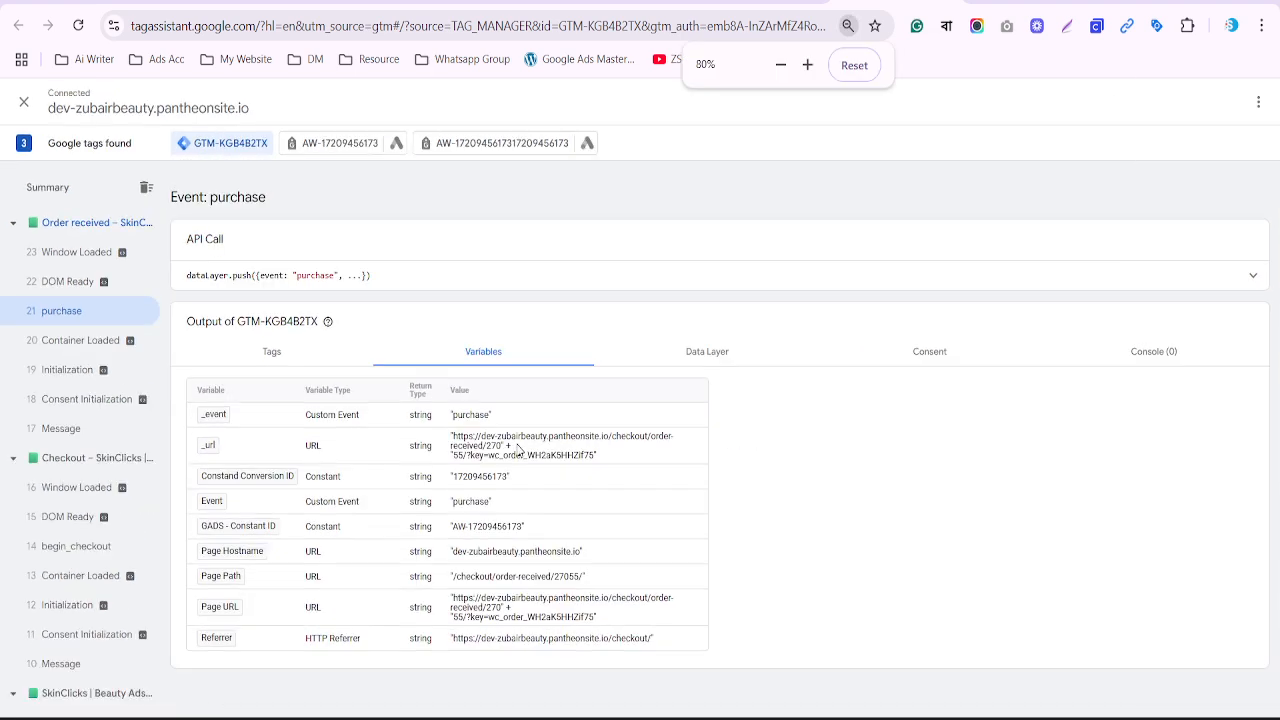
pyautogui.hotkey('ctrl', '+')
pyautogui.hotkey('ctrl', '+')
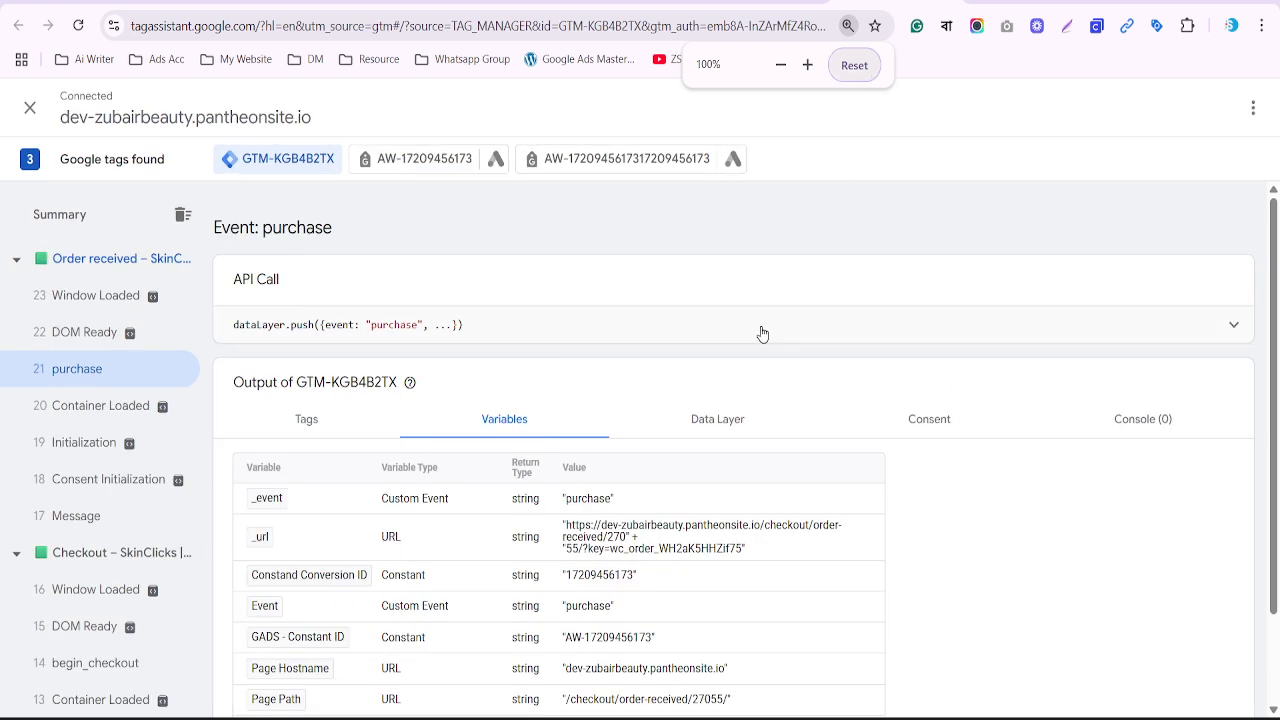
pyautogui.scroll(-1, 762, 333)
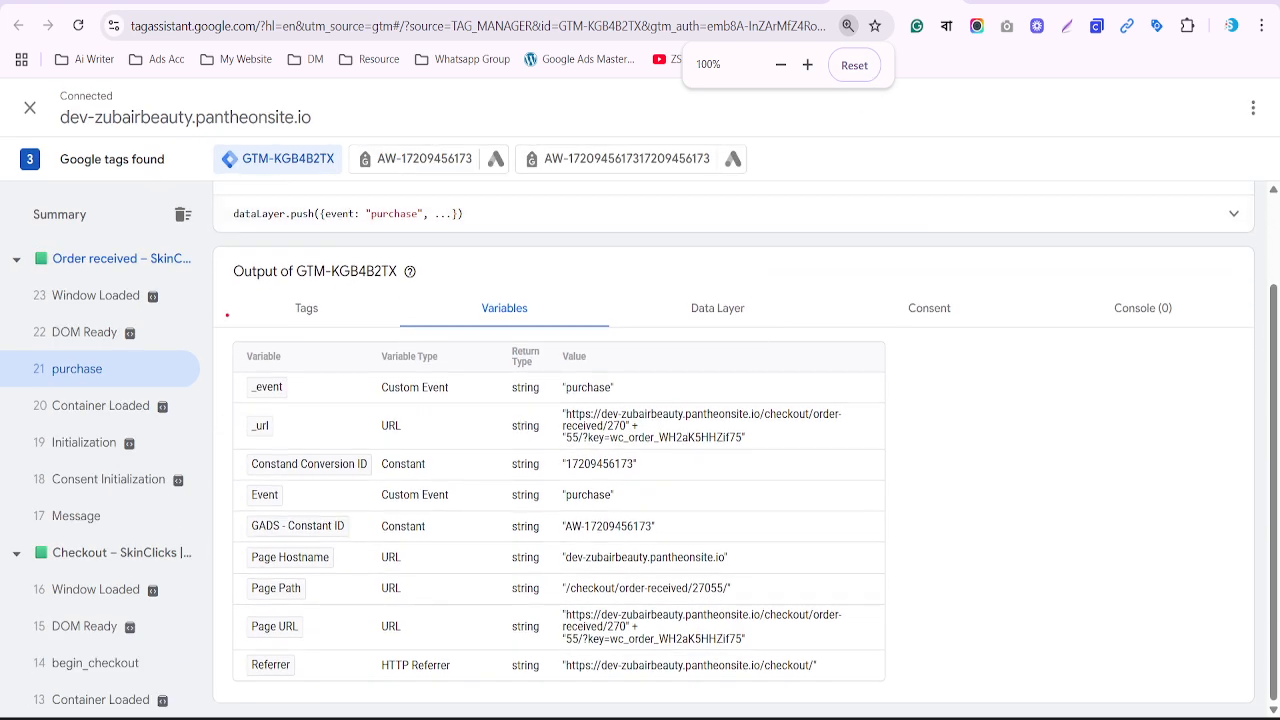
pyautogui.moveTo(227, 315)
pyautogui.mouseDown()
pyautogui.moveTo(834, 716)
pyautogui.moveTo(913, 706)
pyautogui.mouseUp()
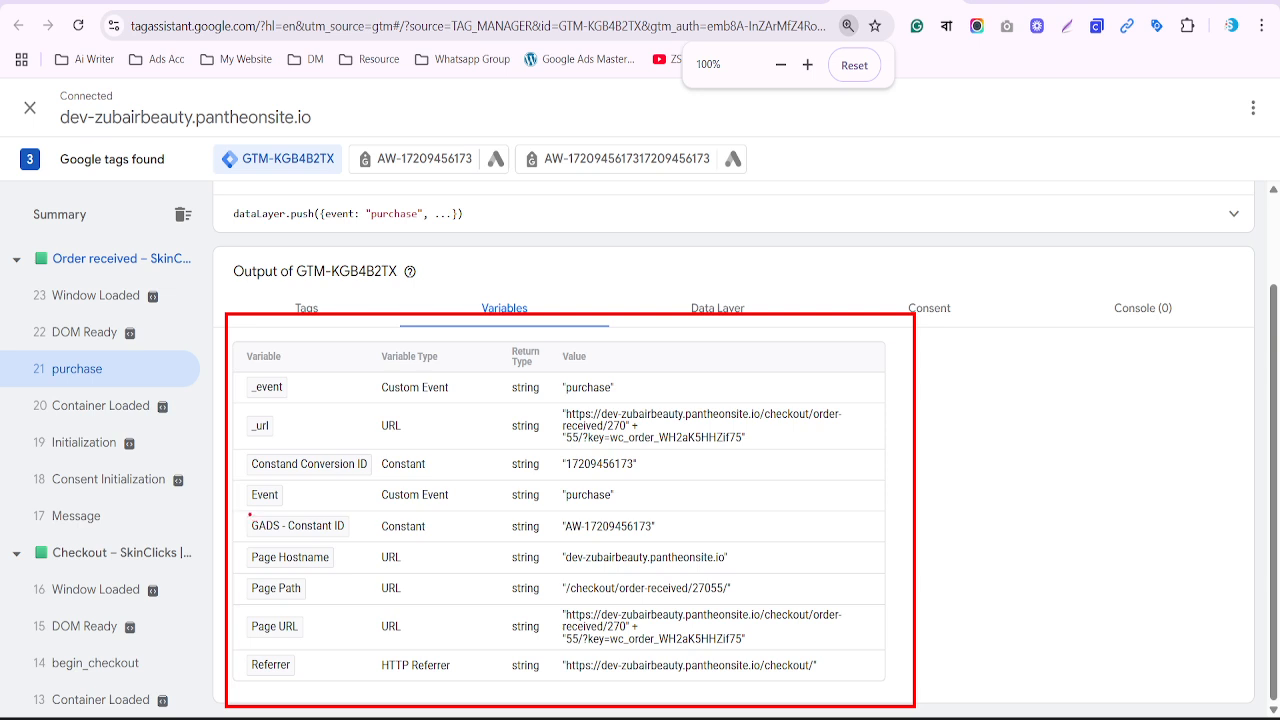
pyautogui.moveTo(250, 516)
pyautogui.mouseDown()
pyautogui.moveTo(310, 536)
pyautogui.moveTo(690, 546)
pyautogui.mouseUp()
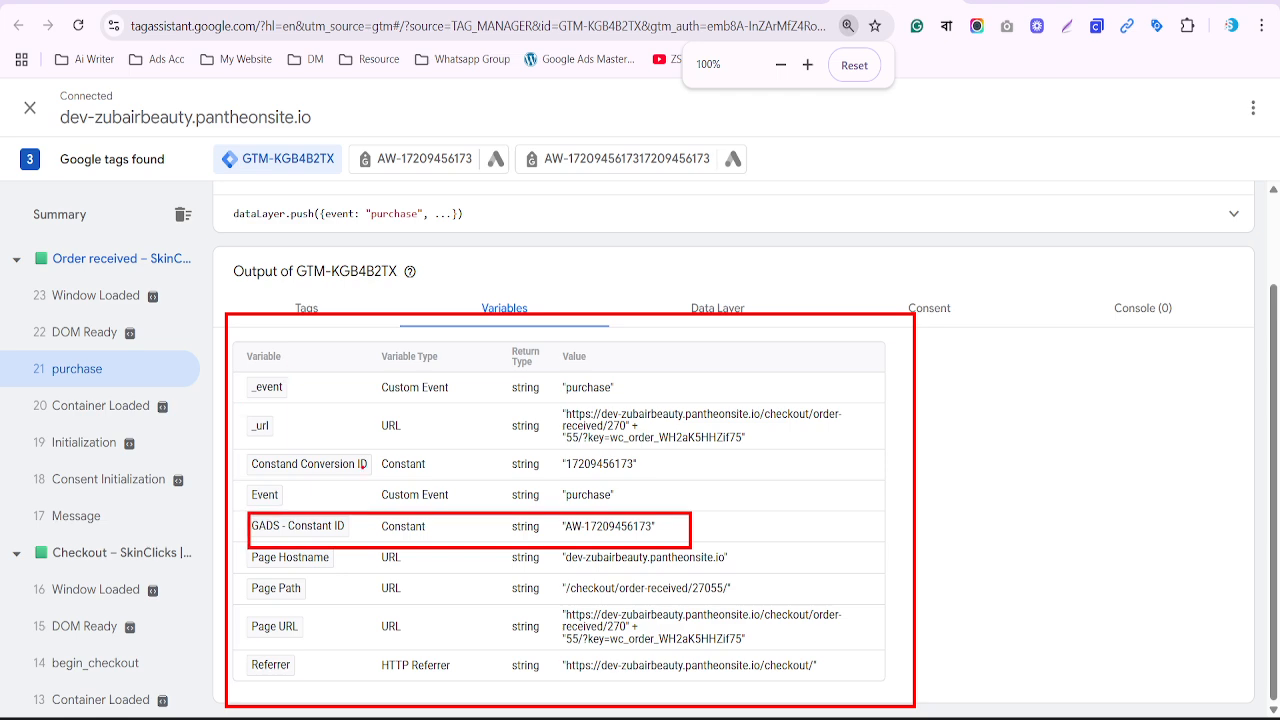
pyautogui.press('Escape')
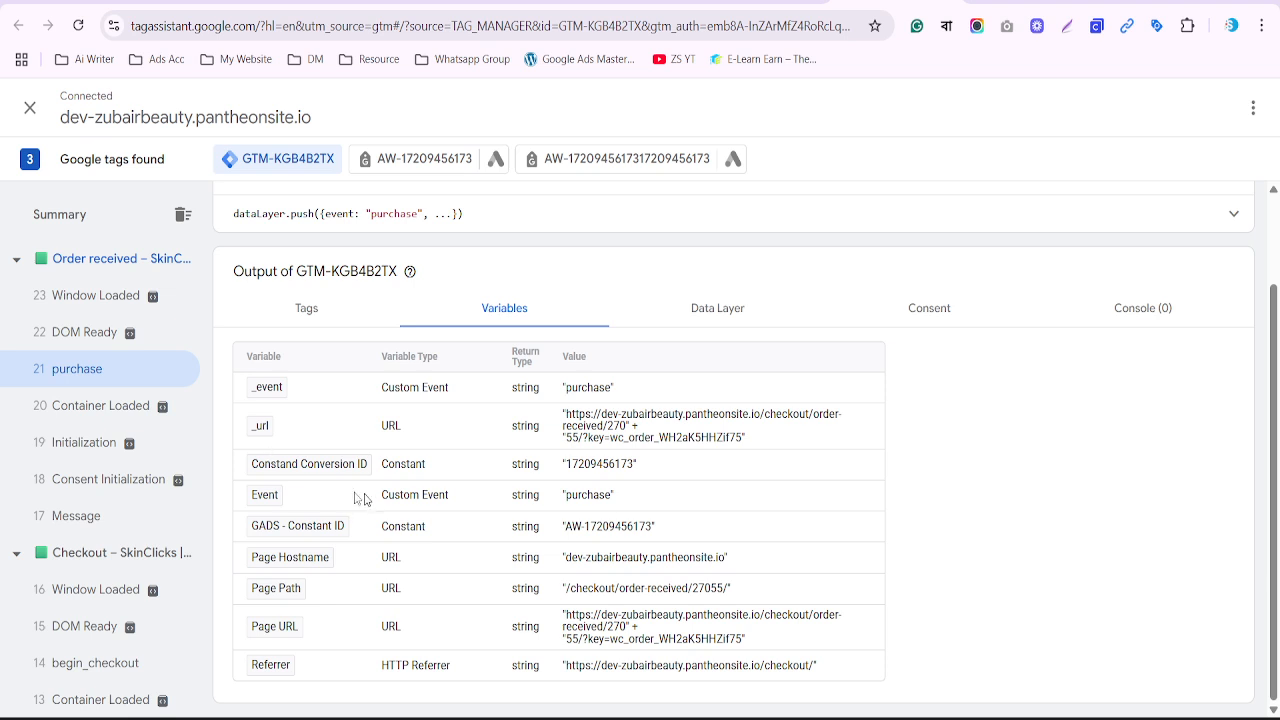
pyautogui.moveTo(243, 446)
pyautogui.mouseDown()
pyautogui.moveTo(588, 490)
pyautogui.moveTo(675, 480)
pyautogui.mouseUp()
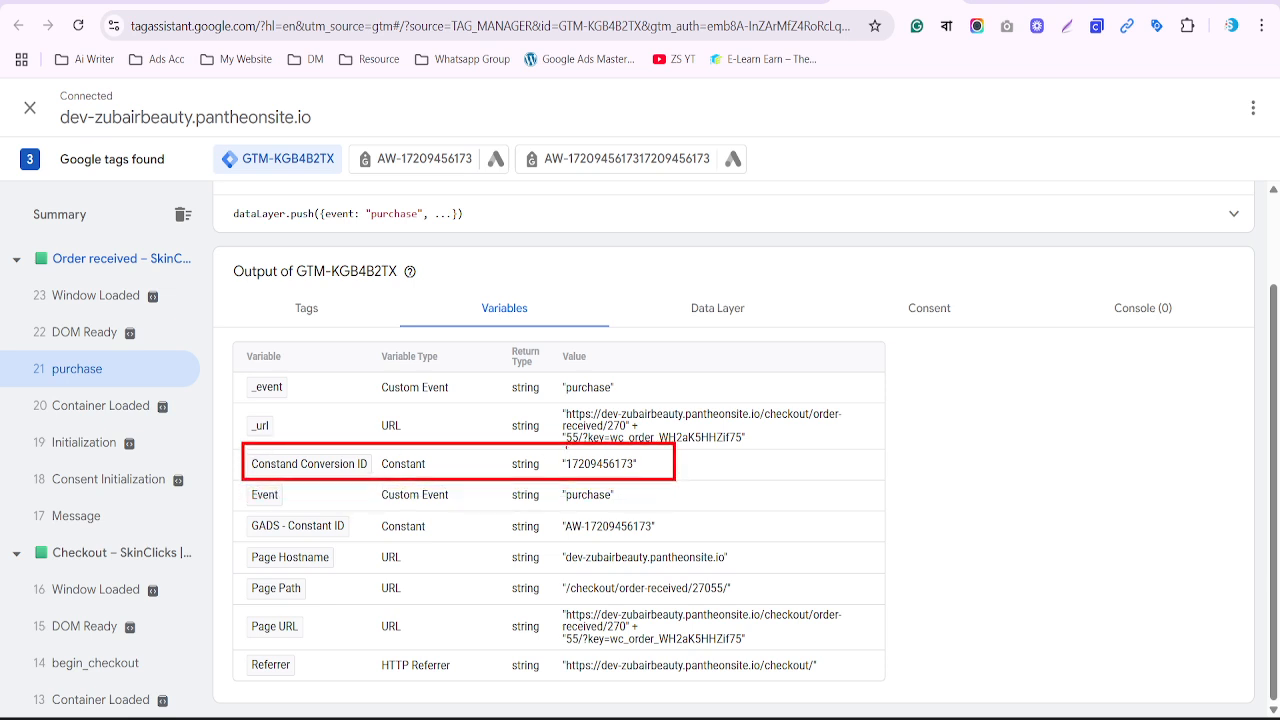
pyautogui.moveTo(235, 511); pyautogui.dragTo(669, 542)
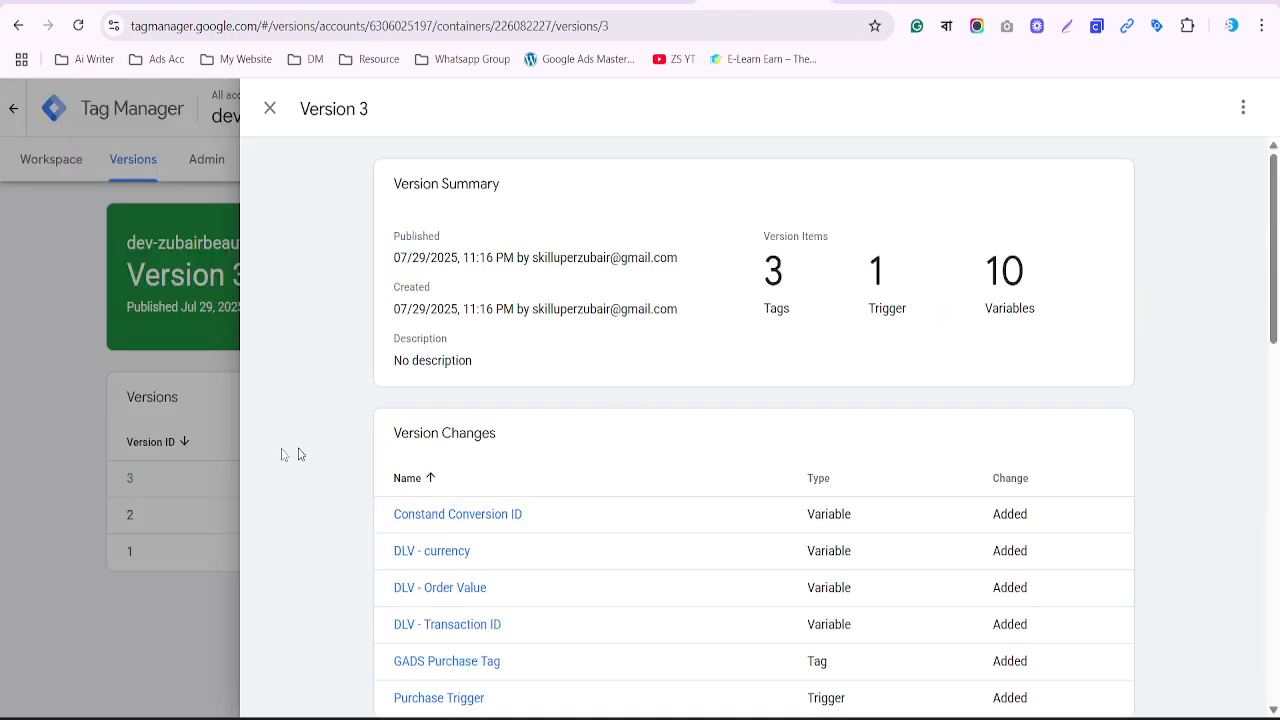
# Close the Version 3 summary and go to the workspace's Variables page
pyautogui.click(63, 380)
pyautogui.click(51, 160)
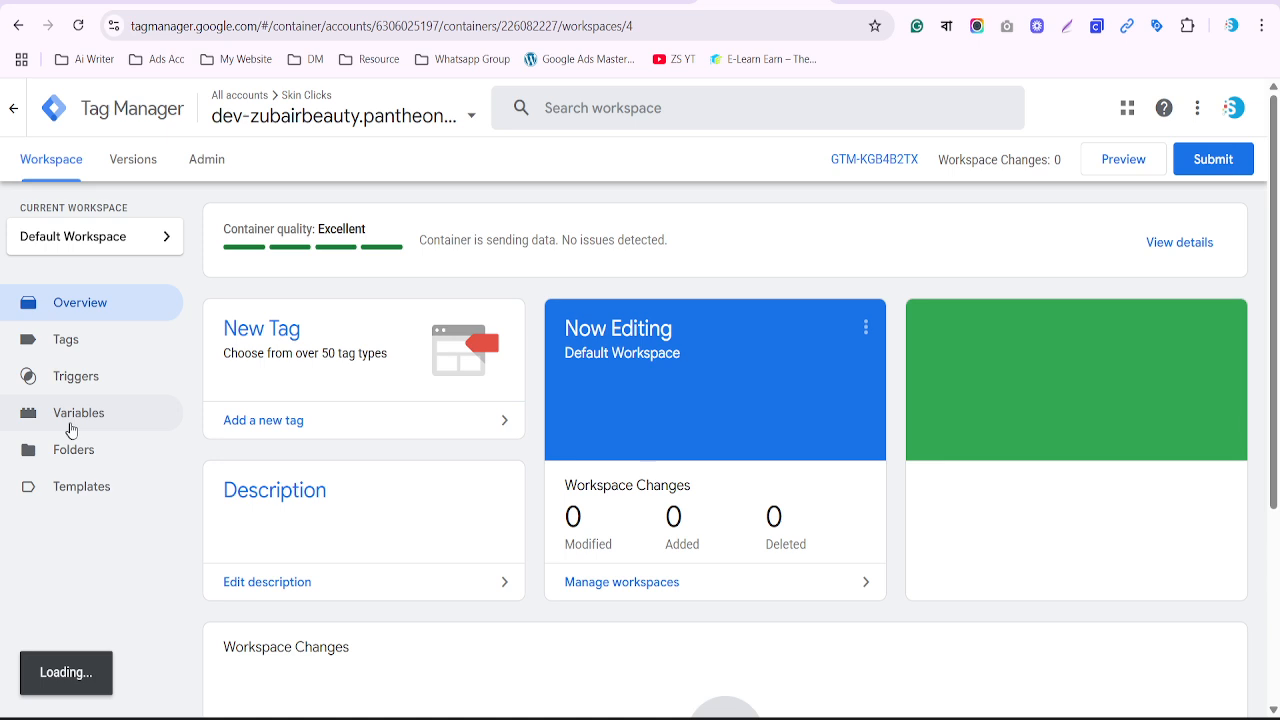
pyautogui.click(70, 418)
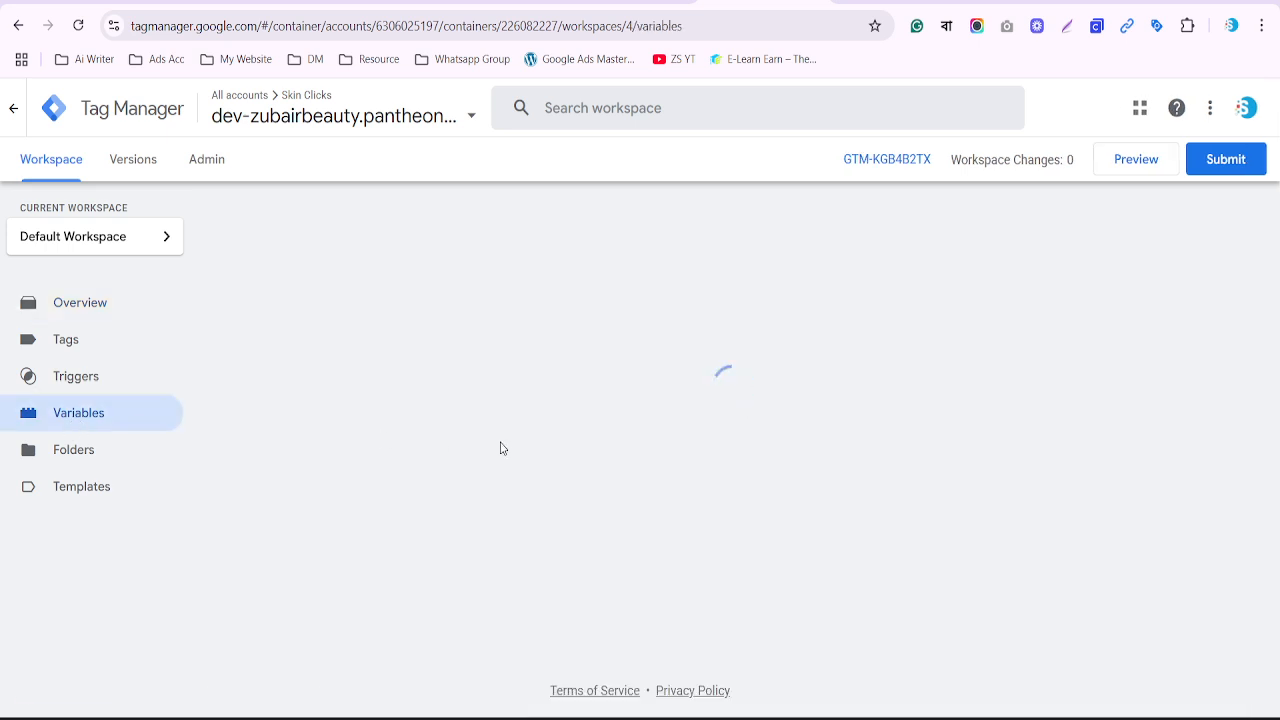
# Highlight the two Constant variables and the three DLV Data Layer Variables in the list
pyautogui.scroll(-2, 785, 377)
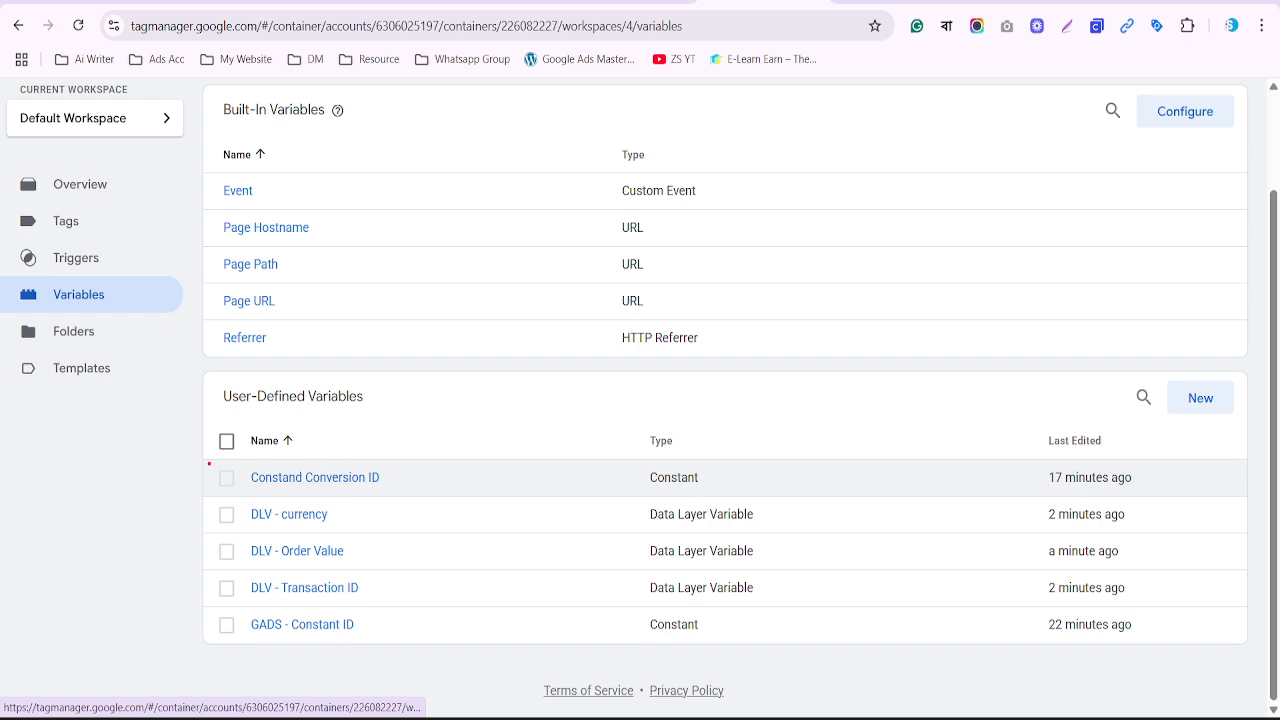
pyautogui.moveTo(209, 464); pyautogui.dragTo(418, 488)
pyautogui.moveTo(205, 612); pyautogui.dragTo(378, 644)
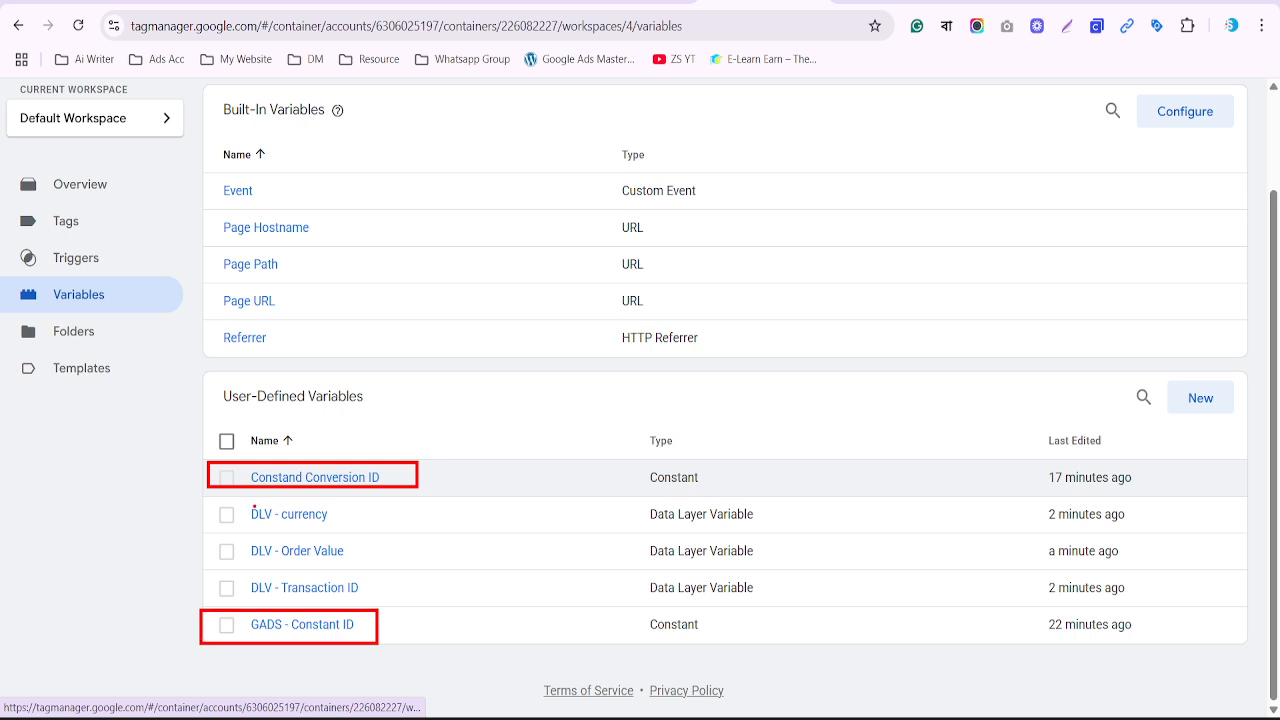
pyautogui.moveTo(240, 503); pyautogui.dragTo(383, 604)
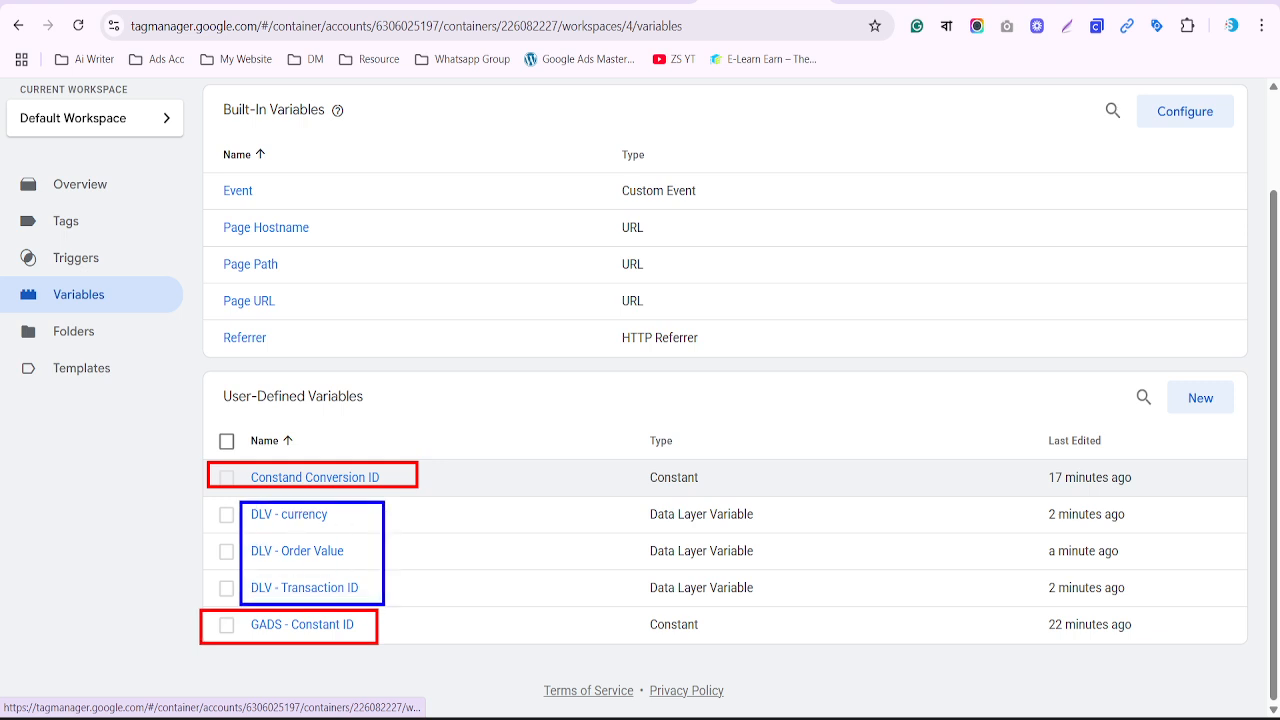
pyautogui.press('Escape')
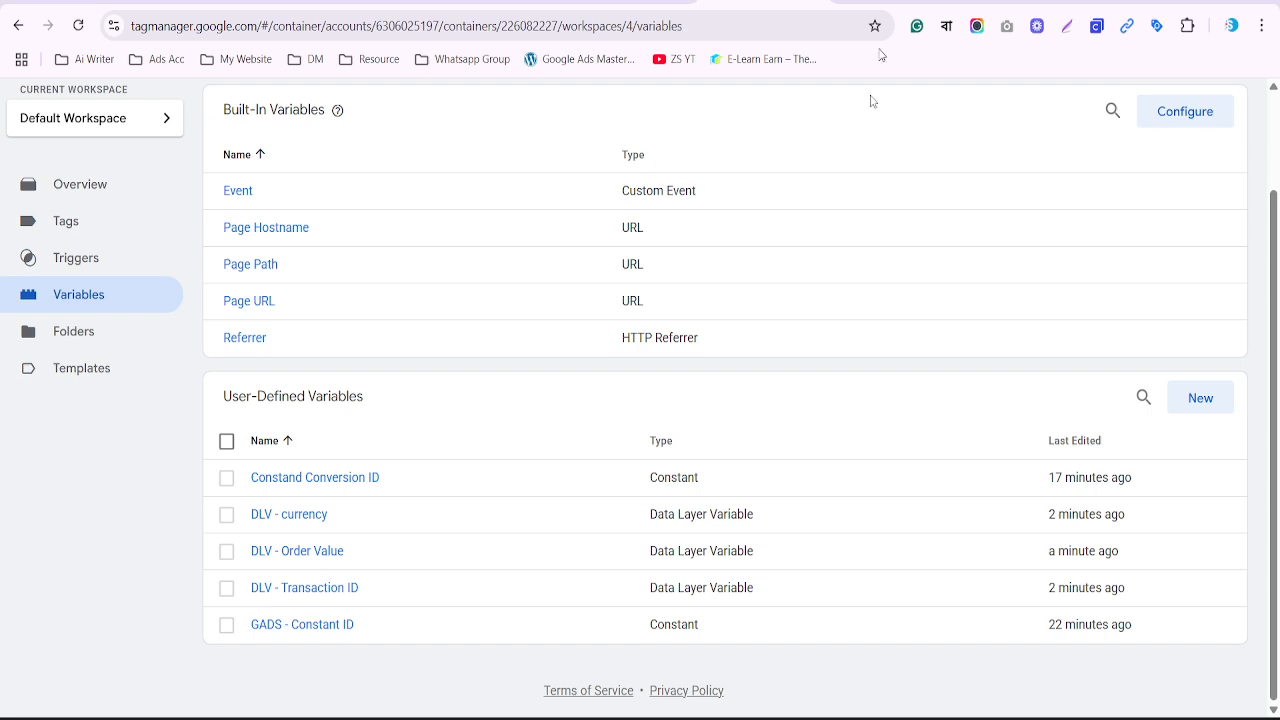
# Close all browser tabs to the right of the Tag Manager tab
pyautogui.scroll(2, 873, 102)
pyautogui.rightClick(779, 1)
pyautogui.click(830, 322)
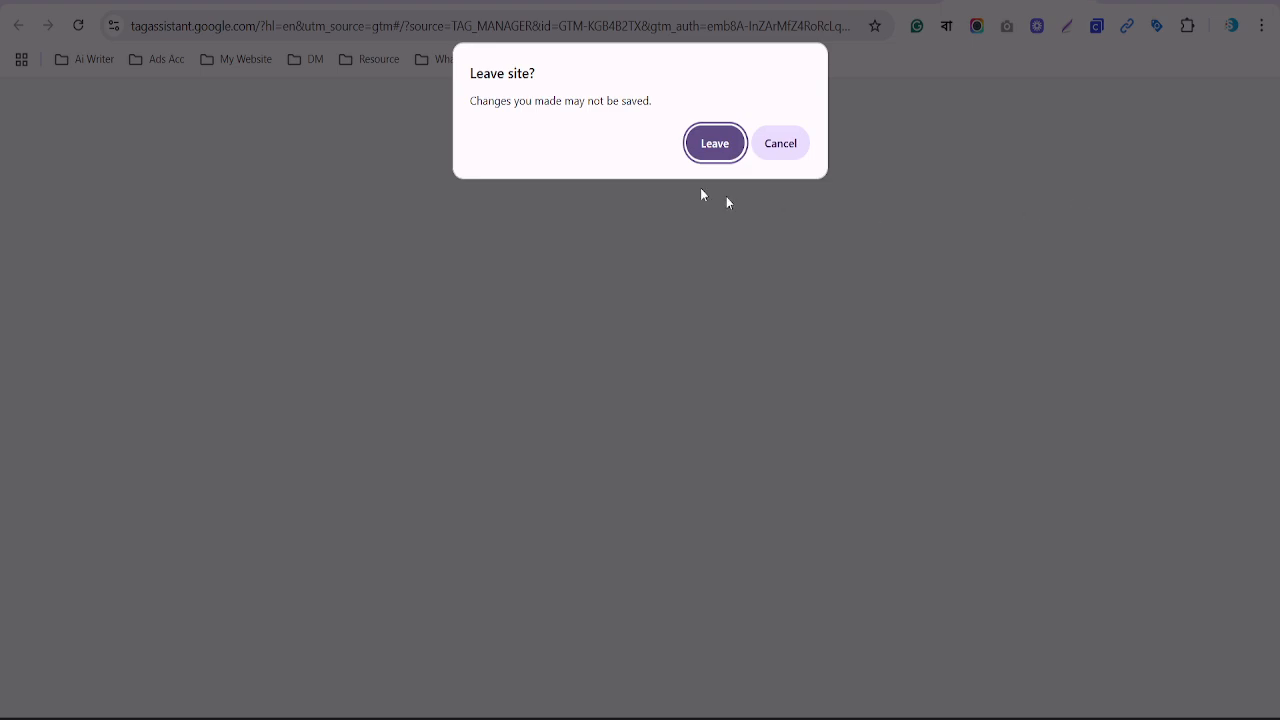
# Launch a new GTM preview and connect Tag Assistant to dev-zubairbeauty.pantheonsite.io
pyautogui.click(714, 143)
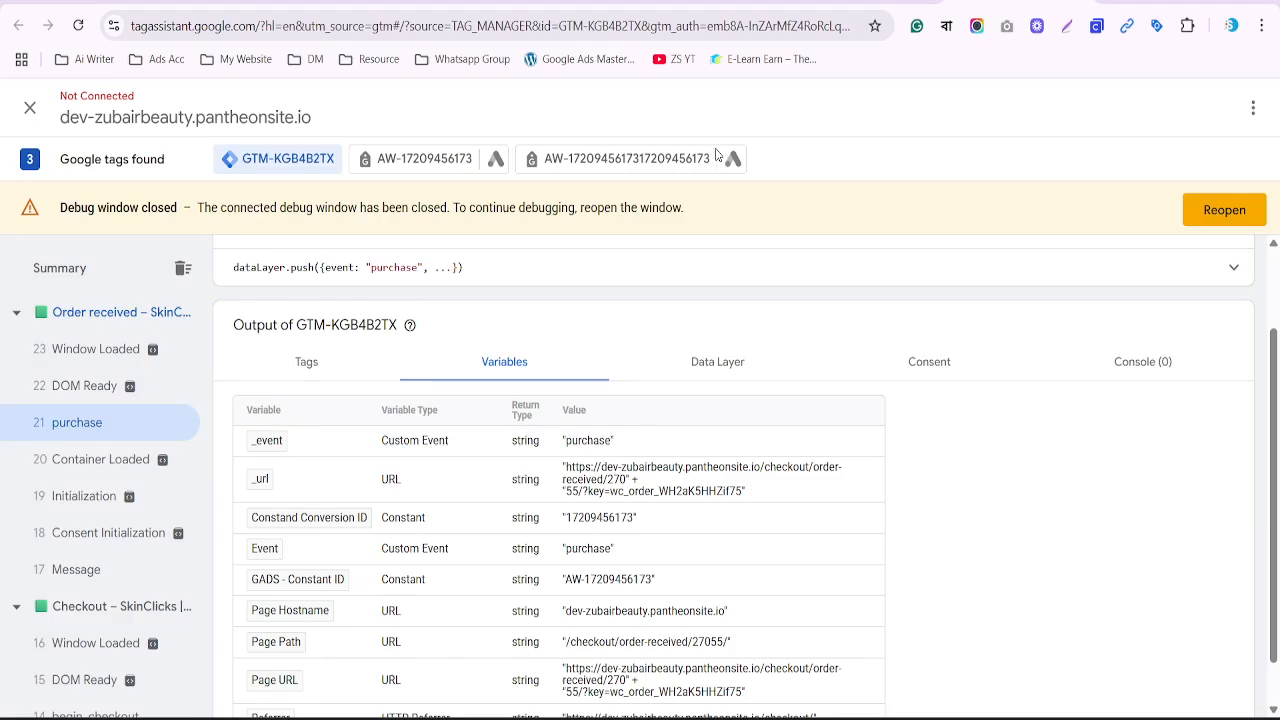
pyautogui.click(1123, 165)
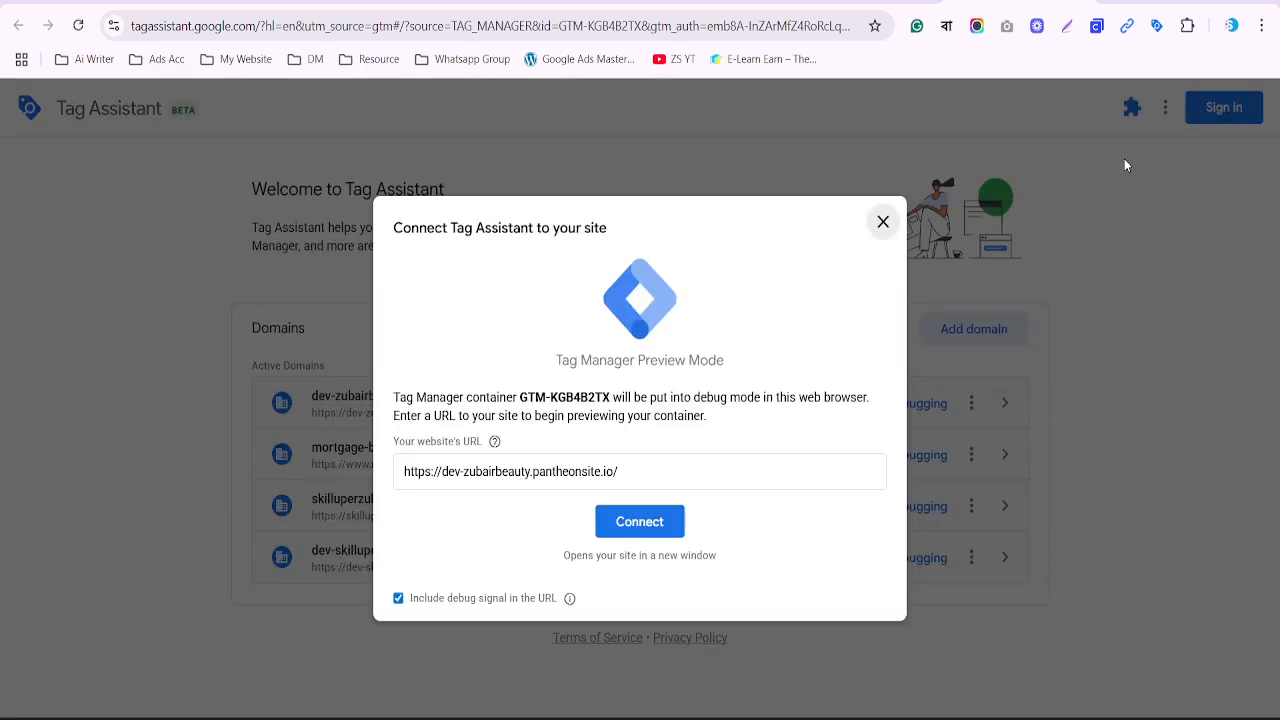
pyautogui.click(632, 522)
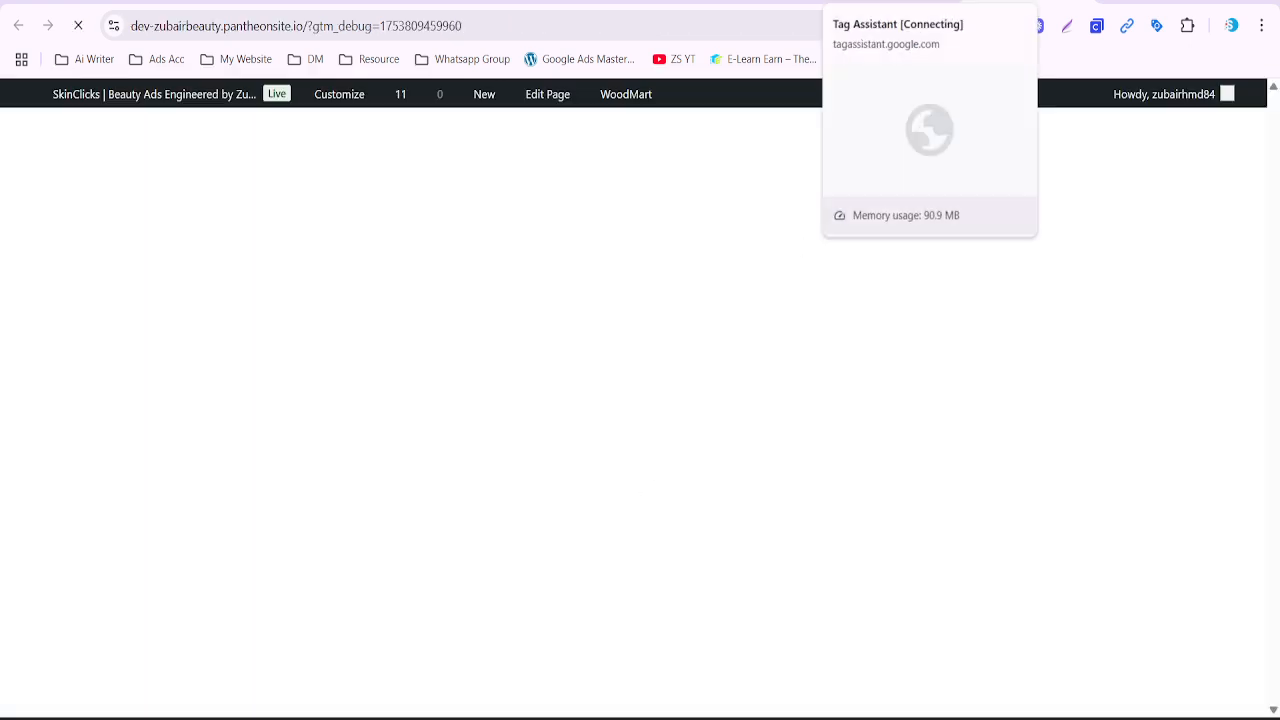
pyautogui.scroll(-10, 872, 245)
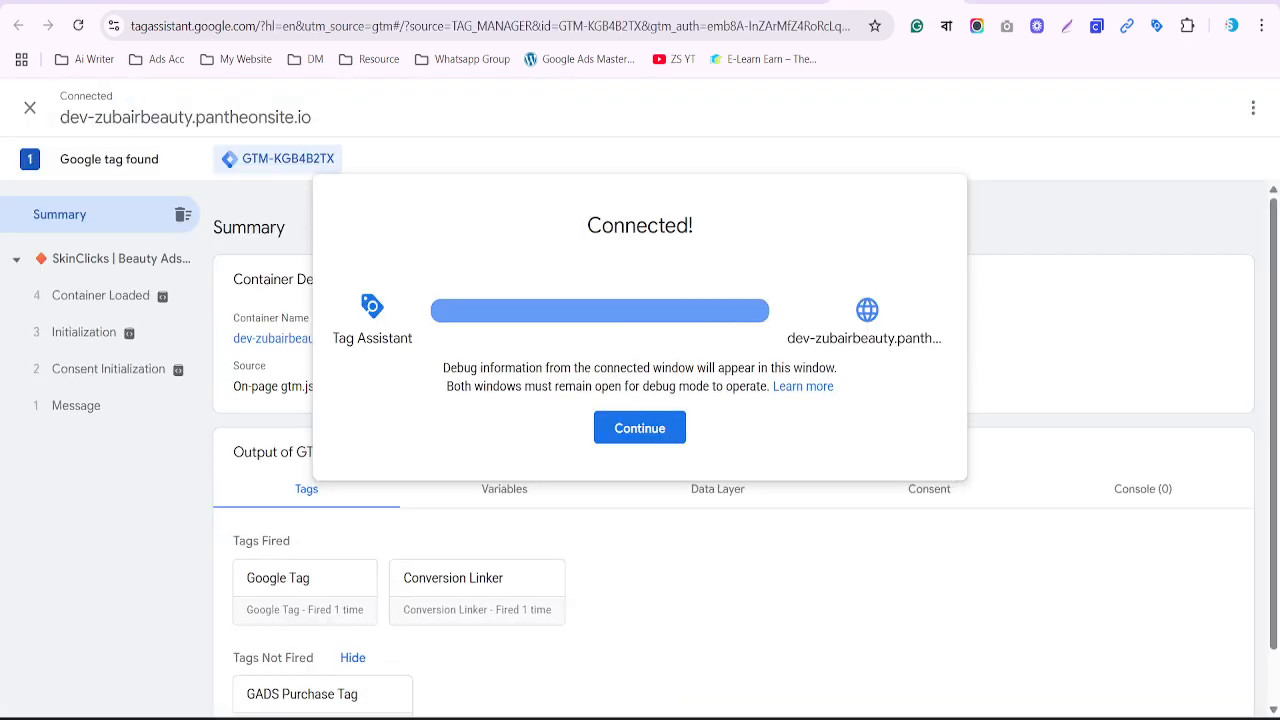
pyautogui.click(641, 428)
# Add the Beauty Curly Locks Hair Mask to the cart on the store site
pyautogui.click(1030, 2)
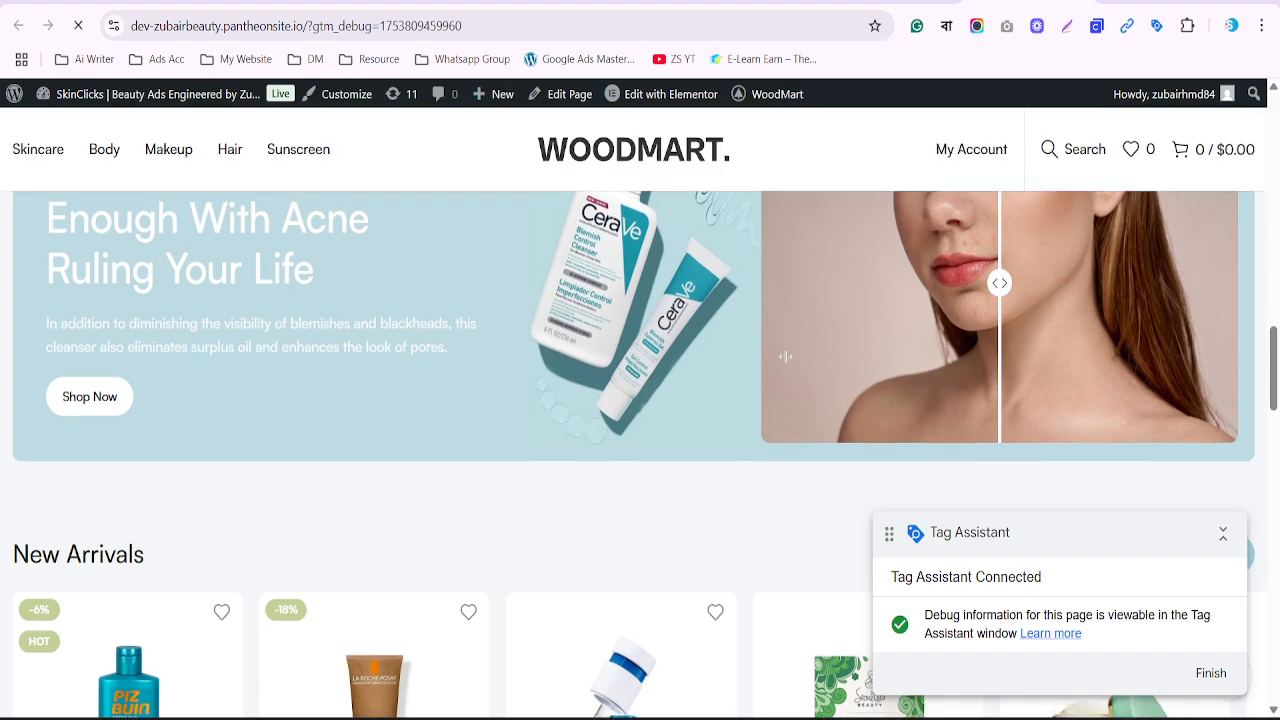
pyautogui.scroll(-9, 788, 363)
pyautogui.scroll(3, 835, 316)
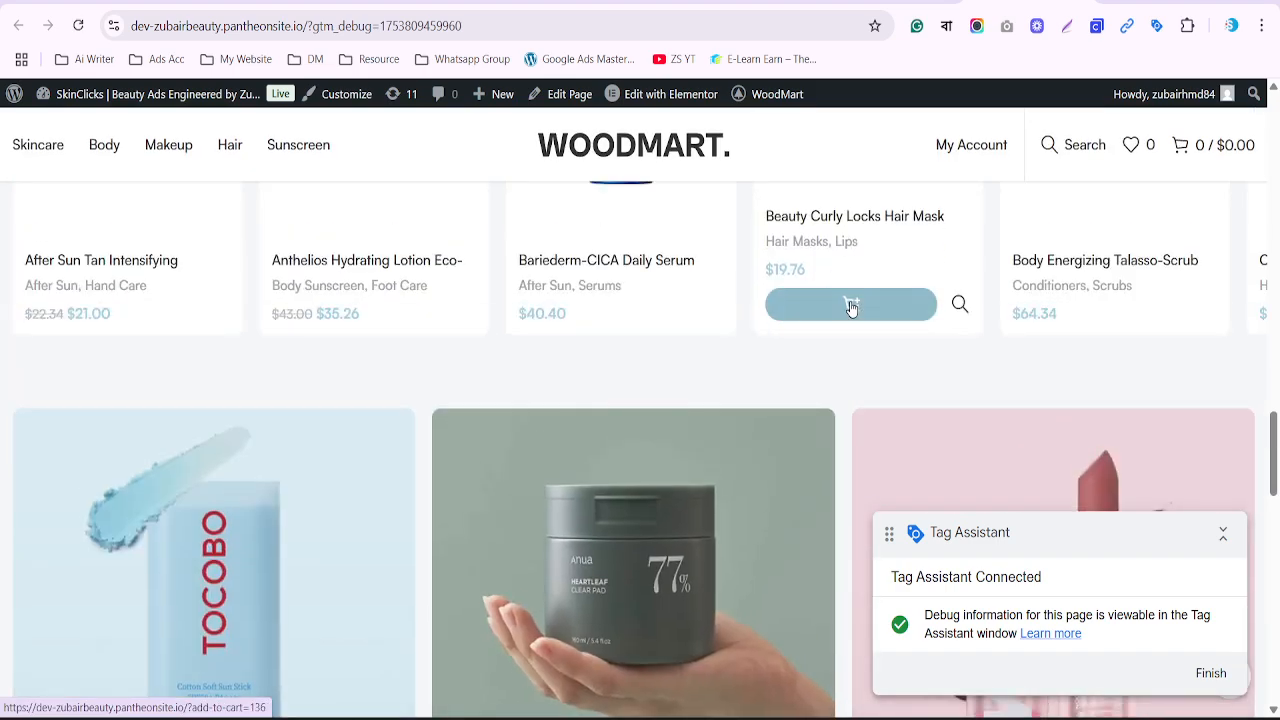
pyautogui.click(849, 305)
pyautogui.moveTo(1078, 540); pyautogui.dragTo(819, 551)
# Check out and place the $19.76 test order, then return to Tag Assistant
pyautogui.click(1121, 700)
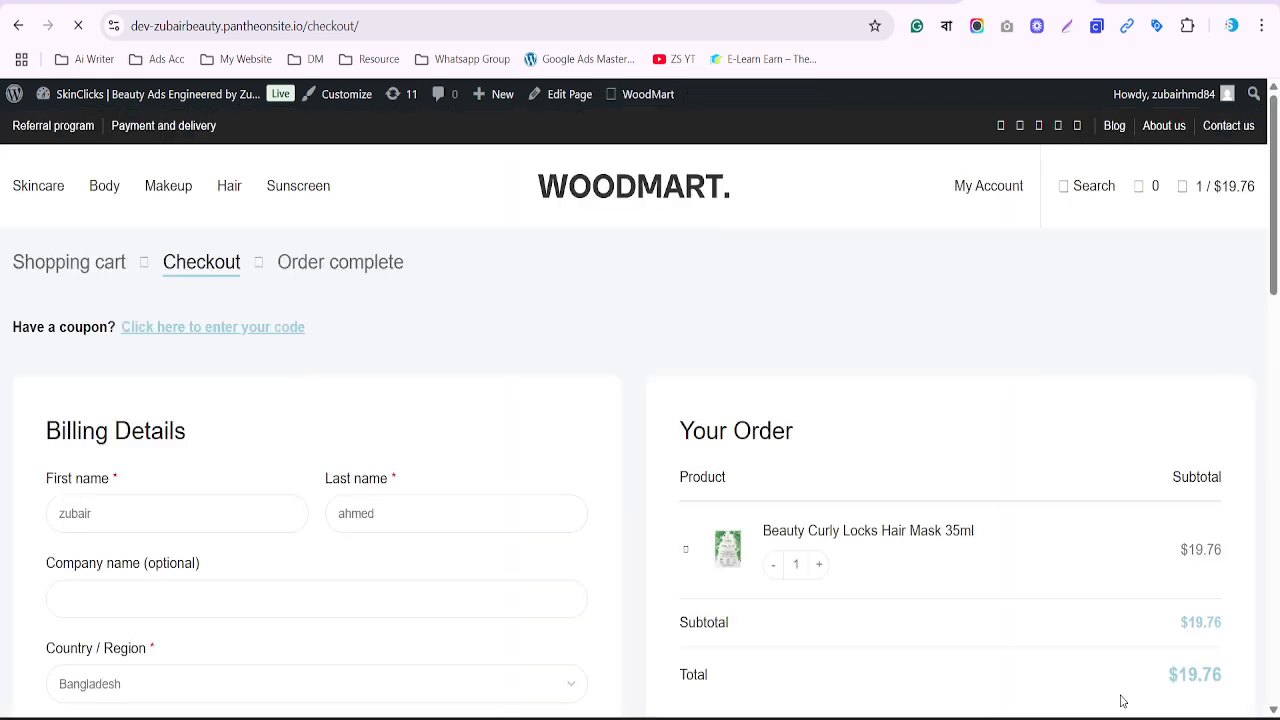
pyautogui.scroll(-5, 1073, 433)
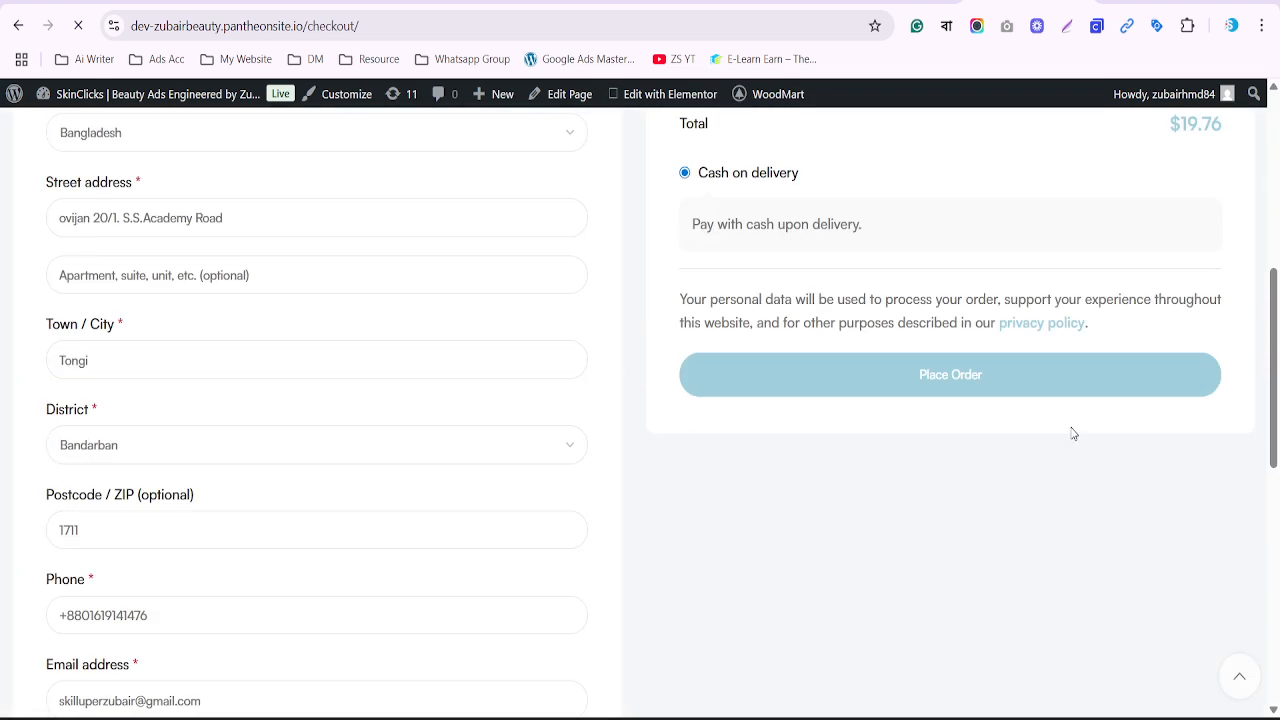
pyautogui.click(937, 379)
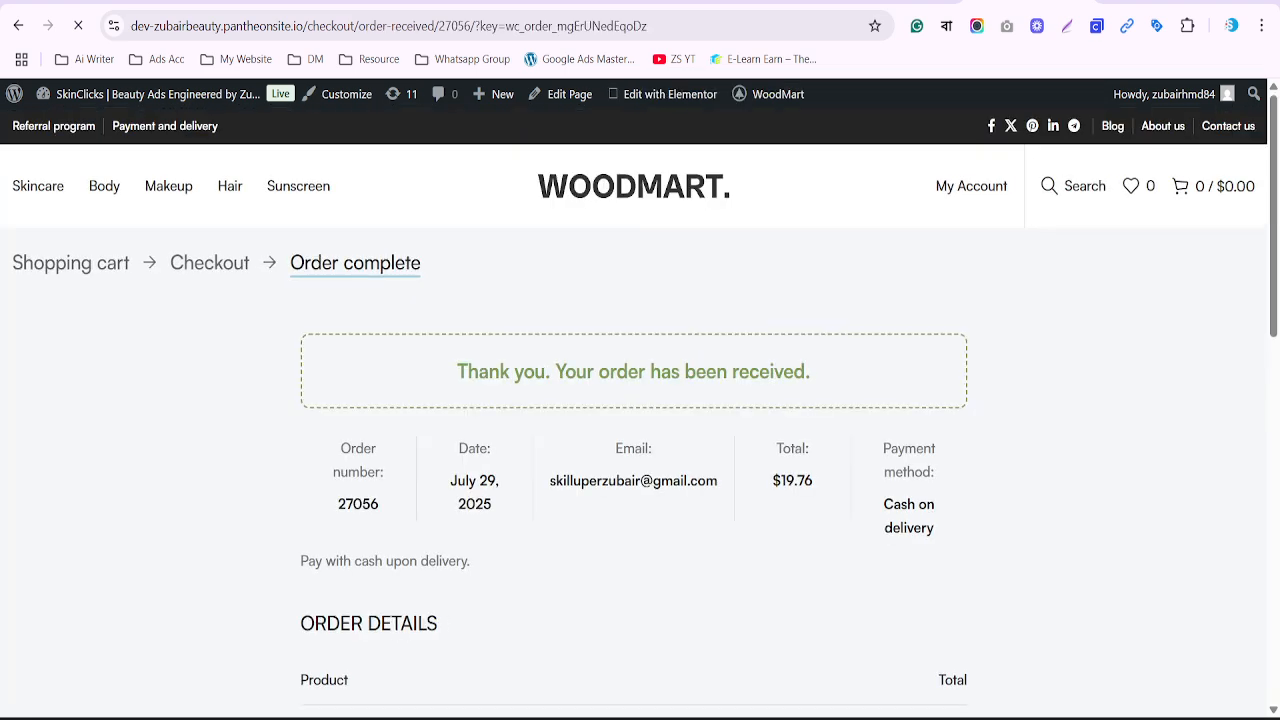
pyautogui.click(897, 2)
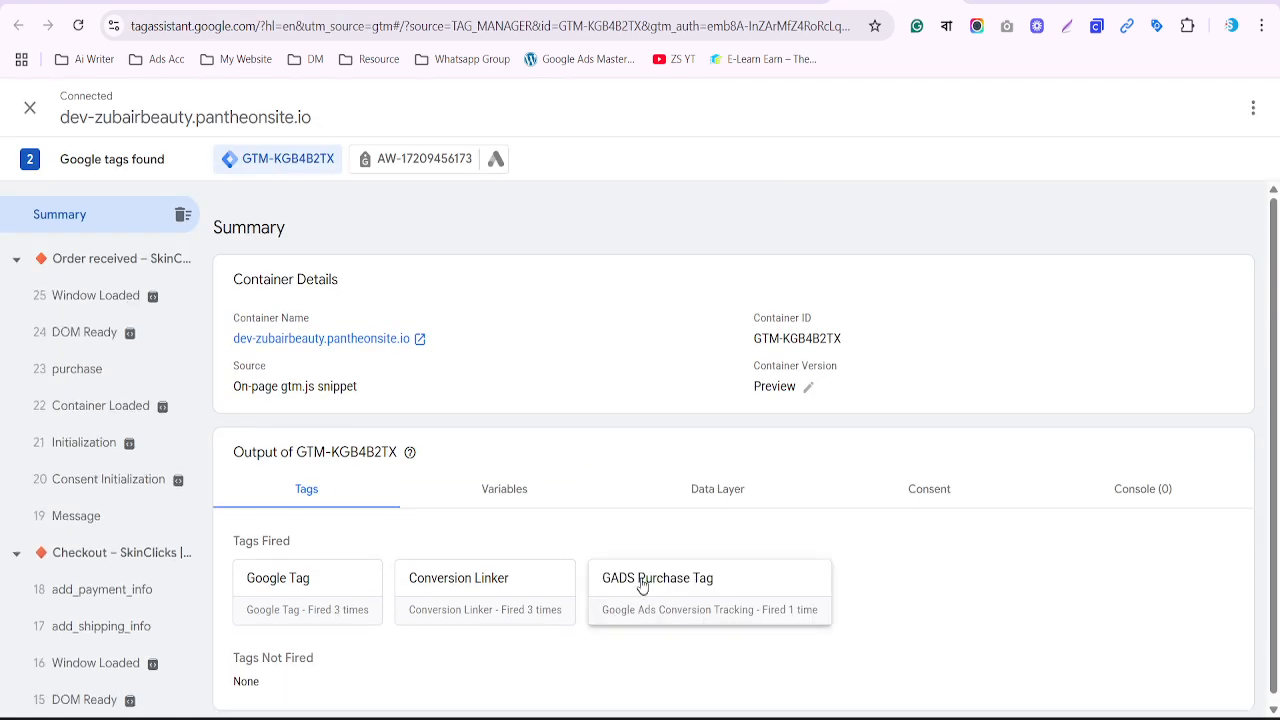
# Show the purchase event's variables and highlight currency USD, order value 19.76, and transaction ID 27056
pyautogui.click(66, 371)
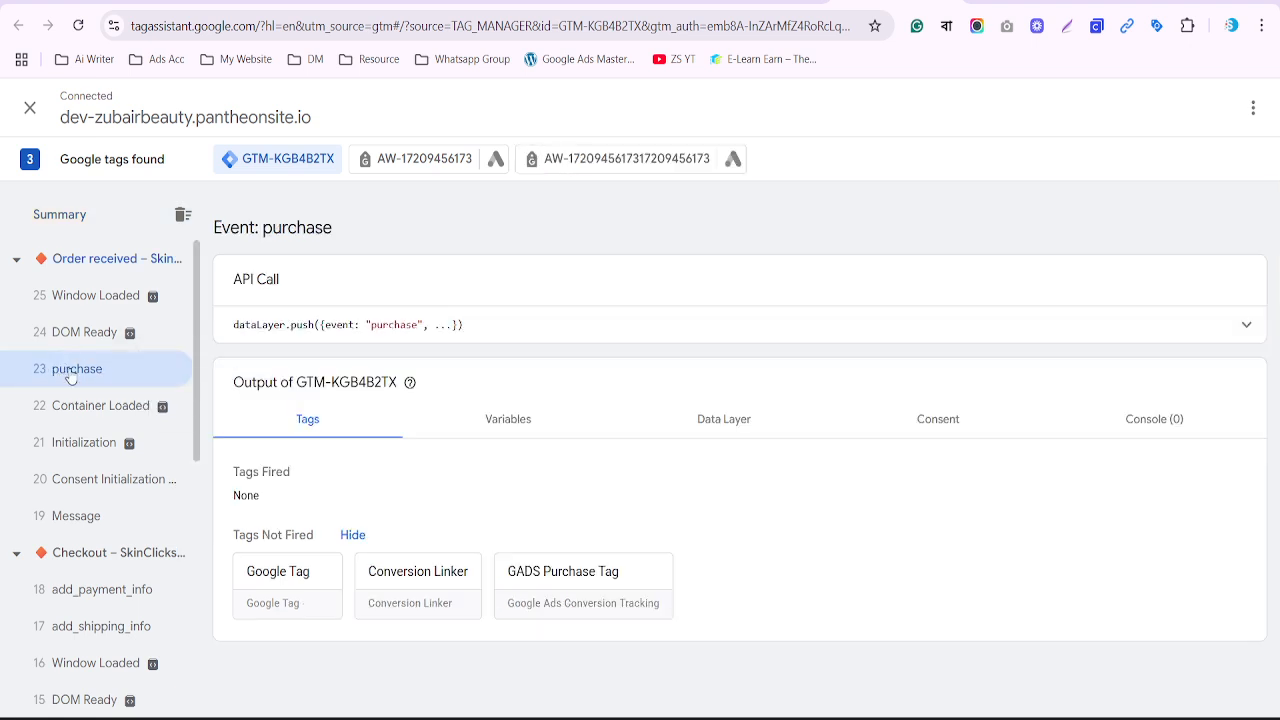
pyautogui.click(512, 421)
pyautogui.scroll(-2, 518, 425)
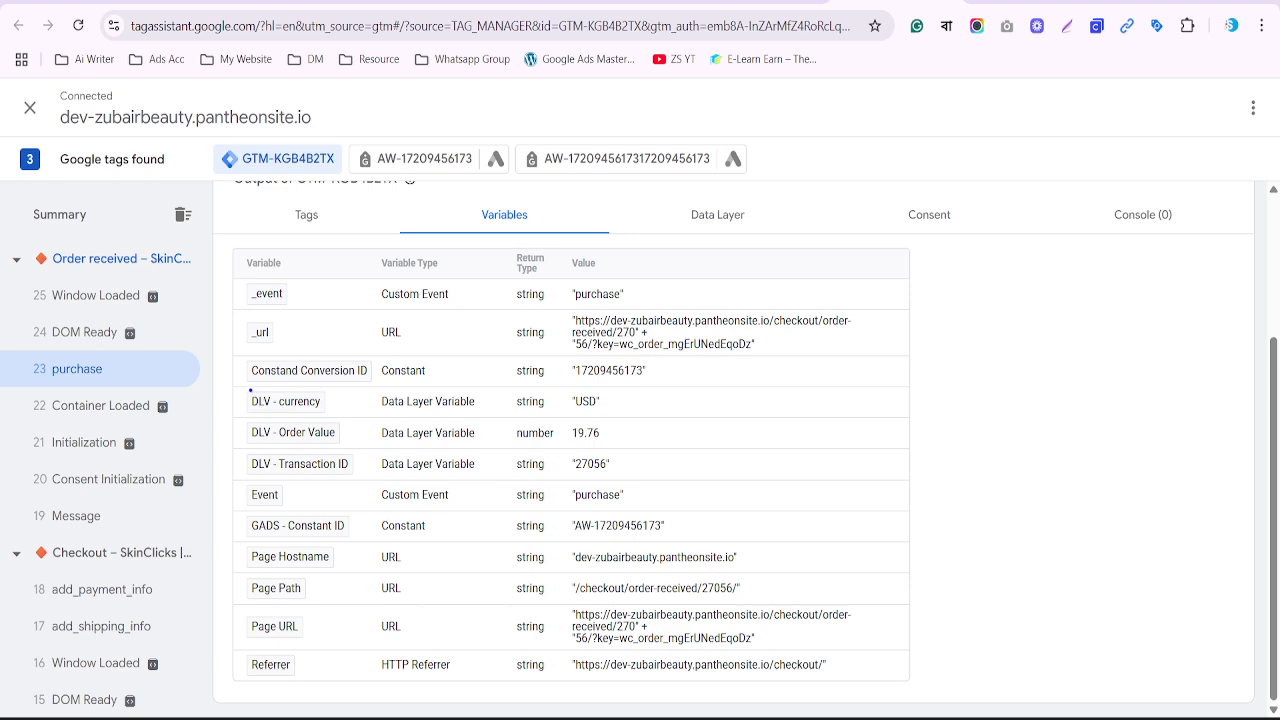
pyautogui.moveTo(245, 387)
pyautogui.mouseDown()
pyautogui.moveTo(294, 412)
pyautogui.moveTo(636, 412)
pyautogui.mouseUp()
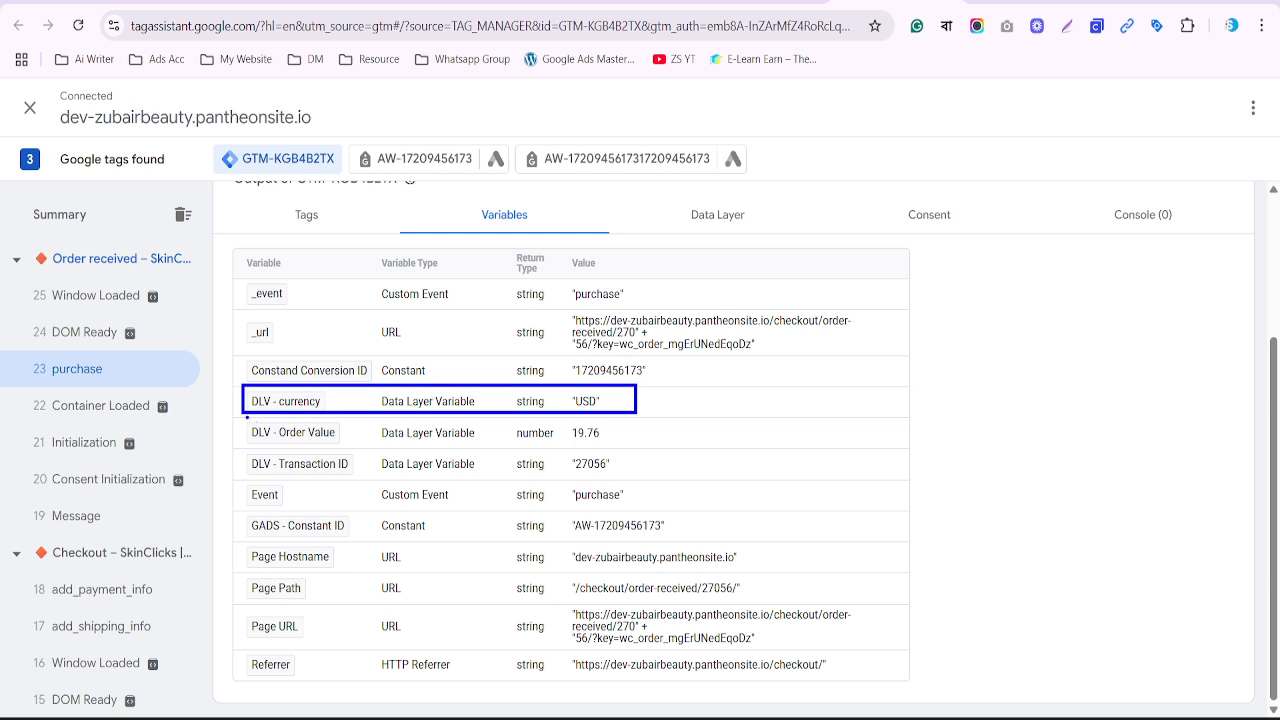
pyautogui.moveTo(247, 417)
pyautogui.mouseDown()
pyautogui.moveTo(420, 445)
pyautogui.moveTo(640, 445)
pyautogui.mouseUp()
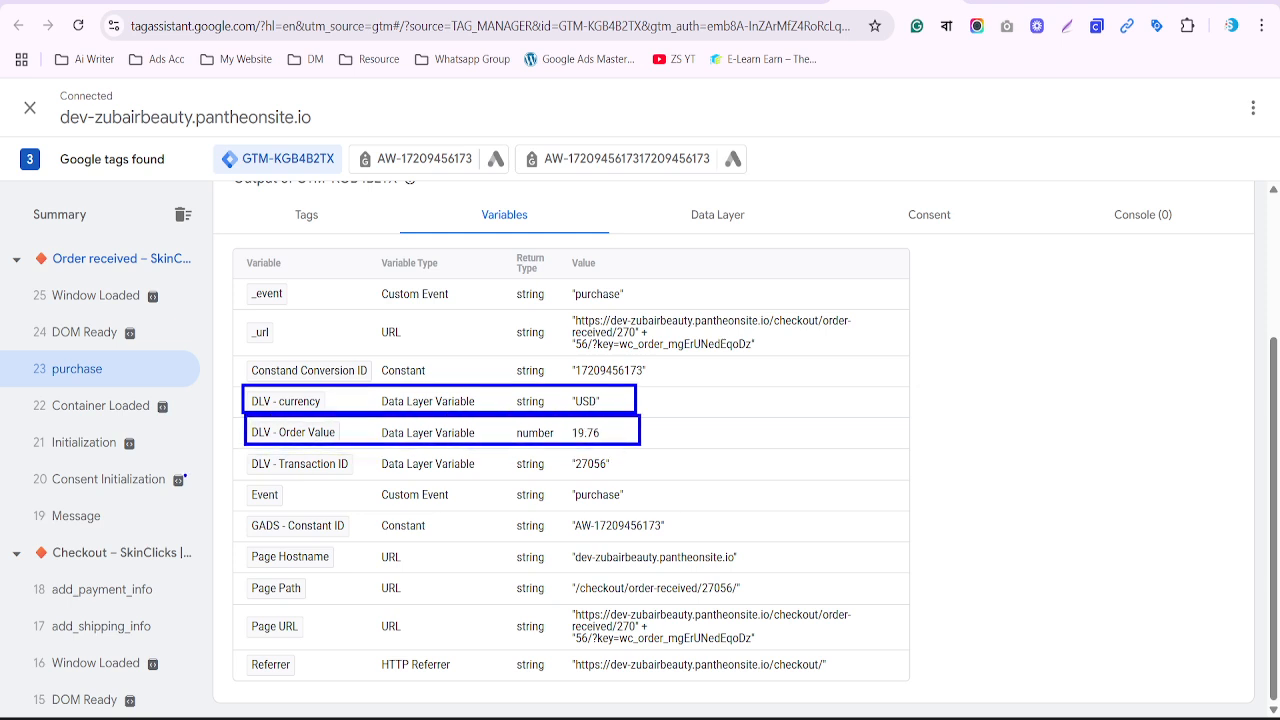
pyautogui.moveTo(240, 449)
pyautogui.mouseDown()
pyautogui.moveTo(406, 478)
pyautogui.moveTo(645, 479)
pyautogui.mouseUp()
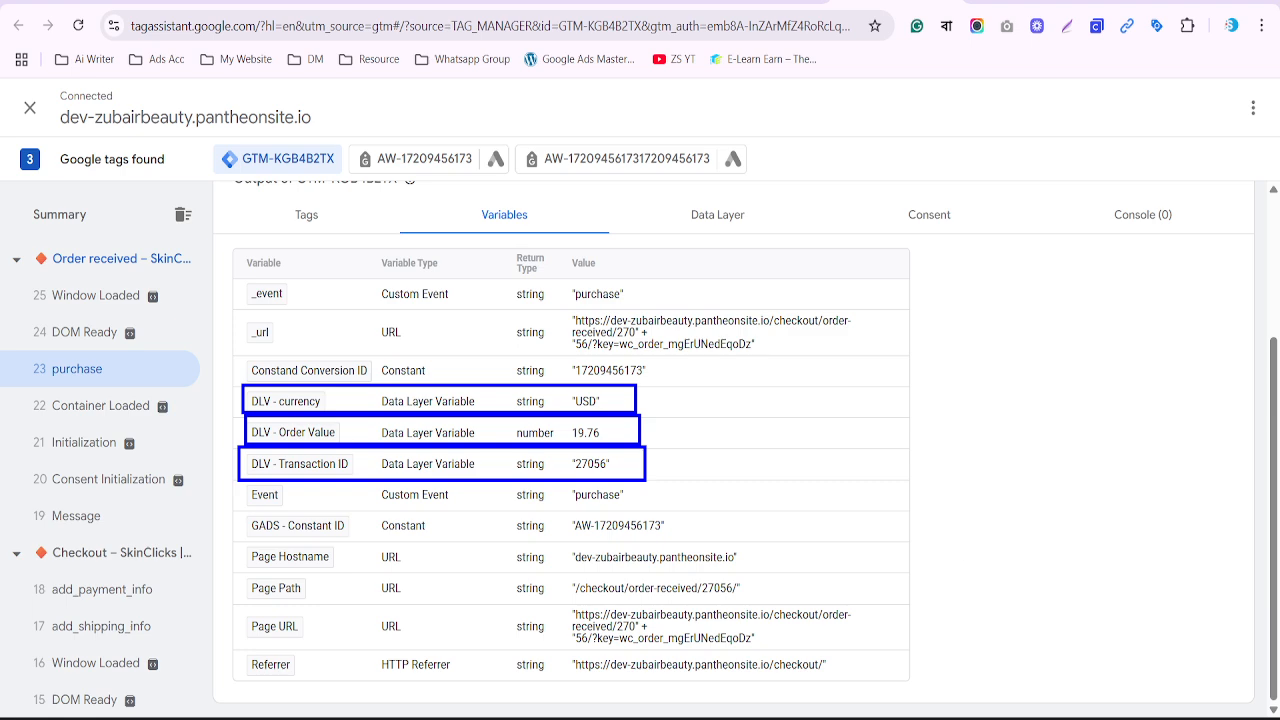
# Review the cart and checkout URLs saved in Notepad, then go back to the Meet call
pyautogui.click(836, 717)
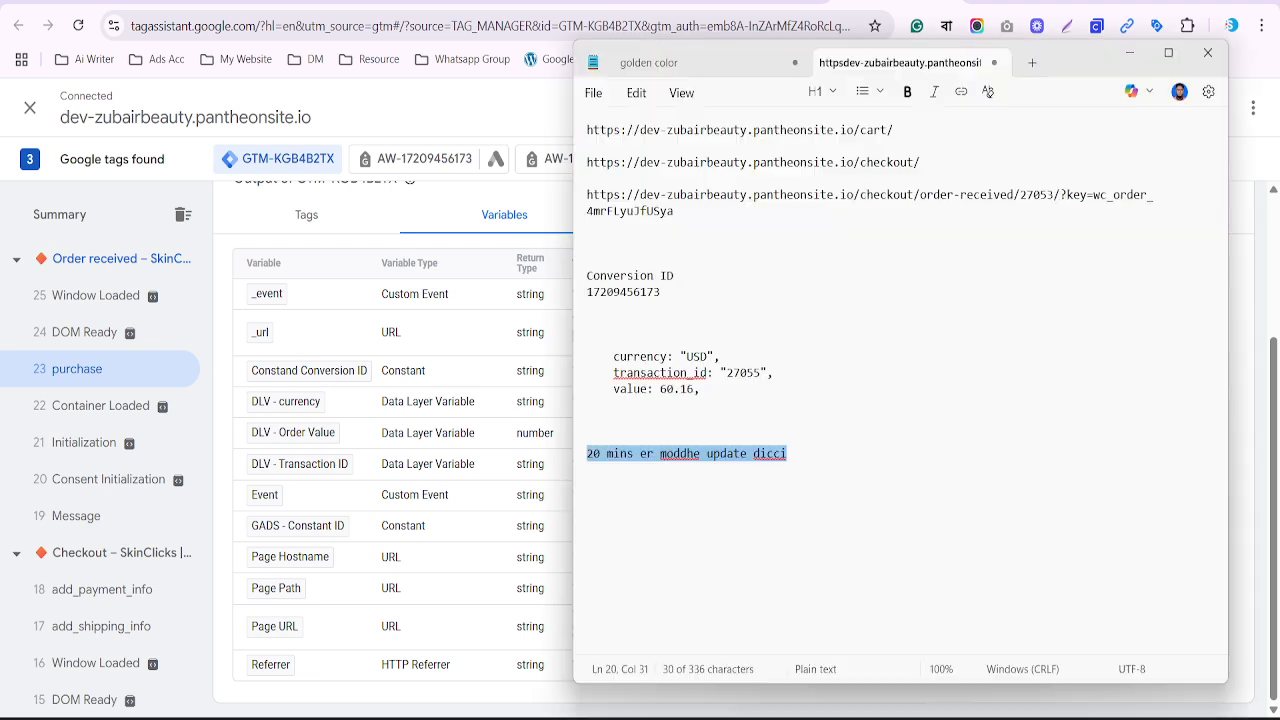
pyautogui.moveTo(916, 164); pyautogui.dragTo(866, 132)
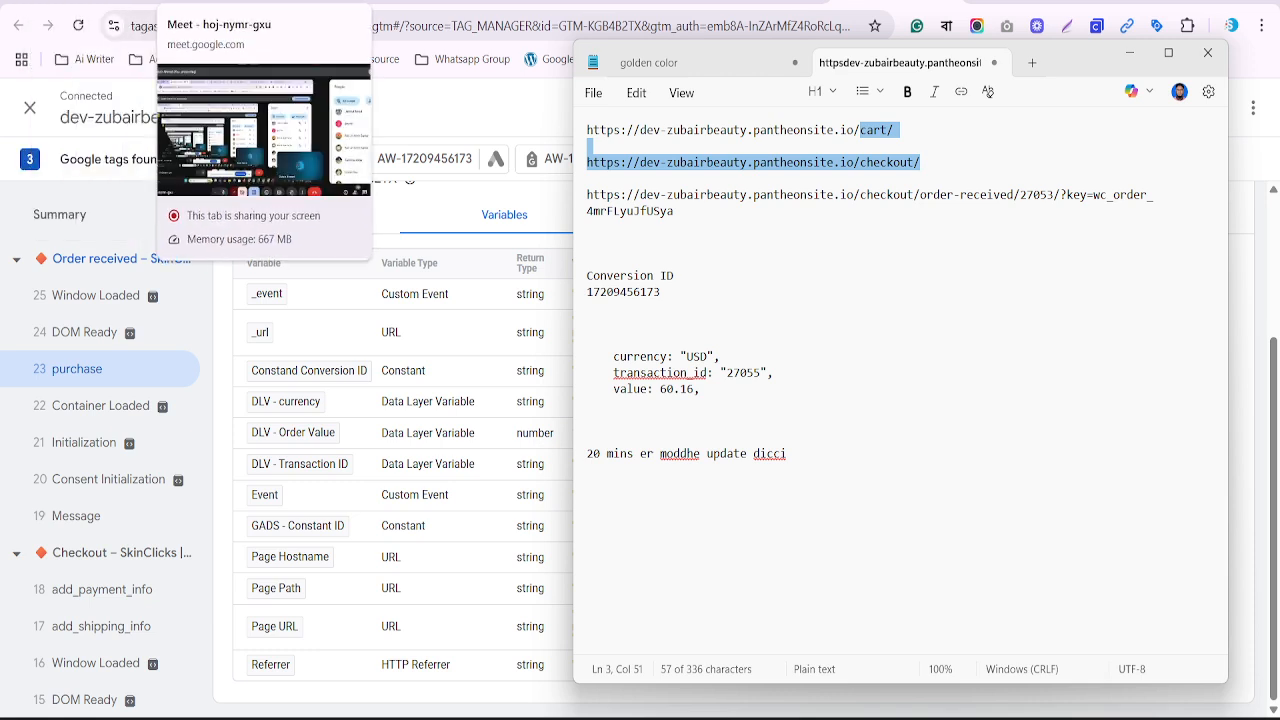
pyautogui.click(230, 1)
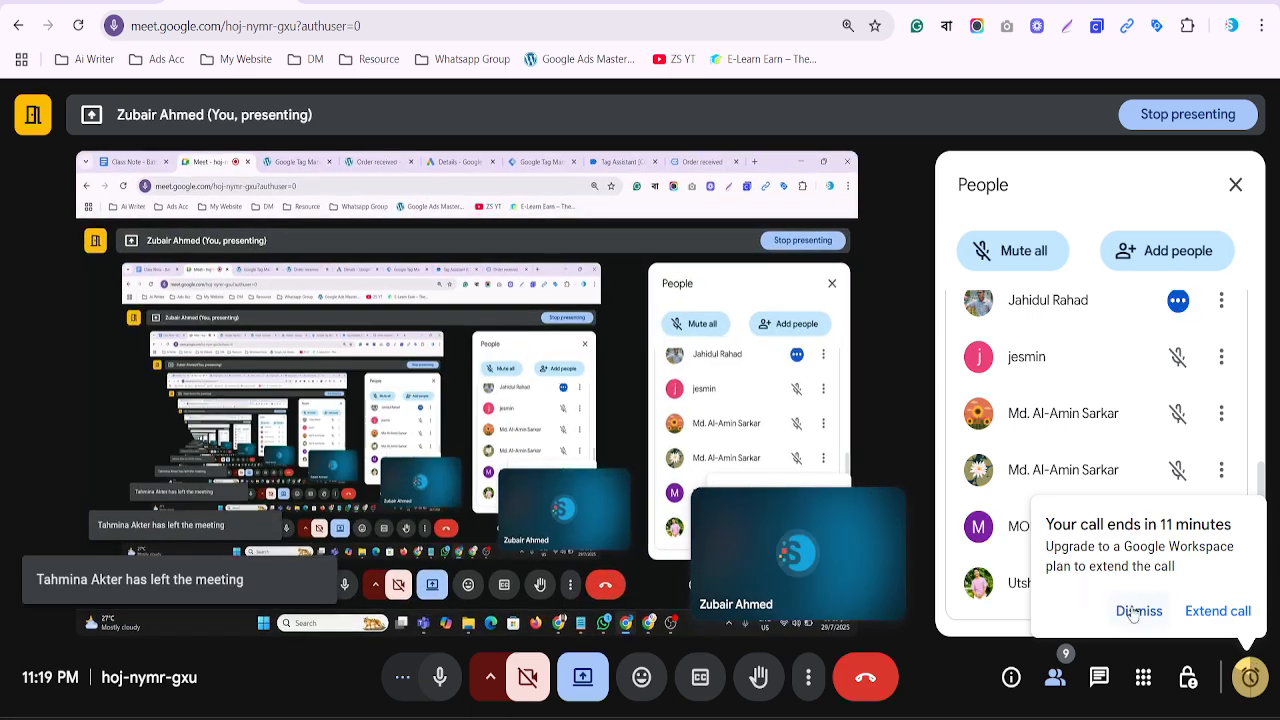
# Dismiss the 11-minute call-ending warning and return to Tag Manager's Variables page
pyautogui.click(1128, 609)
pyautogui.scroll(1, 1117, 517)
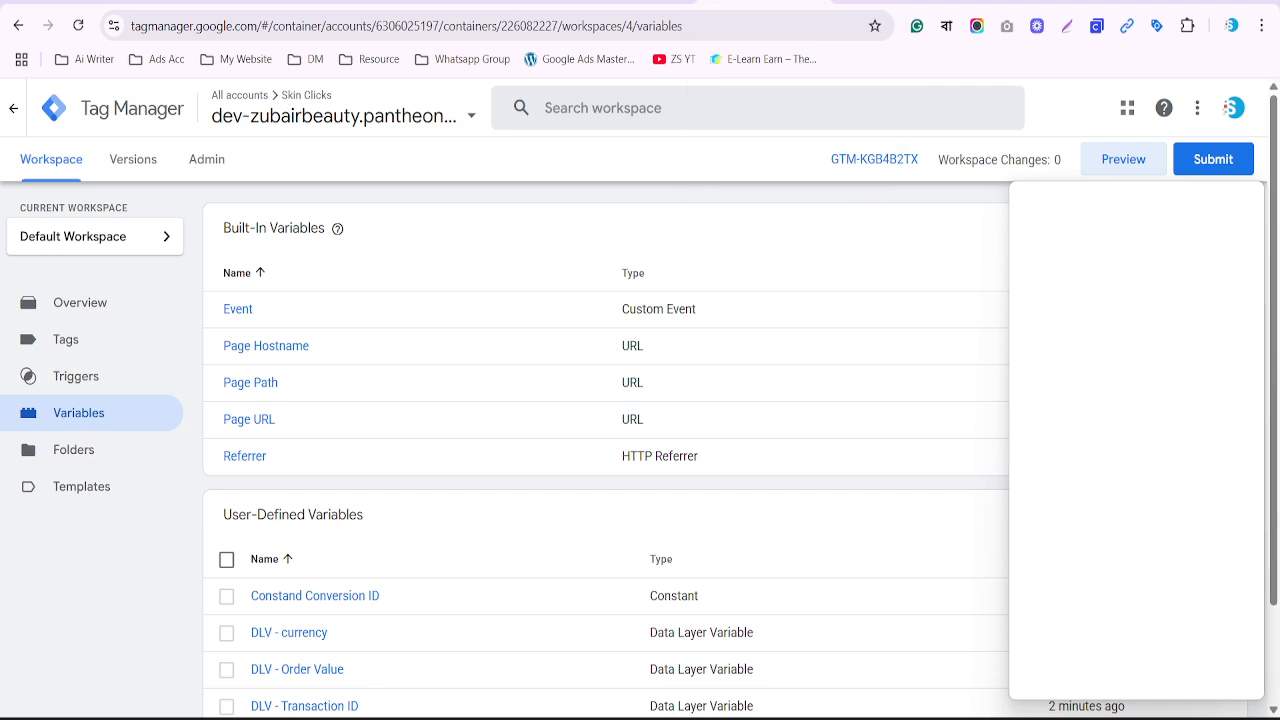
pyautogui.click(760, 2)
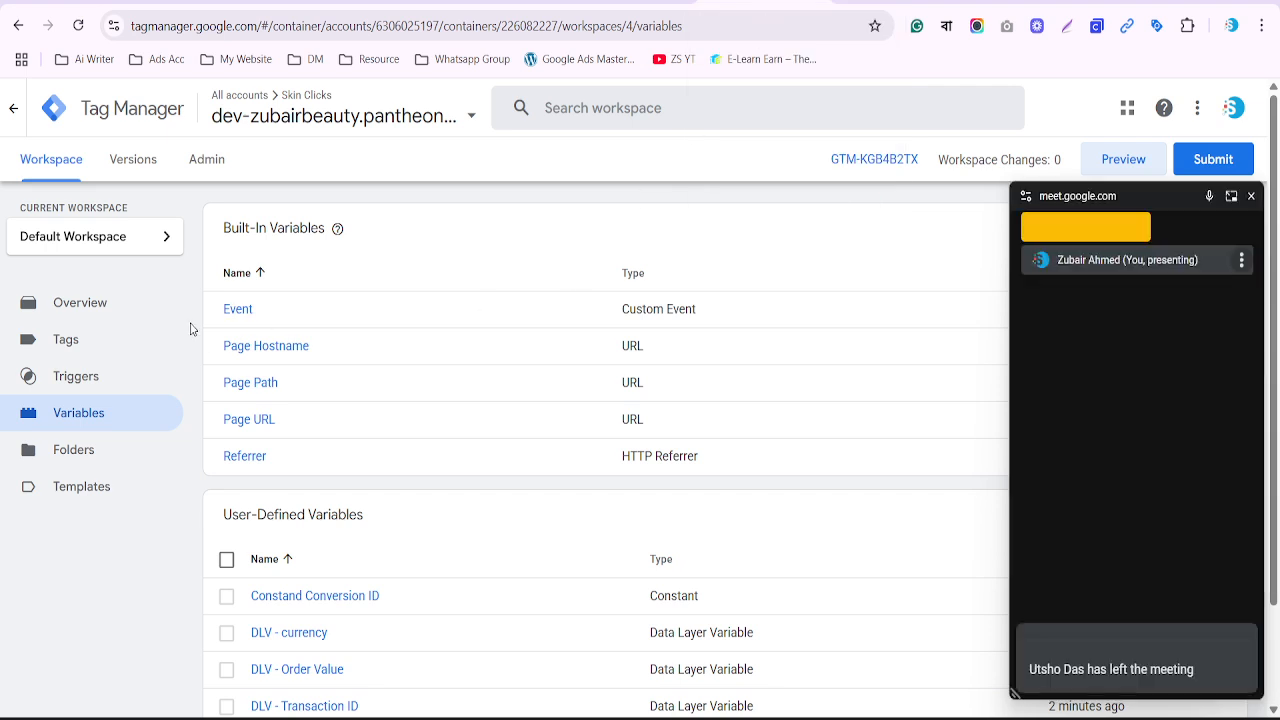
# Delete the Conversion Linker tag from the Tags list
pyautogui.click(90, 302)
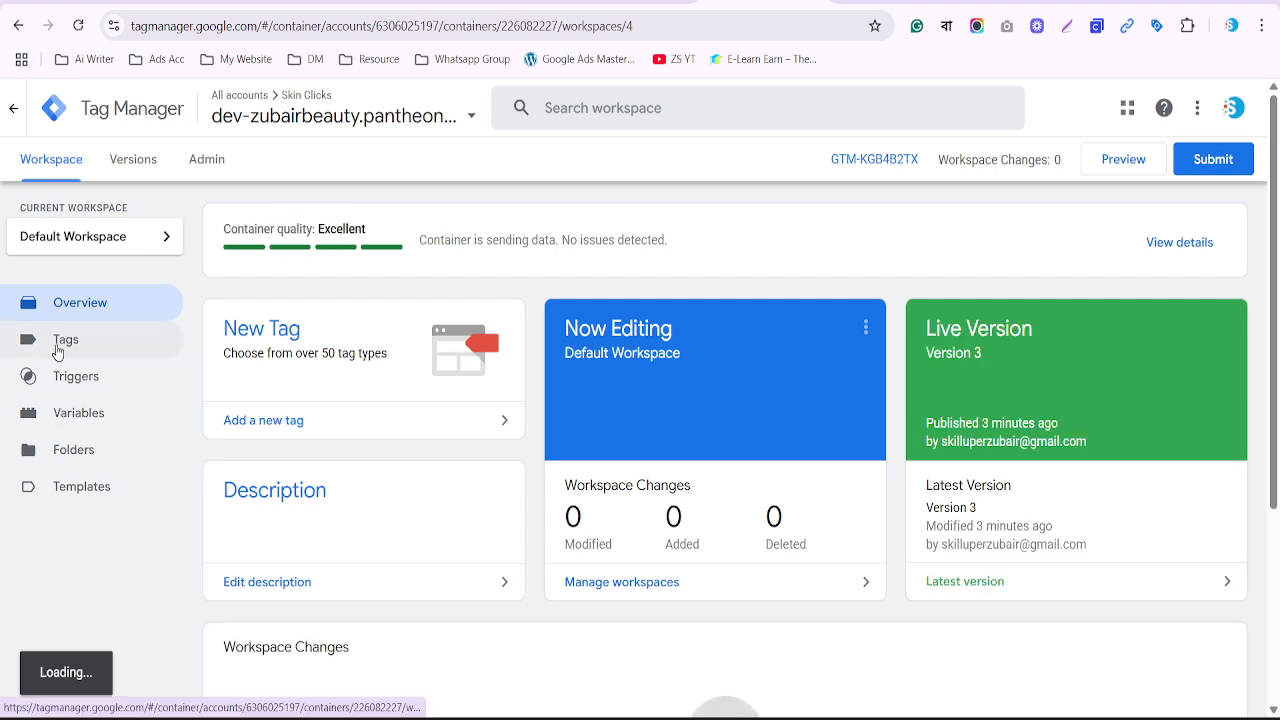
pyautogui.click(60, 345)
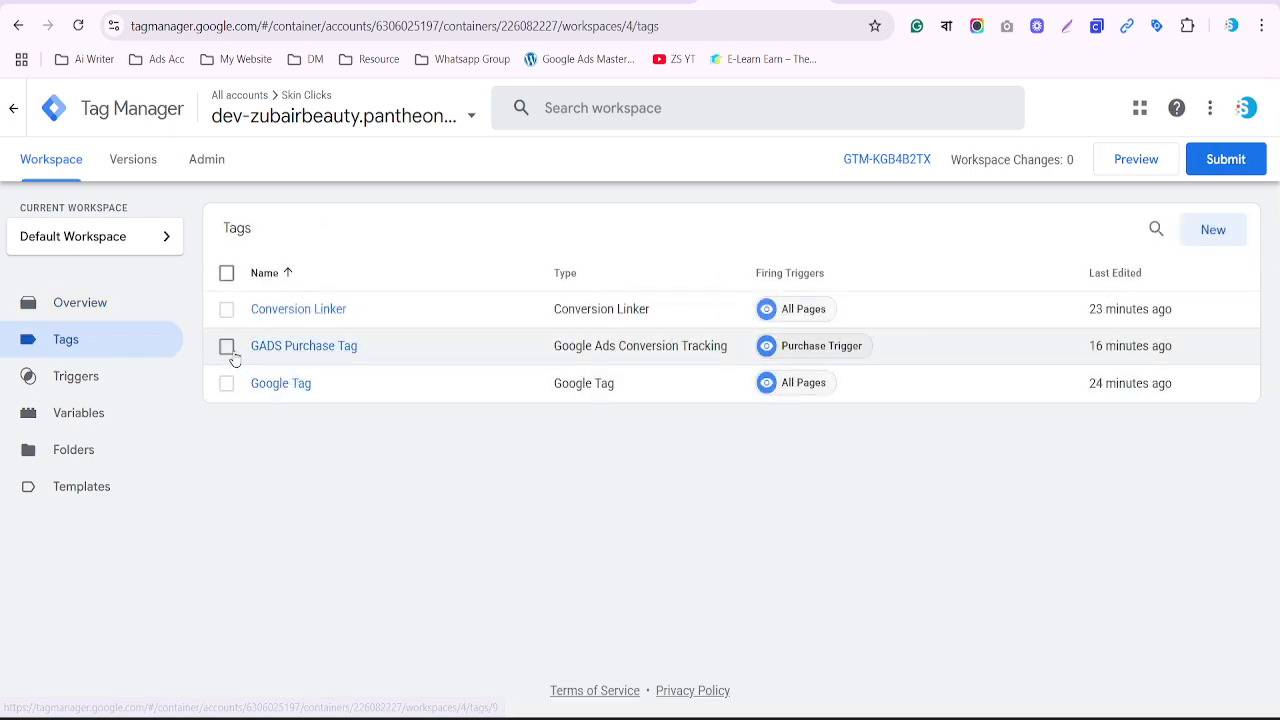
pyautogui.click(228, 311)
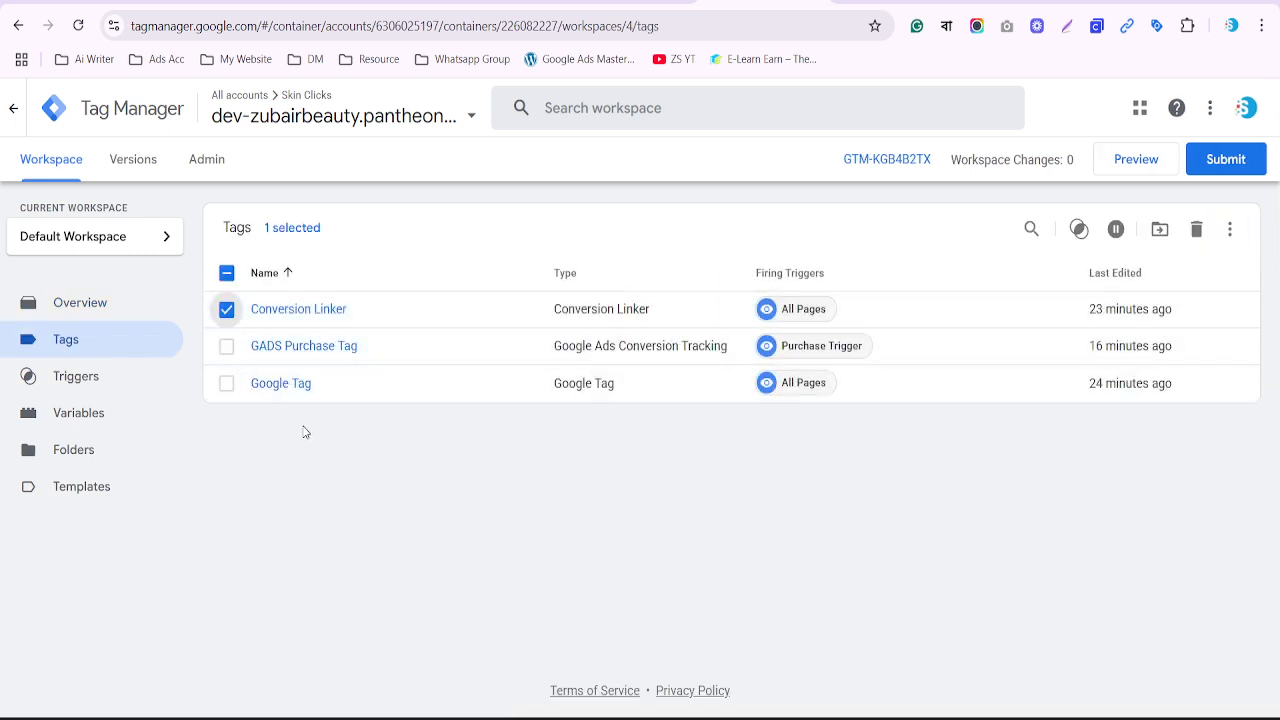
pyautogui.click(57, 305)
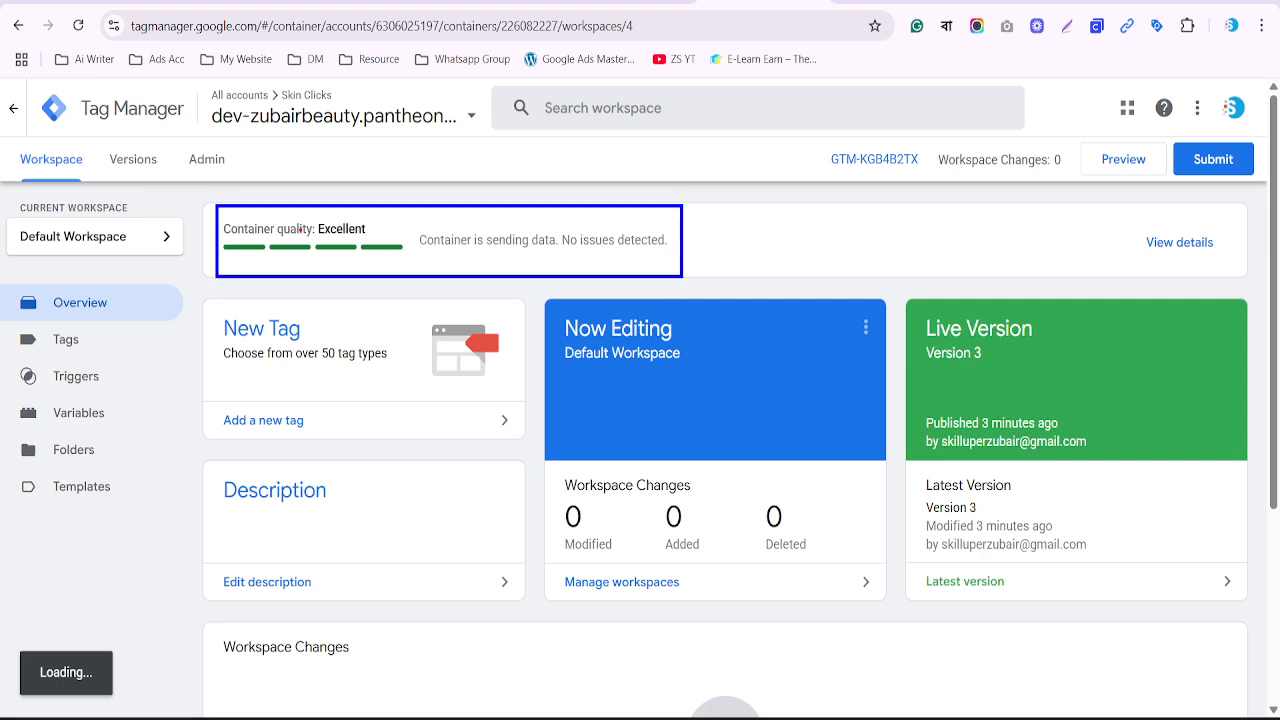
pyautogui.click(80, 344)
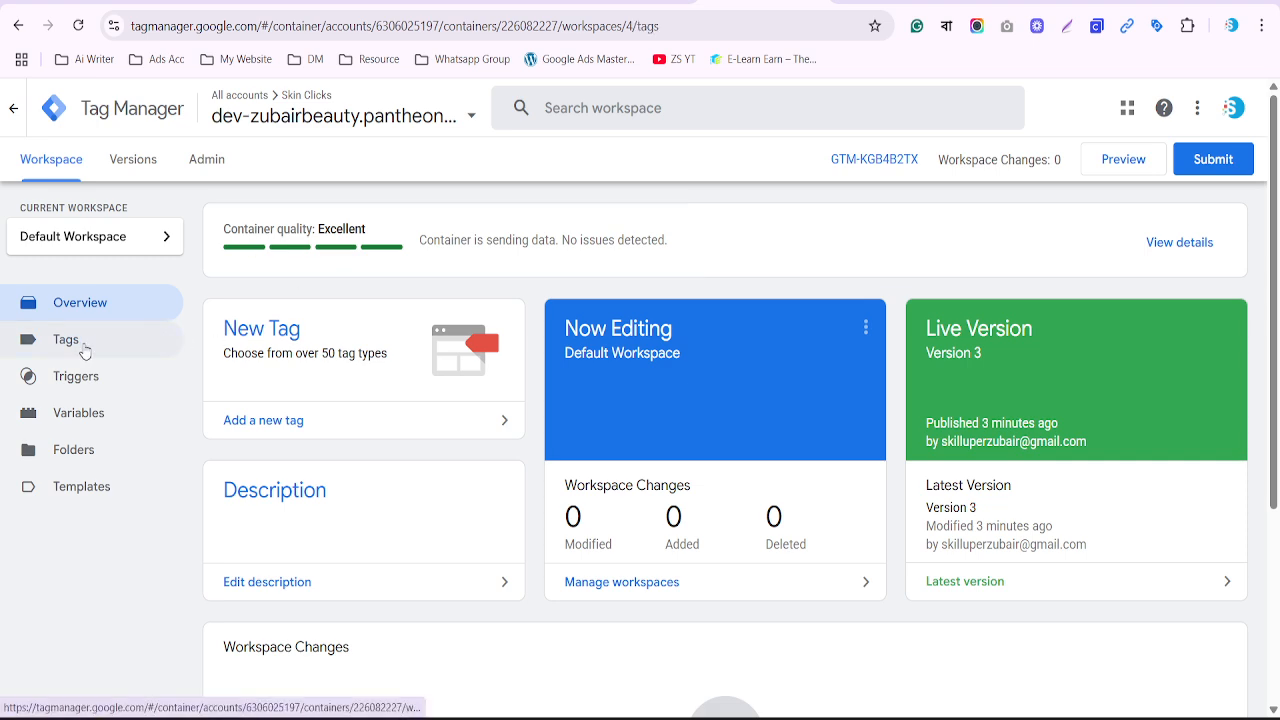
pyautogui.click(224, 312)
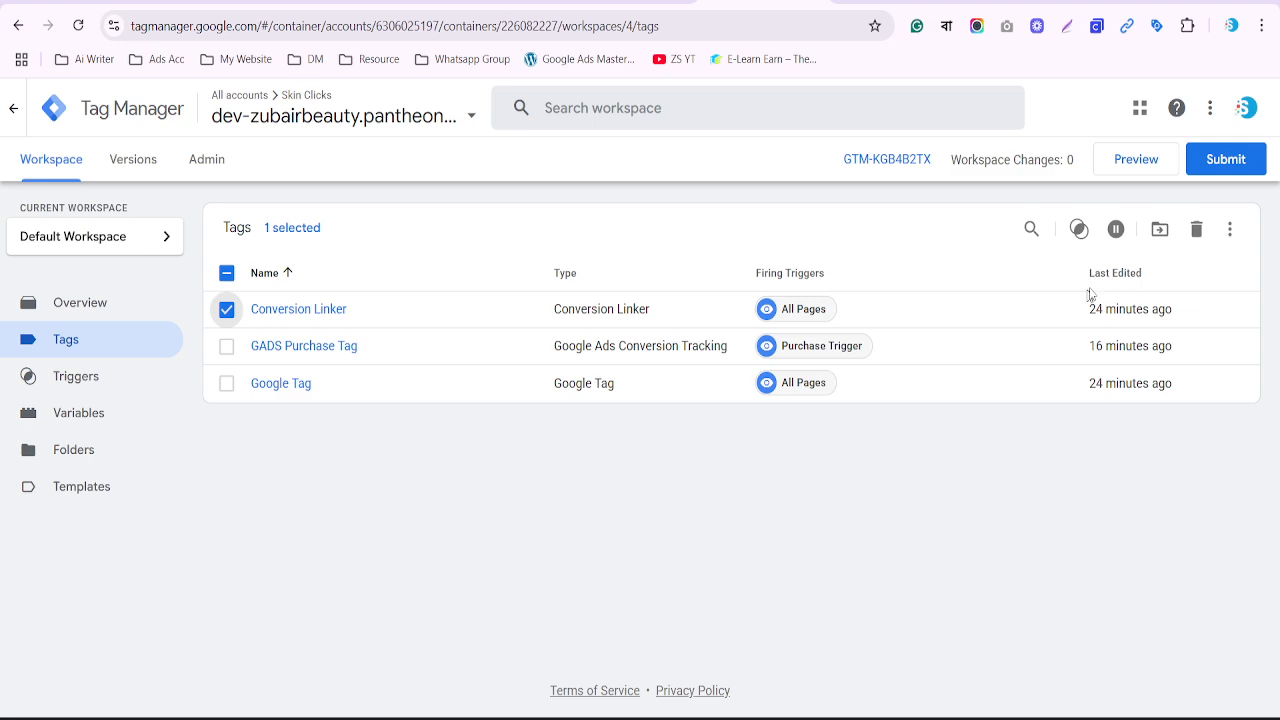
pyautogui.click(1197, 229)
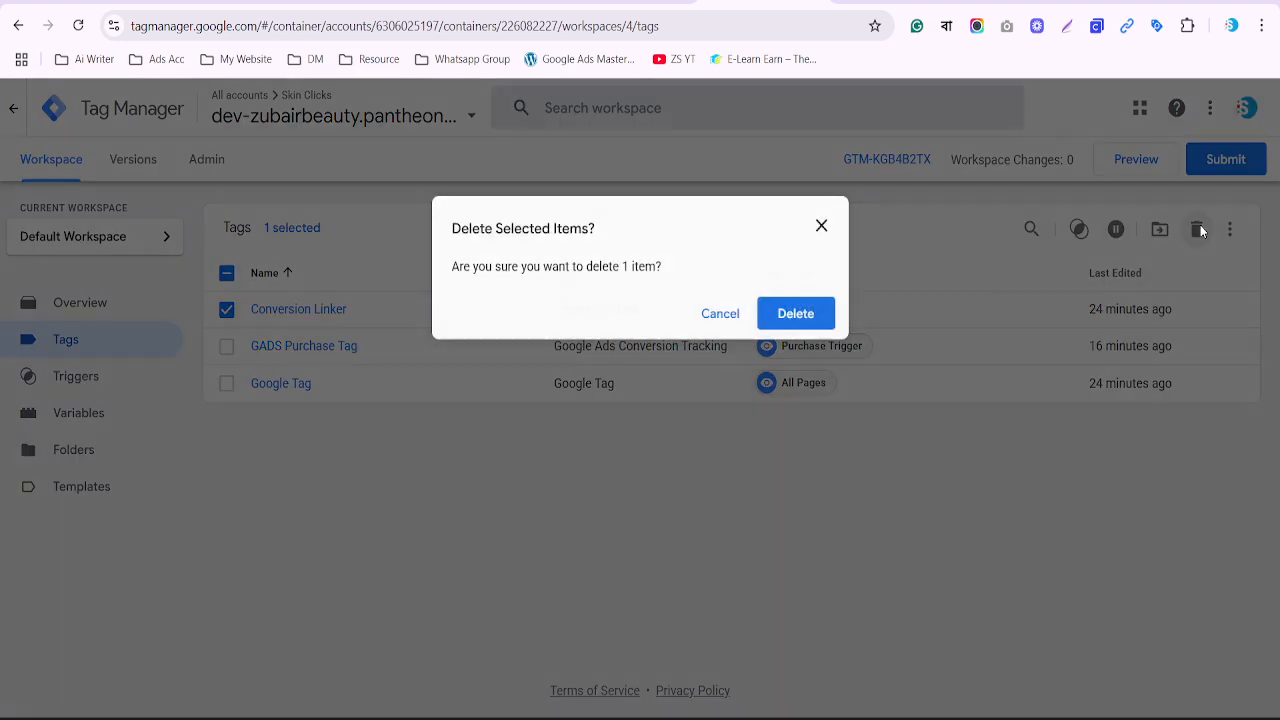
pyautogui.click(796, 314)
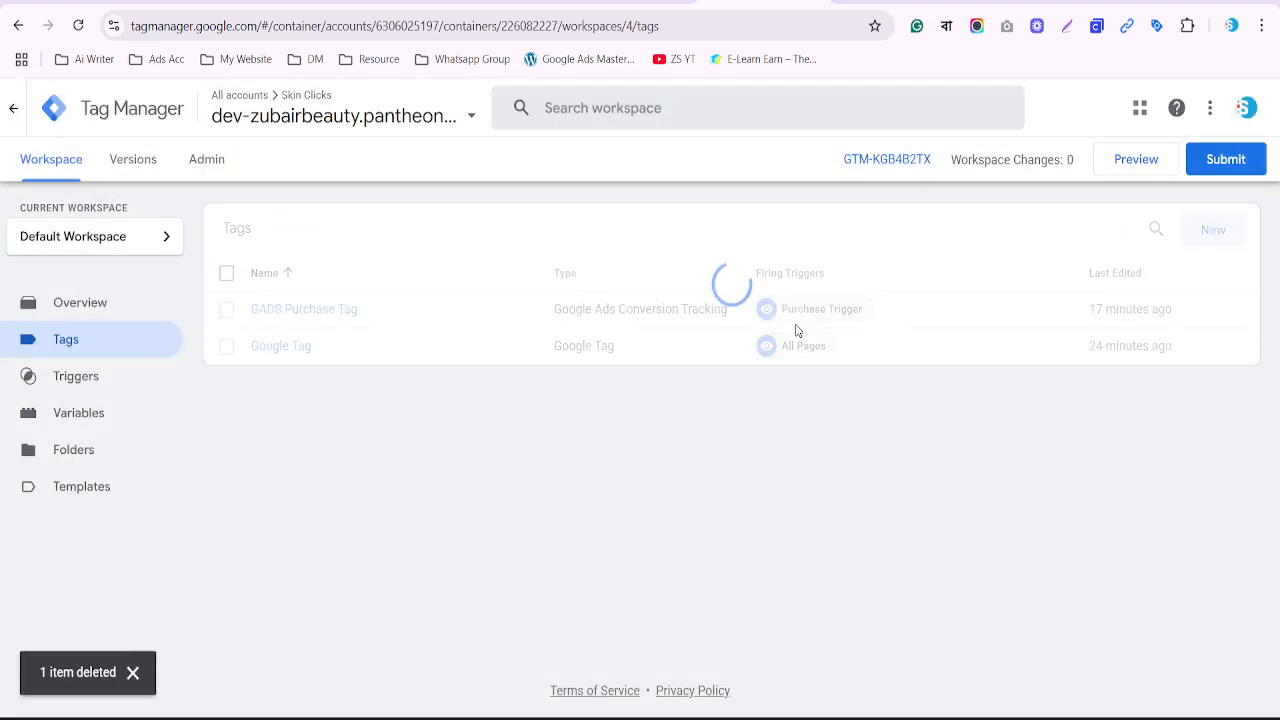
# Reload the workspace overview and open the container quality details
pyautogui.click(92, 301)
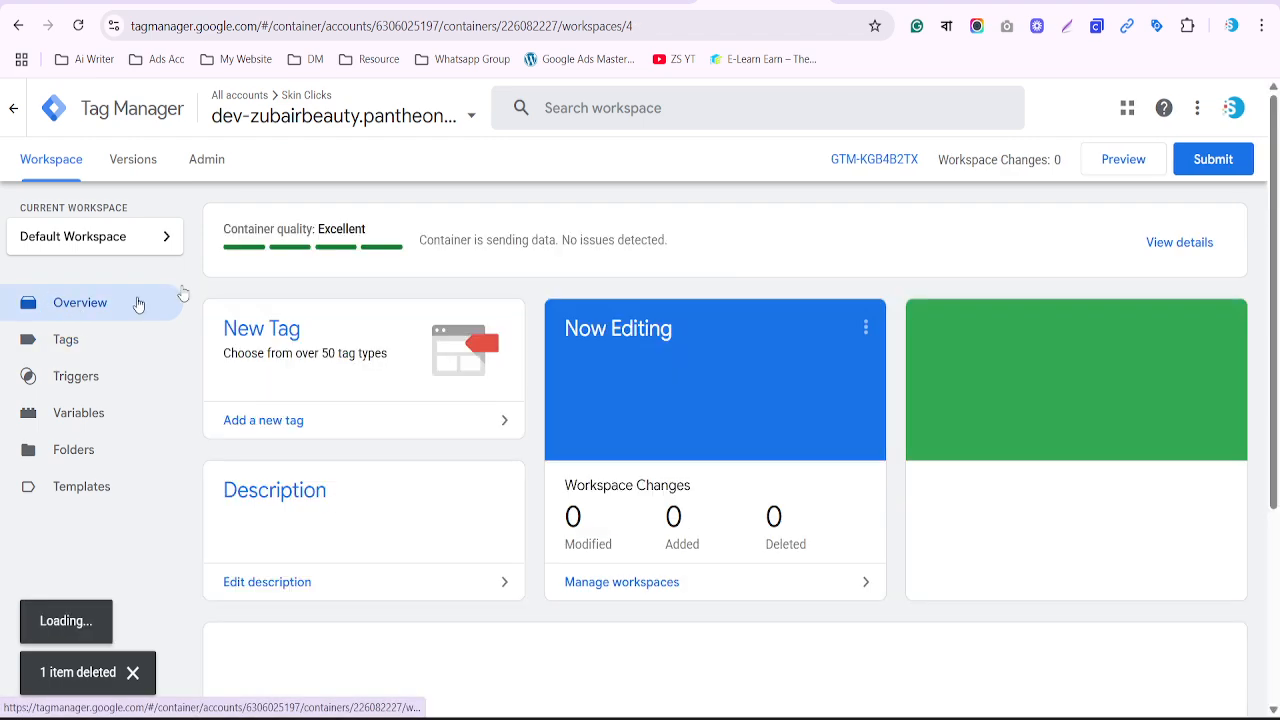
pyautogui.click(78, 26)
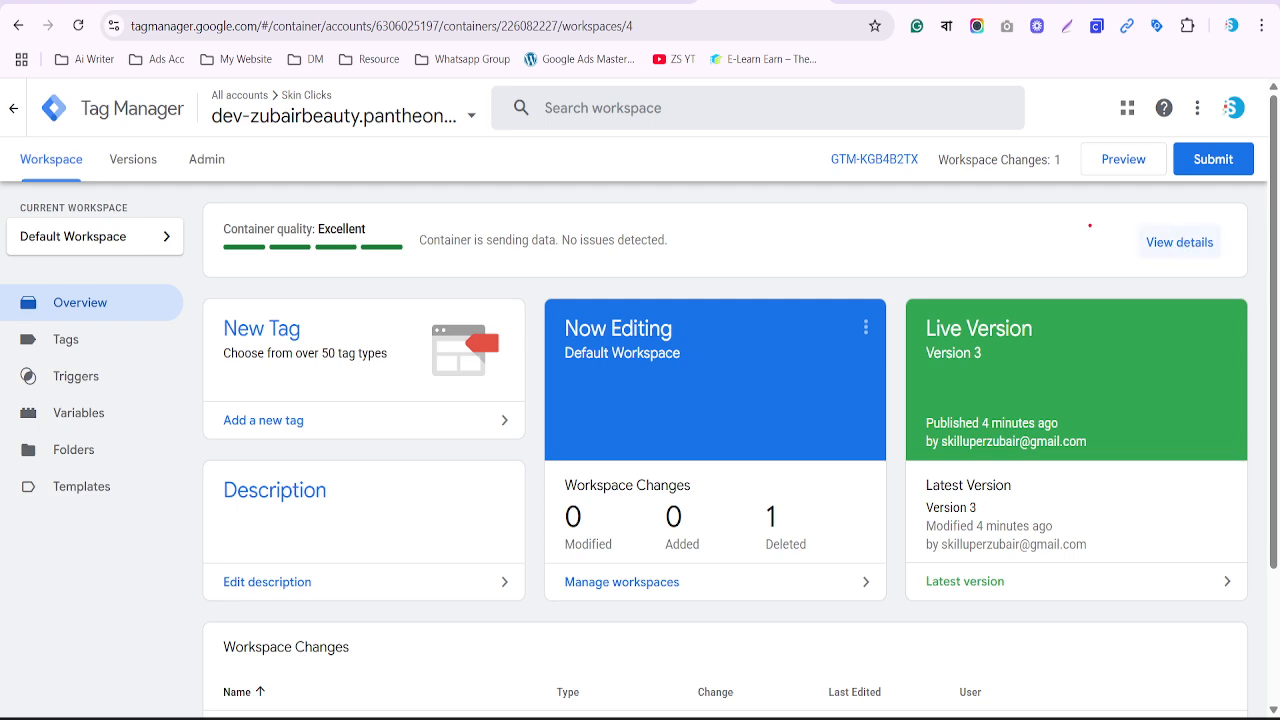
pyautogui.click(1180, 244)
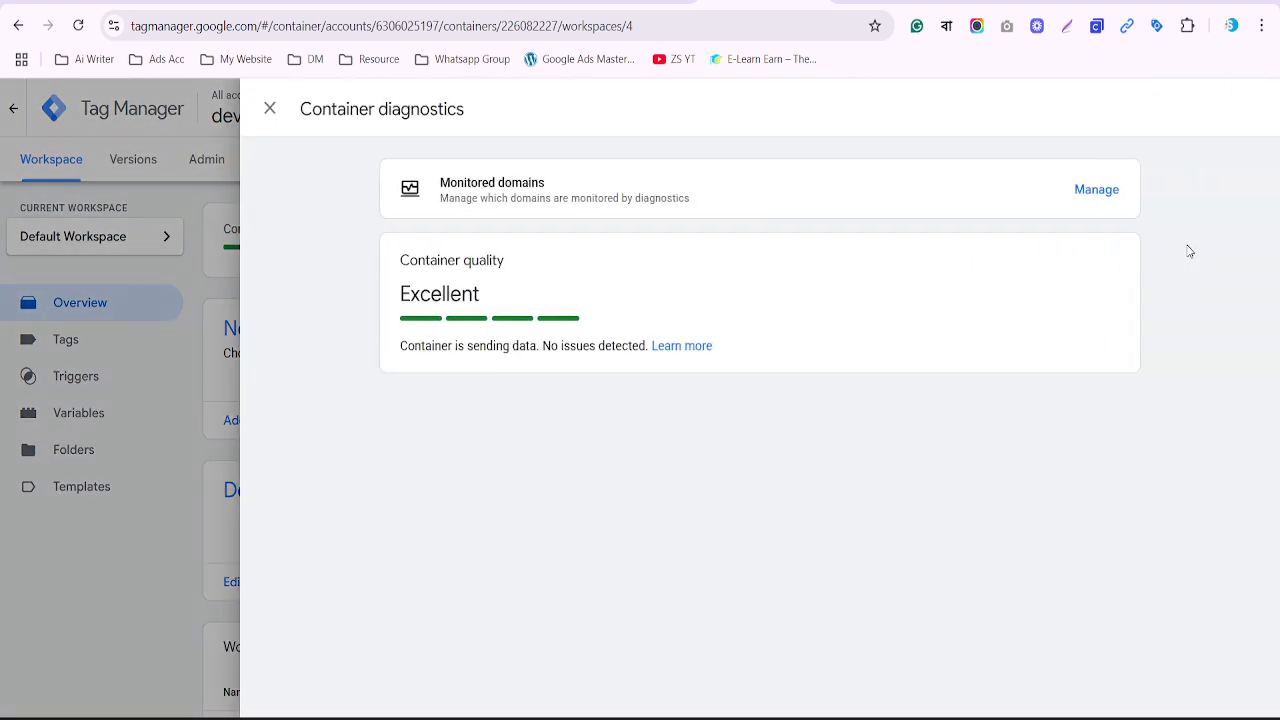
# Check the monitored domains list, then close Container diagnostics
pyautogui.click(1095, 191)
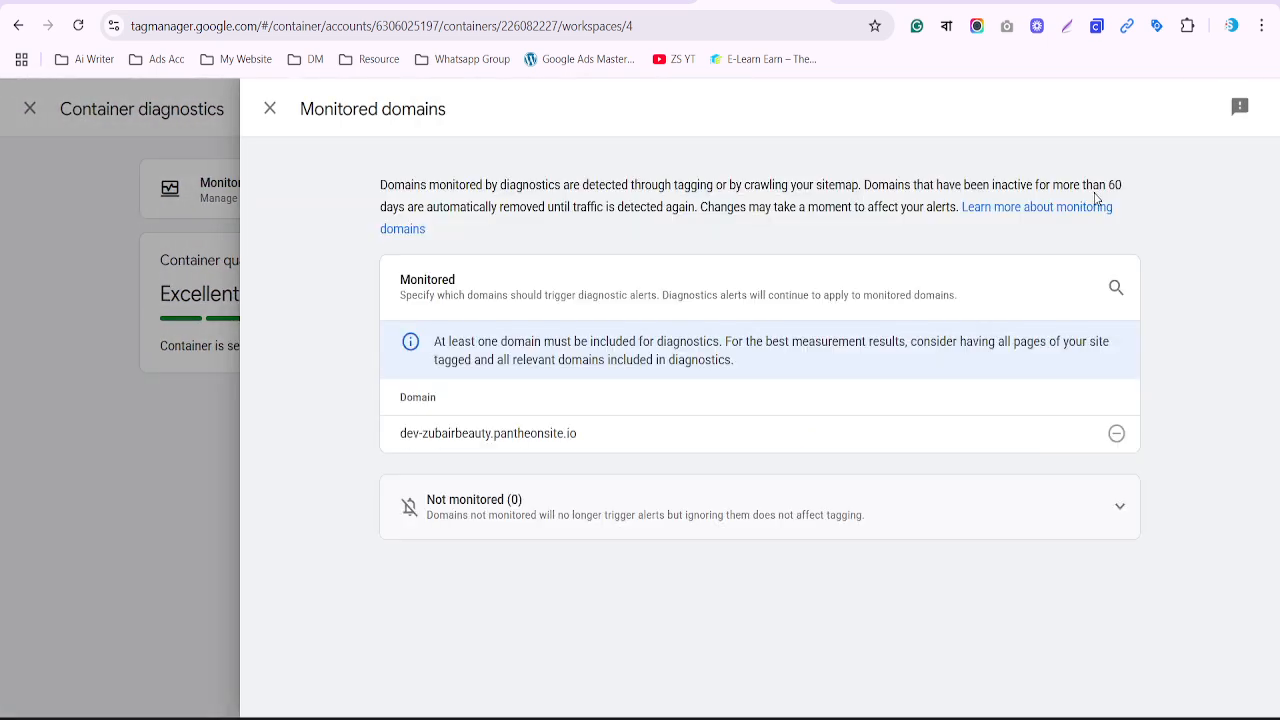
pyautogui.press('Escape')
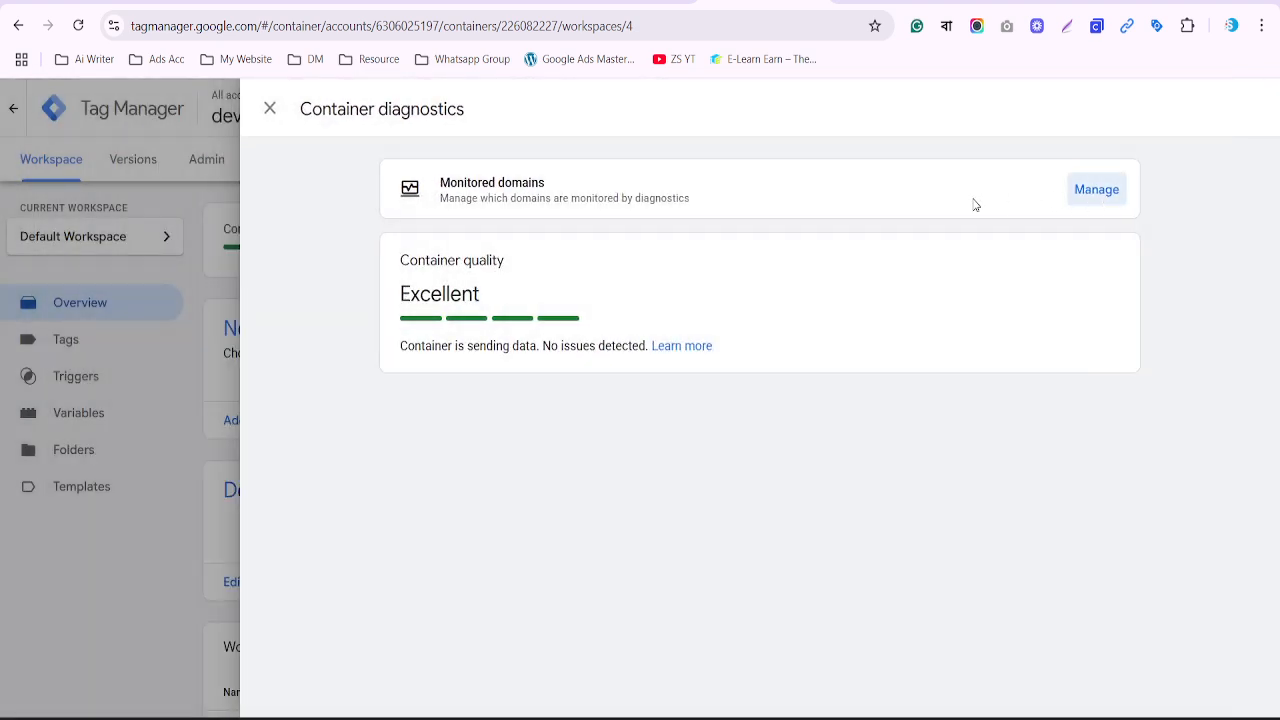
pyautogui.click(270, 109)
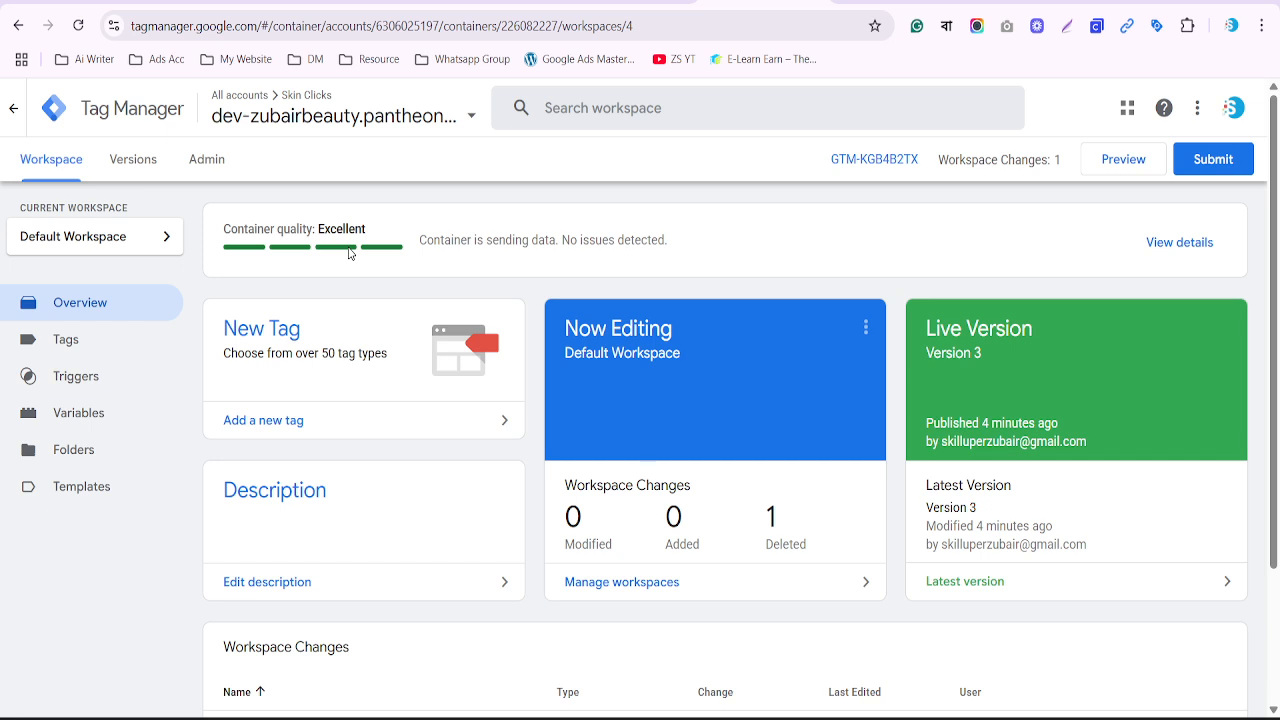
# Start a new preview session from the Tags list and reload Tag Assistant
pyautogui.click(77, 345)
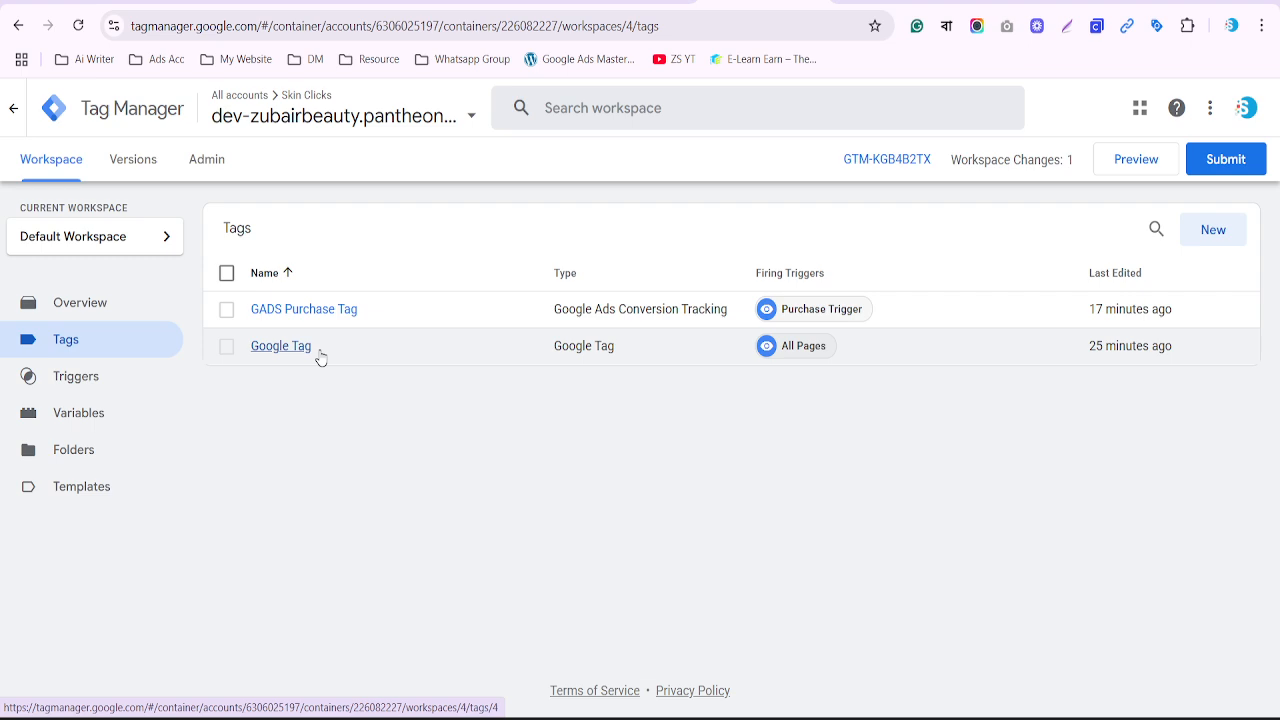
pyautogui.click(1142, 163)
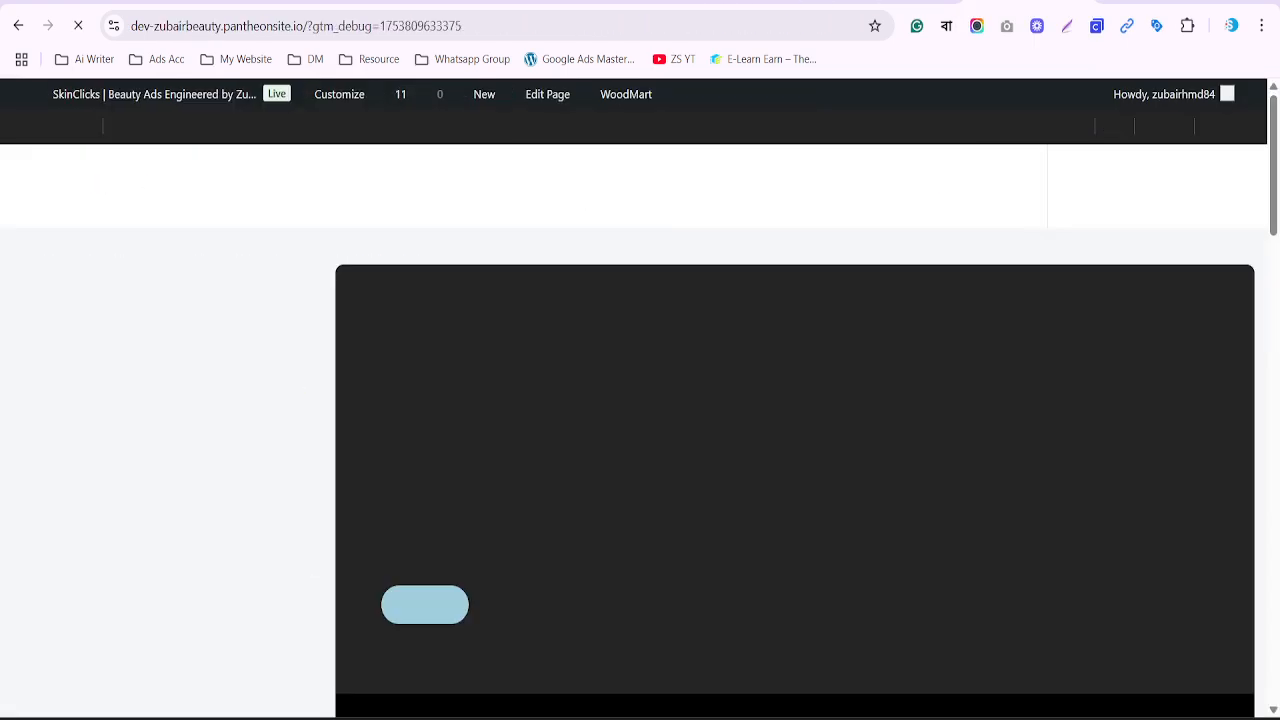
pyautogui.click(895, 1)
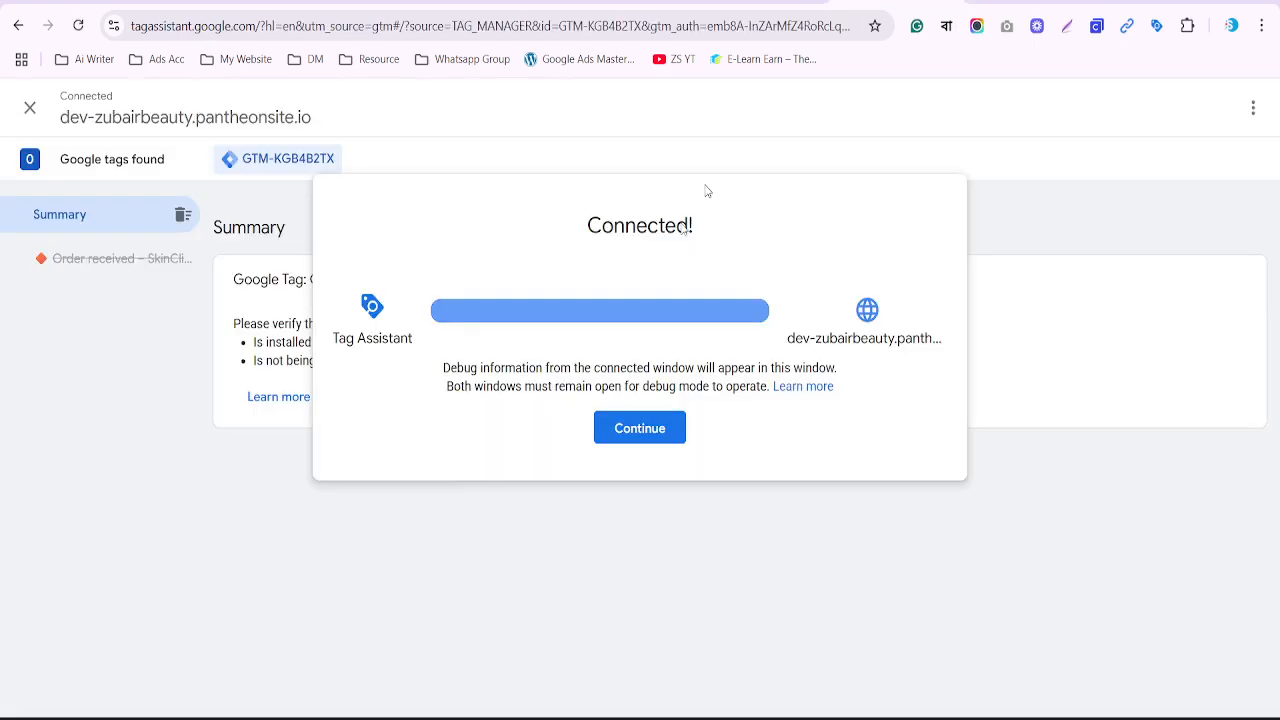
pyautogui.press('F5')
# Reconnect Tag Assistant to the store and confirm only the Google Tag fired
pyautogui.click(1030, 1)
pyautogui.click(895, 1)
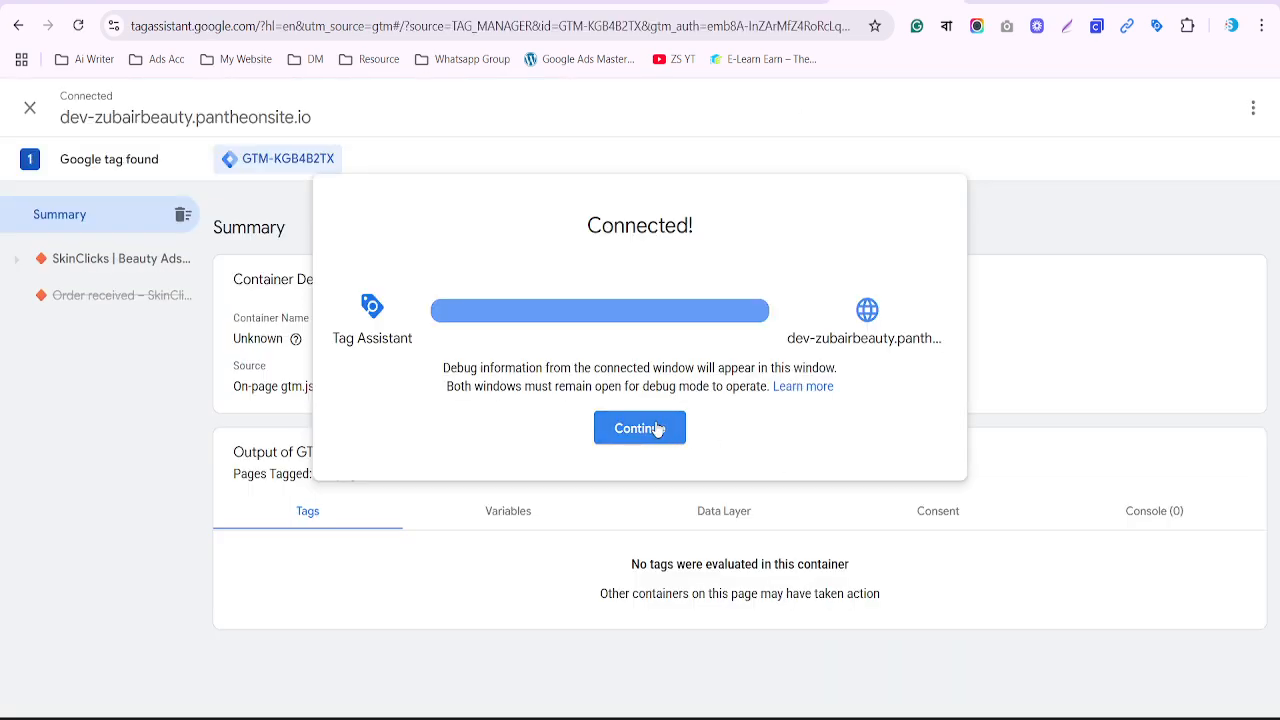
pyautogui.click(657, 428)
pyautogui.scroll(-2, 657, 428)
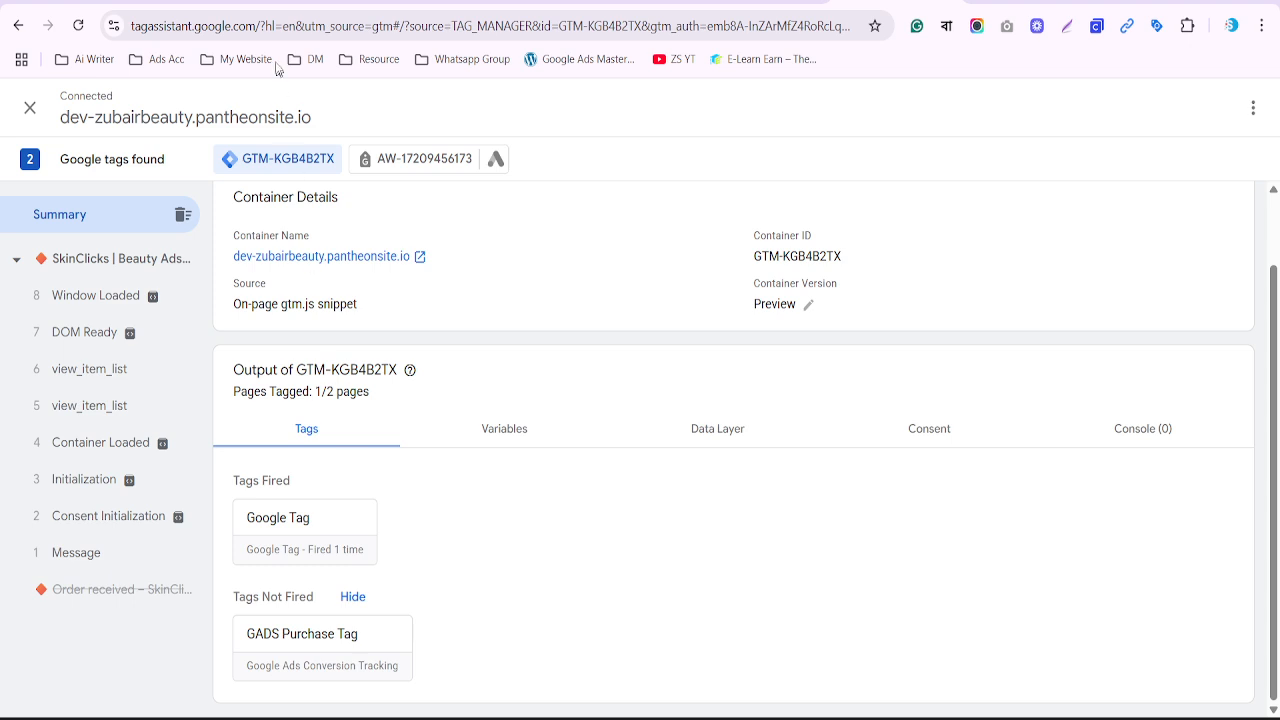
pyautogui.click(243, 3)
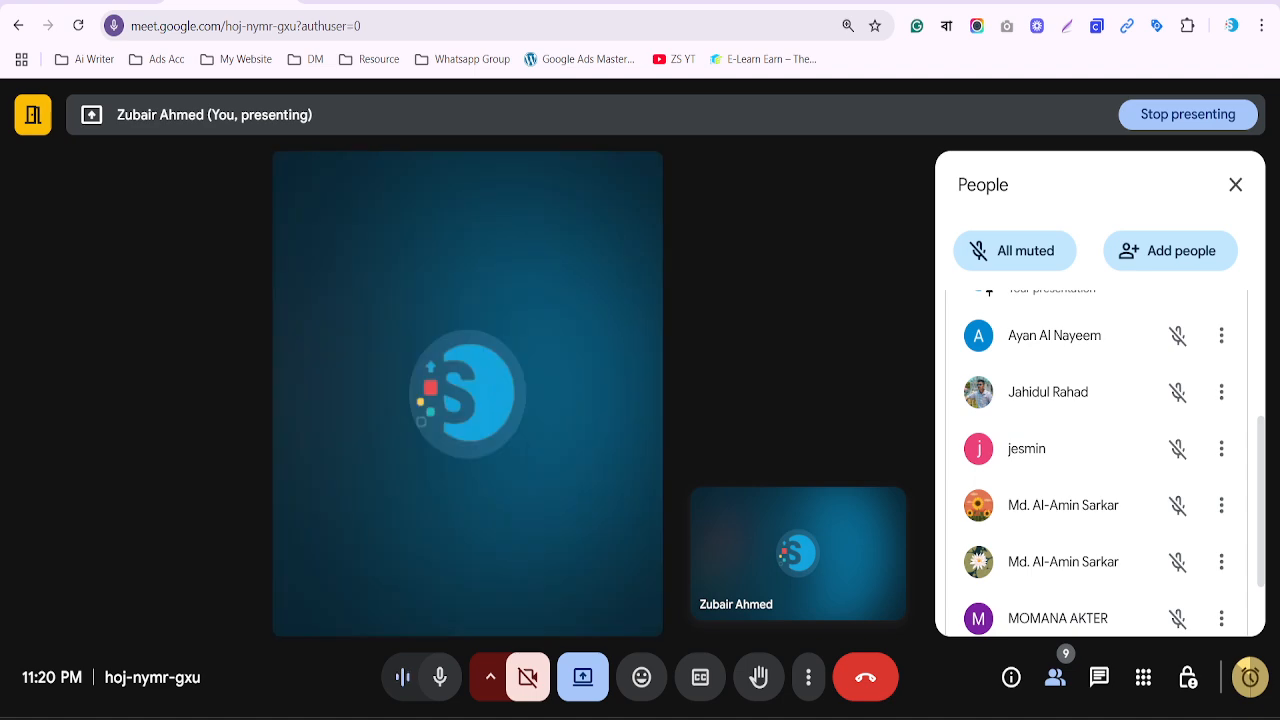
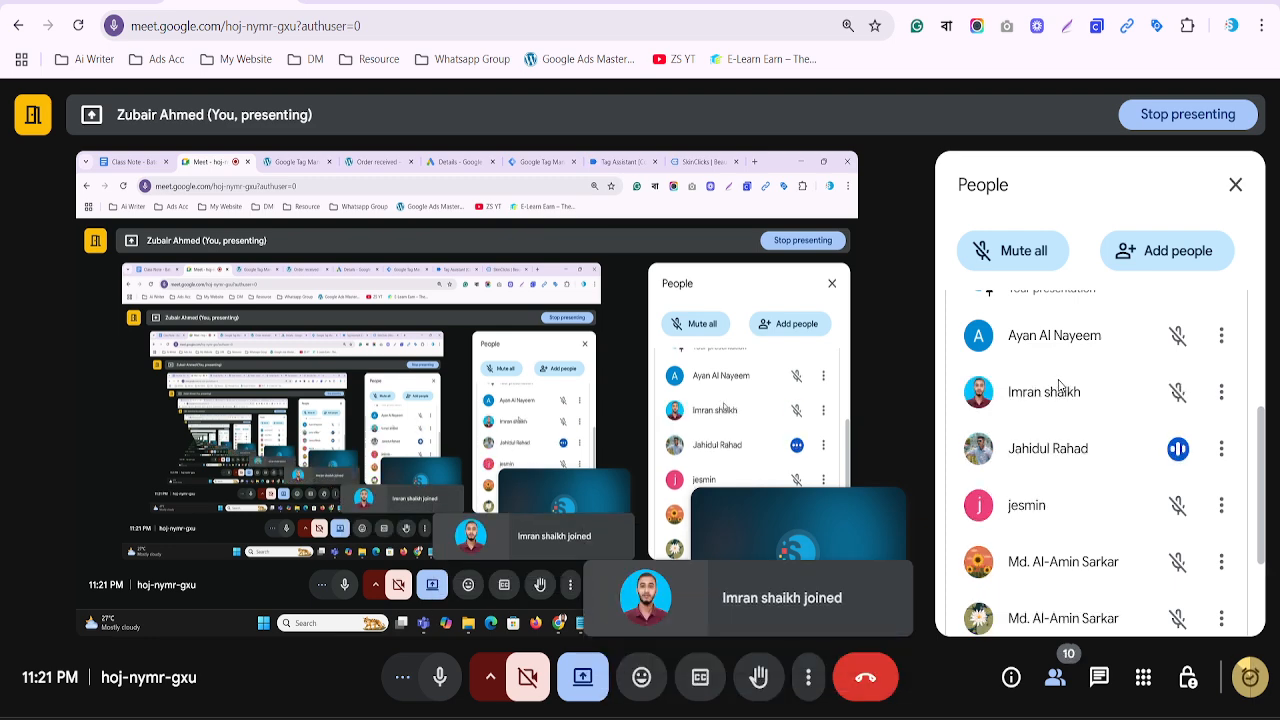
pyautogui.scroll(-3, 1059, 386)
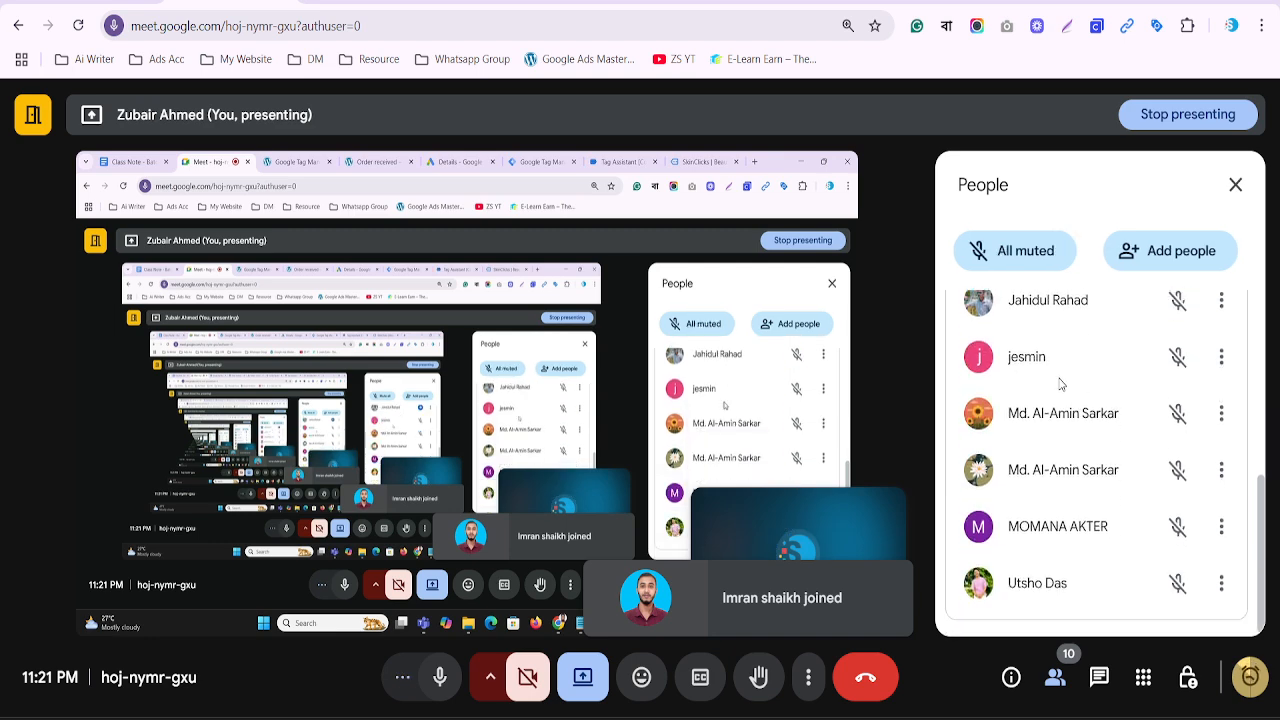
pyautogui.scroll(5, 1060, 383)
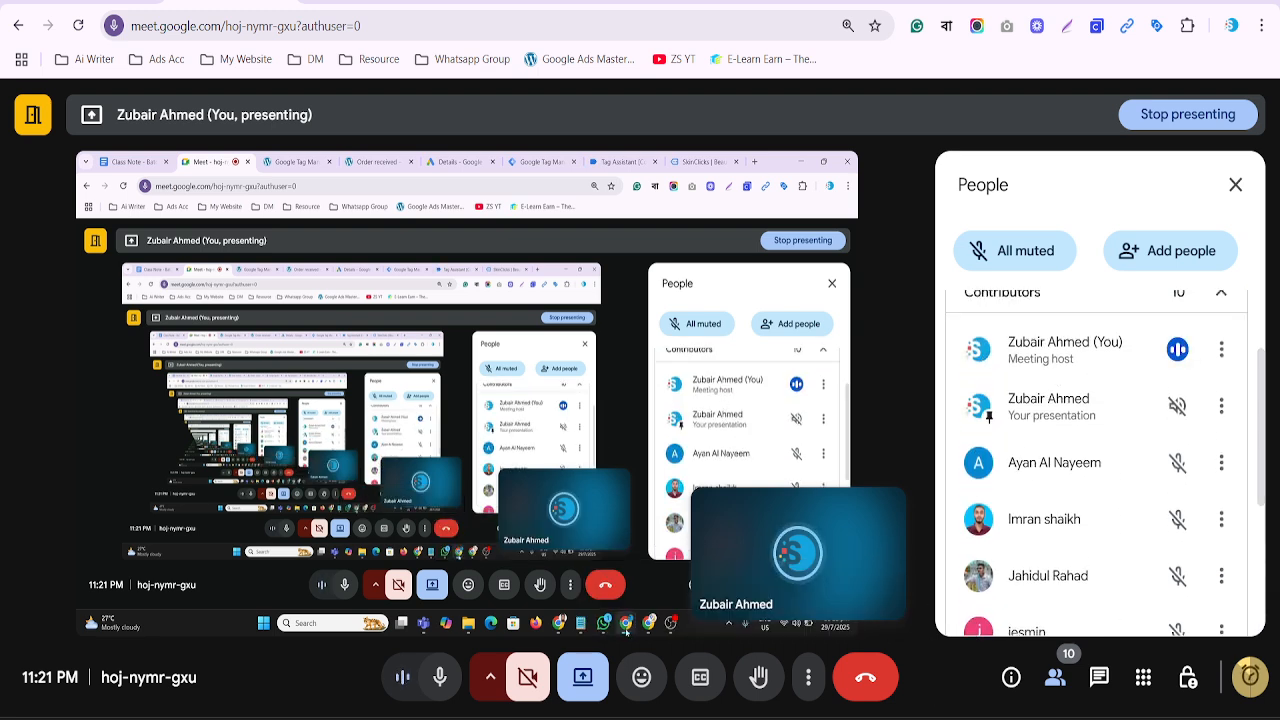
pyautogui.moveTo(863, 650)
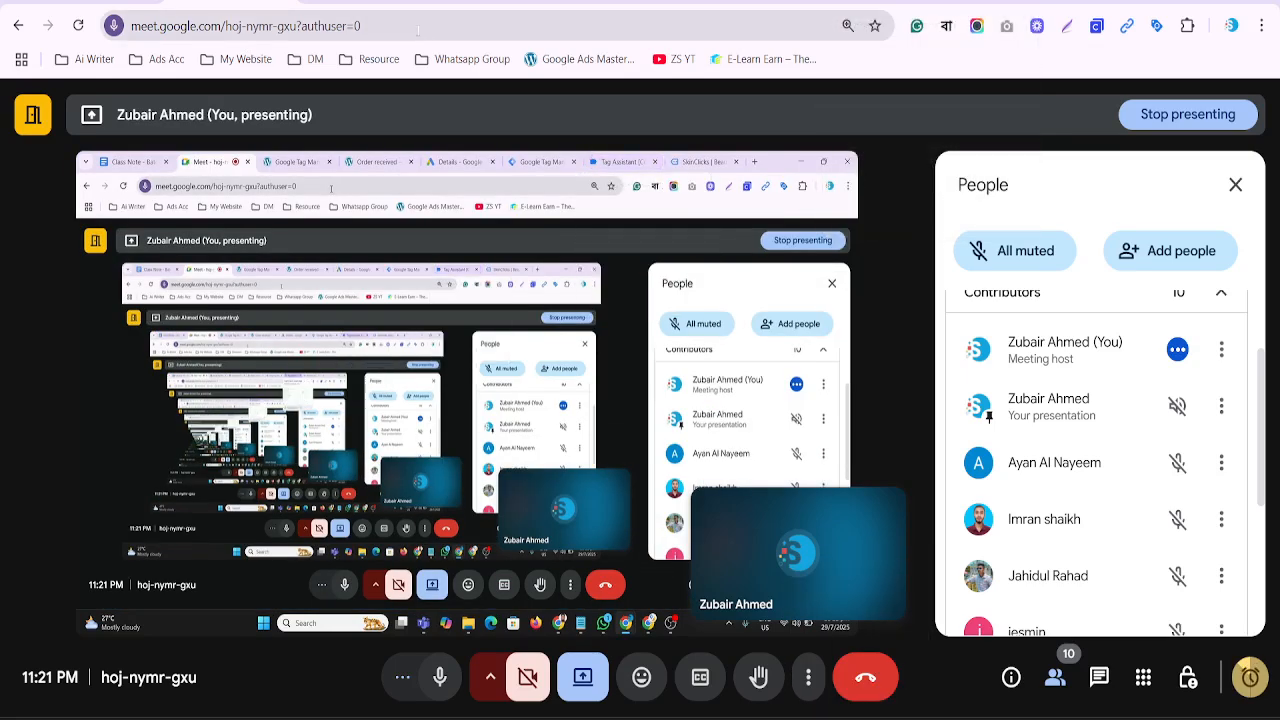
pyautogui.scroll(-3, 1105, 498)
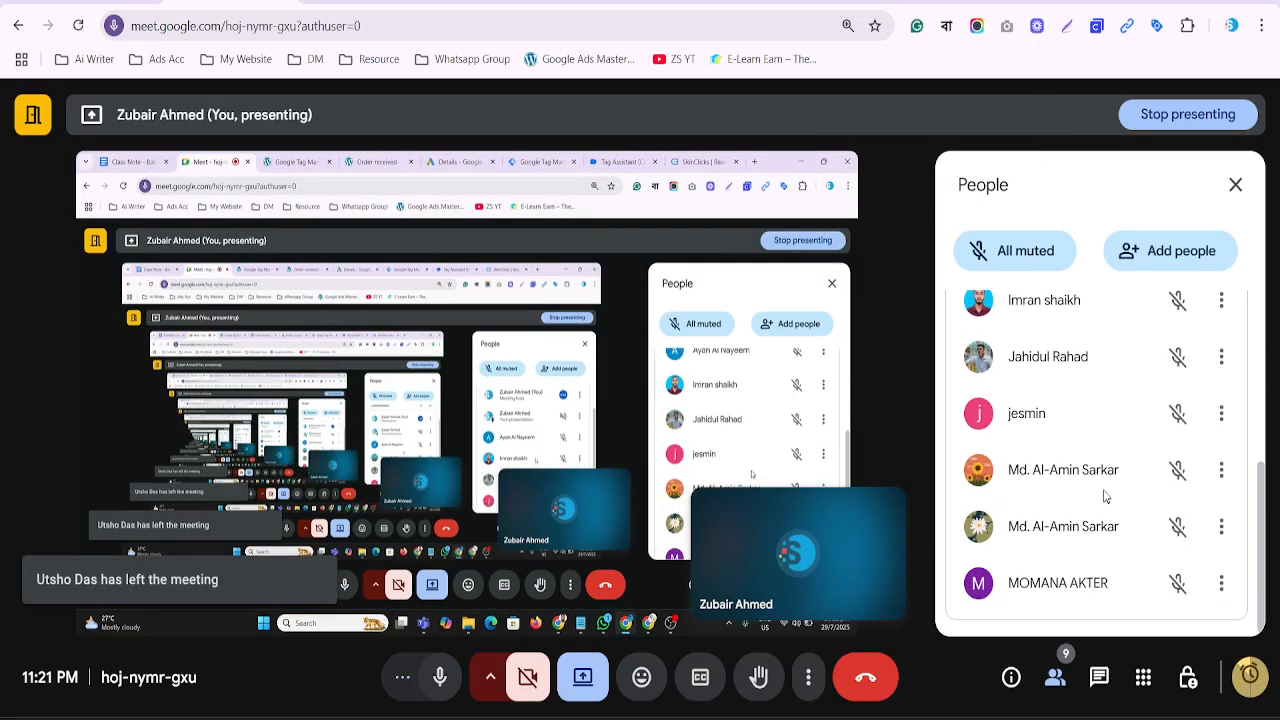
pyautogui.scroll(5, 1107, 491)
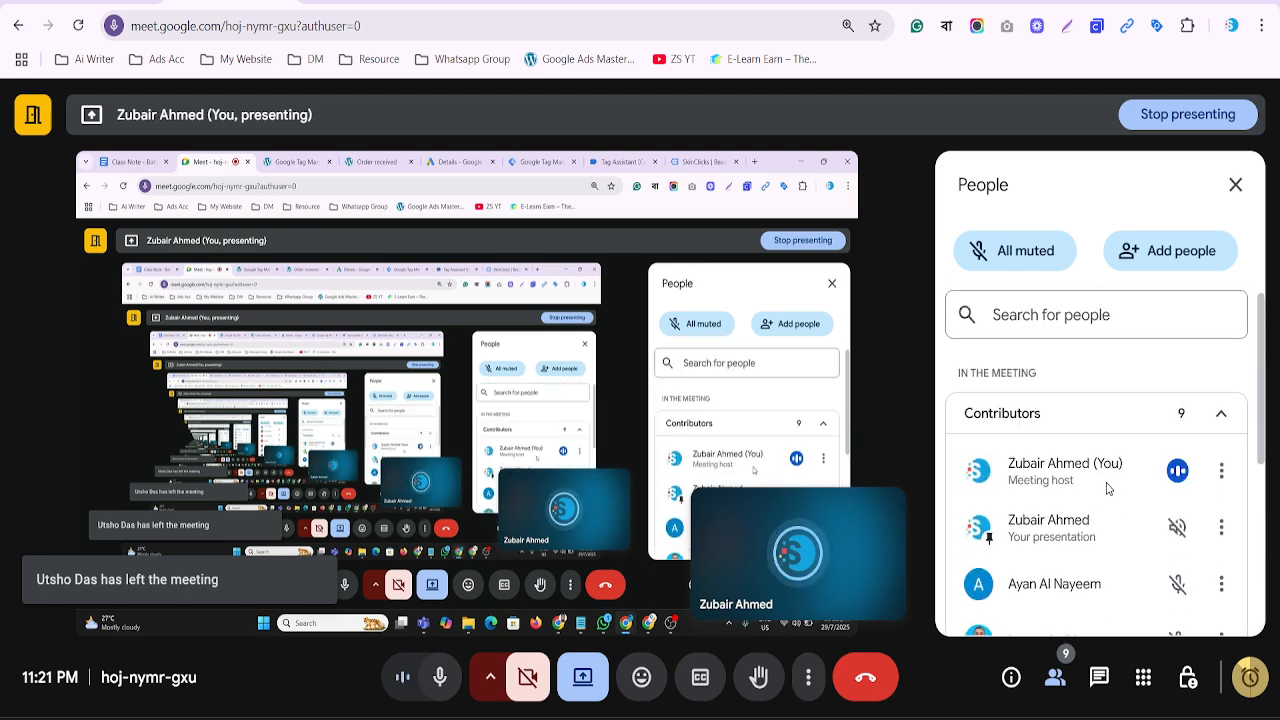
pyautogui.scroll(-5, 1107, 485)
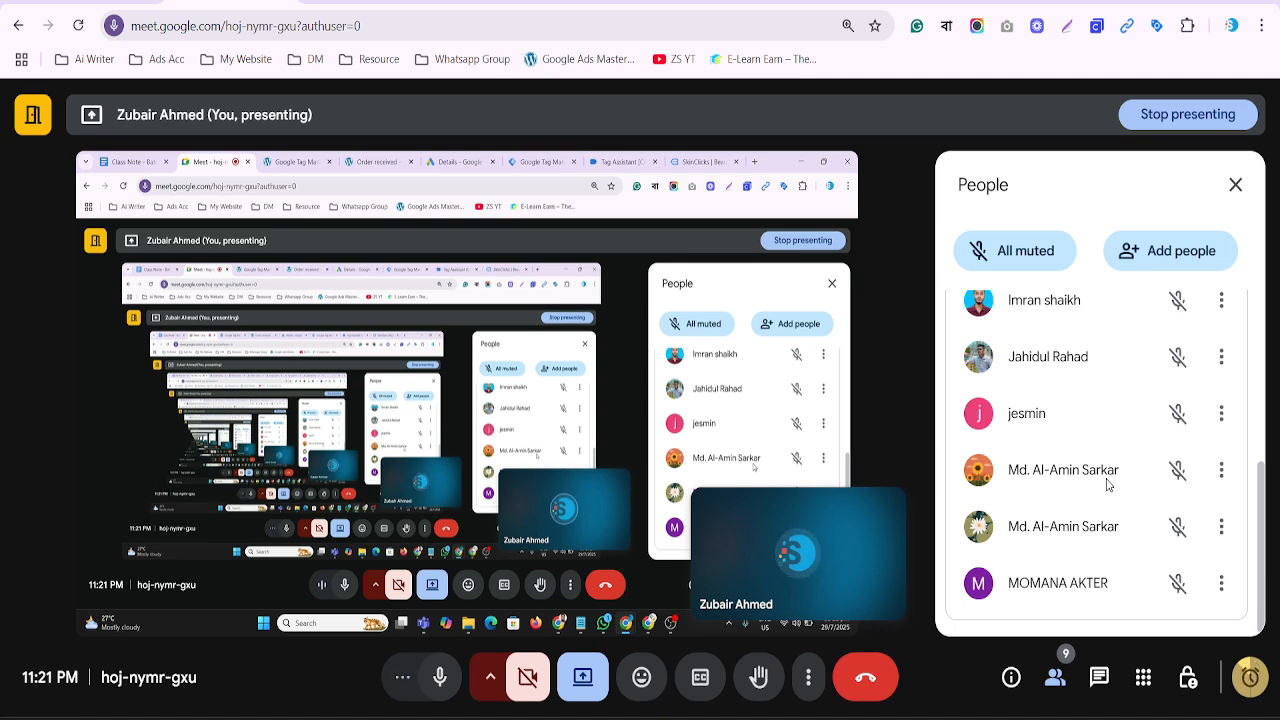
pyautogui.click(1249, 683)
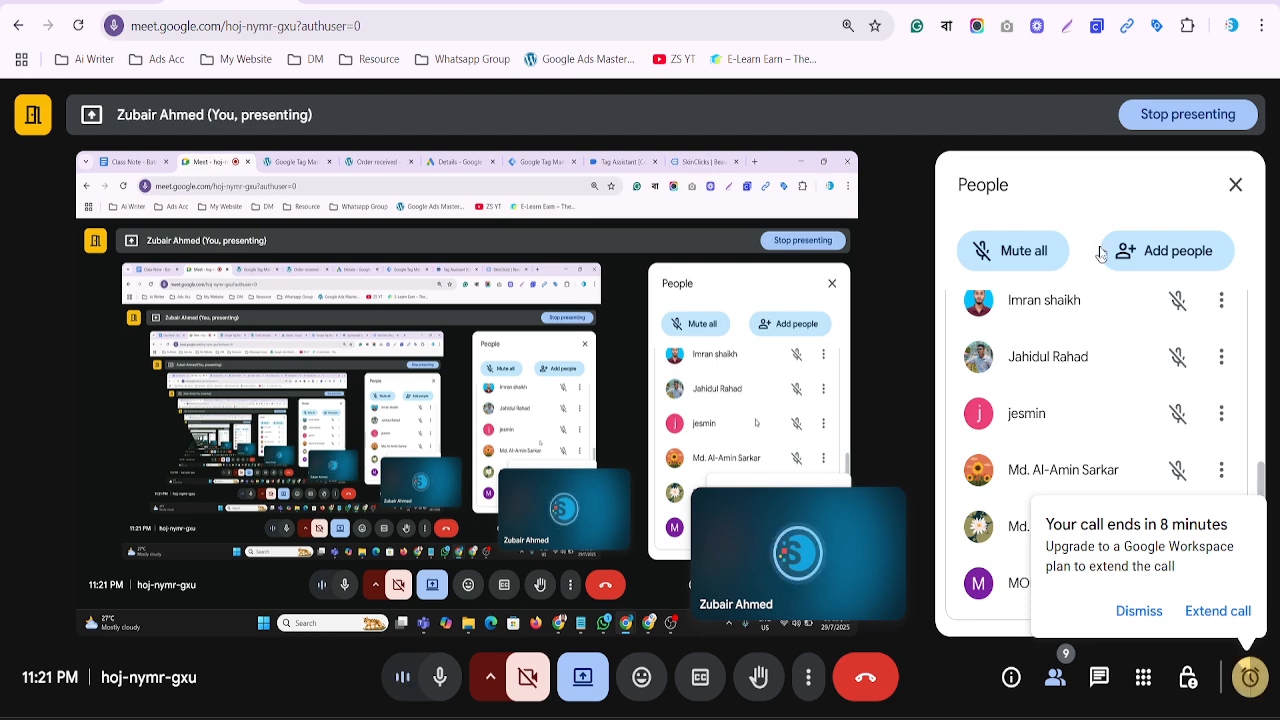